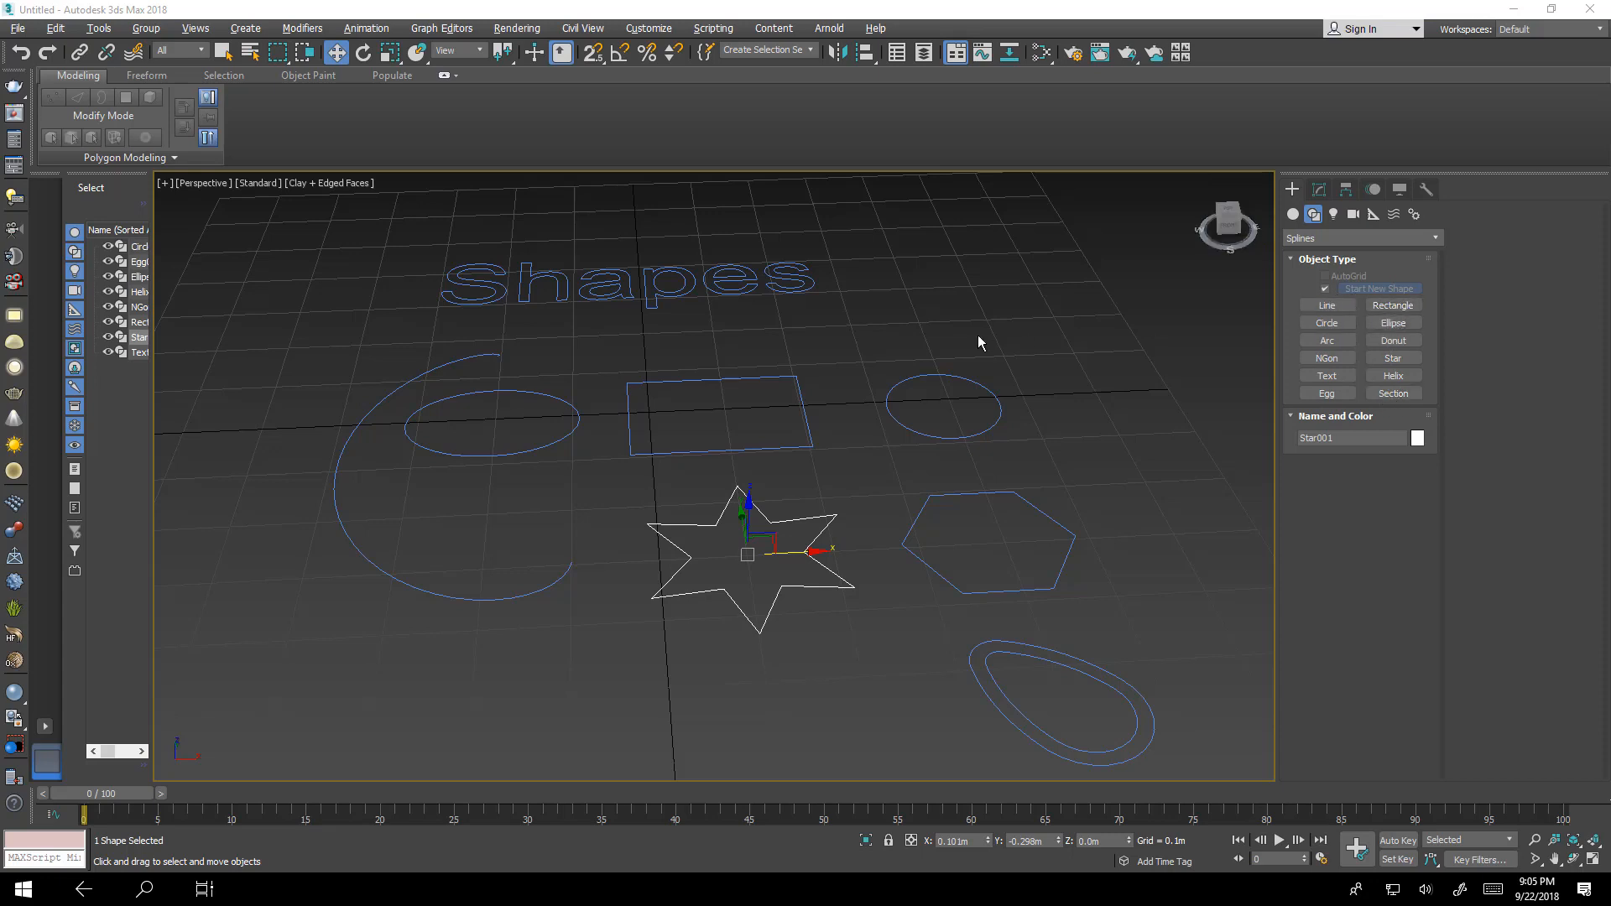
Select the "Shapes" text spline and enable its rendered thickness in both the renderer and the viewport.
left_click(760, 304)
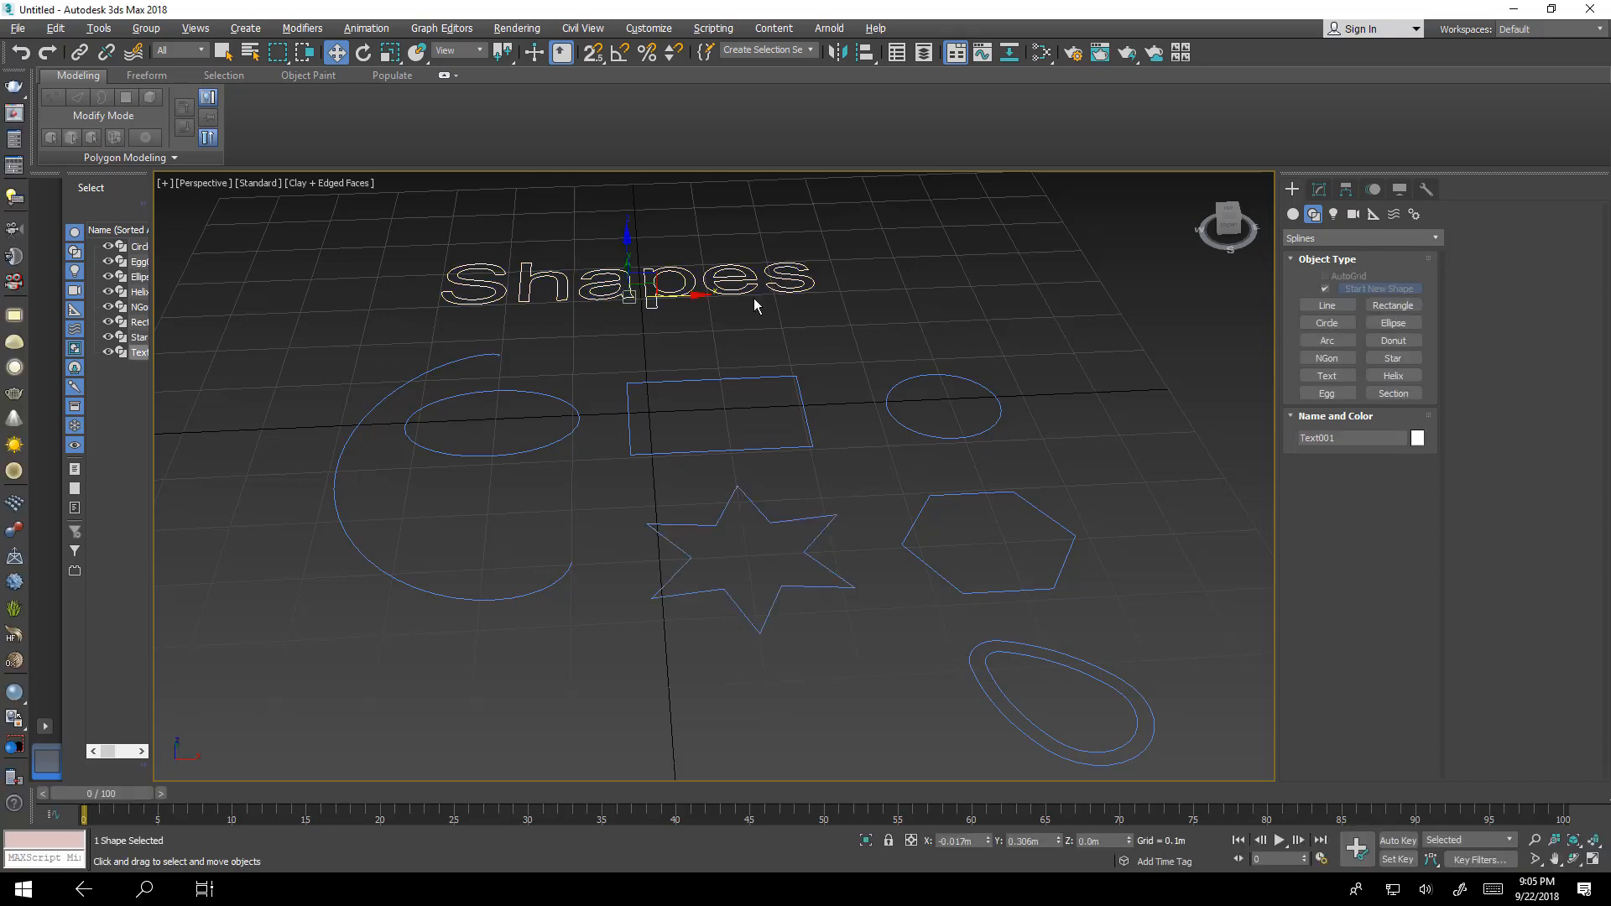
key("z")
middle_click_drag(878, 437, 879, 490, "alt")
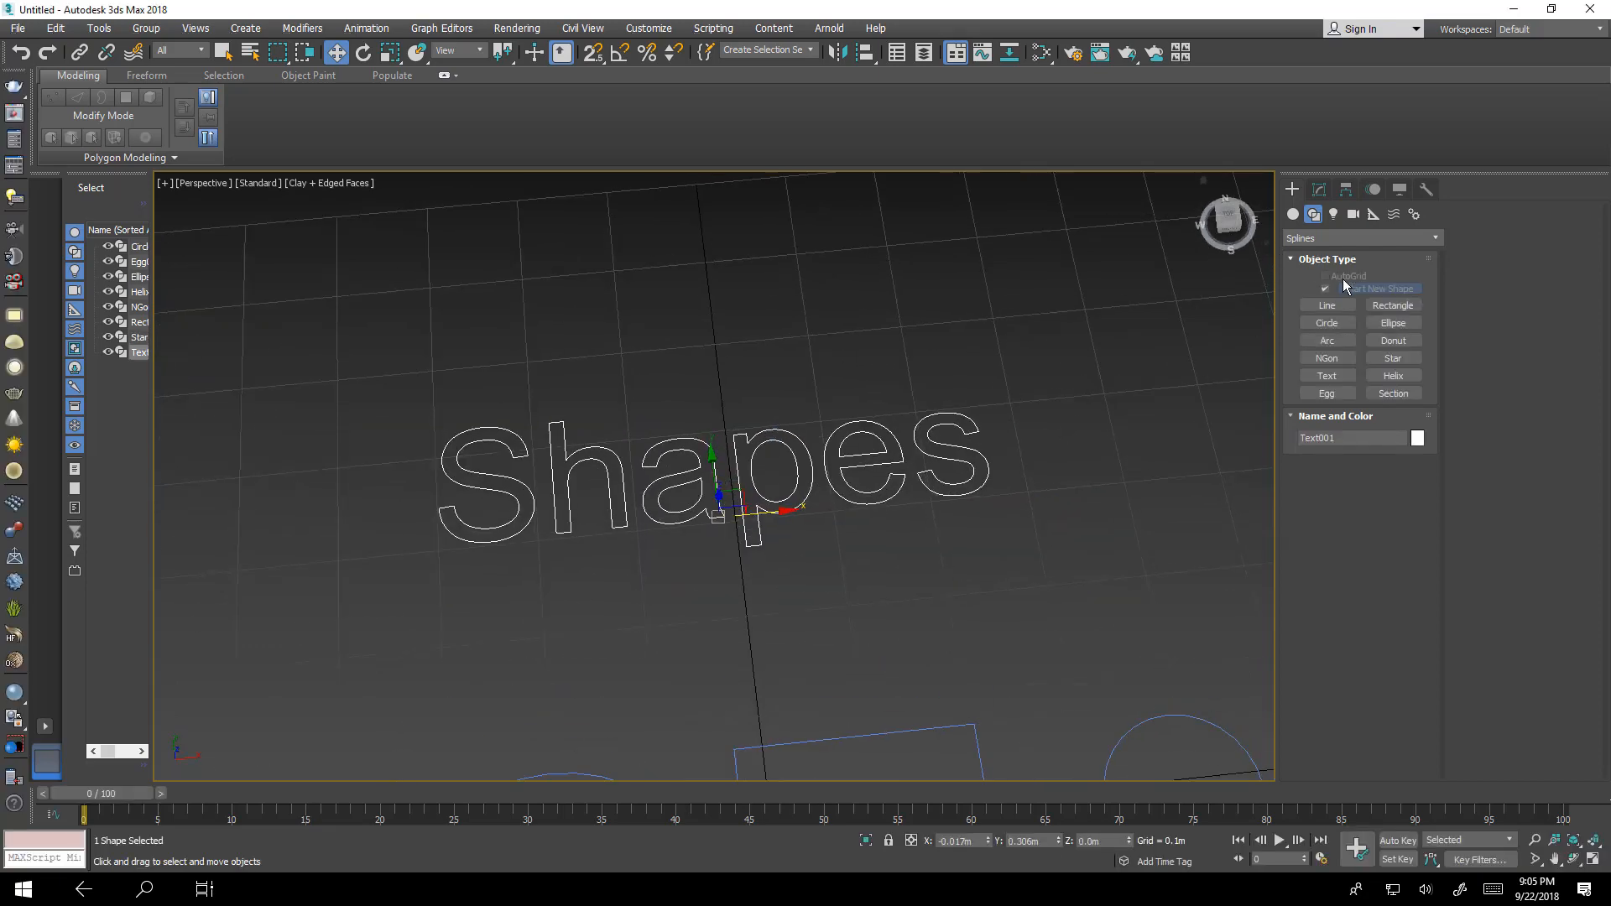
left_click(1319, 191)
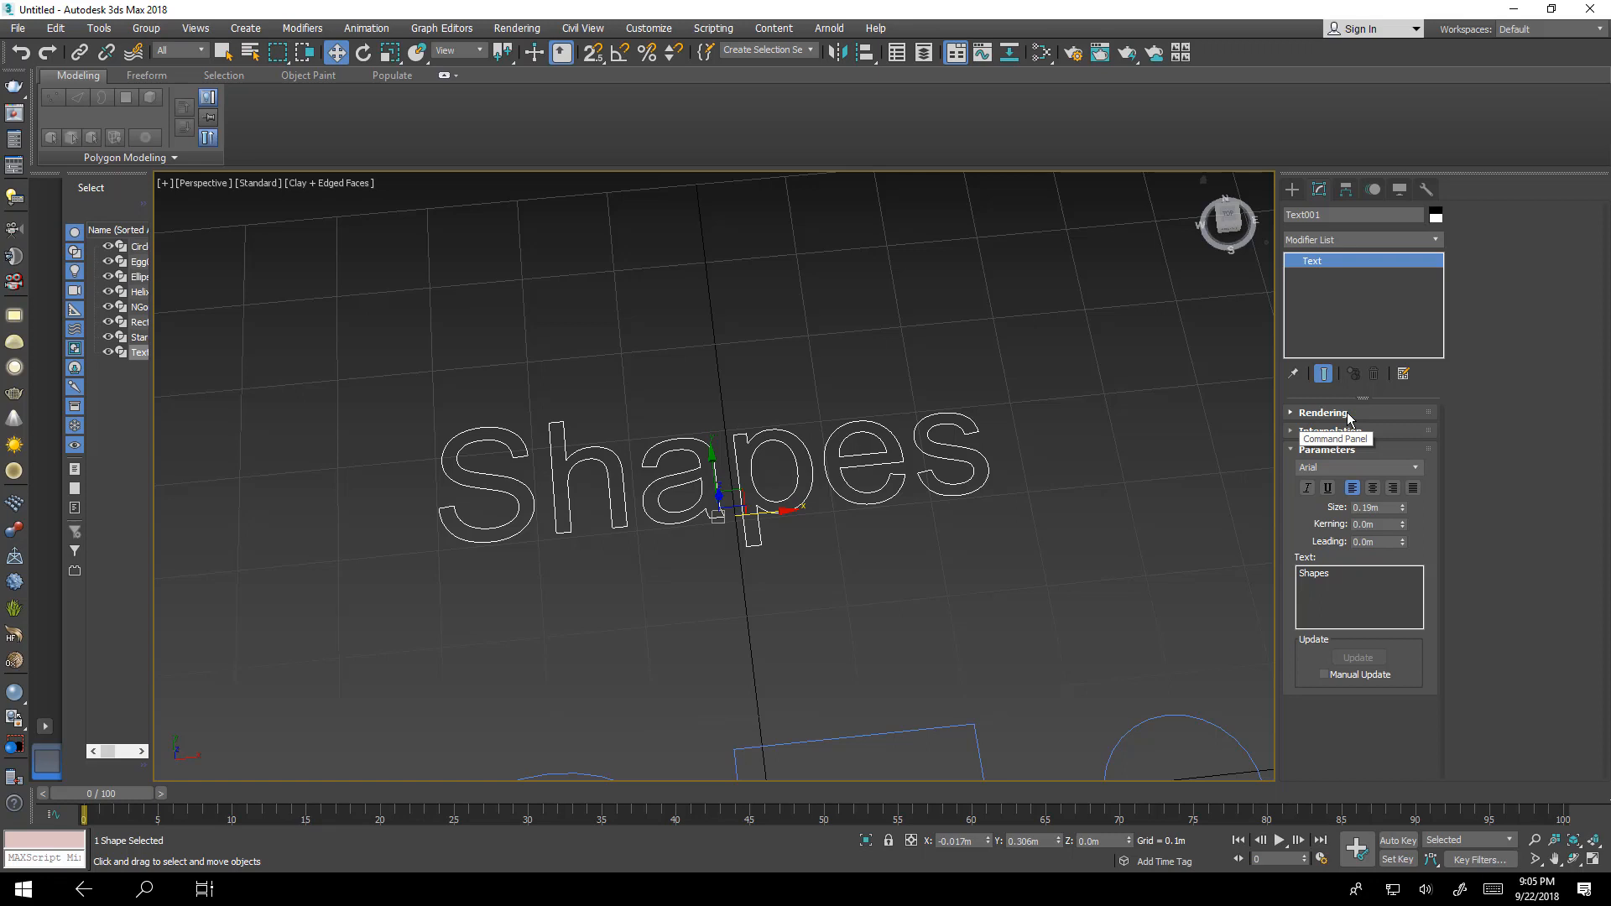
left_click(1296, 414)
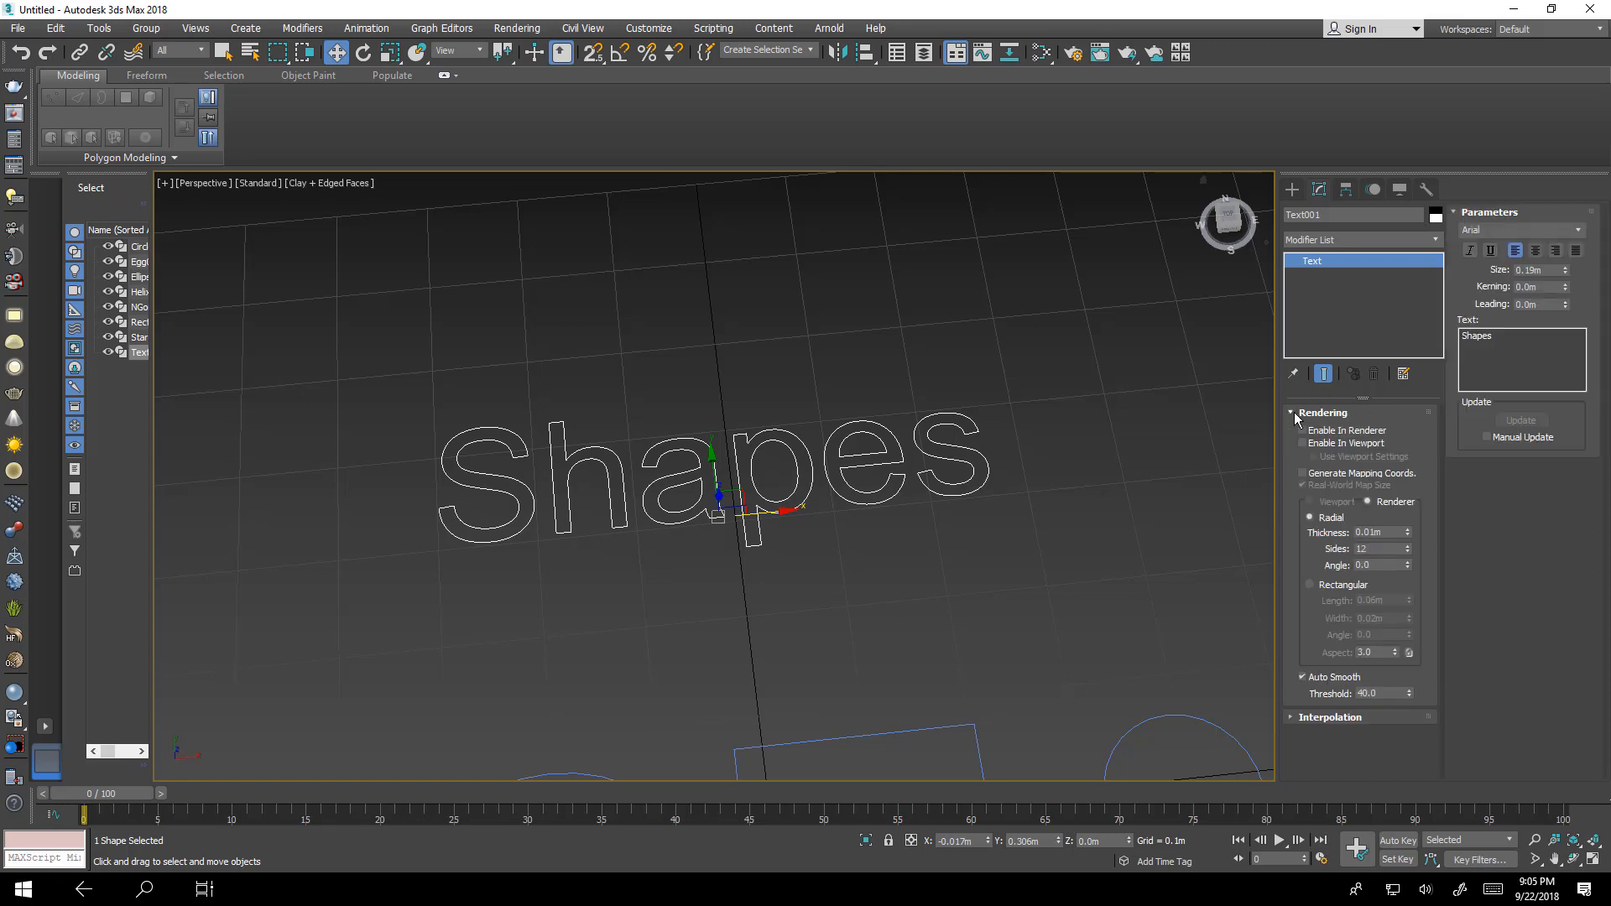
left_click(1296, 414)
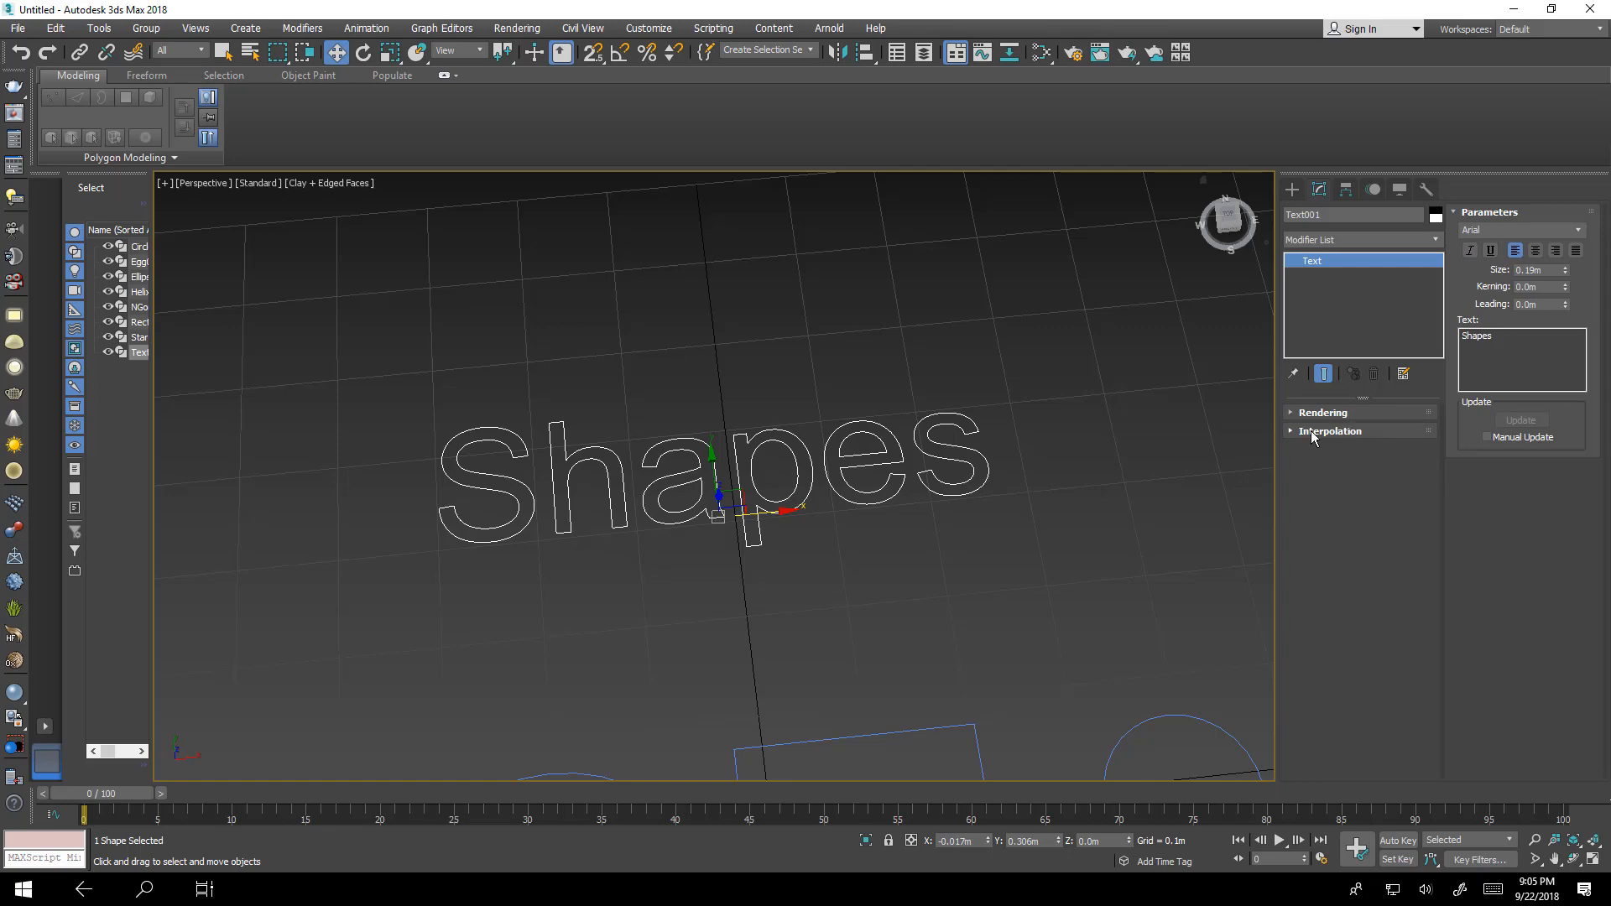
left_click(1323, 414)
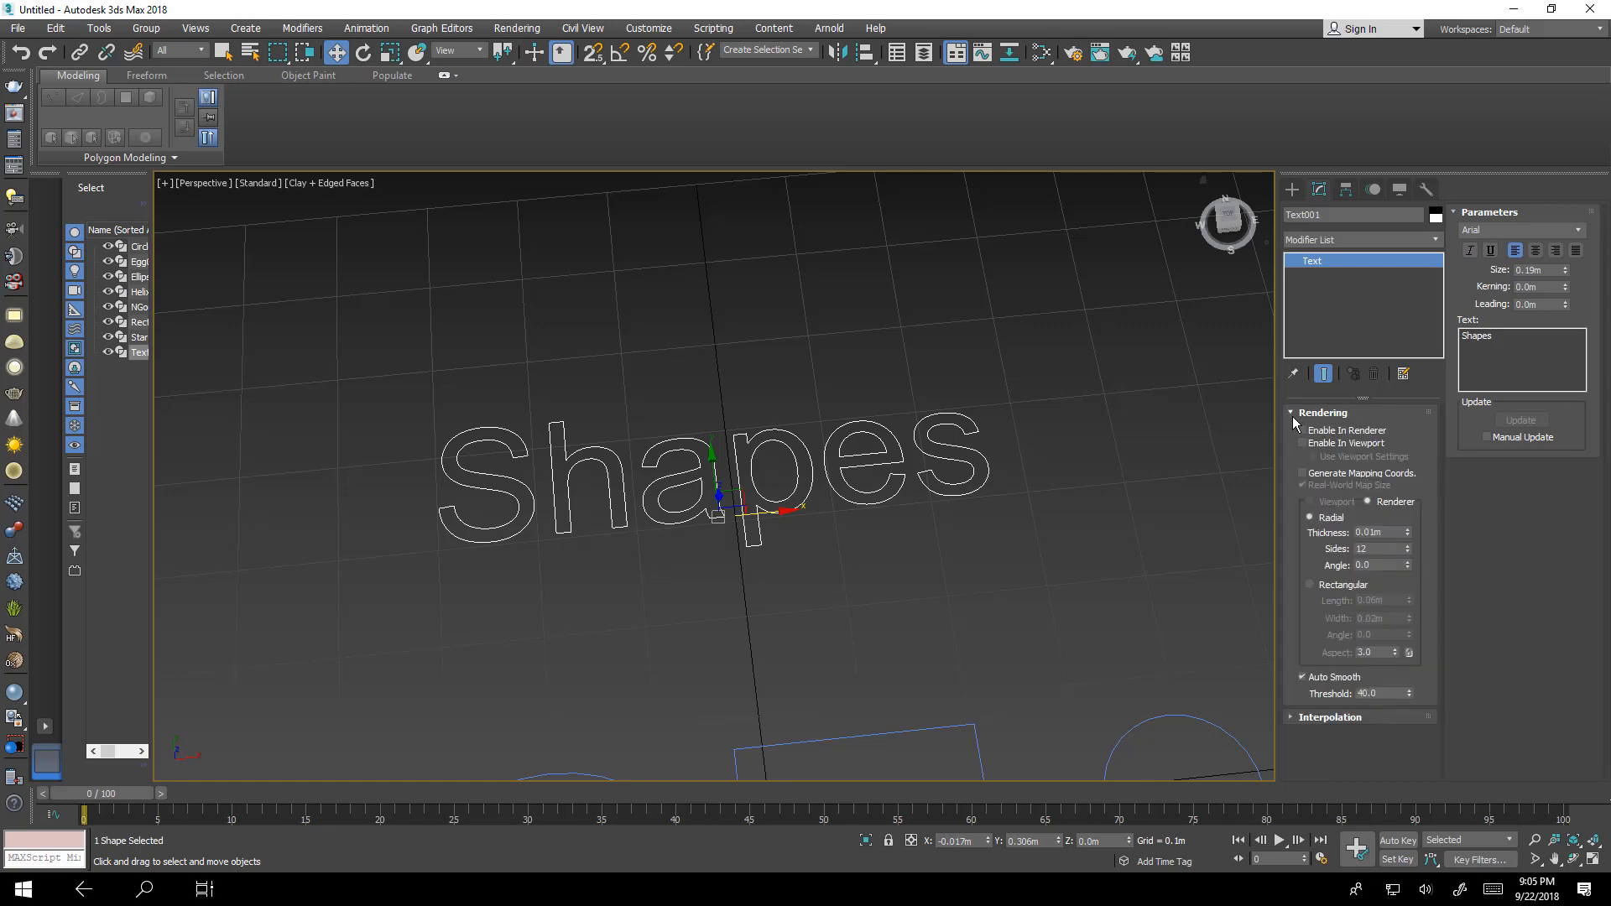
middle_click_drag(953, 476, 851, 425, "alt")
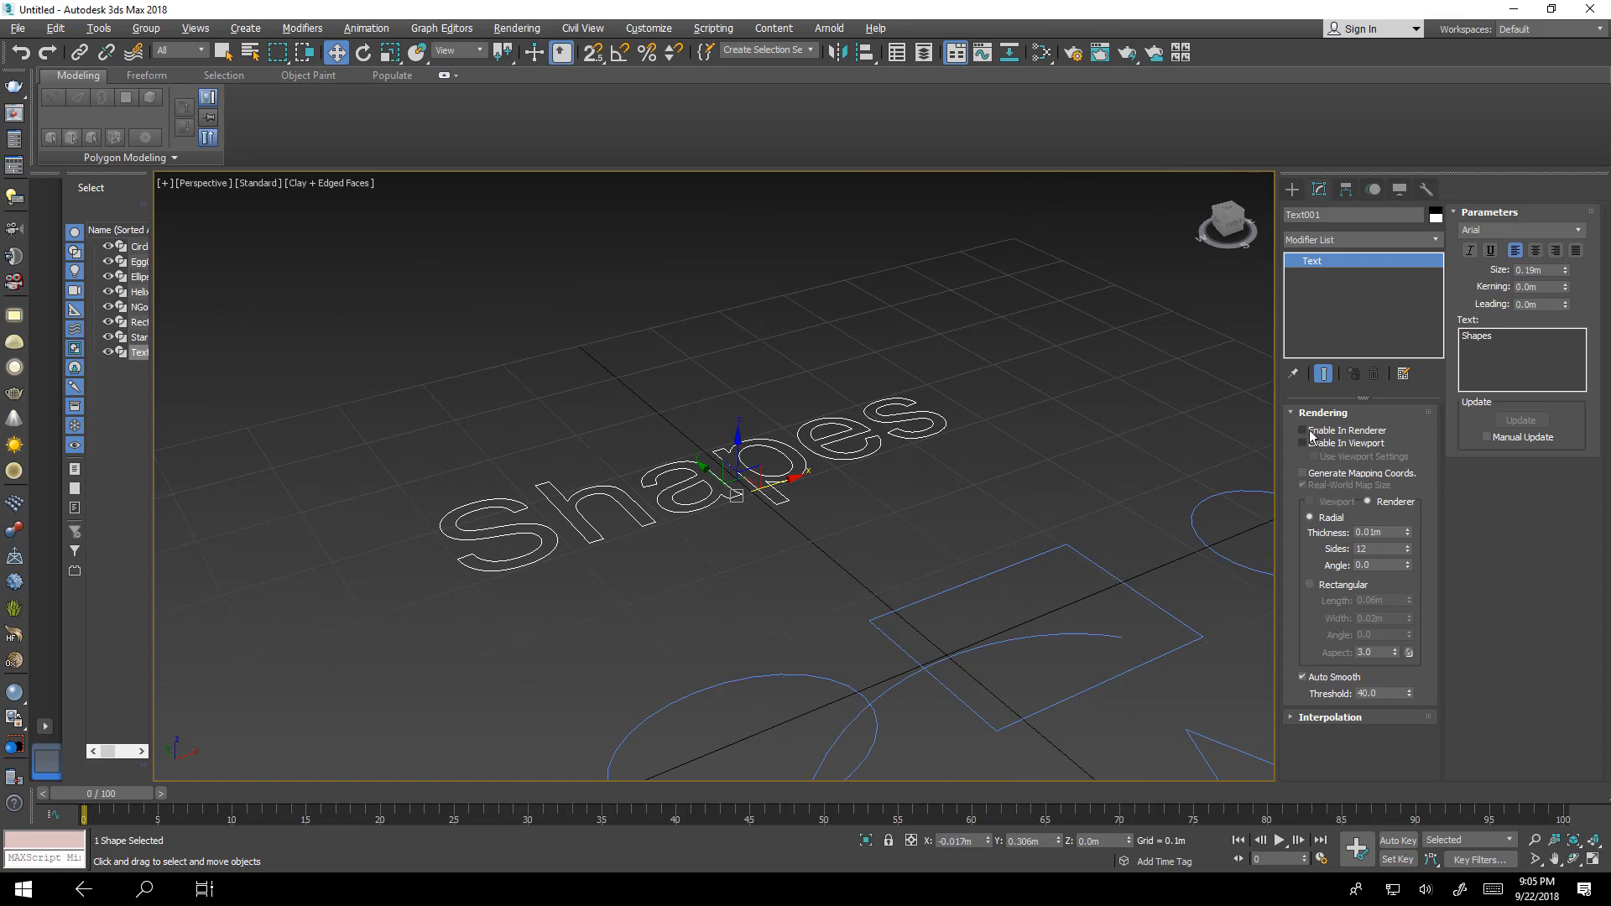
left_click(1304, 431)
left_click(1303, 444)
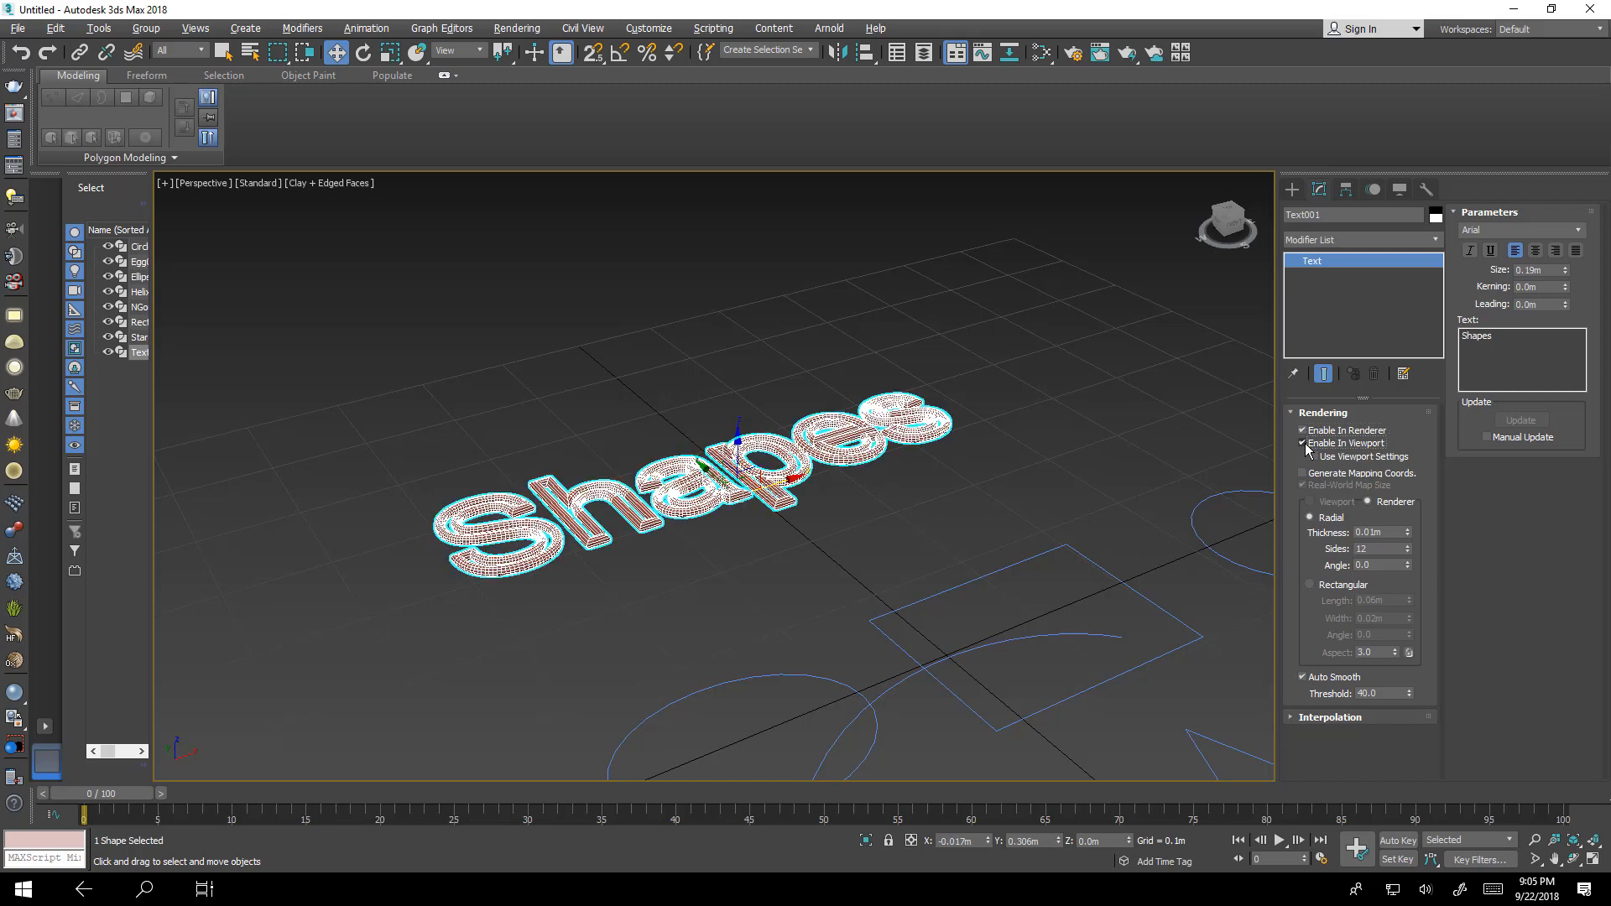
Compare the text's appearance with Enable In Renderer and Enable In Viewport each switched off and back on.
scroll(563, 546, "up", 3)
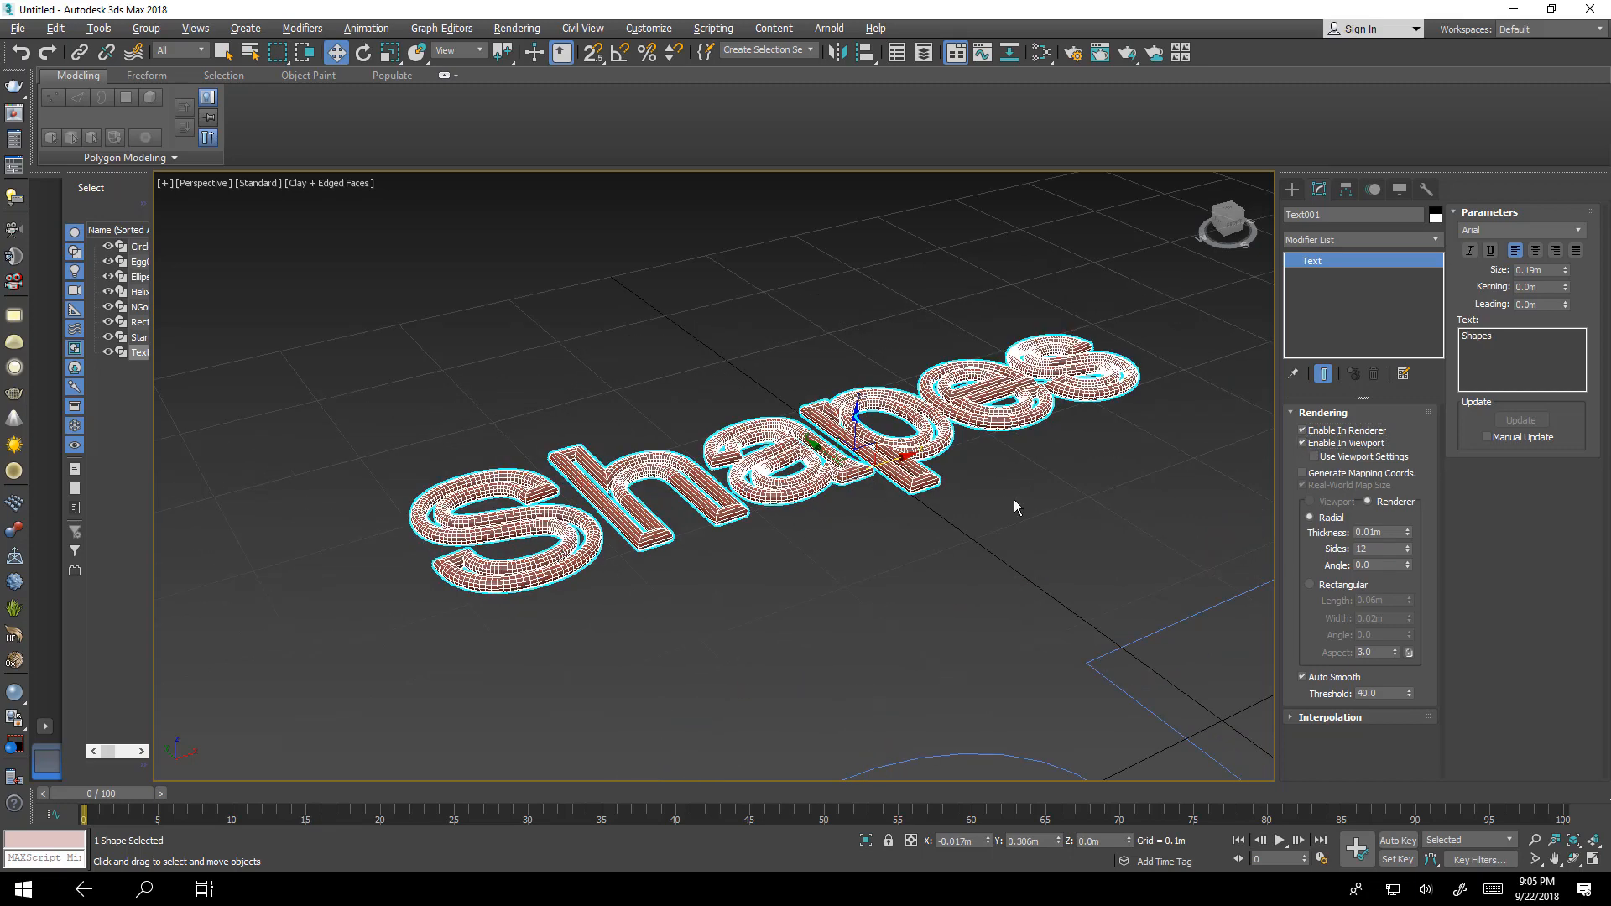
scroll(929, 526, "down", 4)
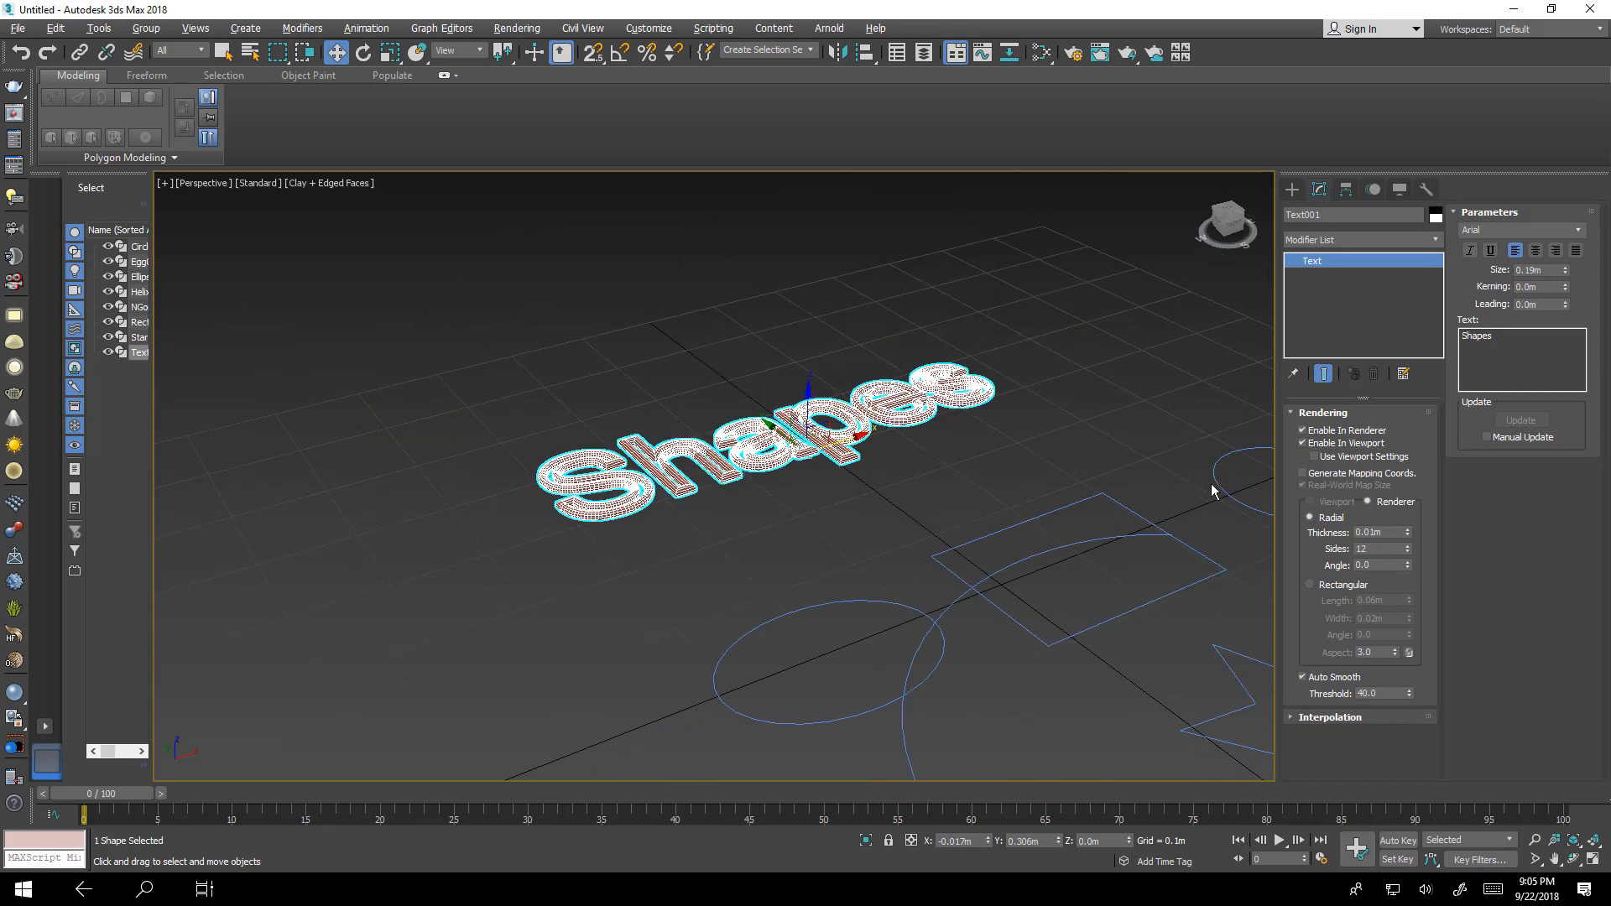
middle_click_drag(1080, 487, 1045, 513)
scroll(1261, 459, "up", 3)
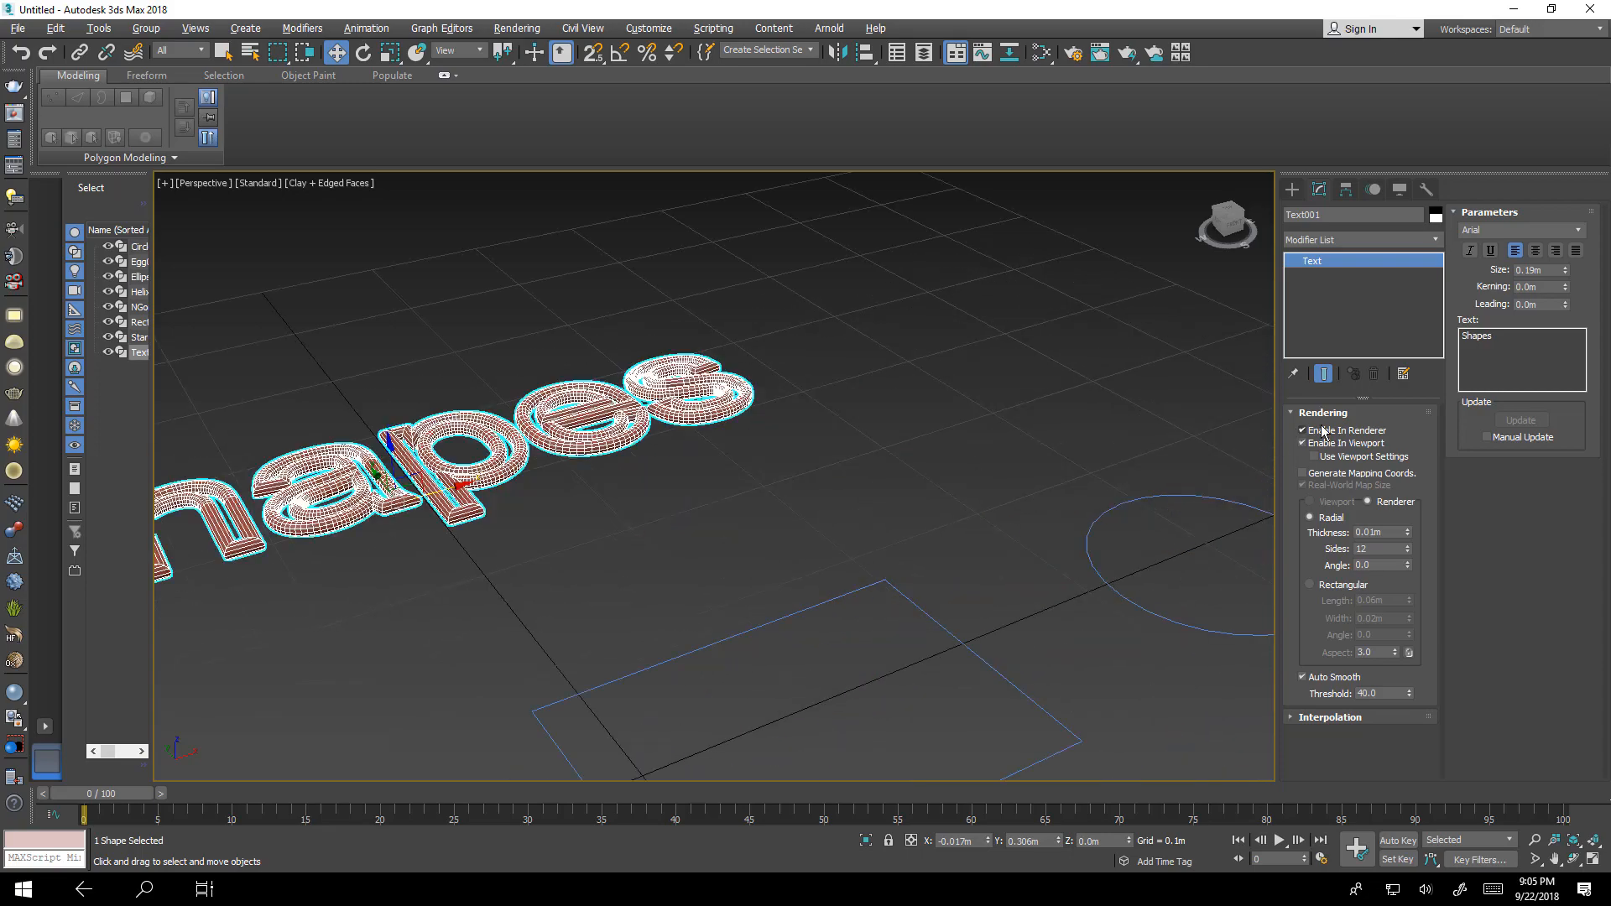
middle_click_drag(916, 464, 1129, 453)
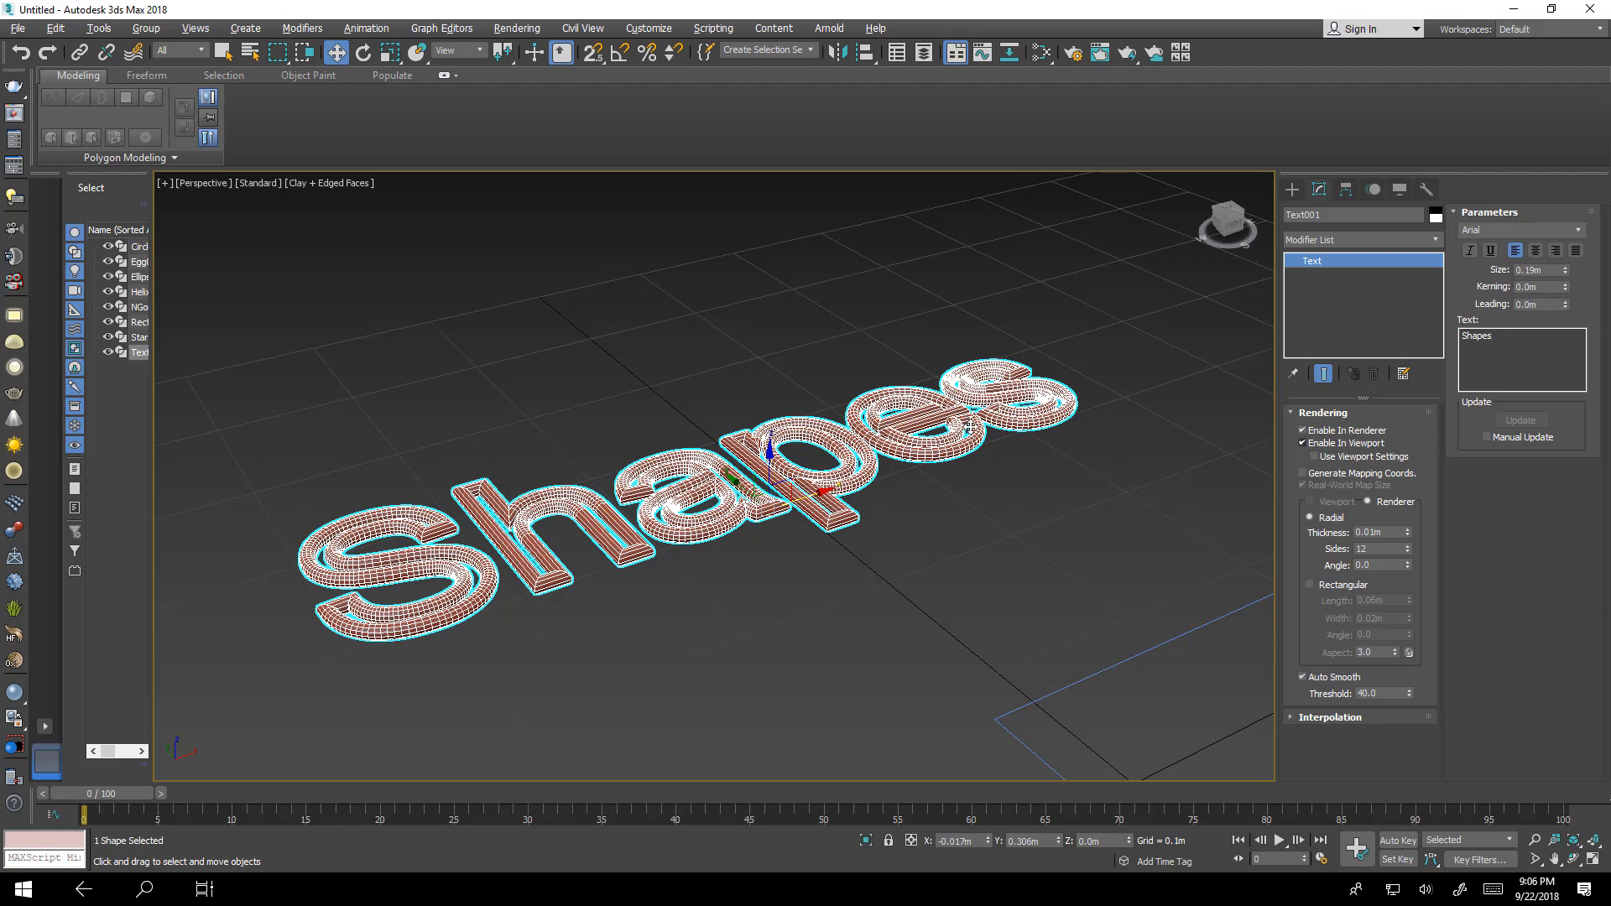
middle_click_drag(895, 493, 1258, 460, "alt")
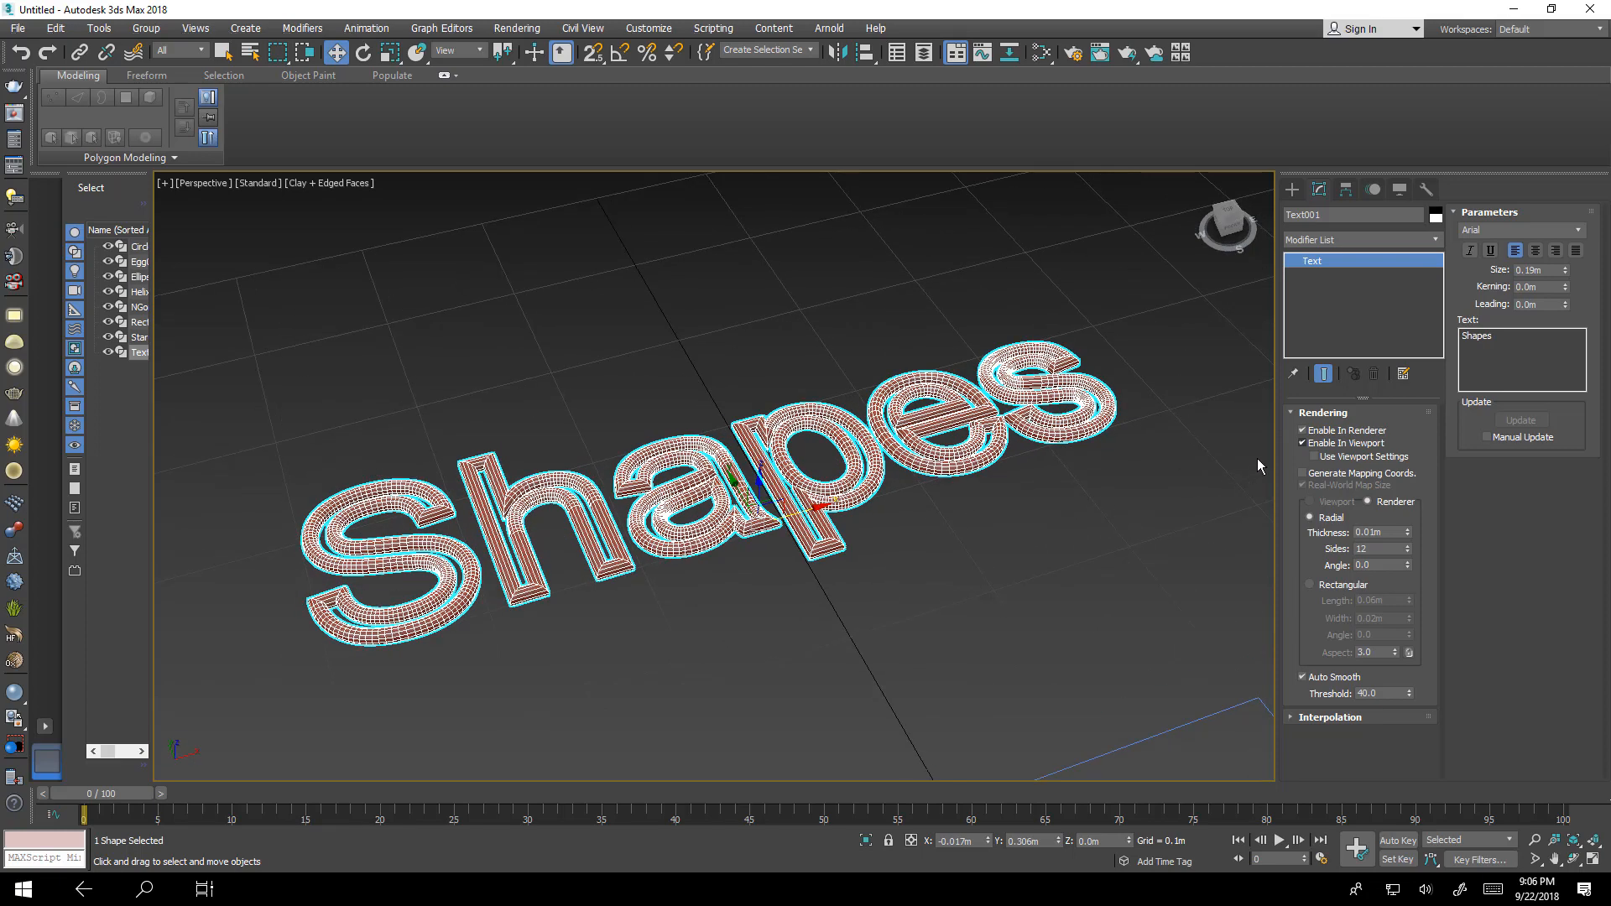
left_click(1302, 443)
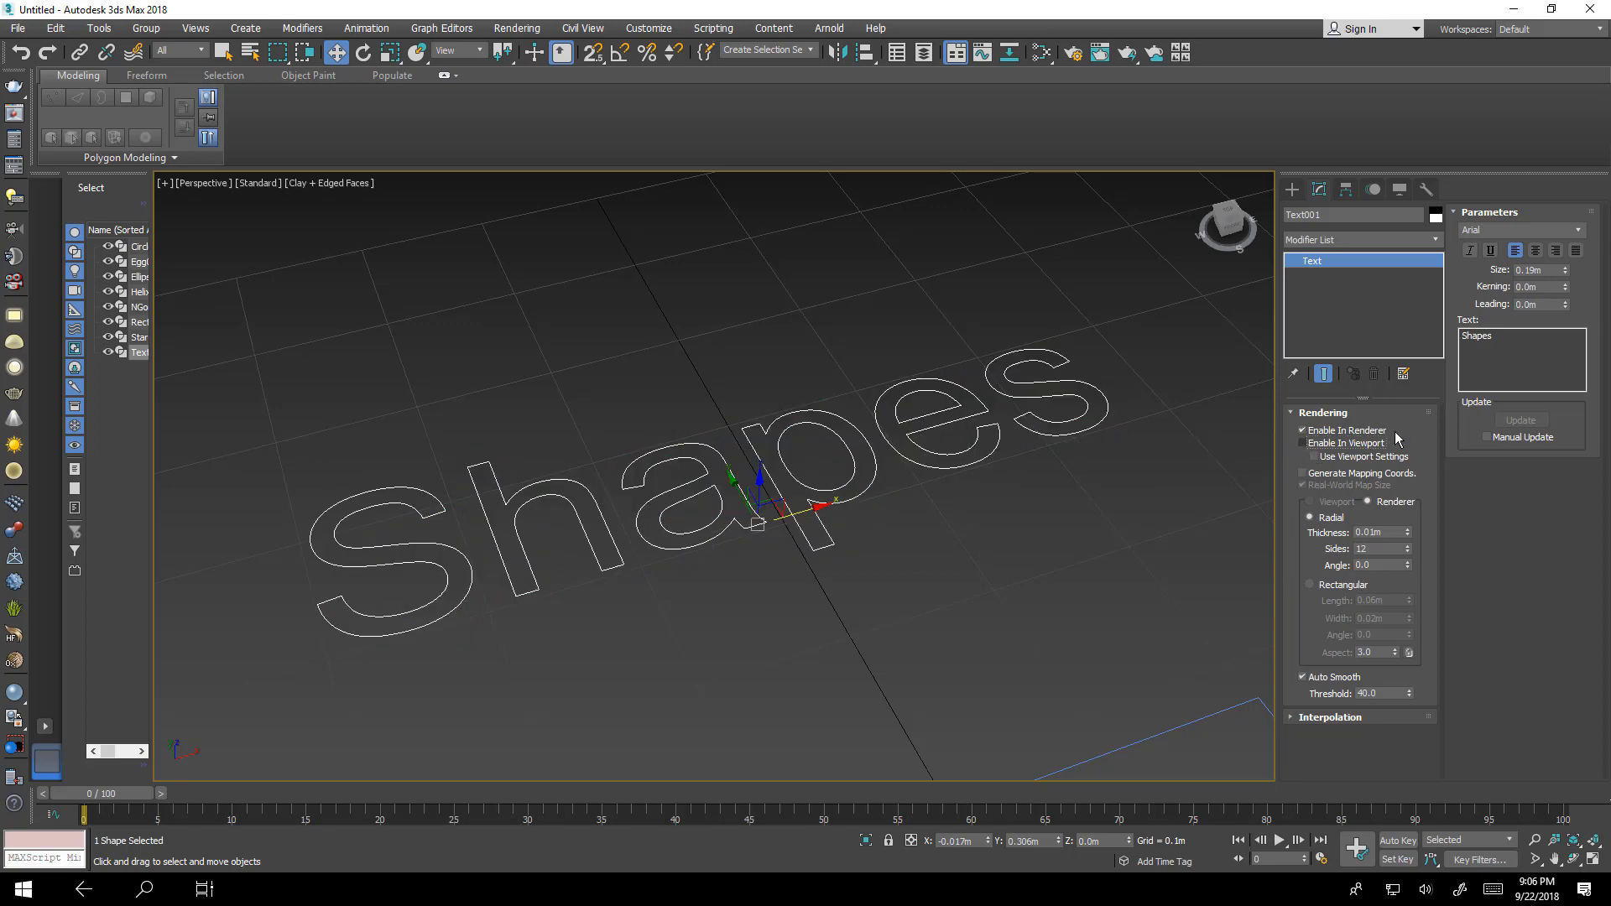
left_click(1302, 431)
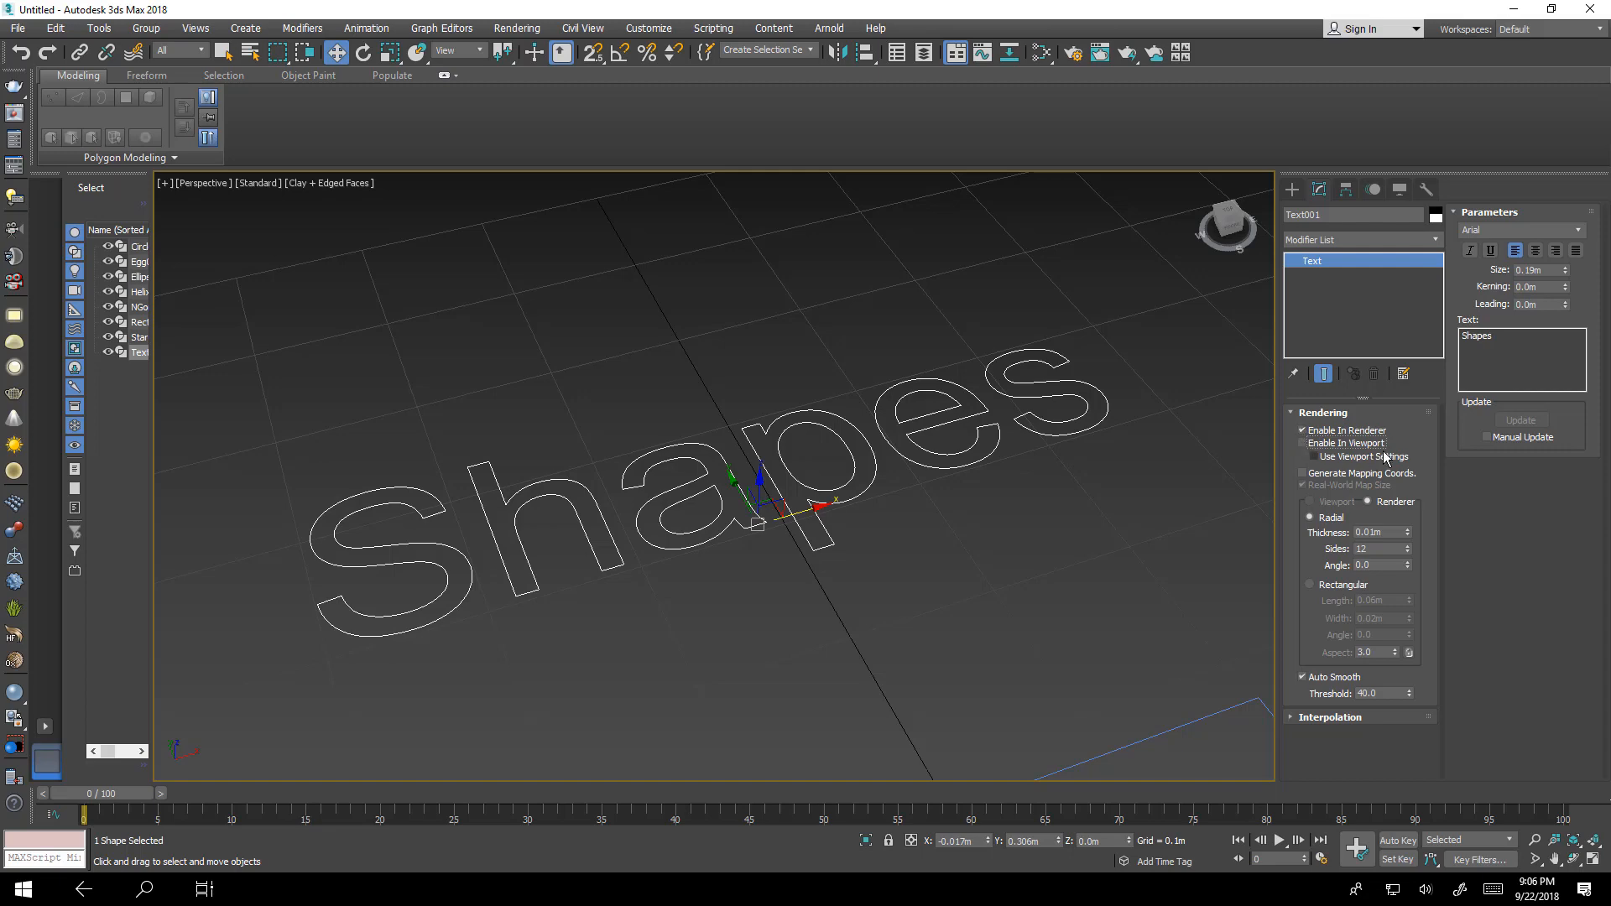
left_click(1303, 443)
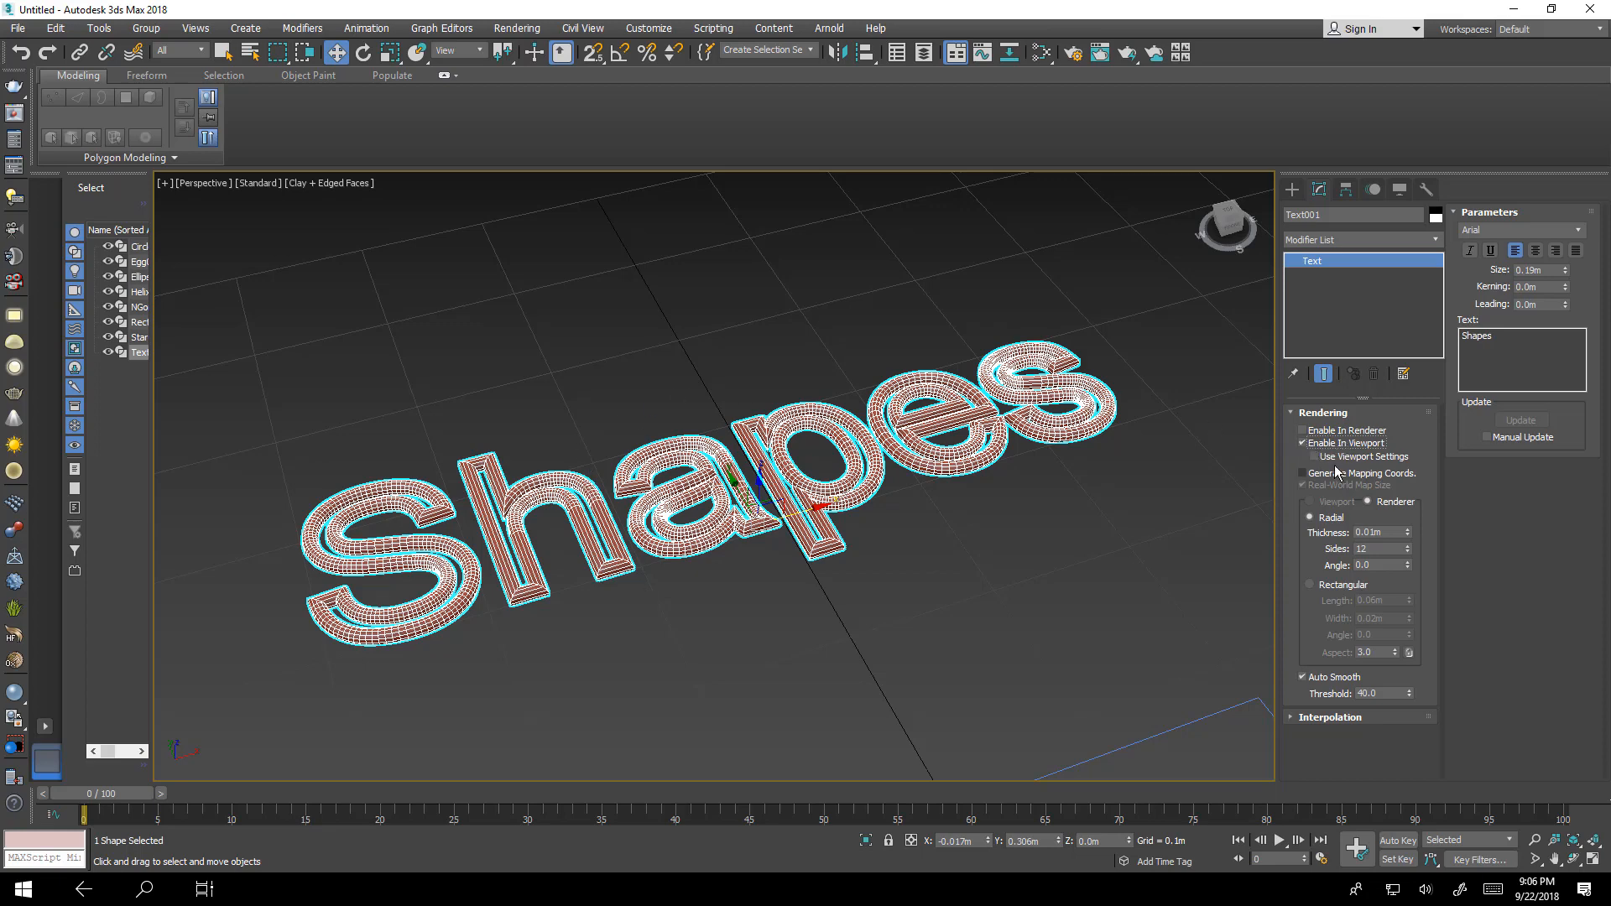
left_click(1305, 431)
left_click(1303, 443)
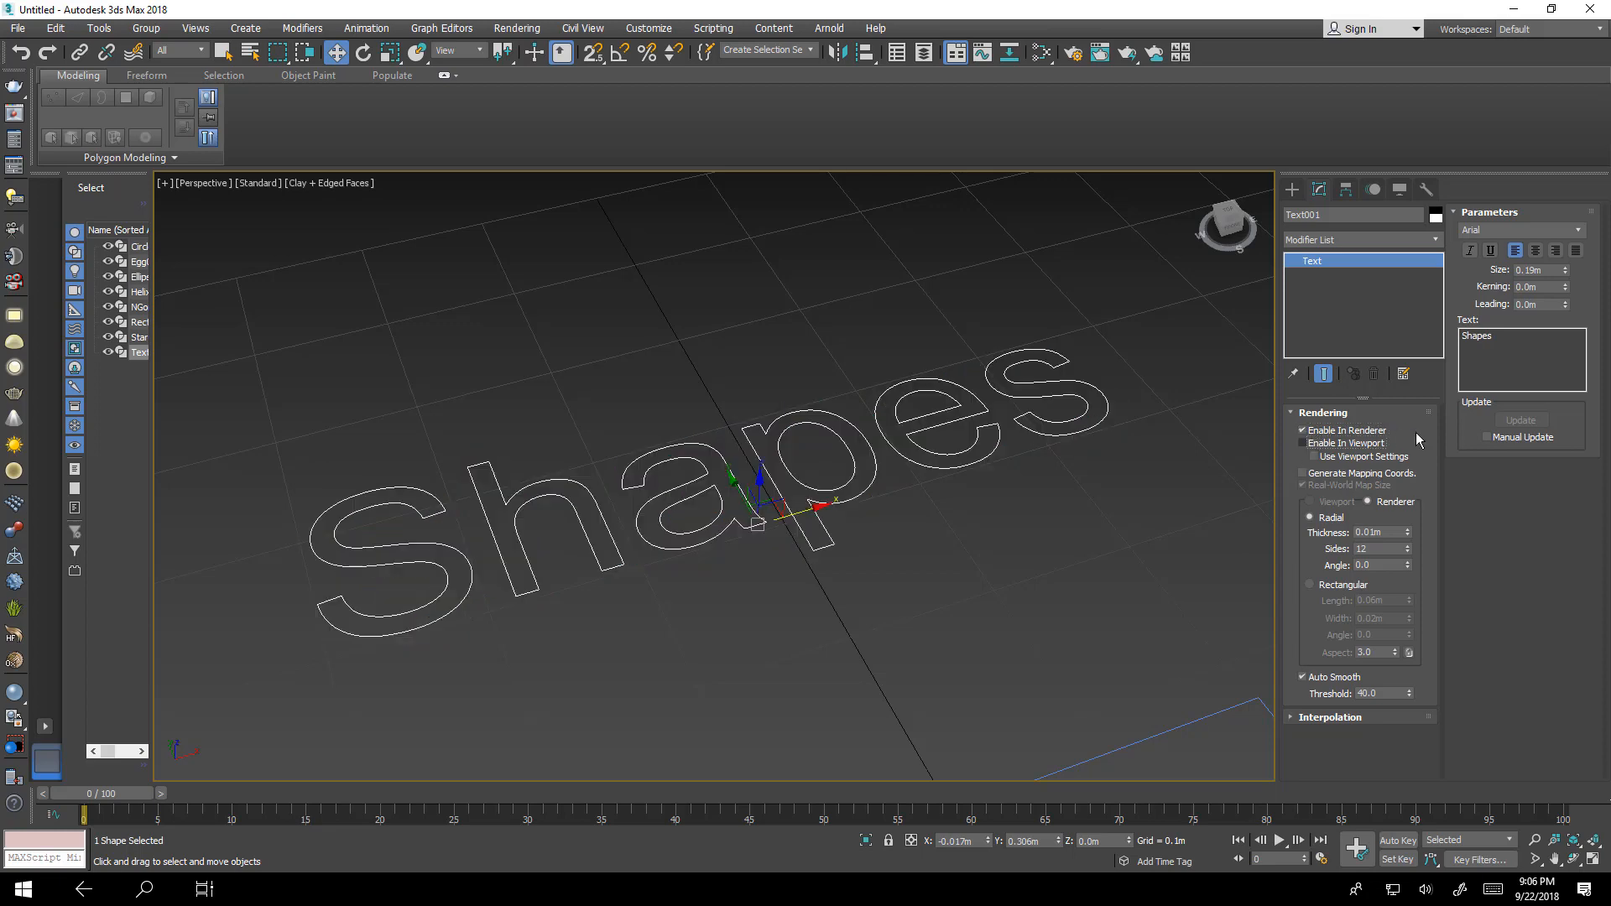
left_click(1304, 443)
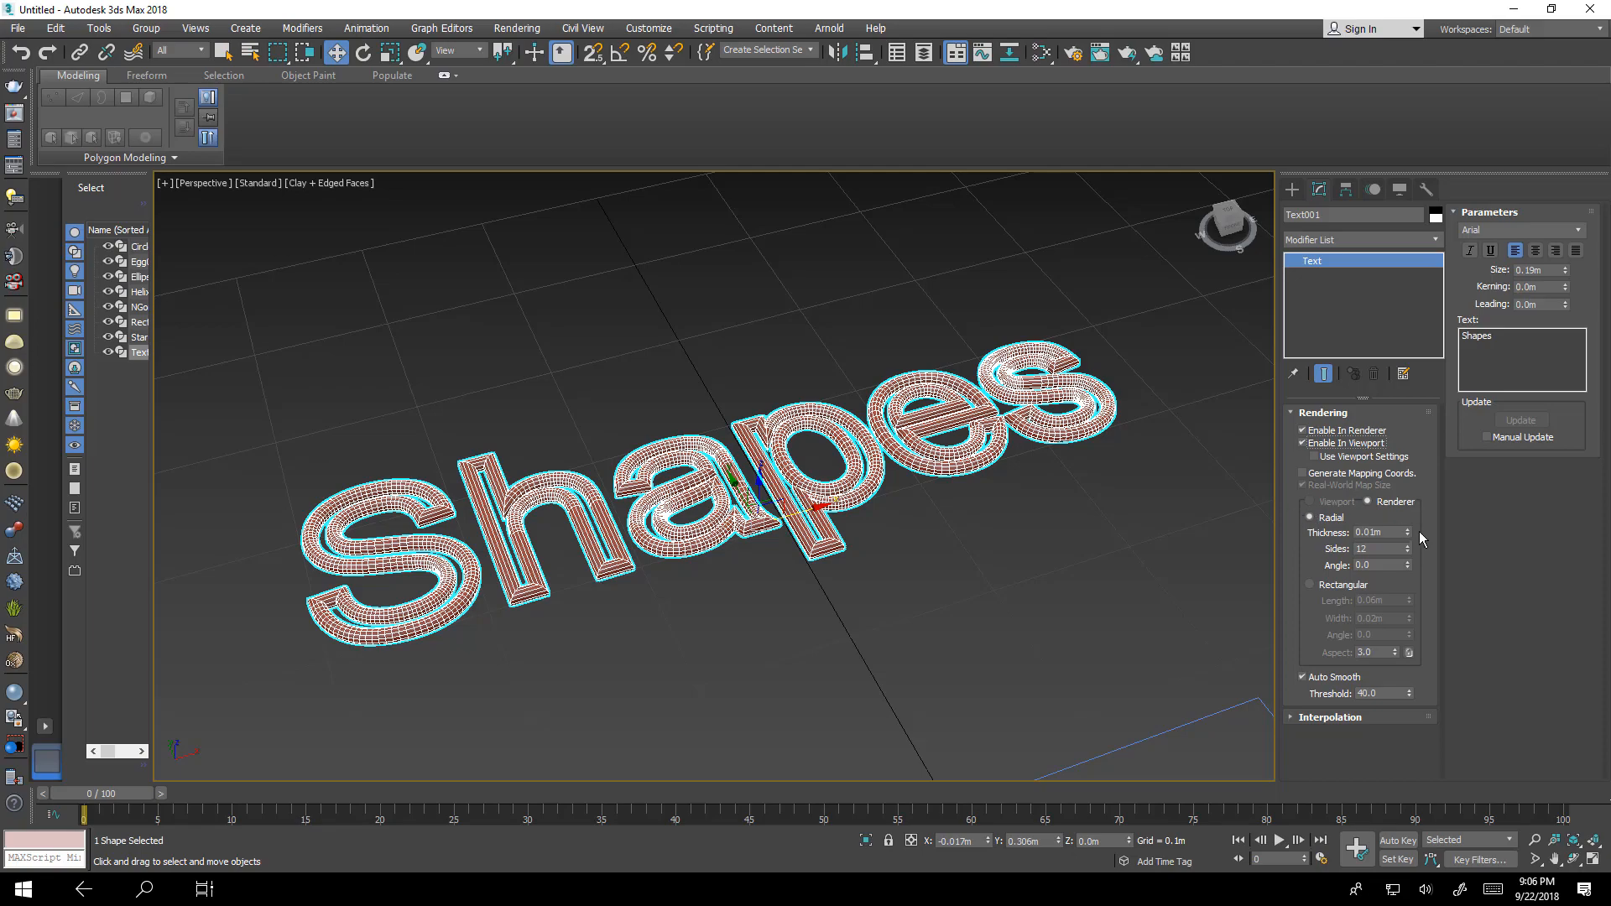
Set the text's radial thickness to 0.009 m, and give it a rectangular cross-section 0.059 m long and 0.005 m wide.
mouse_move(1407, 532)
left_mouse_down()
mouse_move(1411, 495)
mouse_move(1417, 561)
mouse_move(1416, 539)
left_mouse_up()
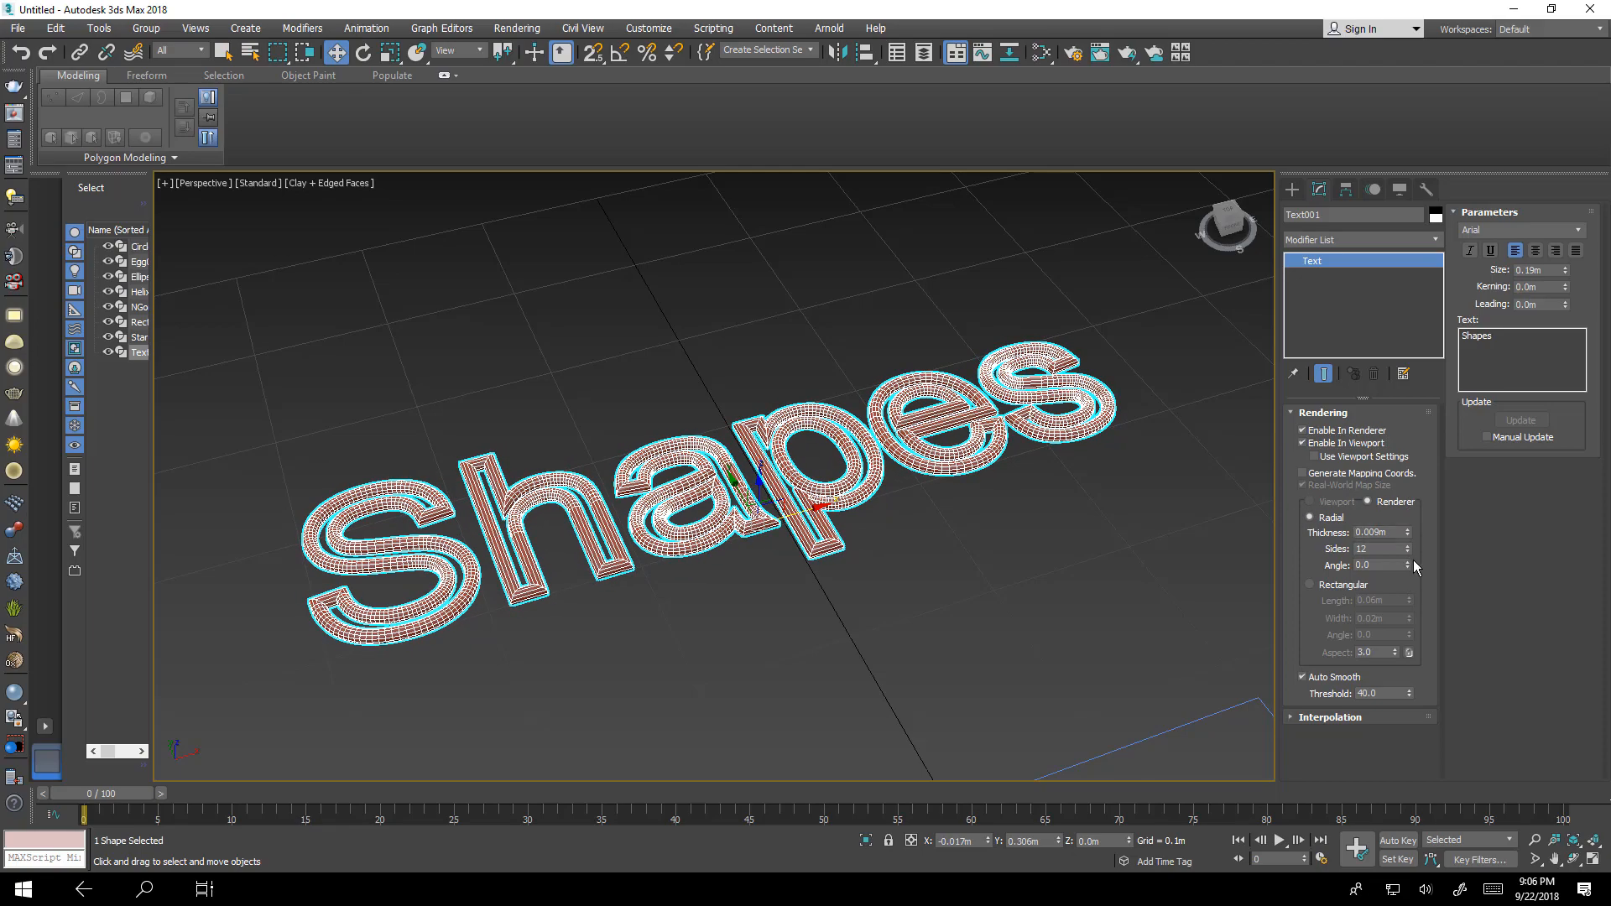
left_click(1325, 585)
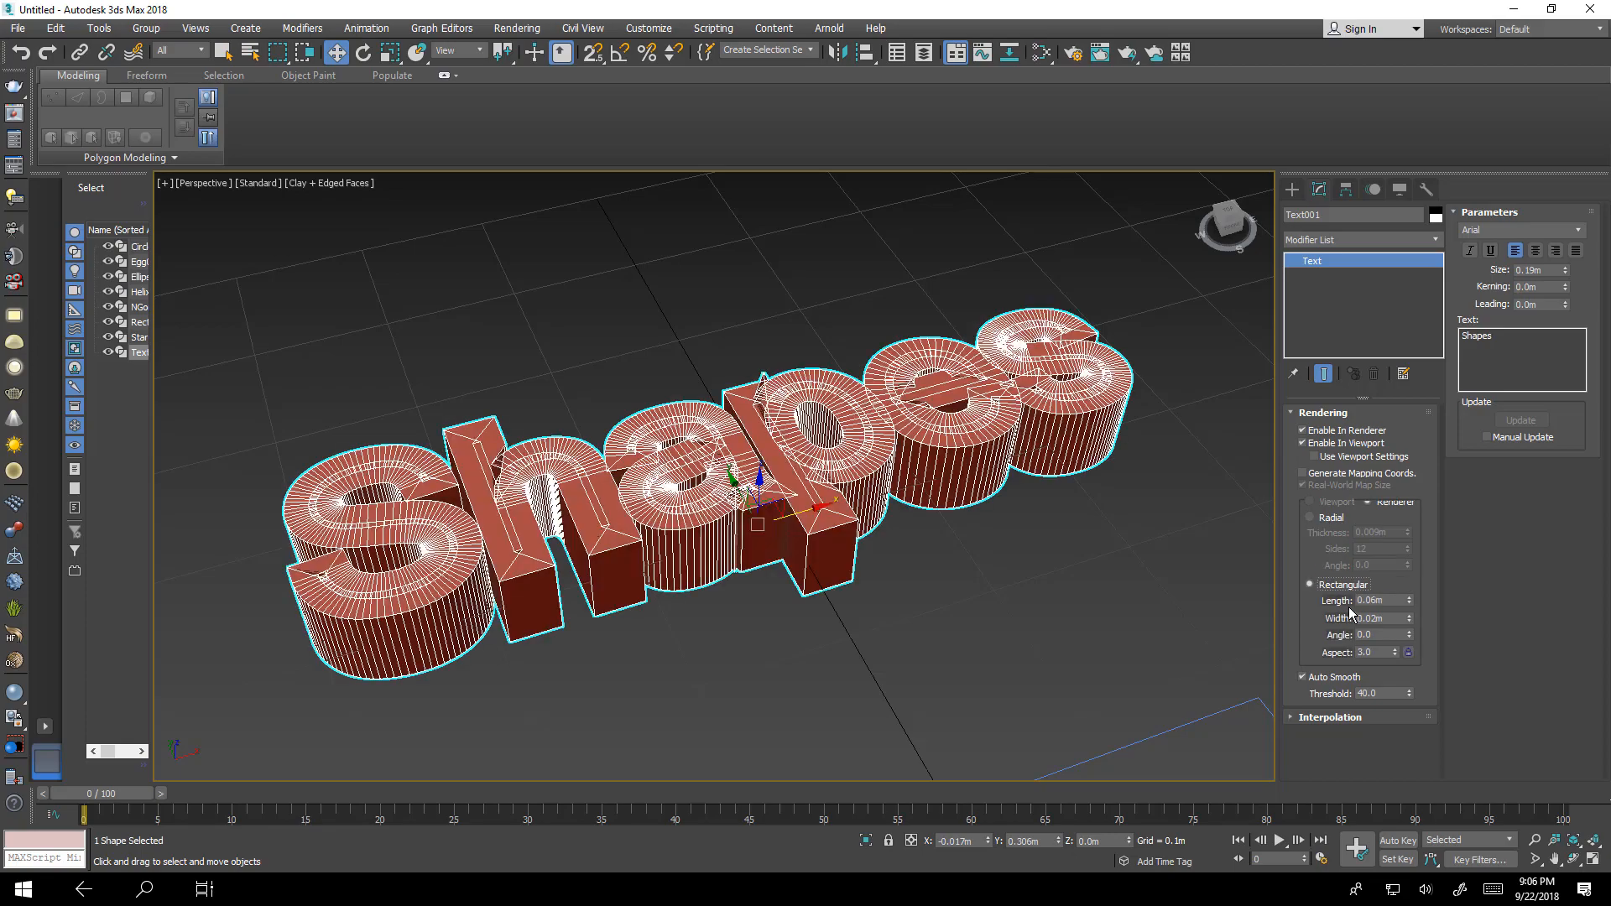
left_click_drag(1408, 601, 1412, 656)
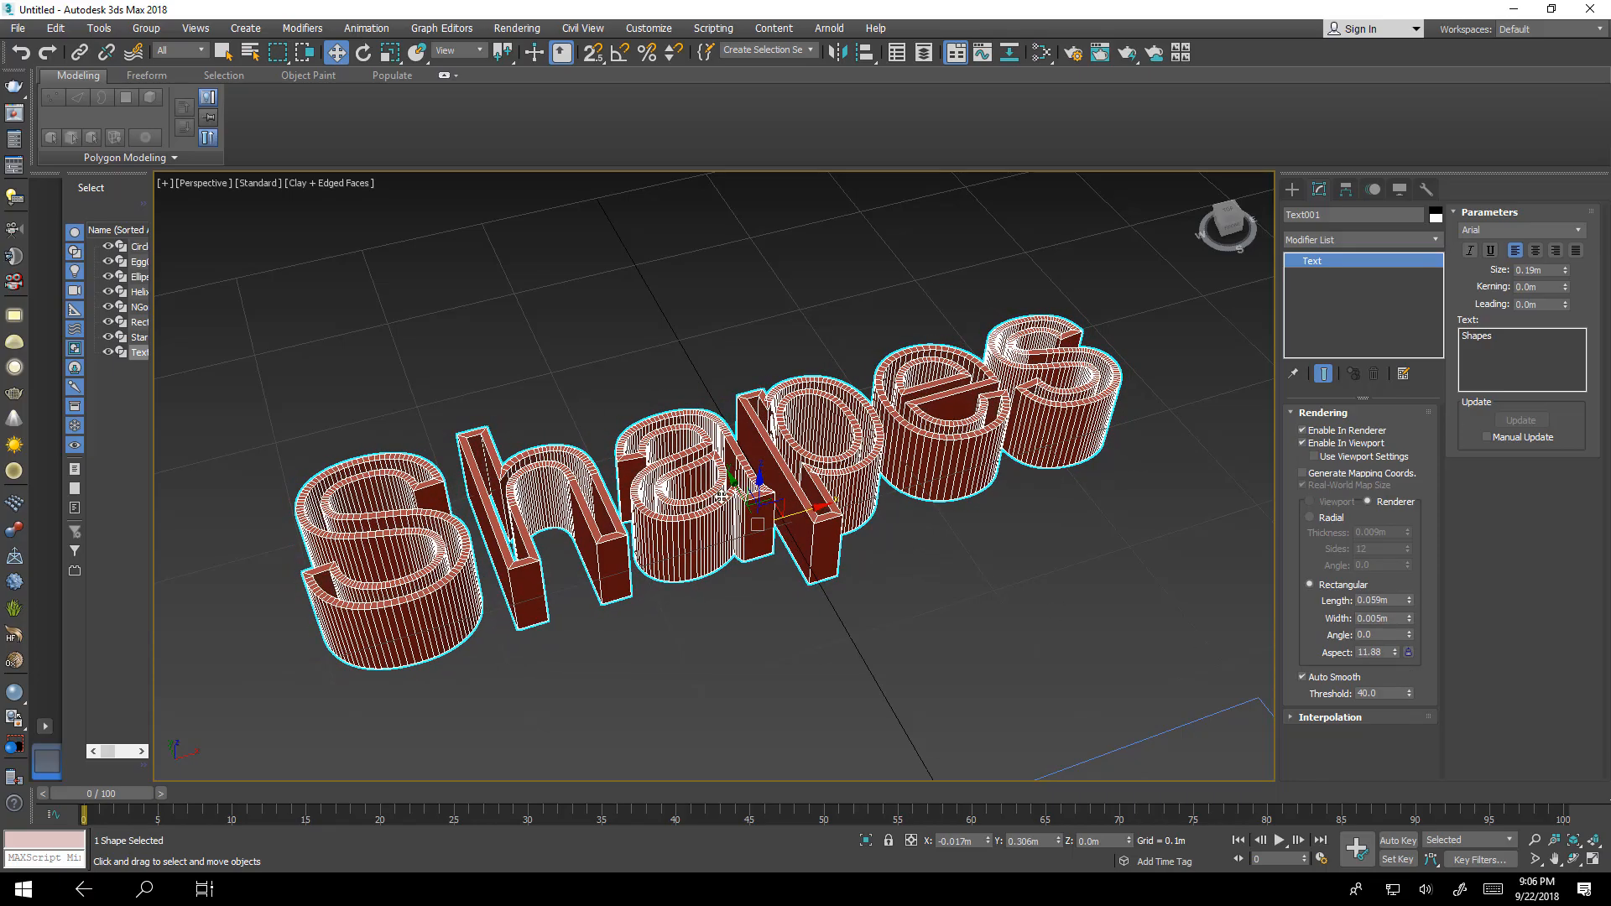
mouse_move(807, 501)
middle_mouse_down("alt")
mouse_move(839, 489)
mouse_move(852, 453)
mouse_move(881, 461)
mouse_move(865, 484)
middle_mouse_up("alt")
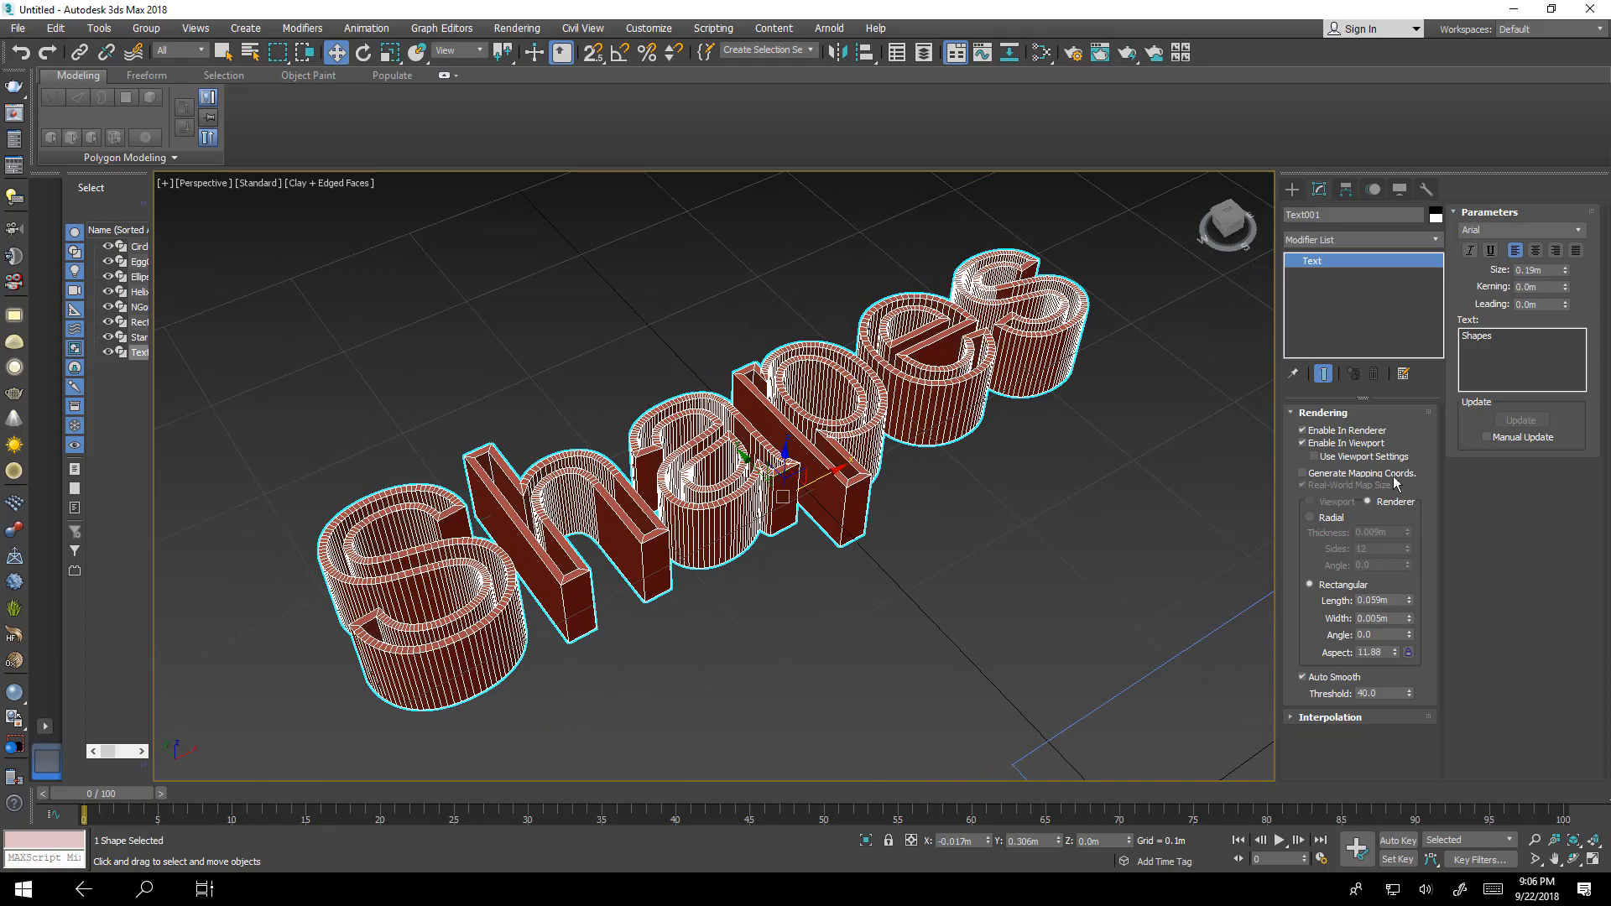
left_click(1341, 414)
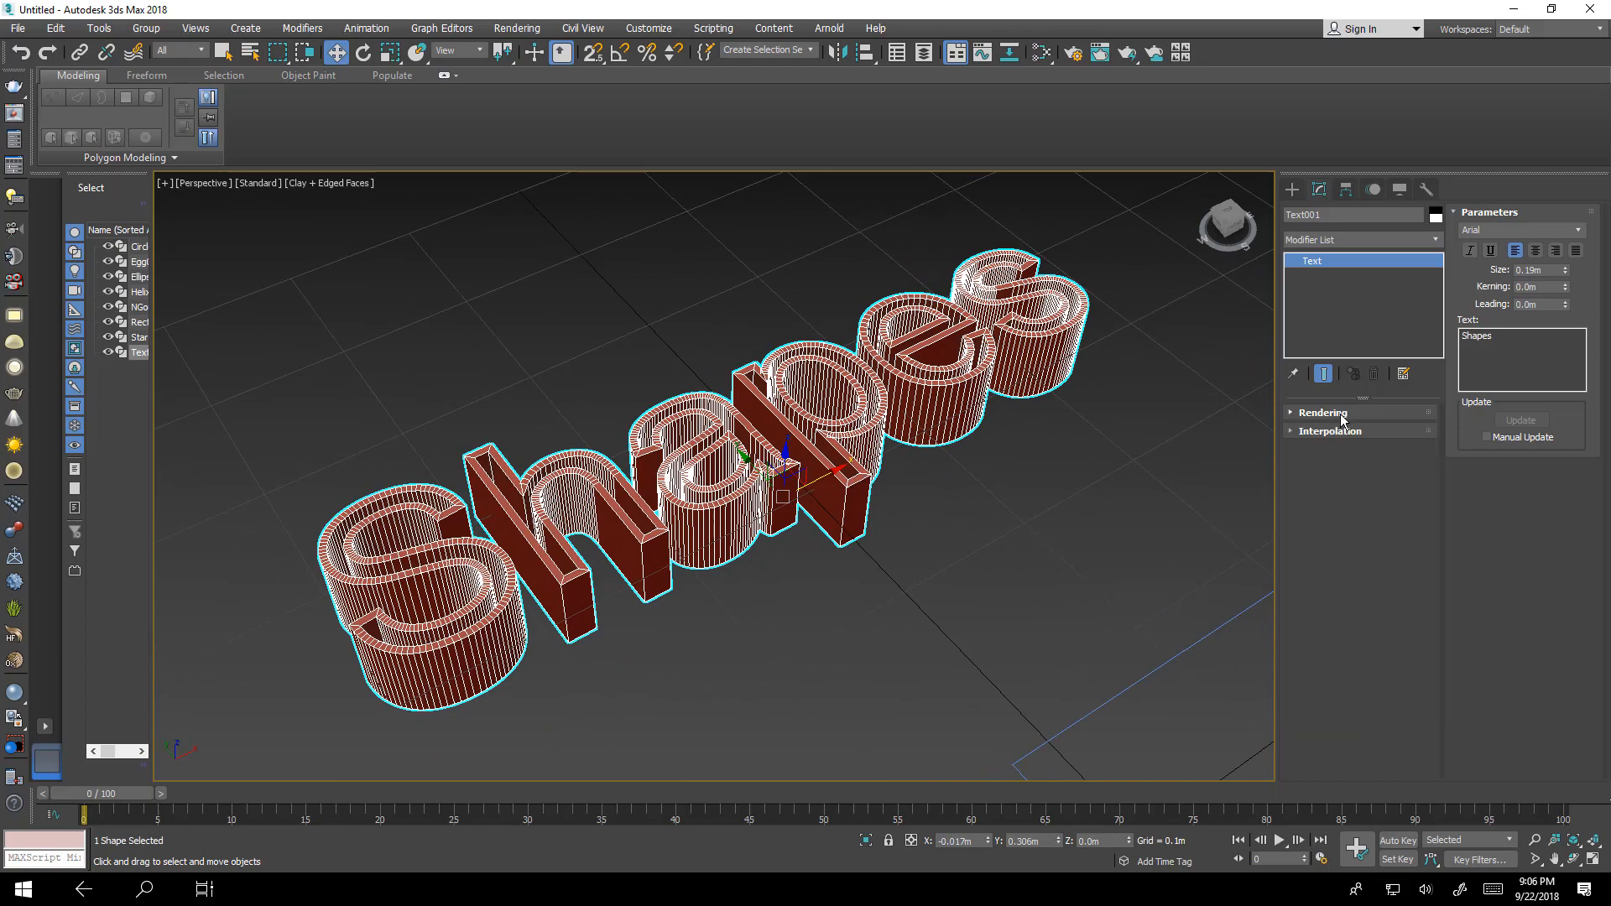
Select the ellipse and set its interpolation steps to 8.
left_click(1323, 432)
middle_click_drag(1100, 503, 946, 294)
scroll(959, 384, "down", 4)
scroll(957, 453, "up", 8)
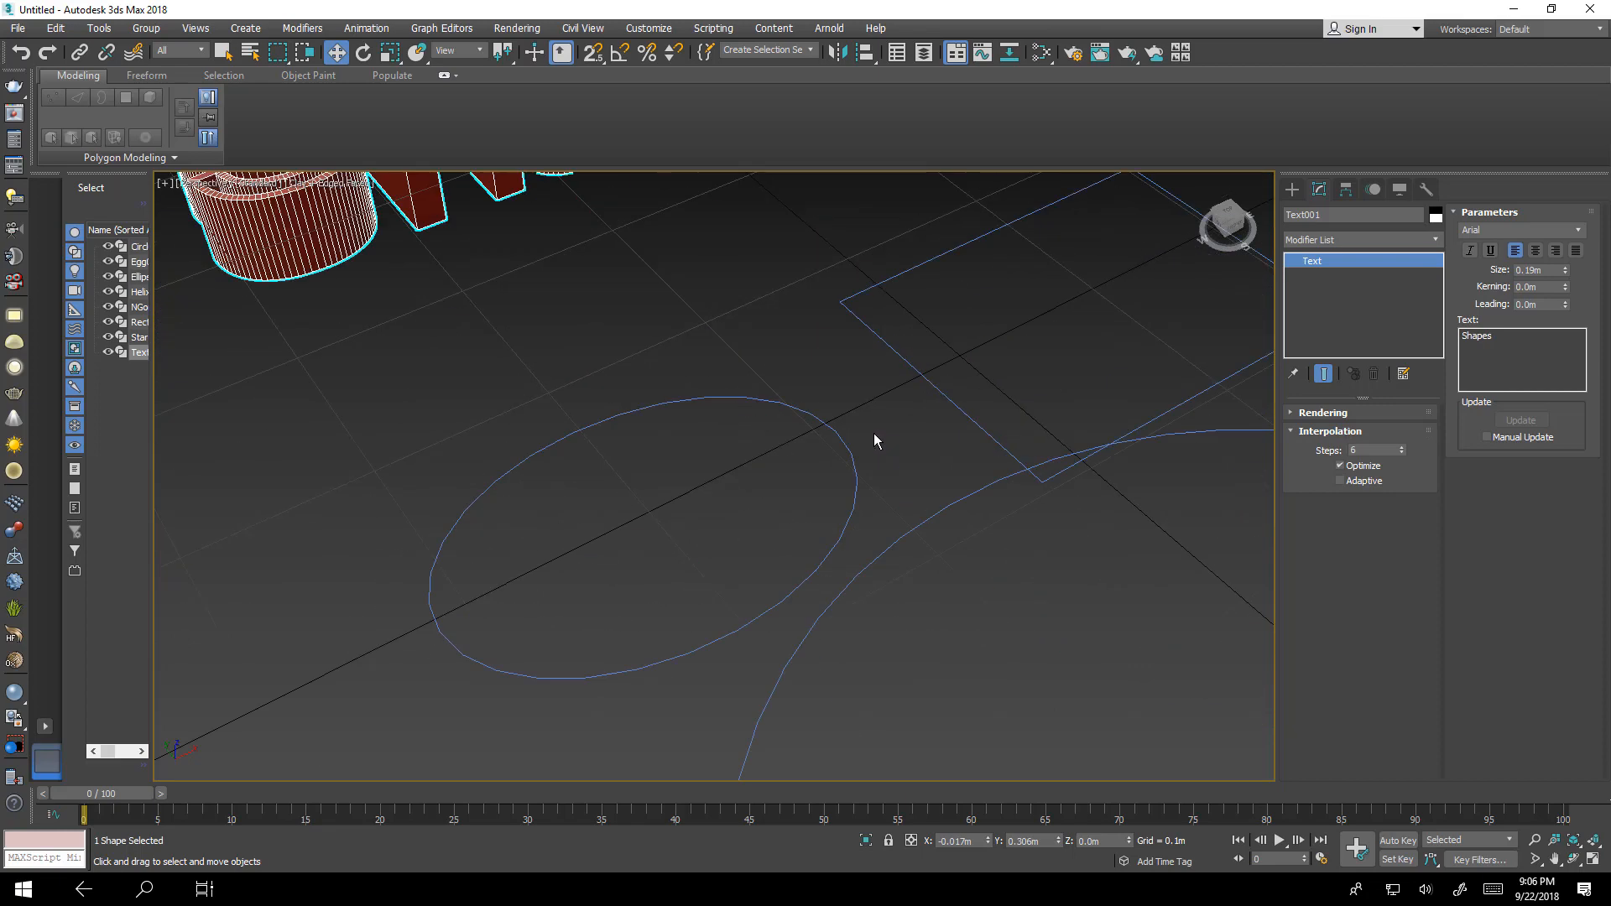
left_click(596, 468)
scroll(676, 486, "down", 5)
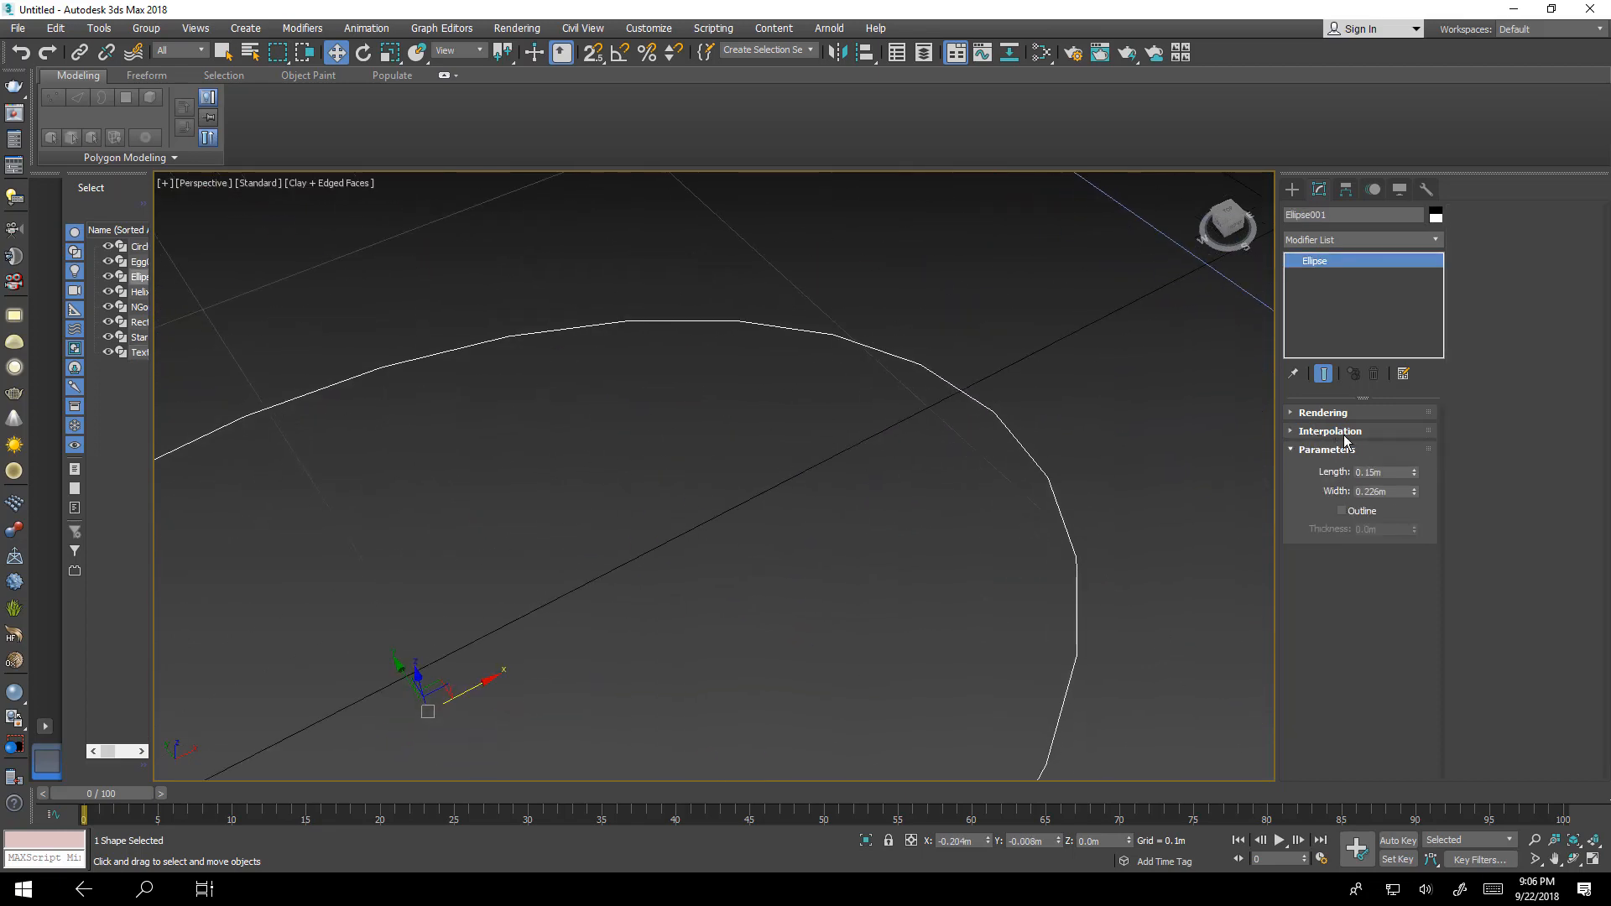
left_click(1322, 432)
scroll(919, 386, "up", 2)
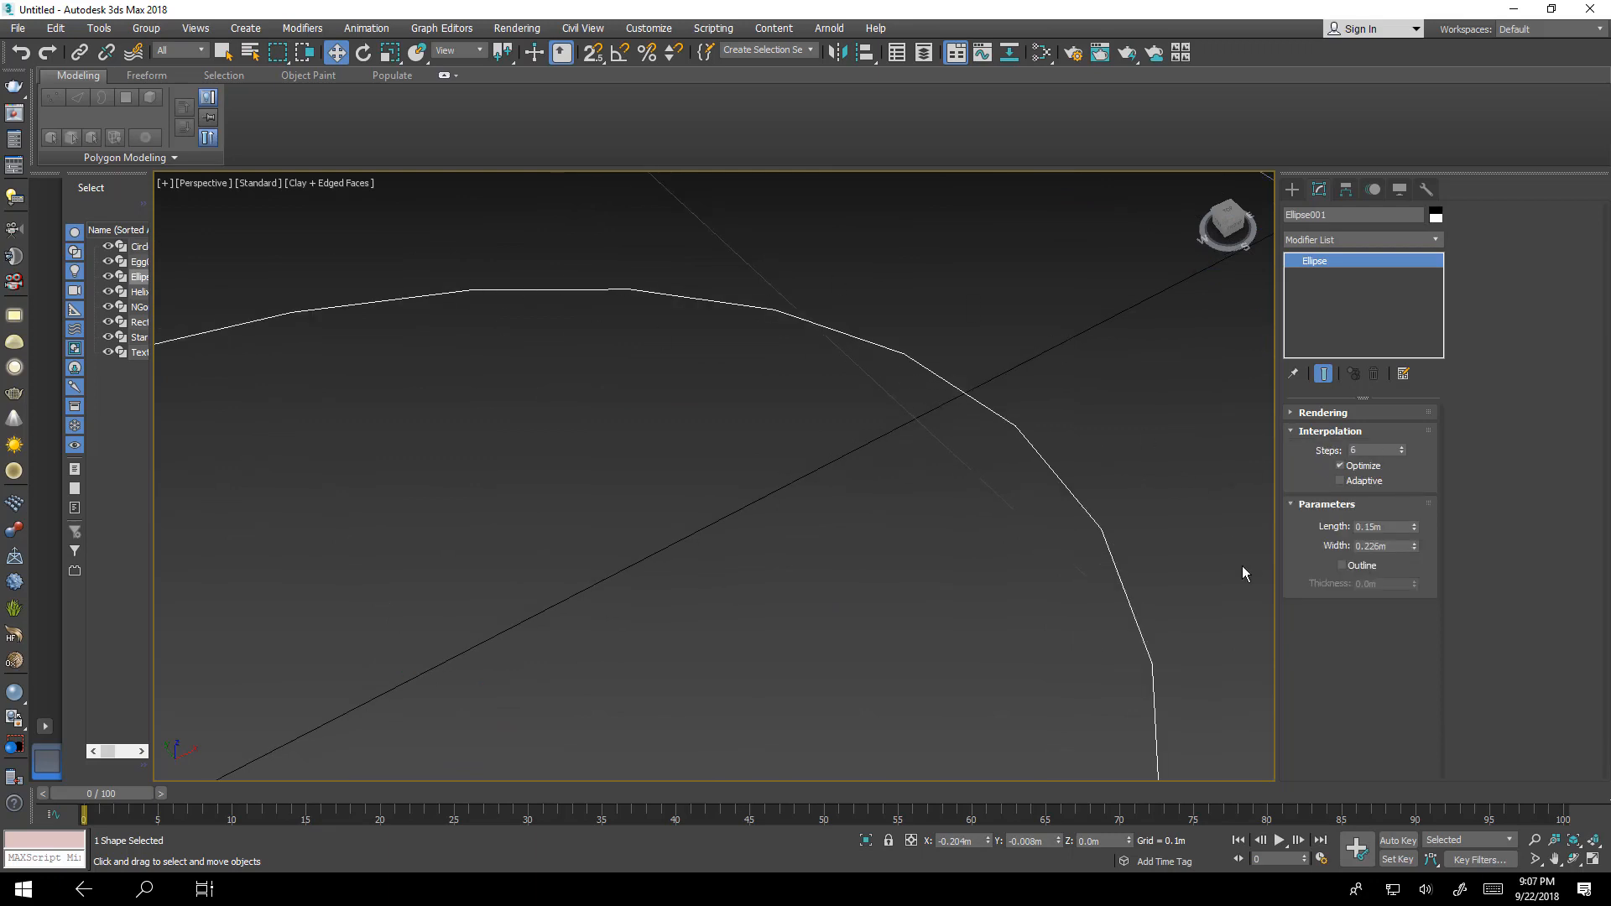
scroll(857, 379, "down", 2)
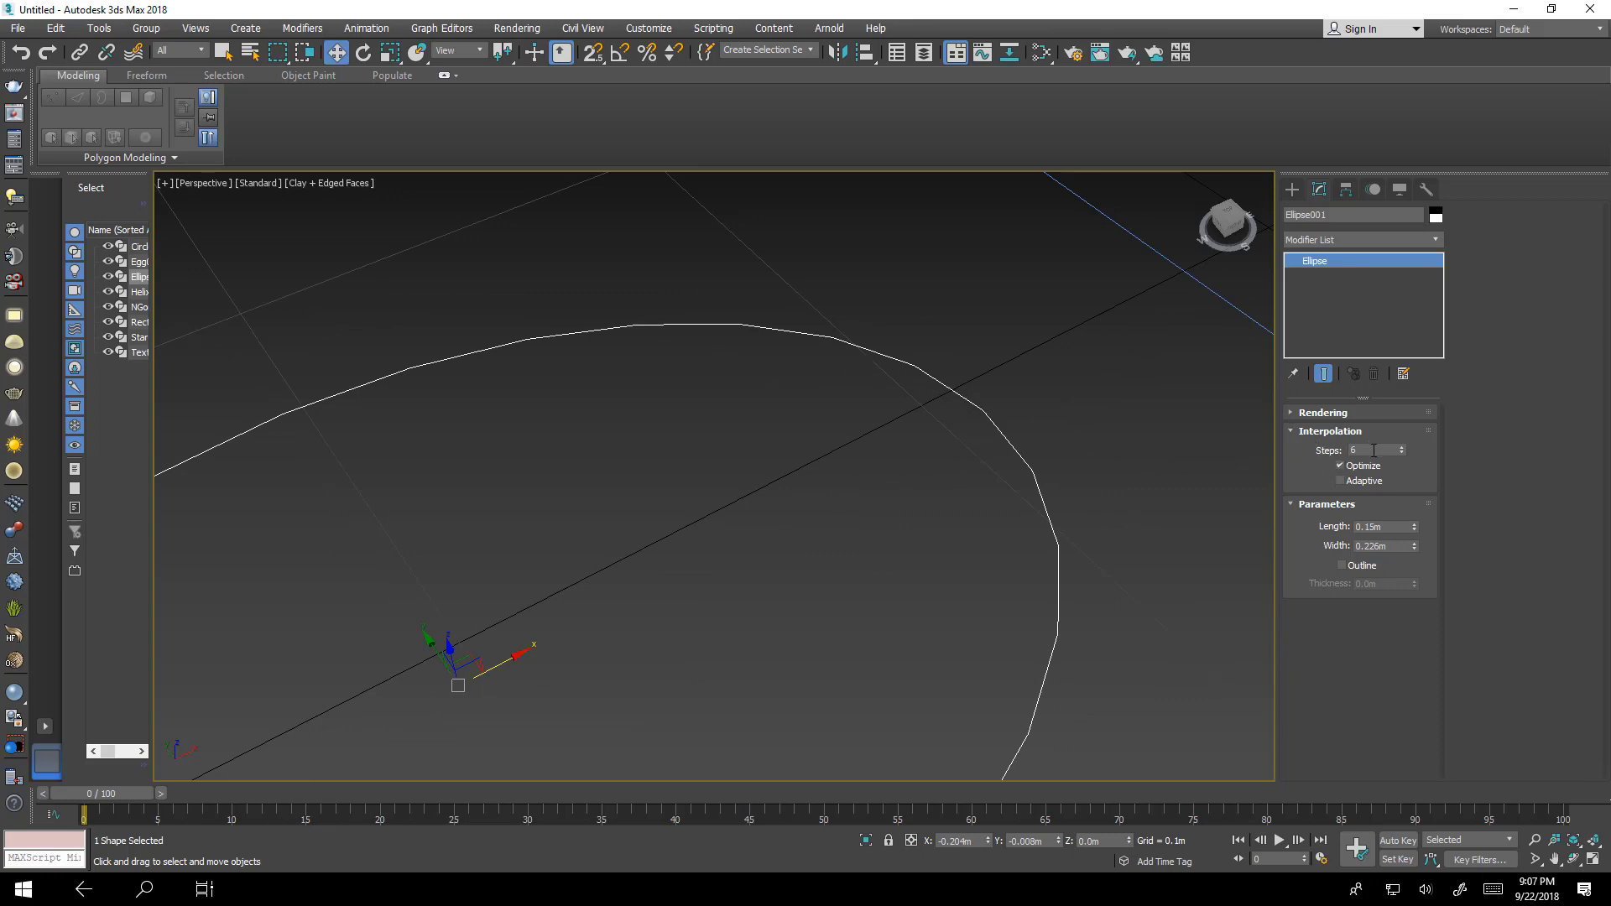
scroll(1003, 428, "up", 3)
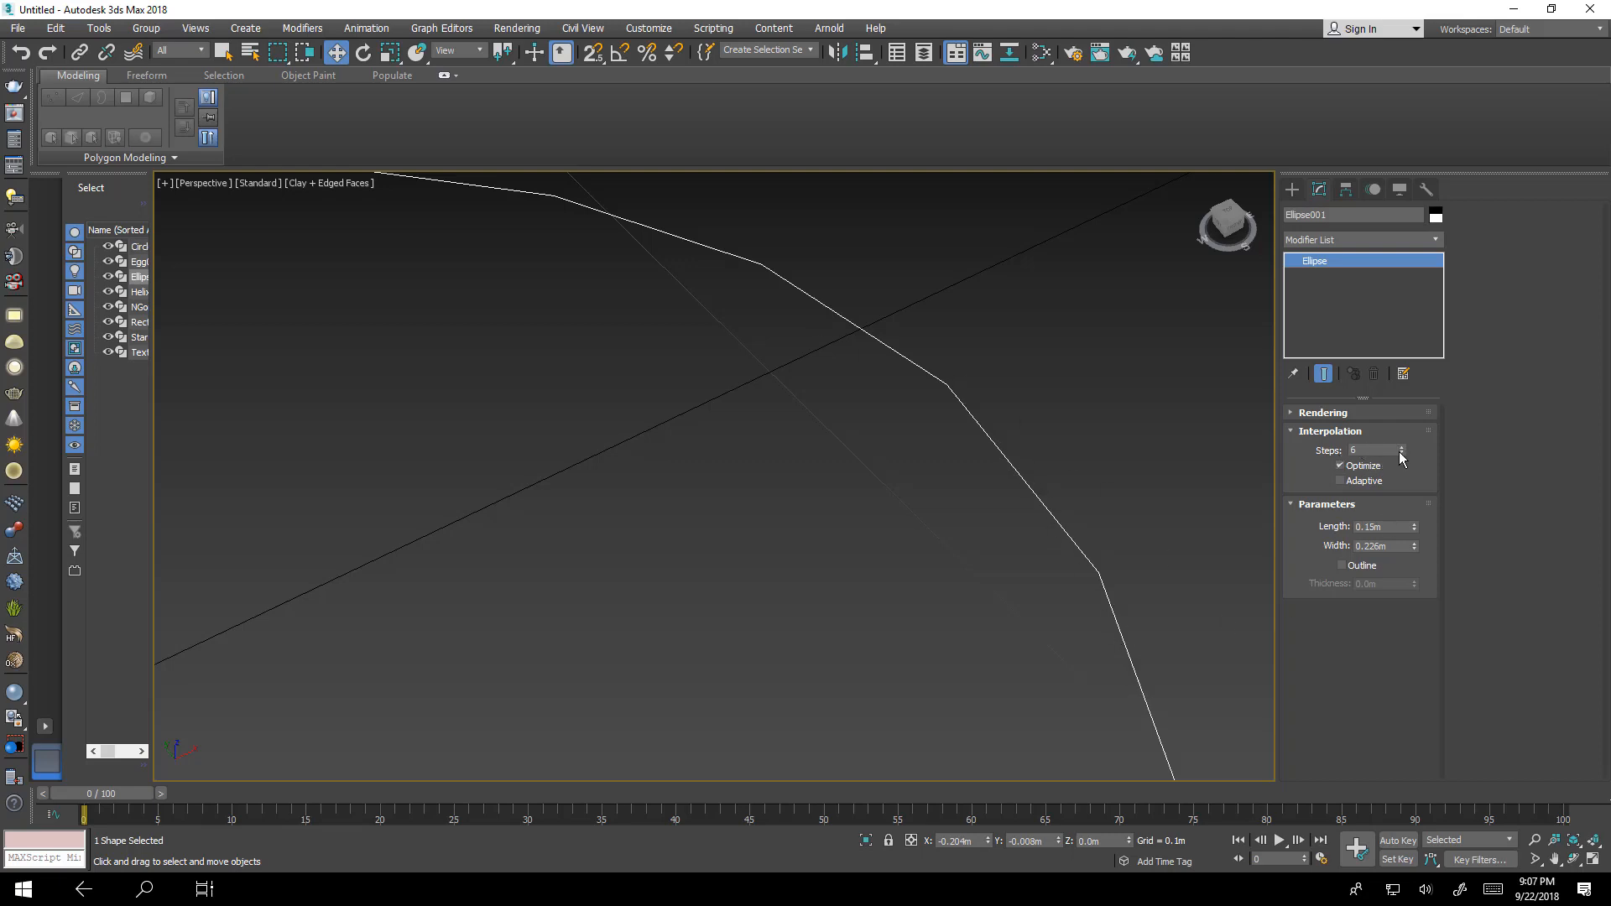
left_click_drag(1402, 448, 1402, 447)
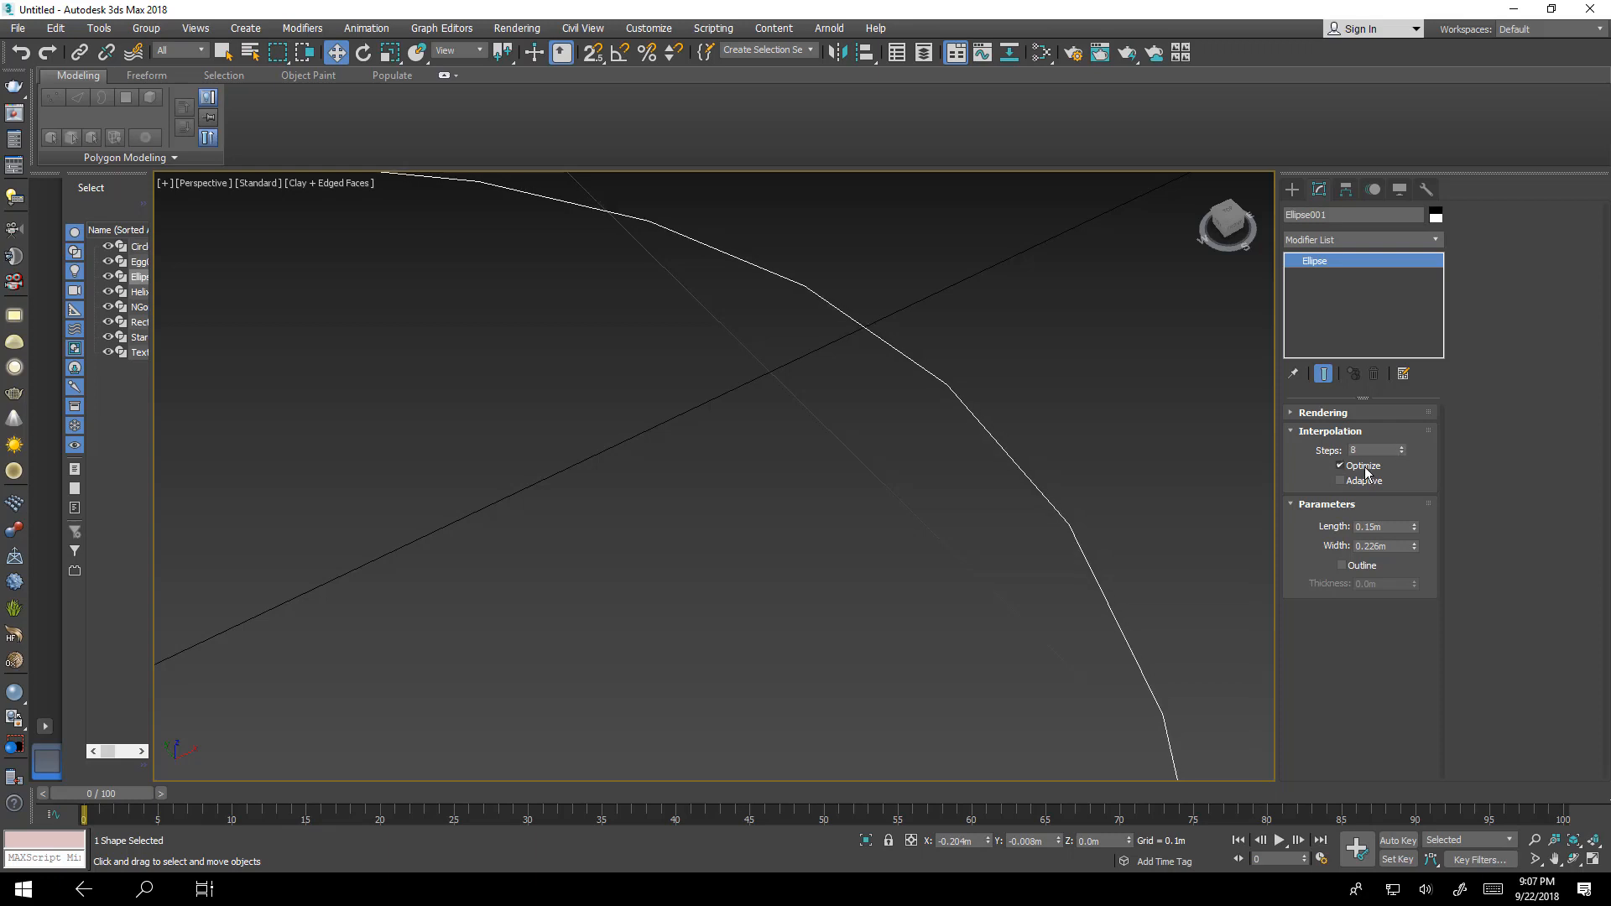
Turn on Adaptive interpolation for the ellipse to smooth its curve.
left_click(1341, 480)
scroll(932, 489, "down", 10)
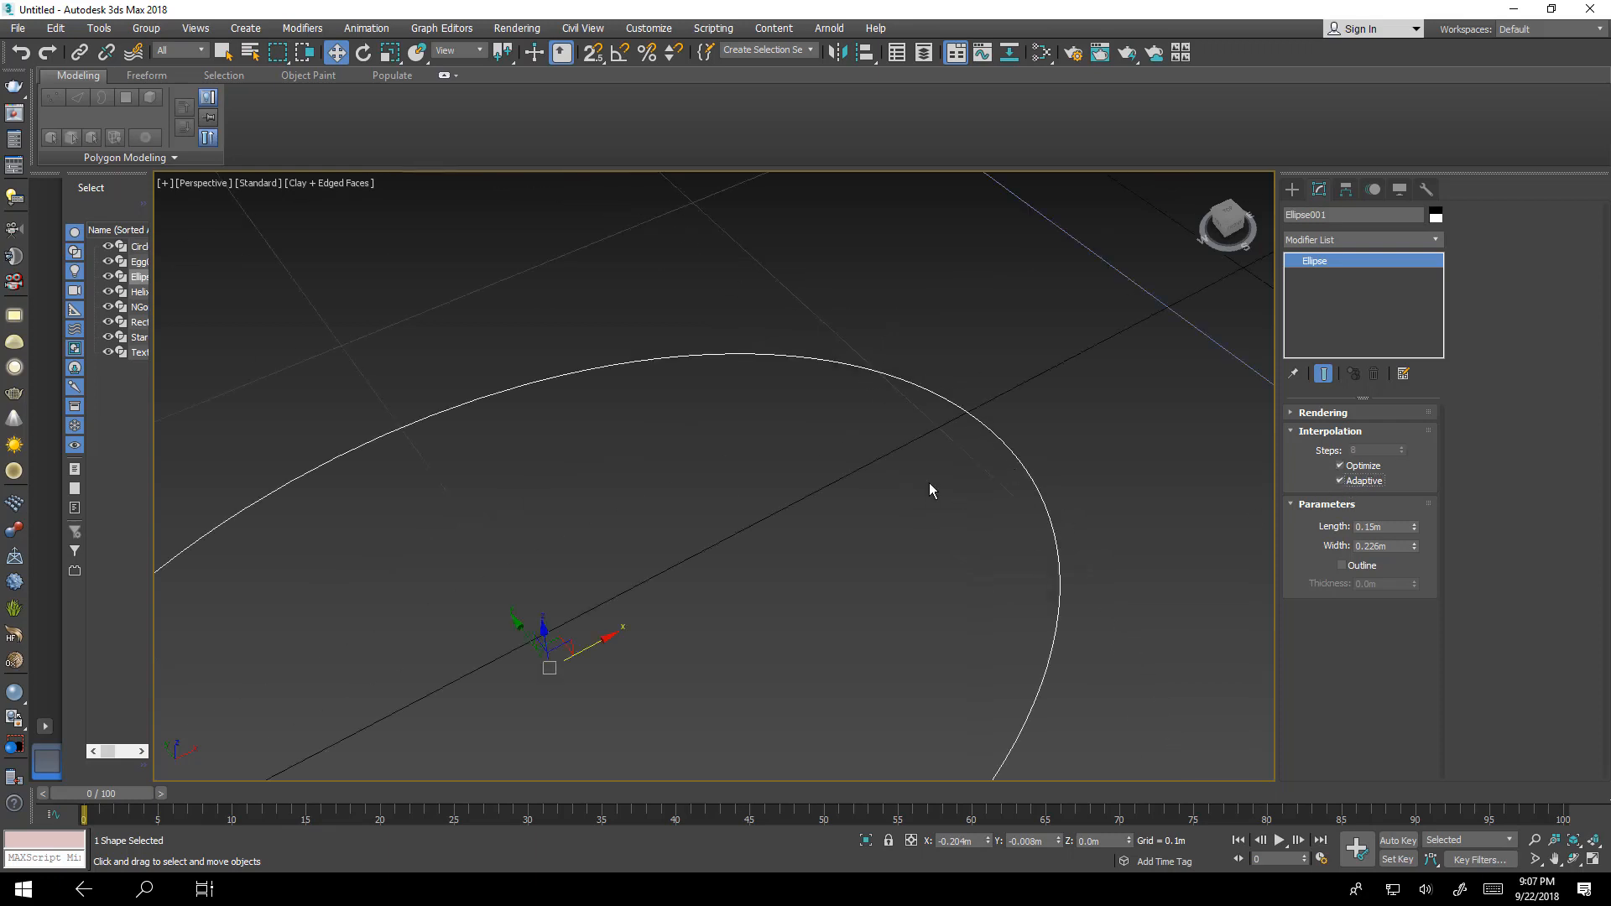
middle_click_drag(1200, 469, 1144, 576, "alt")
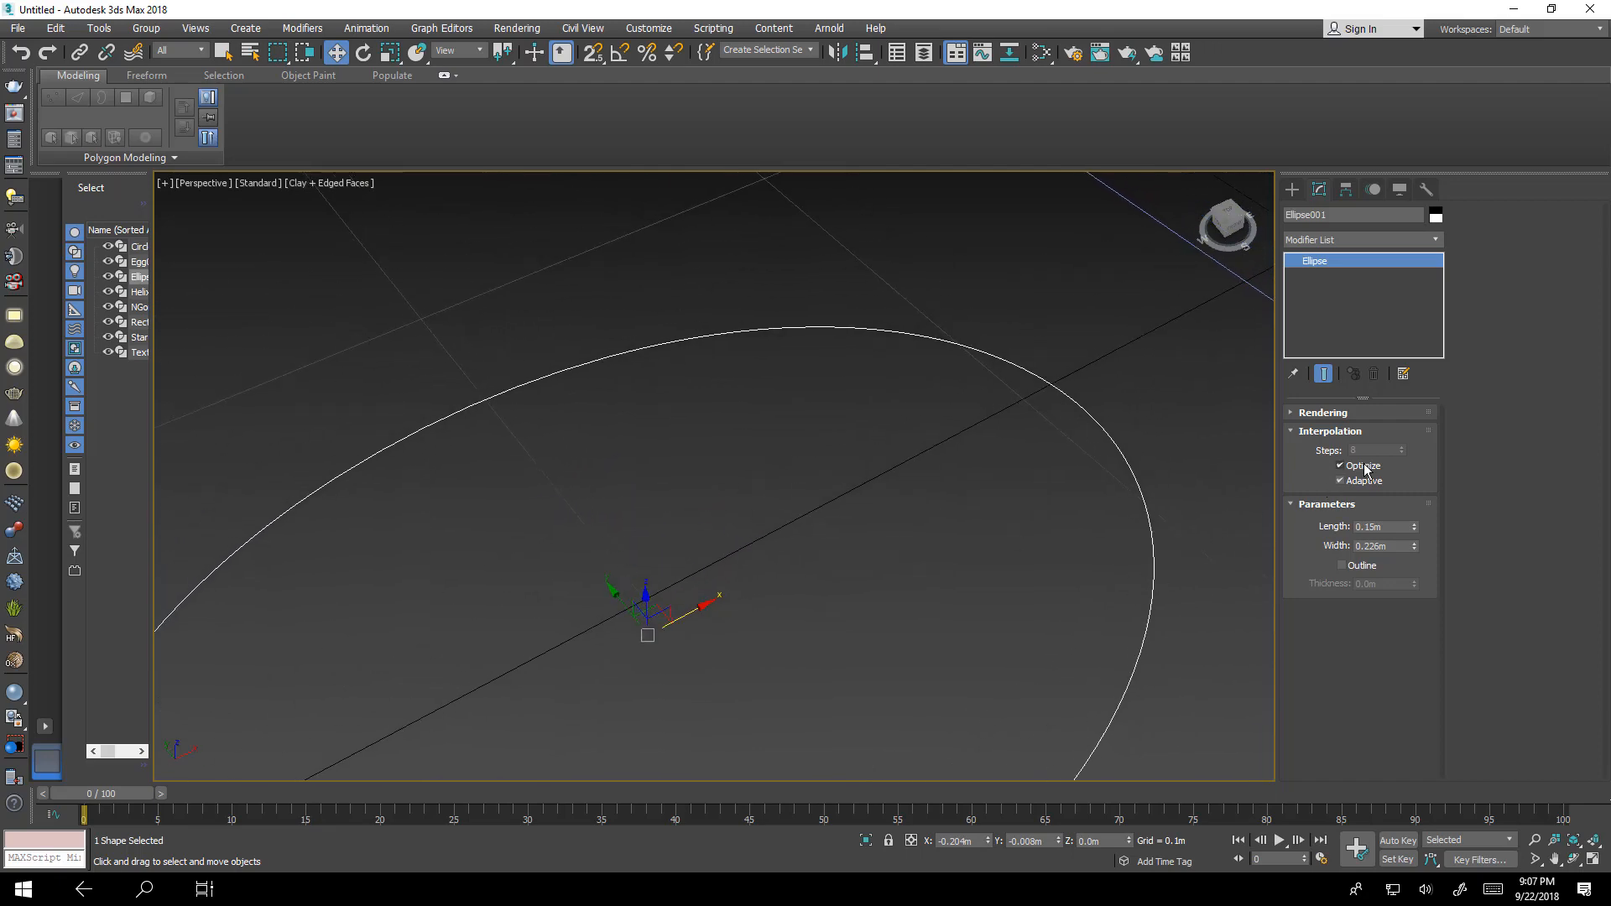
left_click(1309, 431)
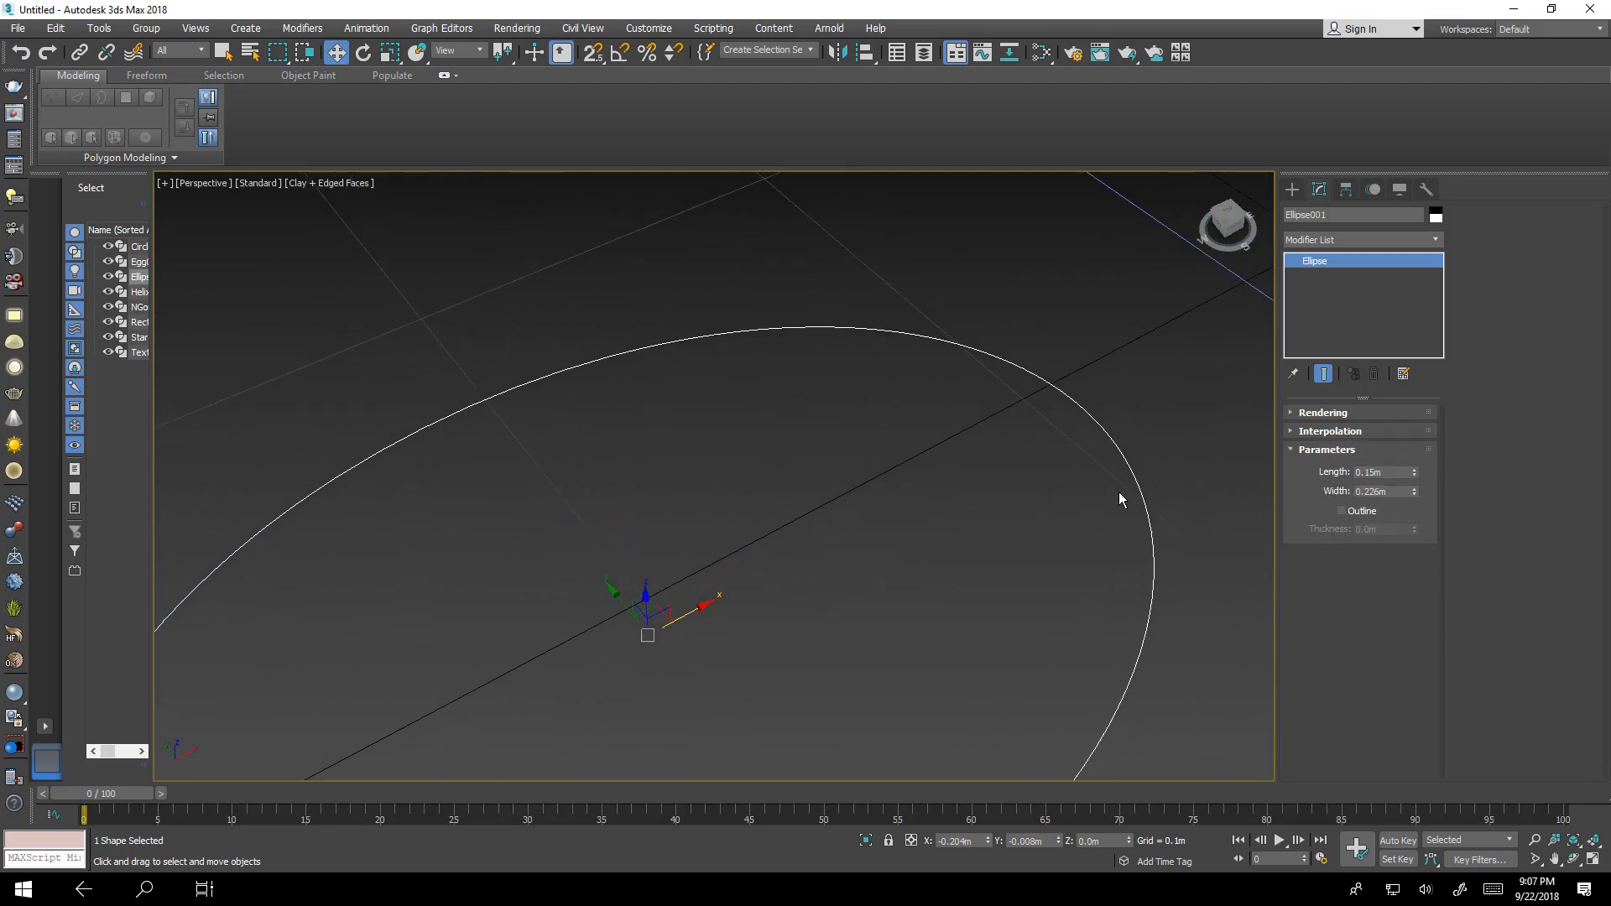
Adjust the ellipse's length and turn on its outline to make a double-line ellipse.
scroll(1125, 504, "down", 6)
scroll(906, 551, "up", 2)
scroll(906, 551, "up", 3)
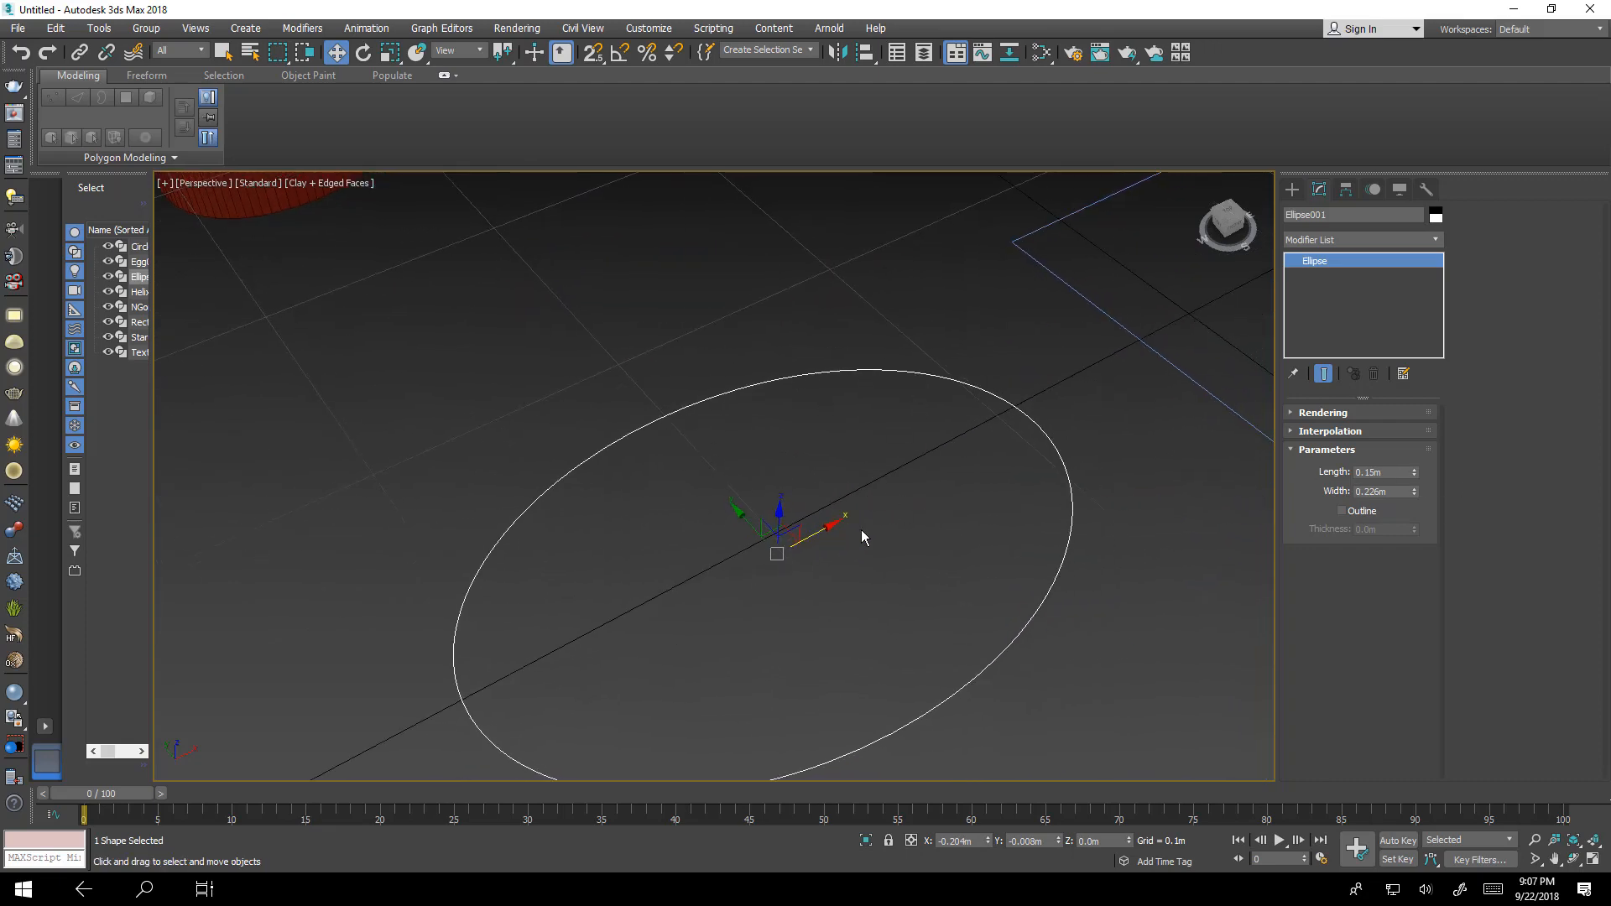
scroll(862, 537, "down", 4)
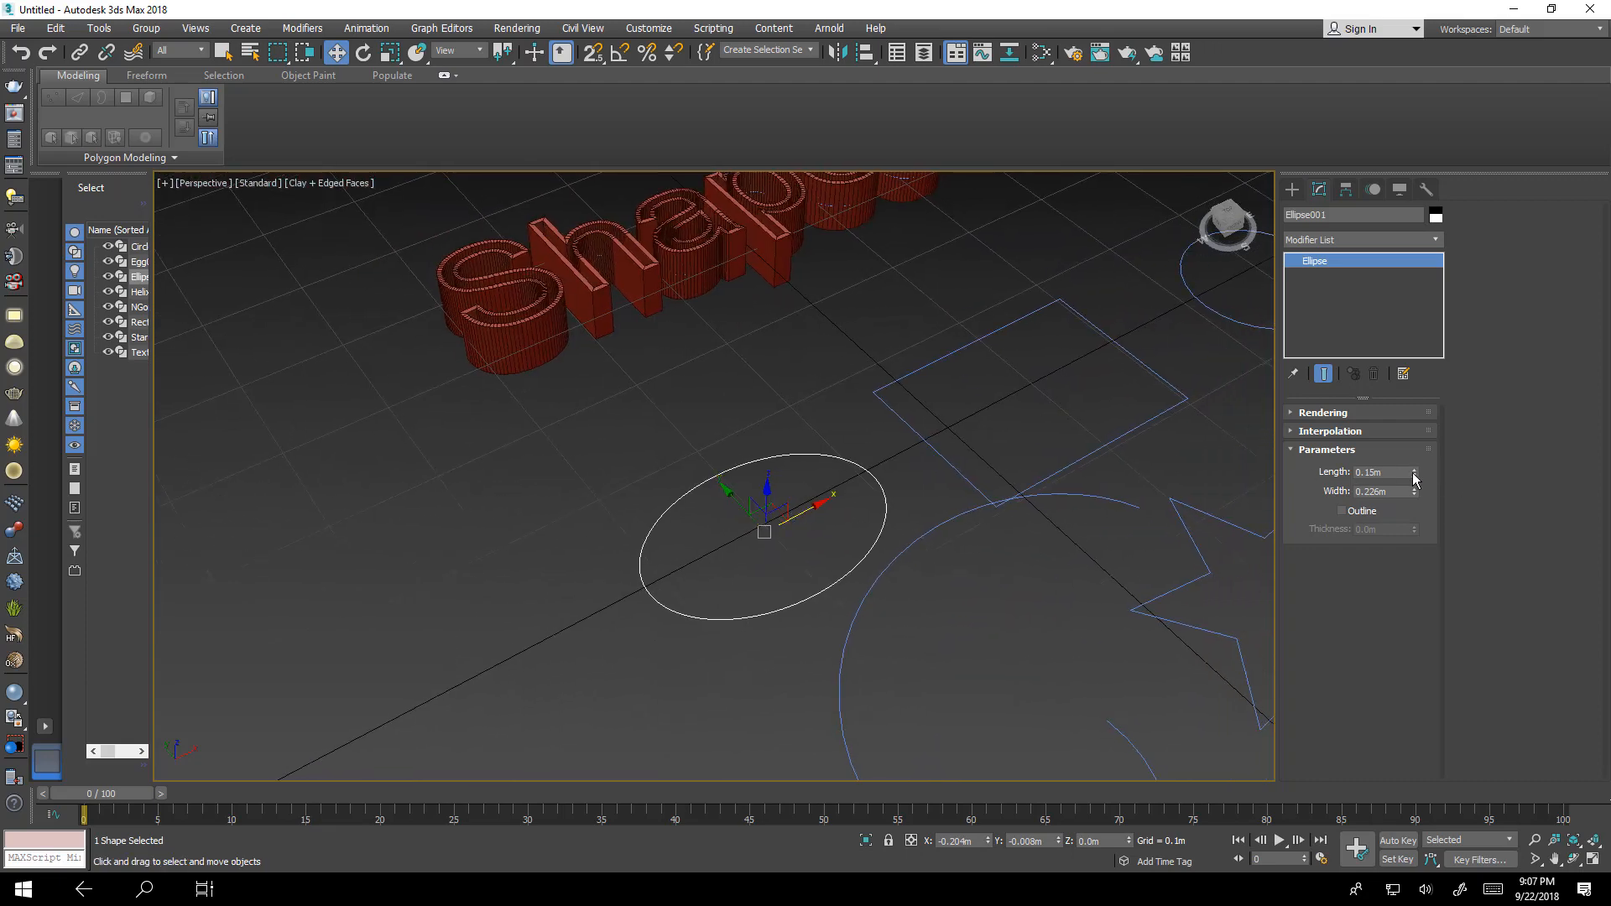
left_click_drag(1415, 476, 1281, 530)
left_click(1353, 519)
middle_click_drag(1091, 537, 856, 563, "alt")
Set the rectangle's length to 0.184 m, width to 0.28 m and corner radius to 0.017 m.
left_click(1044, 513)
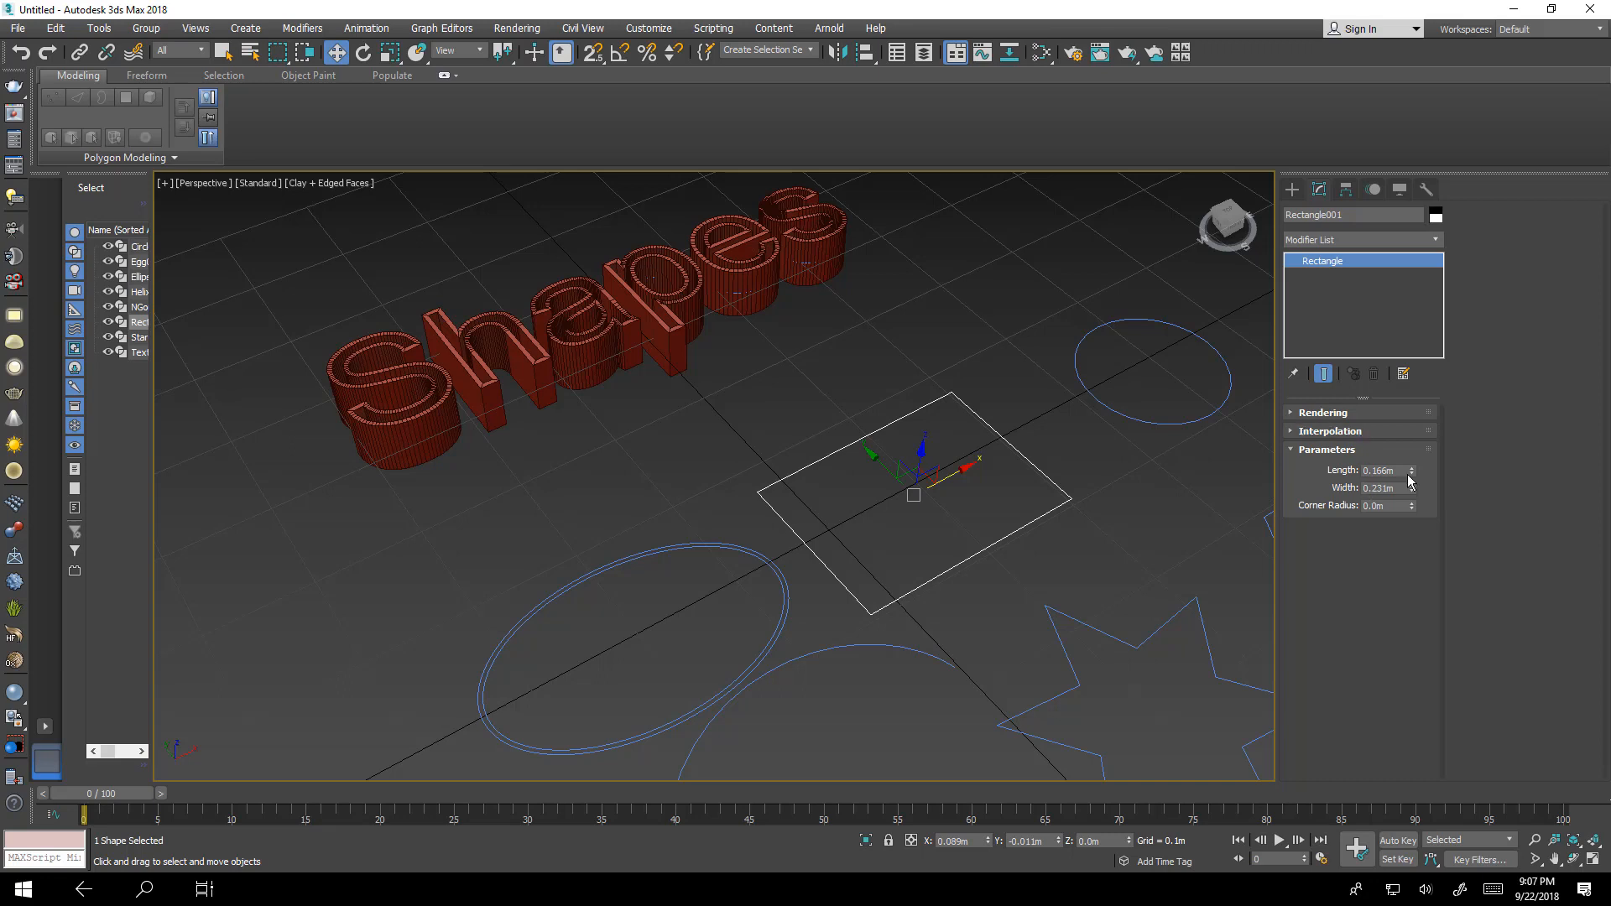
mouse_move(1412, 474)
left_mouse_down()
mouse_move(1411, 453)
mouse_move(1412, 493)
left_mouse_up()
scroll(1097, 510, "up", 6)
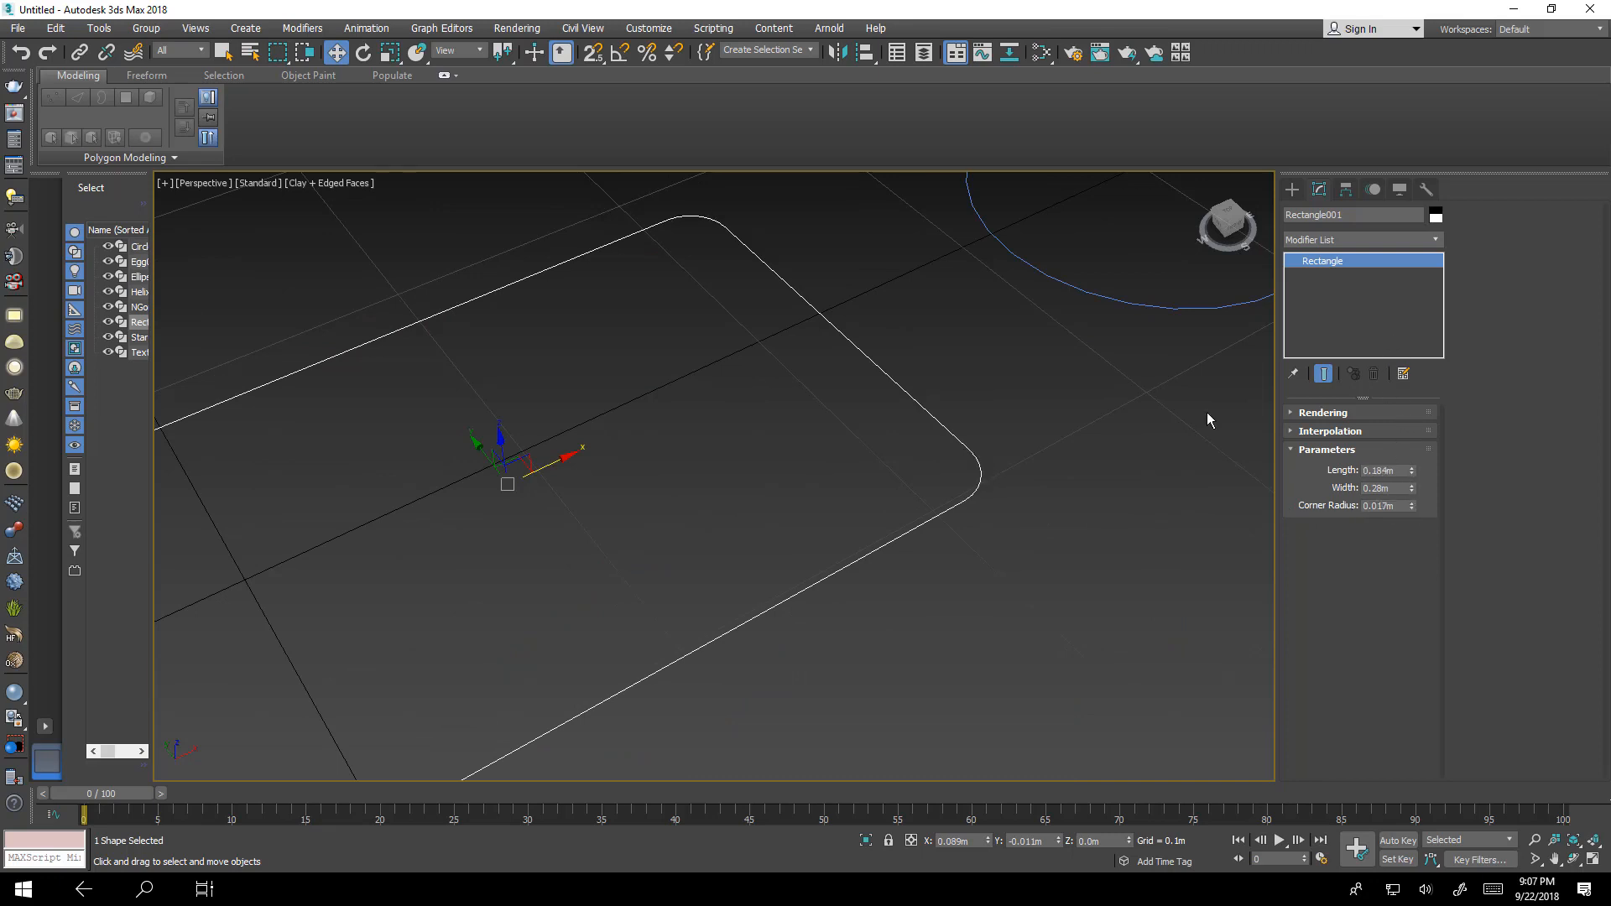
Select the circle beside the rectangle to view its radius parameter.
middle_click_drag(1209, 417, 762, 593)
scroll(762, 593, "down", 3)
left_click(839, 519)
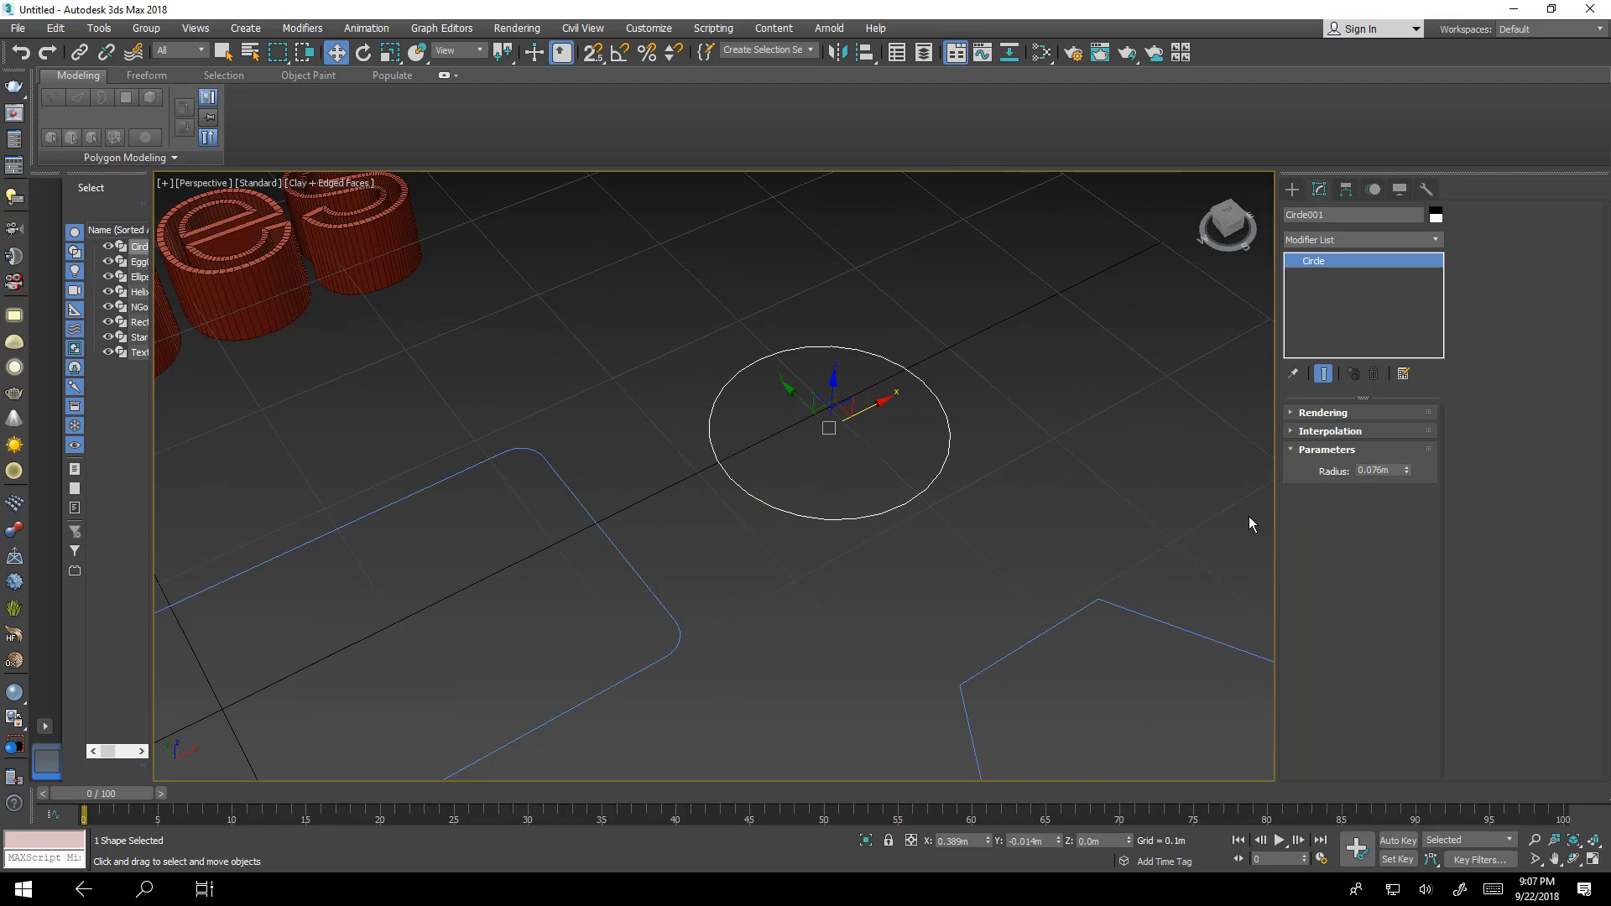
Select the NGon, try it with 8 sides and return it to 6 sides.
scroll(1251, 522, "down", 2)
middle_click_drag(1044, 571, 975, 369)
left_click_drag(1054, 489, 1055, 489)
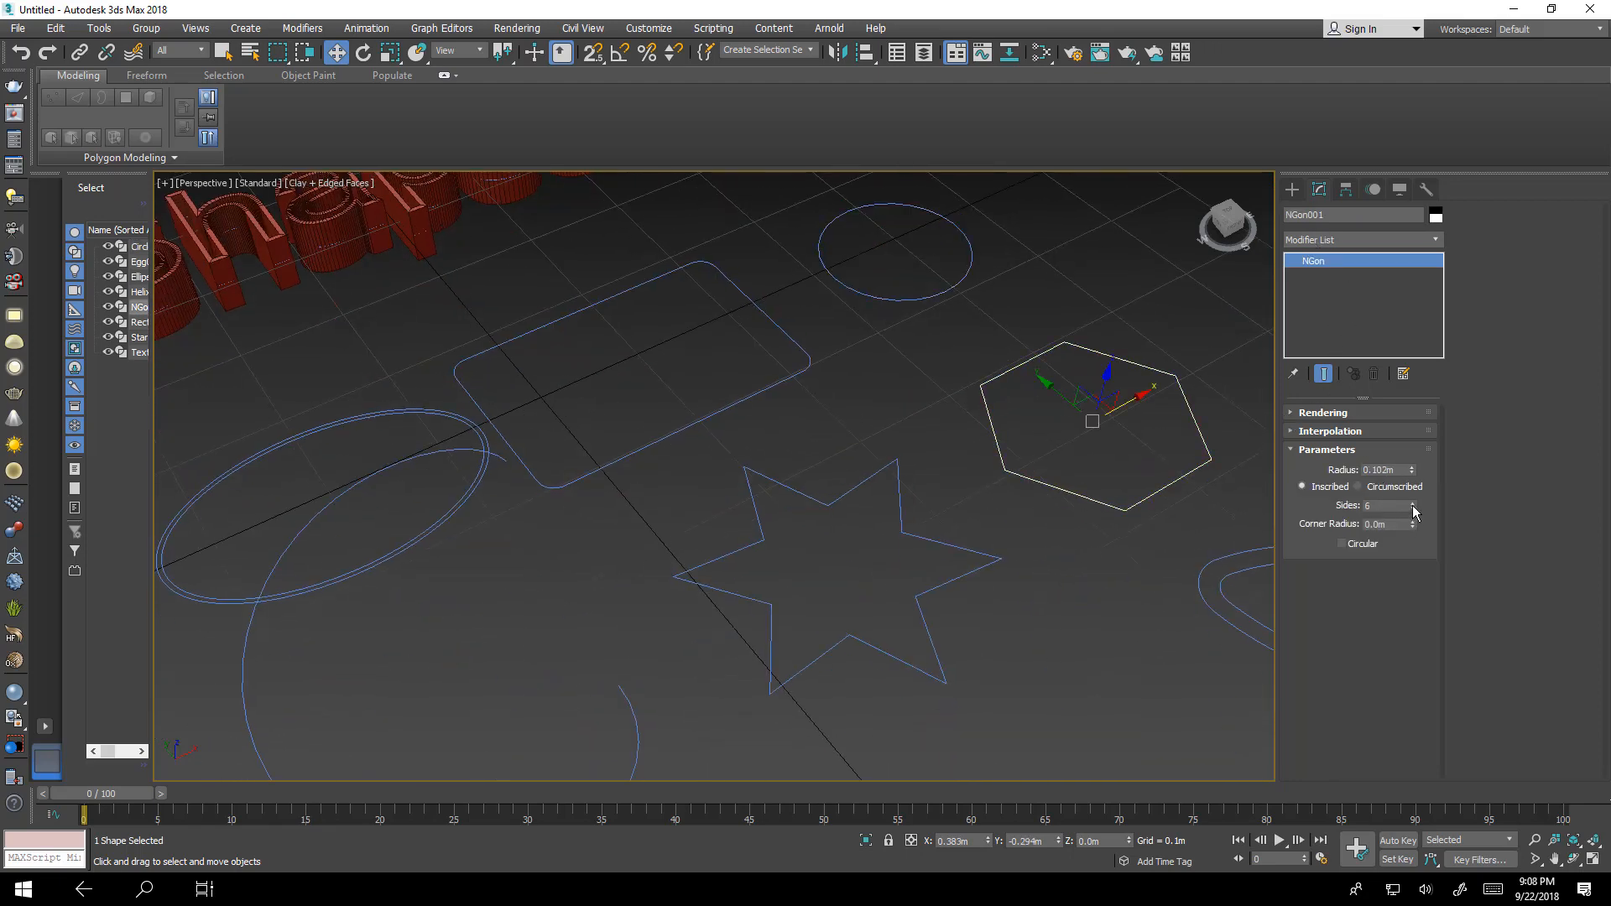
left_click(1413, 505)
left_click(1412, 505)
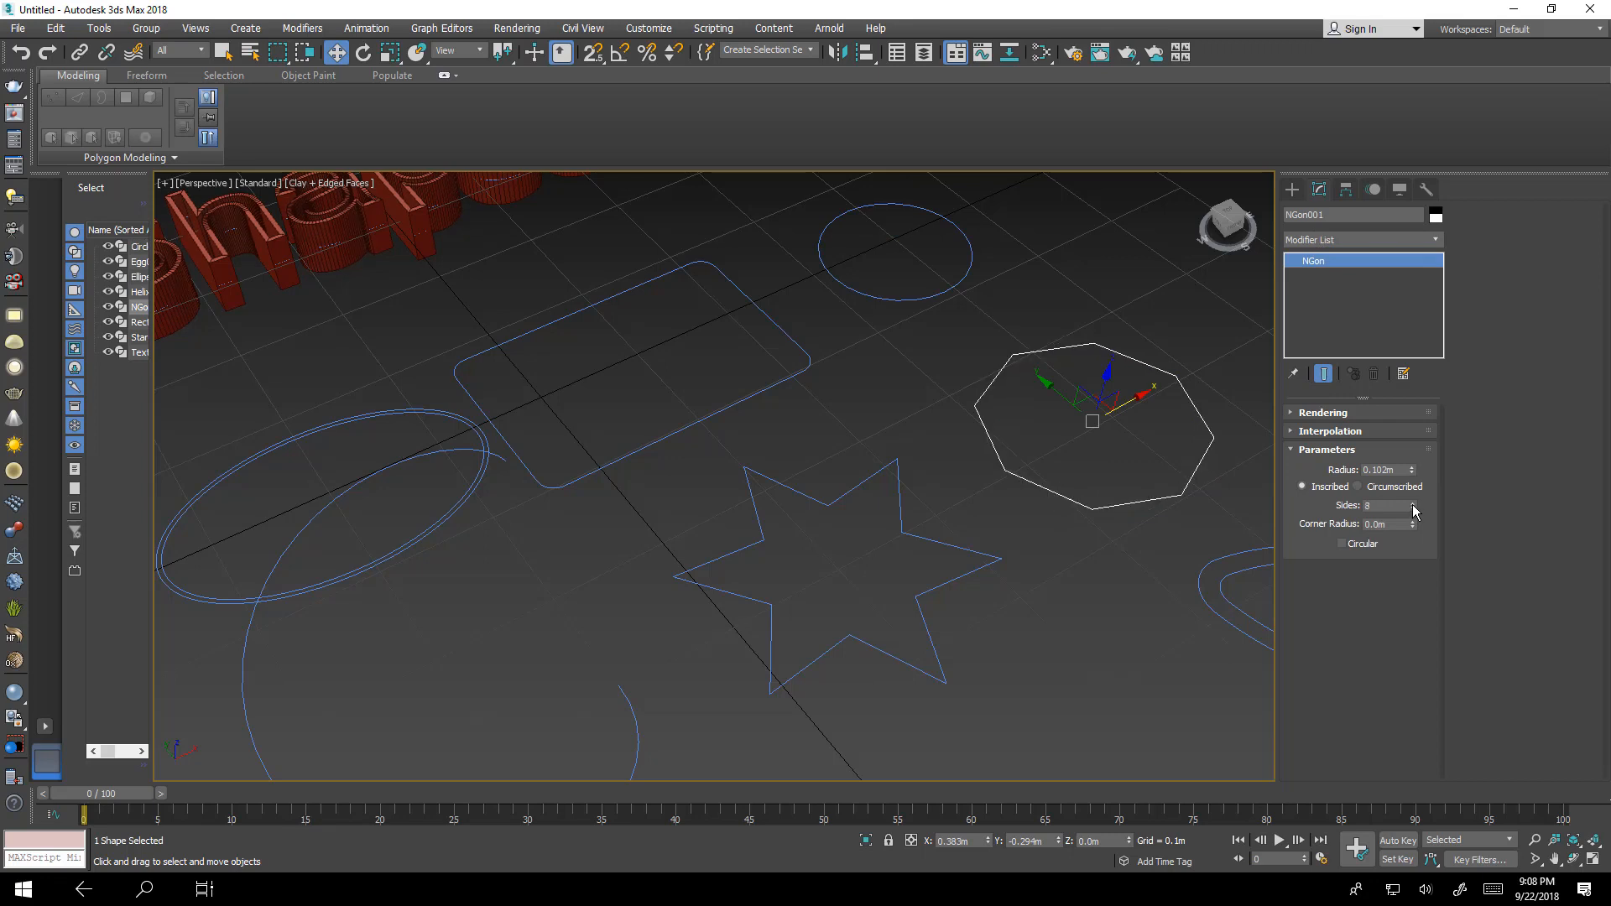
left_click(1413, 510)
left_click(1413, 510)
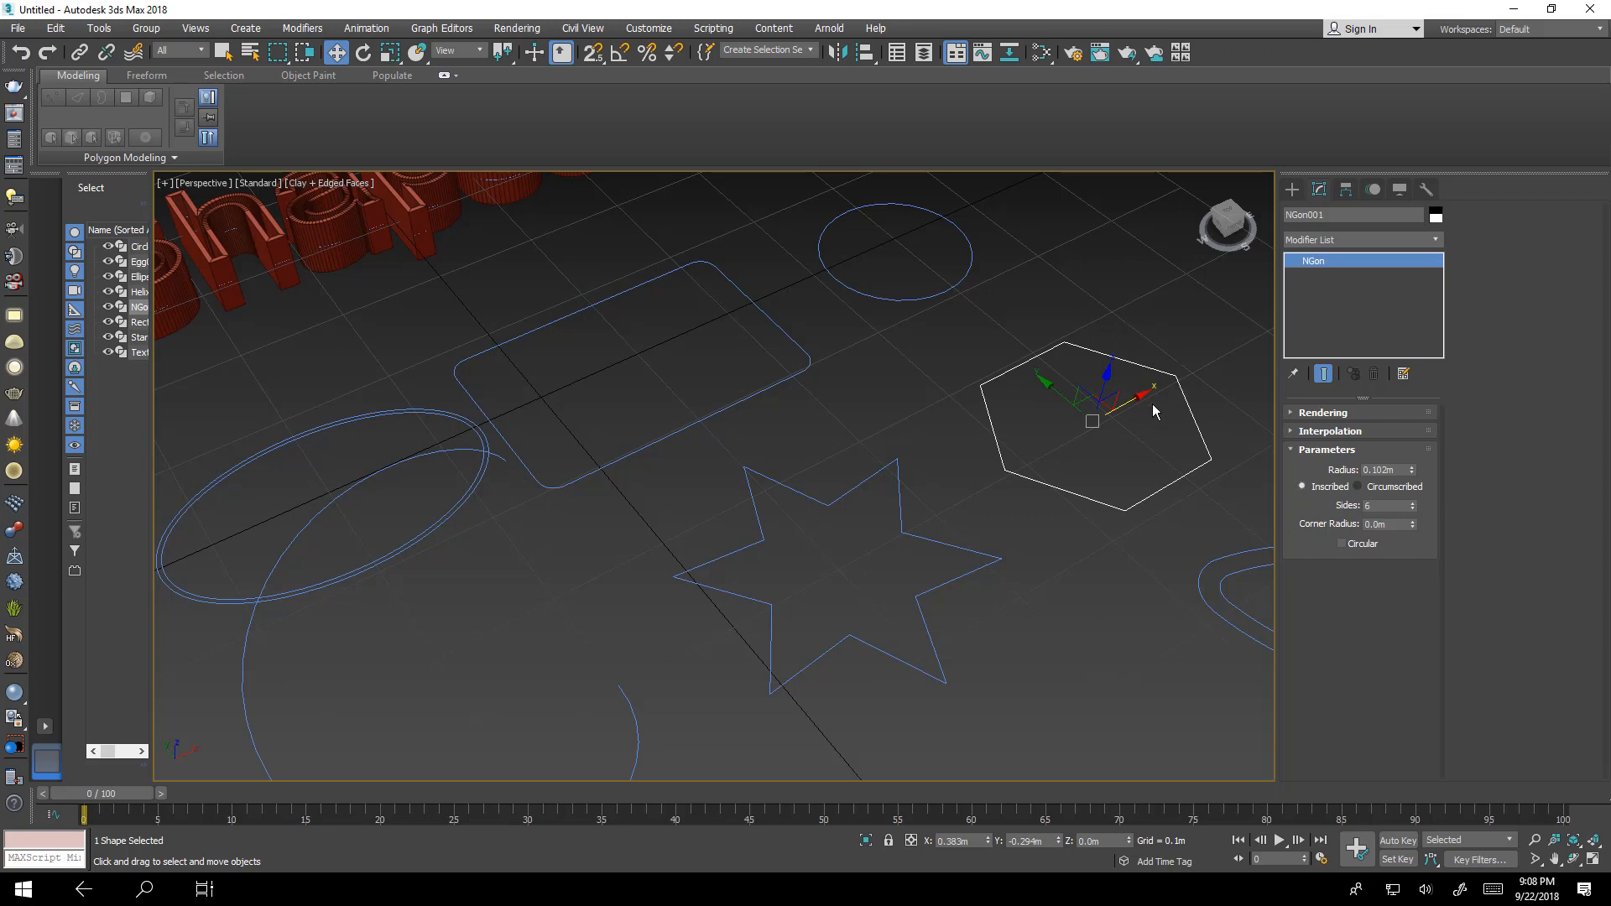
Keep the NGon inscribed after trying Circumscribed, set its radius to 0.115 m and round its corners slightly.
left_click(1357, 489)
left_click(1334, 491)
left_click(1413, 467)
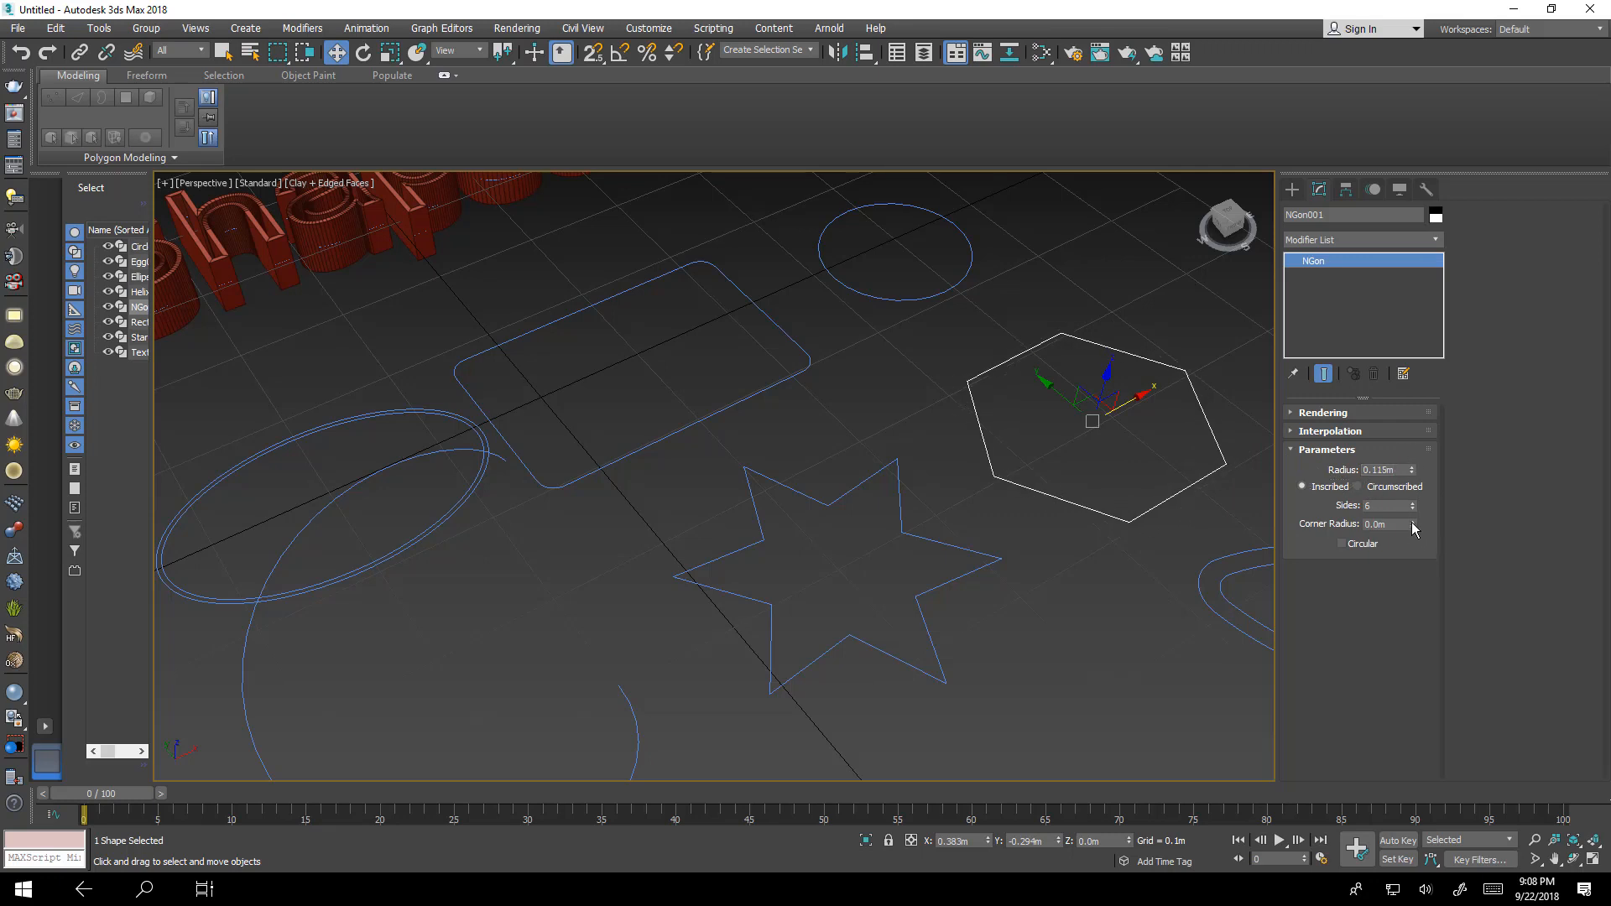
left_click_drag(1412, 525, 1366, 280)
Select the star to view its radius, points, distortion and fillet parameters.
middle_click_drag(957, 529, 982, 468)
left_click(985, 490)
scroll(998, 528, "down", 6)
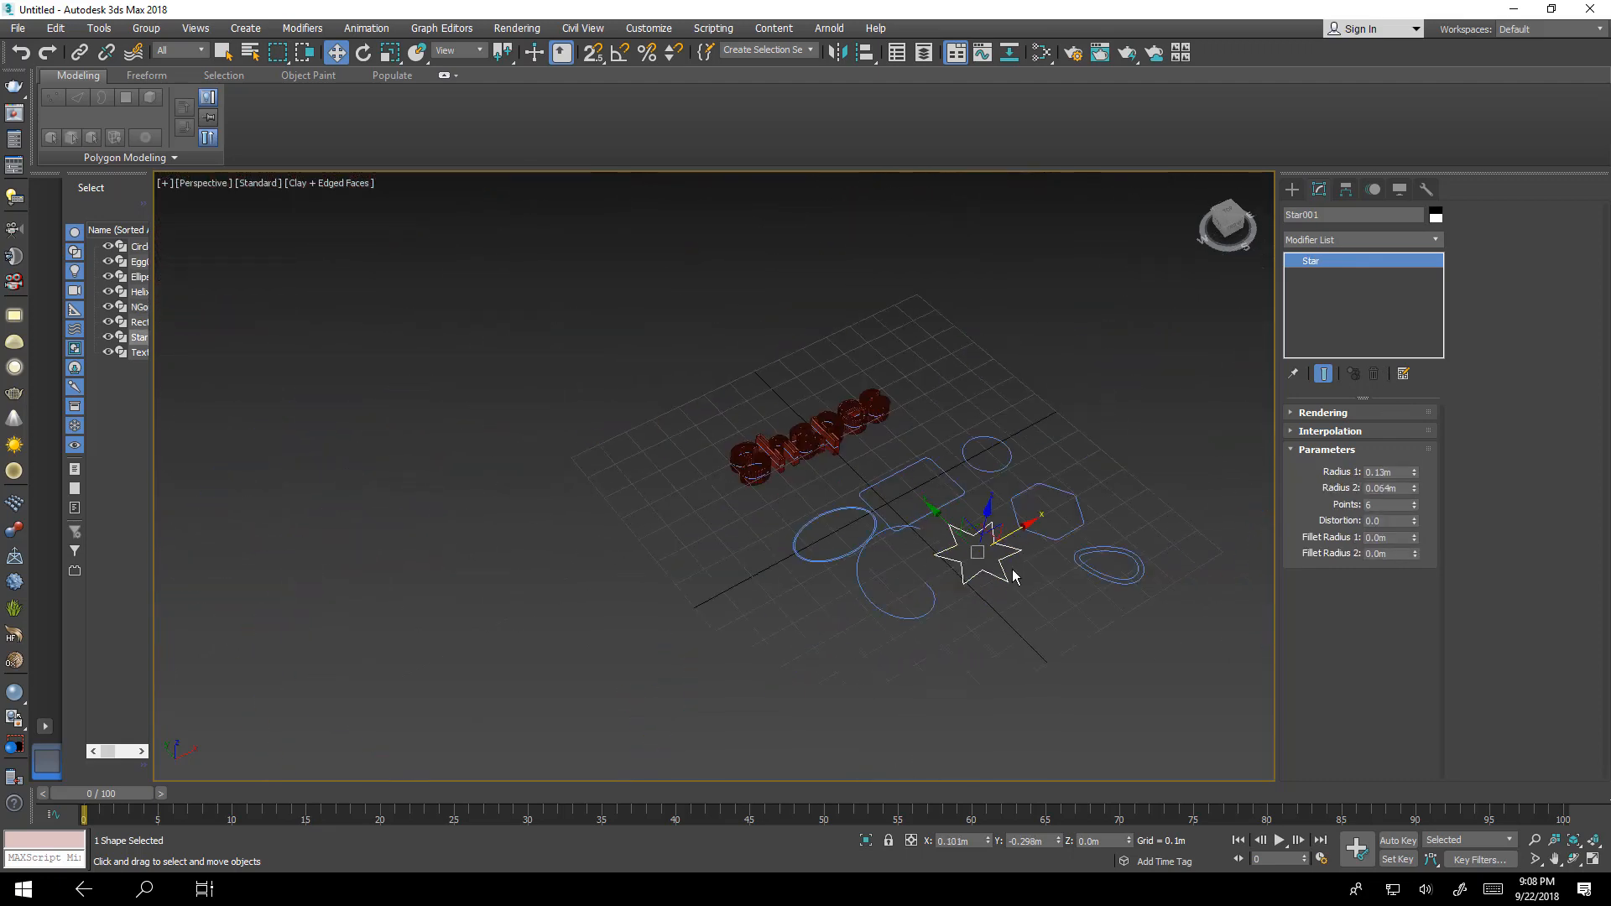
scroll(1059, 537, "up", 7)
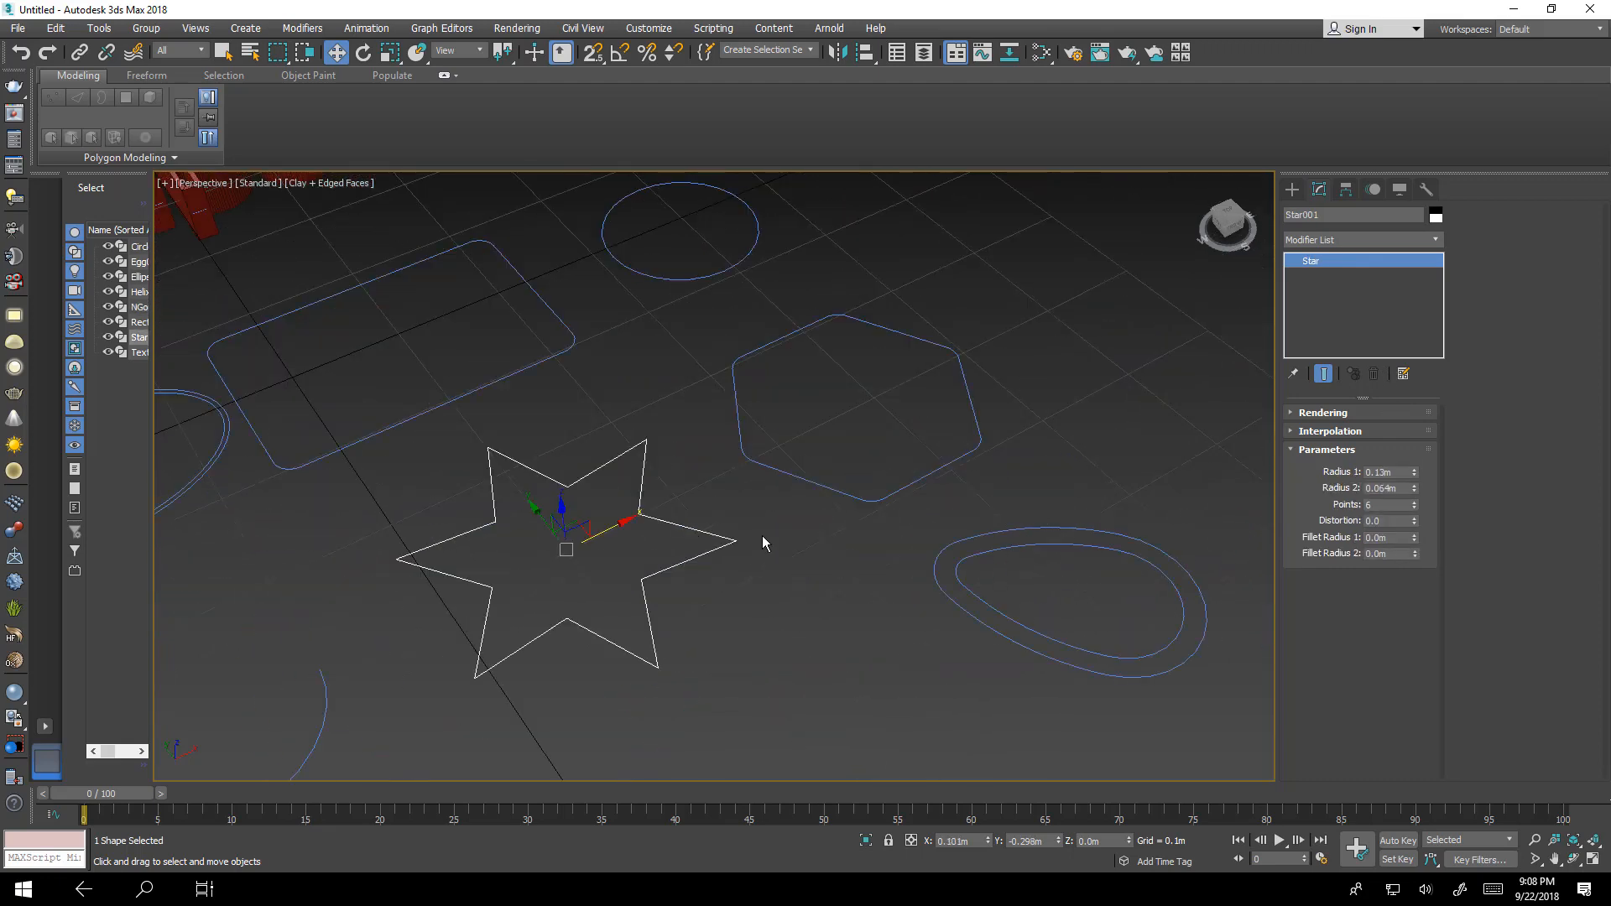
Select the helix and set its turns to 2.
scroll(764, 543, "down", 5)
middle_click_drag(778, 543, 859, 562)
scroll(657, 657, "up", 5)
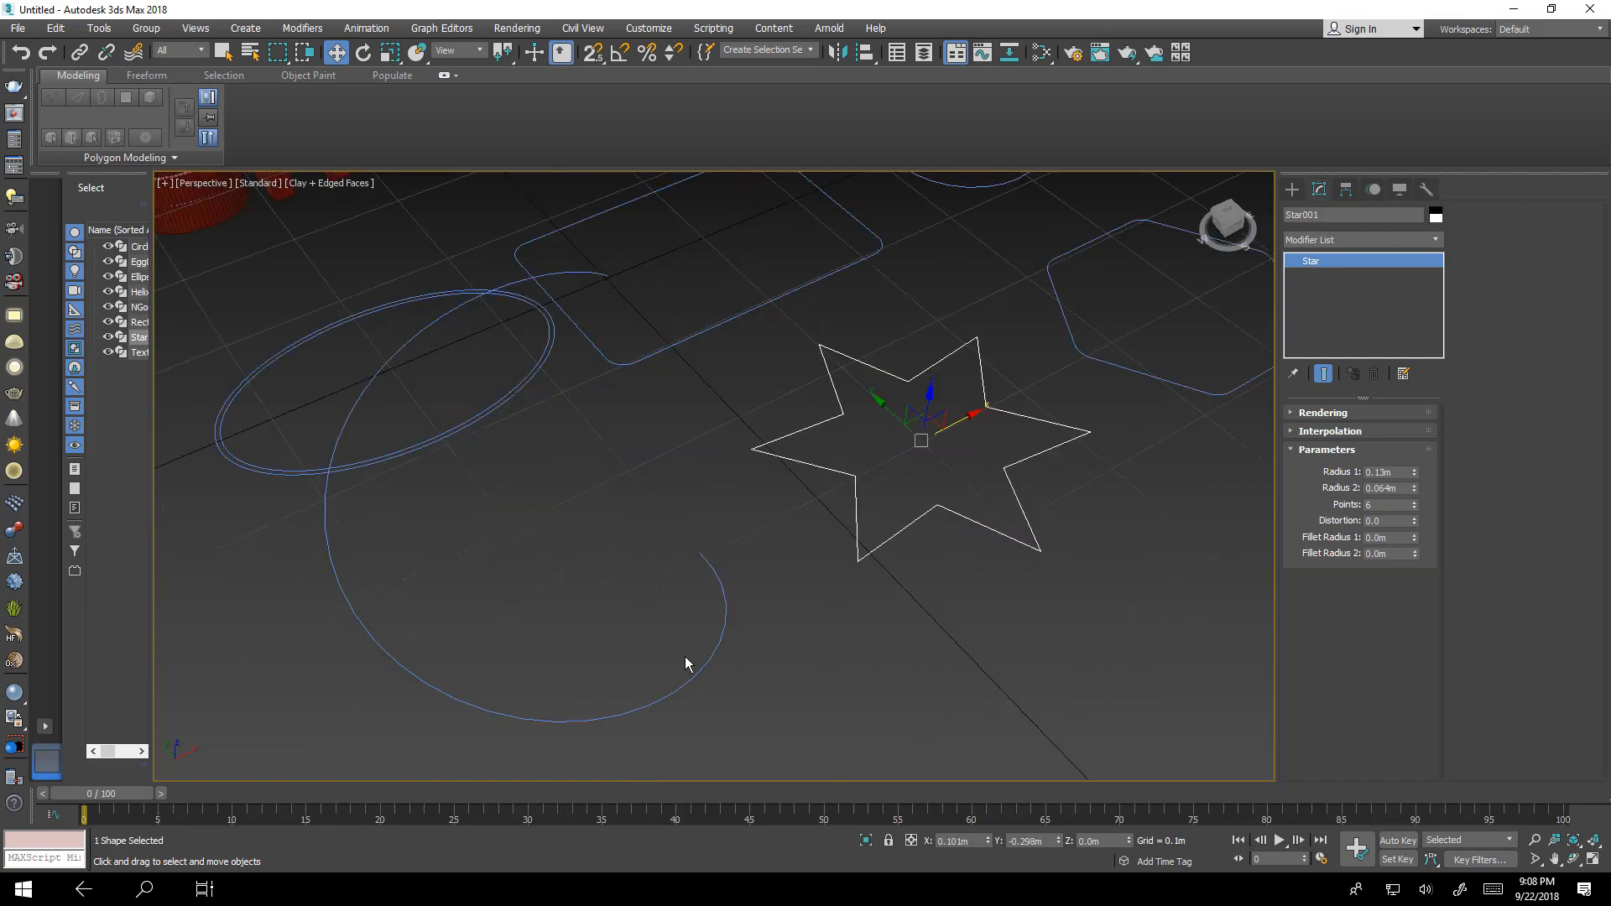
left_click(711, 657)
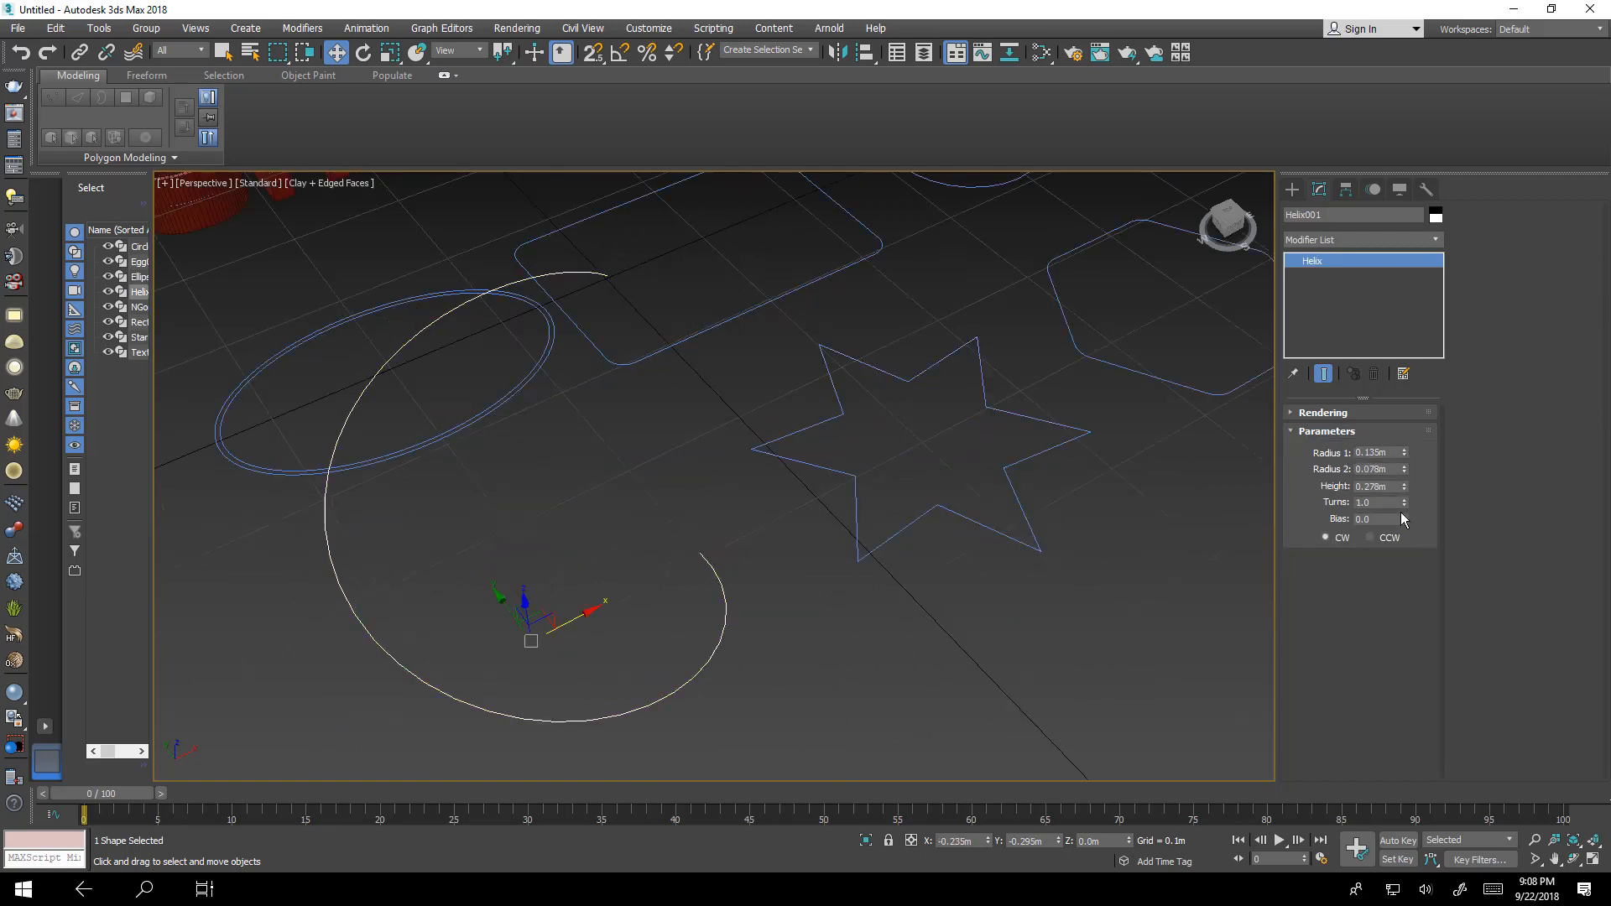
left_click_drag(1406, 505, 1402, 416)
left_click_drag(1388, 504, 1221, 502)
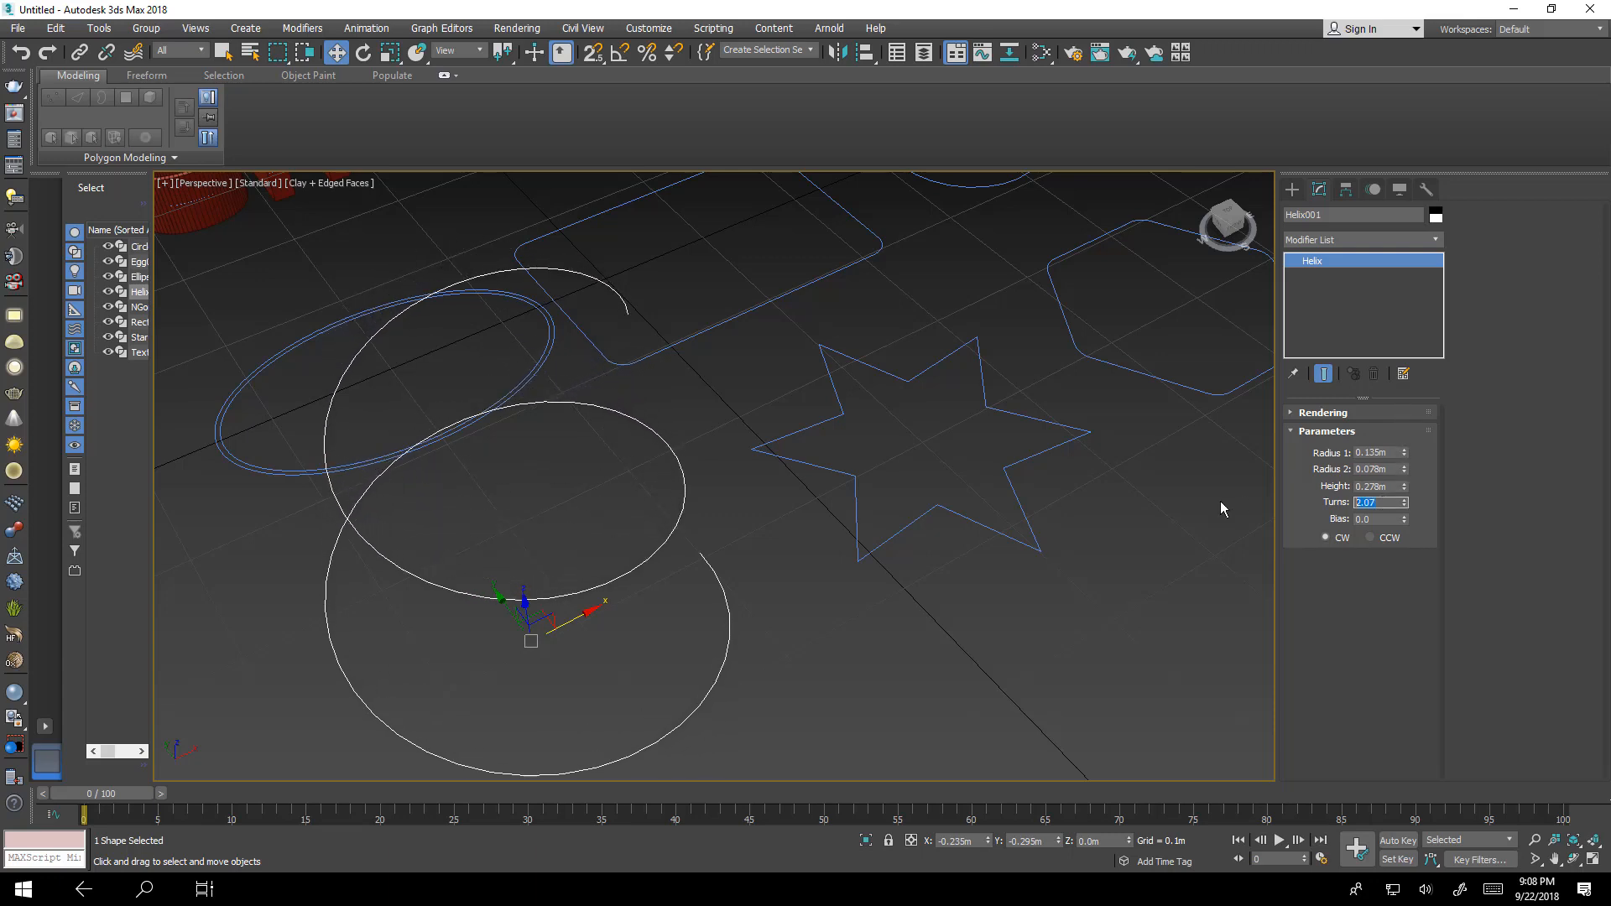
type("2")
key("Return")
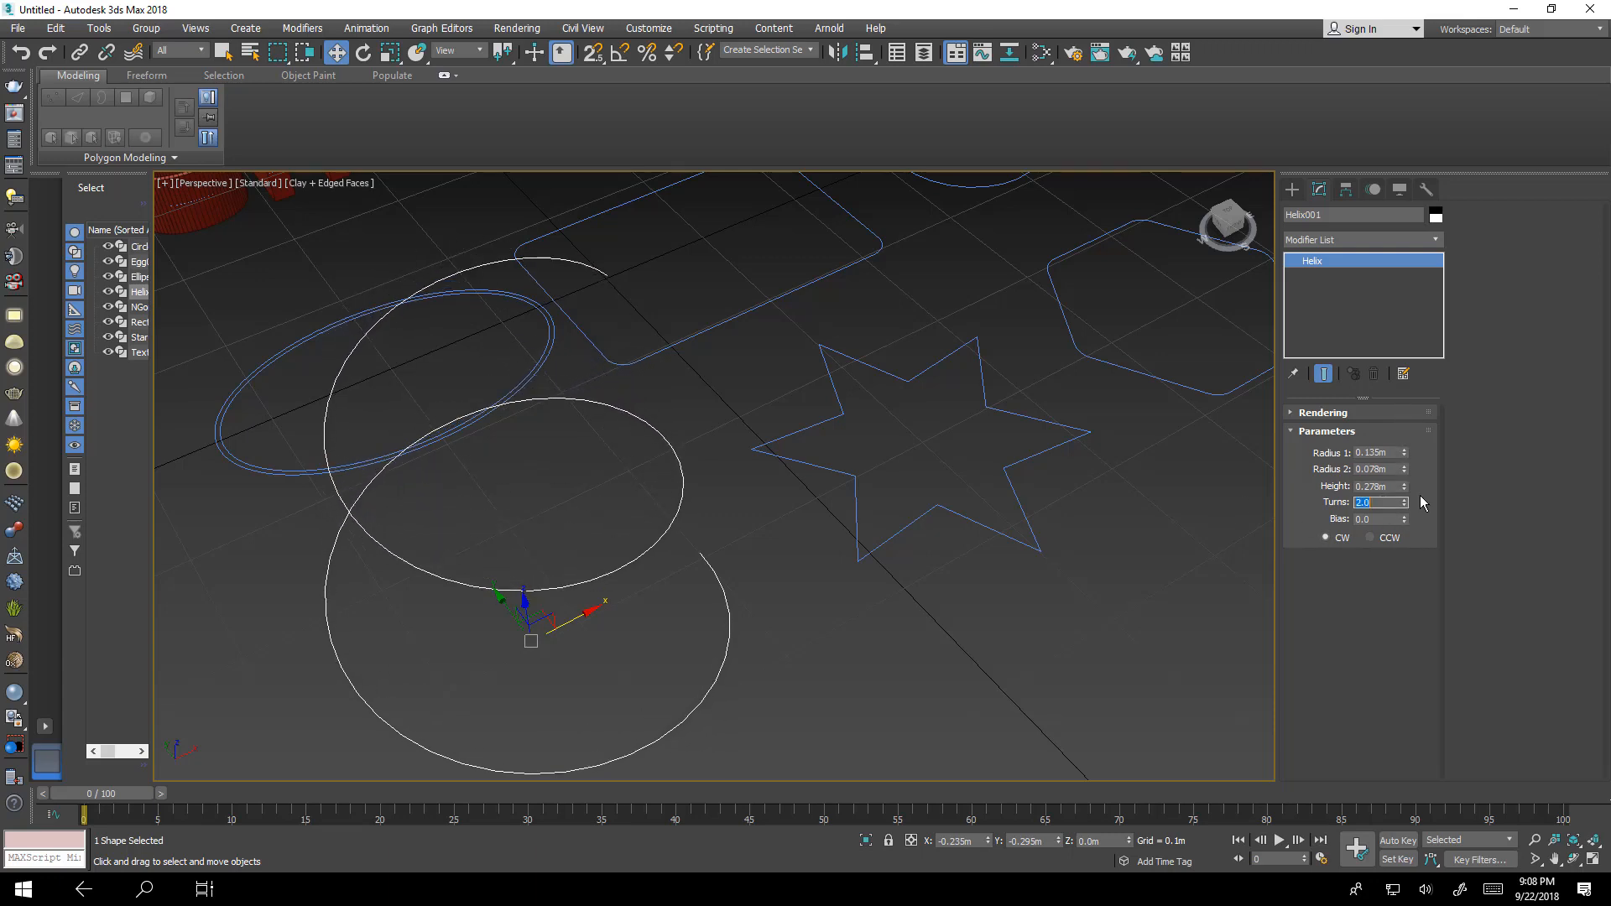
Set the helix's Radius 2 to 0.038 m and inspect the tapered spiral from a lower angle.
mouse_move(1405, 468)
left_mouse_down()
mouse_move(1412, 525)
mouse_move(1413, 495)
left_mouse_up()
middle_click_drag(806, 576, 1036, 265, "alt")
scroll(890, 453, "down", 5)
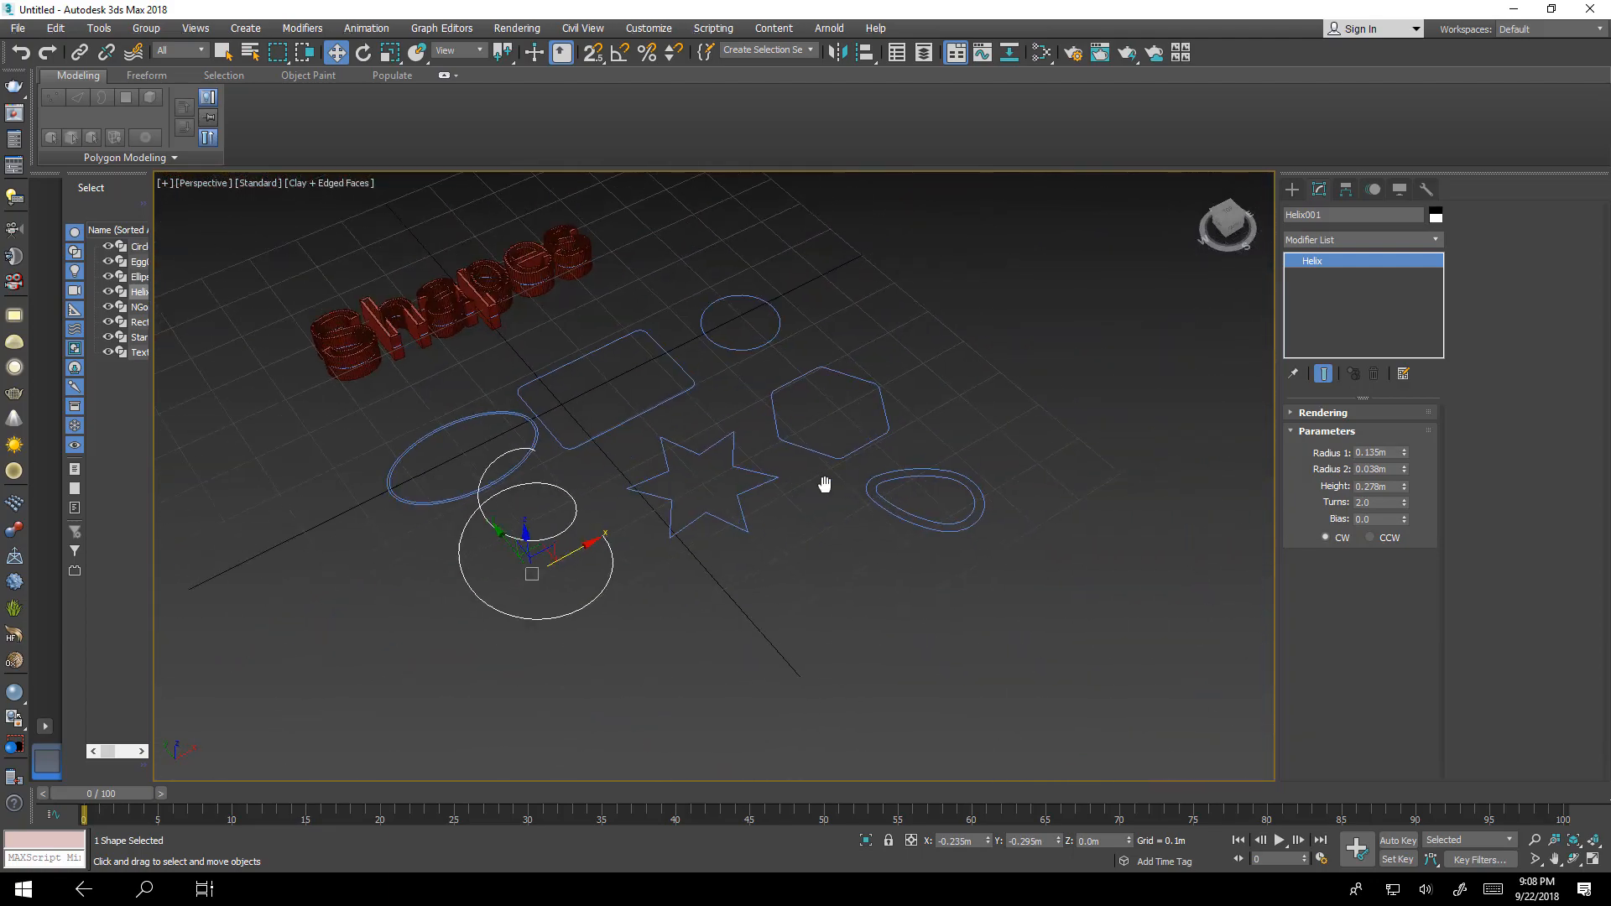
scroll(830, 524, "down", 3)
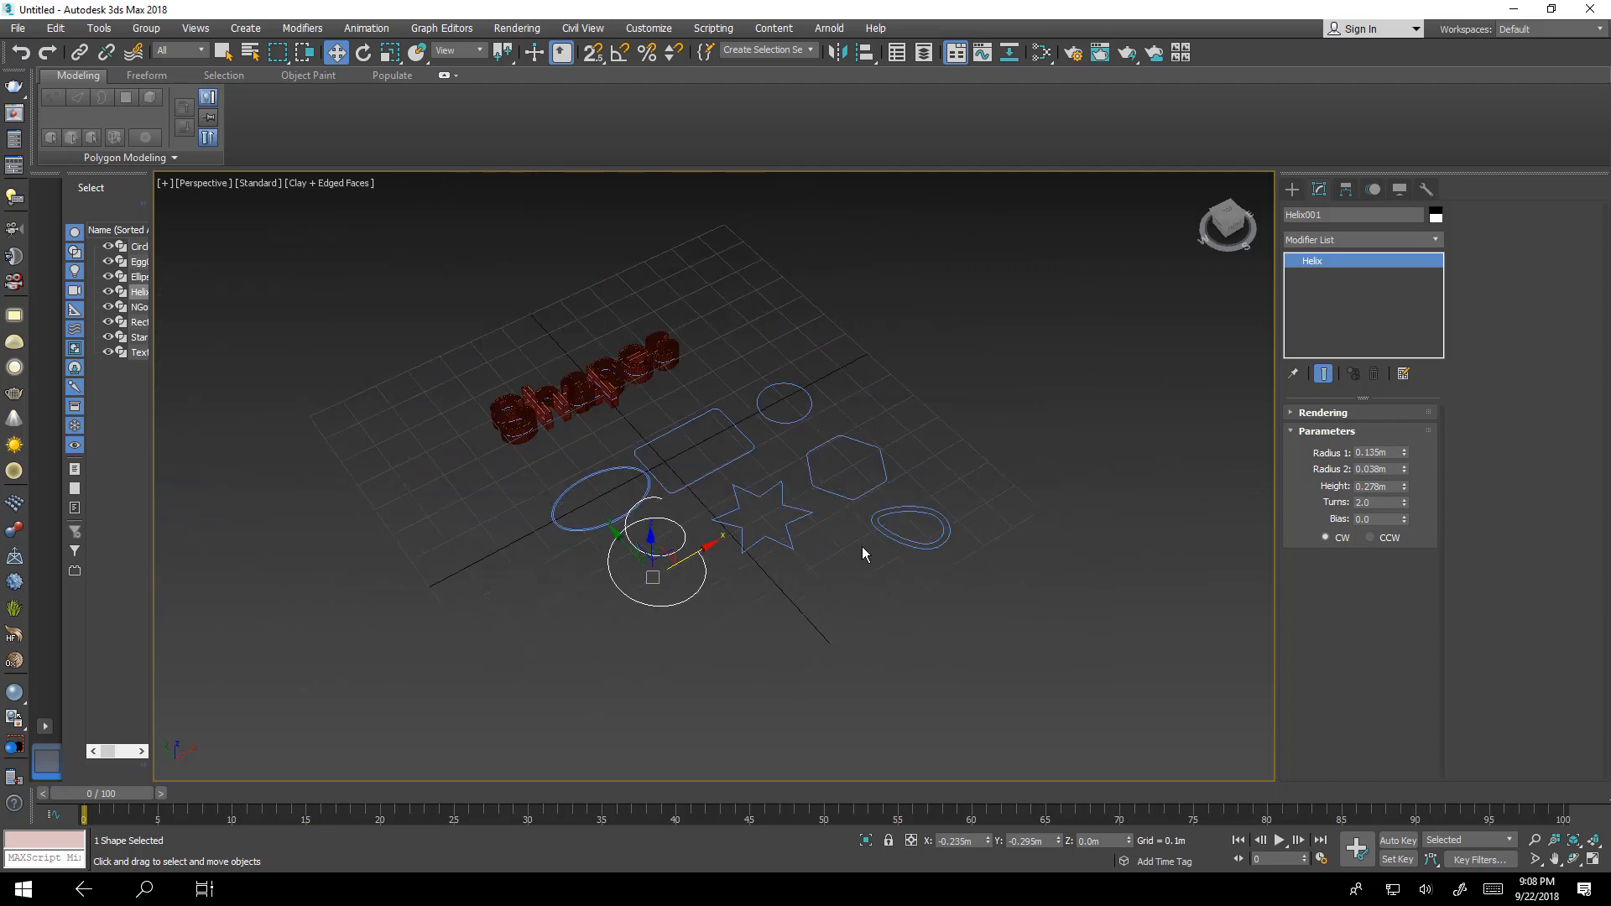
middle_click_drag(864, 554, 747, 537, "alt")
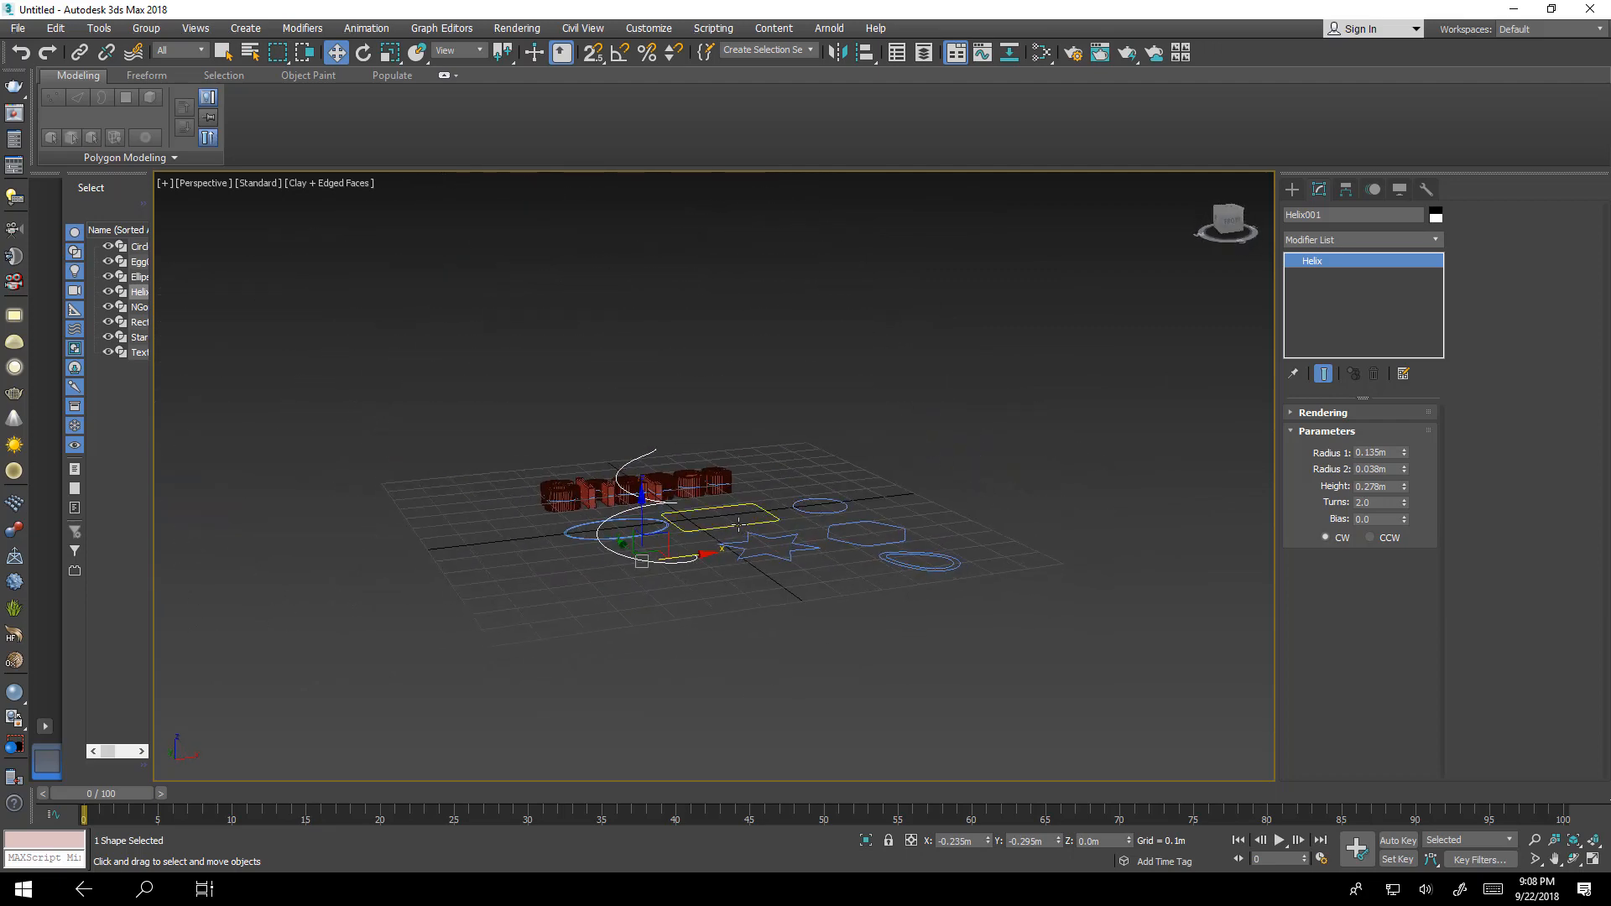
In a maximized Top view, draw an open L-shaped line above the text, with a horizontal segment and a vertical one about 1.2 m long.
left_click(1292, 189)
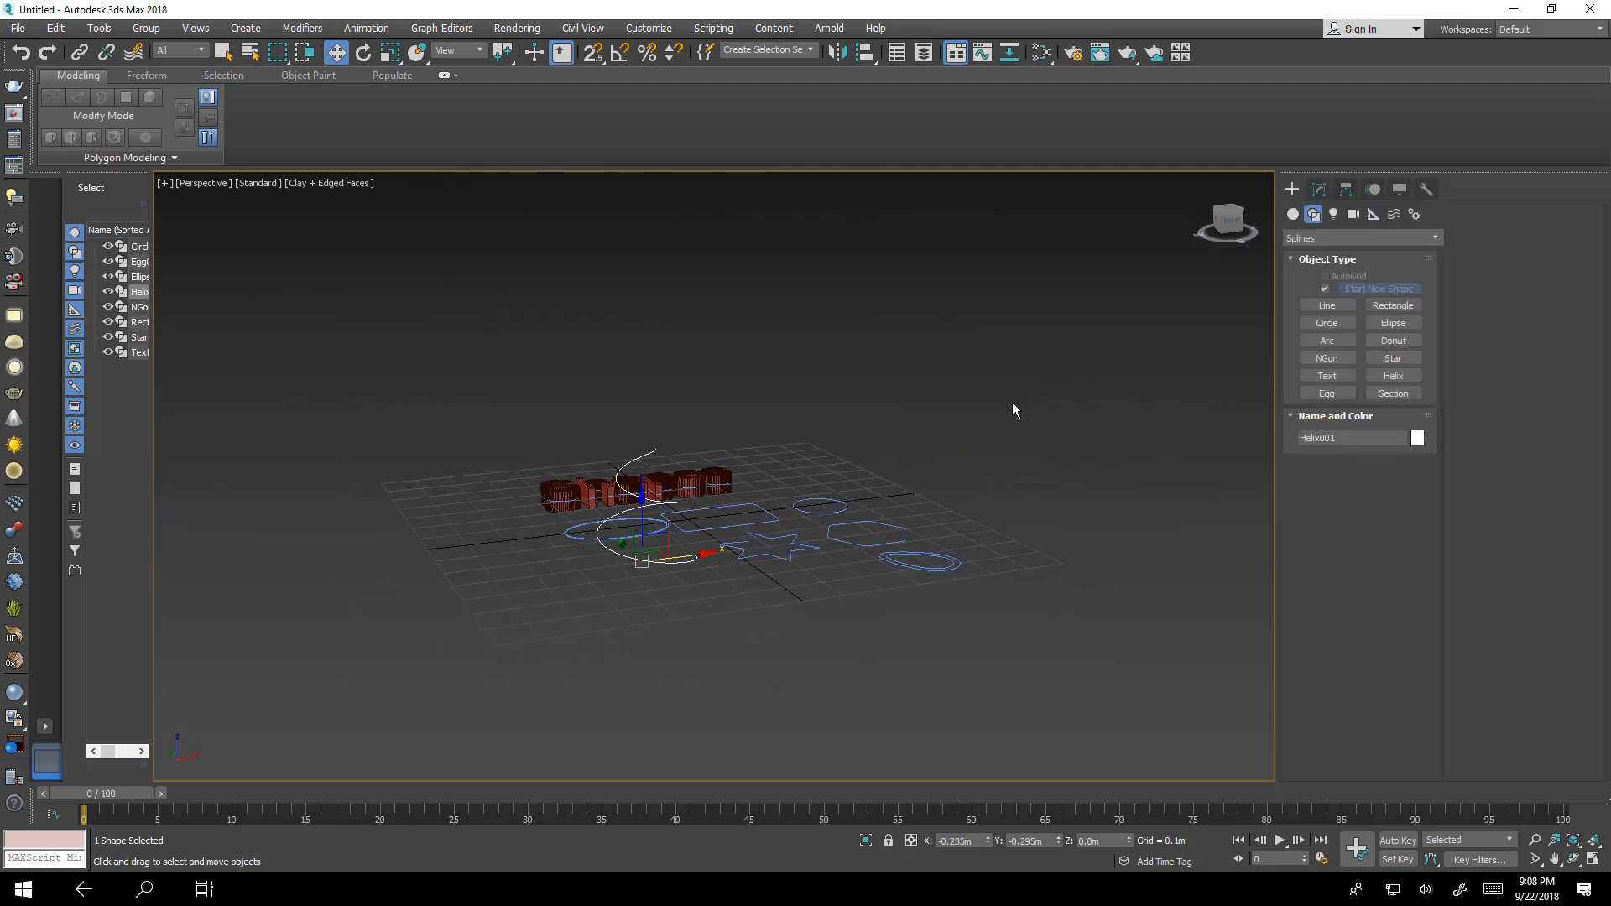
middle_click_drag(953, 490, 884, 544, "alt")
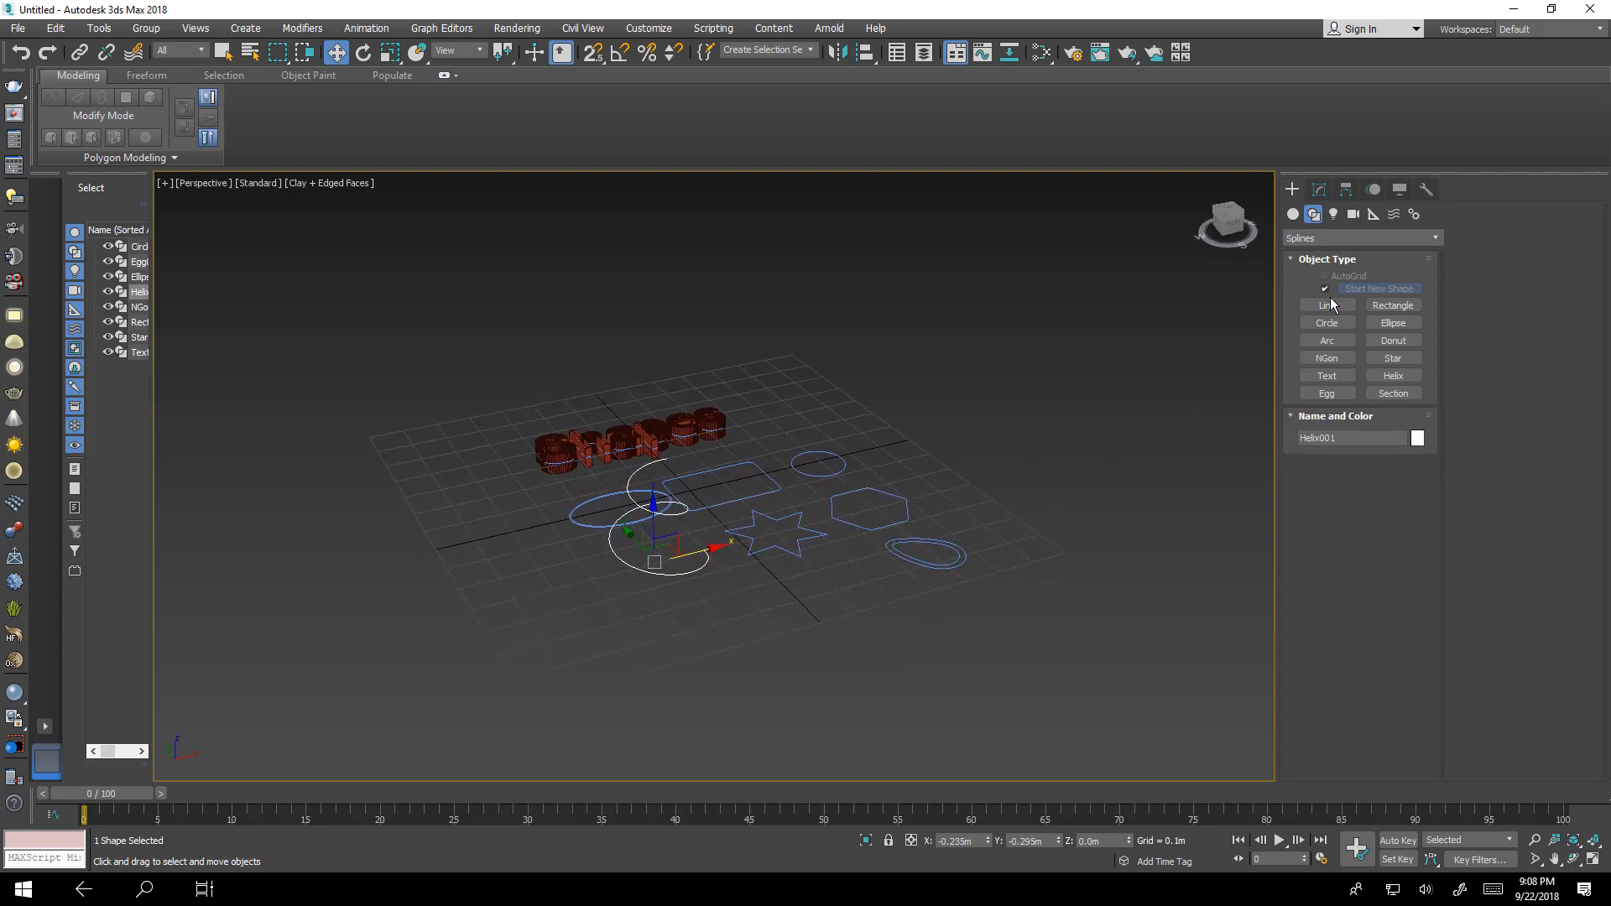
left_click(1327, 306)
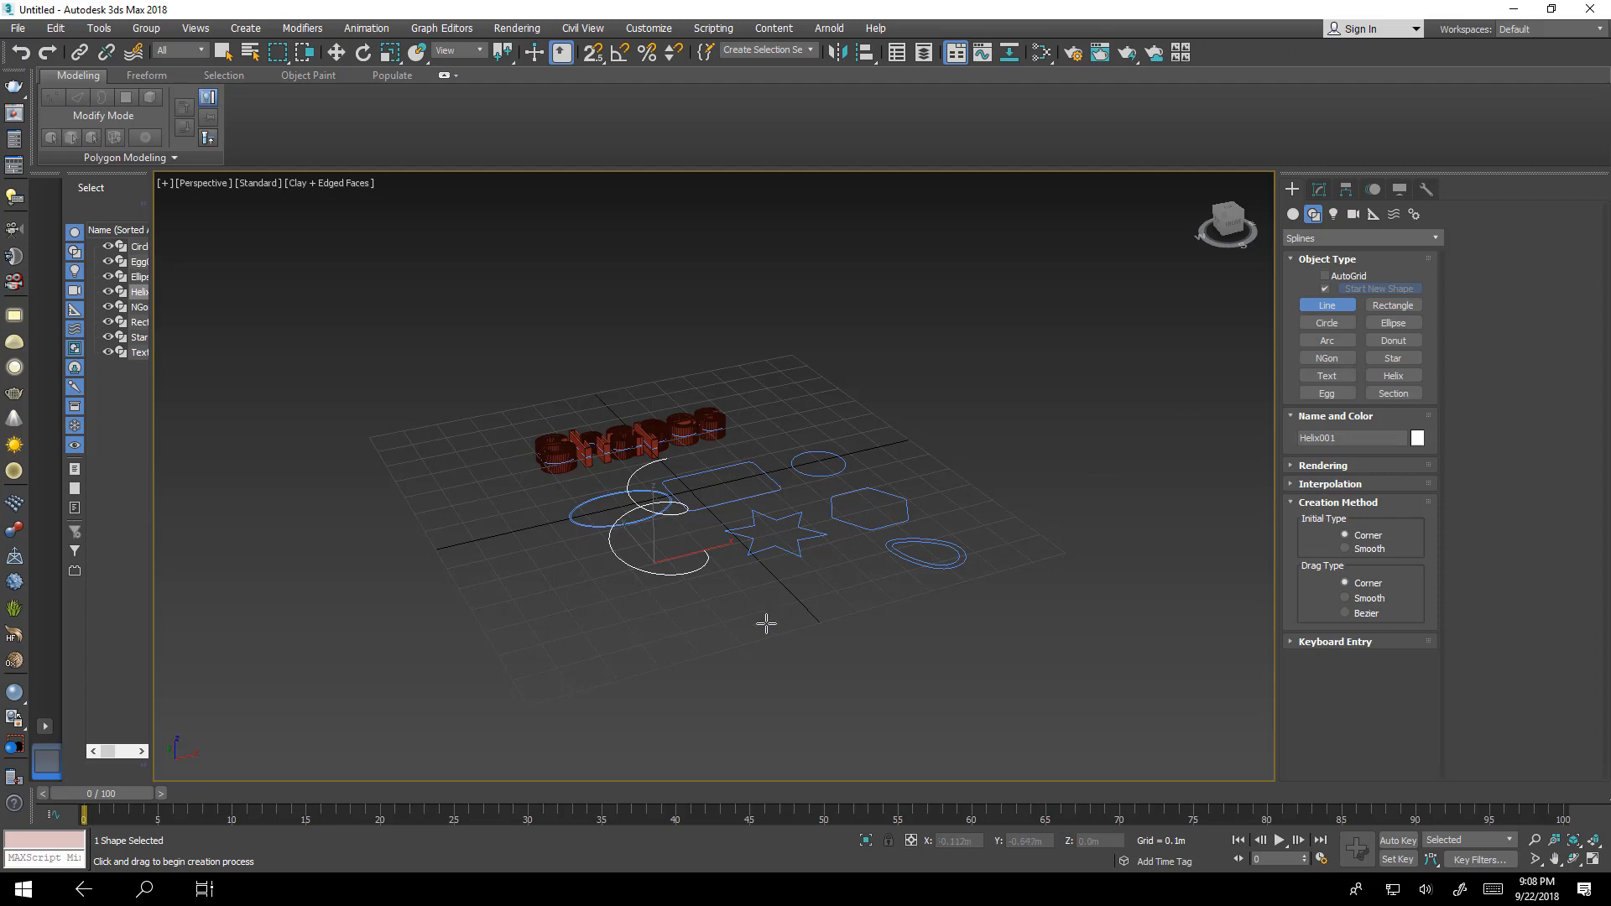
mouse_move(766, 622)
middle_mouse_down()
mouse_move(770, 560)
mouse_move(766, 611)
mouse_move(788, 576)
mouse_move(782, 466)
mouse_move(783, 490)
mouse_move(712, 474)
mouse_move(767, 636)
middle_mouse_up()
key("alt+w")
middle_click(604, 386)
key("alt+w")
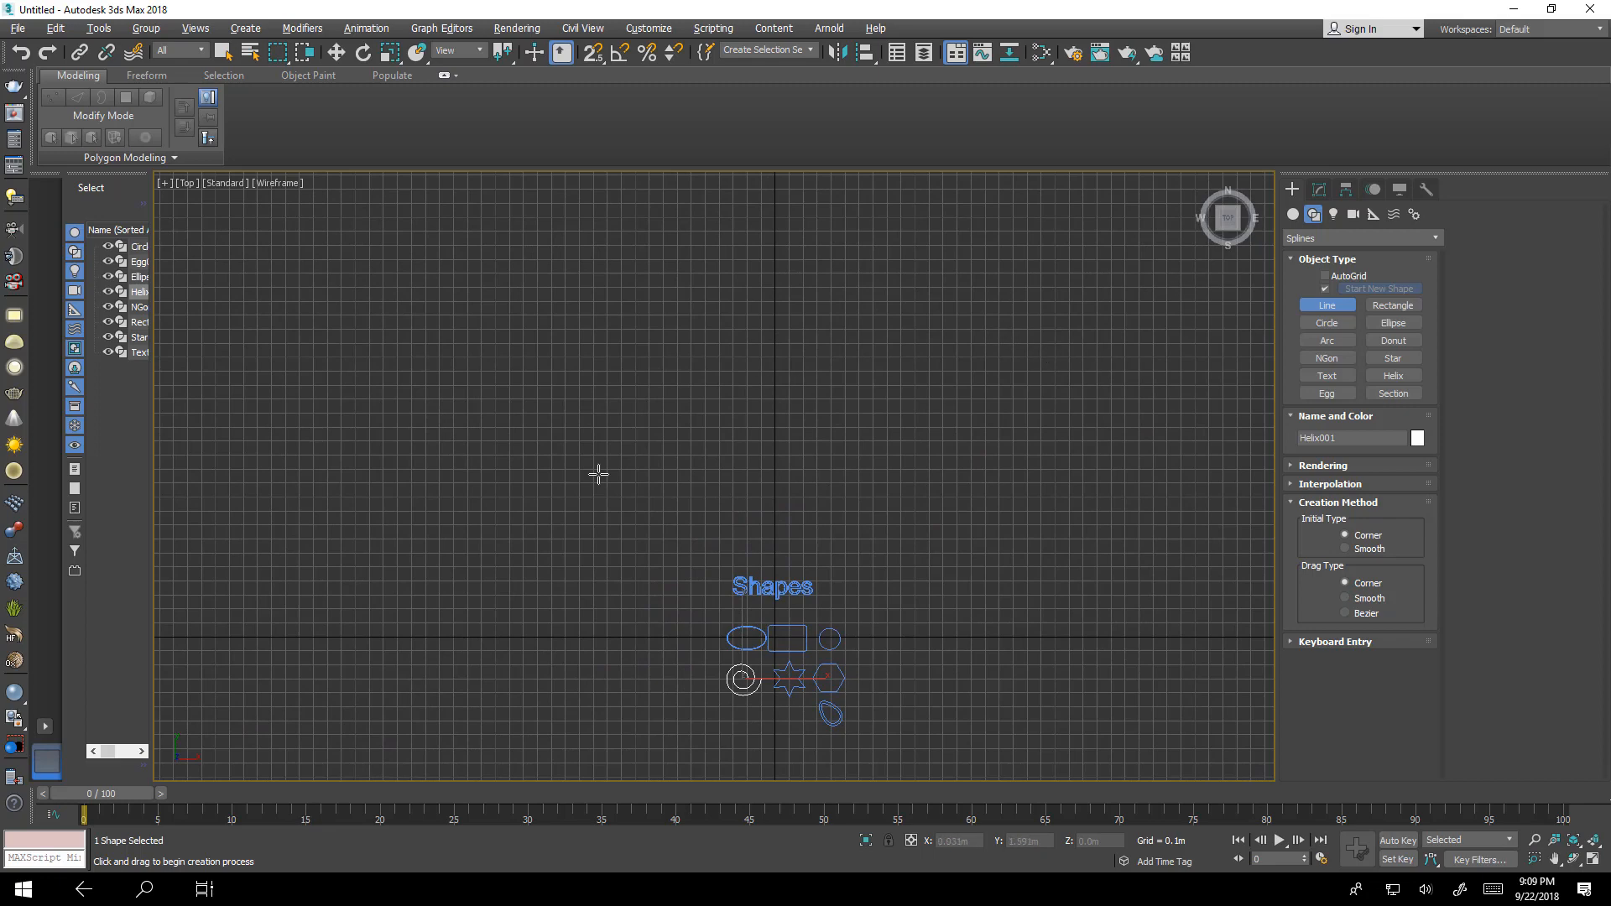
left_click(607, 417)
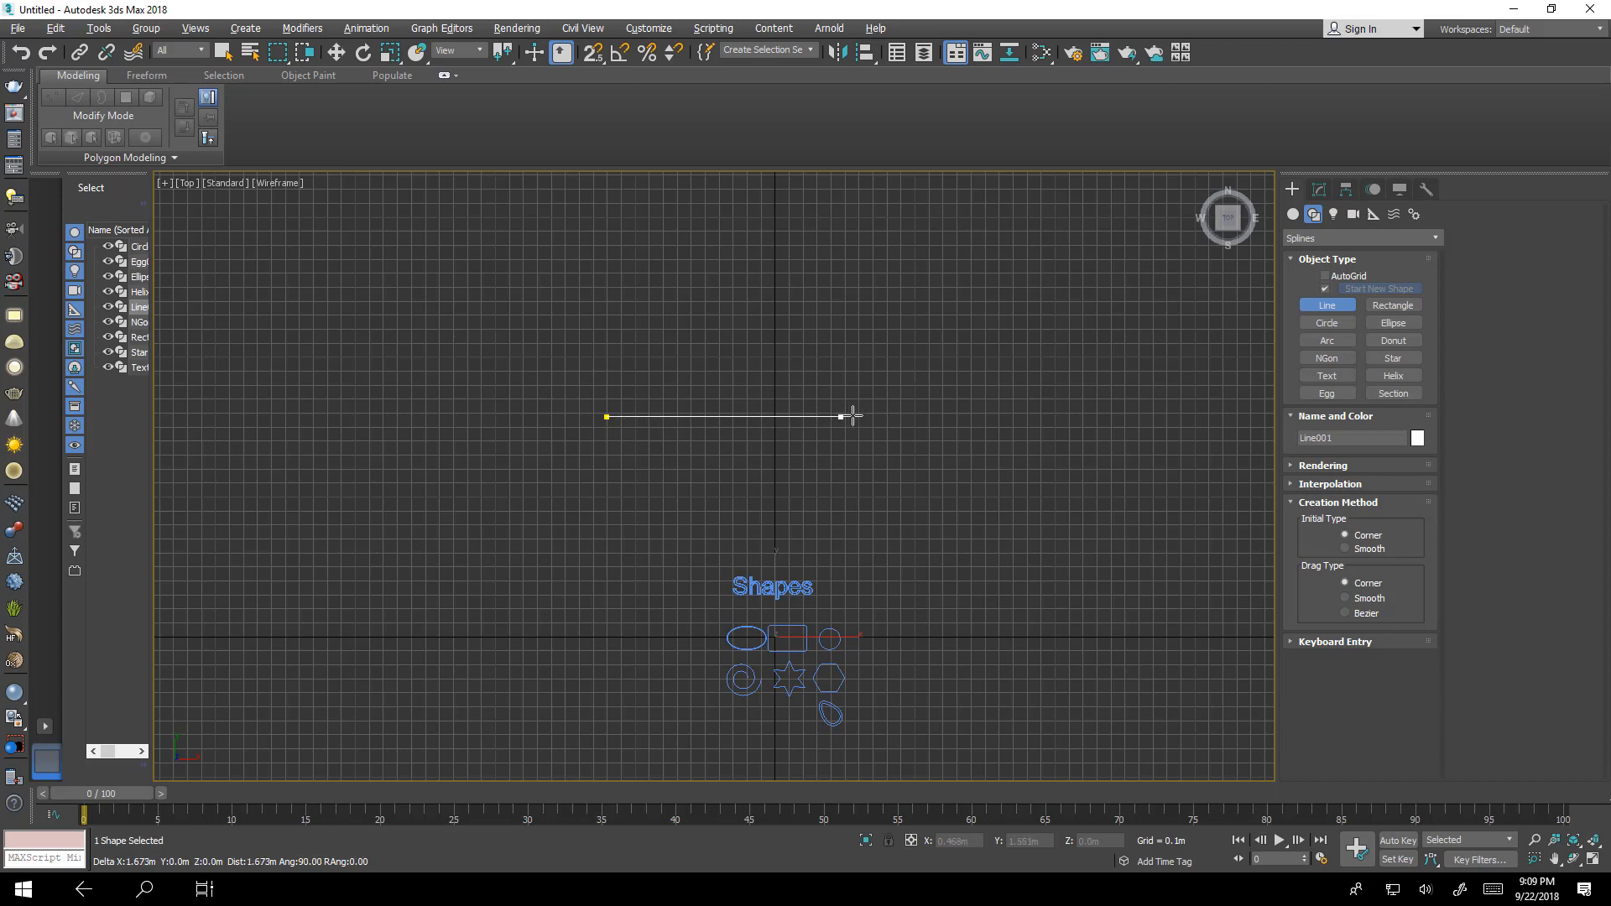
left_click(823, 416)
left_click(824, 248)
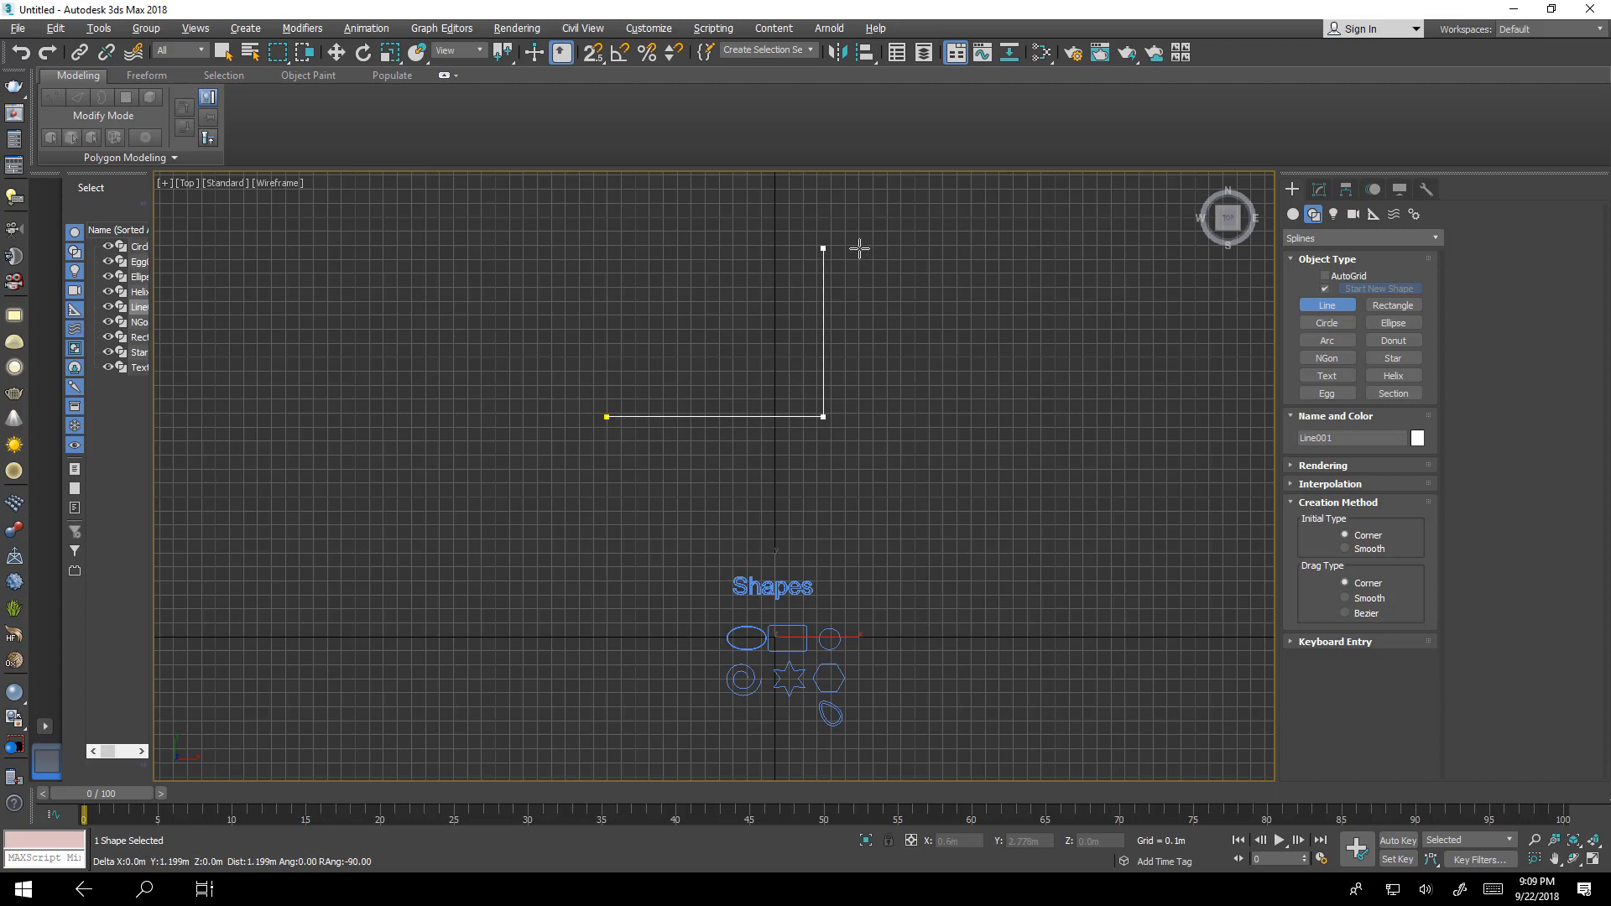
right_click(888, 271)
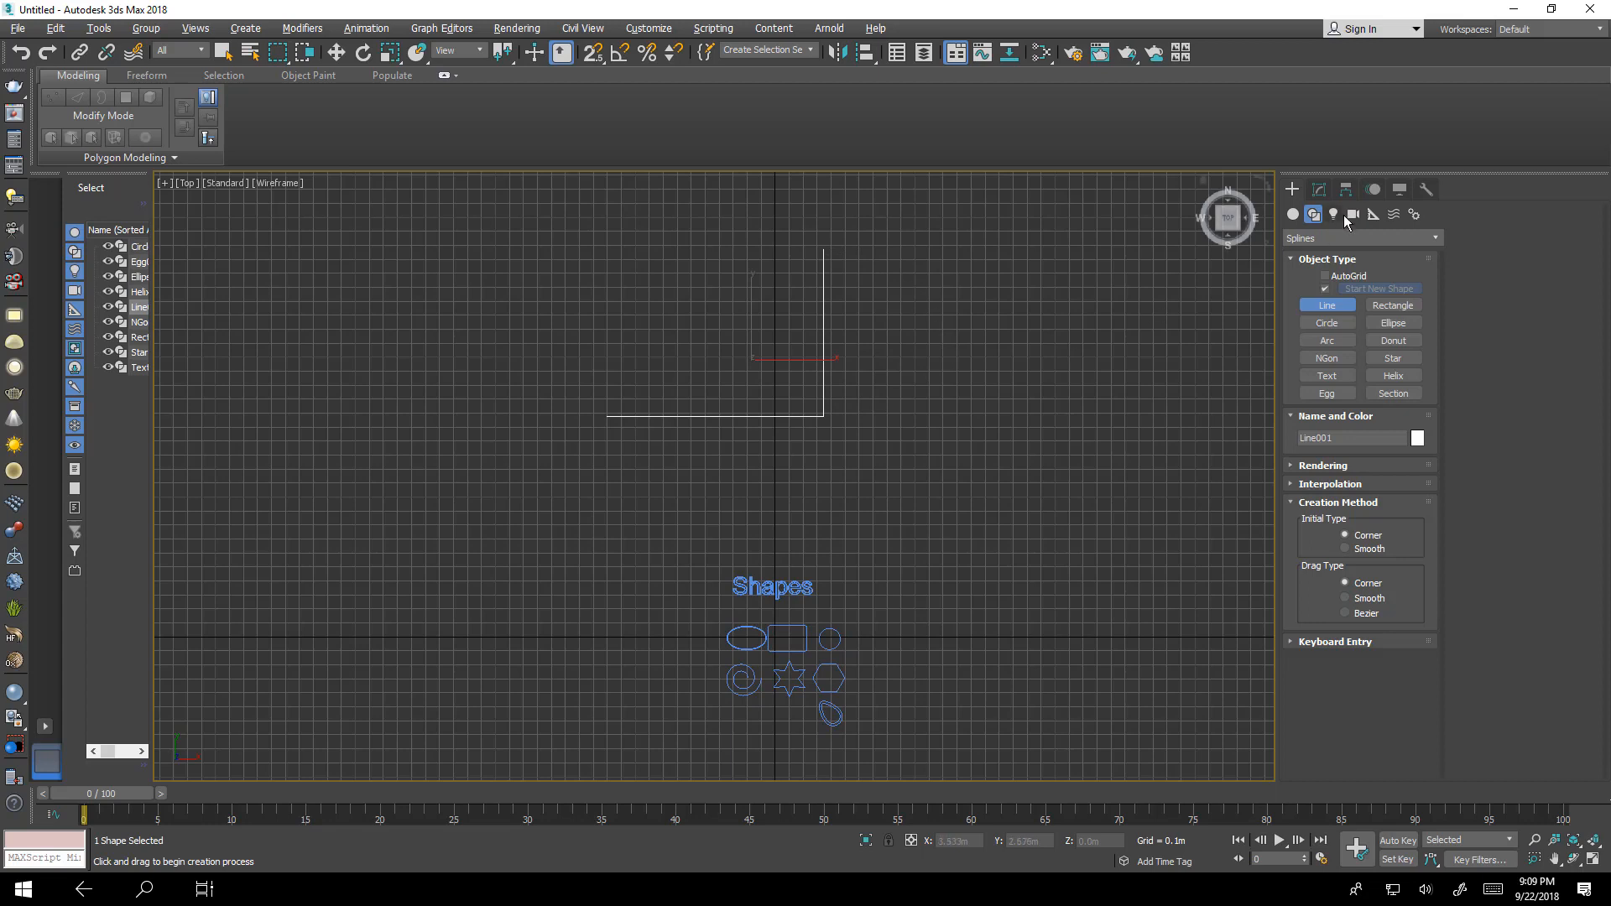
Show the L-shaped line's modify parameters and look through its Selection and Geometry options.
left_click(1323, 191)
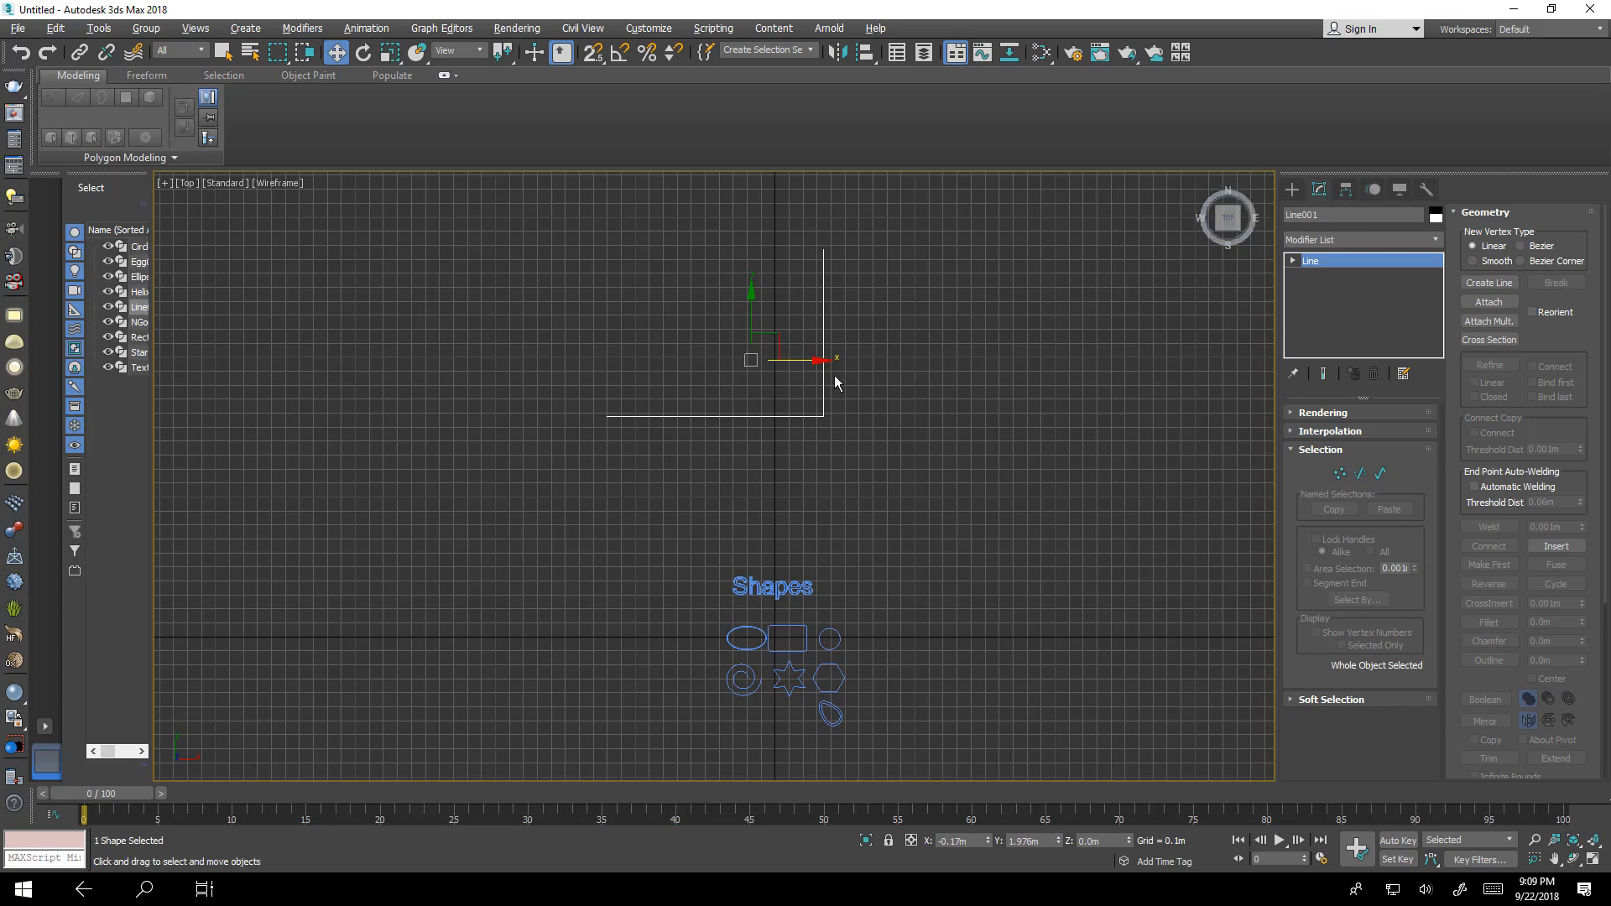
middle_click_drag(834, 375, 885, 394)
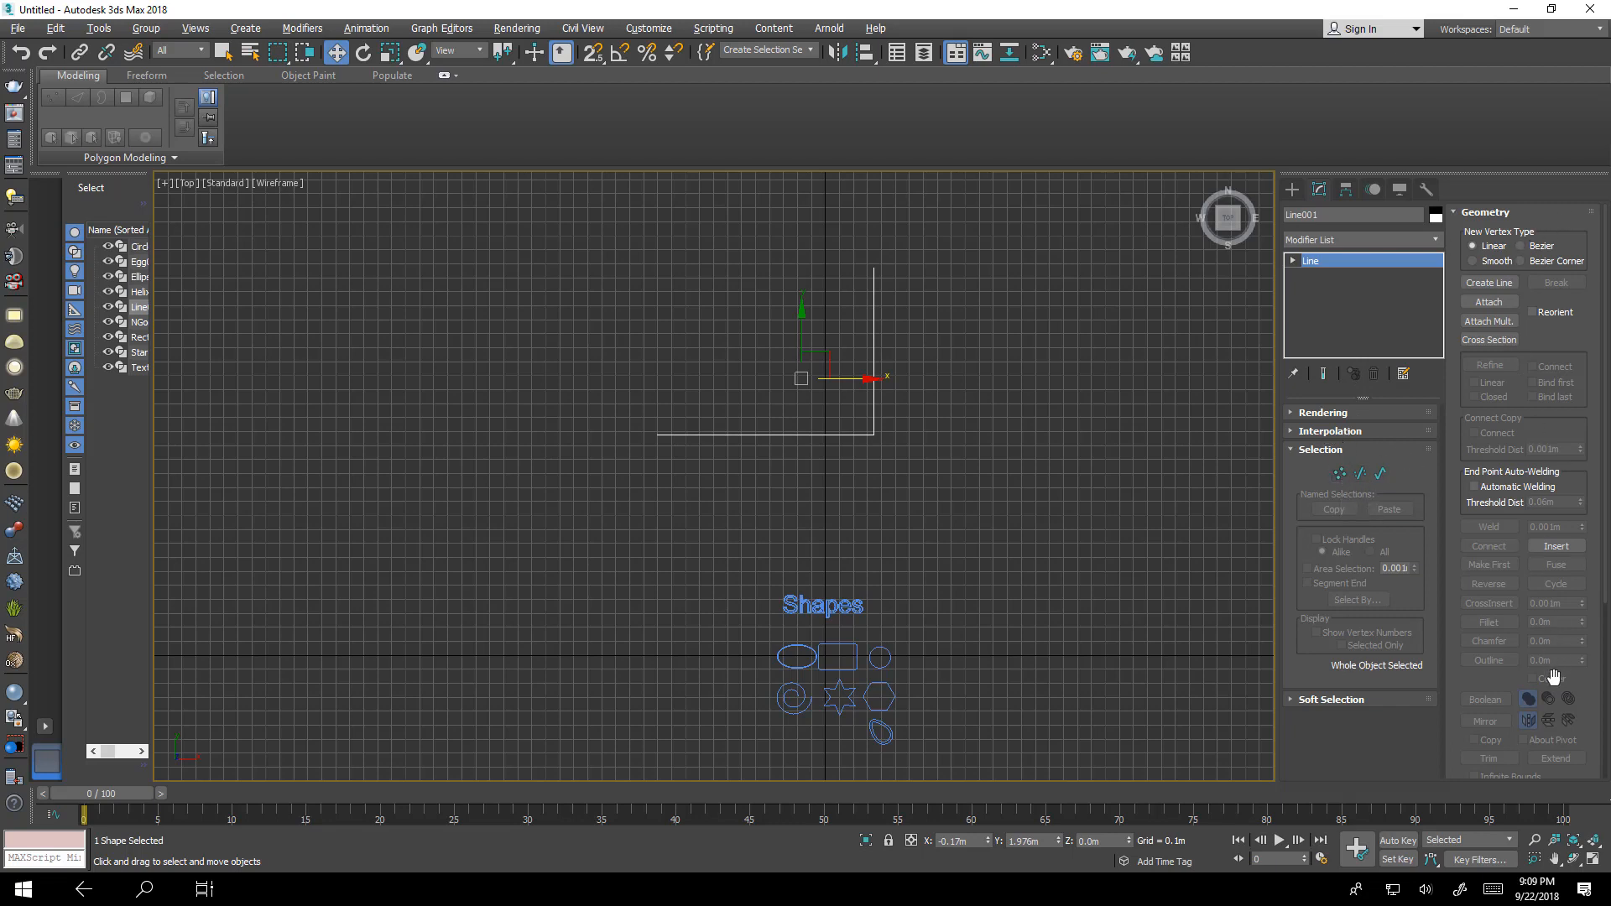
mouse_move(1491, 685)
left_mouse_down()
mouse_move(1521, 324)
mouse_move(1519, 697)
left_mouse_up()
left_click_drag(1588, 407, 1562, 535)
middle_click_drag(899, 384, 917, 468)
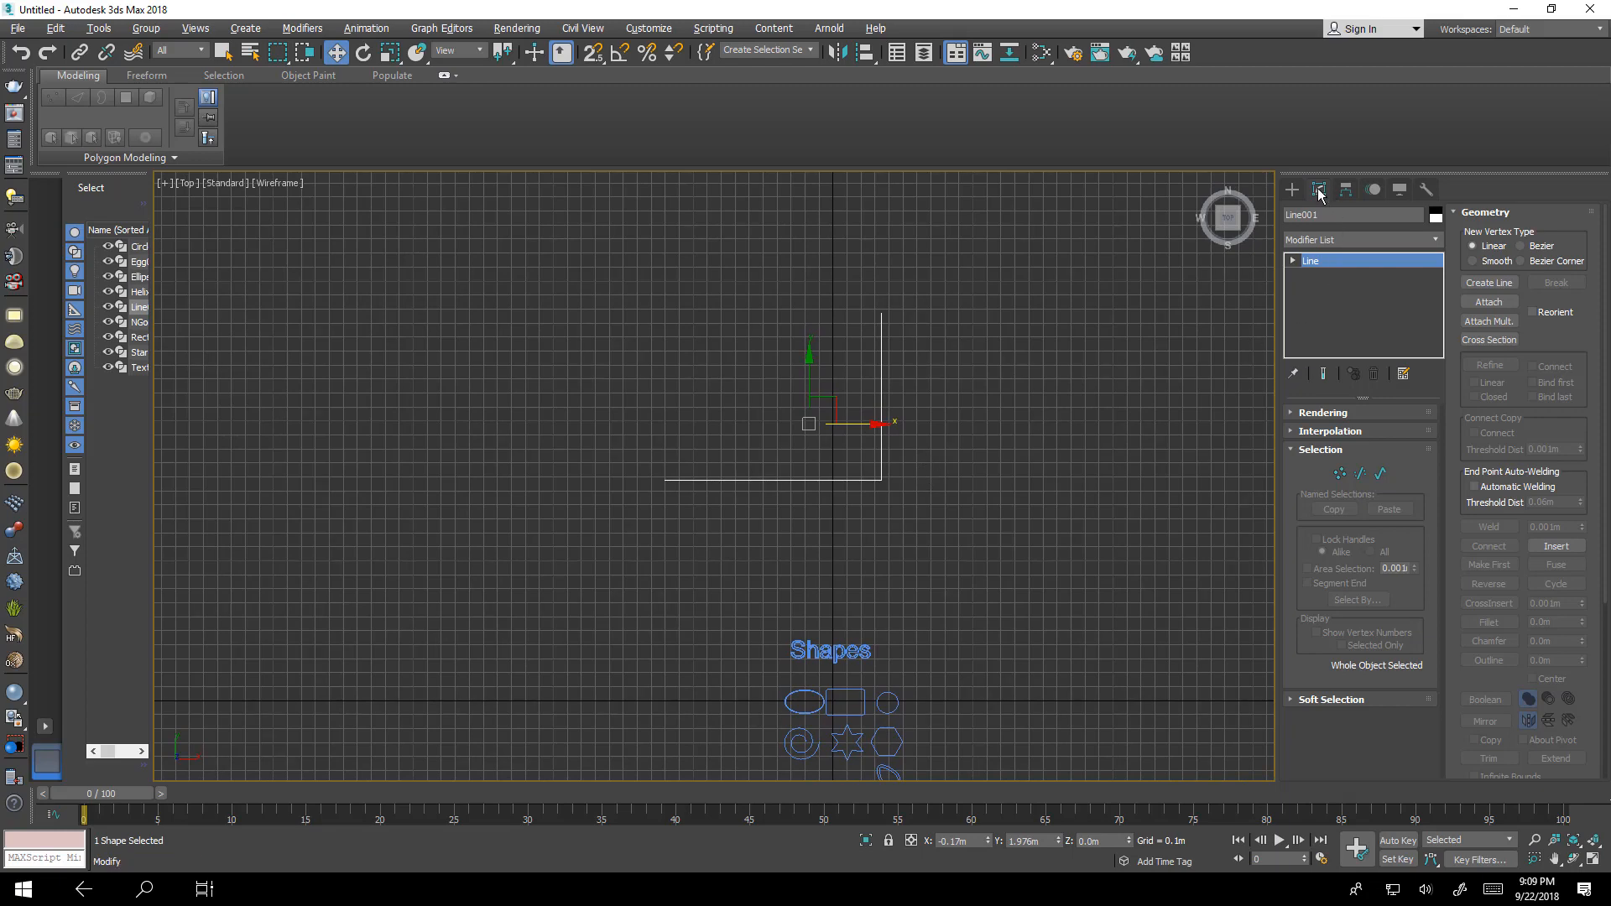
Draw an open six-point zigzag line with straight corner segments, each about 0.8 m long, beside the L-shaped line.
left_click(1292, 190)
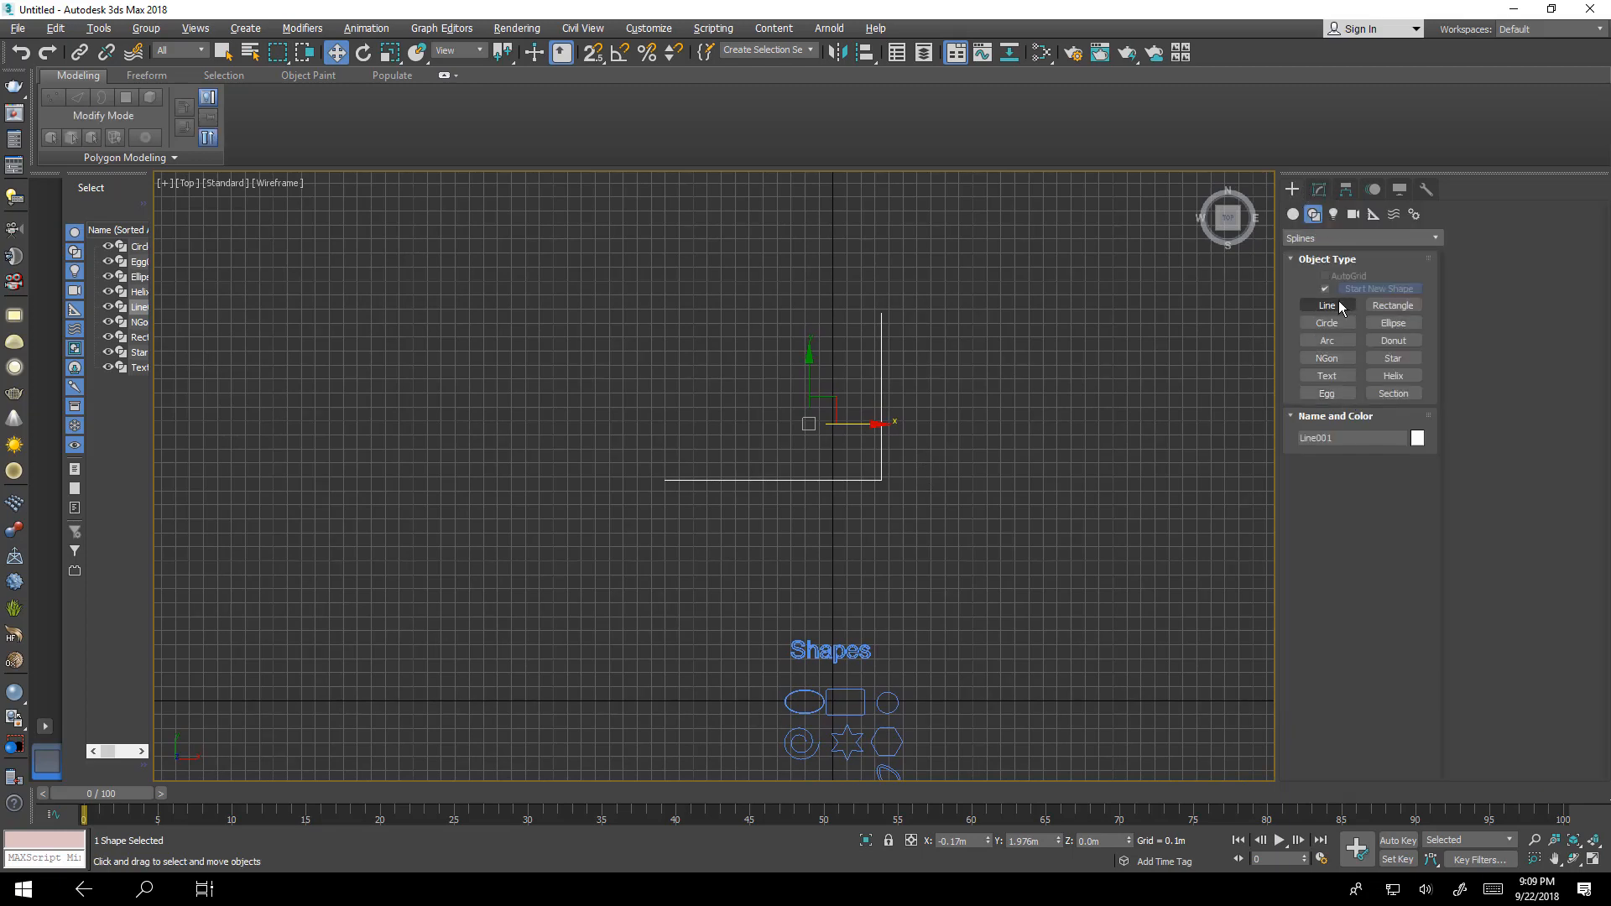
left_click(1340, 307)
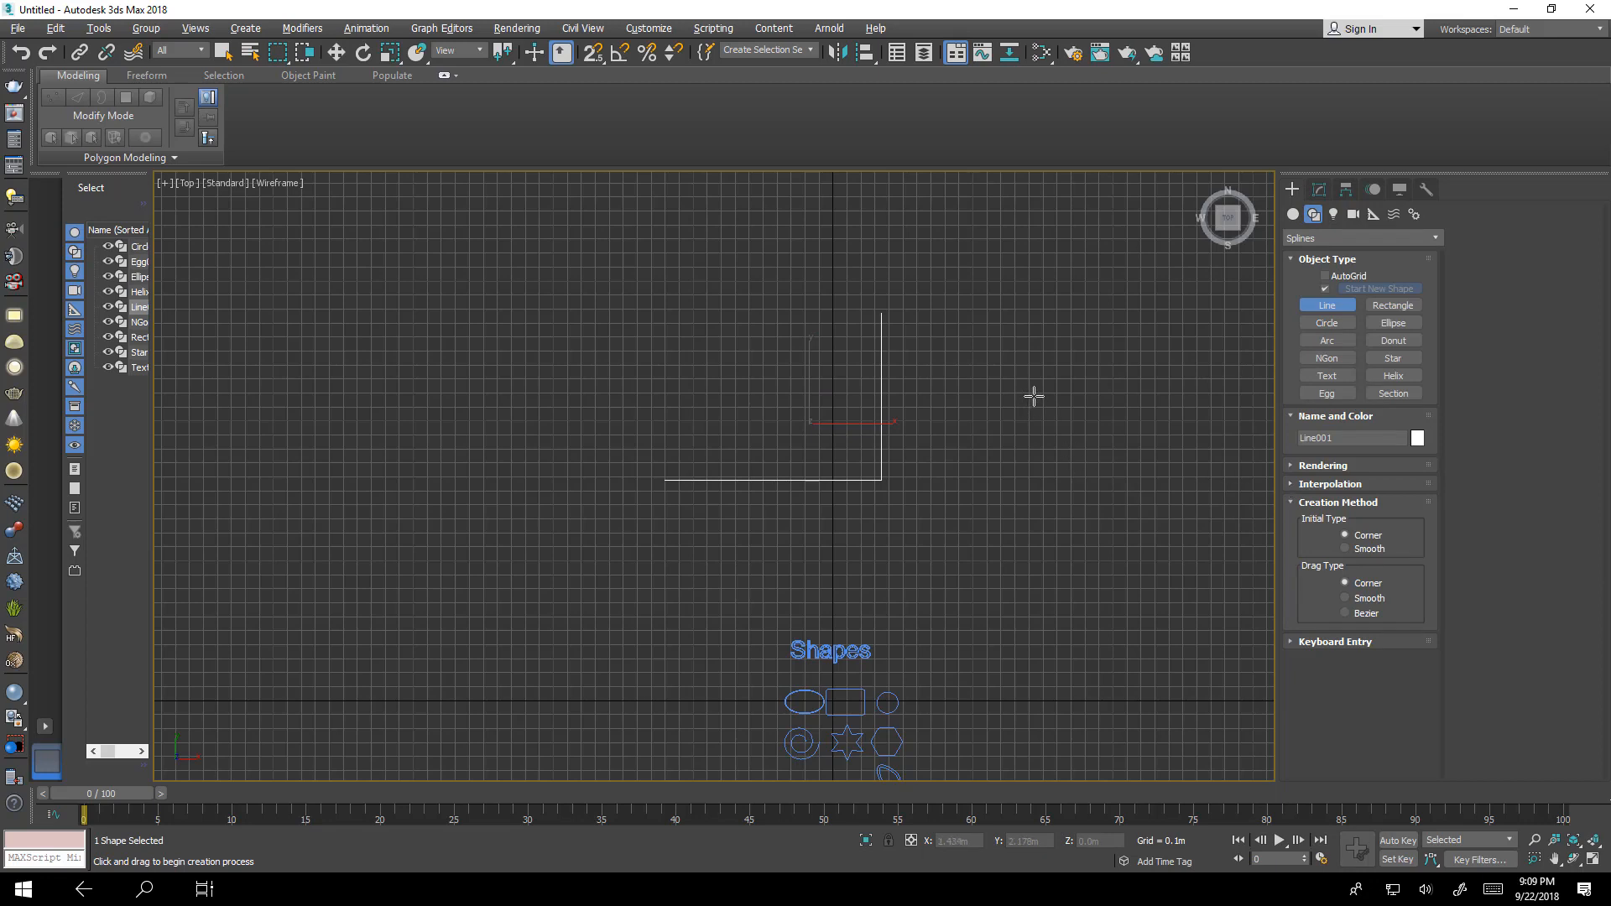
middle_click_drag(1082, 521, 878, 479)
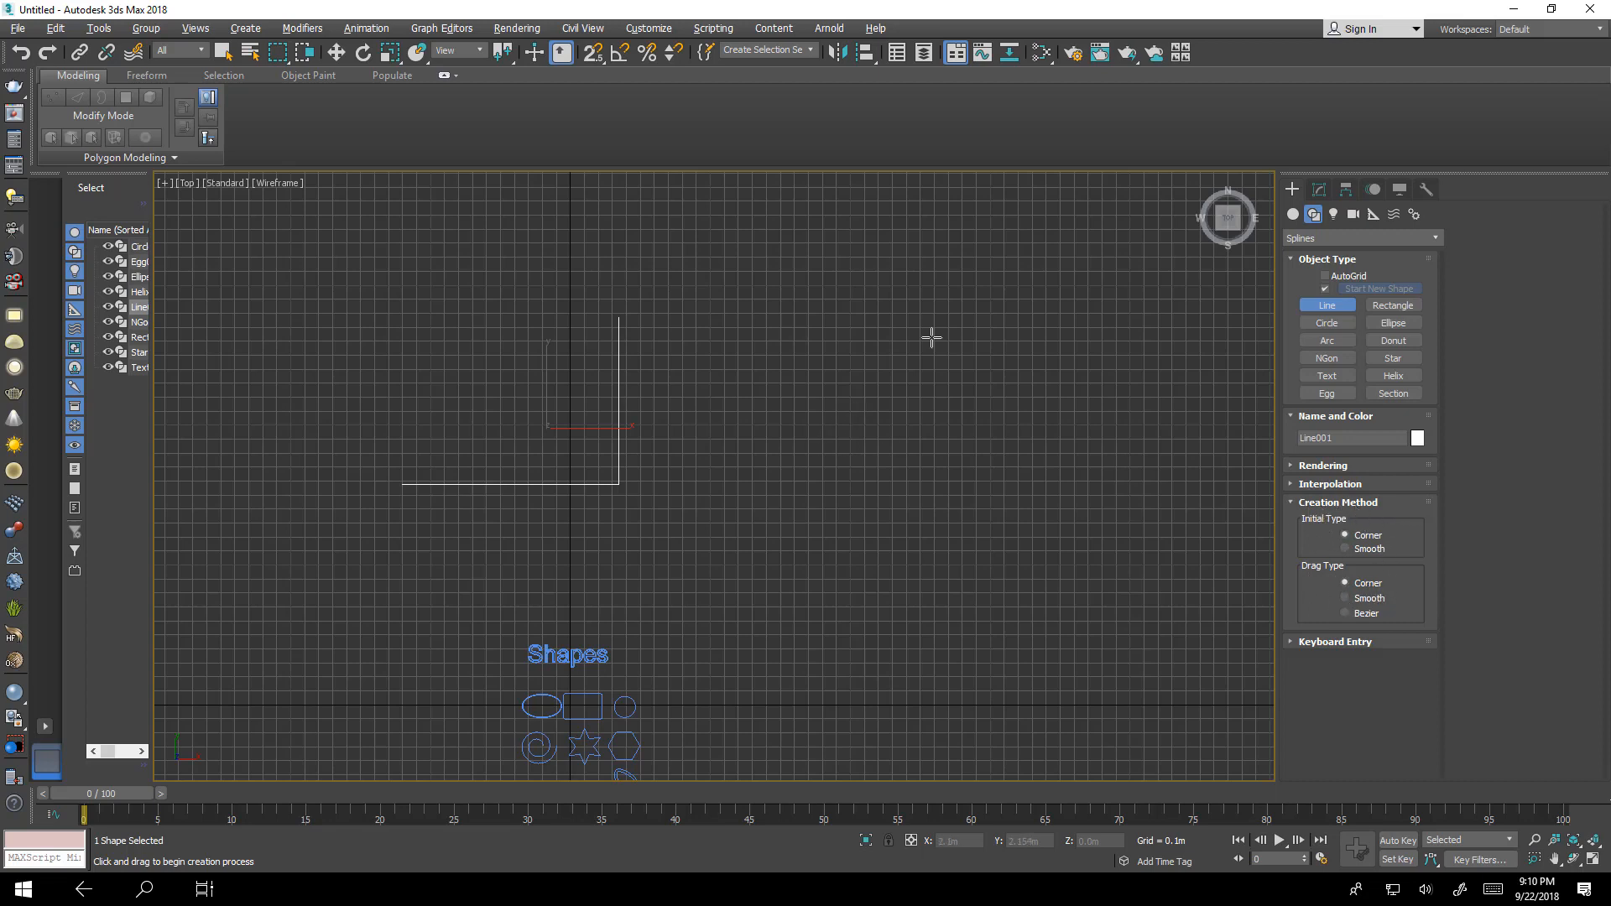
middle_click_drag(1051, 440, 998, 438)
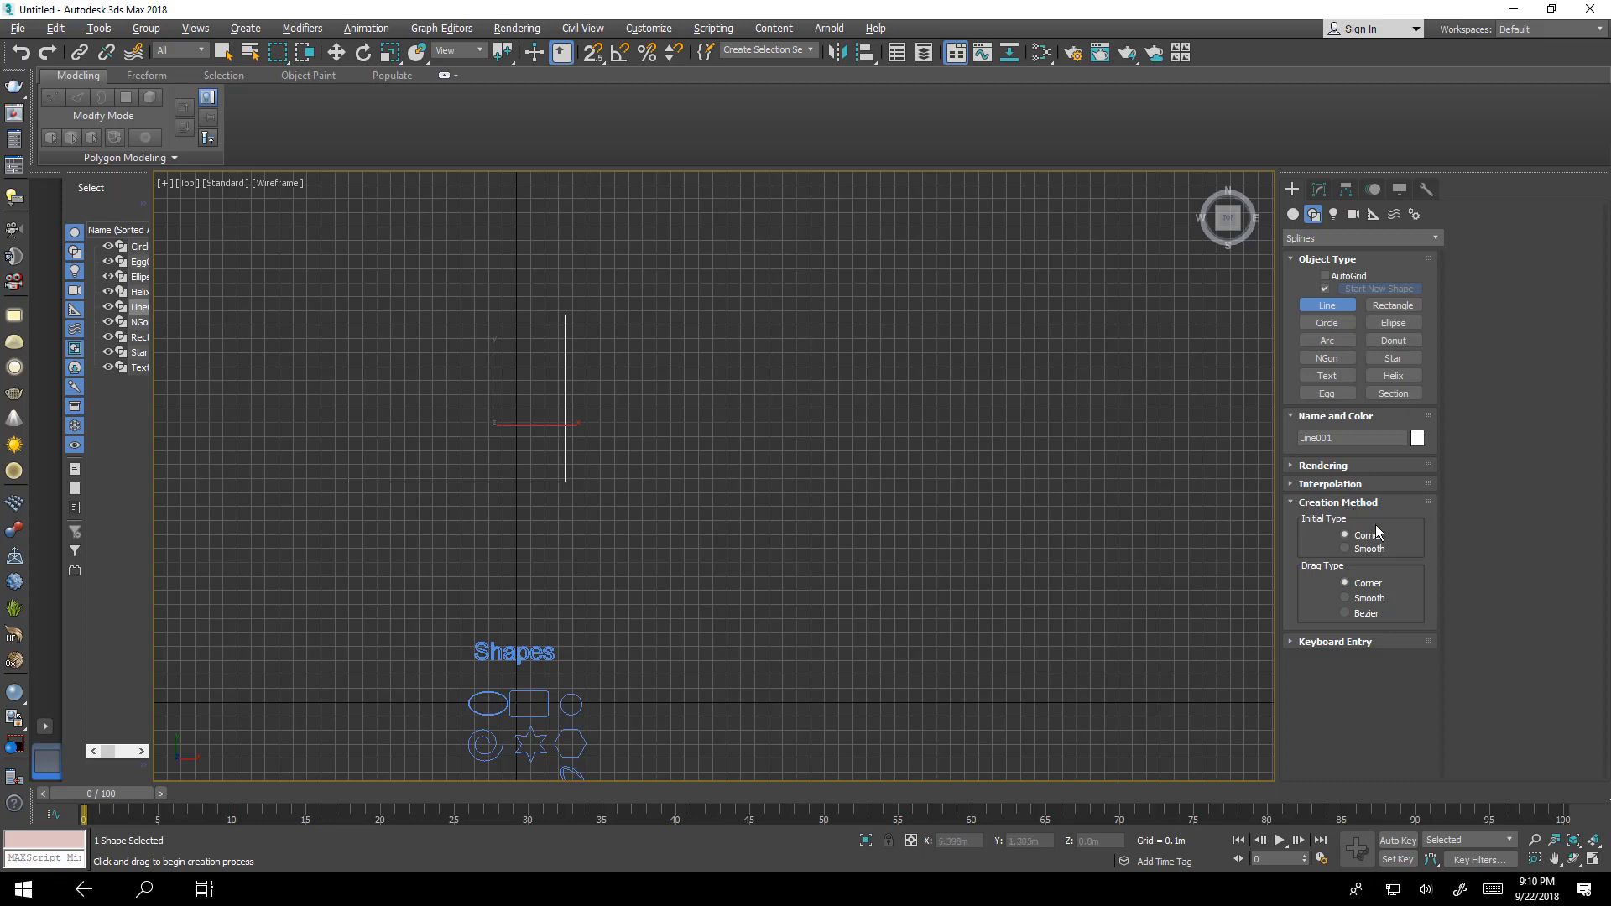
left_click(785, 462)
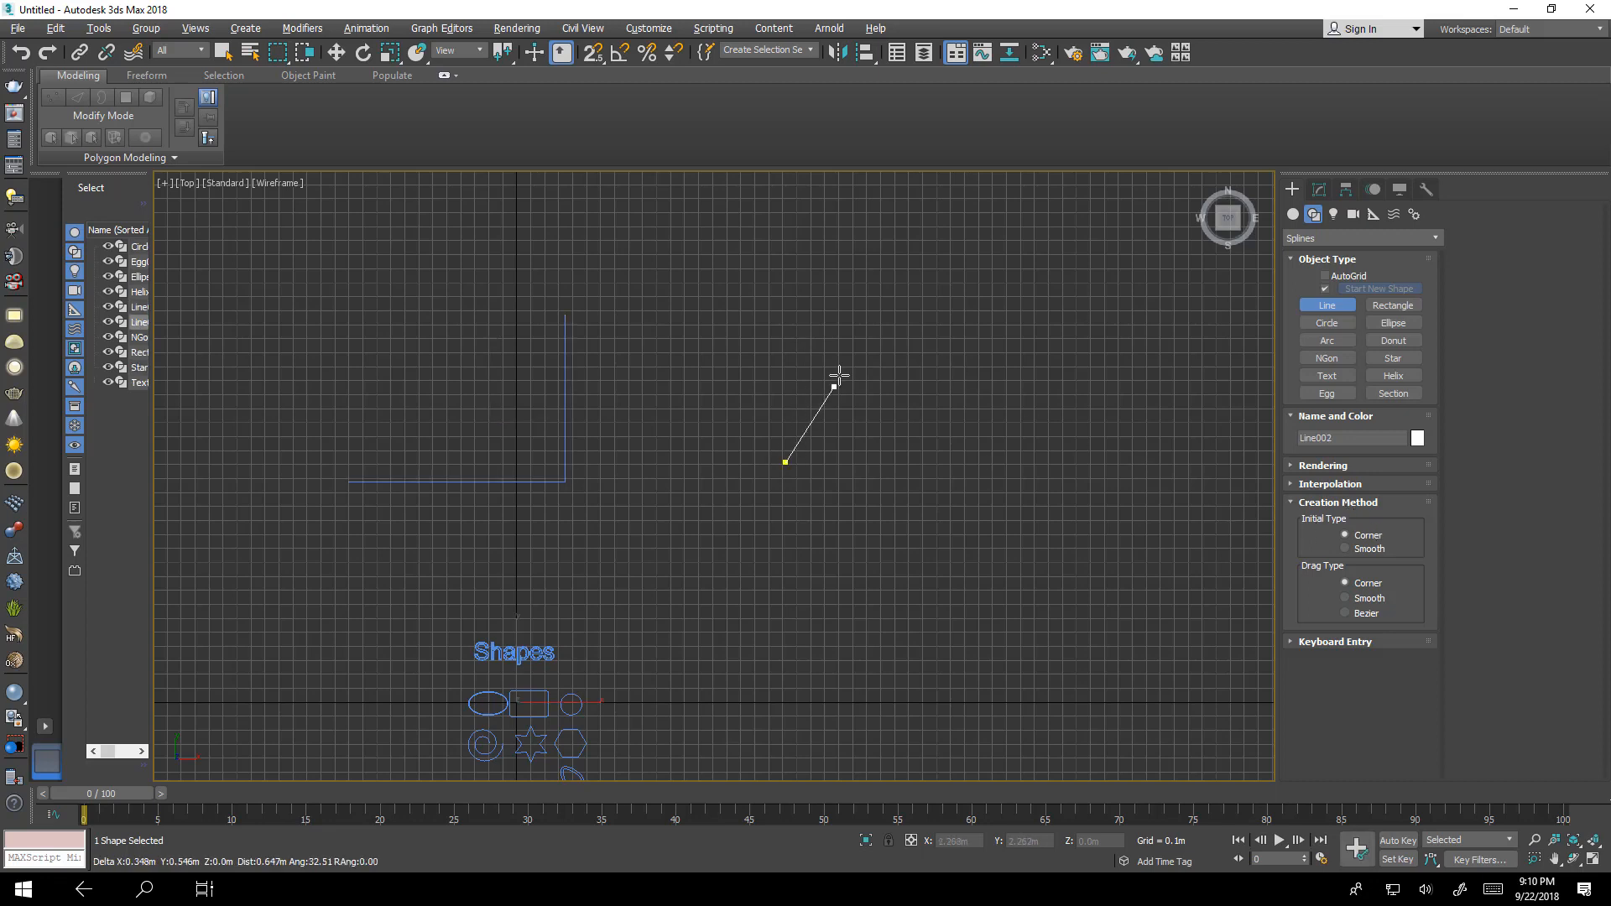
left_click(851, 348)
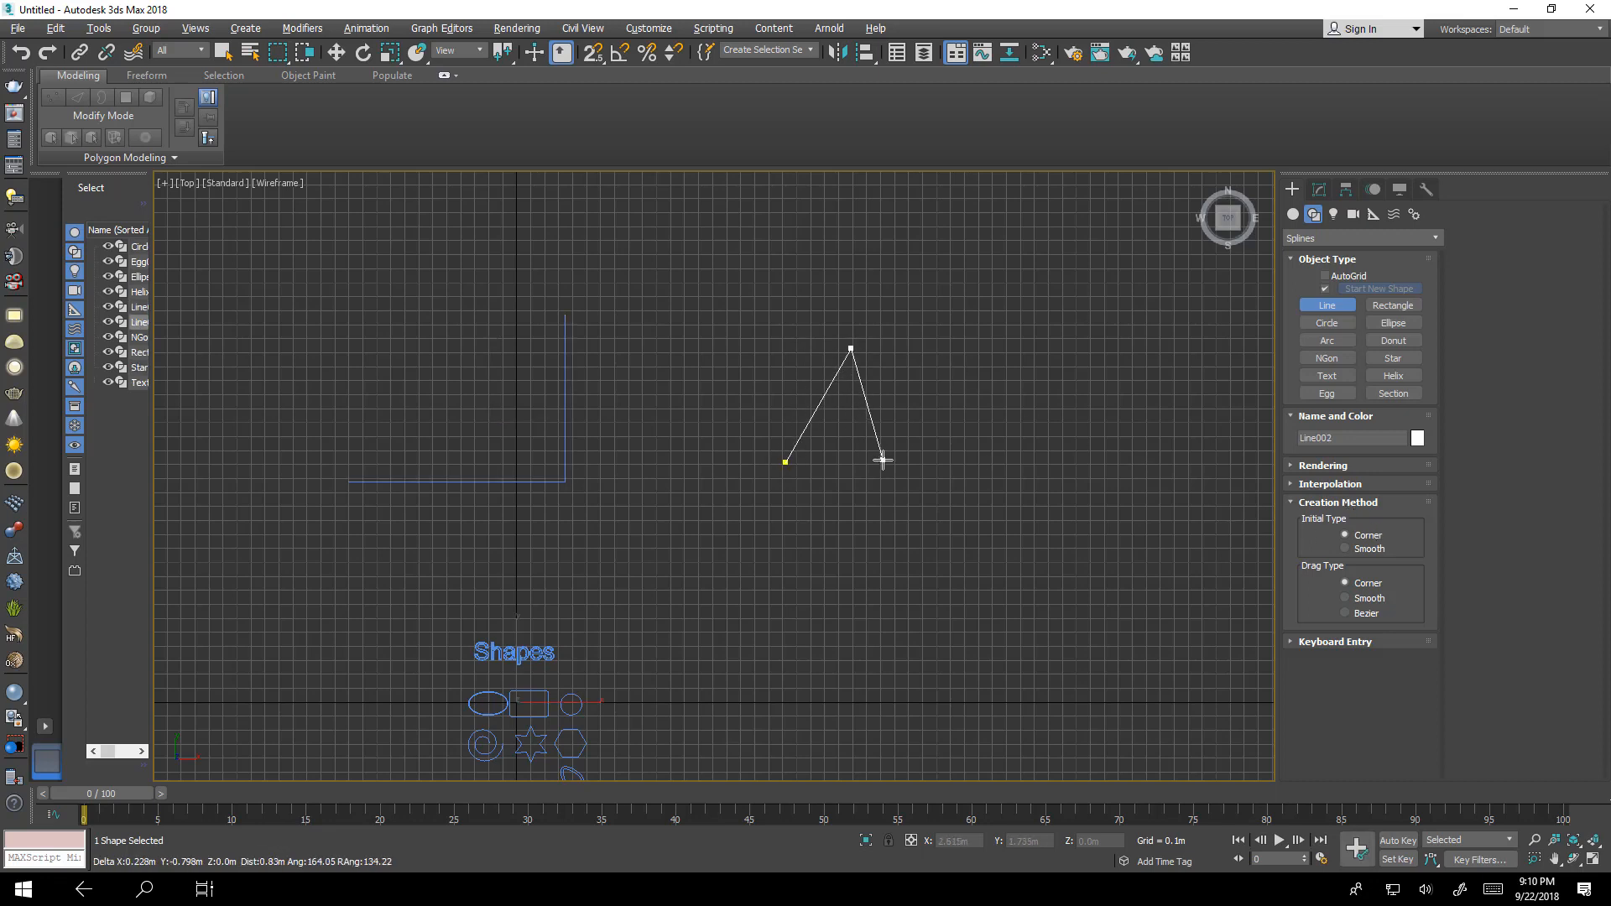
left_click(883, 460)
left_click(944, 372)
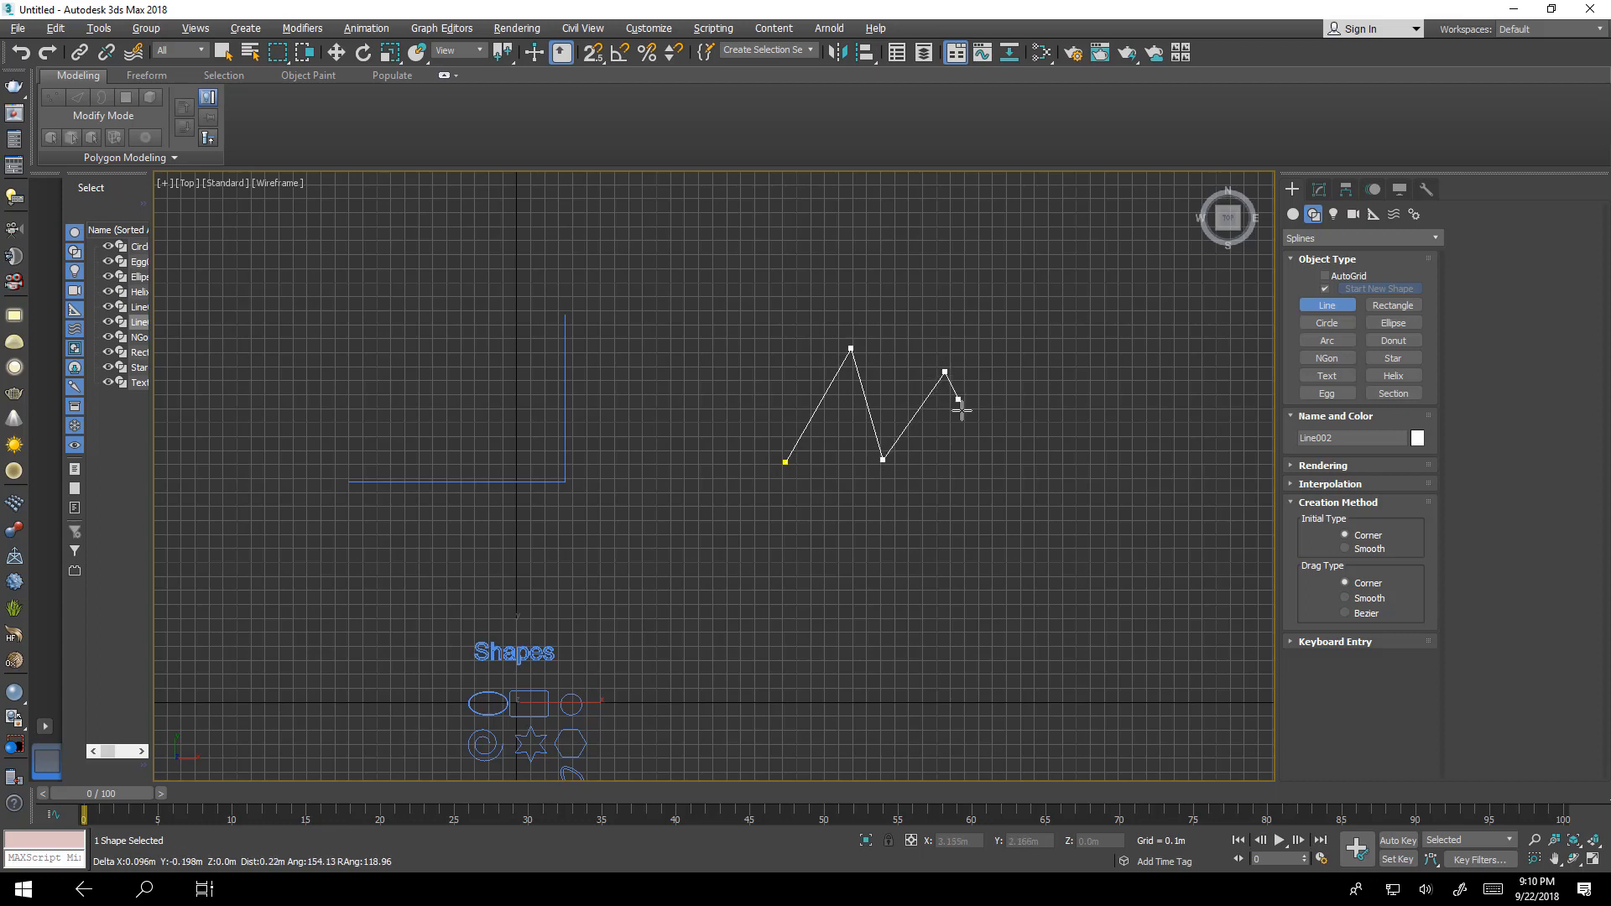
left_click(983, 464)
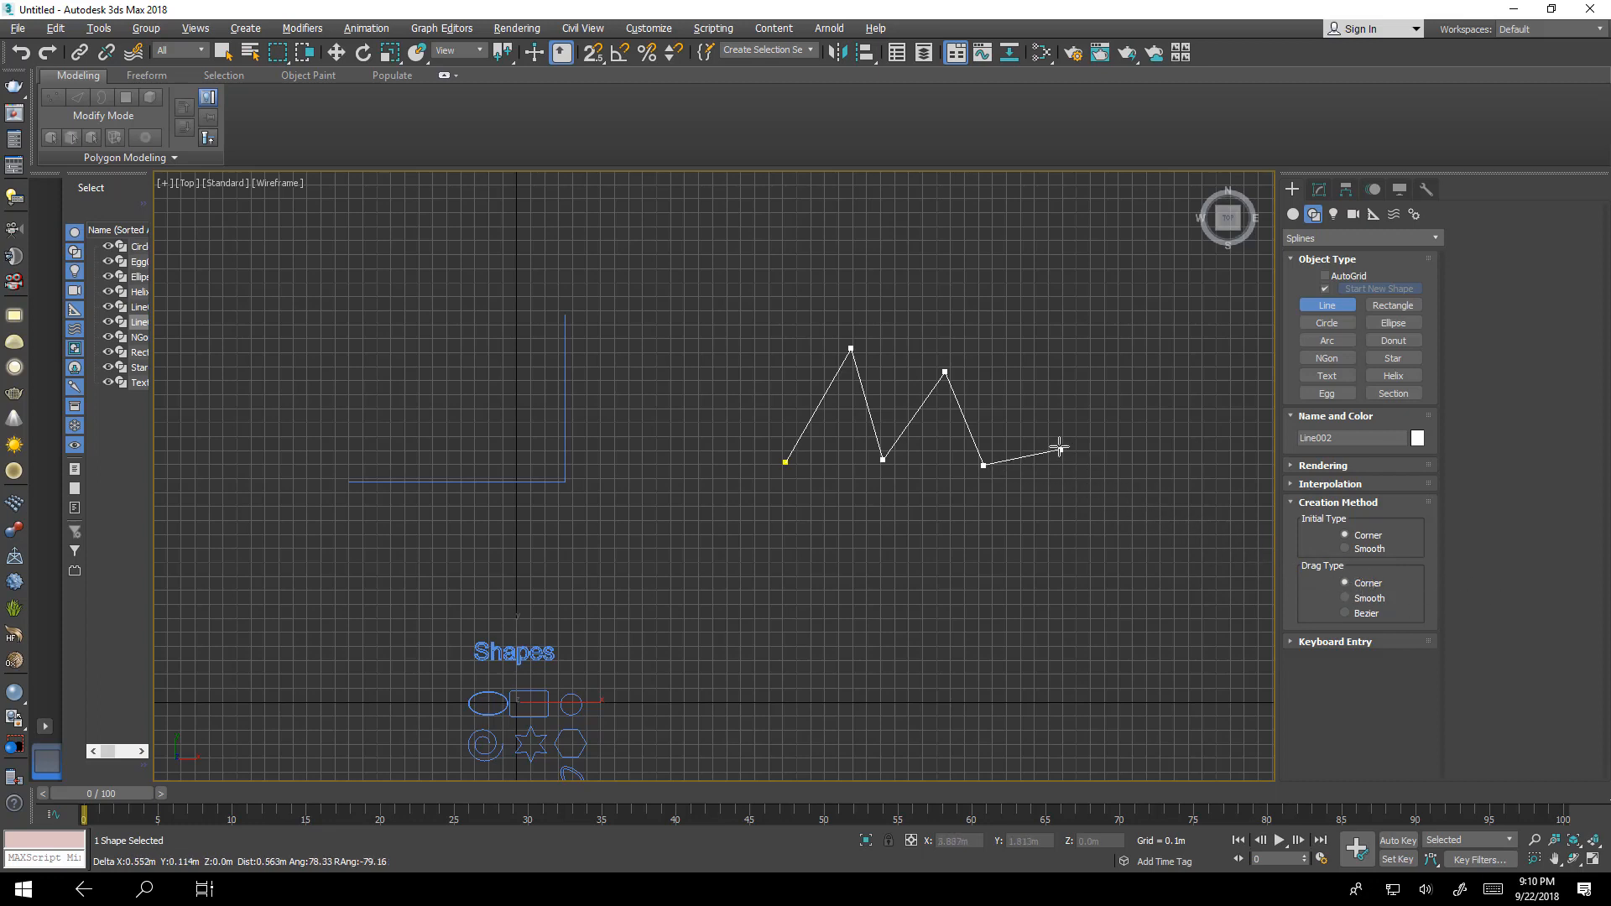
left_click(1040, 370)
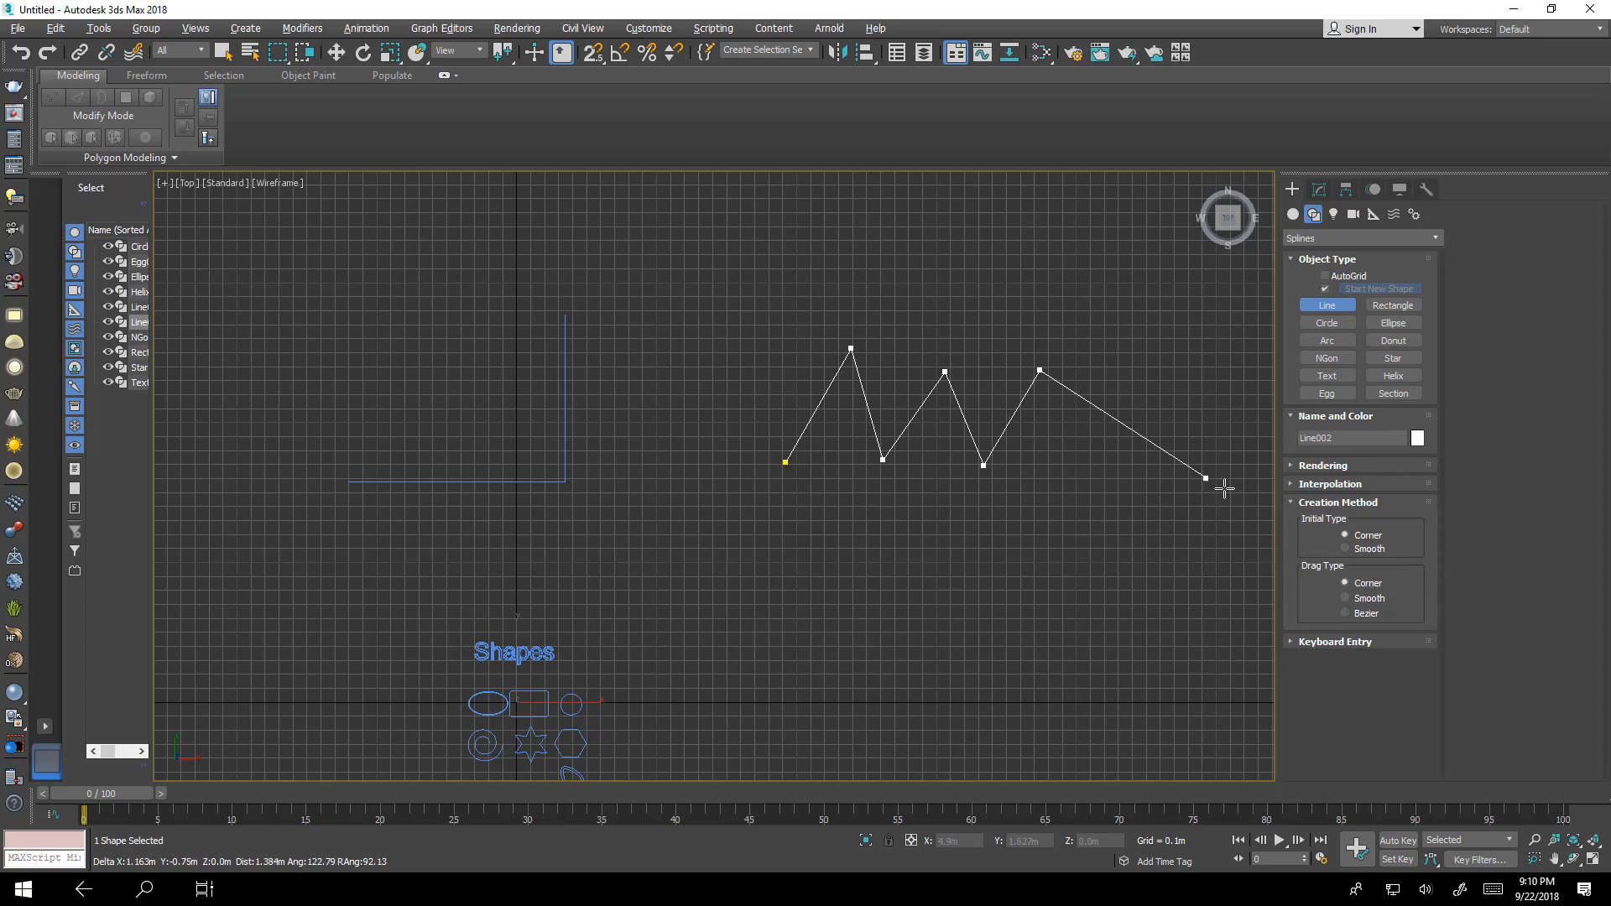
right_click(1234, 565)
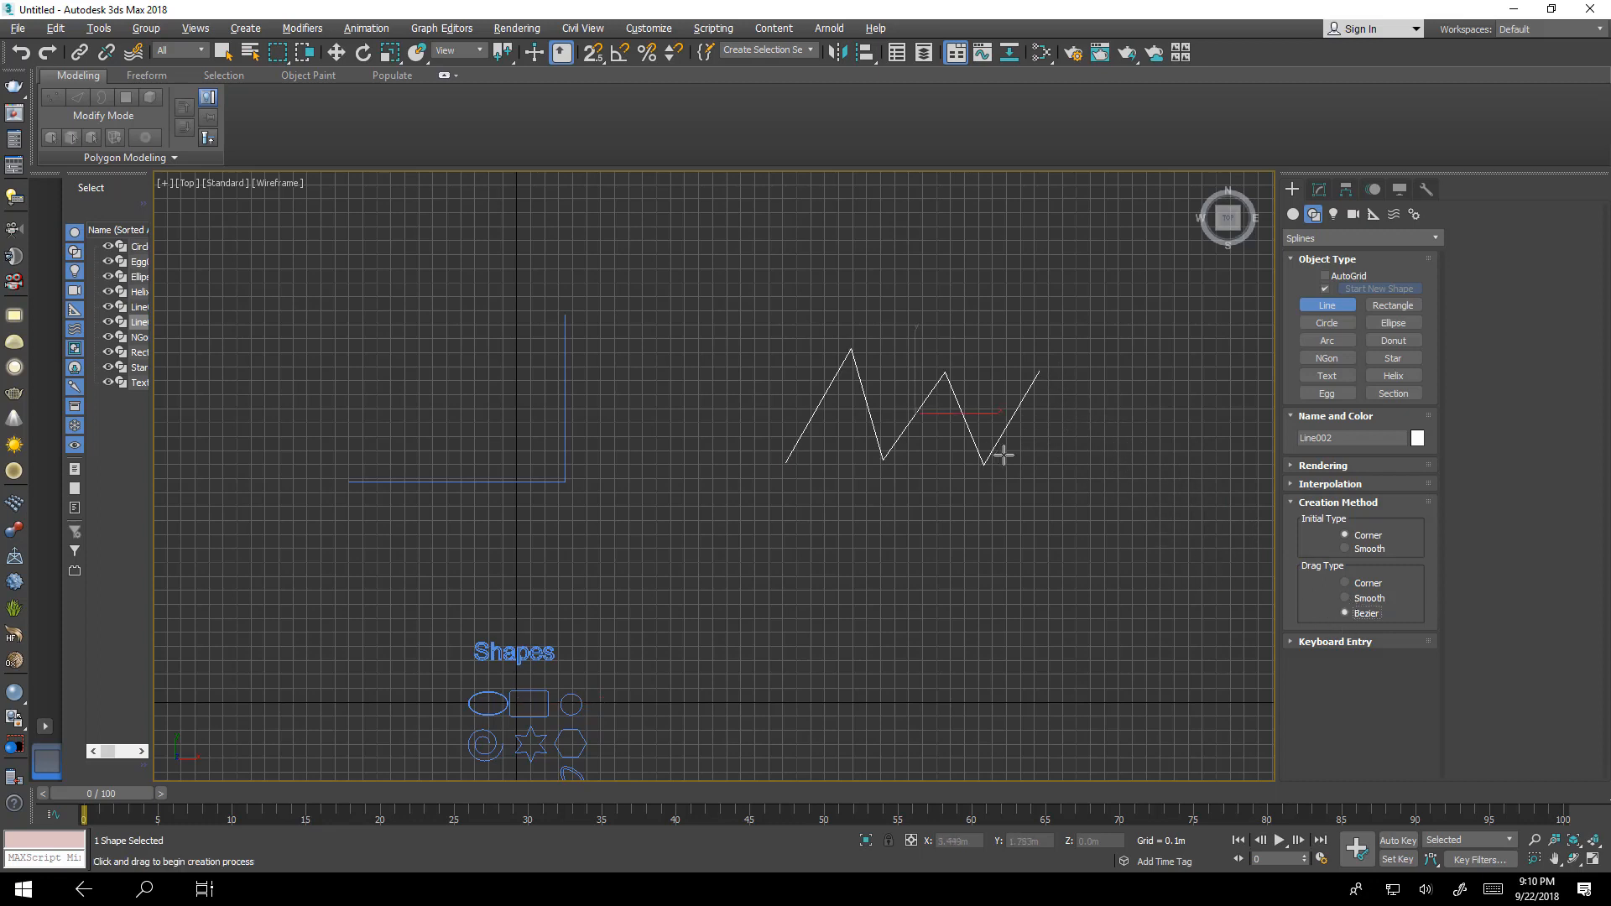
With the line drag type set to Bezier, draw a two-point curved line beside the zigzag, bending at its upper end.
middle_click_drag(999, 454, 798, 468)
left_click(909, 526)
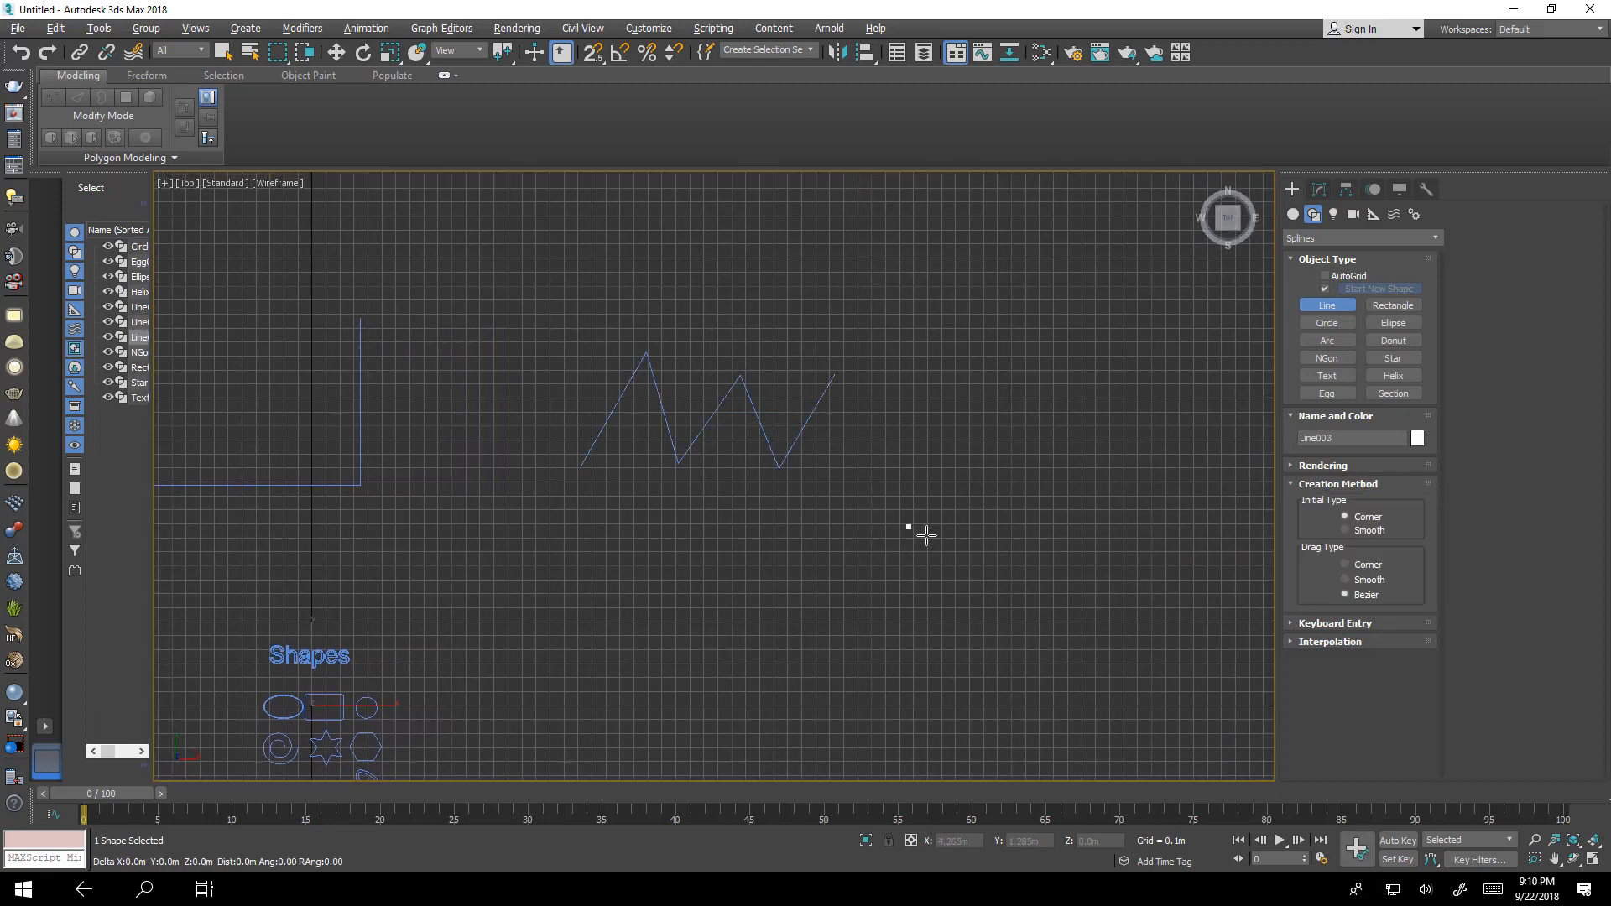
left_click_drag(1007, 385, 1045, 382)
right_click(1068, 352)
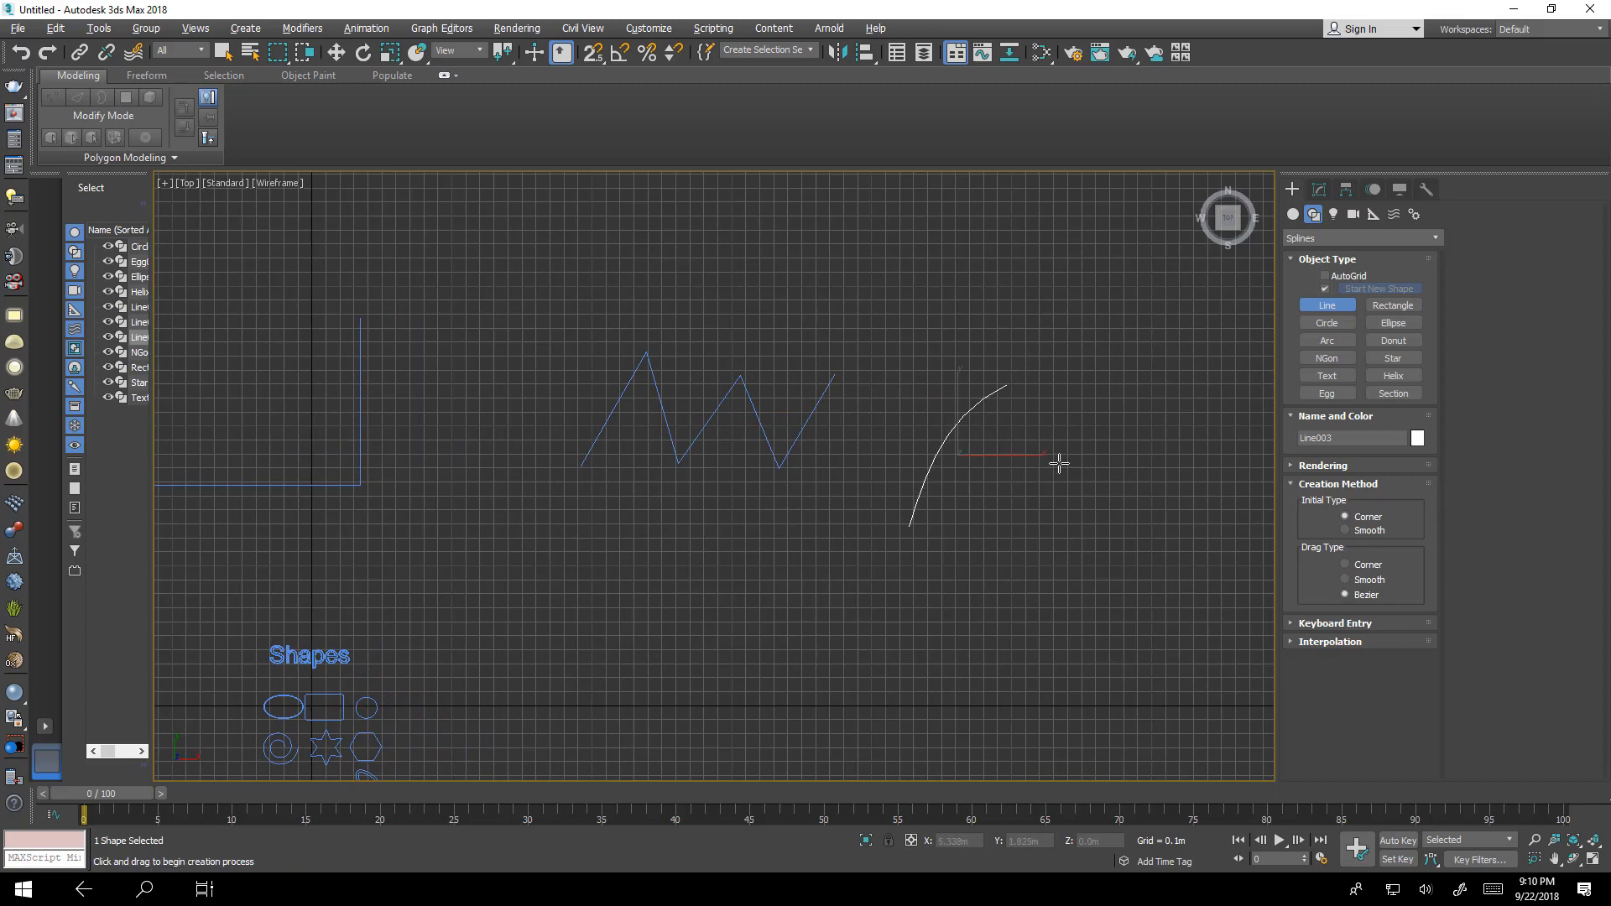
Draw an open ten-point line of straight segments beside the curve, starting with a step shape and continuing as a tall zigzag.
middle_click_drag(1065, 484, 1001, 476)
left_click(950, 517)
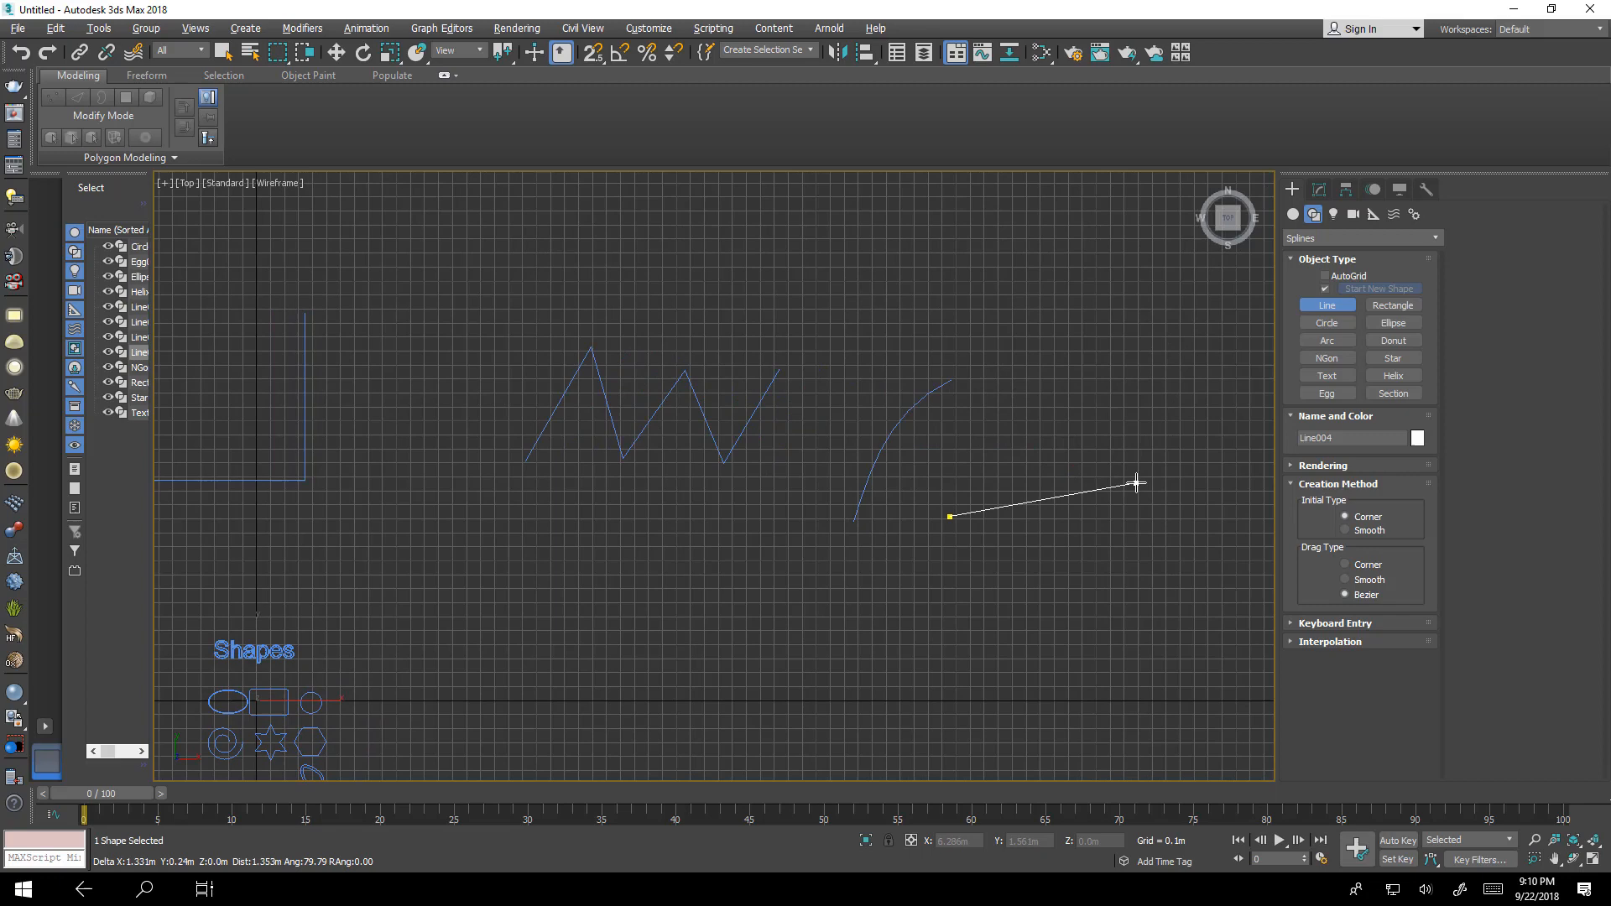
left_click(1016, 530)
left_click(1038, 352)
left_click(1104, 348)
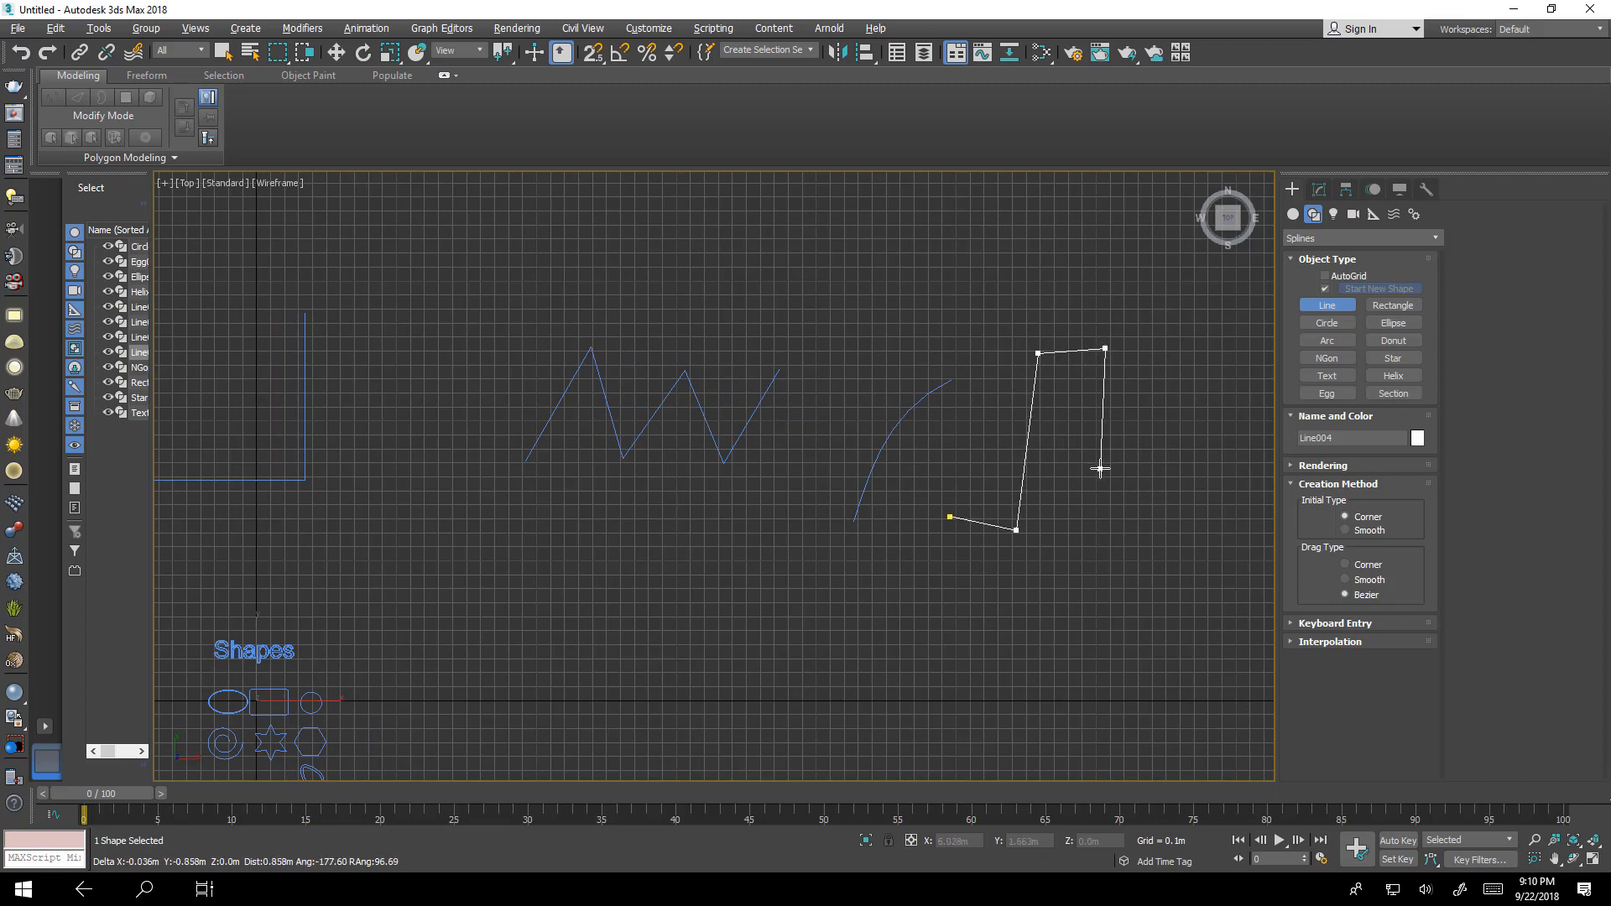
left_click(1100, 468)
left_click(1152, 351)
left_click(1171, 482)
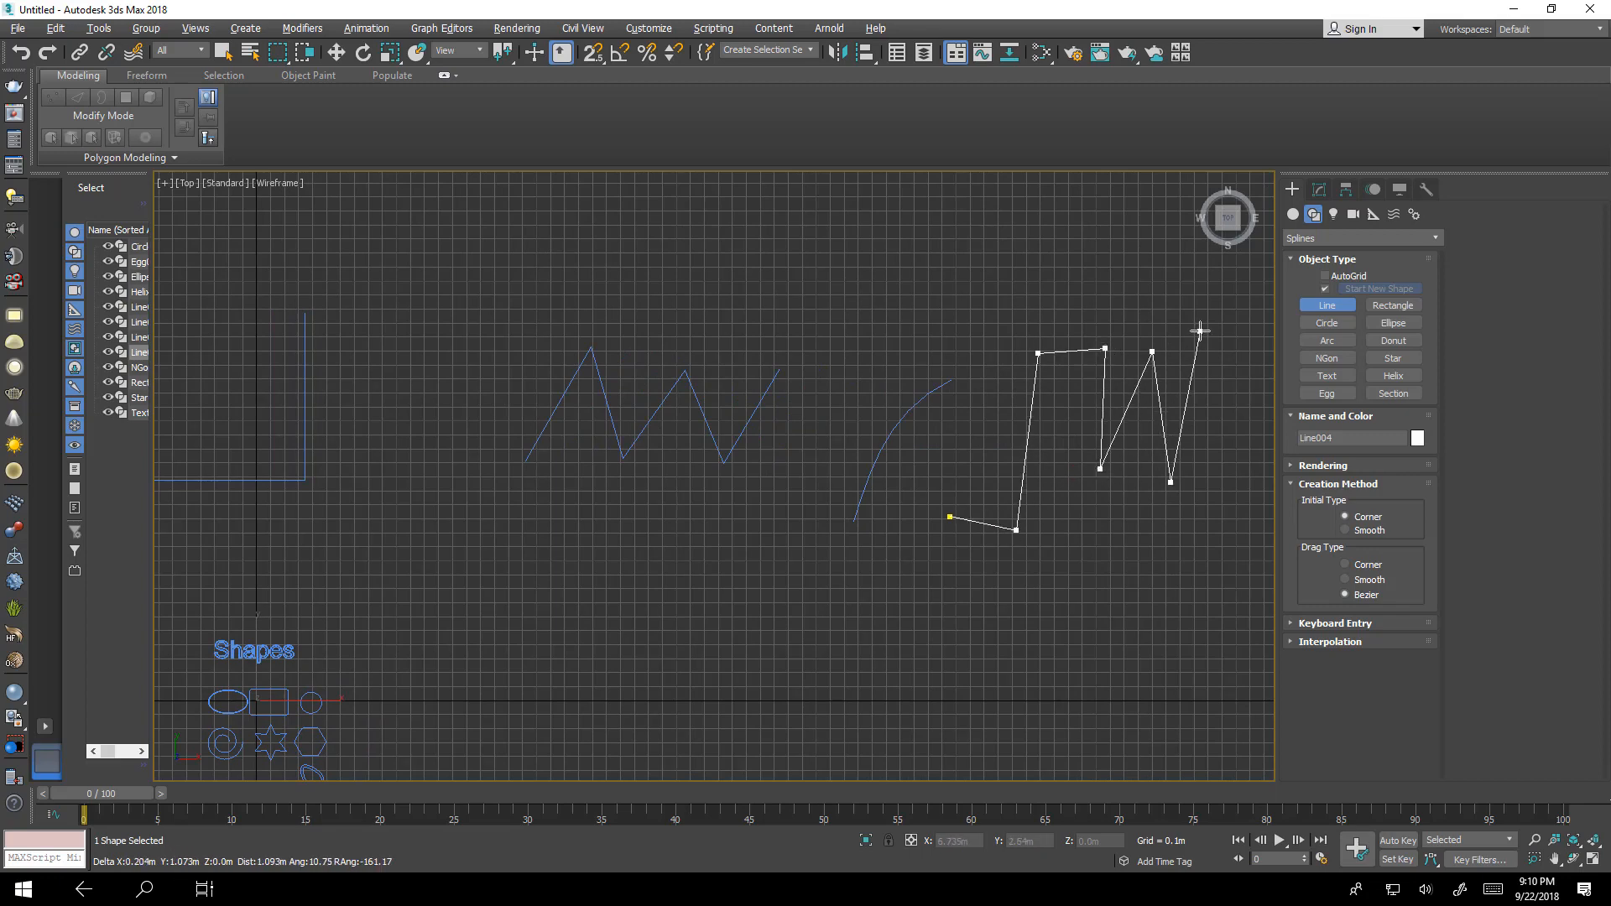
left_click(1200, 331)
left_click(1218, 506)
left_click(1224, 473)
left_click(1234, 335)
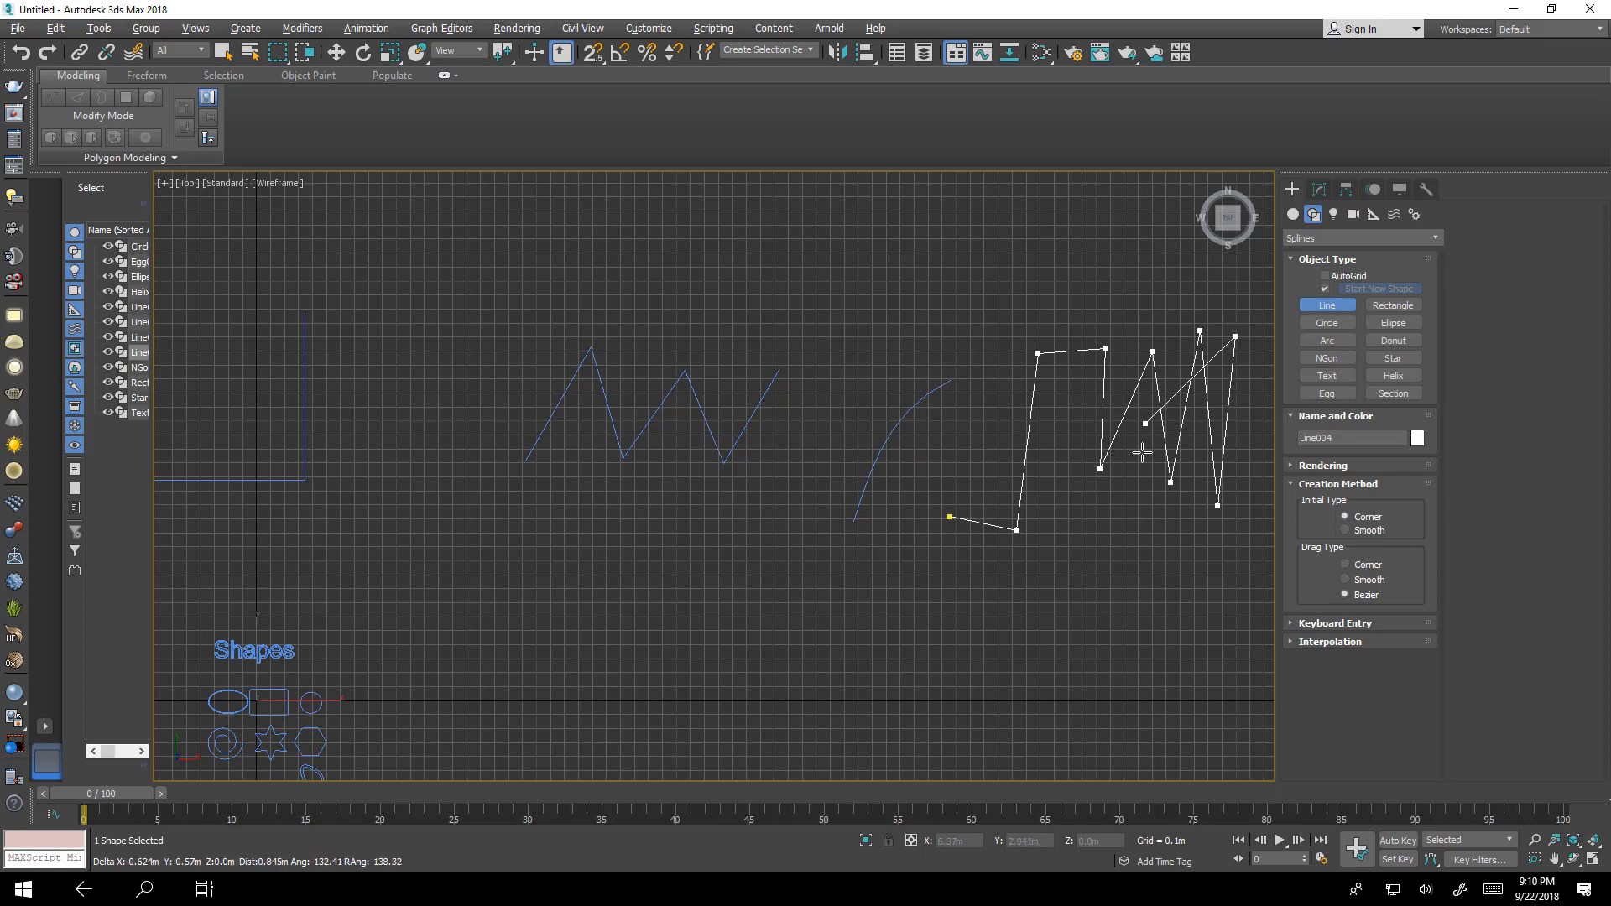
right_click(1078, 498)
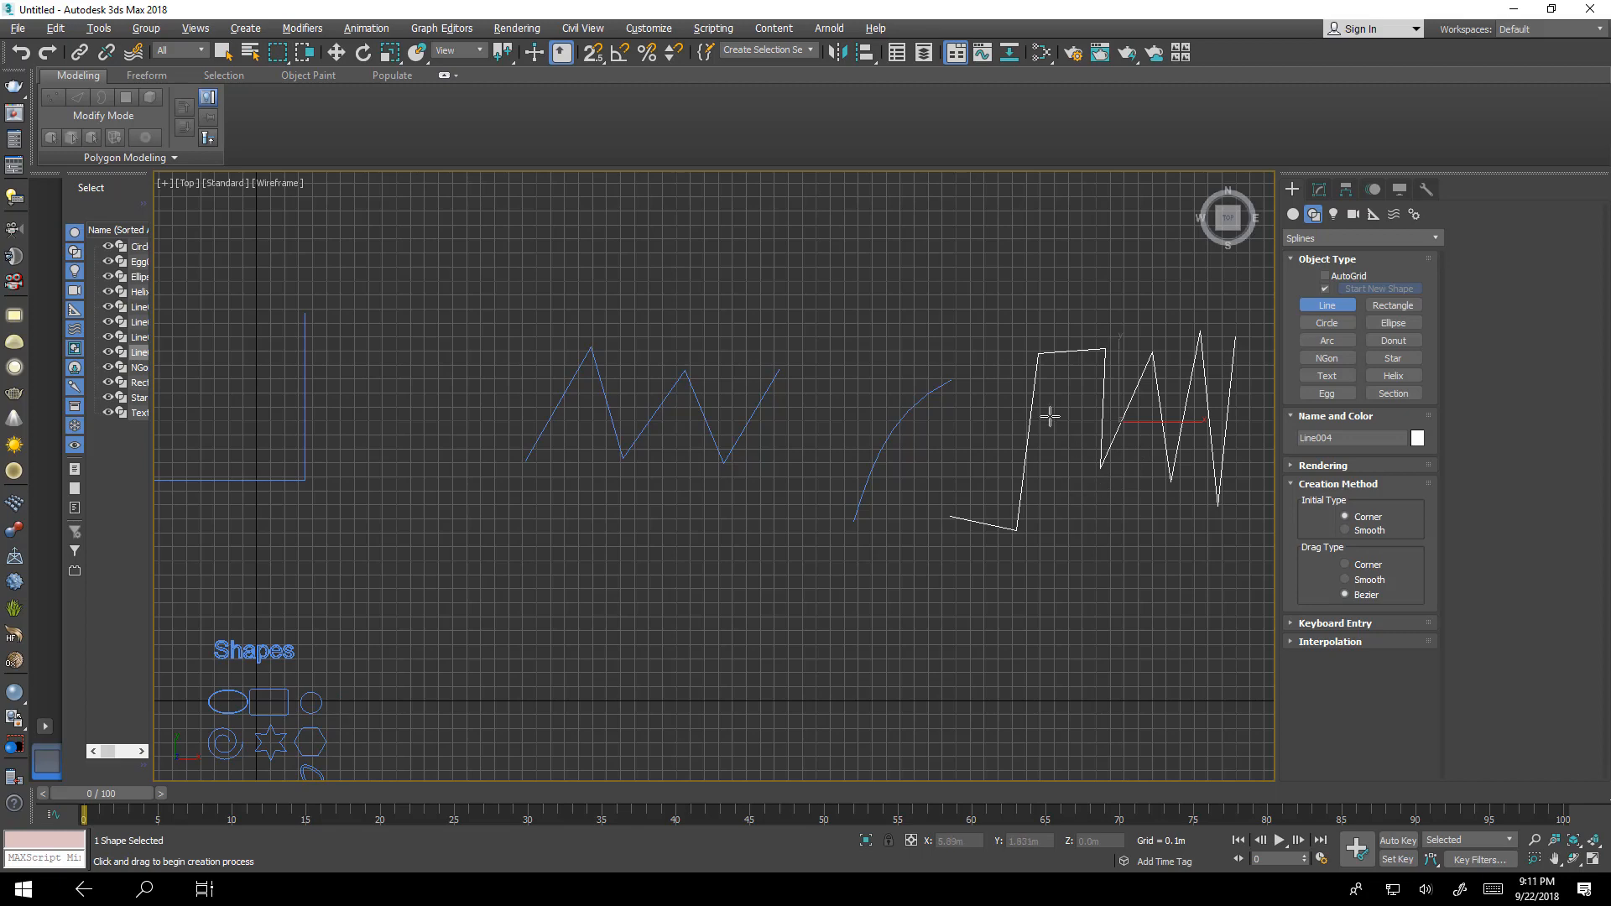
scroll(1050, 417, "down", 3)
right_click(1018, 502)
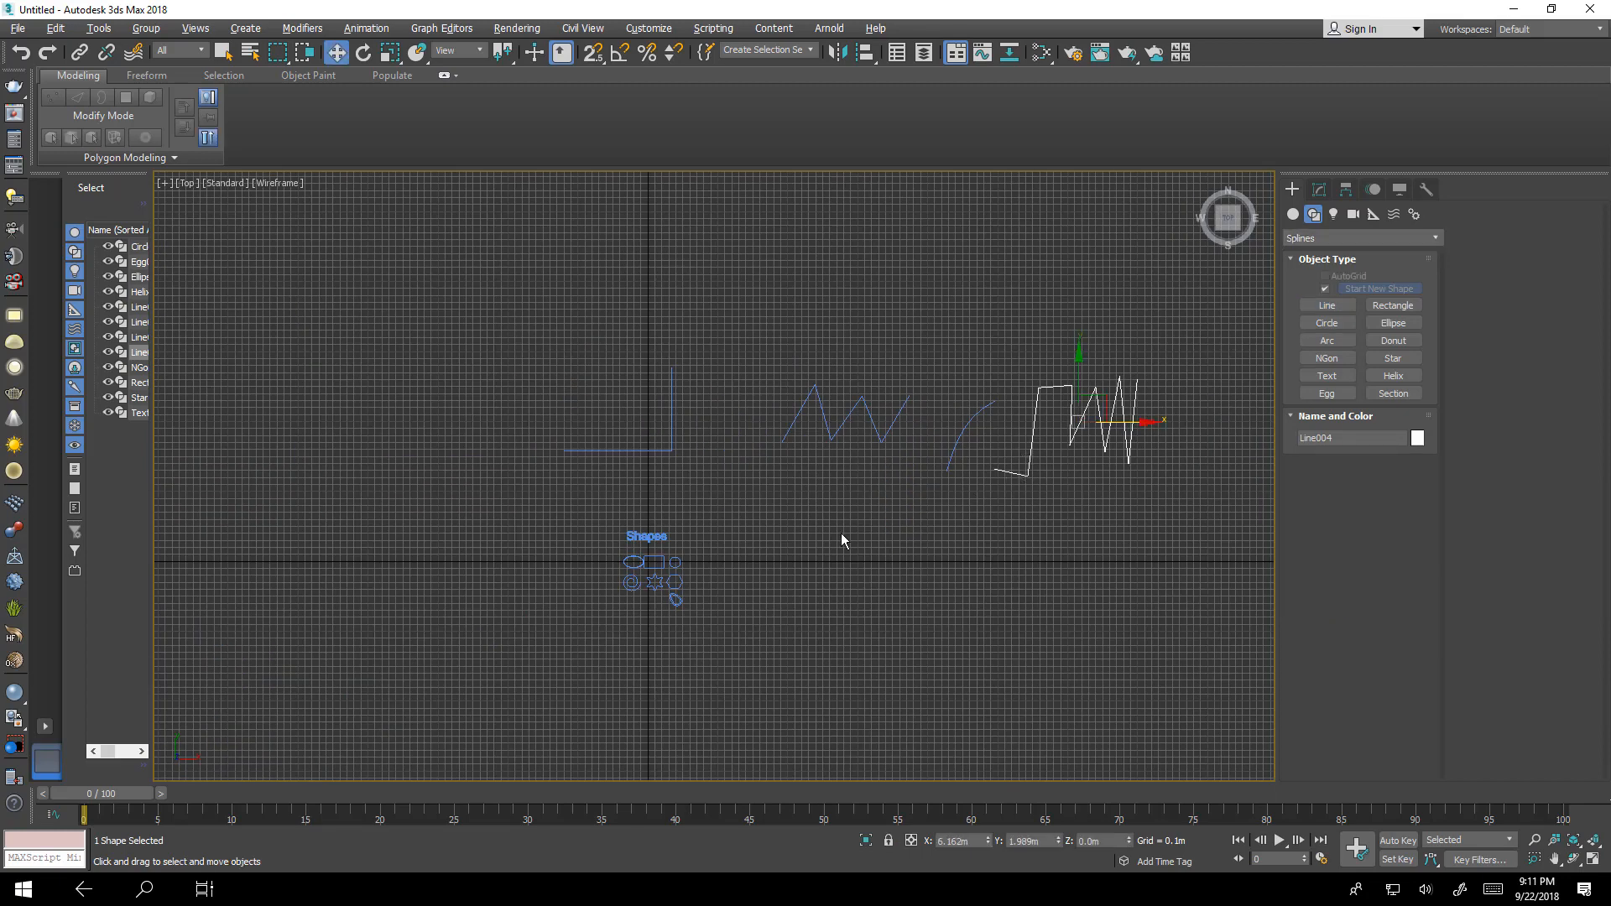
Select the rounded rectangle and show its modify parameters.
scroll(732, 561, "up", 3)
middle_click_drag(638, 628, 904, 485)
scroll(784, 432, "up", 4)
scroll(833, 467, "up", 2)
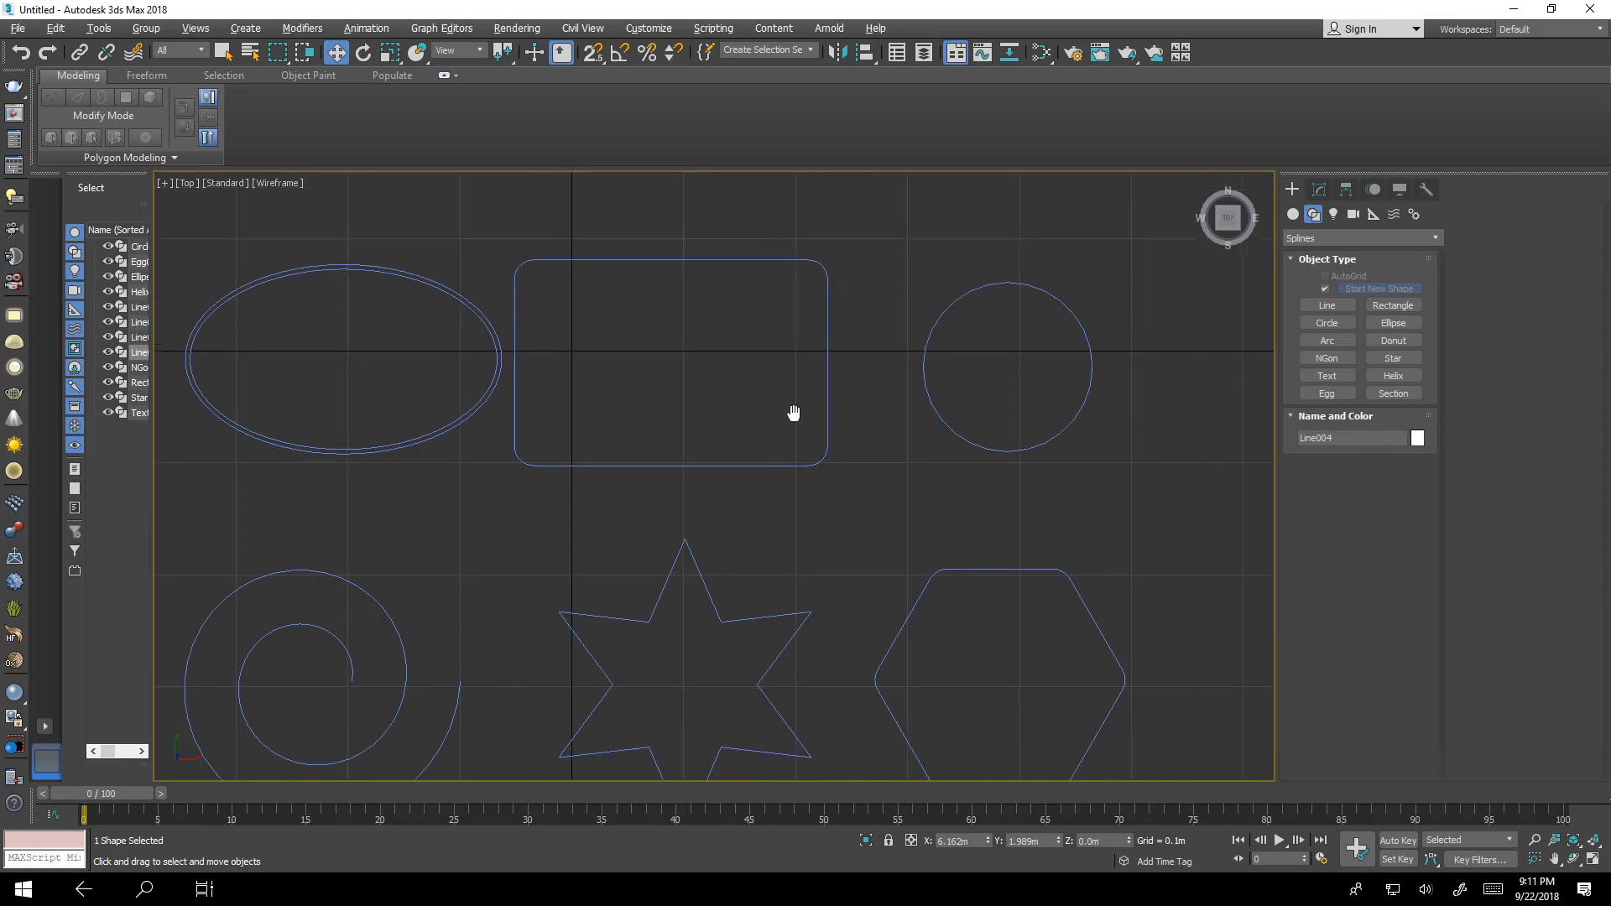
left_click(829, 411)
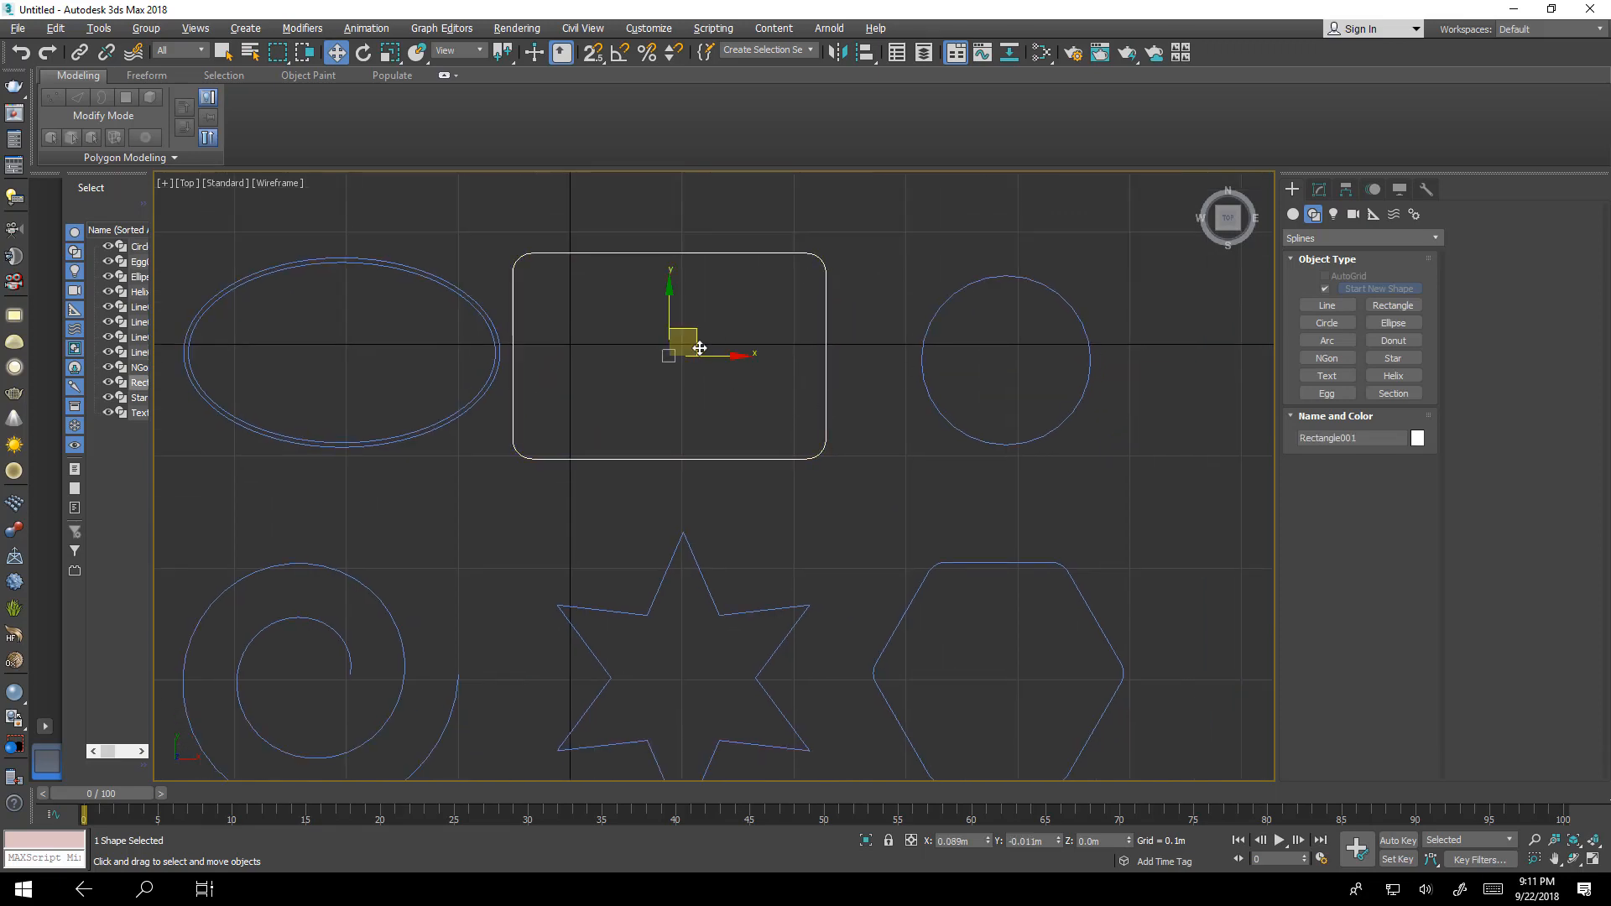
left_click(1319, 192)
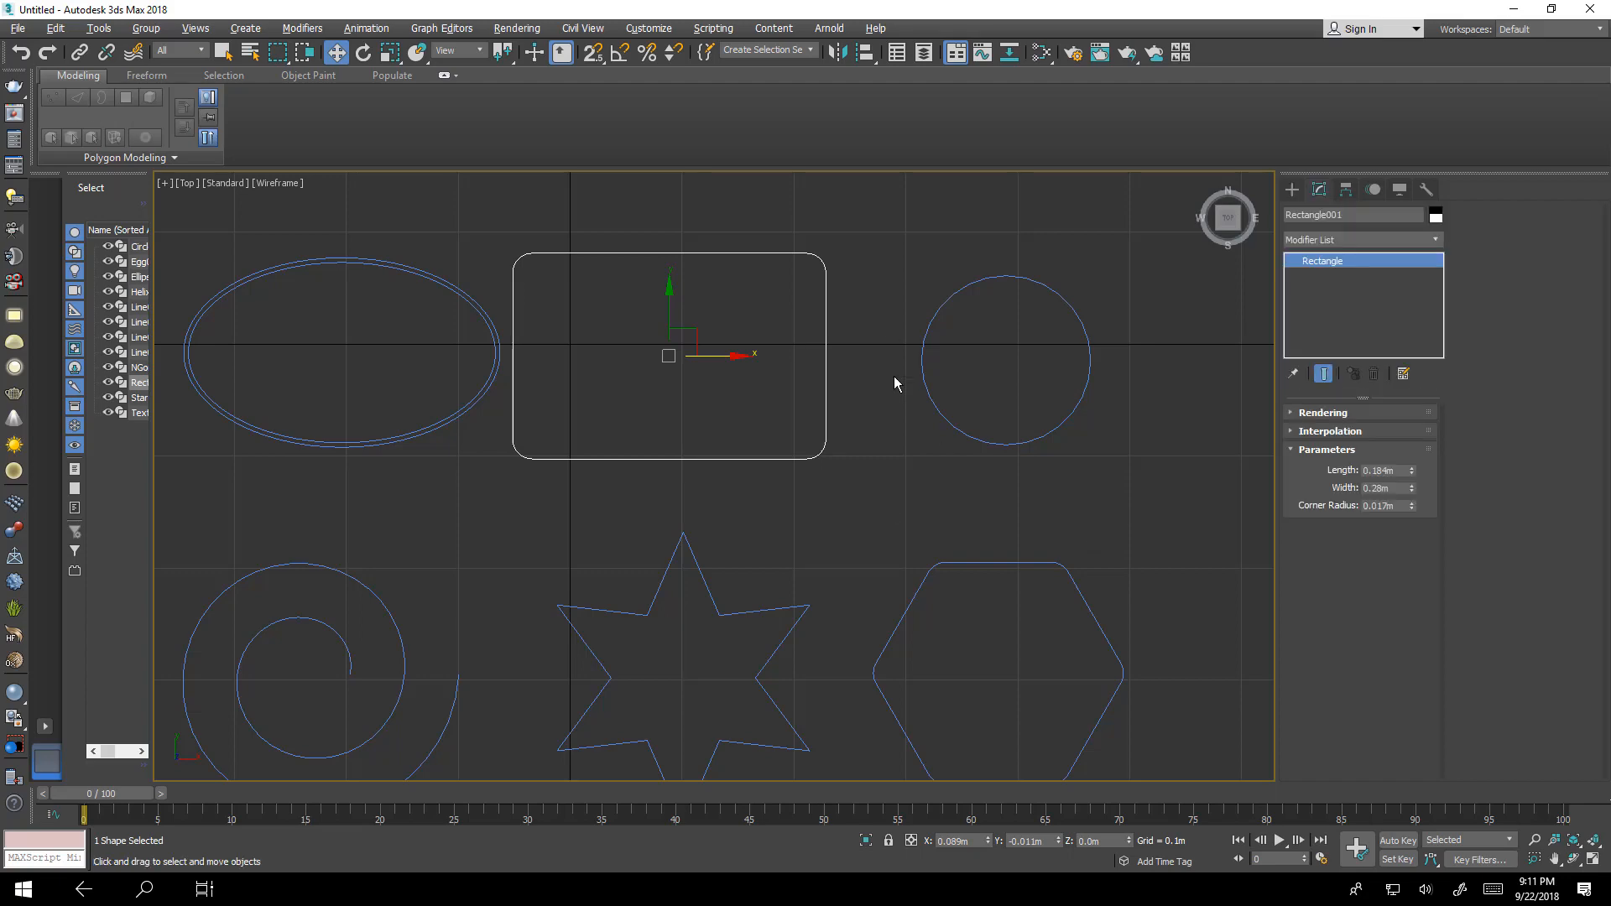
Convert the rounded rectangle to an Editable Spline.
scroll(812, 341, "down", 10)
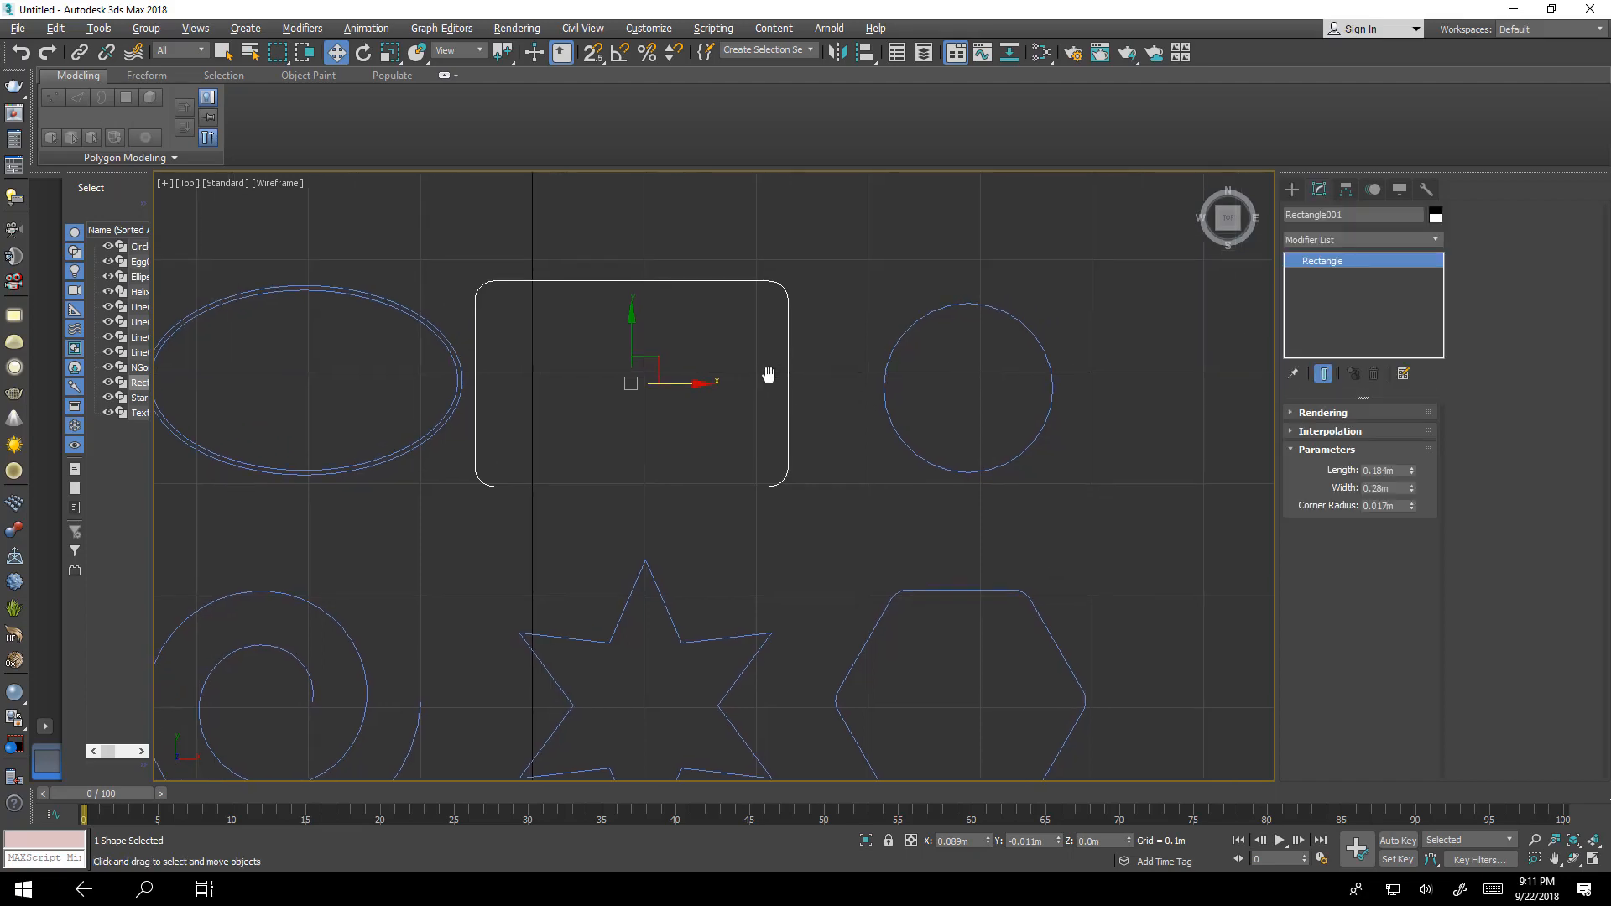
scroll(791, 489, "down", 2)
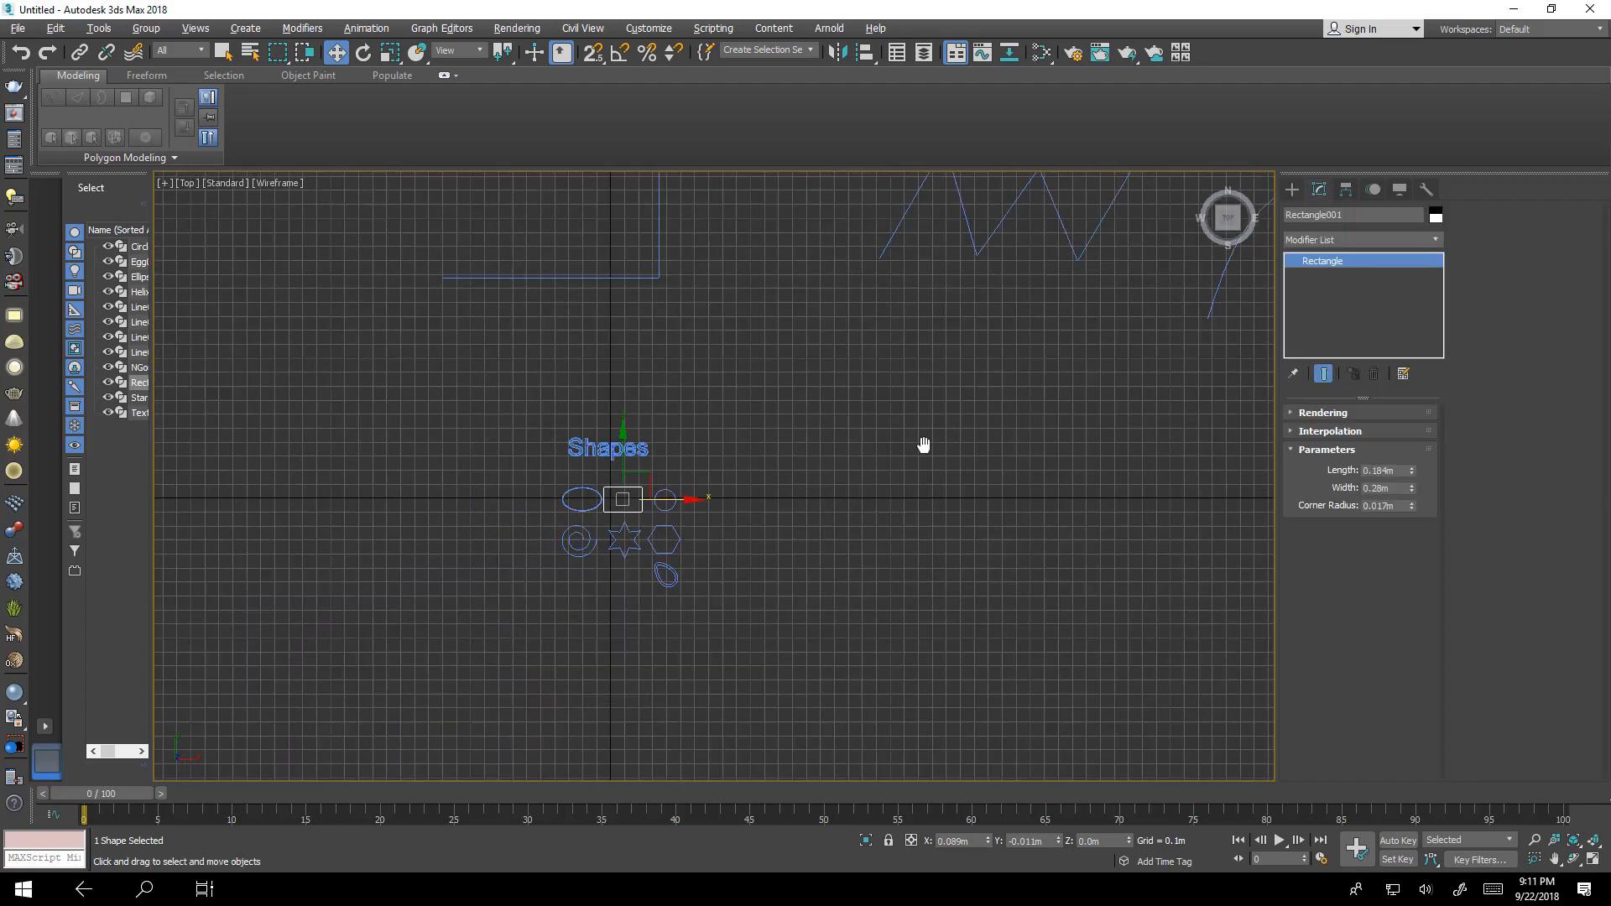
middle_click_drag(923, 445, 820, 575)
middle_click_drag(687, 552, 830, 396)
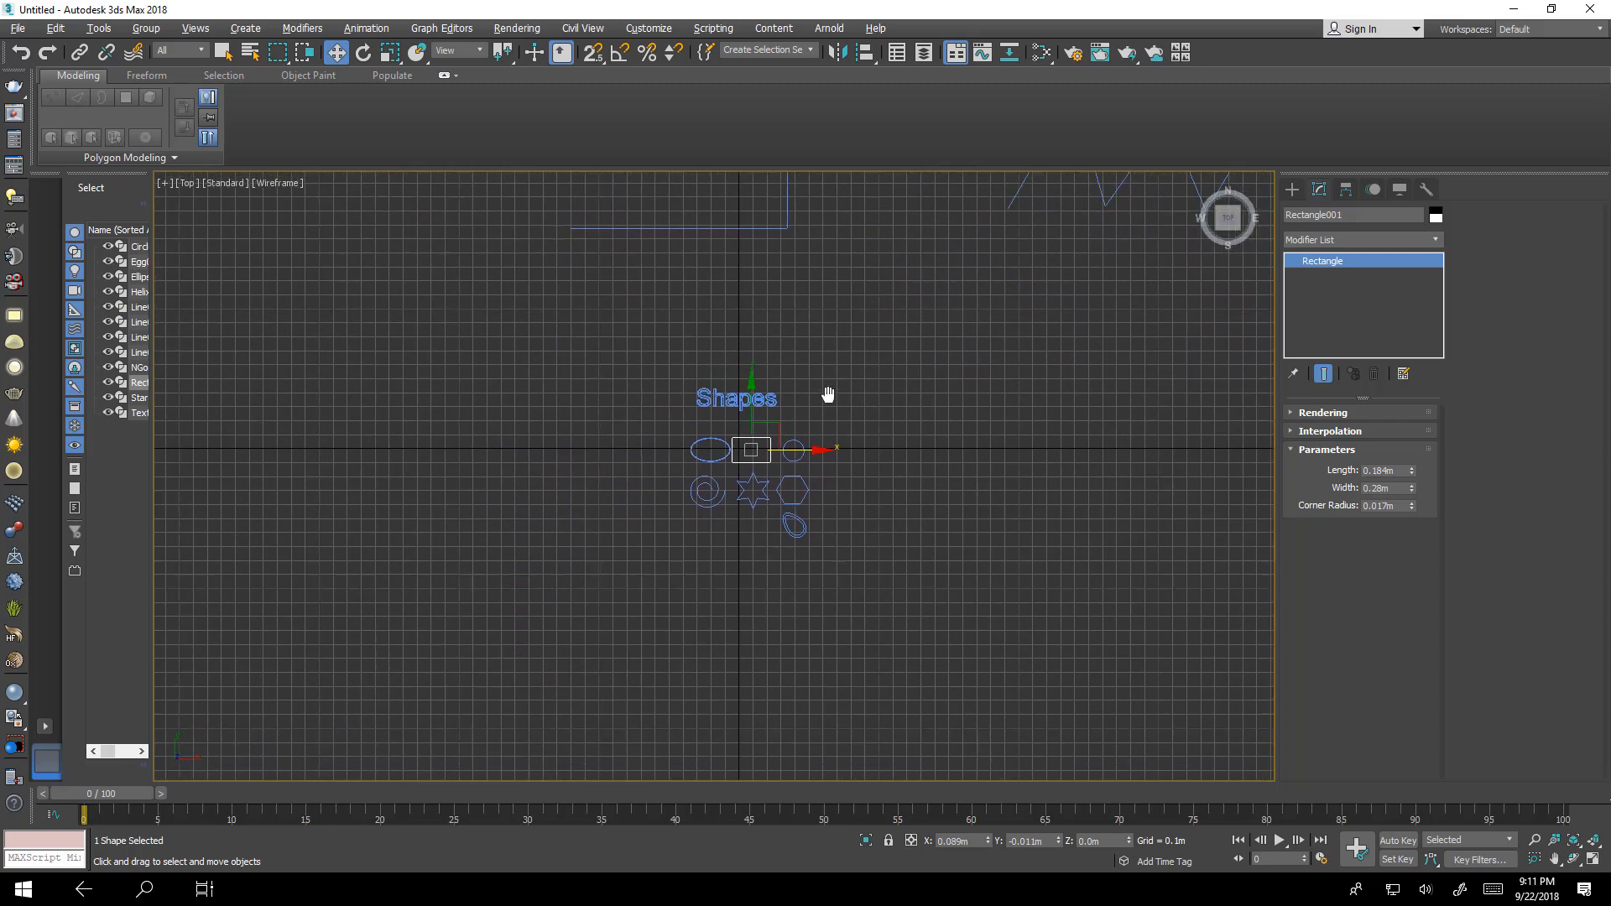
scroll(766, 453, "up", 10)
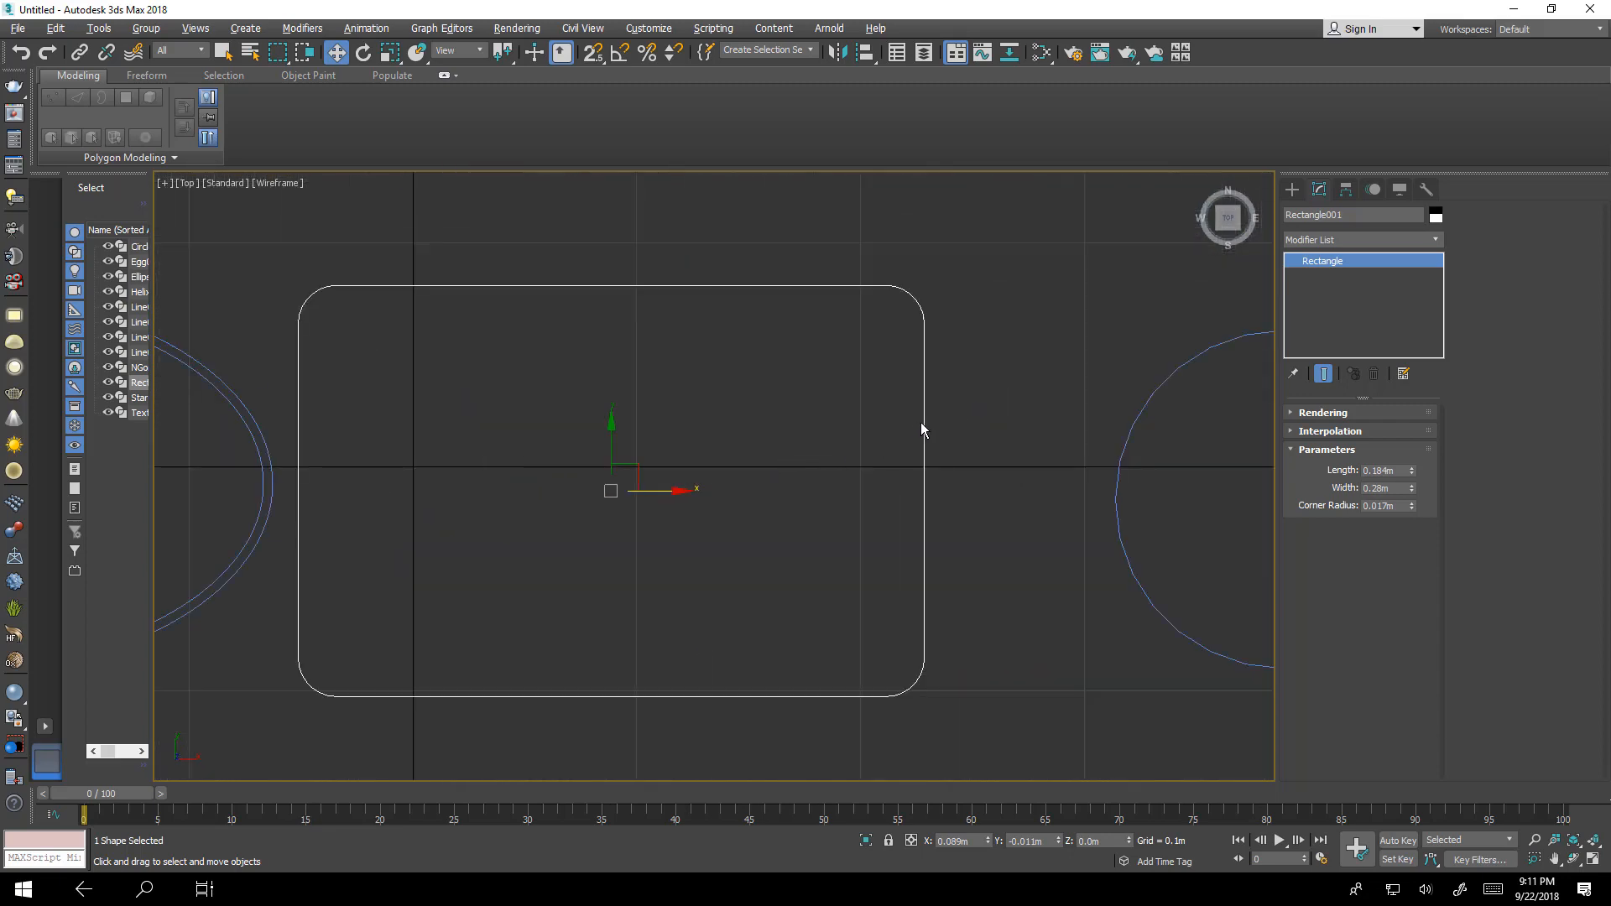
right_click(921, 430)
mouse_move(1041, 594)
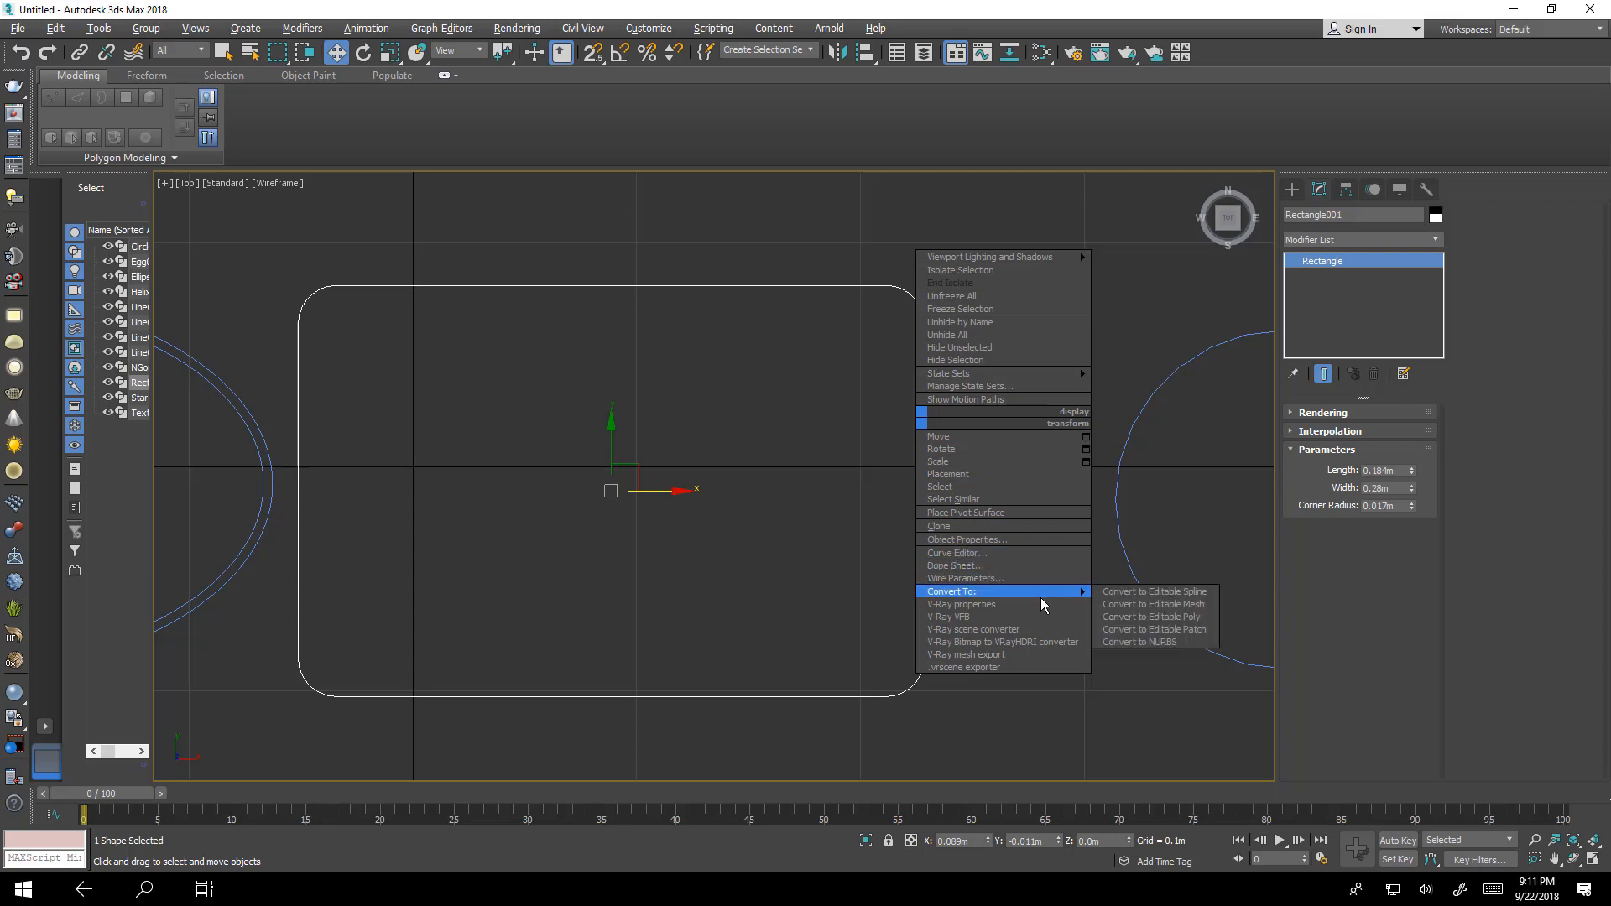
left_click(1188, 594)
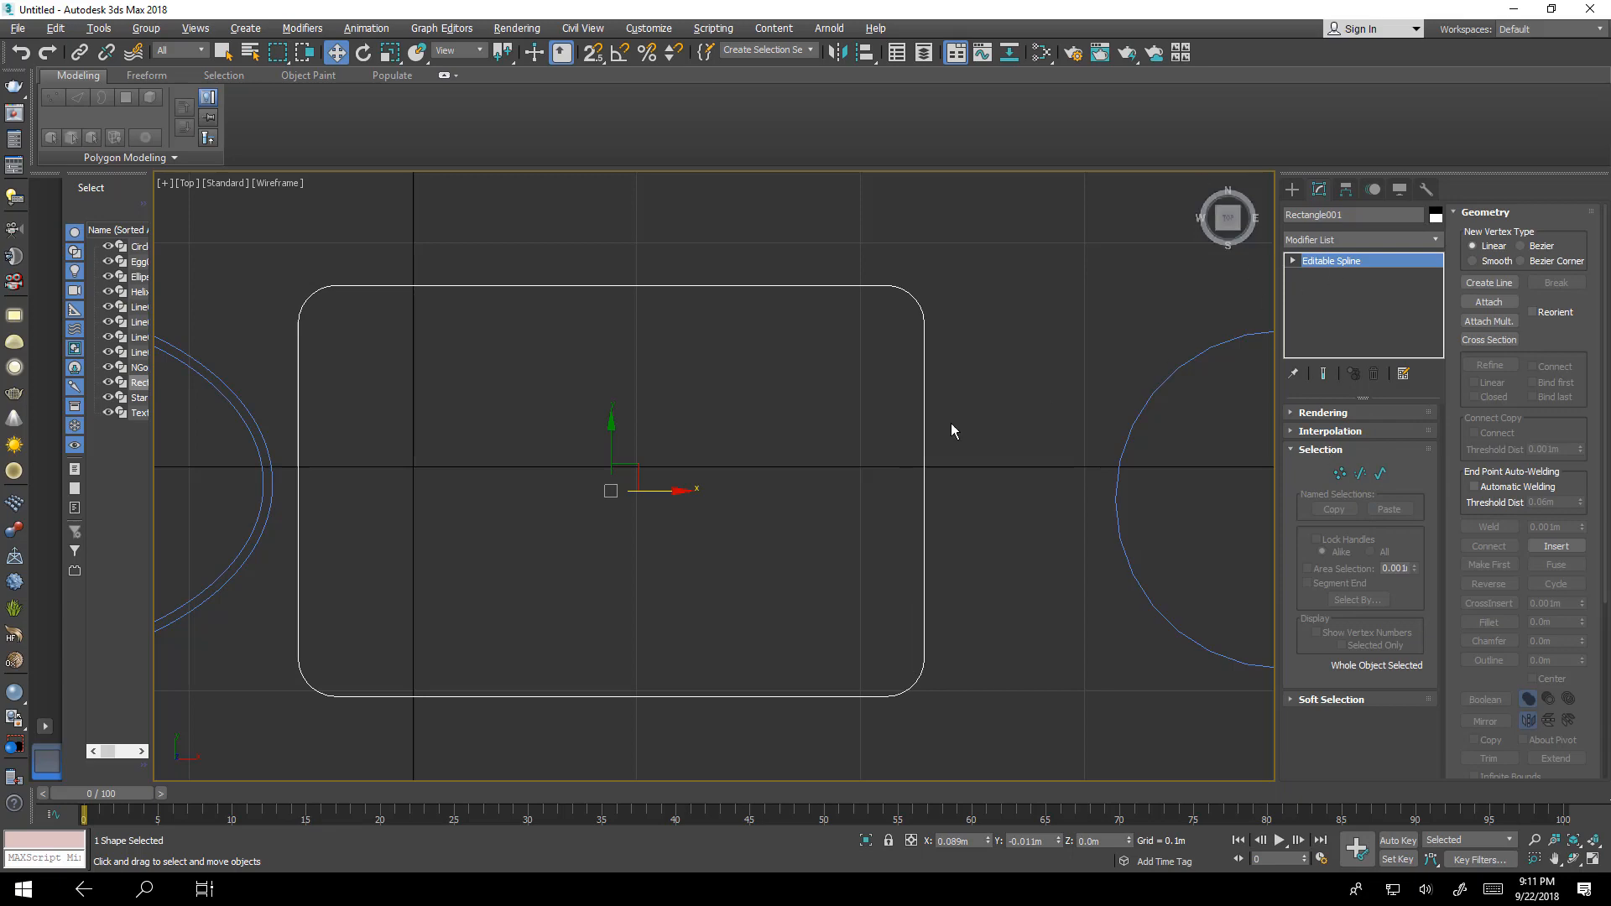
Apply the Edit Spline modifier to the hexagonal NGon.
scroll(772, 446, "down", 4)
middle_click_drag(929, 447, 736, 484)
scroll(959, 376, "down", 5)
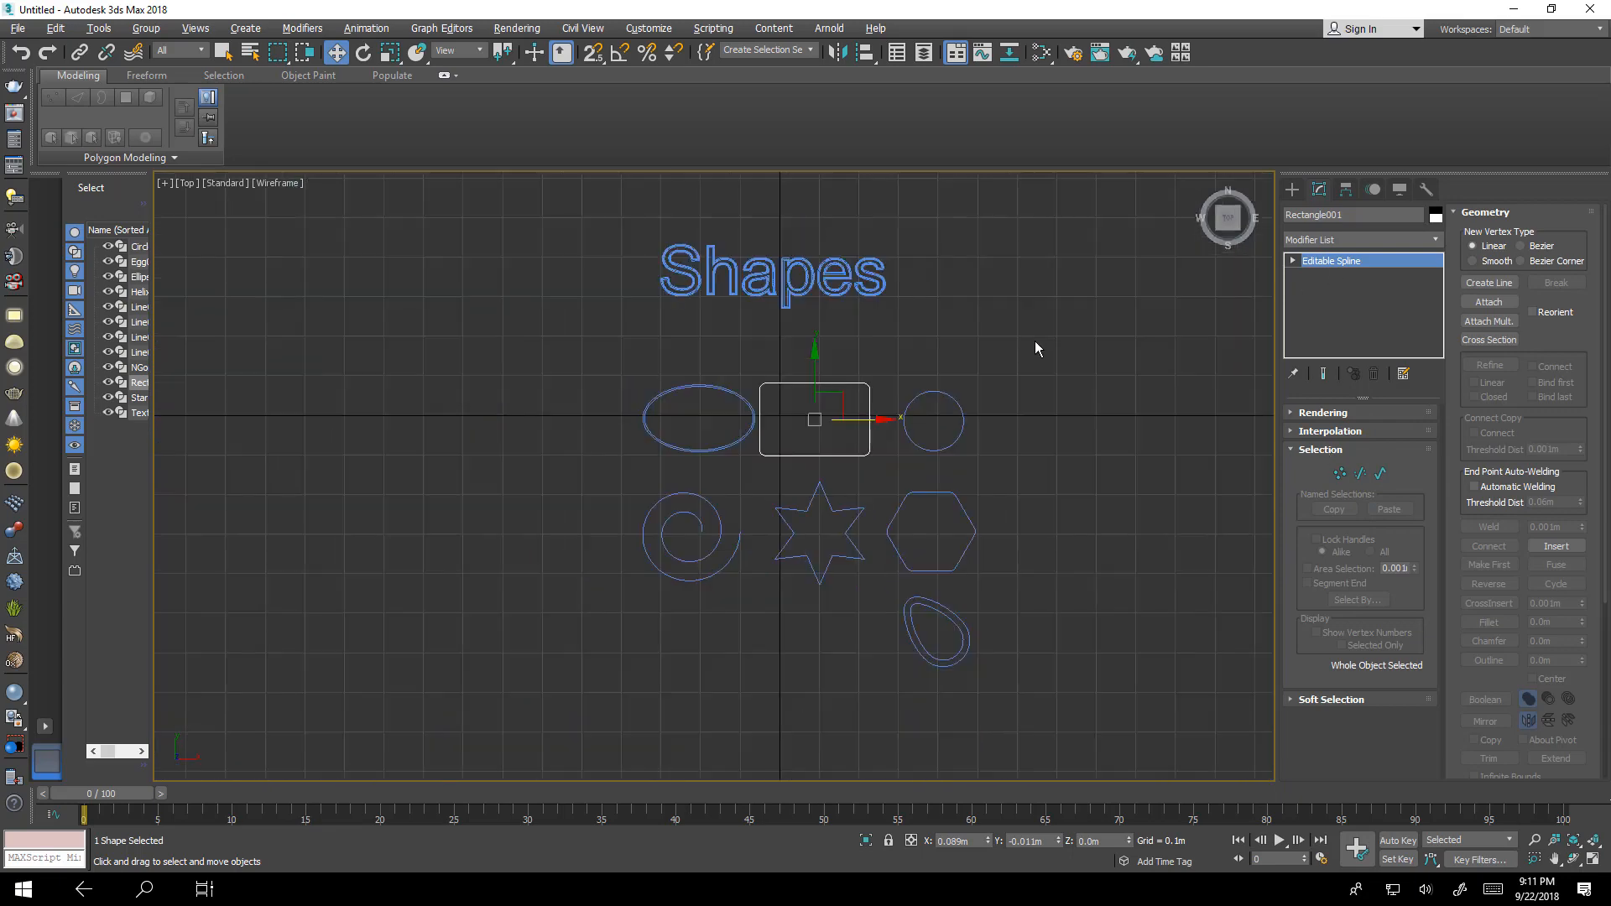
middle_click_drag(1035, 340, 824, 504)
scroll(748, 485, "down", 4)
scroll(706, 600, "up", 6)
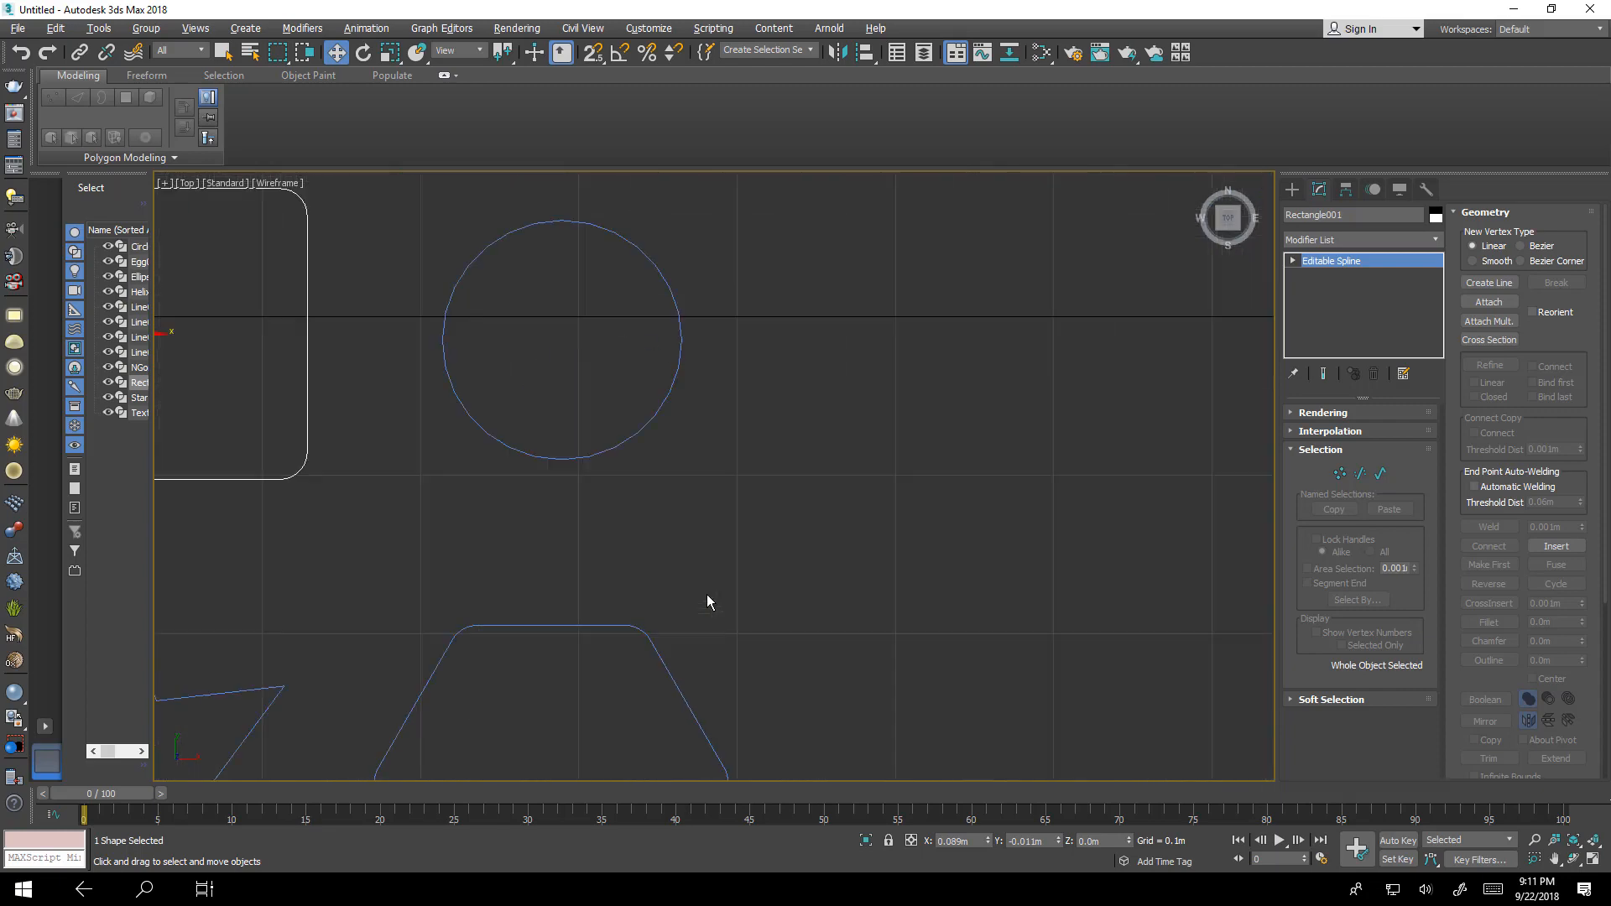
scroll(669, 424, "down", 5)
left_click(678, 597)
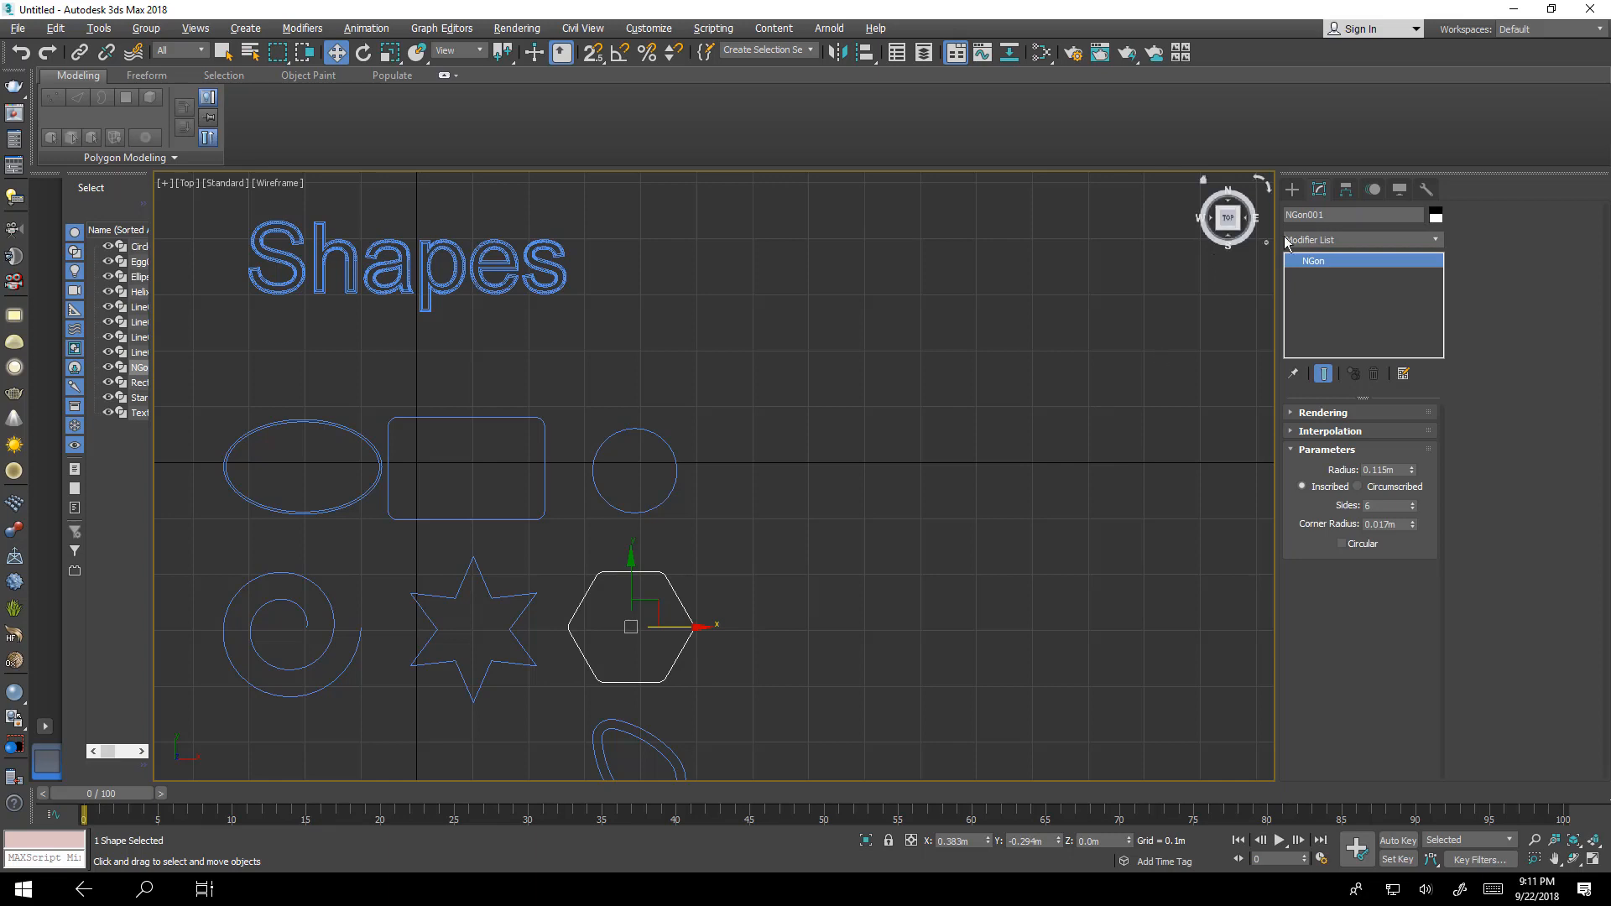
left_click(1379, 238)
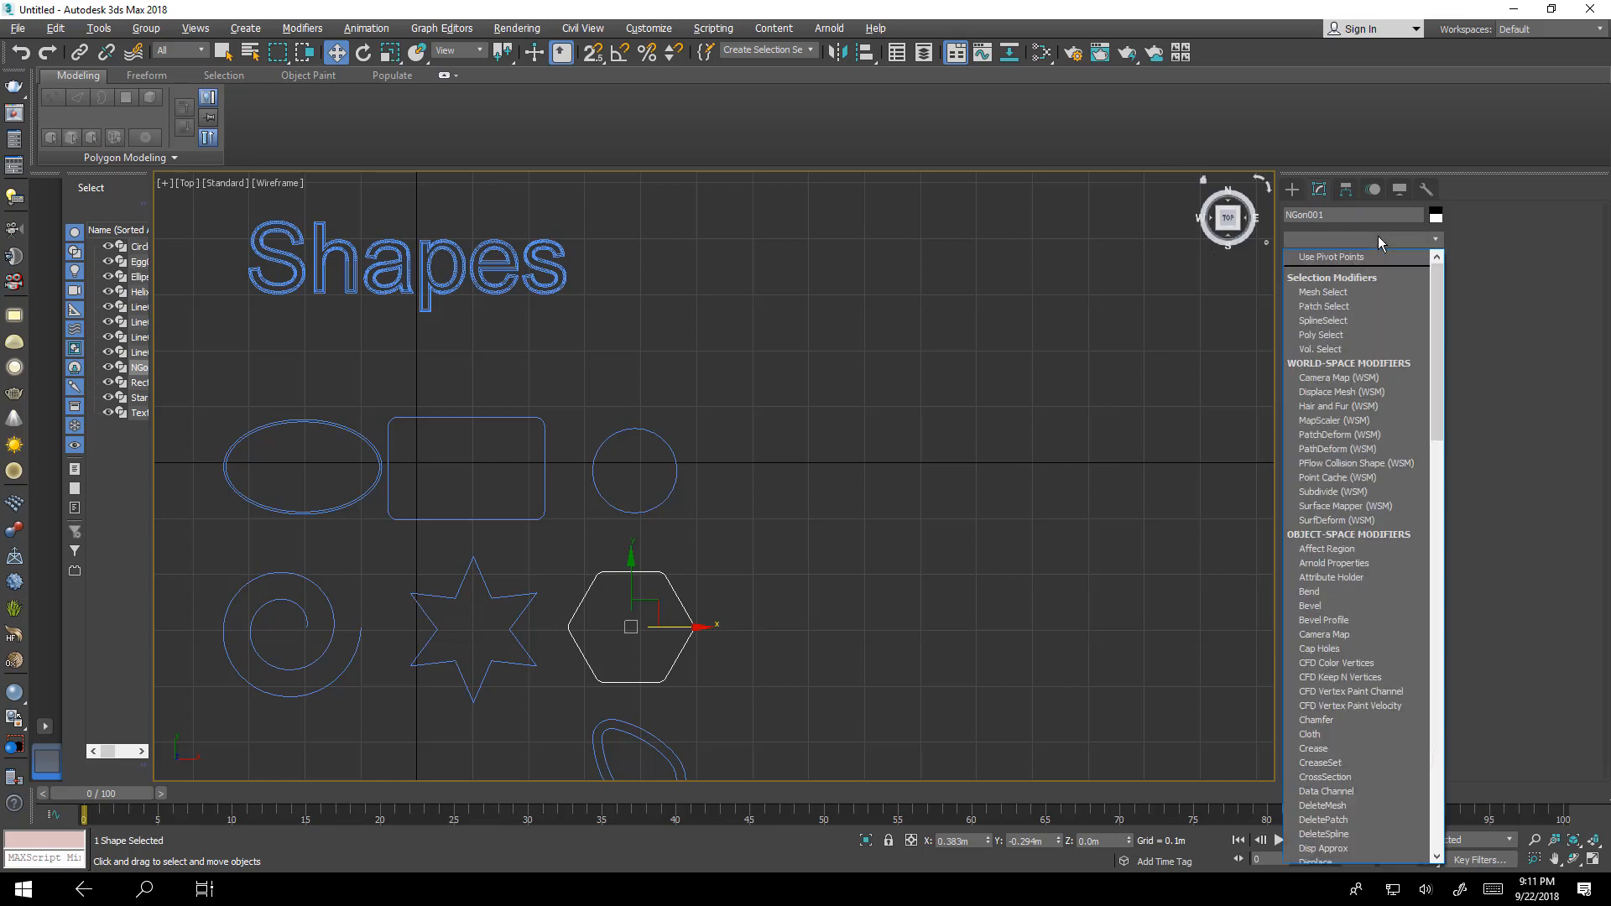
key("e")
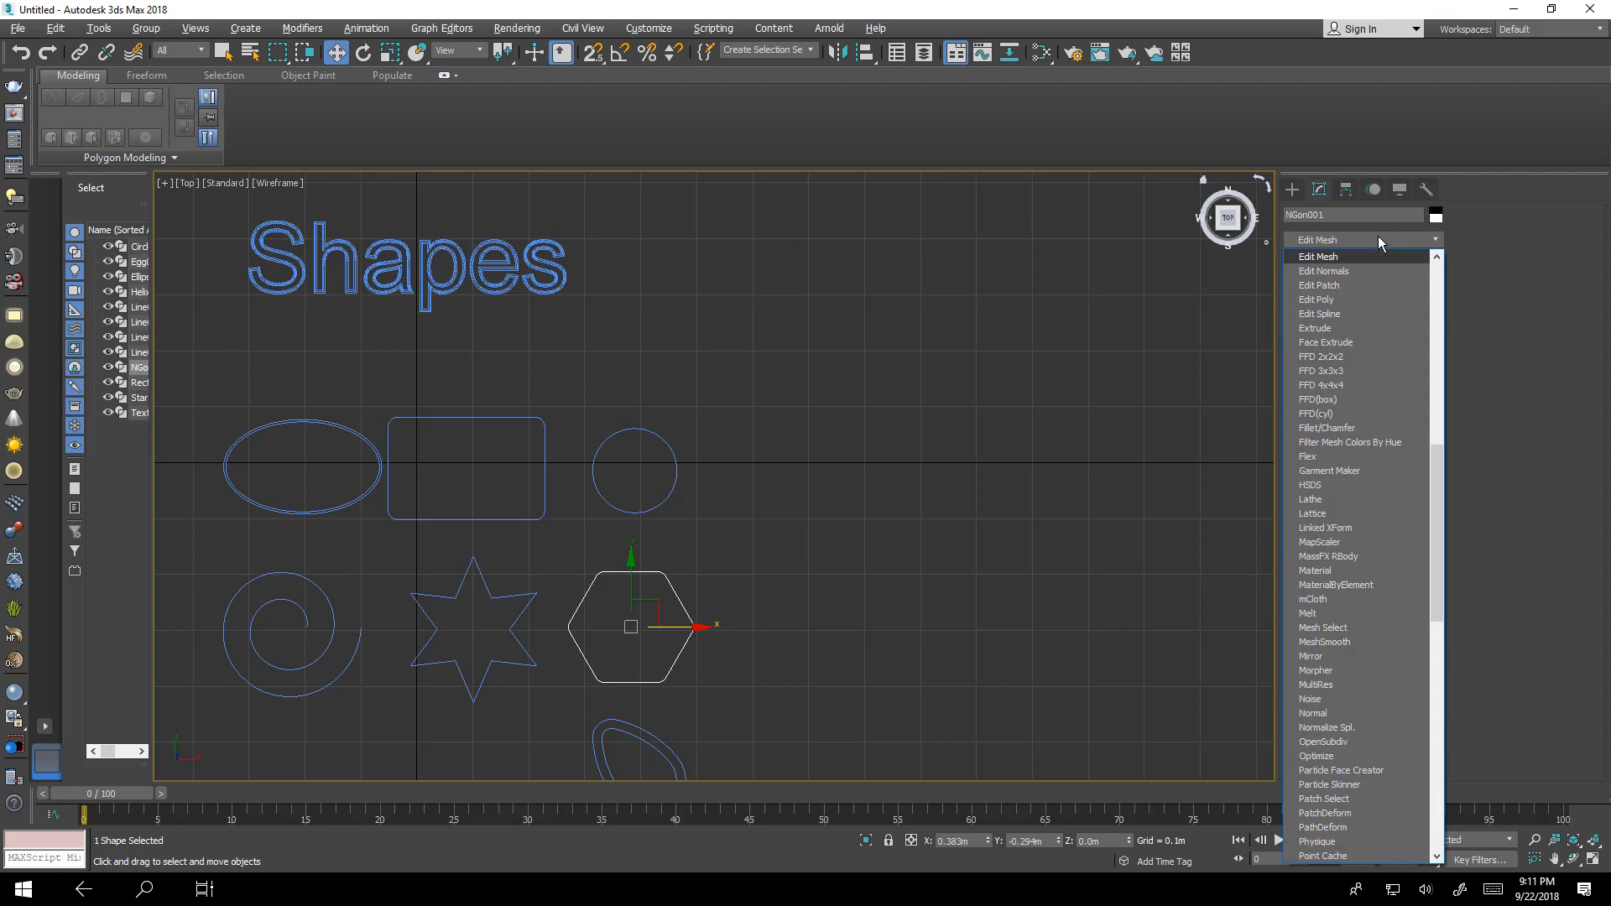
left_click(1336, 312)
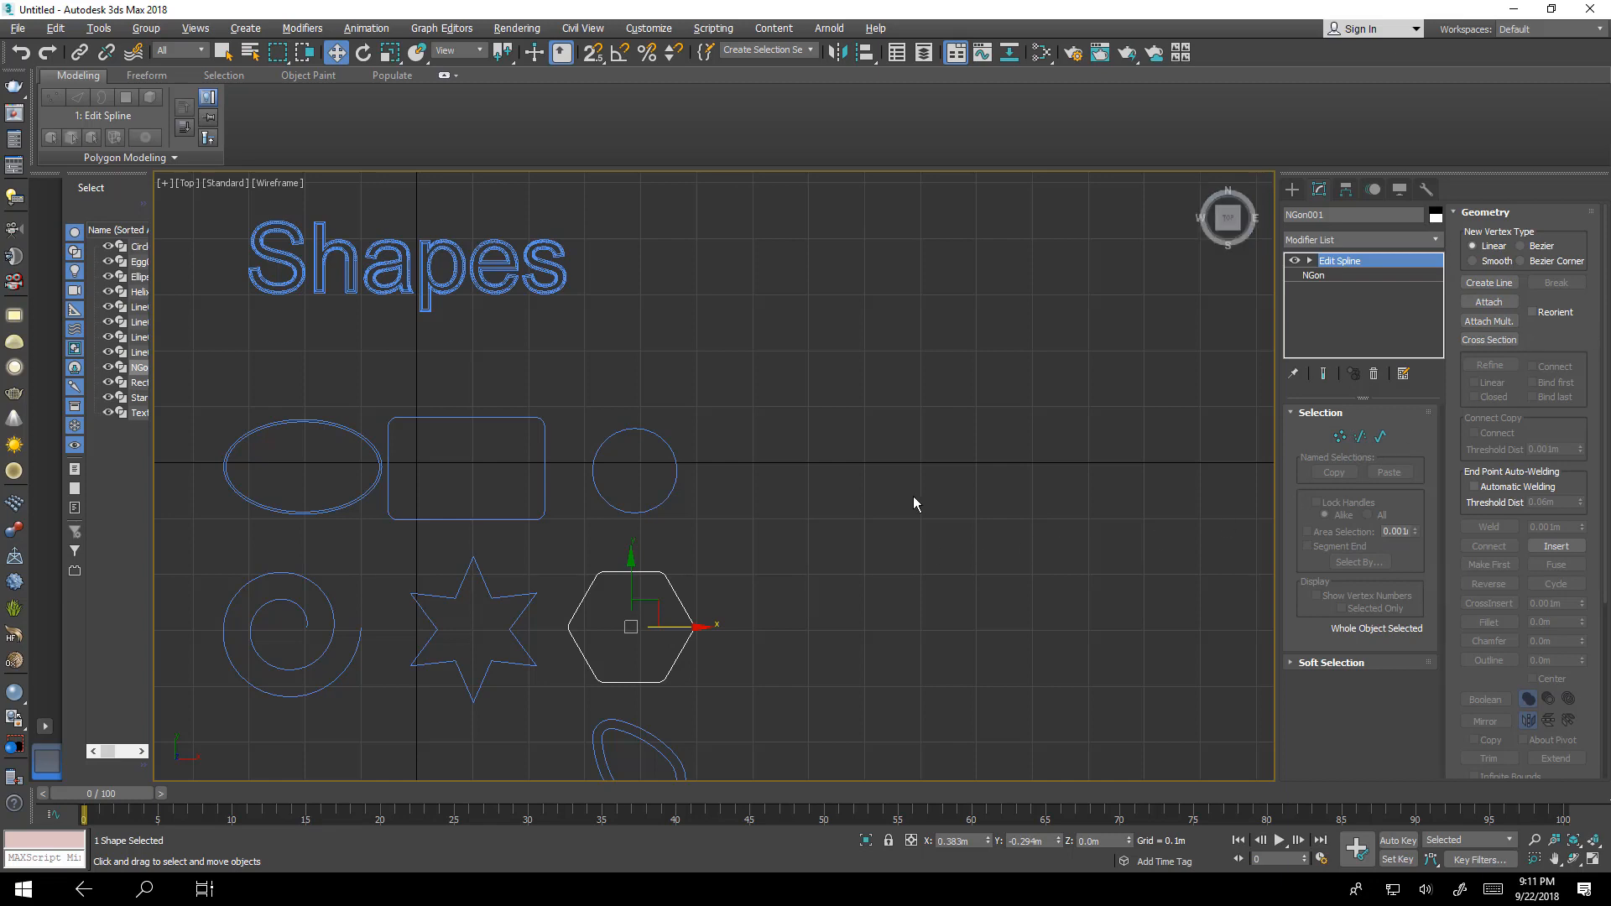
scroll(775, 521, "down", 5)
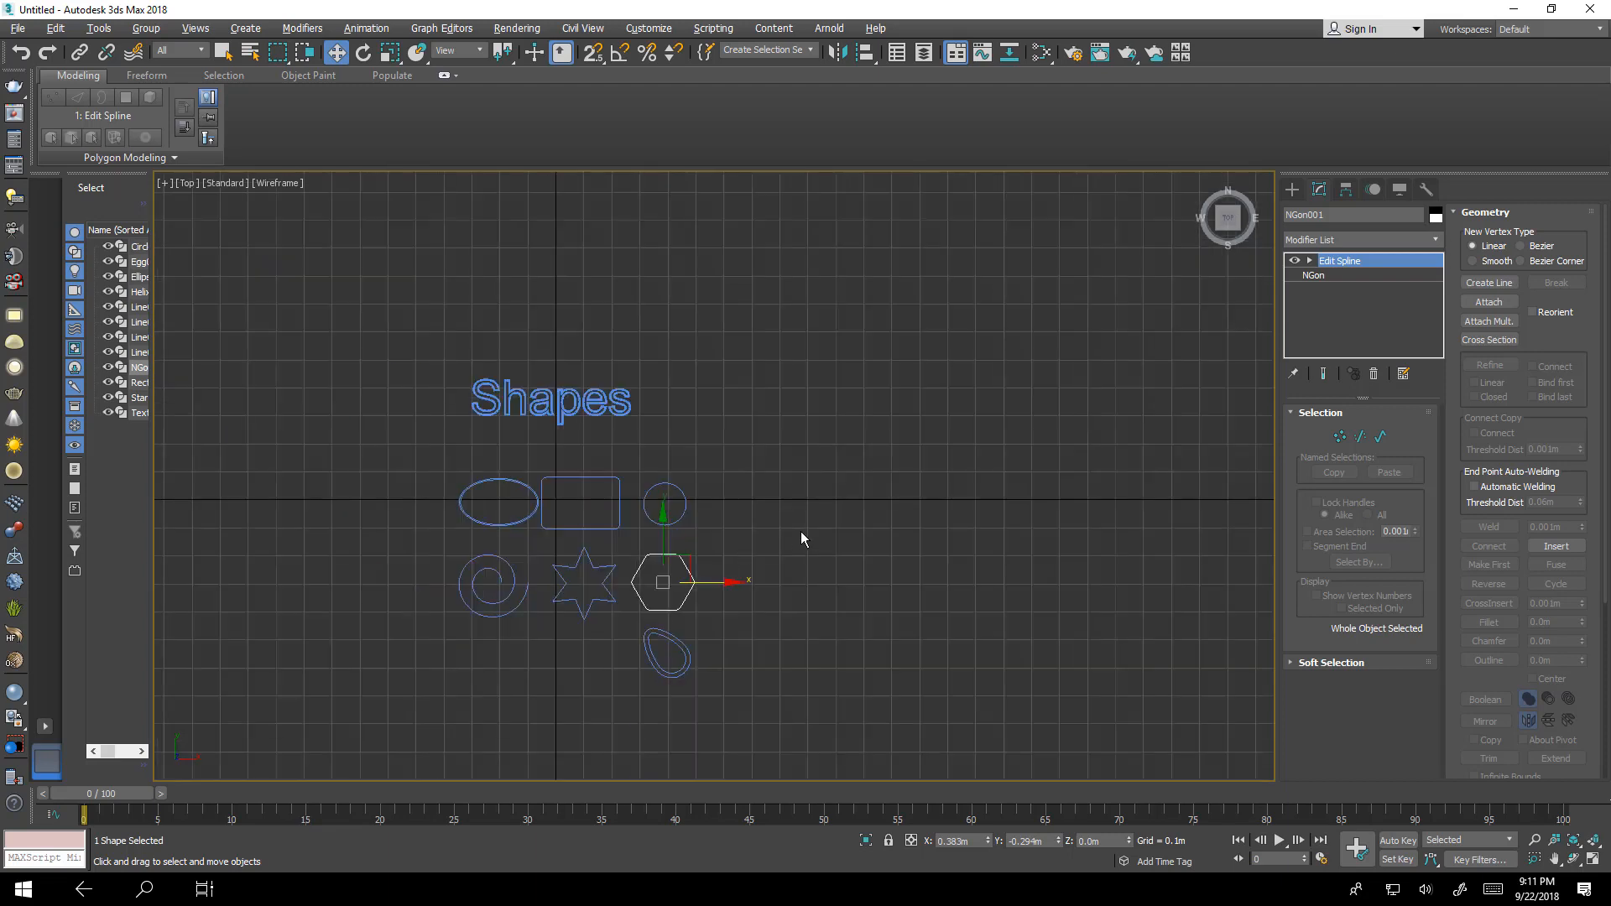
middle_click_drag(1104, 426, 1018, 464)
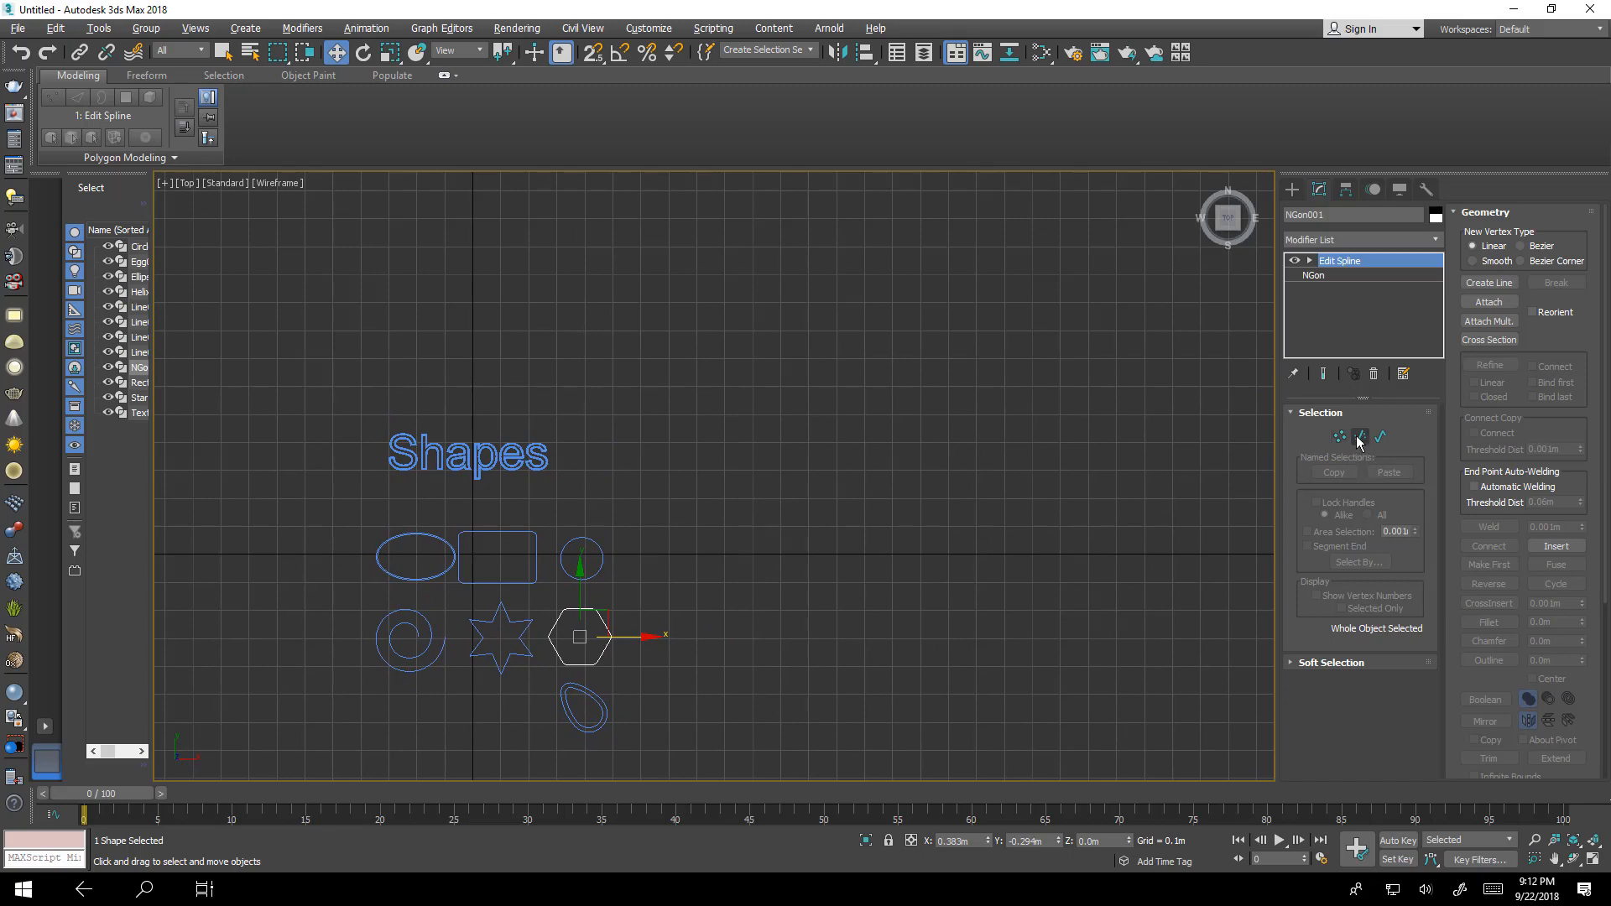
Select the L-shaped line above the Shapes text.
scroll(783, 513, "down", 5)
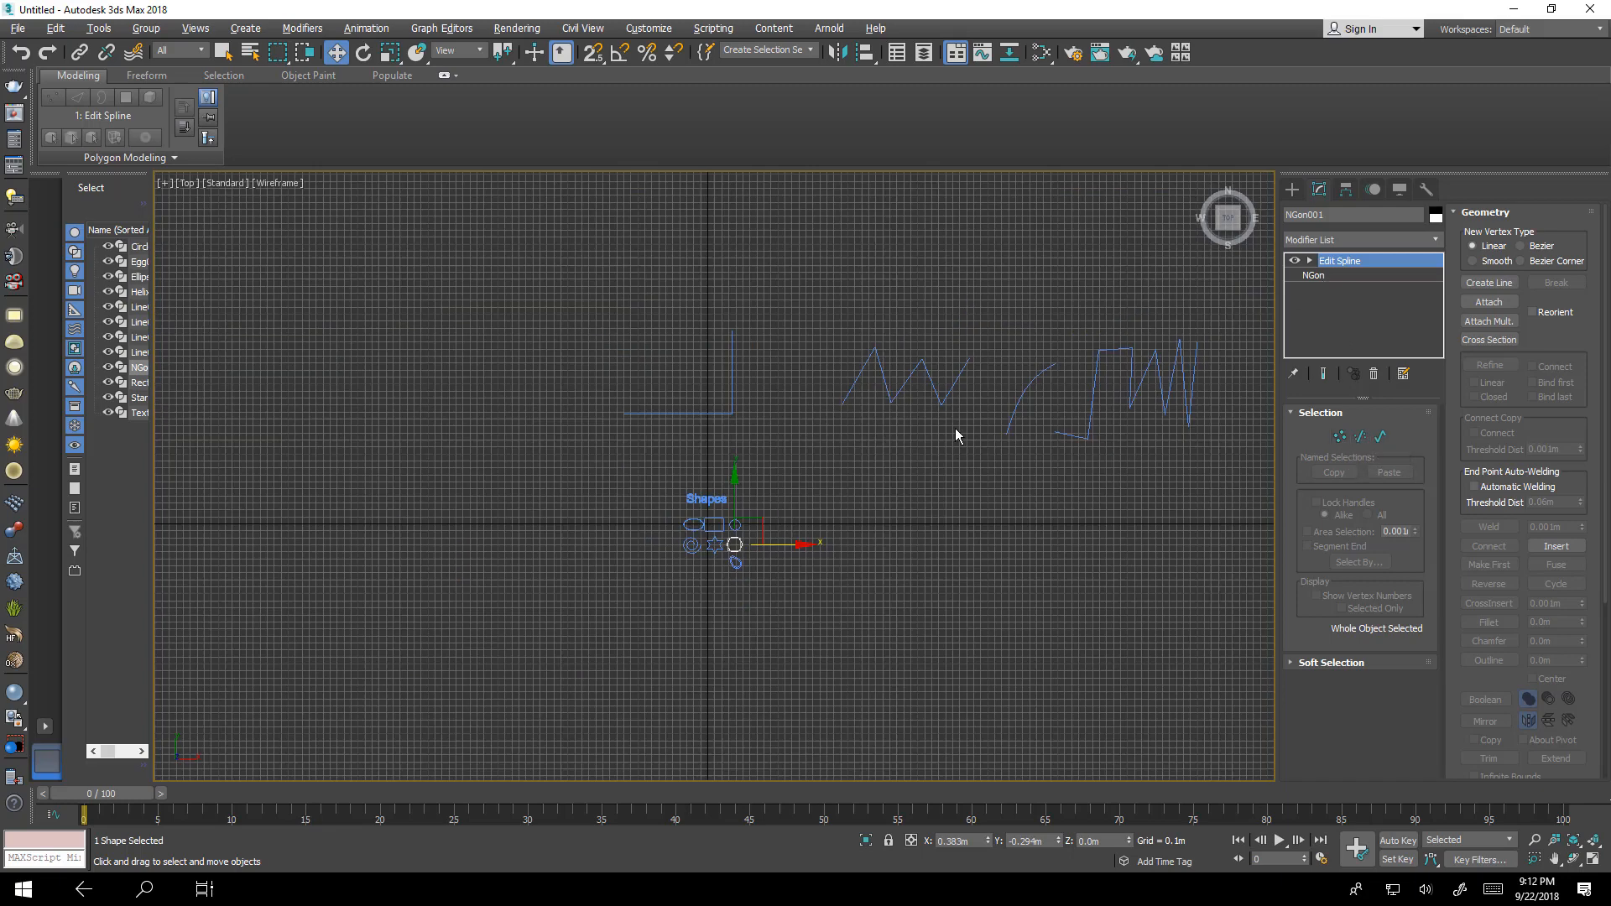
middle_click_drag(956, 435, 958, 496)
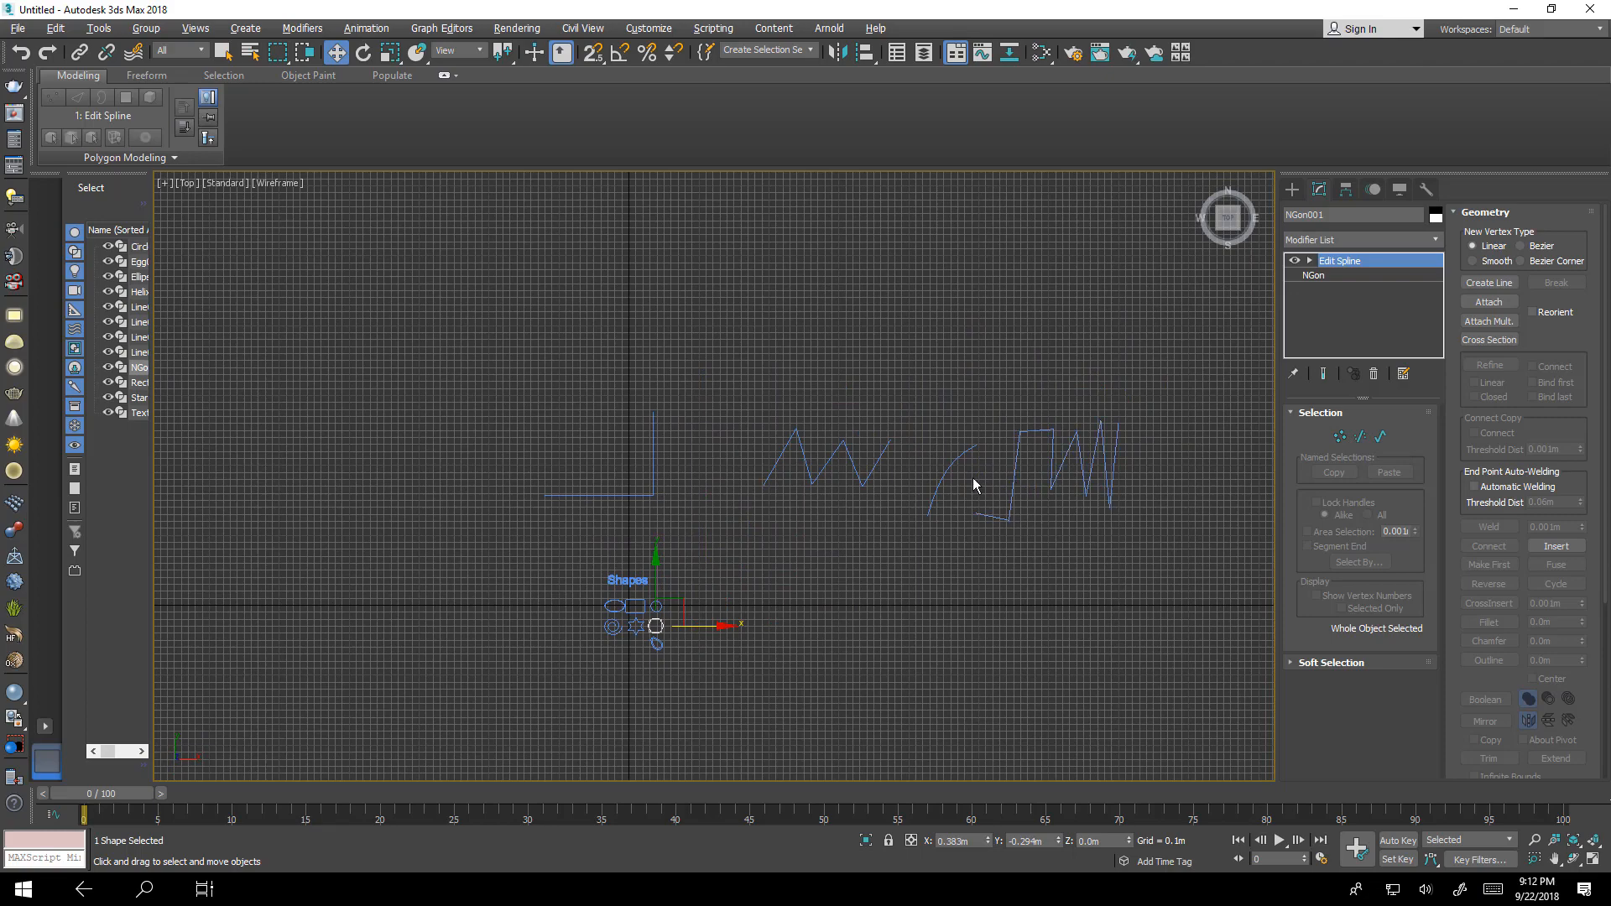
left_click(655, 482)
scroll(671, 495, "up", 6)
middle_click_drag(678, 508, 978, 563)
scroll(998, 486, "up", 2)
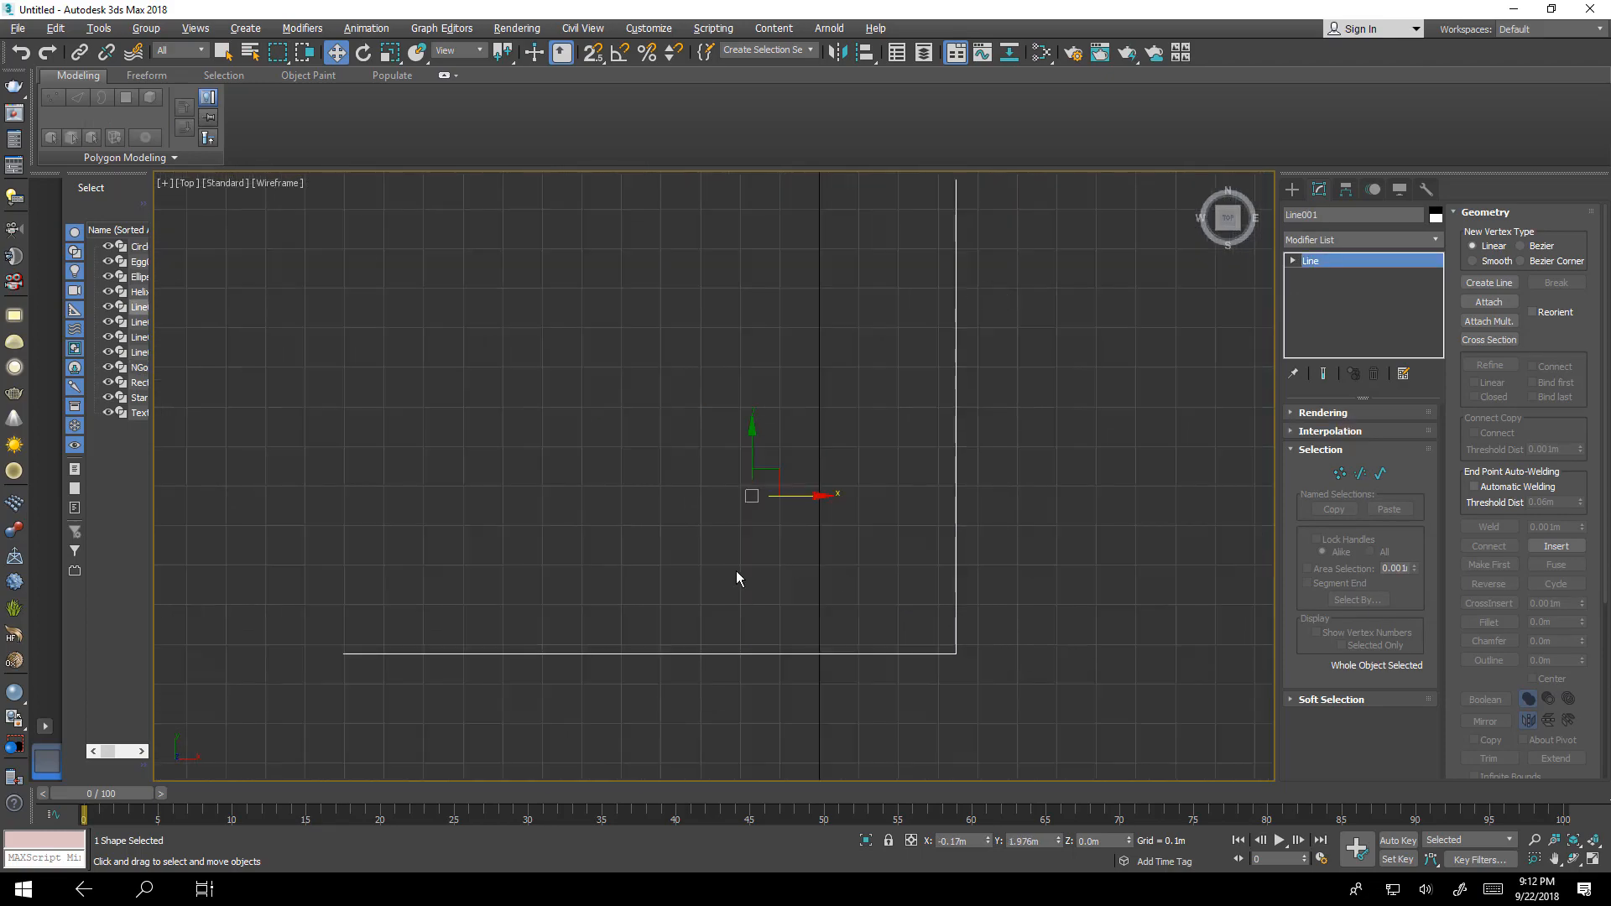
Enter the L-shaped line's Vertex level and select its upper end, lower-left end and corner vertices one after another.
left_click(1340, 475)
left_click(1340, 475)
middle_click_drag(1093, 301, 1095, 354)
left_click(957, 233)
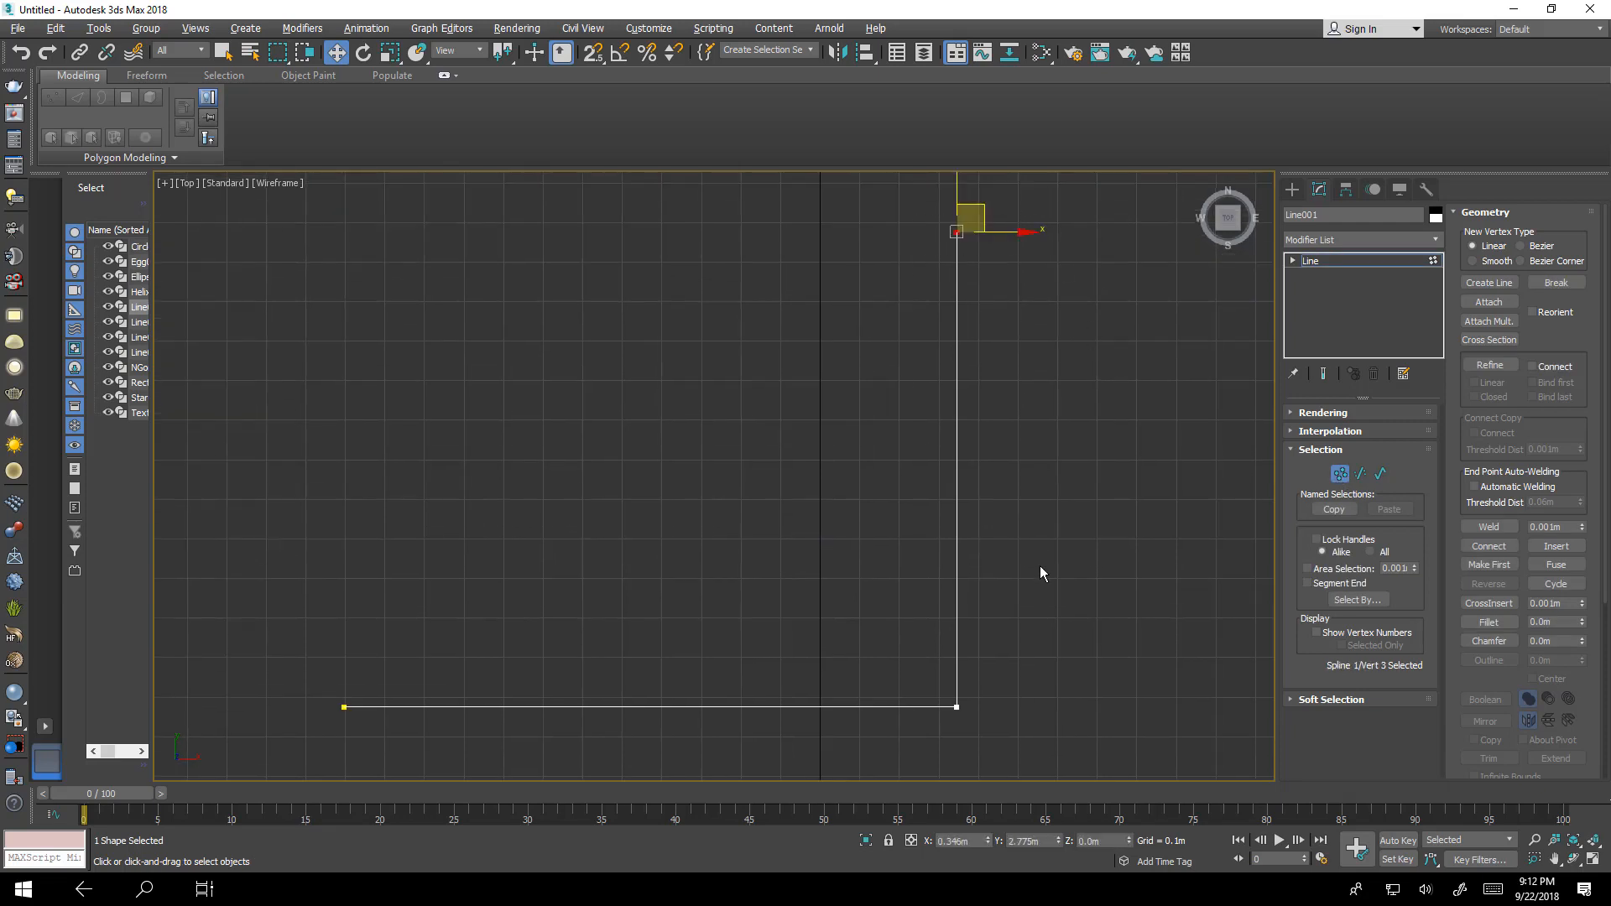
left_click_drag(919, 737, 920, 738)
left_click_drag(356, 676, 334, 720)
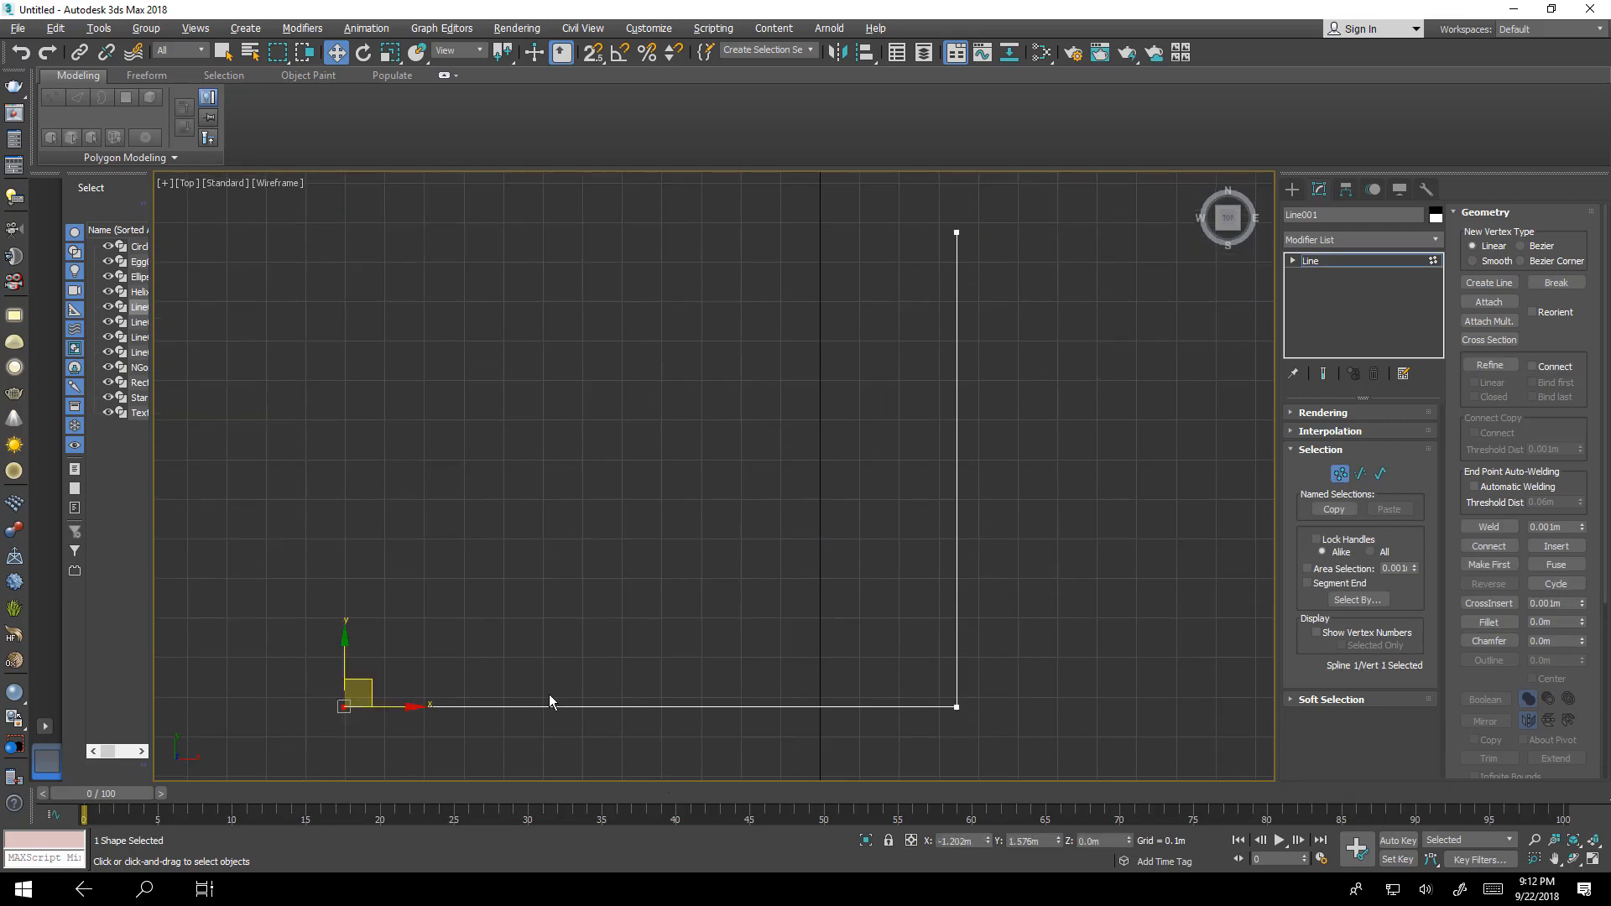
left_click(957, 707)
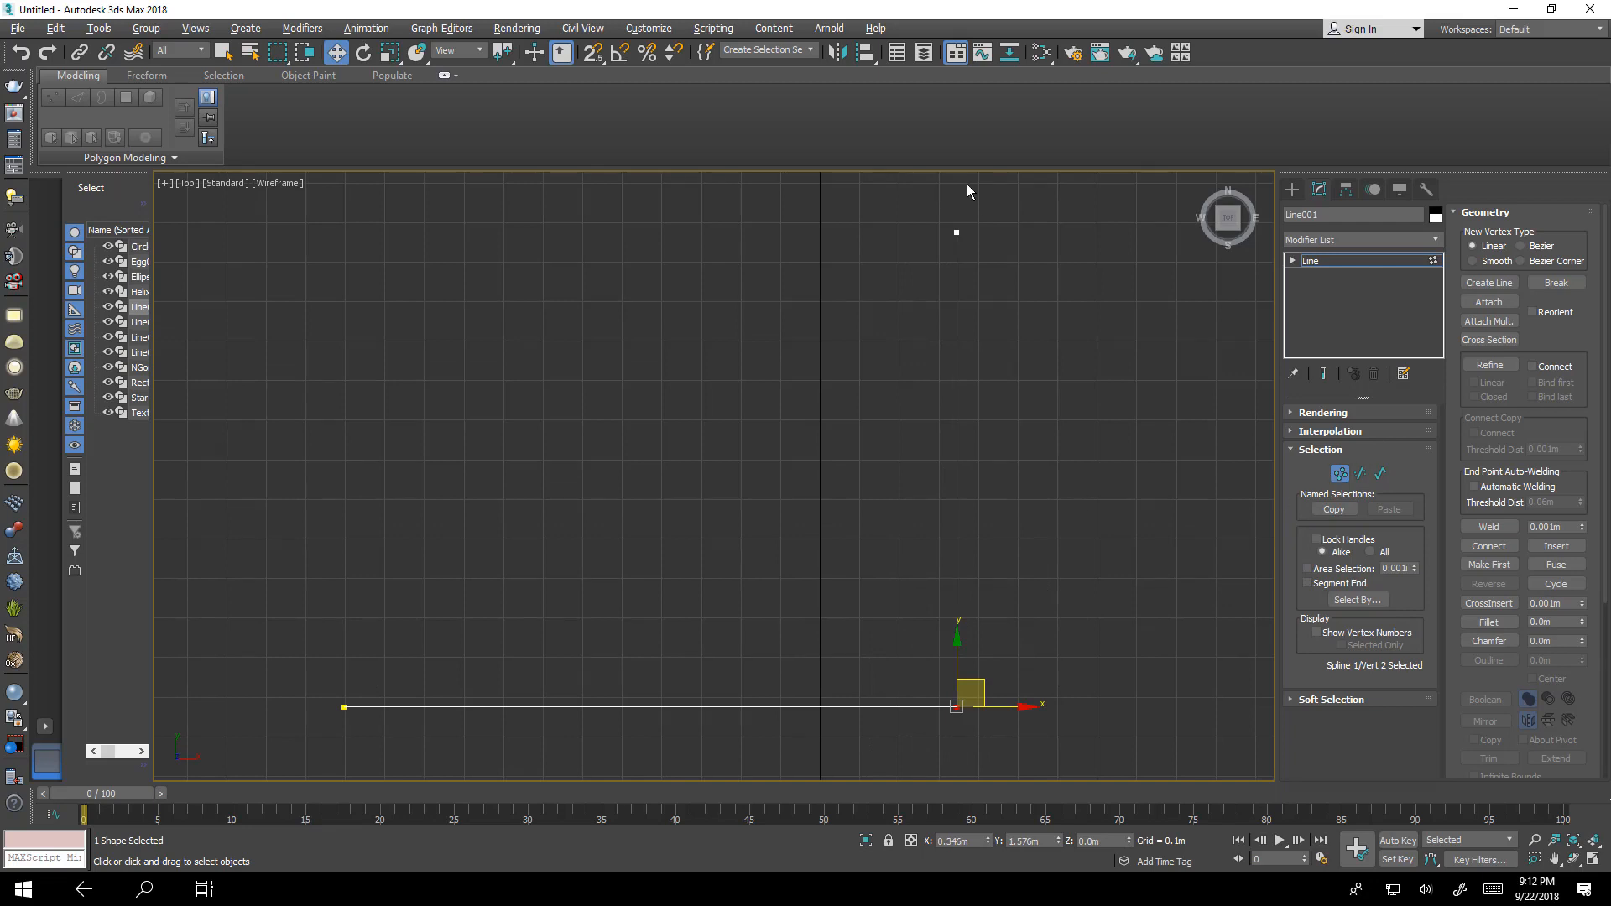
Switch the L-shaped line to Segment level and select its vertical segment and its horizontal segment in turn.
left_click(1360, 474)
left_click_drag(1007, 505, 831, 559)
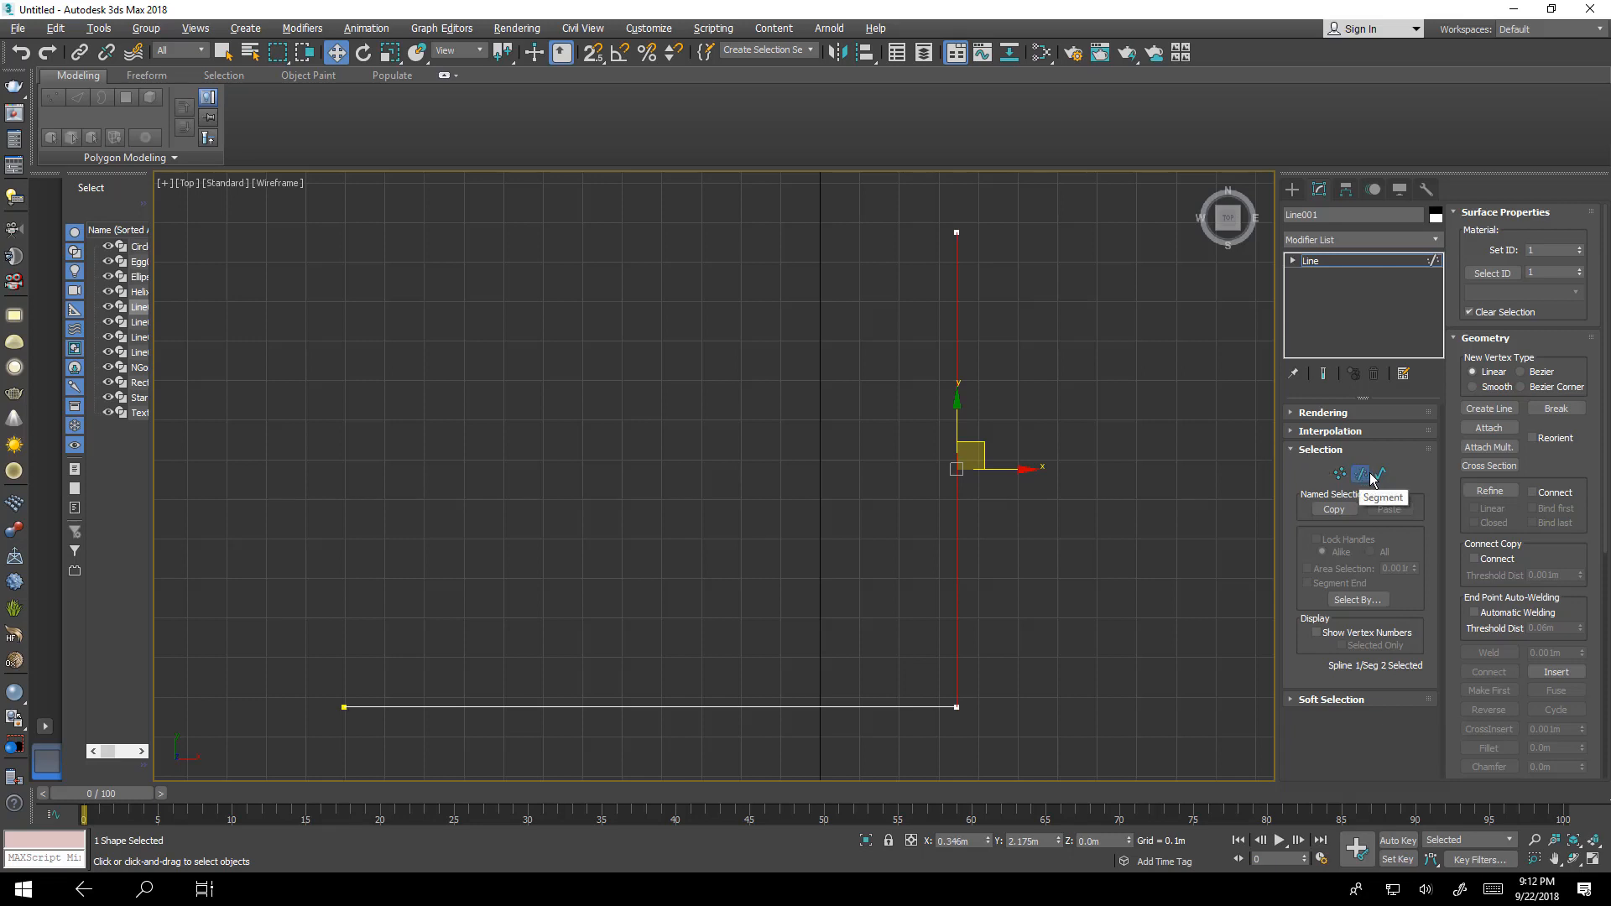
left_click_drag(933, 652, 831, 744)
Select the whole L-shaped line at Spline level, and return to the object's top level.
key("3")
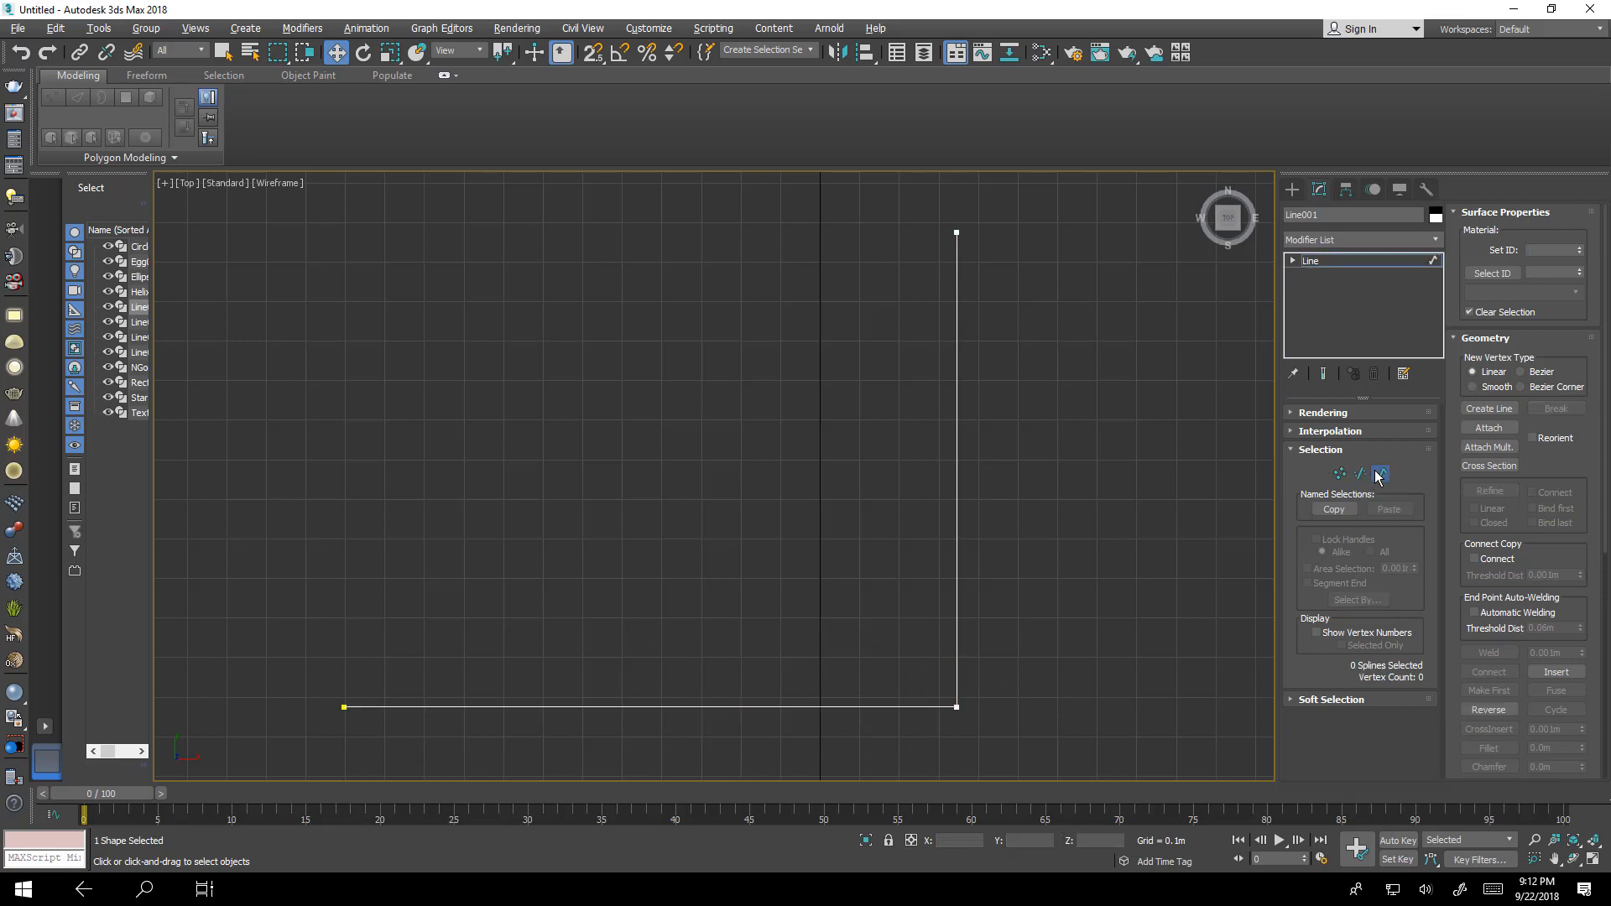
left_click_drag(1079, 504, 955, 598)
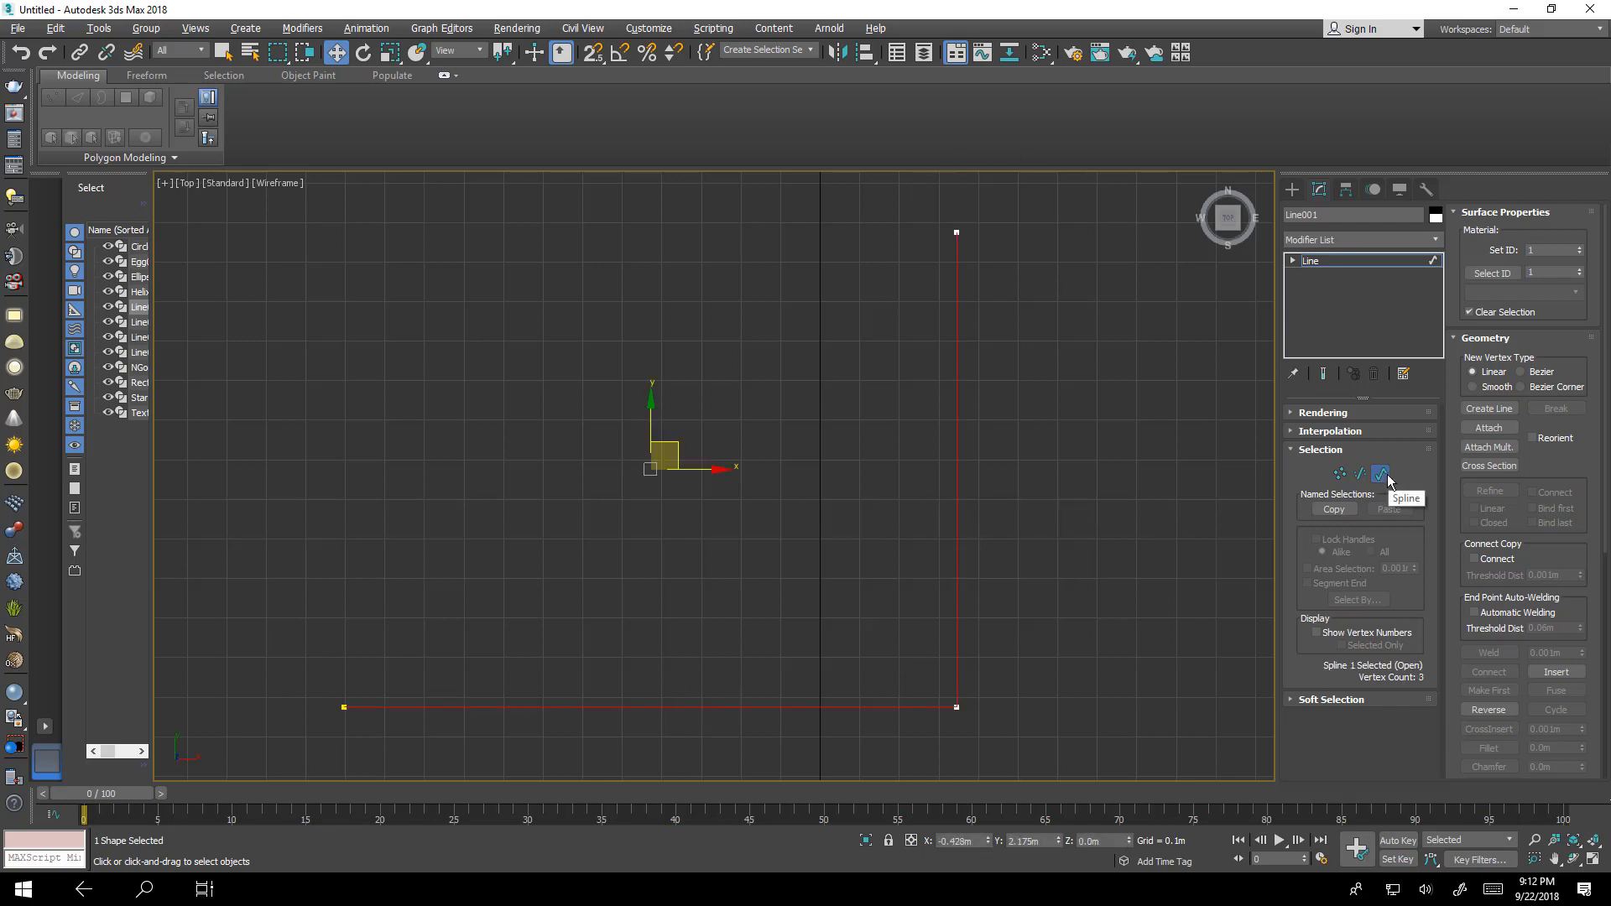
left_click(1340, 474)
key("3")
left_click(1337, 474)
left_click(1339, 475)
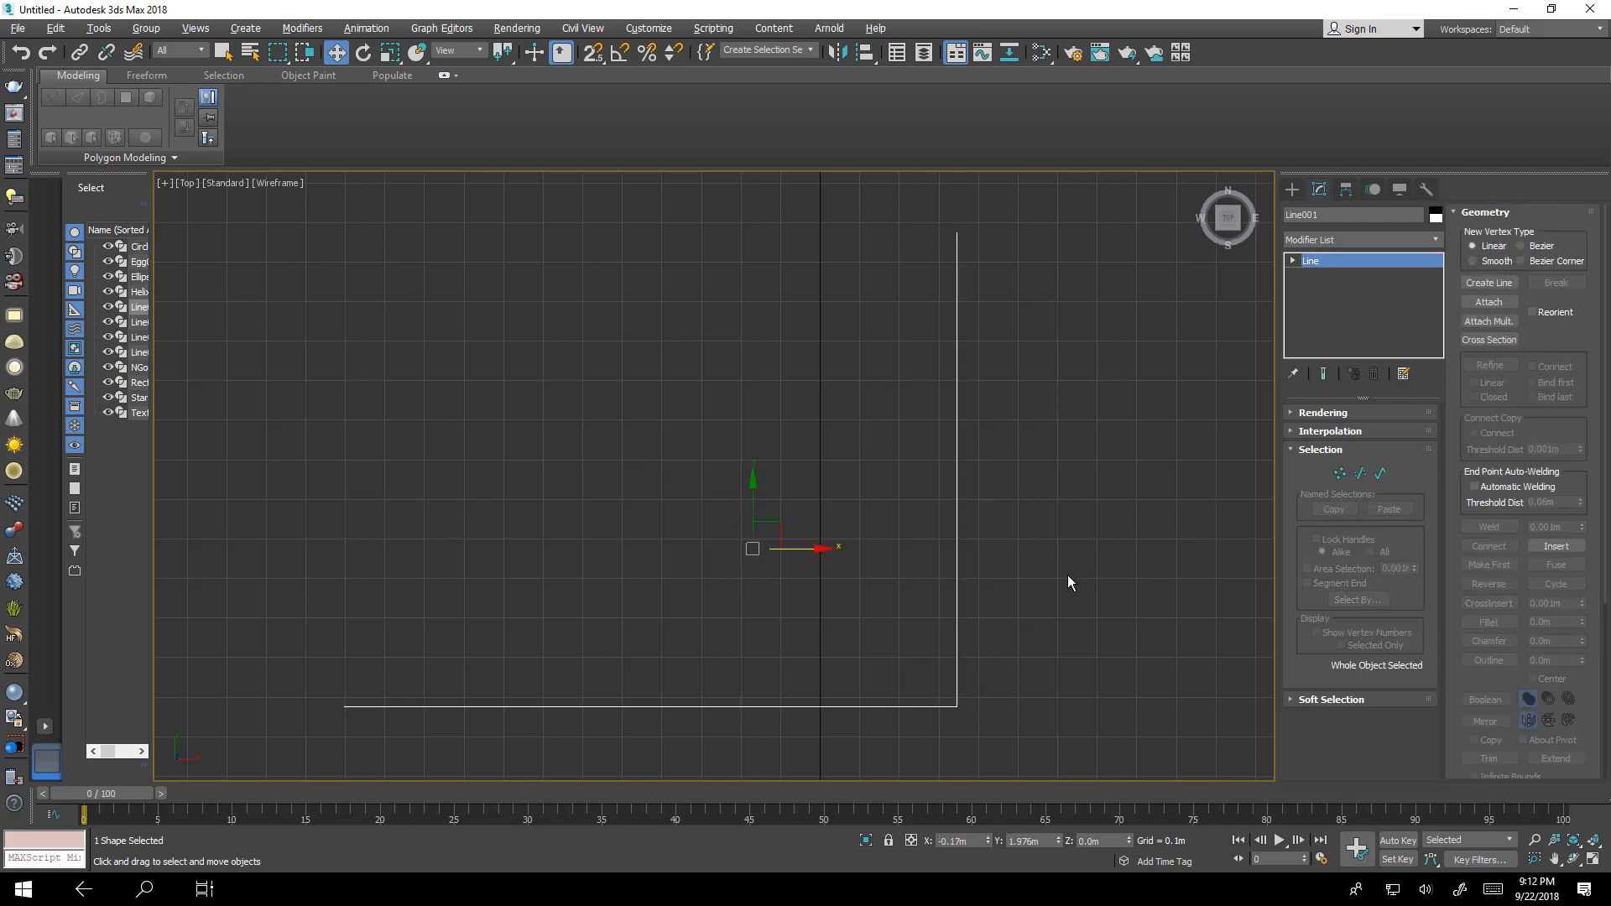
Select the five-point zigzag line beside the L-shaped line and enter its Vertex level.
middle_click_drag(1068, 576, 781, 572)
scroll(906, 519, "down", 3)
scroll(957, 561, "down", 2)
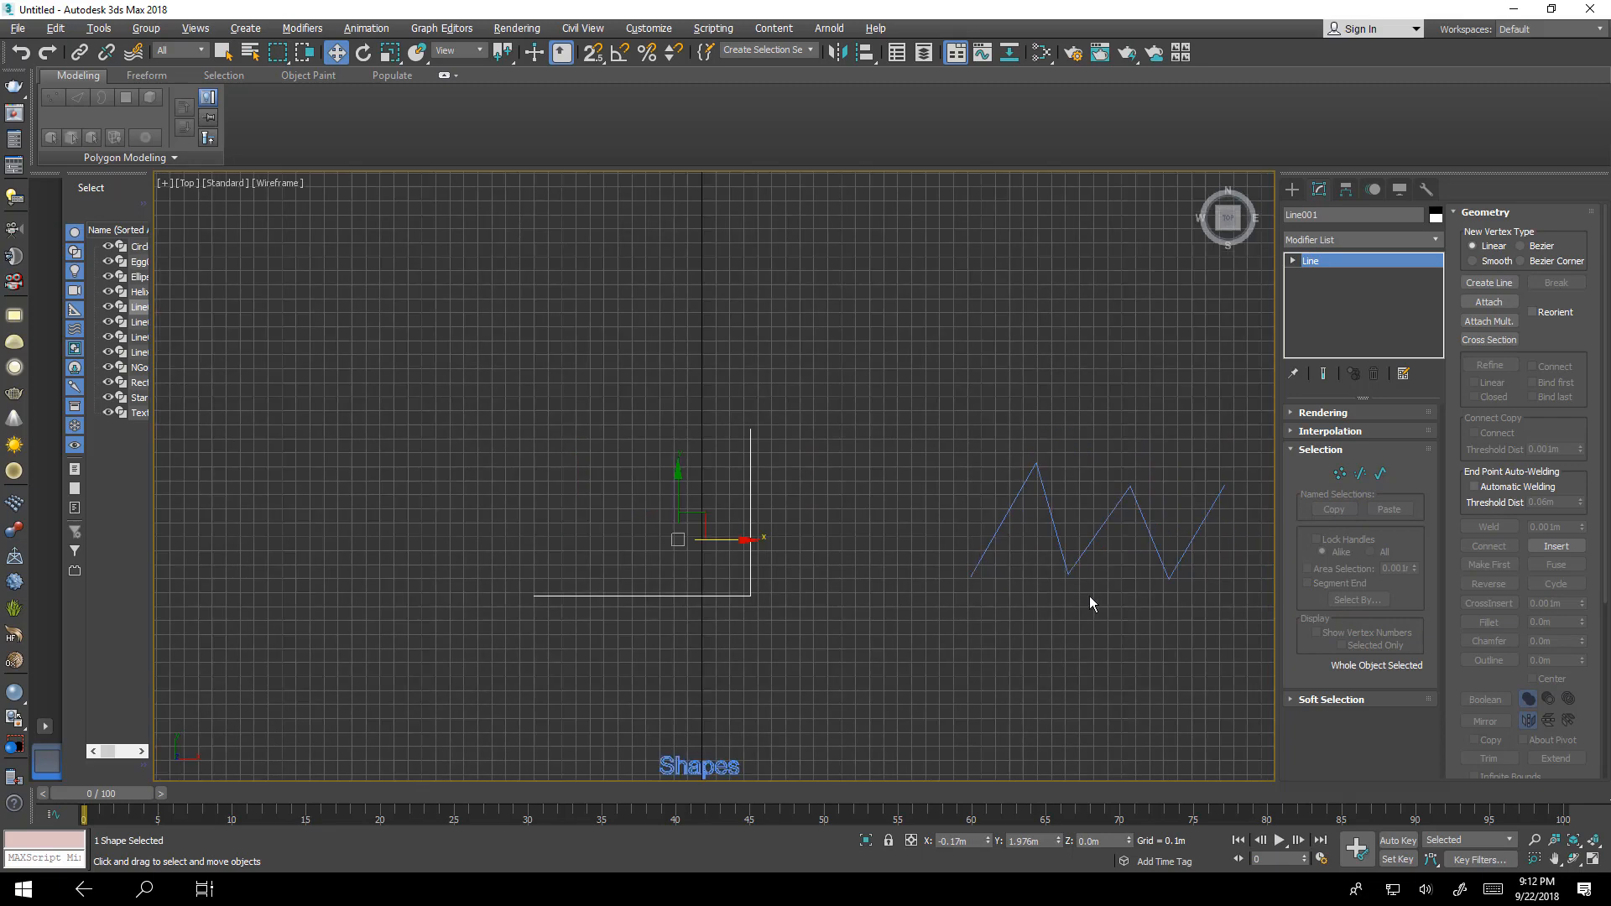
middle_click_drag(1091, 600, 943, 546)
scroll(953, 532, "down", 2)
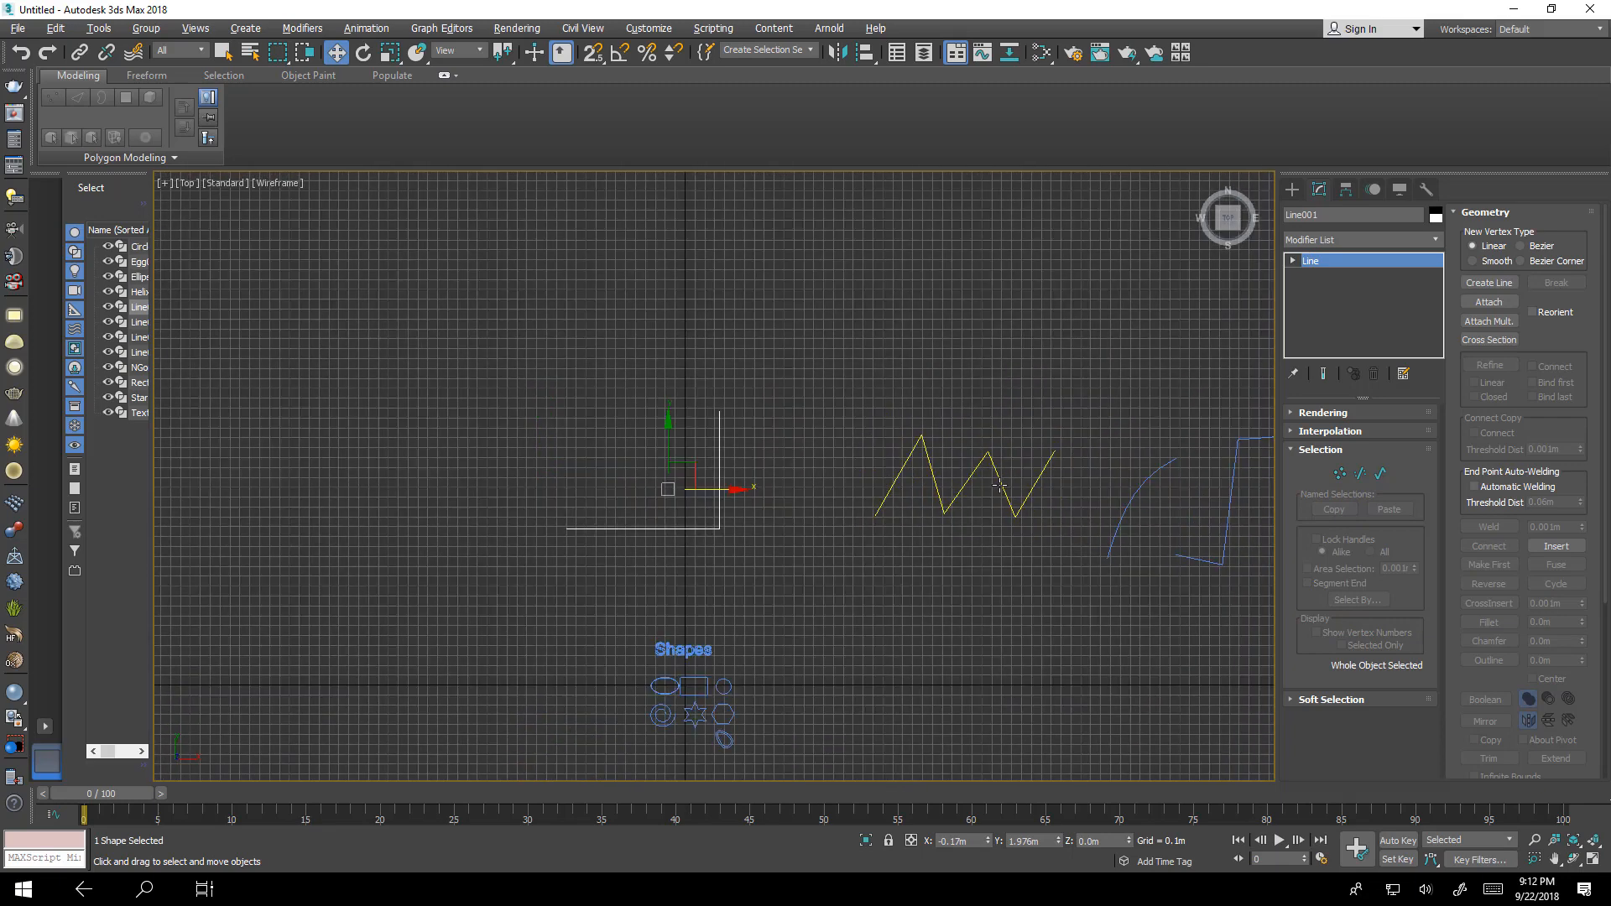
middle_click_drag(849, 512, 741, 482)
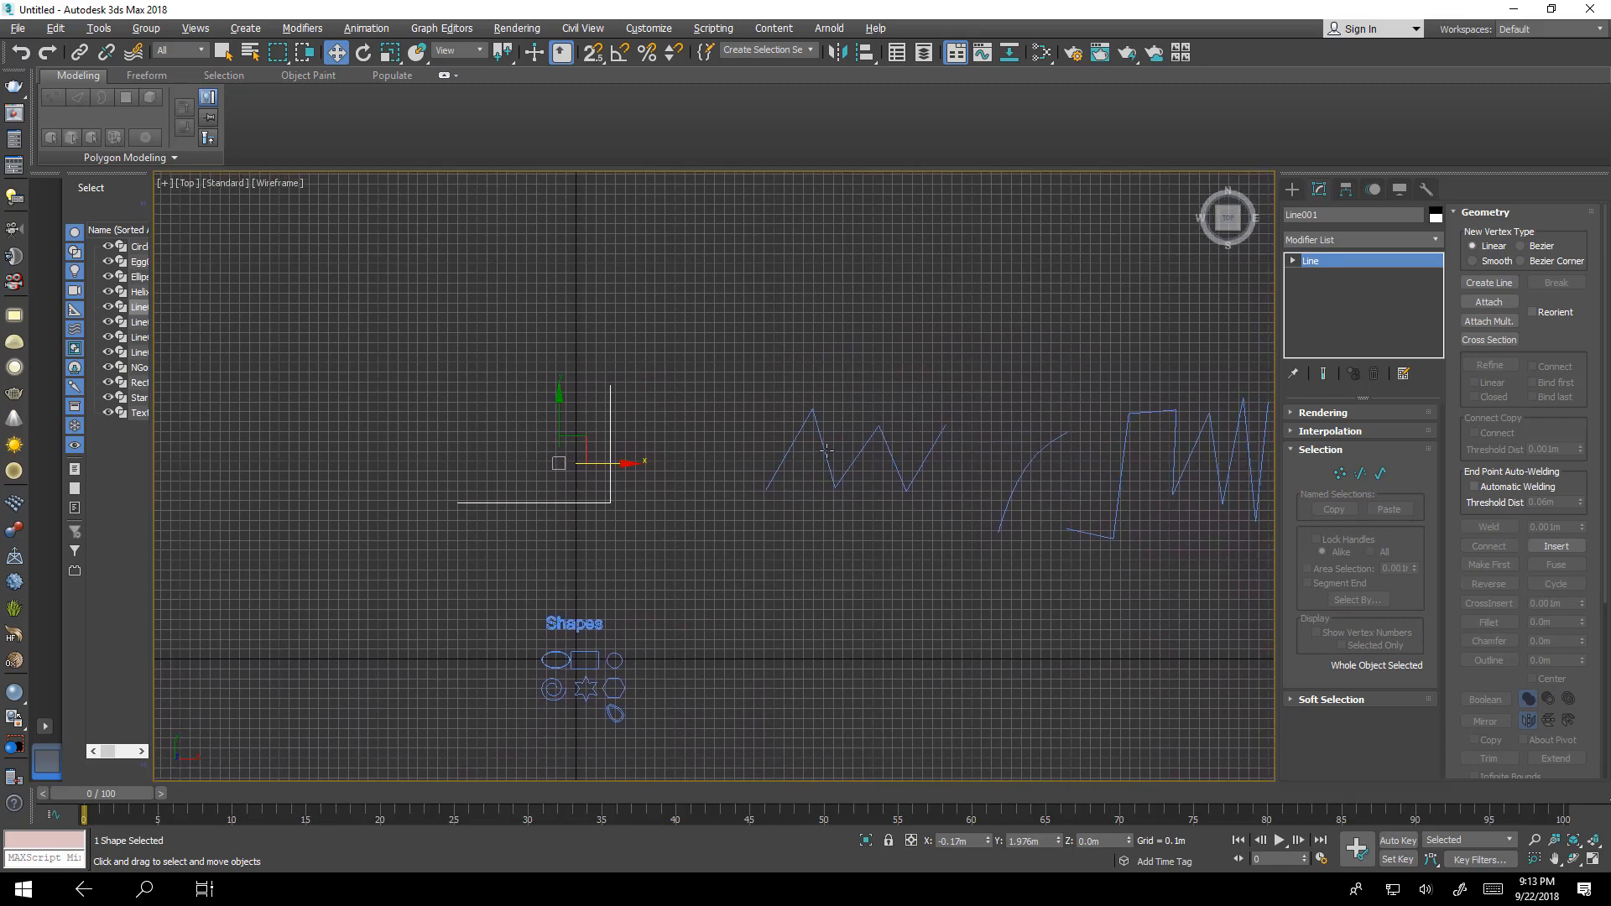
scroll(818, 439, "up", 2)
middle_click_drag(924, 454, 815, 452)
scroll(803, 442, "up", 2)
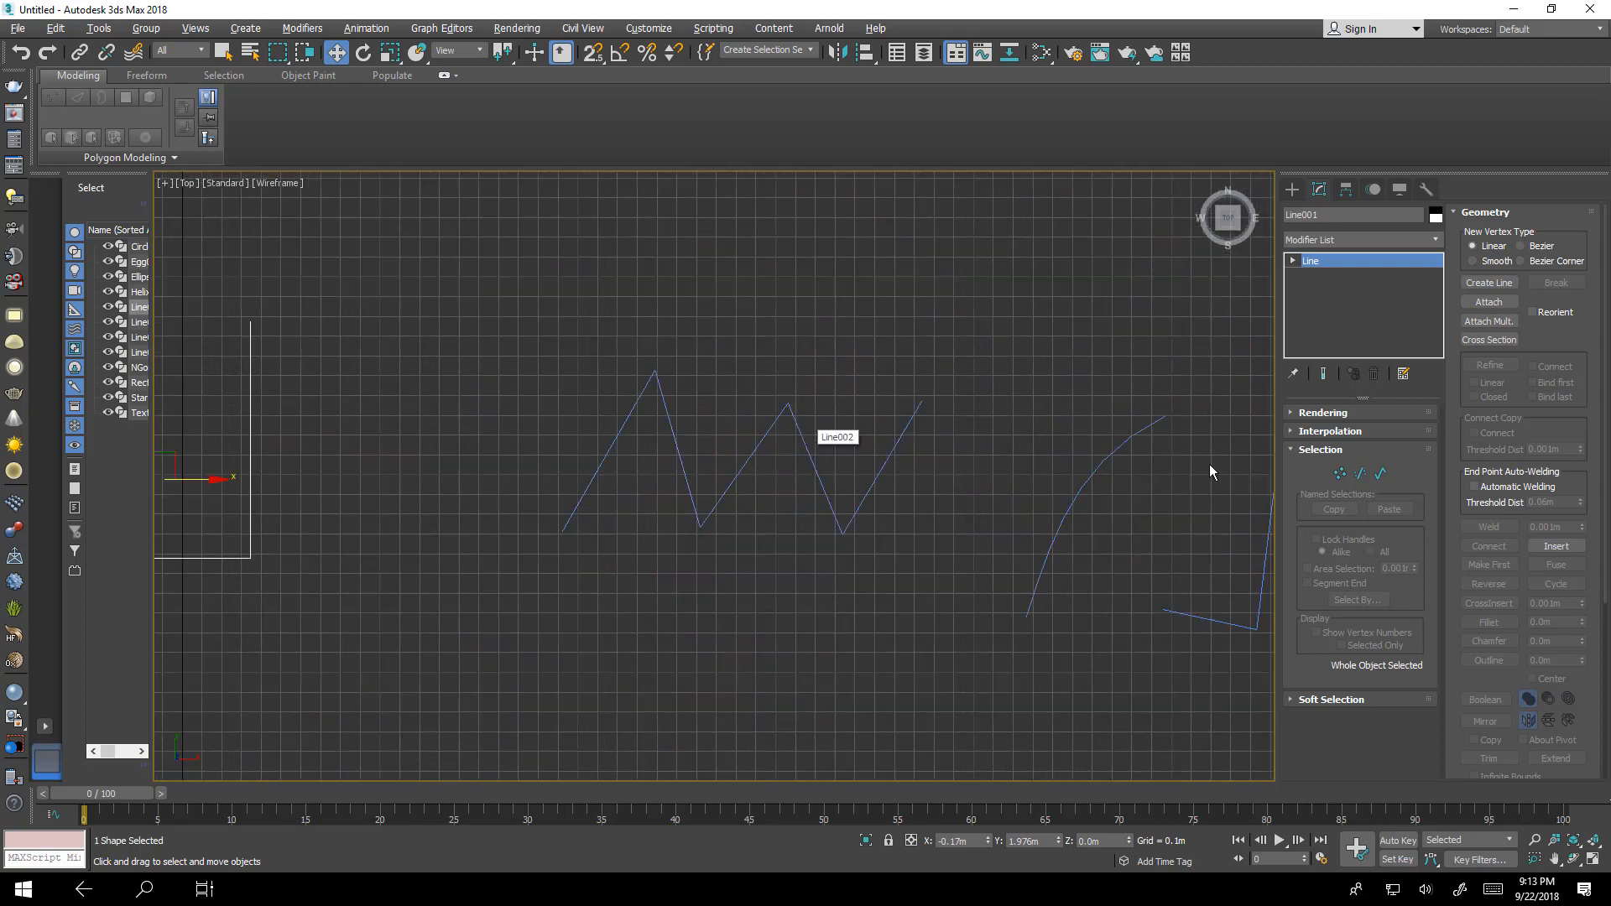
middle_click_drag(814, 443, 816, 443)
scroll(831, 432, "up", 4)
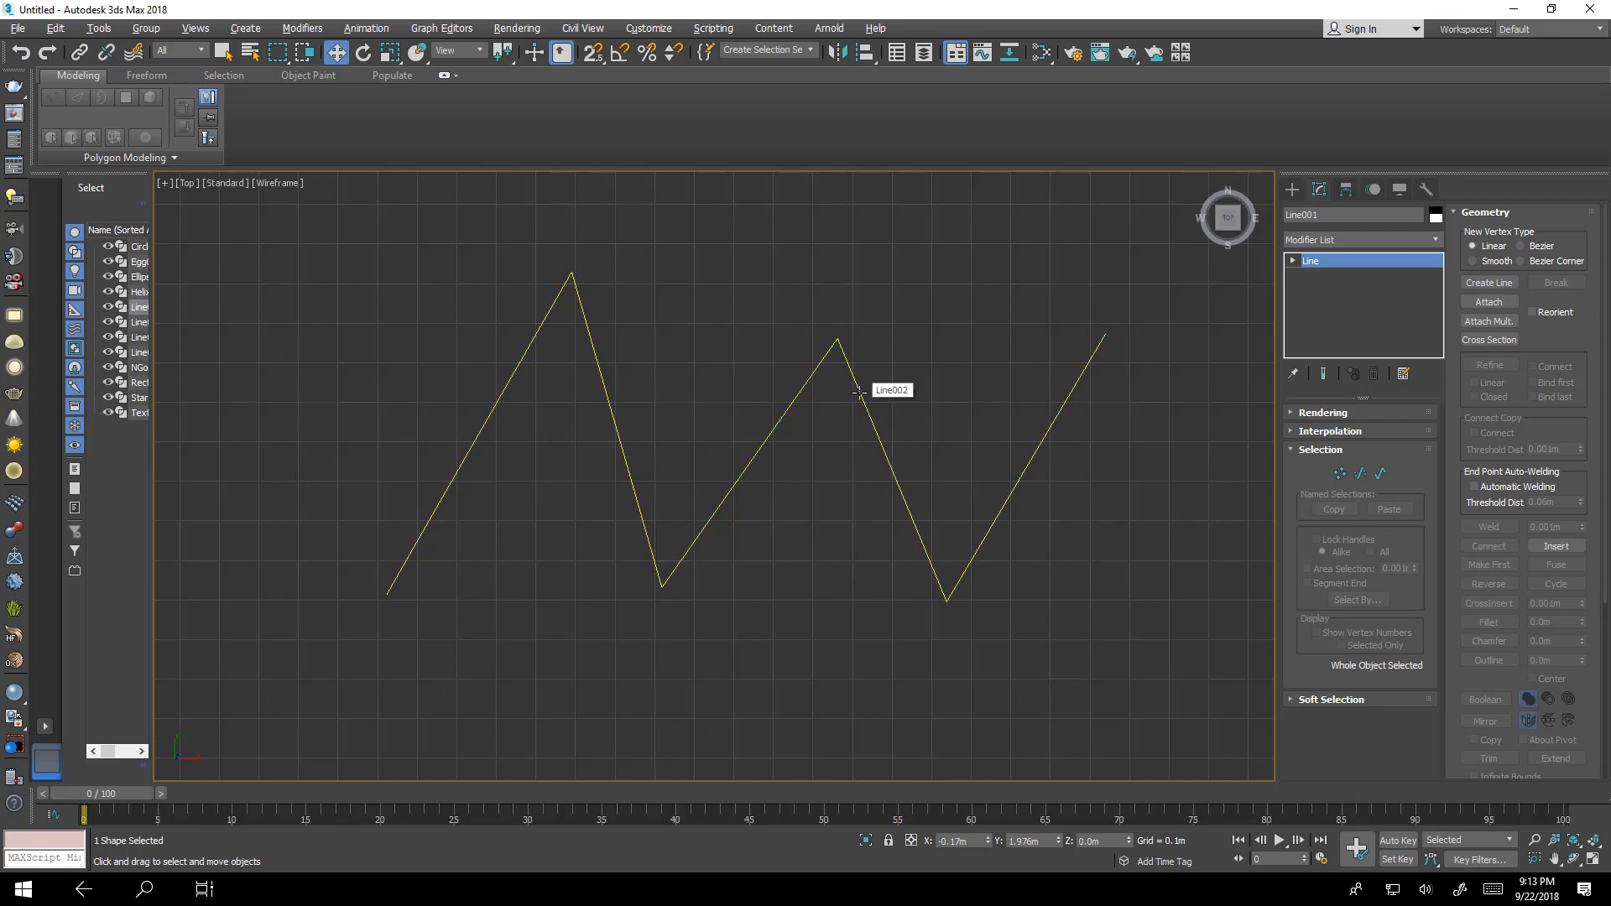
left_click(858, 391)
left_click(1341, 473)
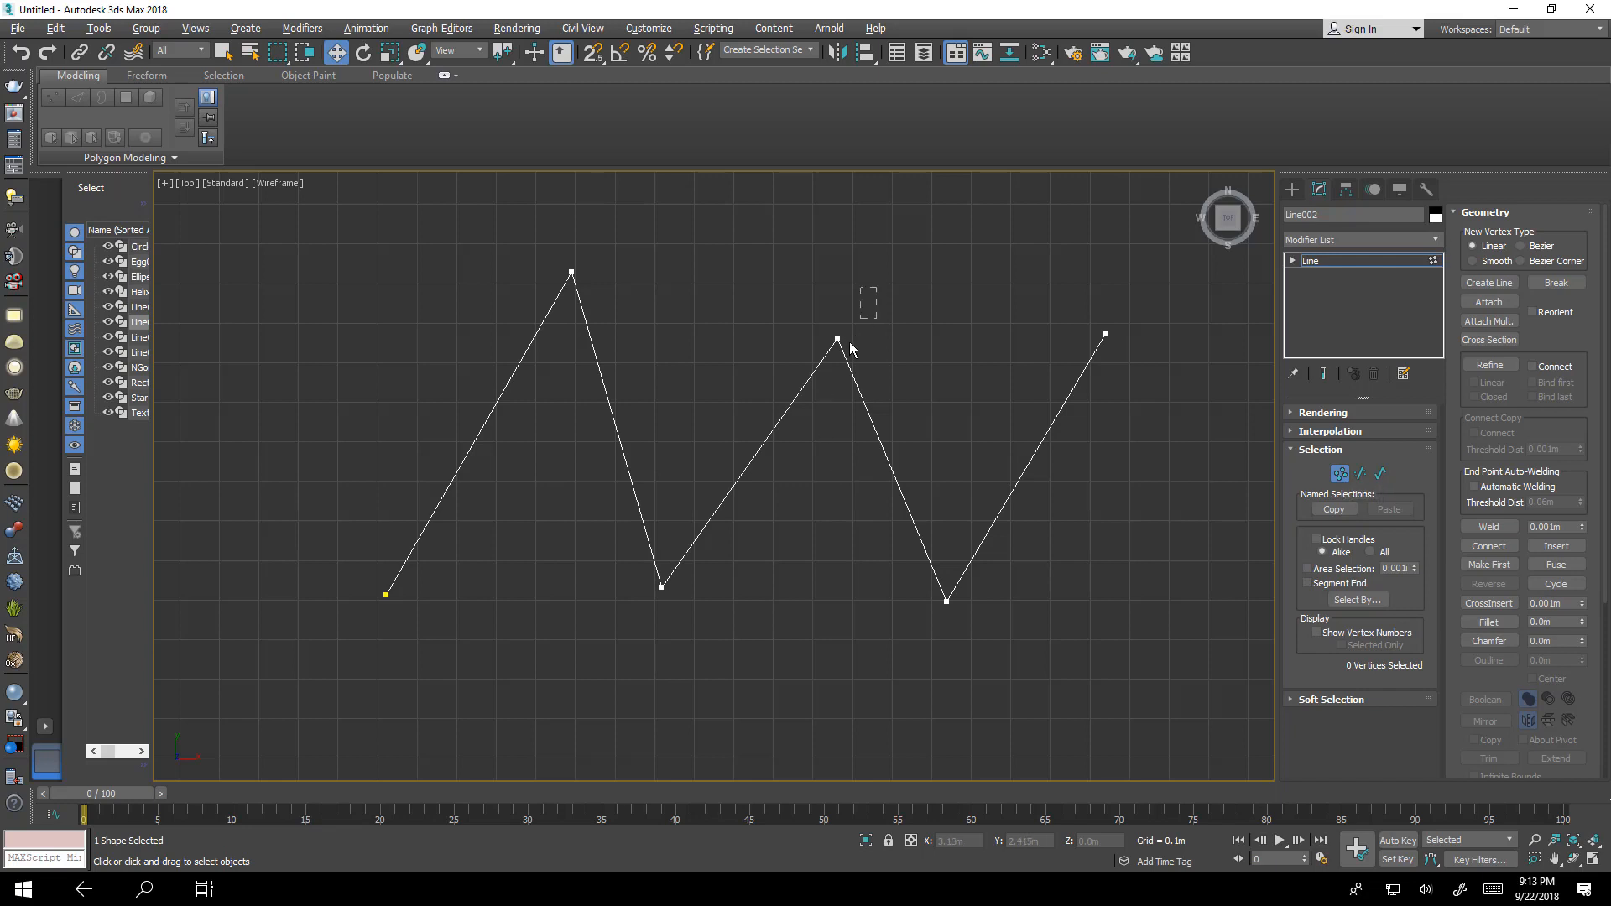
Select the zigzag's second peak vertex and review the vertex types available for it.
left_click_drag(814, 389, 812, 391)
scroll(831, 381, "up", 5)
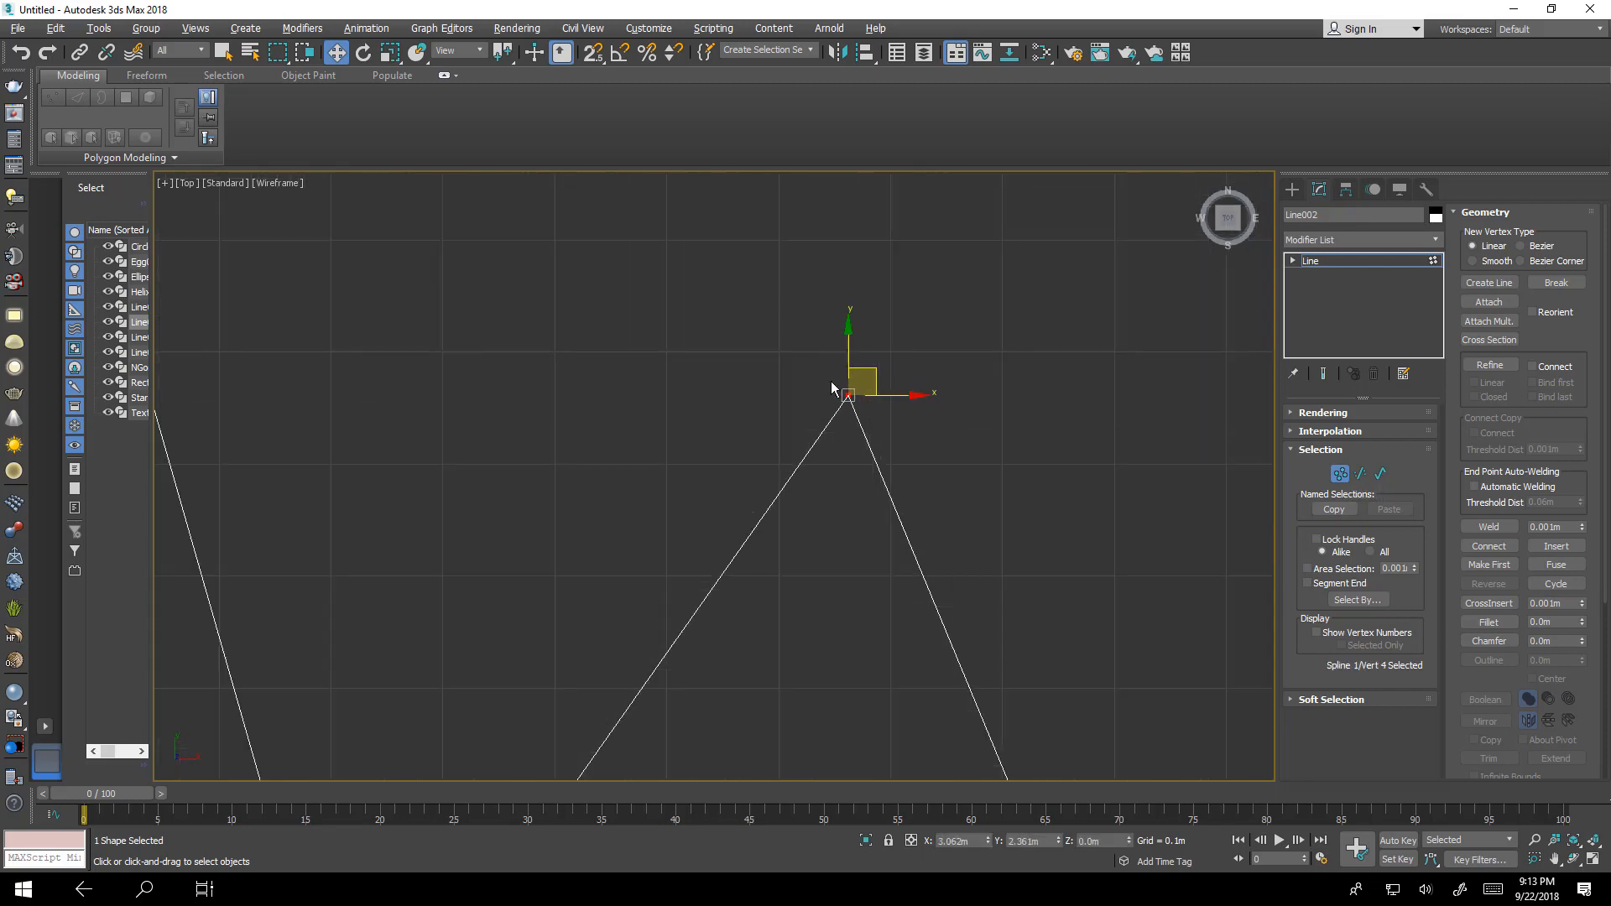
middle_click_drag(851, 324, 837, 322)
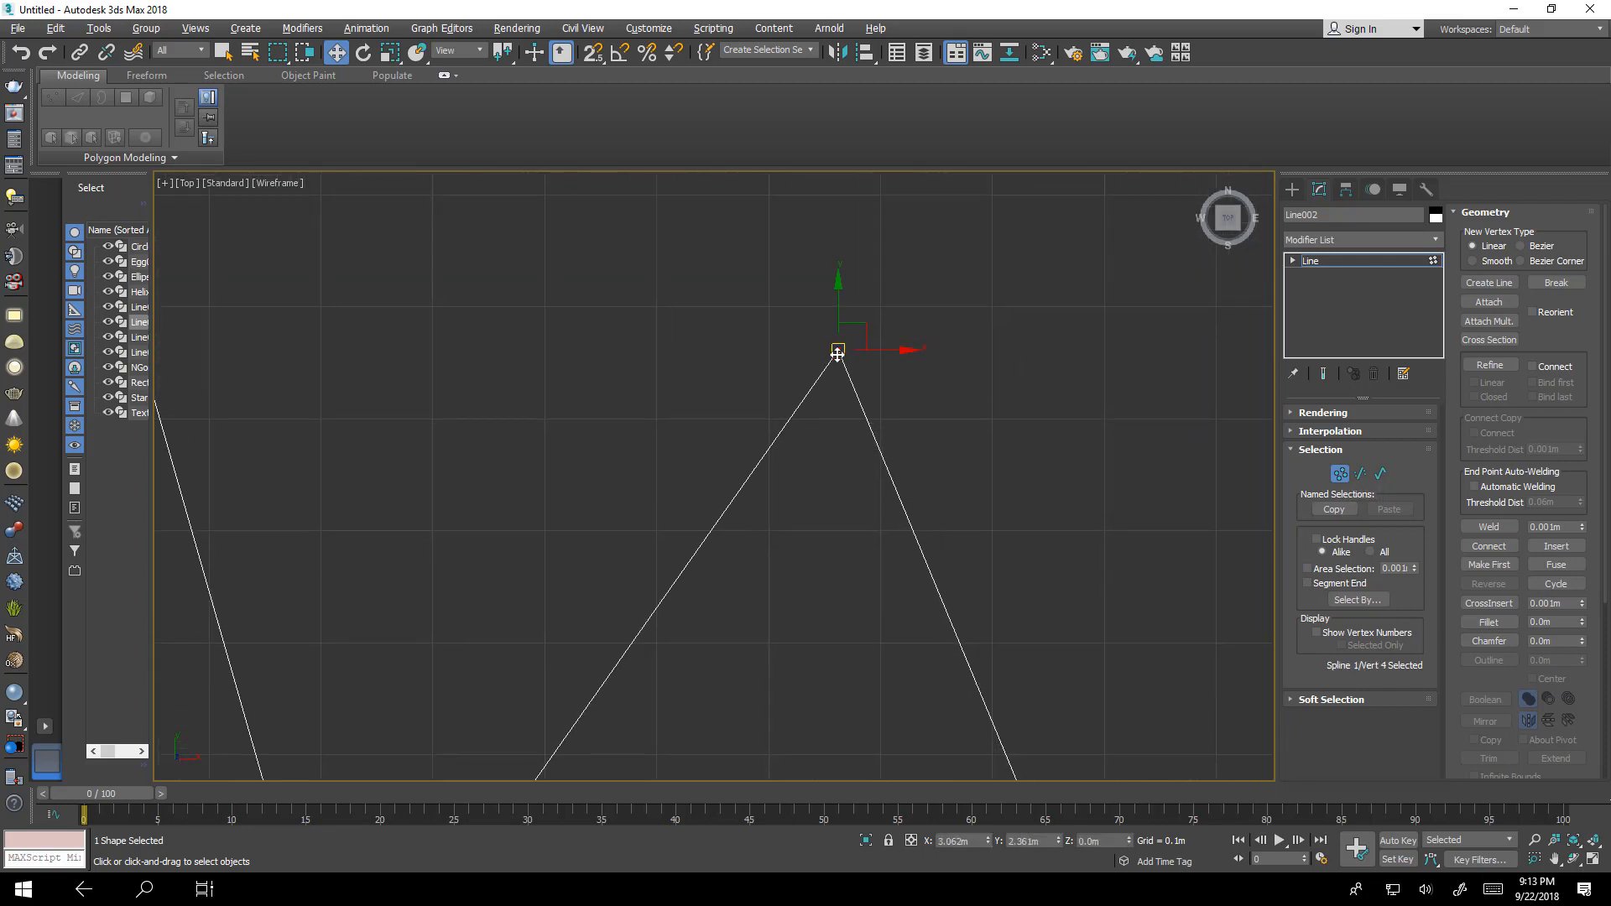
right_click(837, 357)
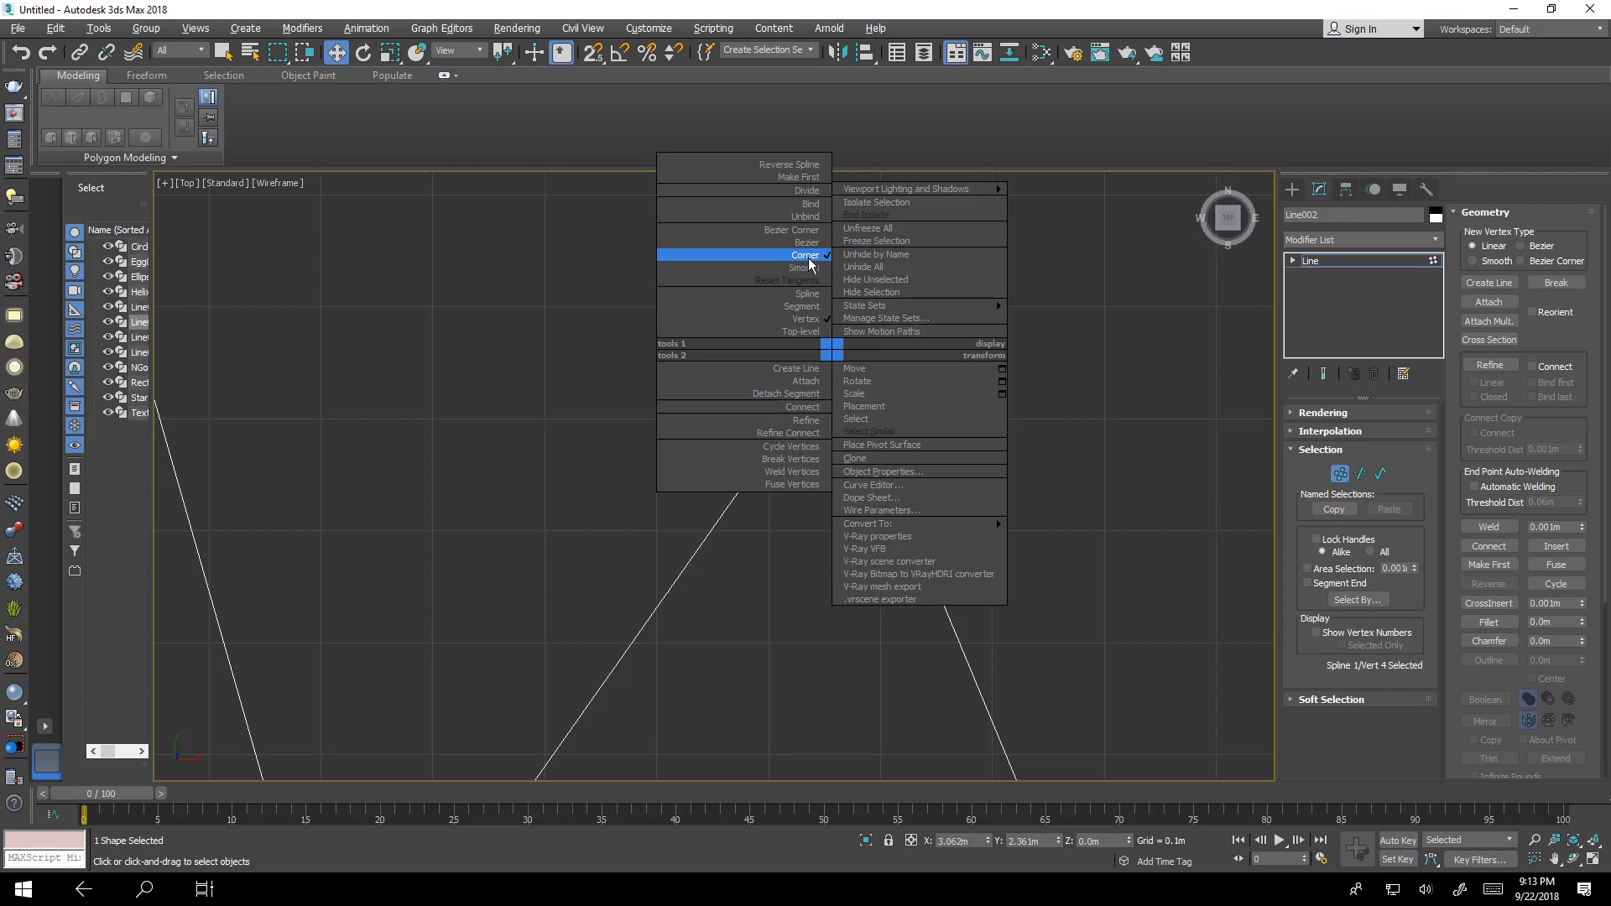
left_click(813, 146)
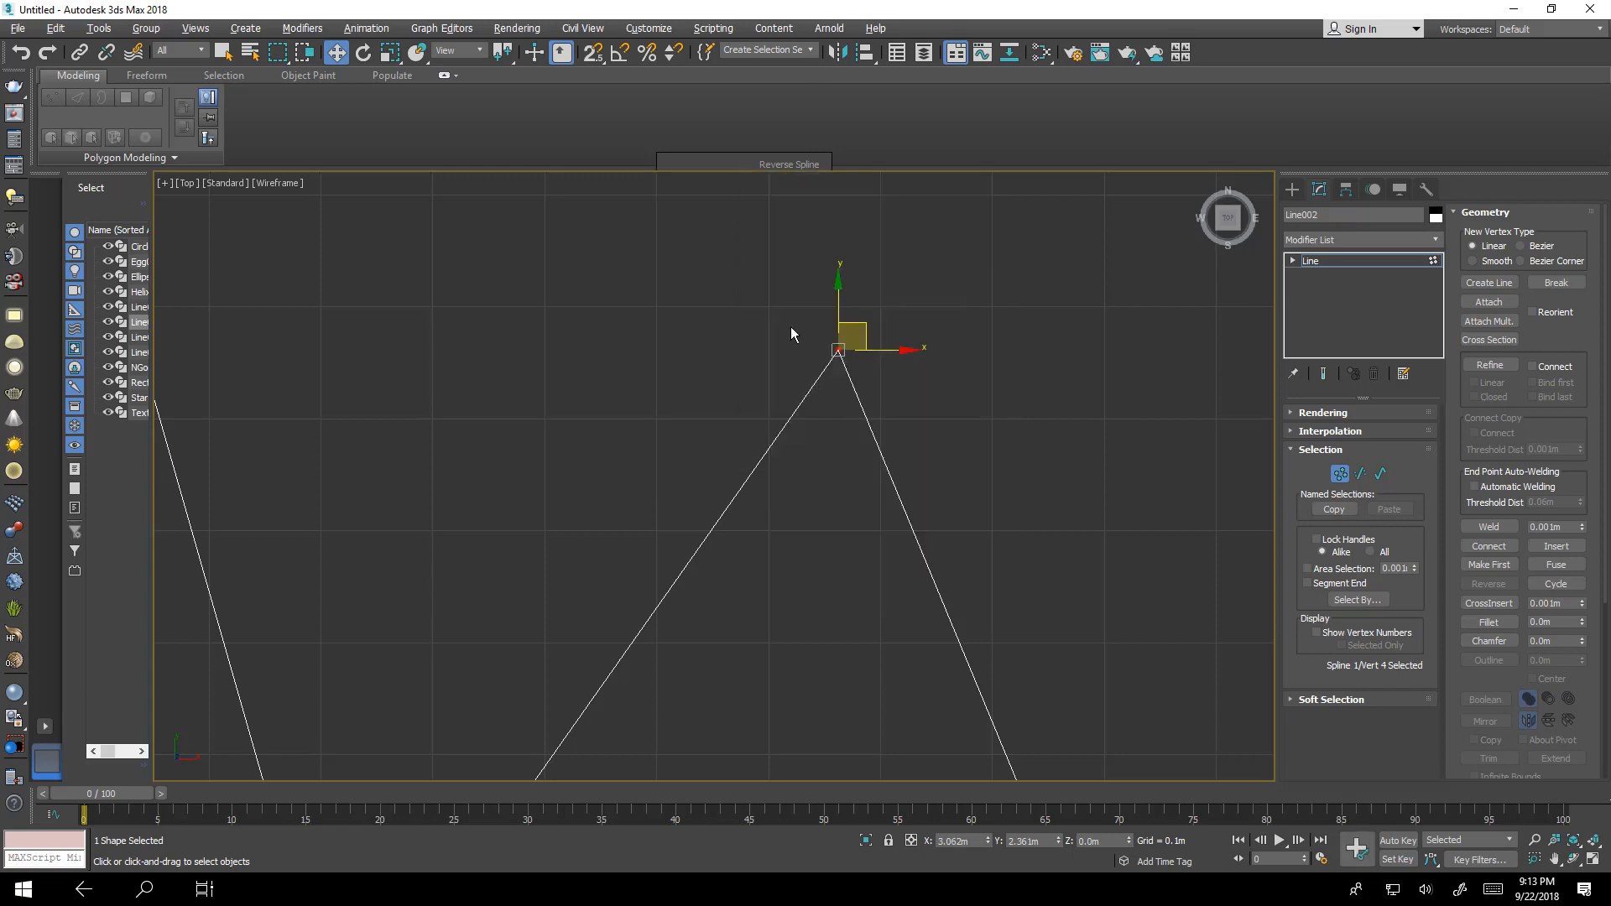
Convert the zigzag's second peak vertex to Smooth.
middle_click_drag(769, 320, 787, 361)
scroll(903, 363, "down", 5)
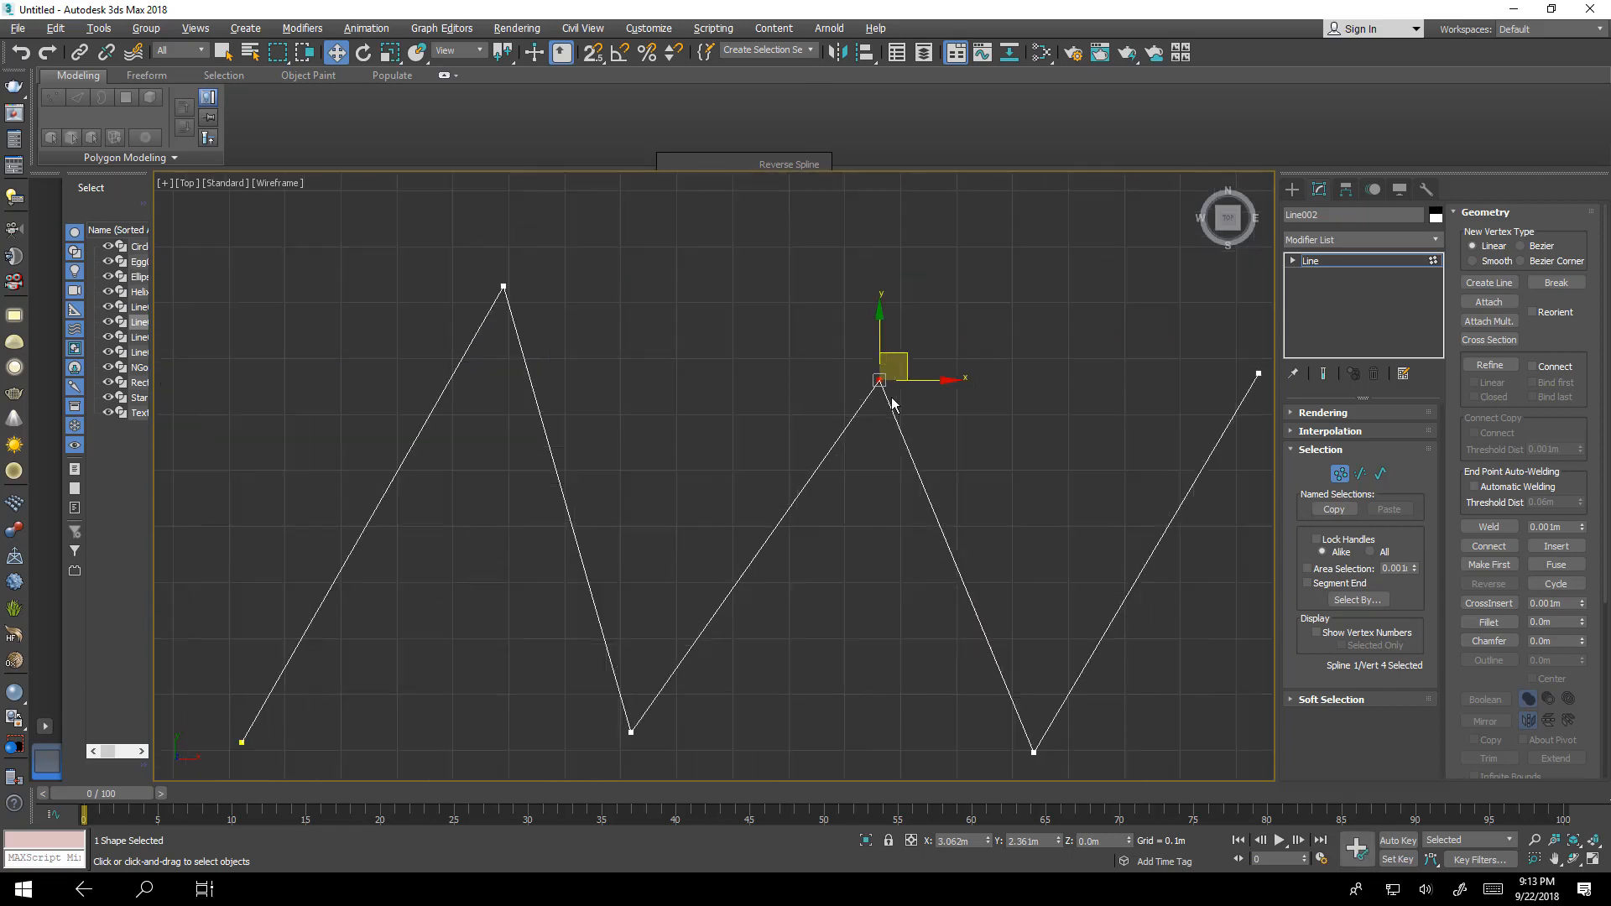
scroll(868, 367, "up", 5)
right_click(865, 369)
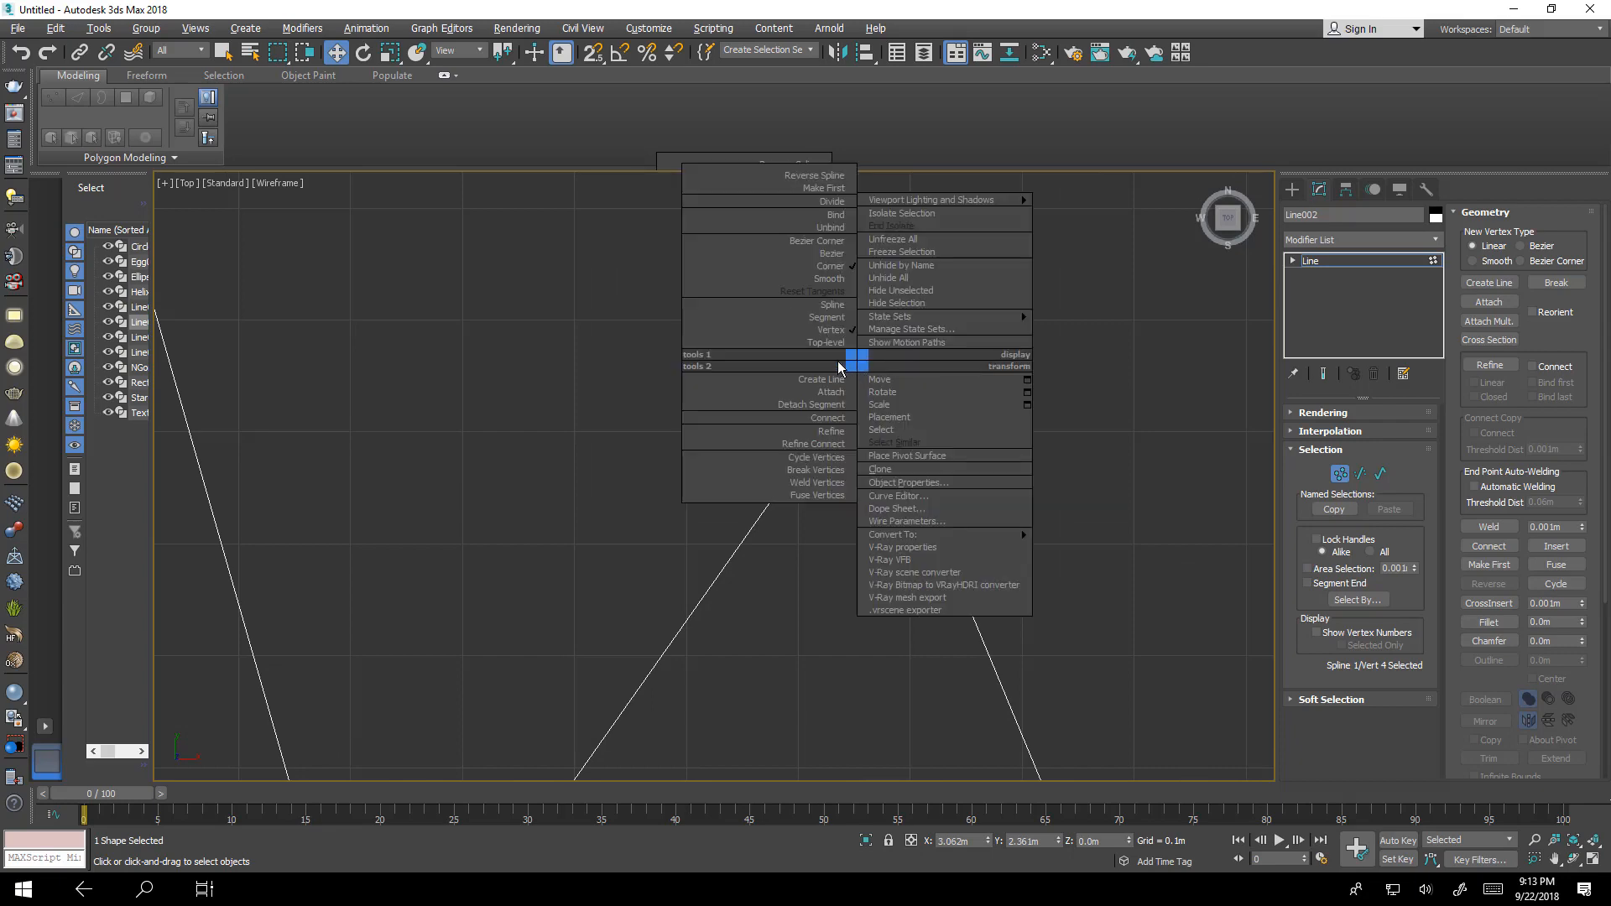
left_click(823, 280)
scroll(899, 395, "down", 4)
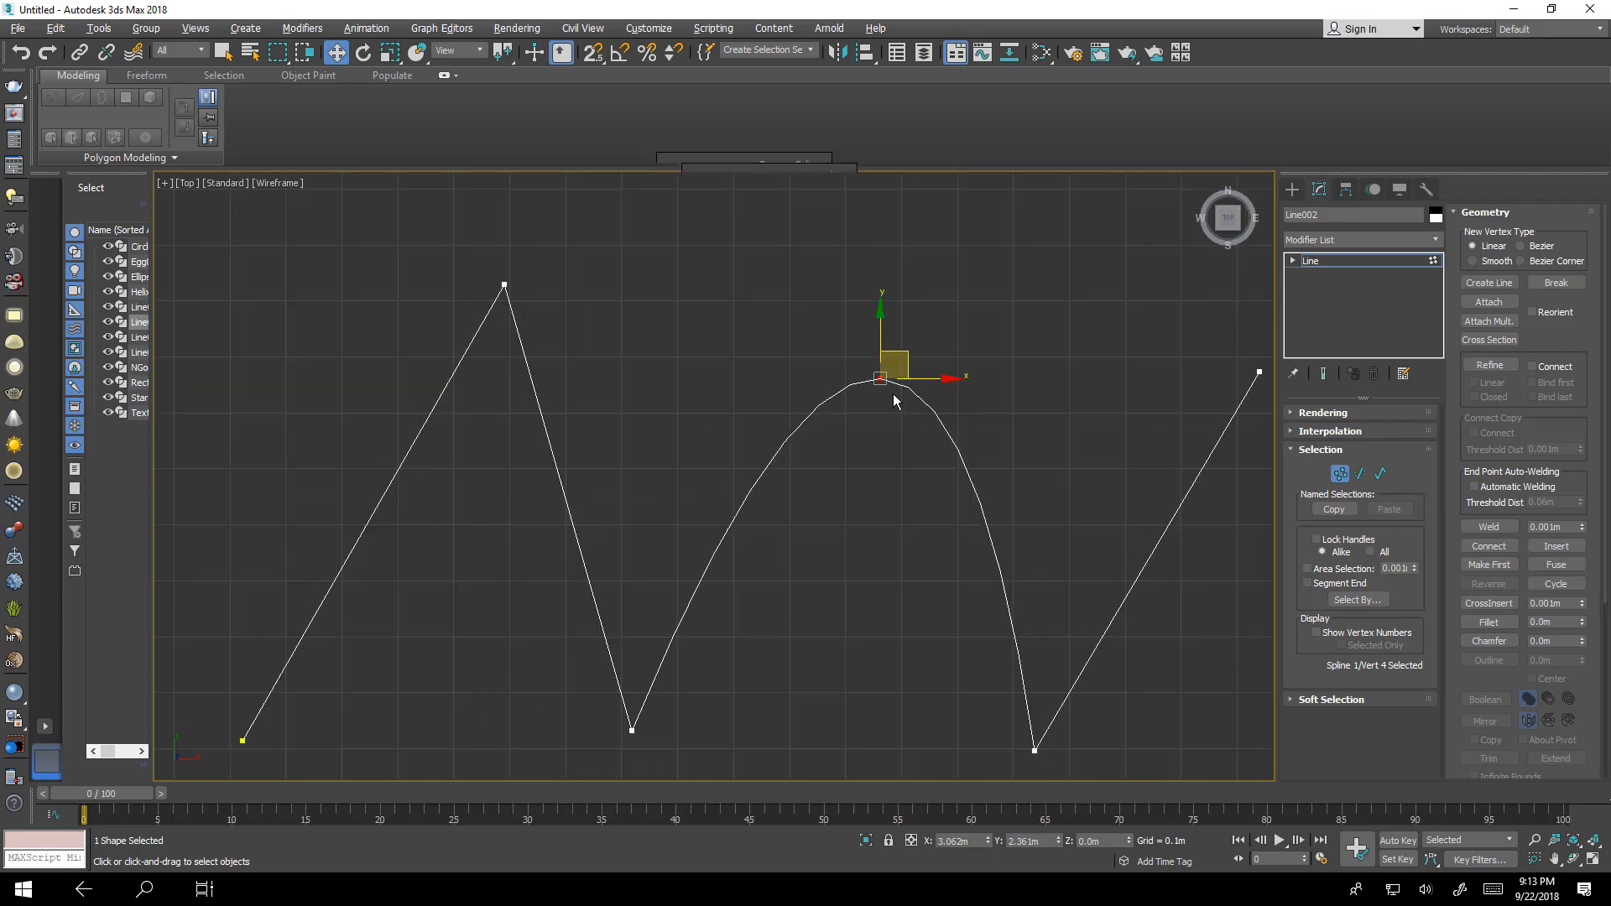
scroll(898, 385, "up", 6)
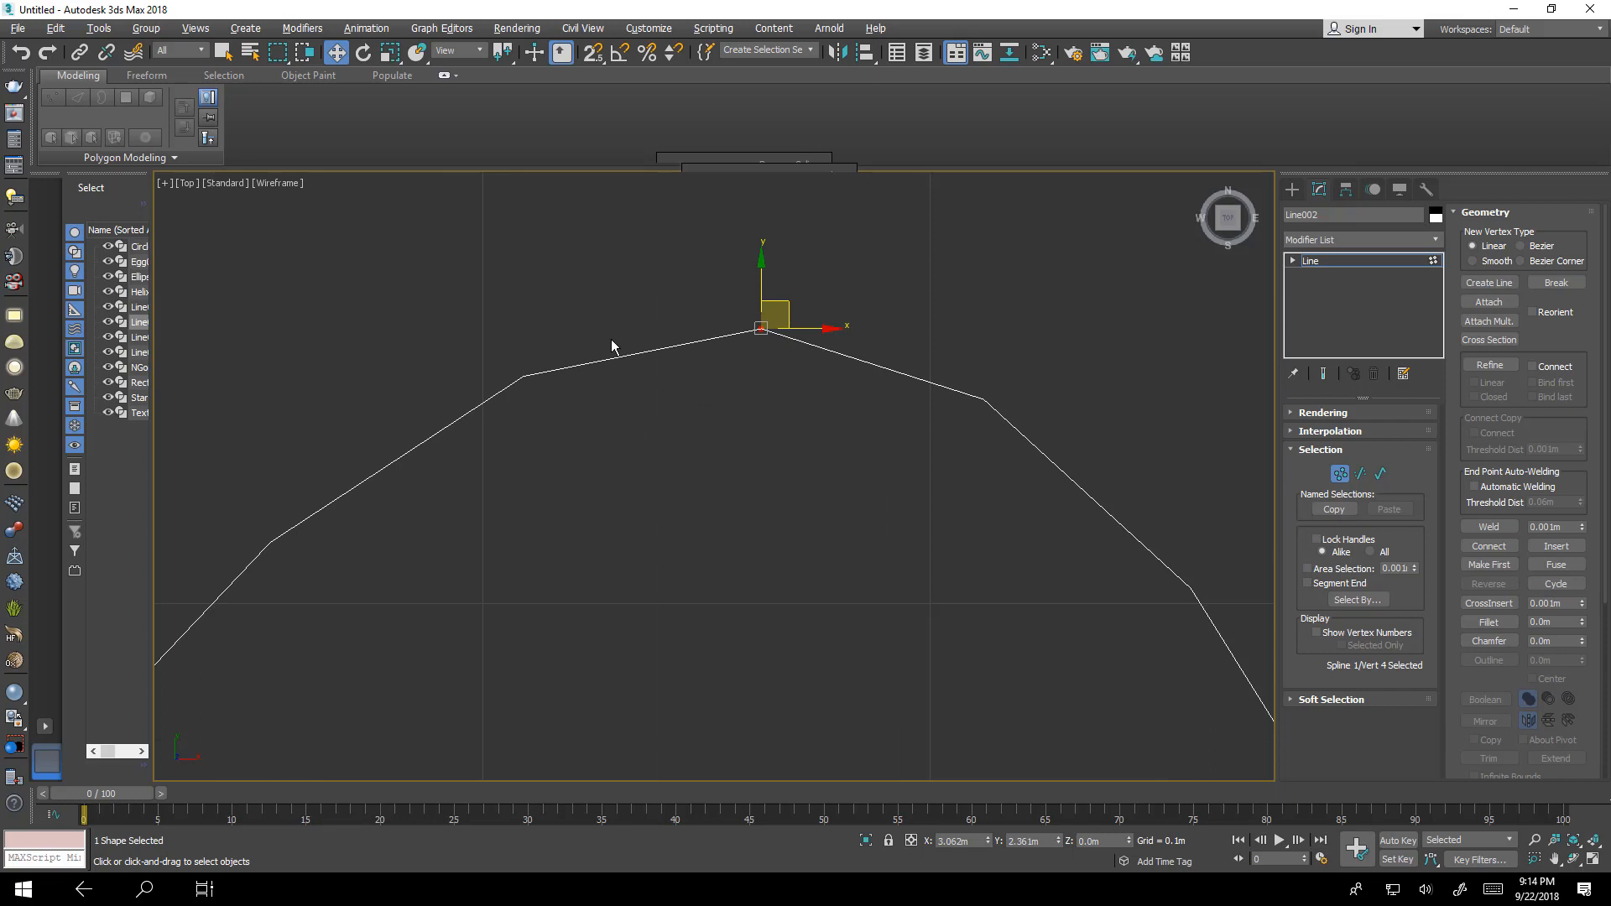
Enable Adaptive interpolation for the zigzag line.
left_click(1296, 431)
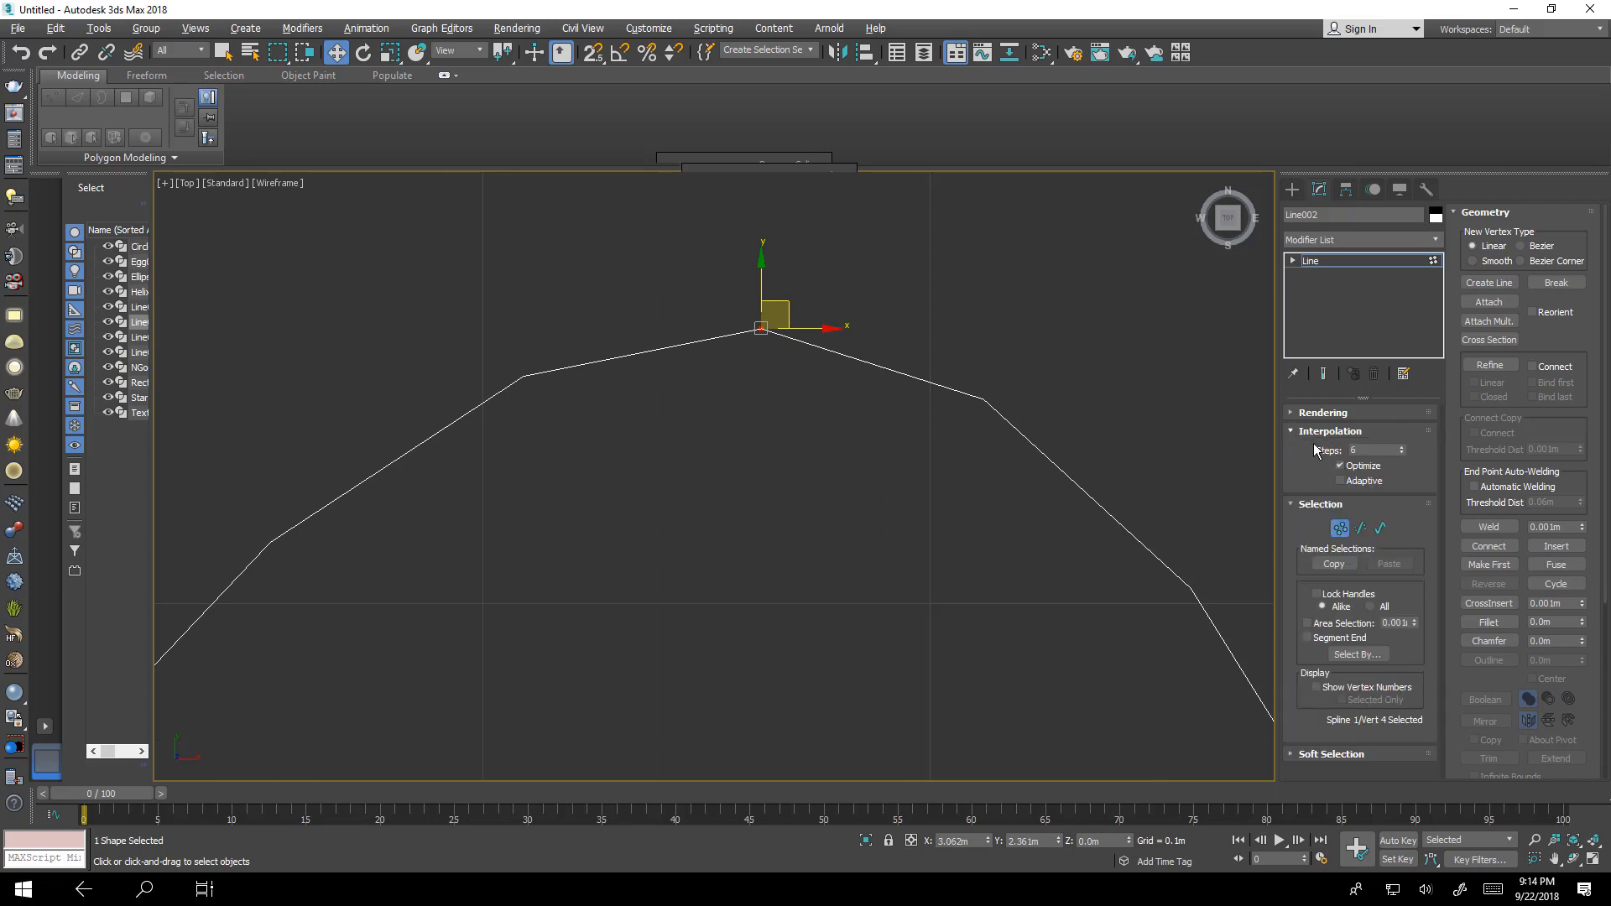
left_click(1340, 480)
scroll(604, 344, "down", 5)
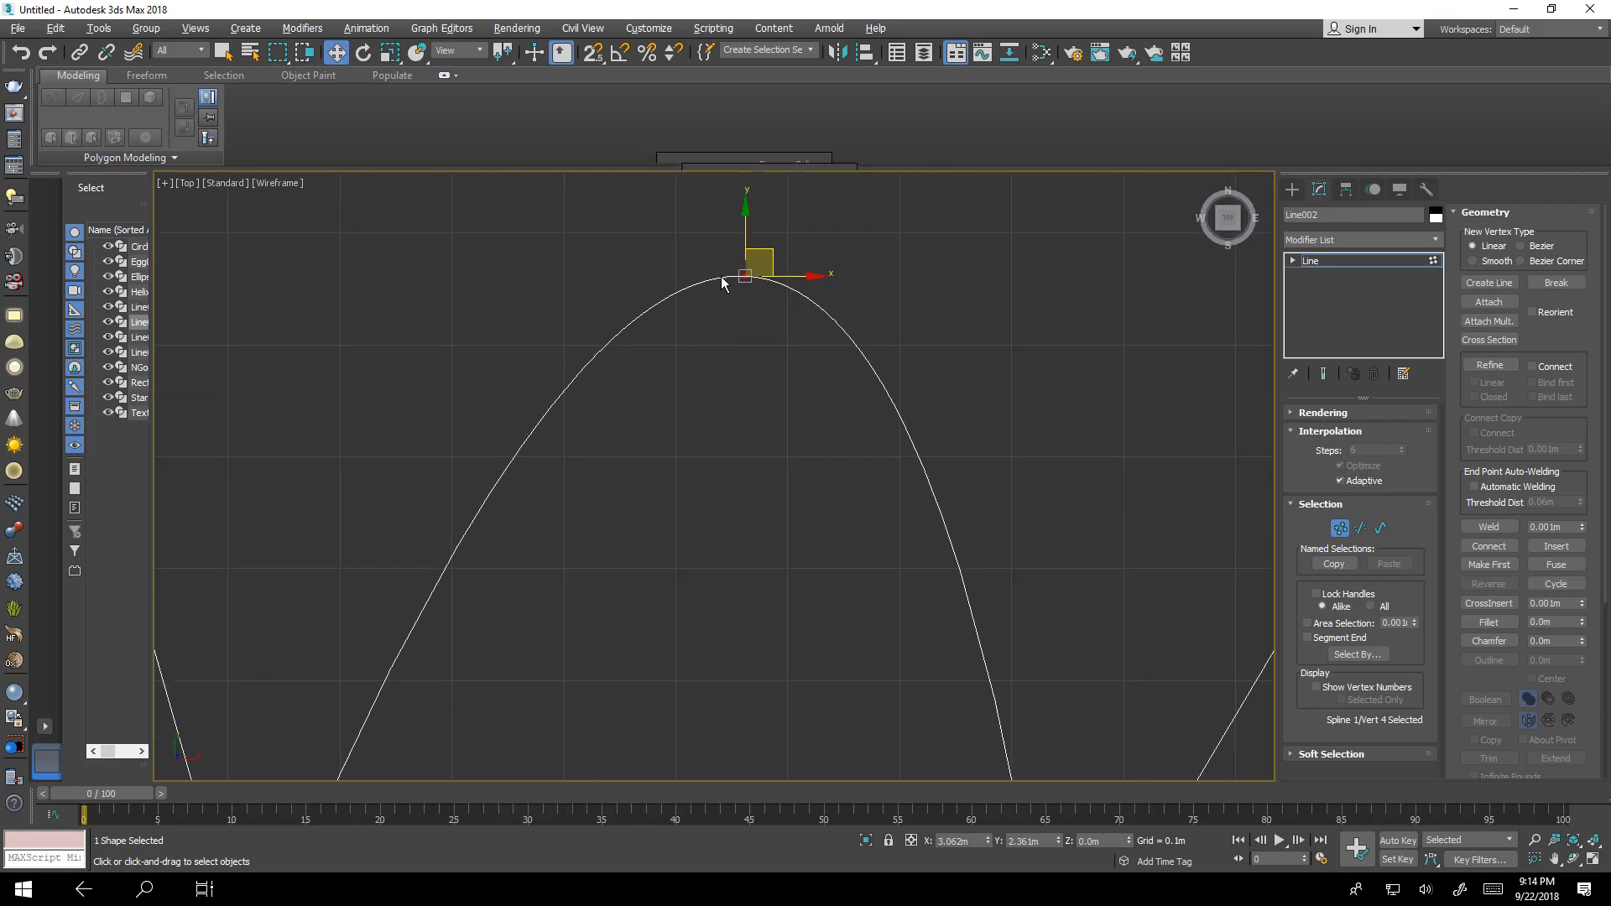
scroll(745, 375, "down", 4)
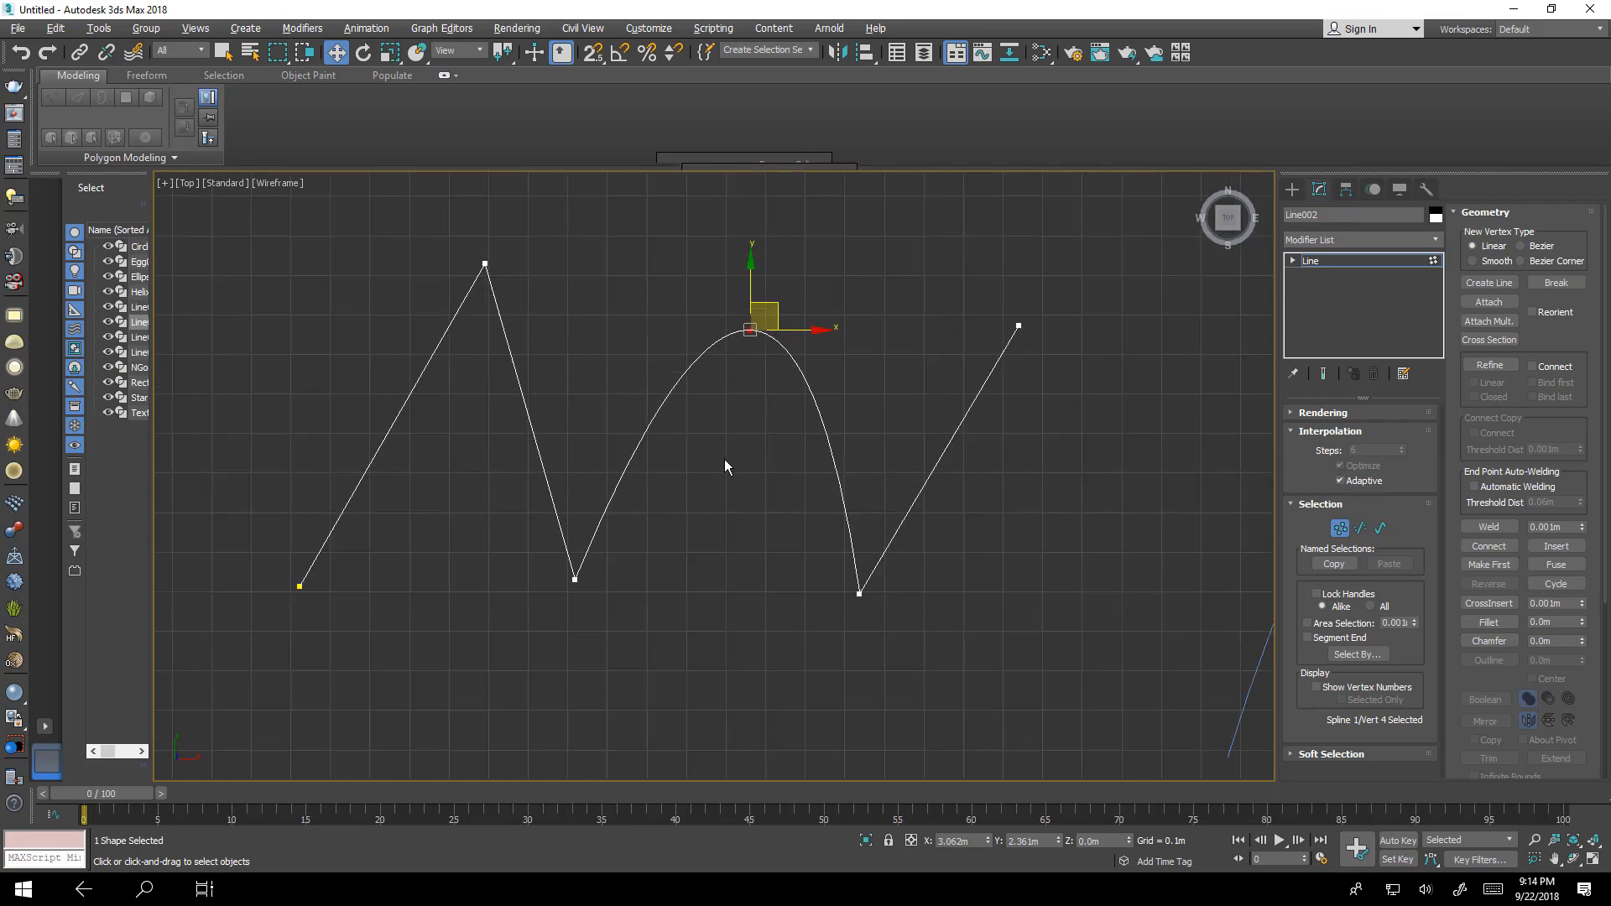
Convert the zigzag's first valley vertex to Bezier.
middle_click_drag(726, 468, 829, 401)
left_click_drag(637, 579, 647, 550)
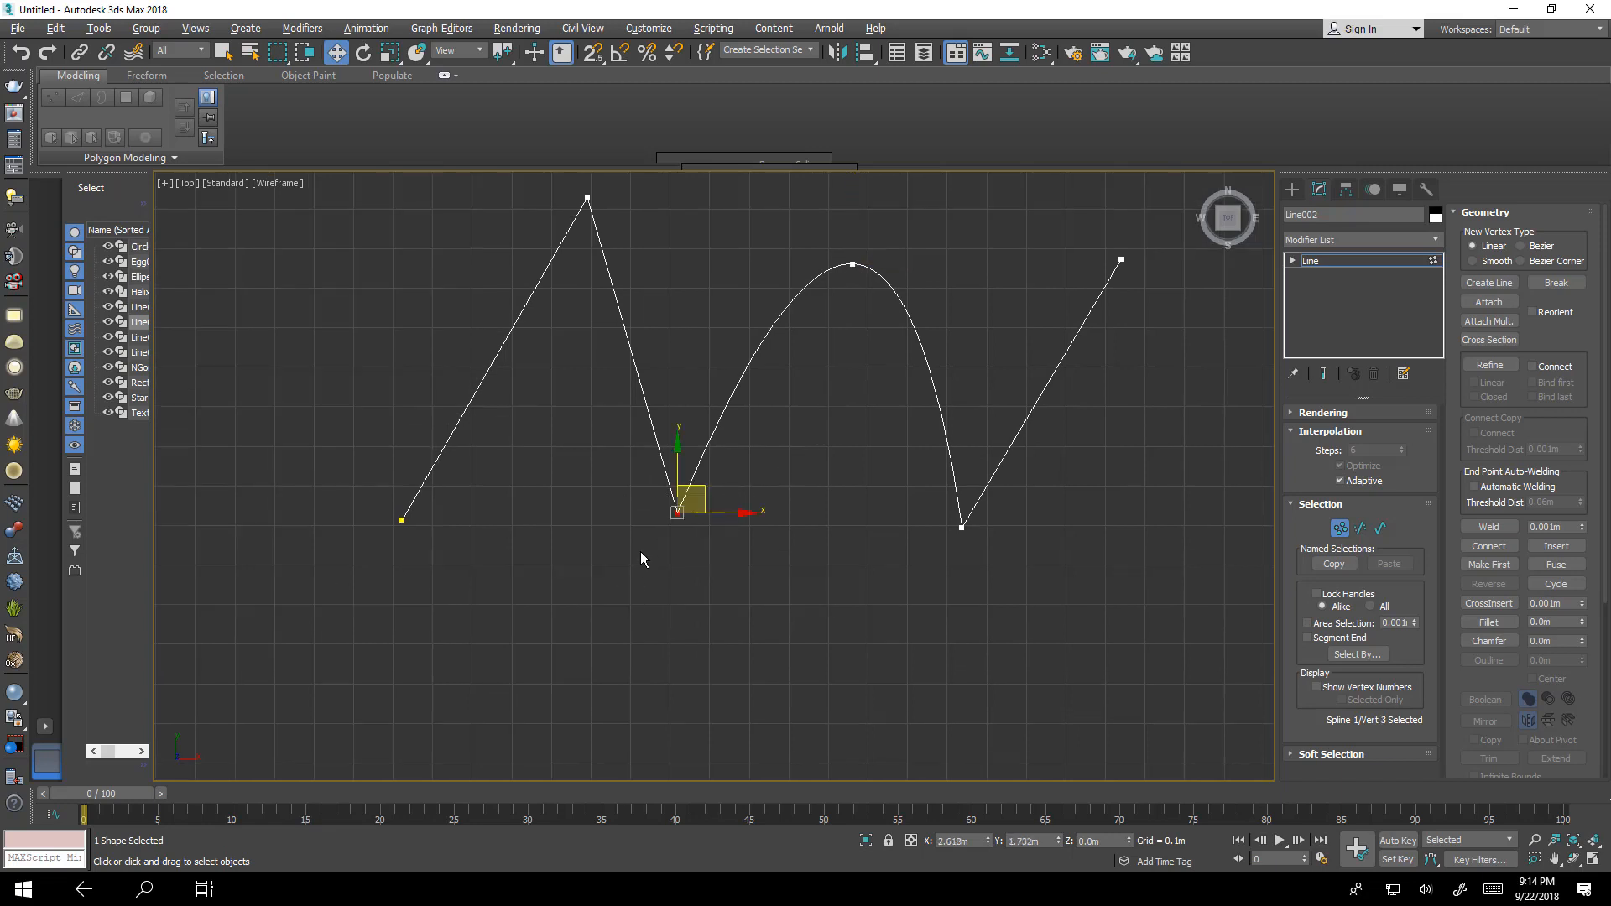
scroll(647, 550, "up", 4)
right_click(715, 474)
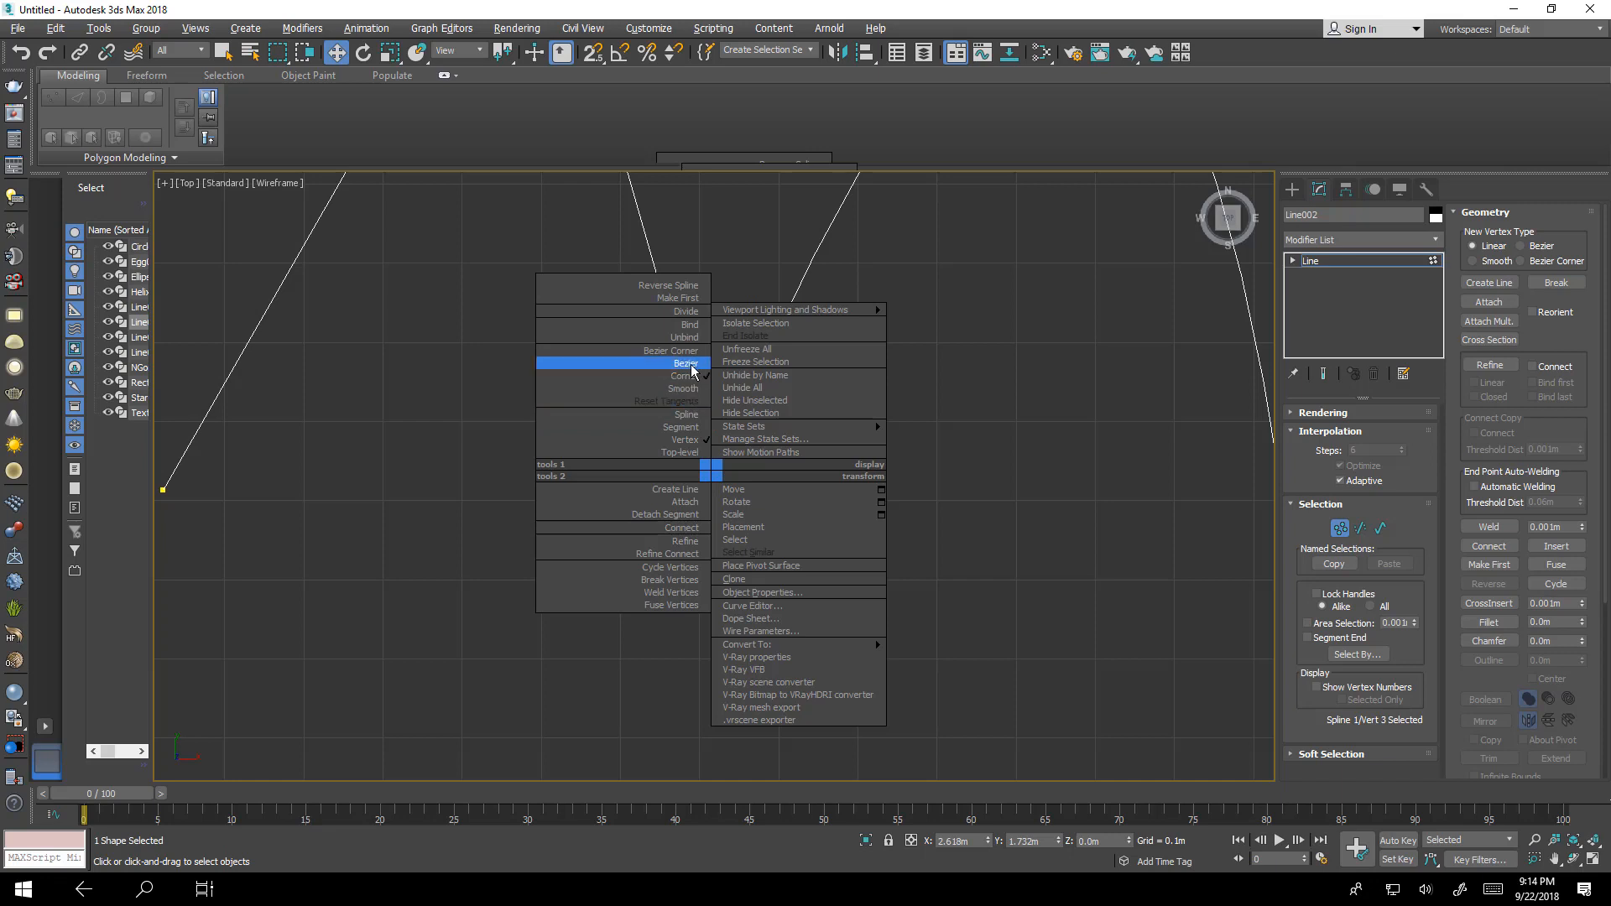
left_click(686, 389)
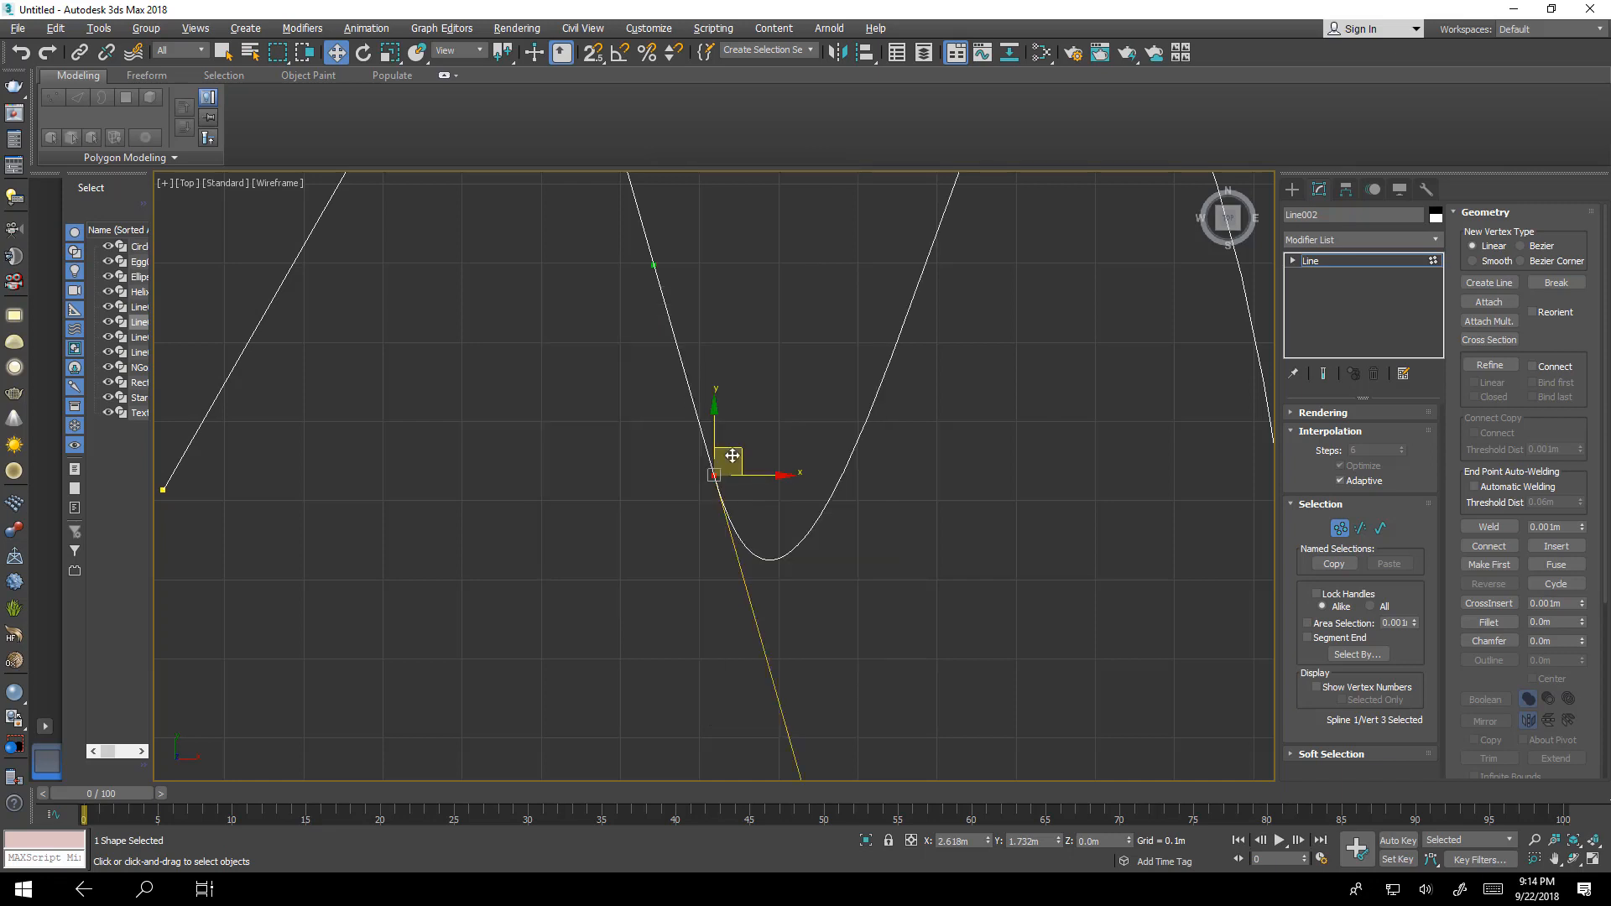
Swing the first valley vertex's Bezier handles to nearly horizontal so the curve forms a rounded valley.
scroll(738, 461, "down", 4)
scroll(782, 537, "down", 3)
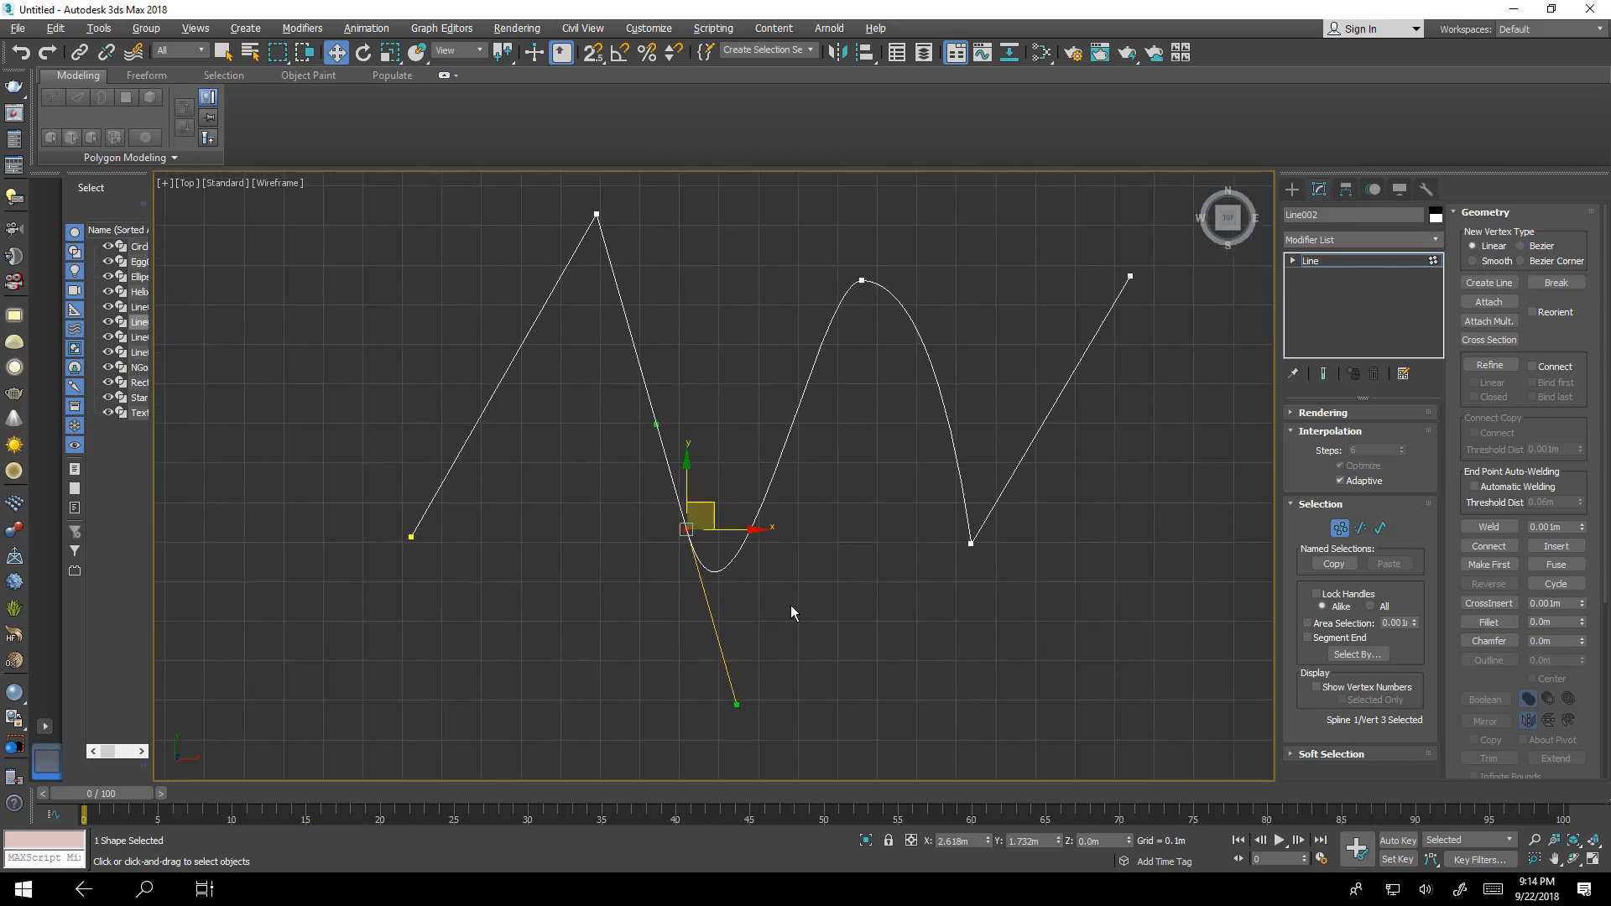
left_click_drag(734, 700, 789, 524)
mouse_move(631, 538)
left_mouse_down()
mouse_move(611, 468)
mouse_move(612, 554)
mouse_move(606, 527)
left_mouse_up()
Convert the zigzag's second valley vertex to Bezier Corner.
middle_click_drag(849, 579, 711, 569)
scroll(770, 537, "up", 3)
middle_click_drag(823, 547, 751, 597)
left_click_drag(913, 604, 873, 590)
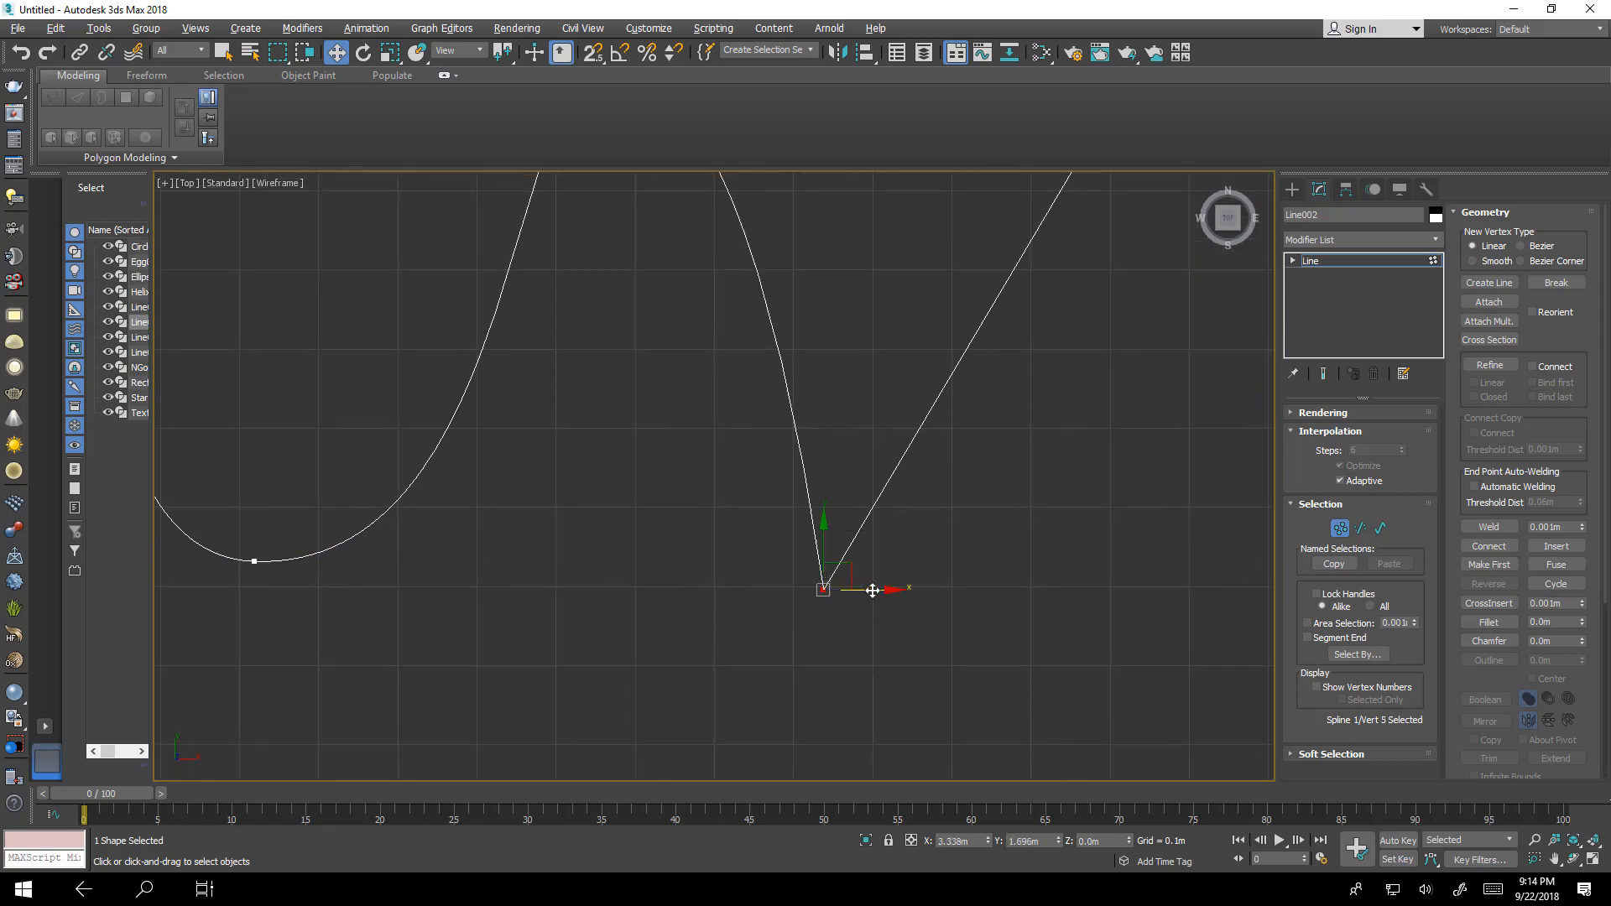
right_click(824, 590)
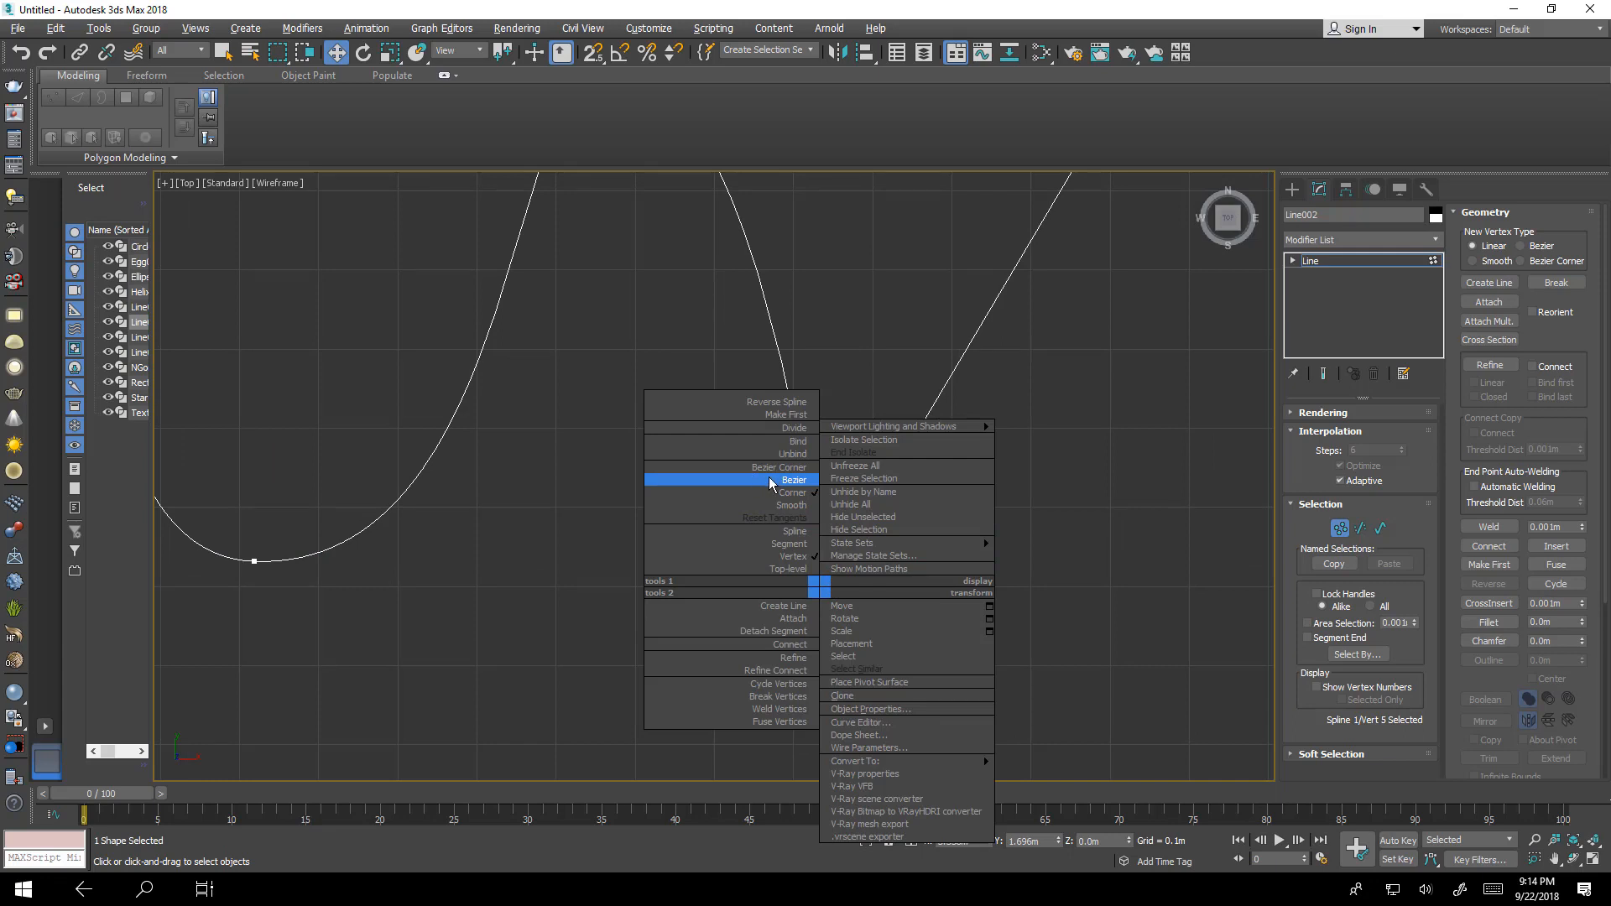
left_click(790, 472)
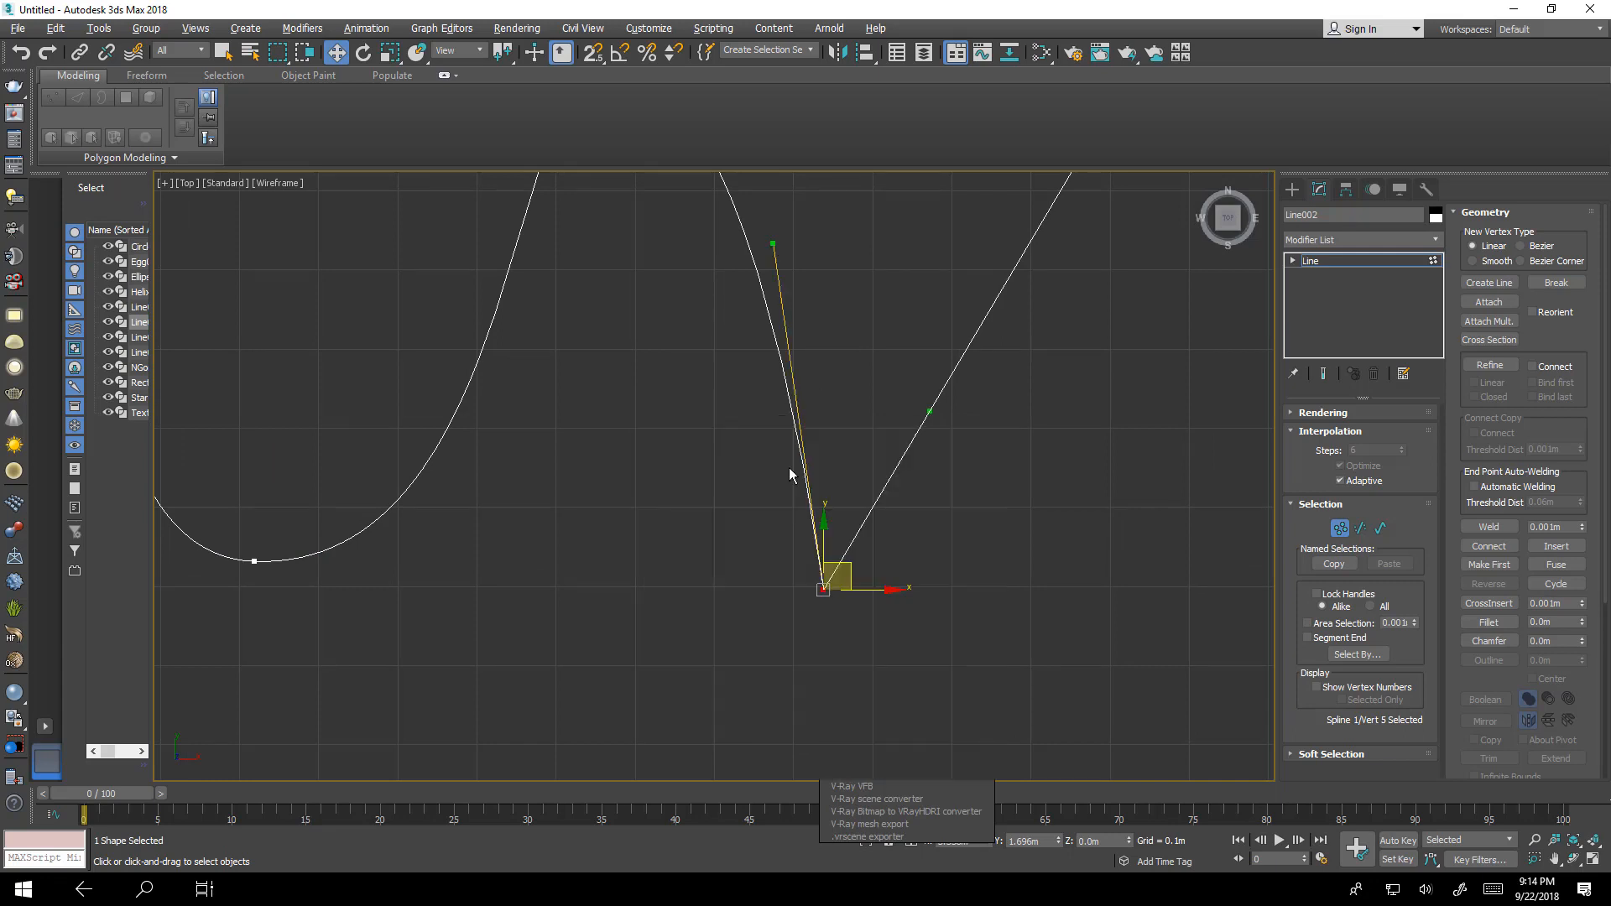
scroll(682, 601, "down", 4)
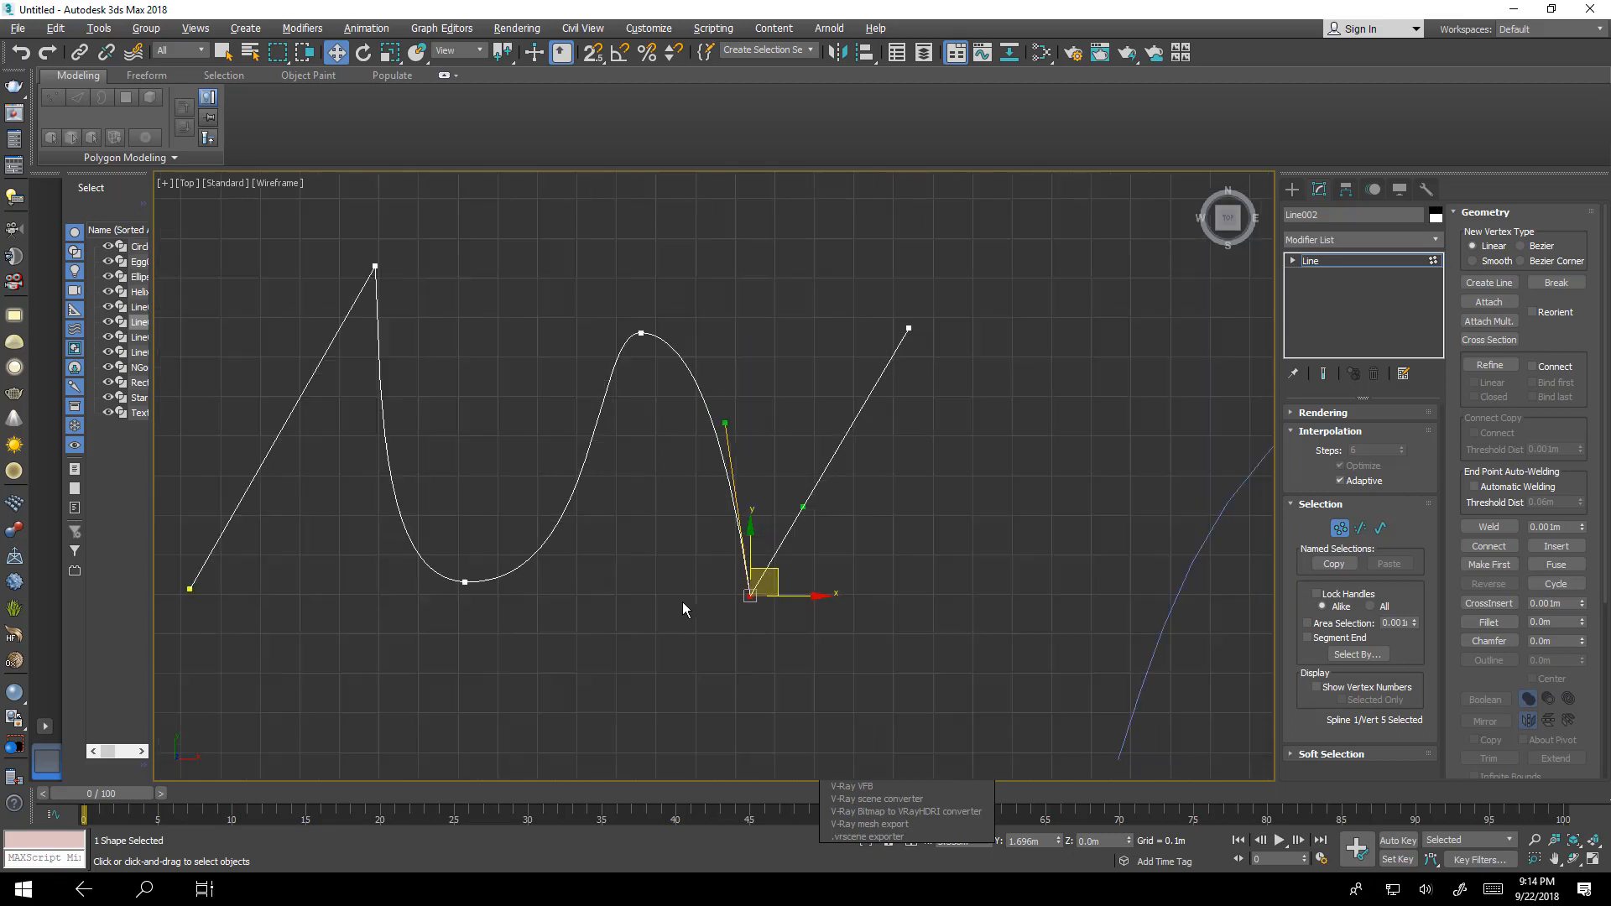
Swing both Bezier Corner handles of the zigzag's second valley vertex to horizontal, one at a time, to form a rounded valley.
middle_click_drag(682, 601, 753, 565)
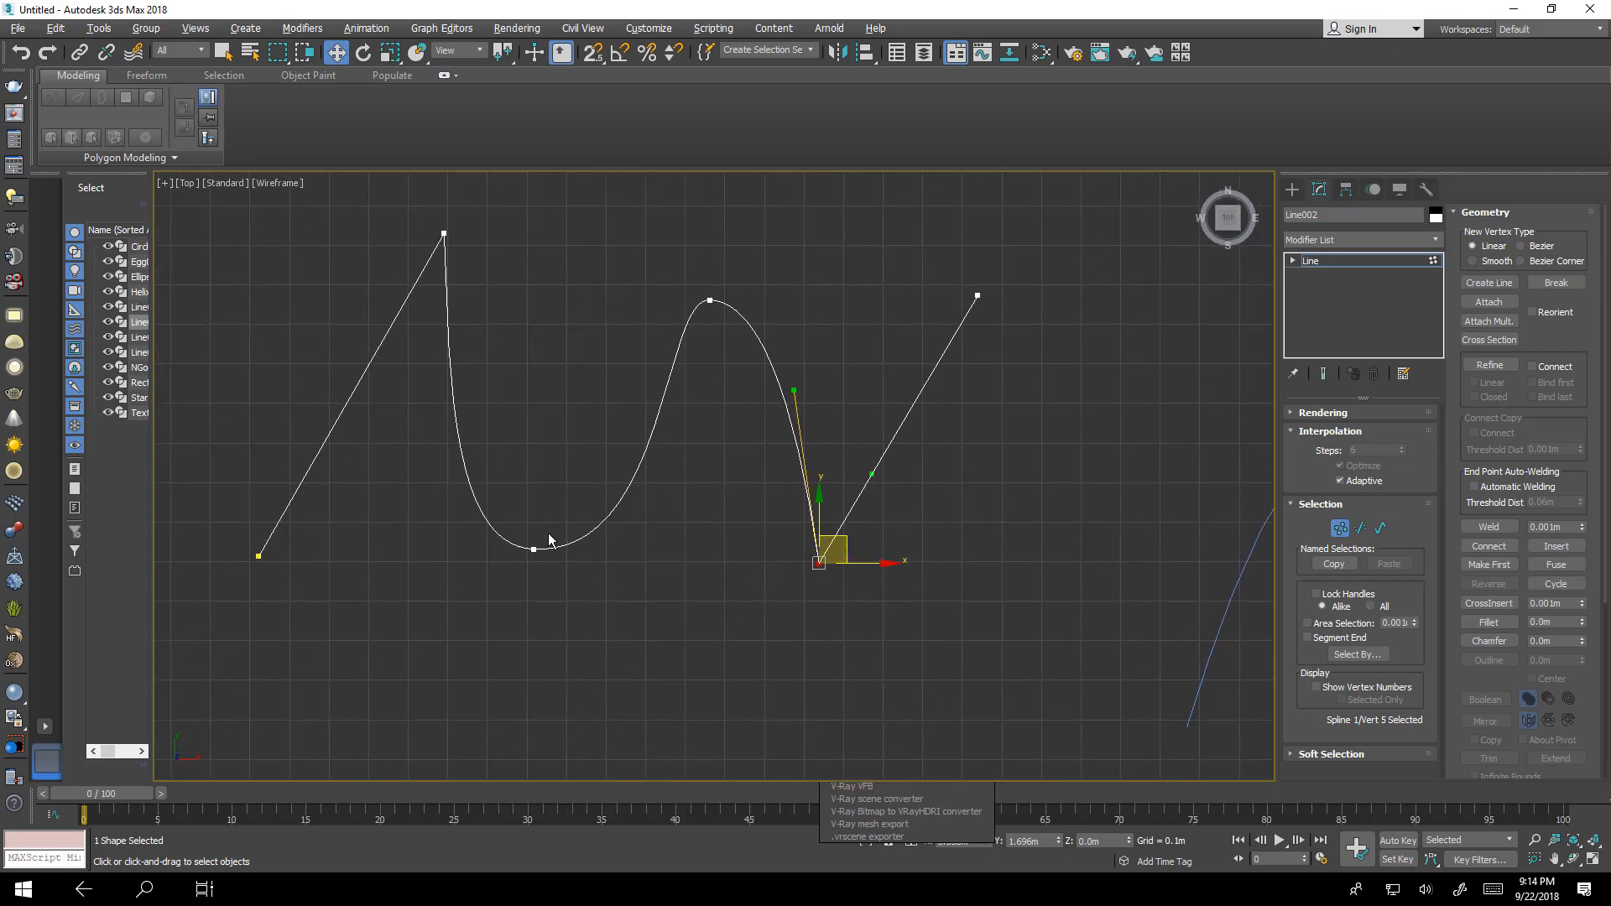
scroll(856, 487, "up", 4)
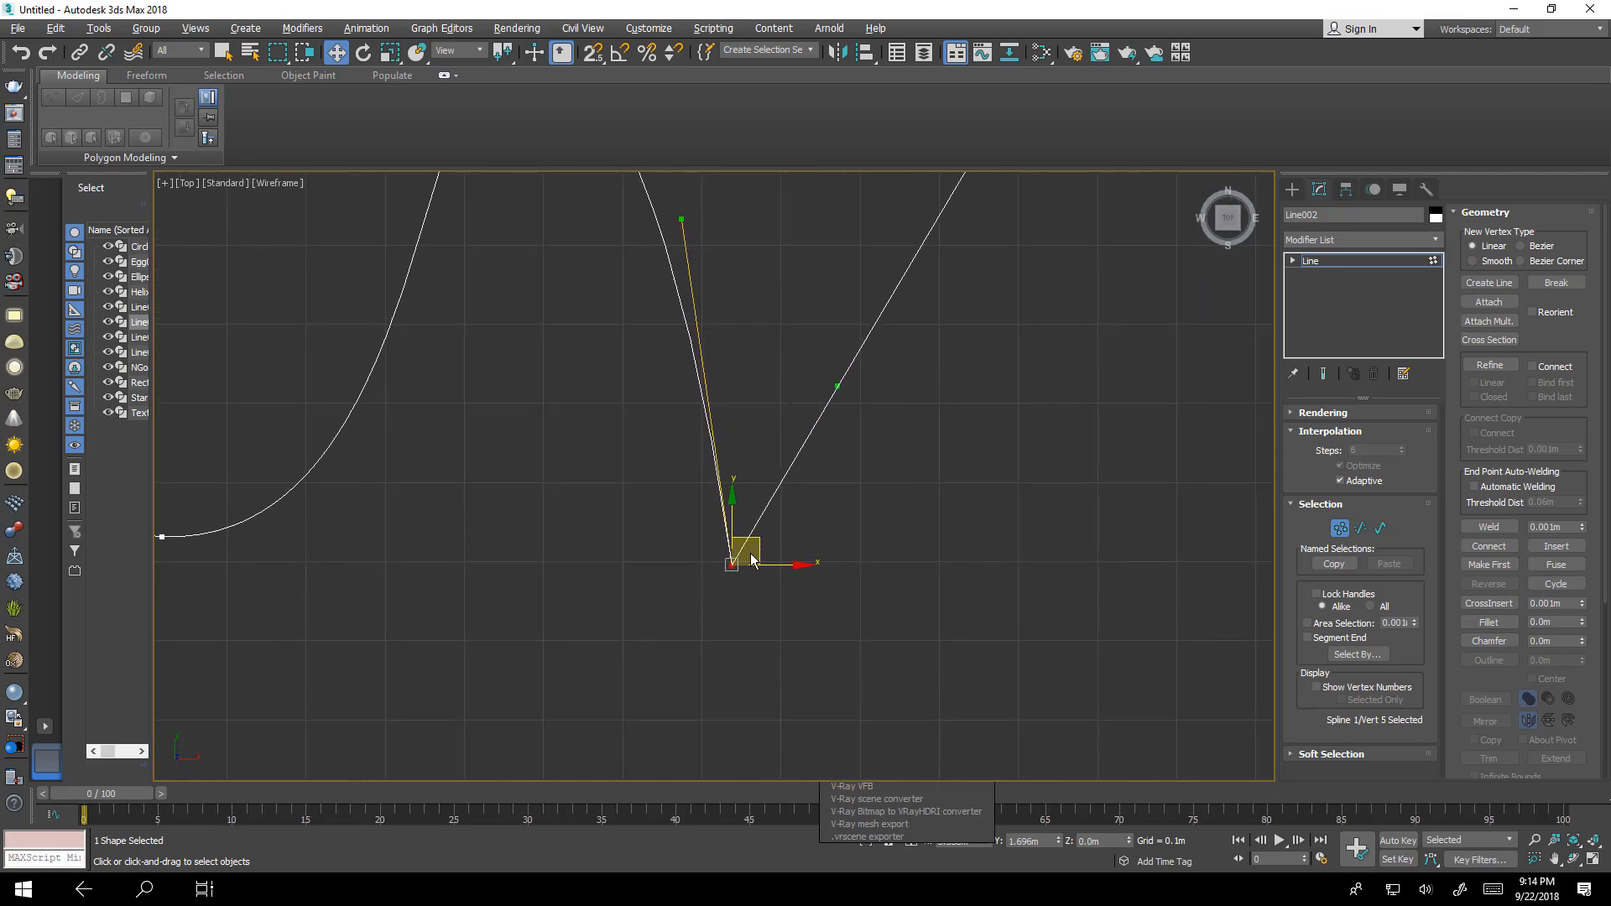
middle_click_drag(782, 456, 765, 479)
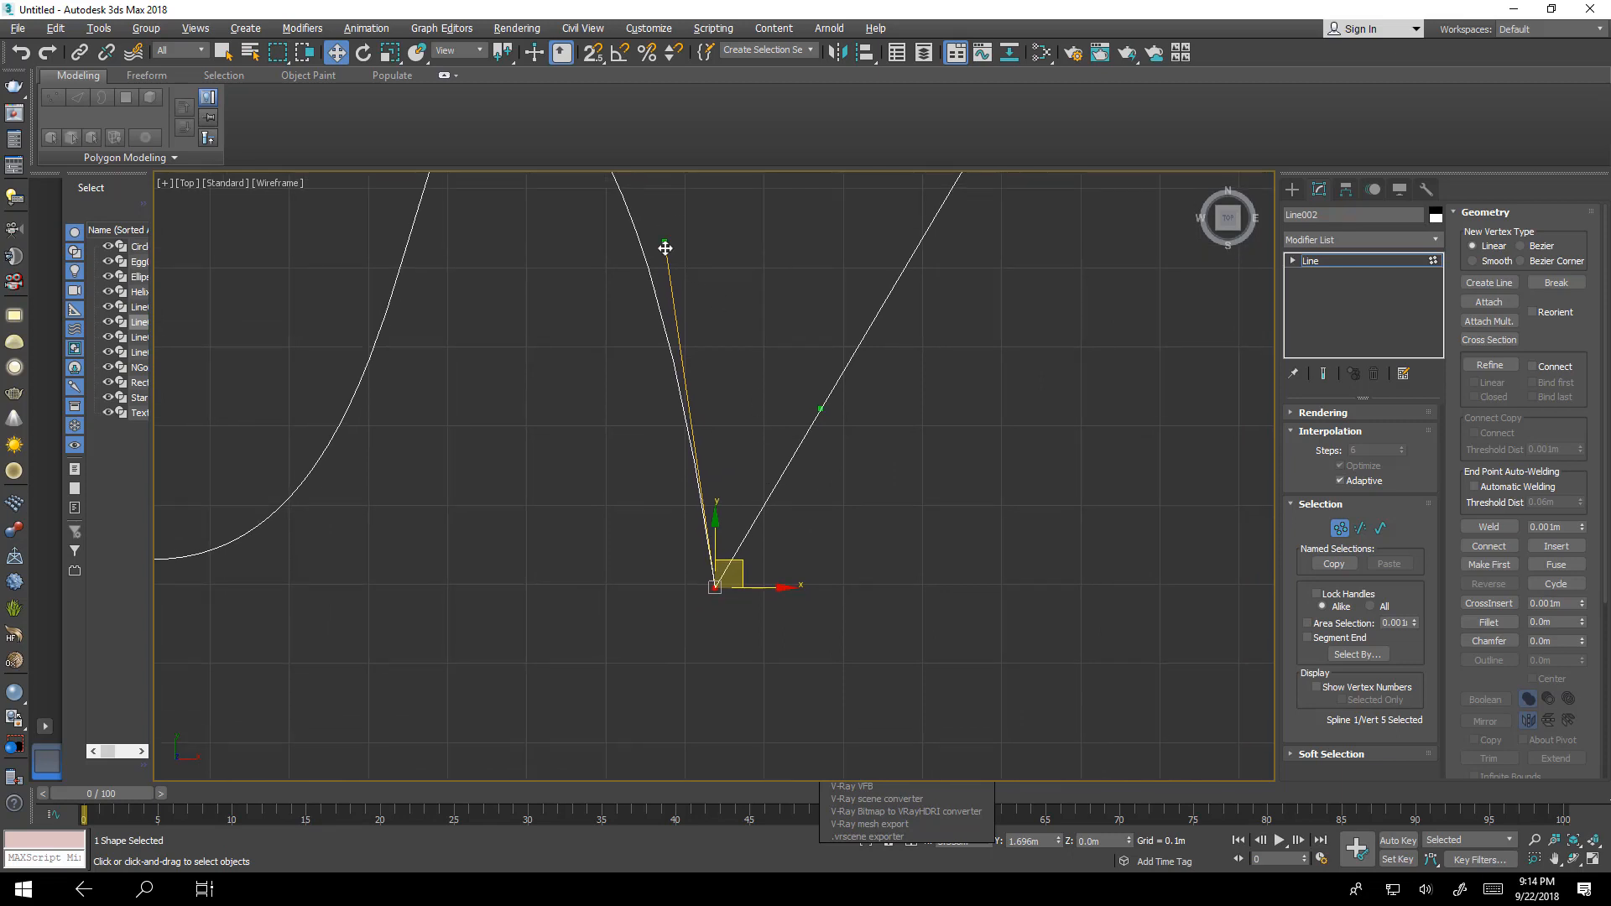
left_click_drag(668, 250, 468, 586)
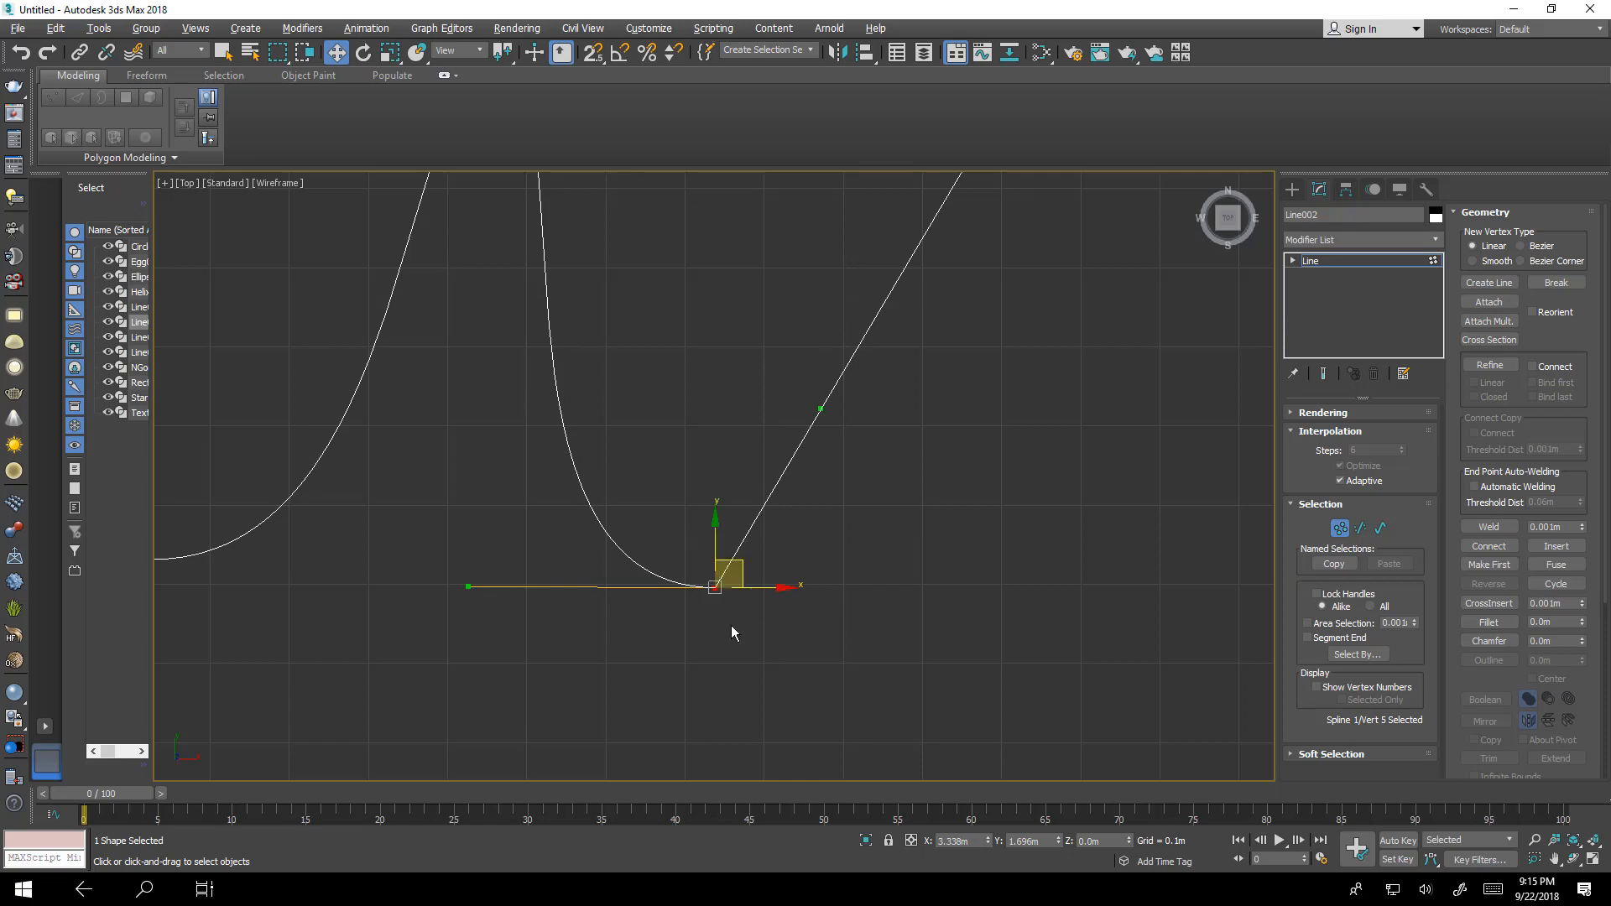
scroll(732, 626, "down", 2)
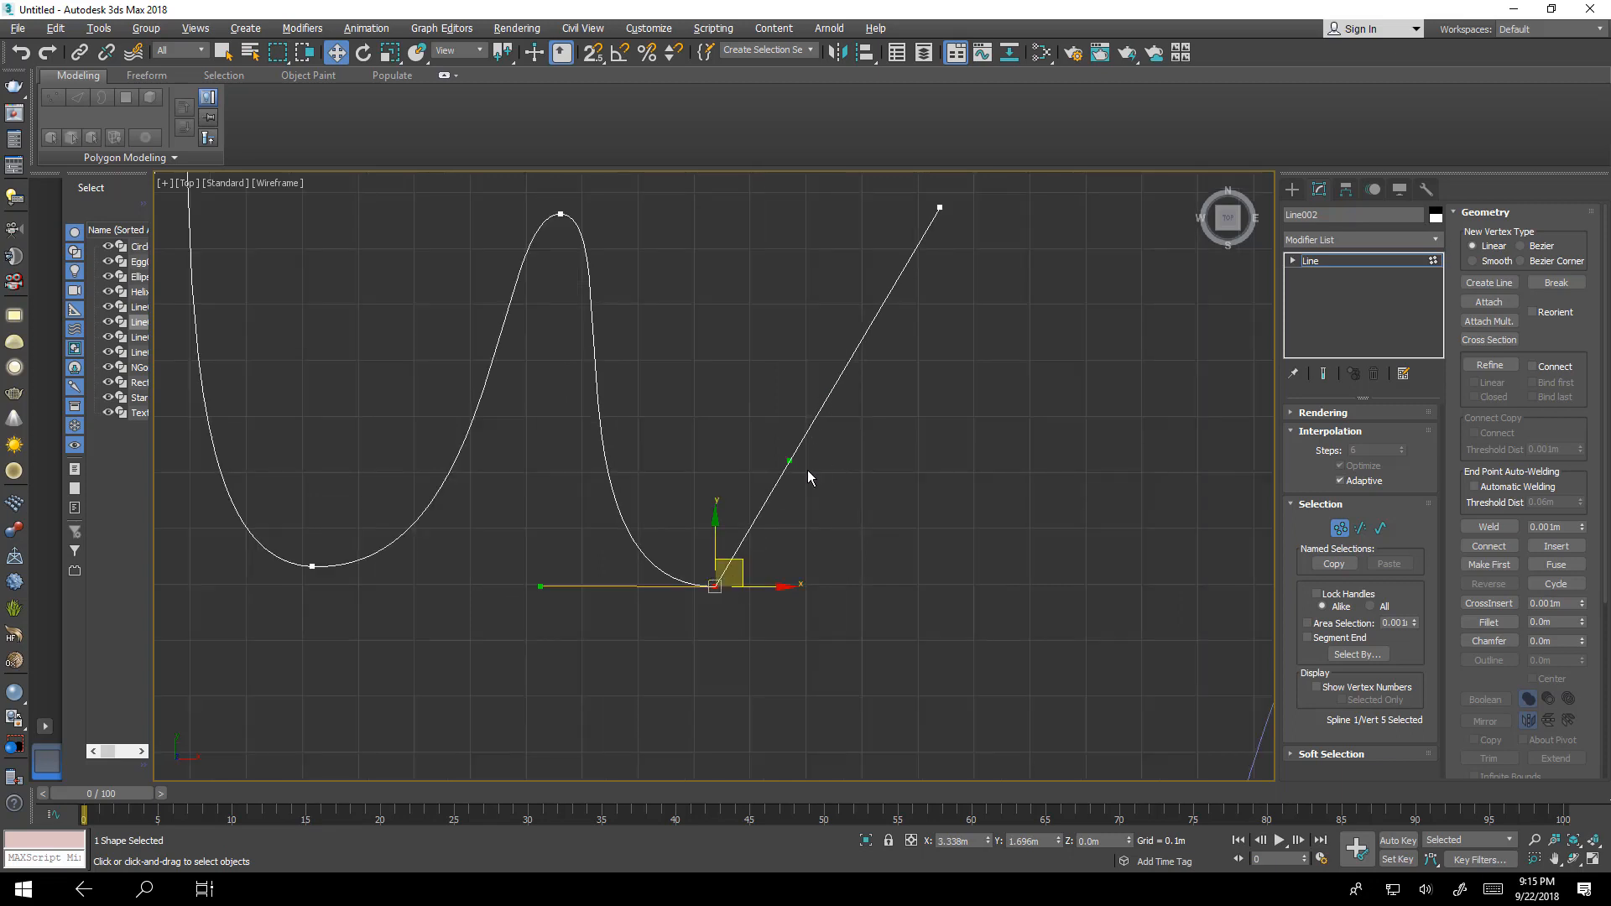
left_click_drag(789, 464, 870, 584)
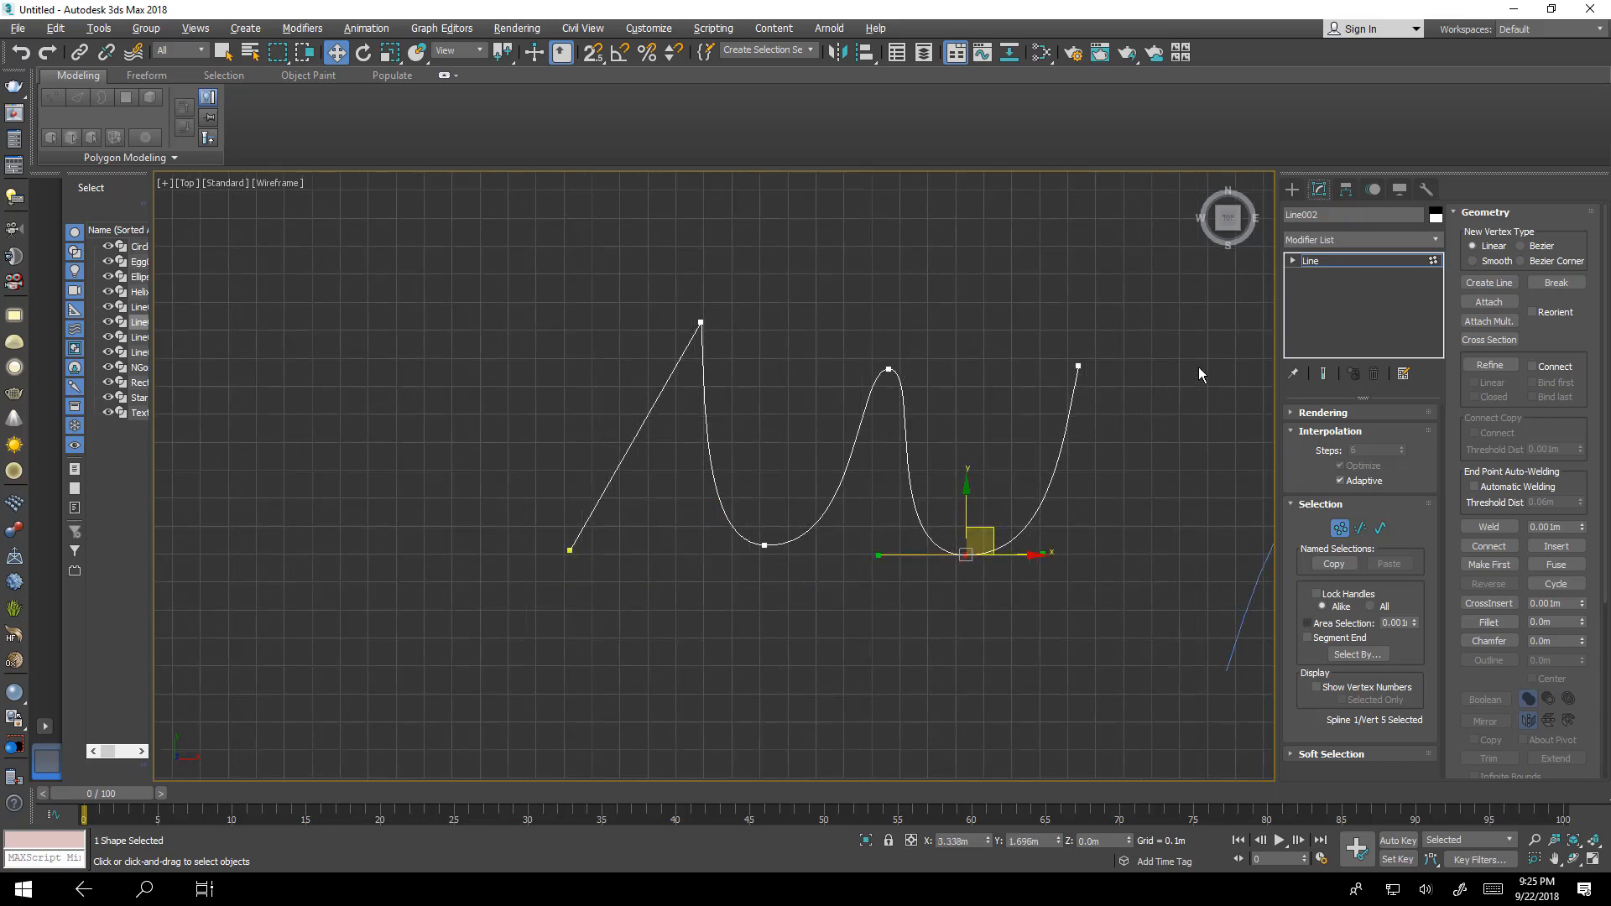
Leave vertex editing of the zigzag and draw a new sharp-cornered rectangle in the empty area to the right of the sample shapes.
middle_click_drag(508, 494, 805, 481)
scroll(537, 557, "down", 4)
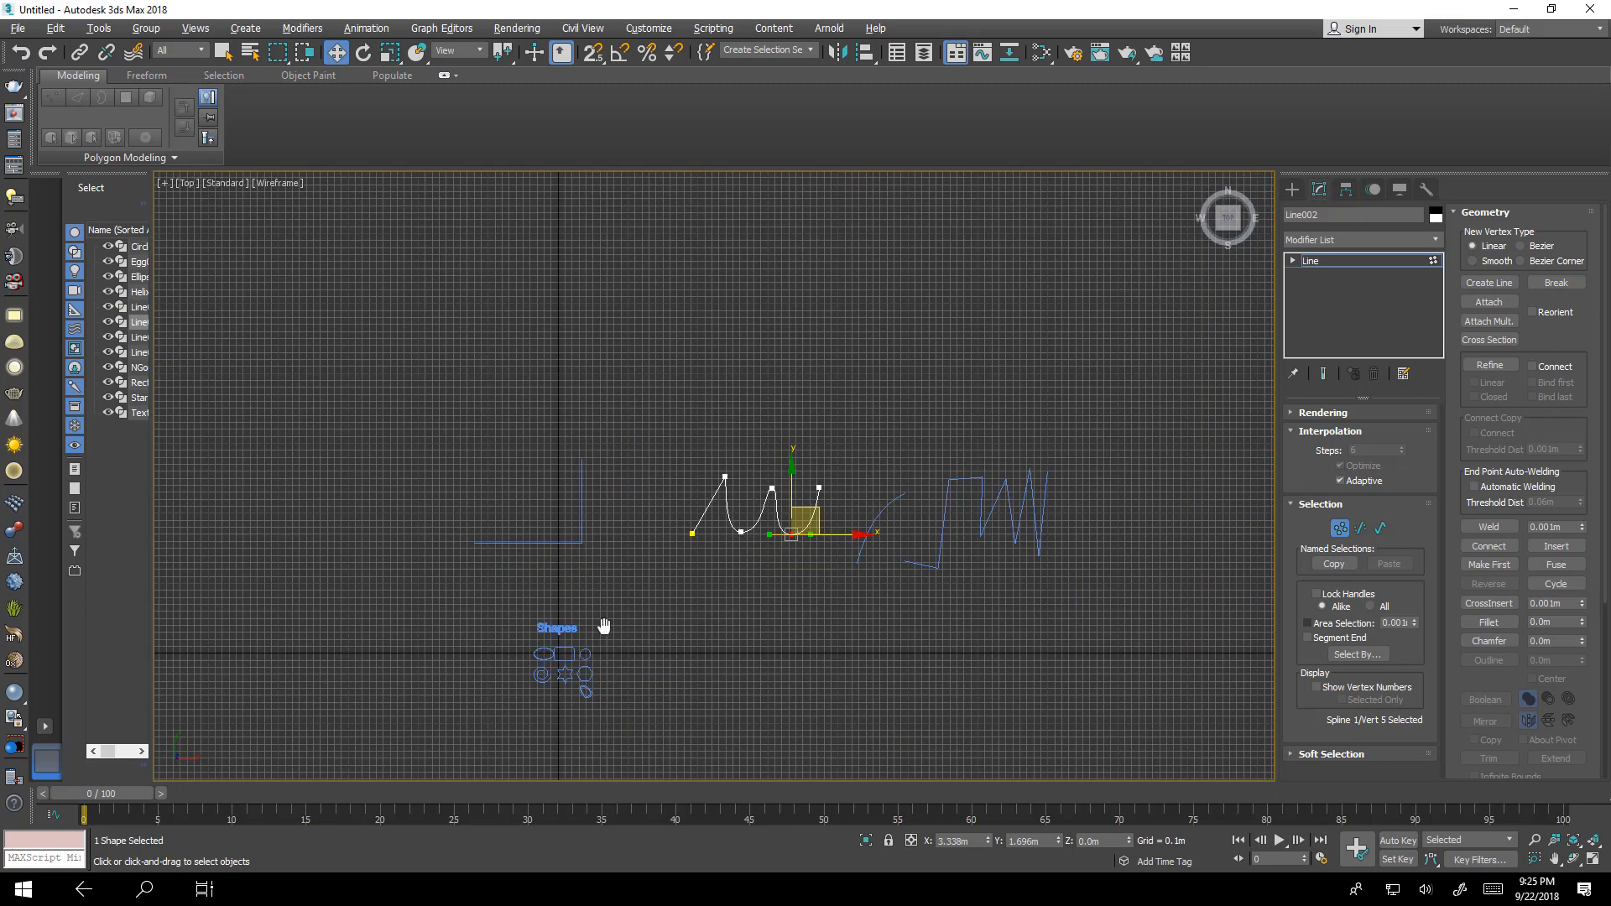
middle_click_drag(604, 626, 806, 493)
scroll(703, 537, "up", 5)
middle_click_drag(920, 471, 644, 460)
middle_click_drag(1110, 366, 984, 400)
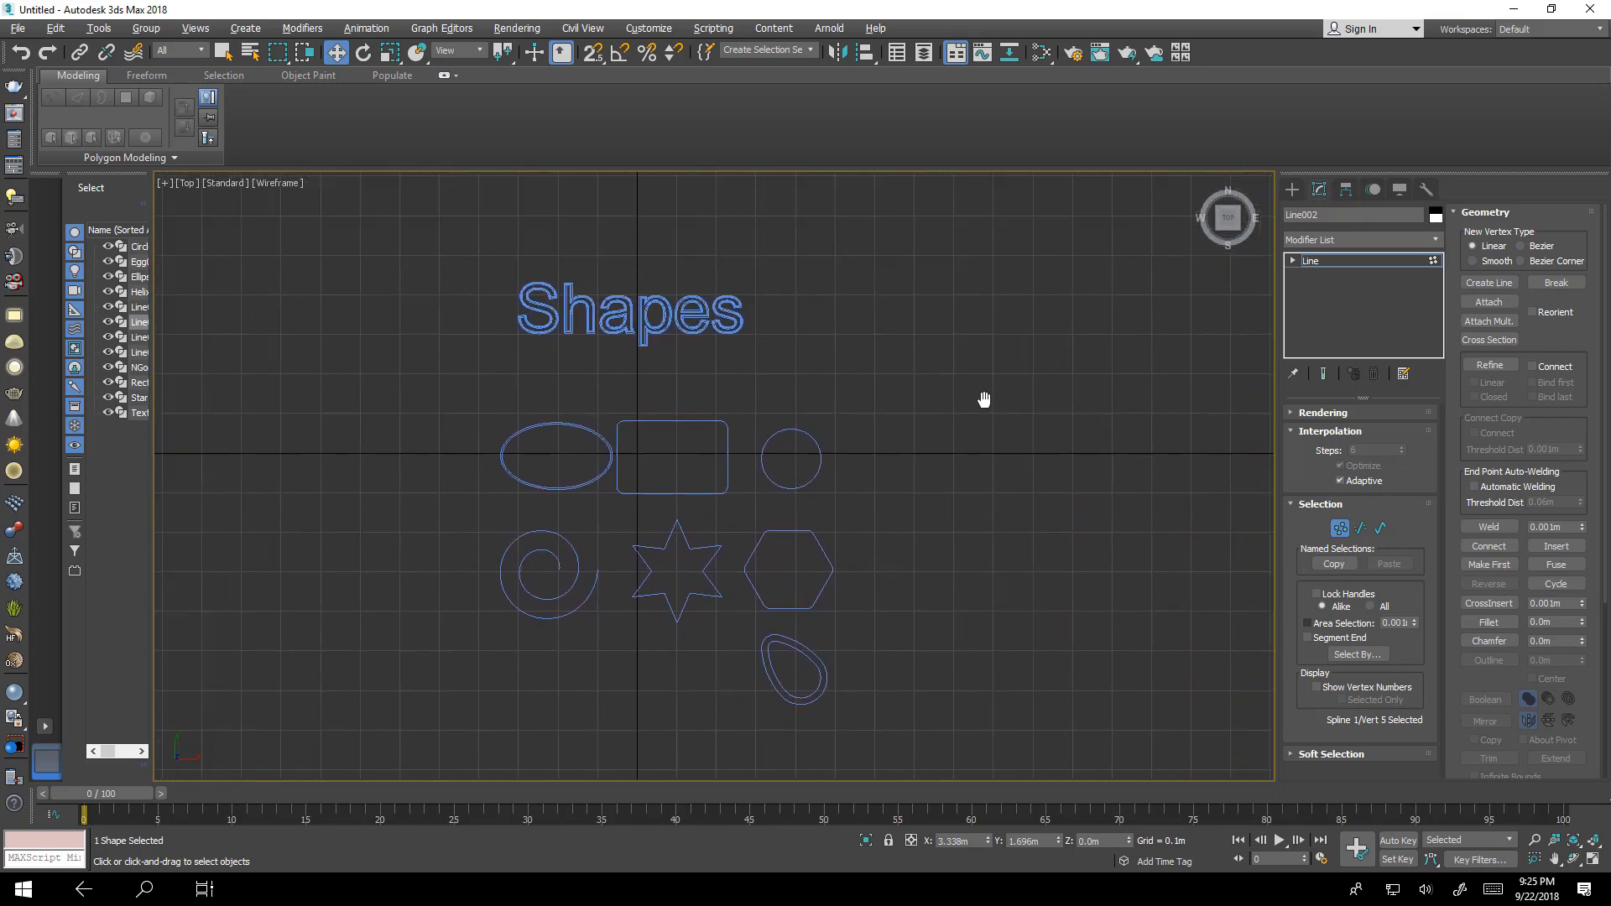
scroll(688, 432, "up", 5)
scroll(663, 393, "down", 5)
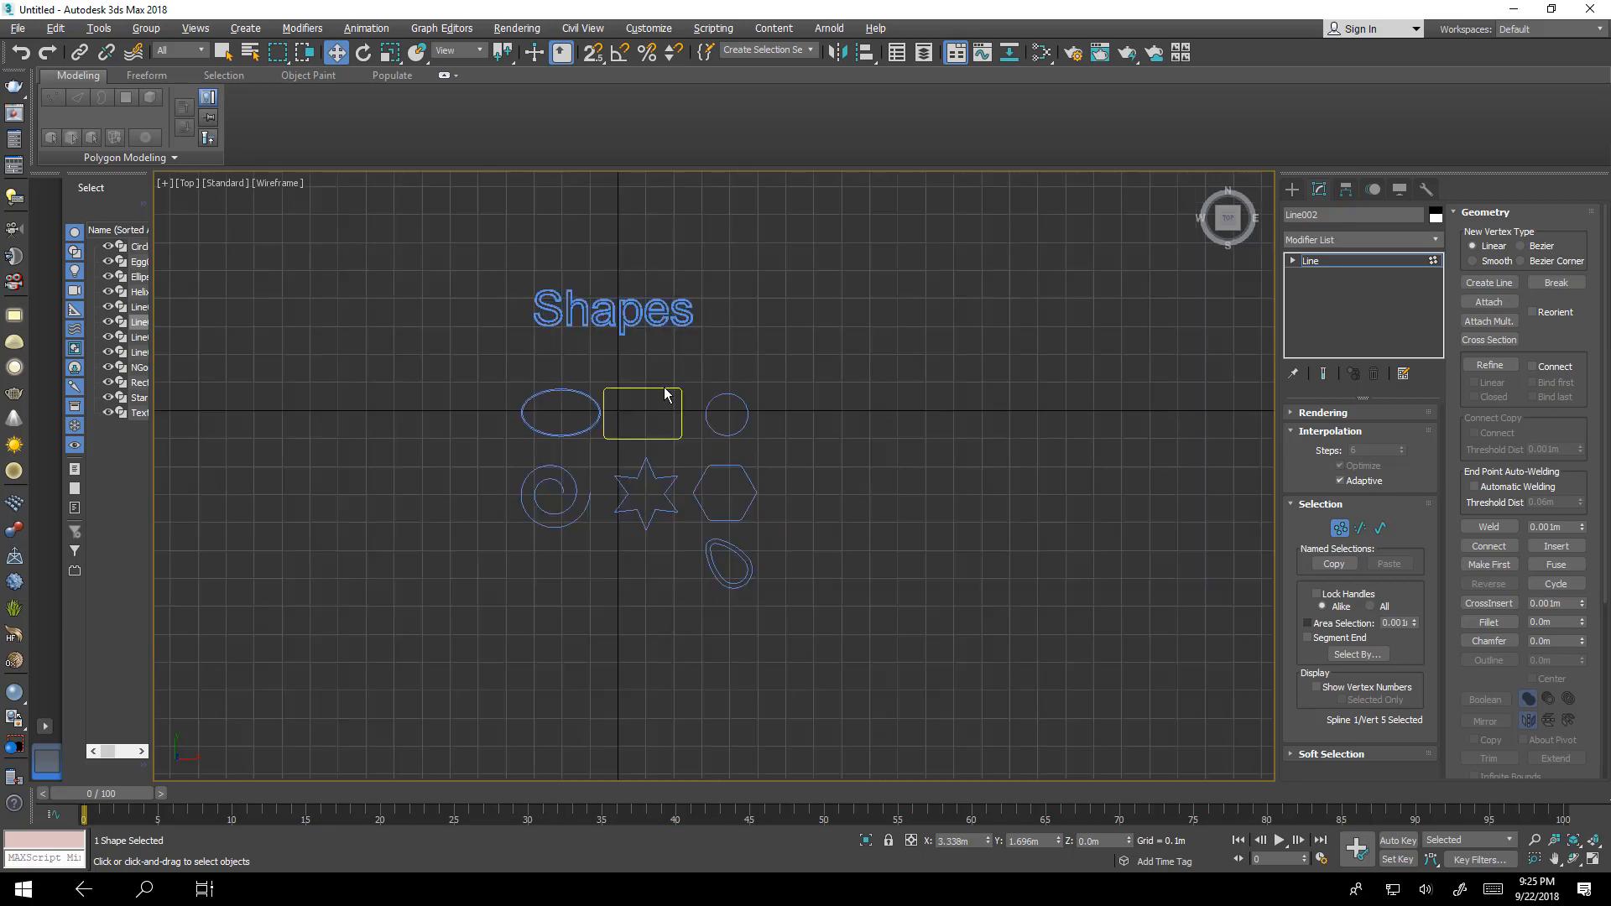
left_click(1340, 528)
left_click(1293, 190)
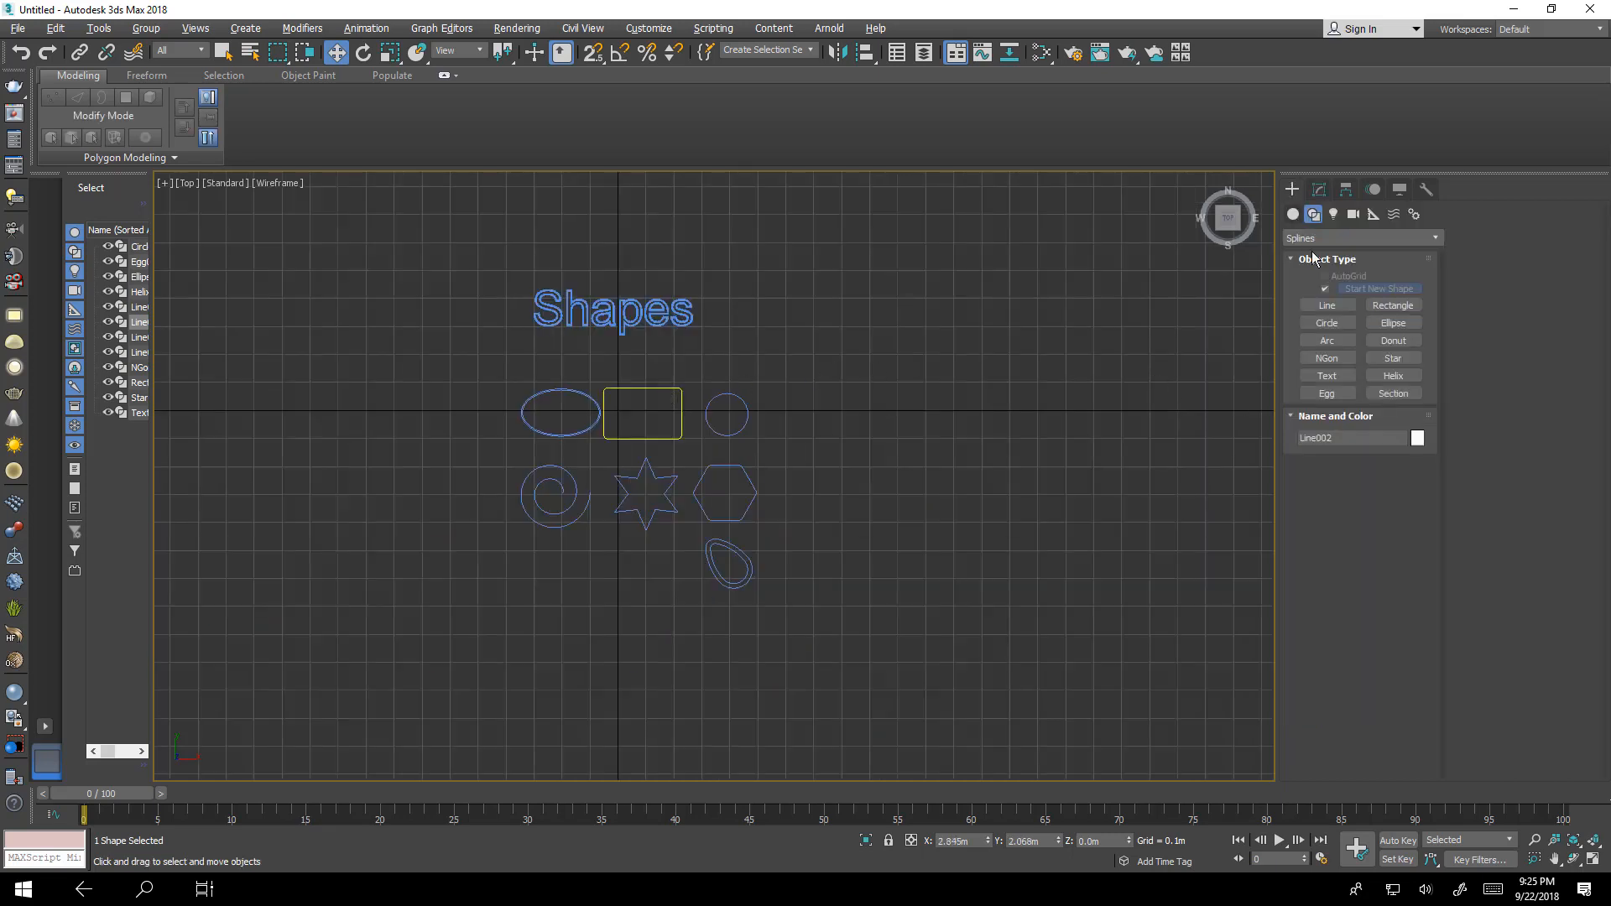
left_click(1393, 305)
left_click_drag(1149, 399, 973, 548)
right_click(1014, 476)
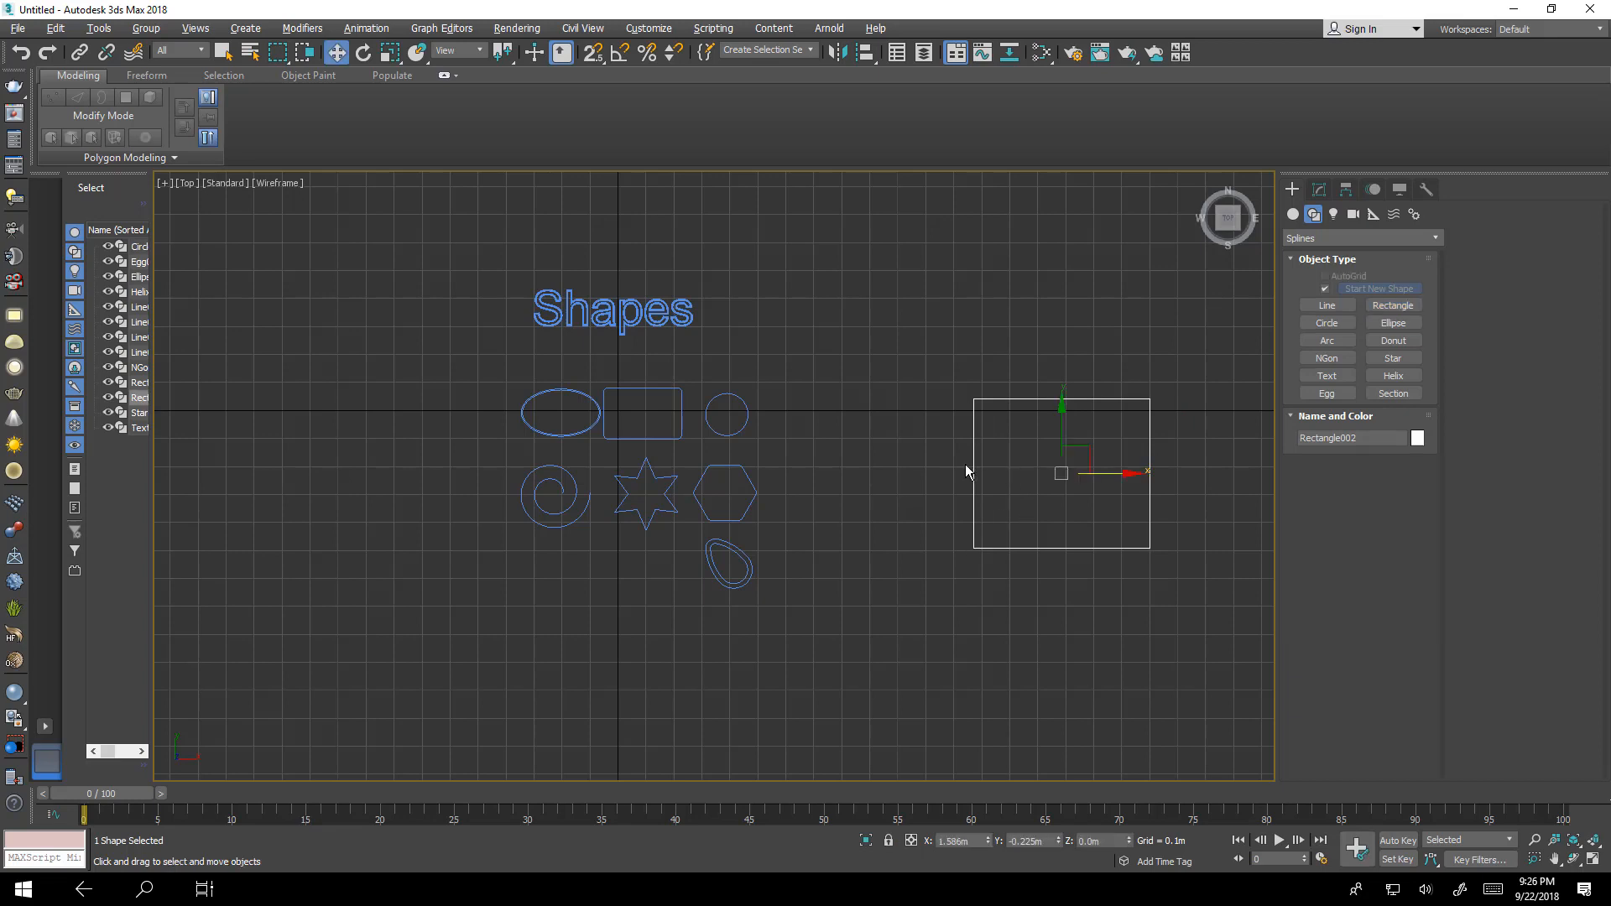
Convert the new rectangle to an Editable Spline.
right_click(965, 465)
mouse_move(1116, 630)
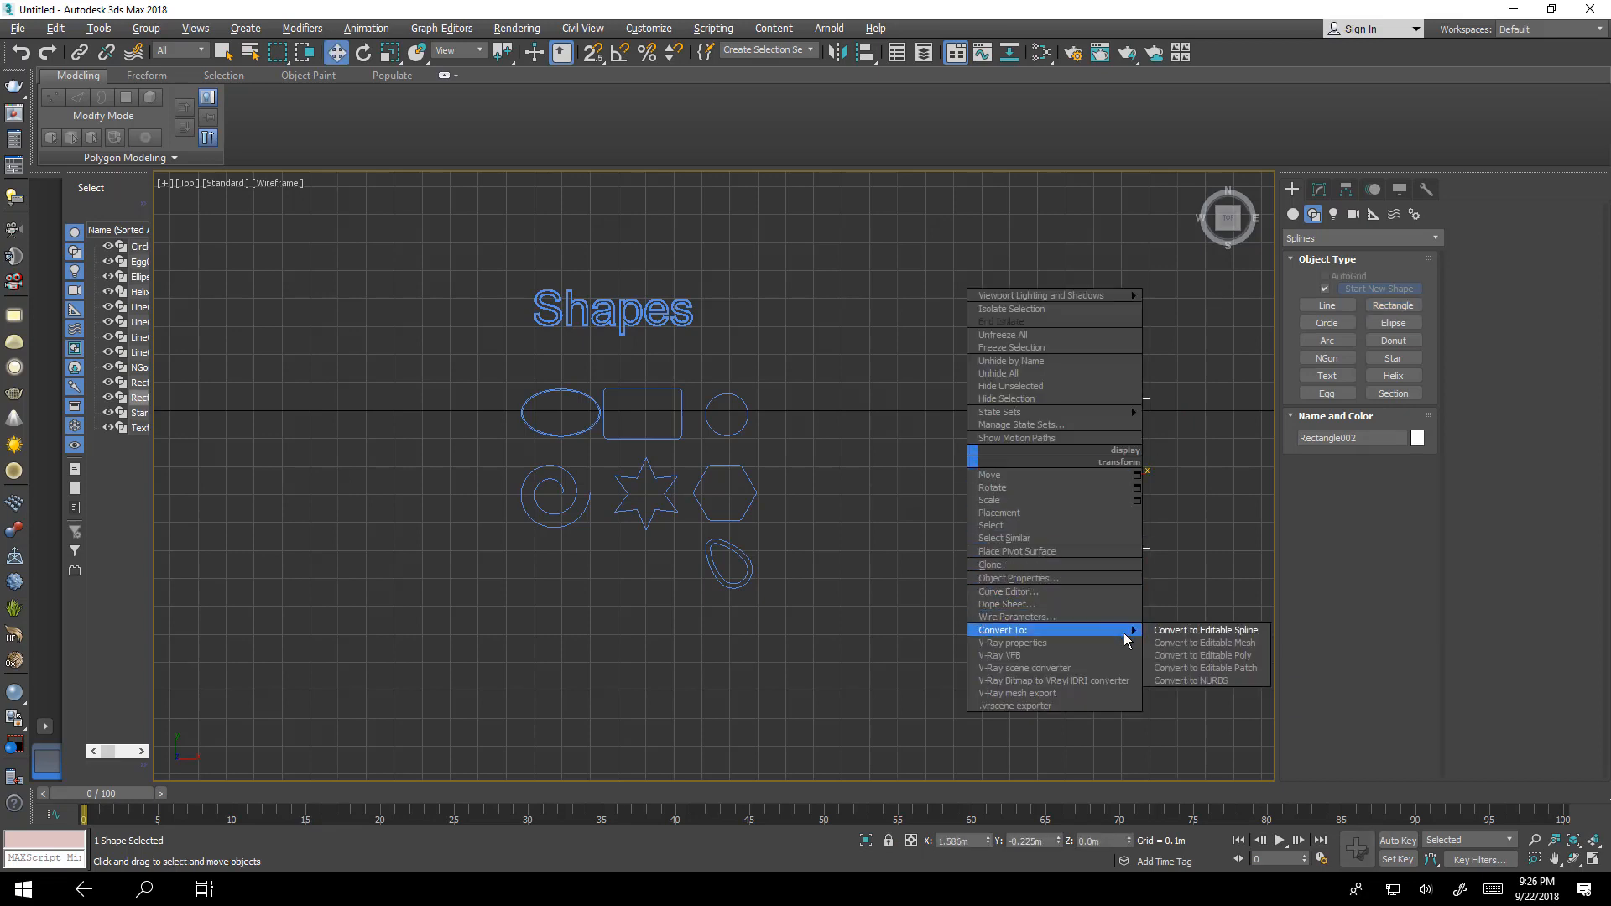
left_click(1235, 631)
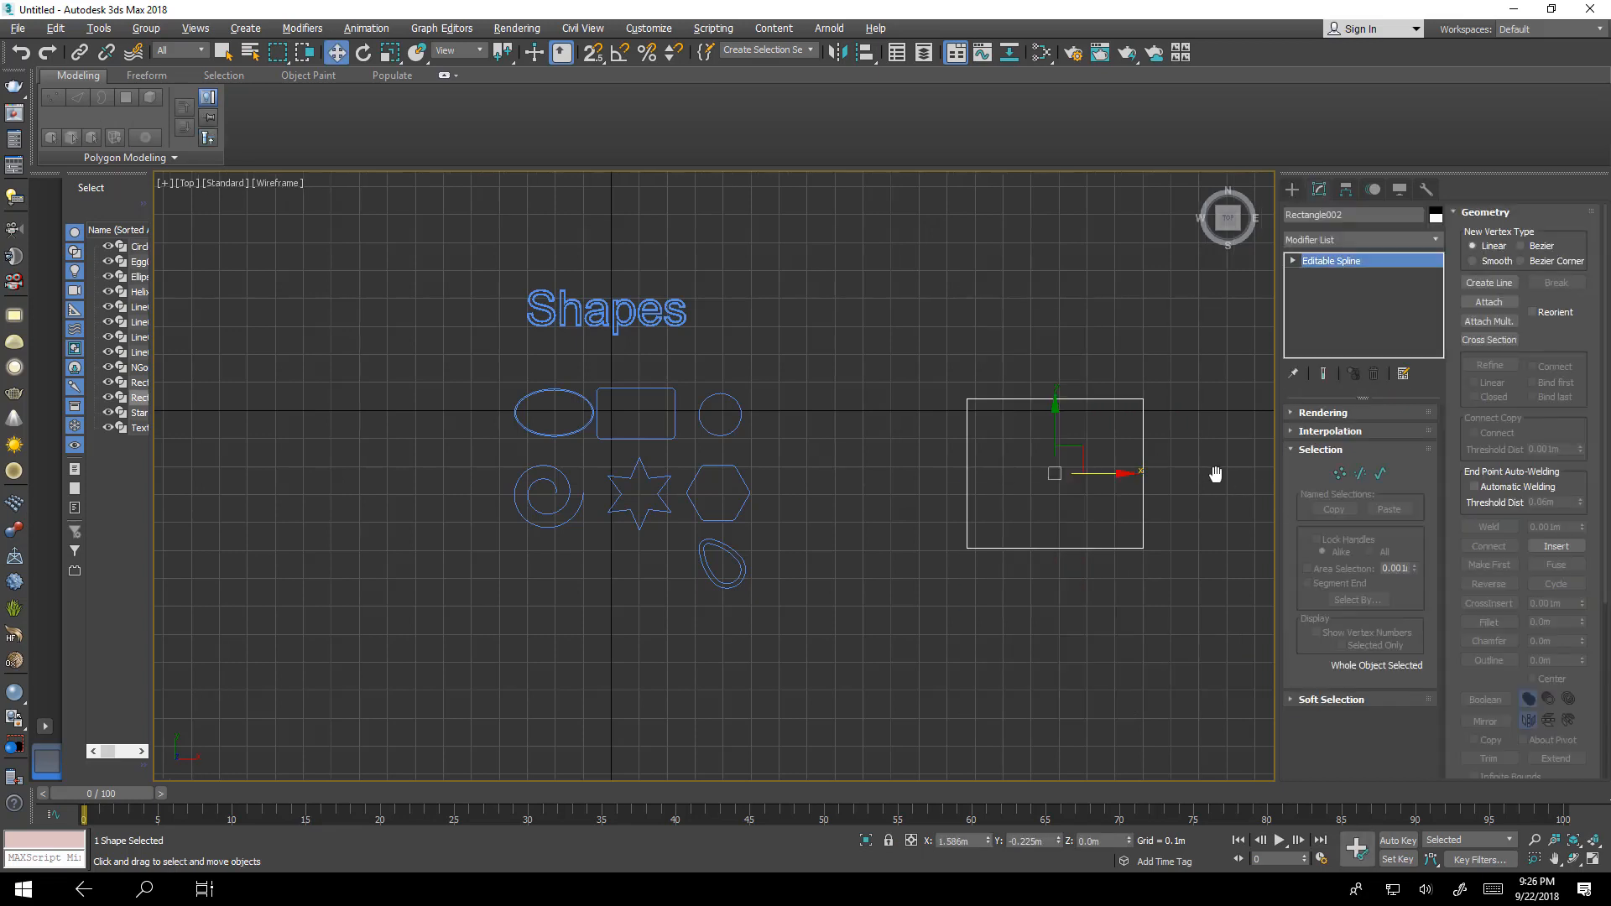
Delete the rectangle's right side at the Segment level.
middle_click_drag(1225, 475, 1099, 453)
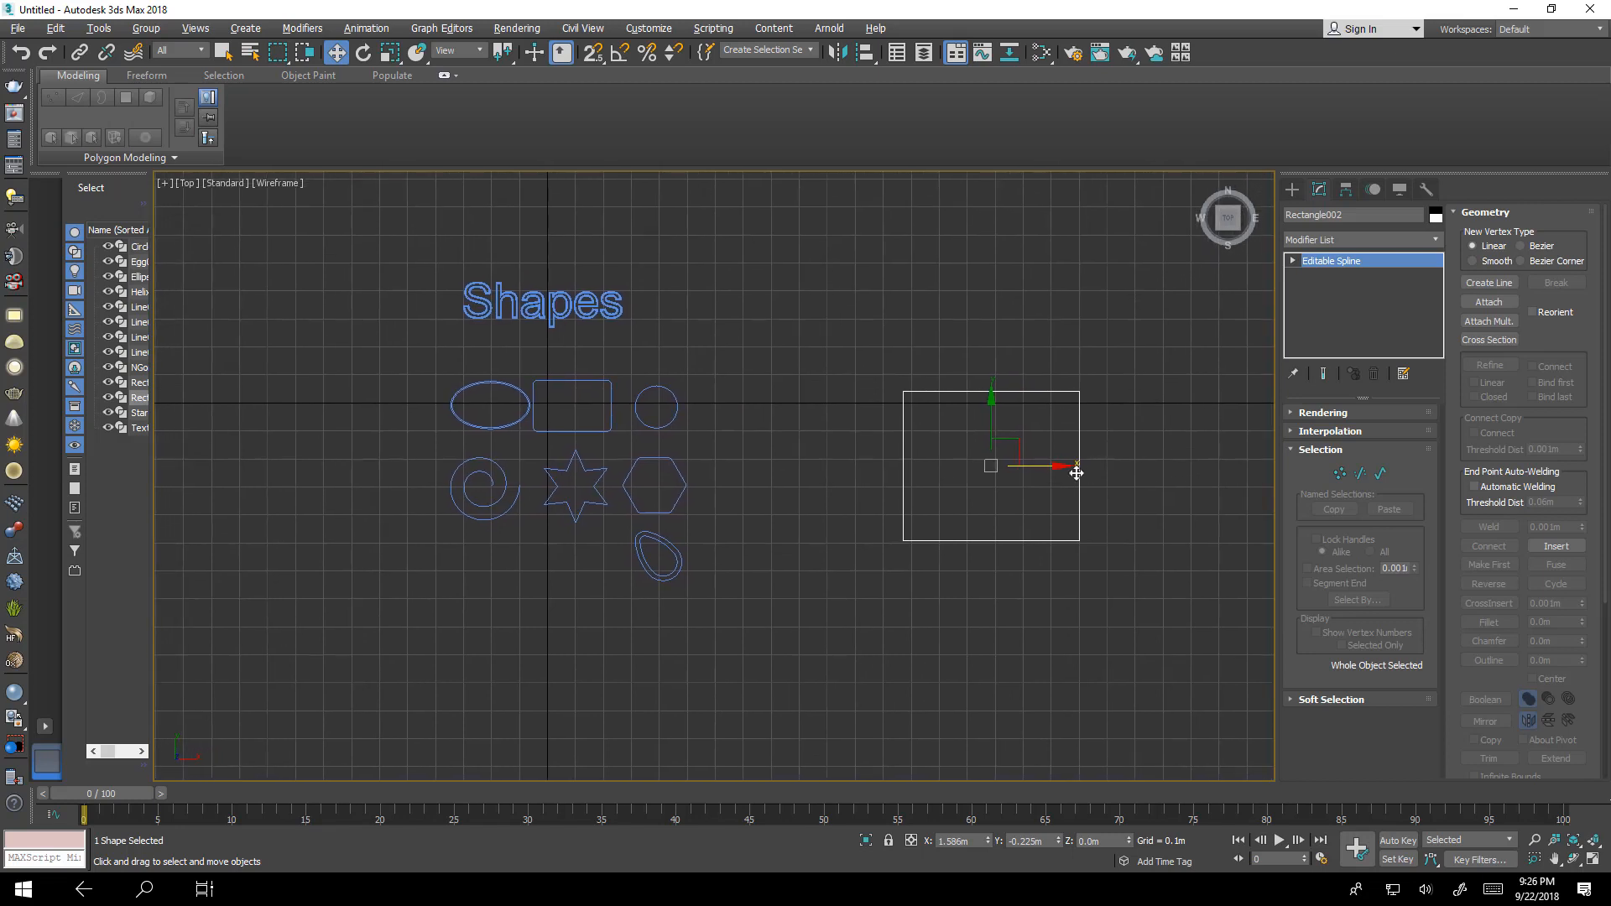
scroll(1107, 478, "up", 6)
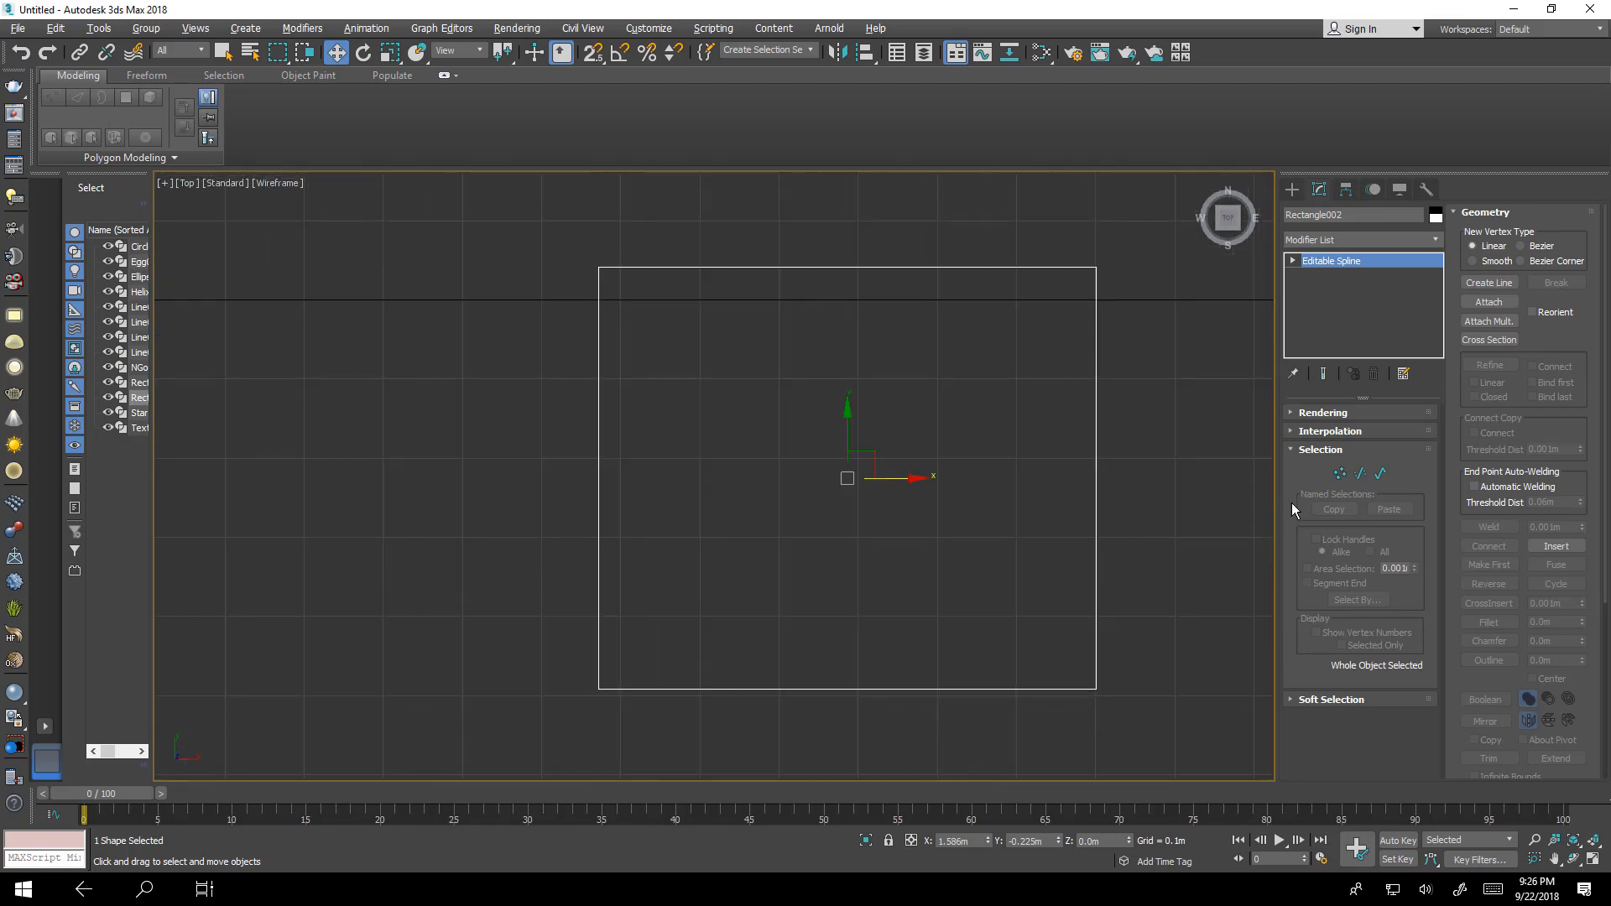
left_click(1362, 473)
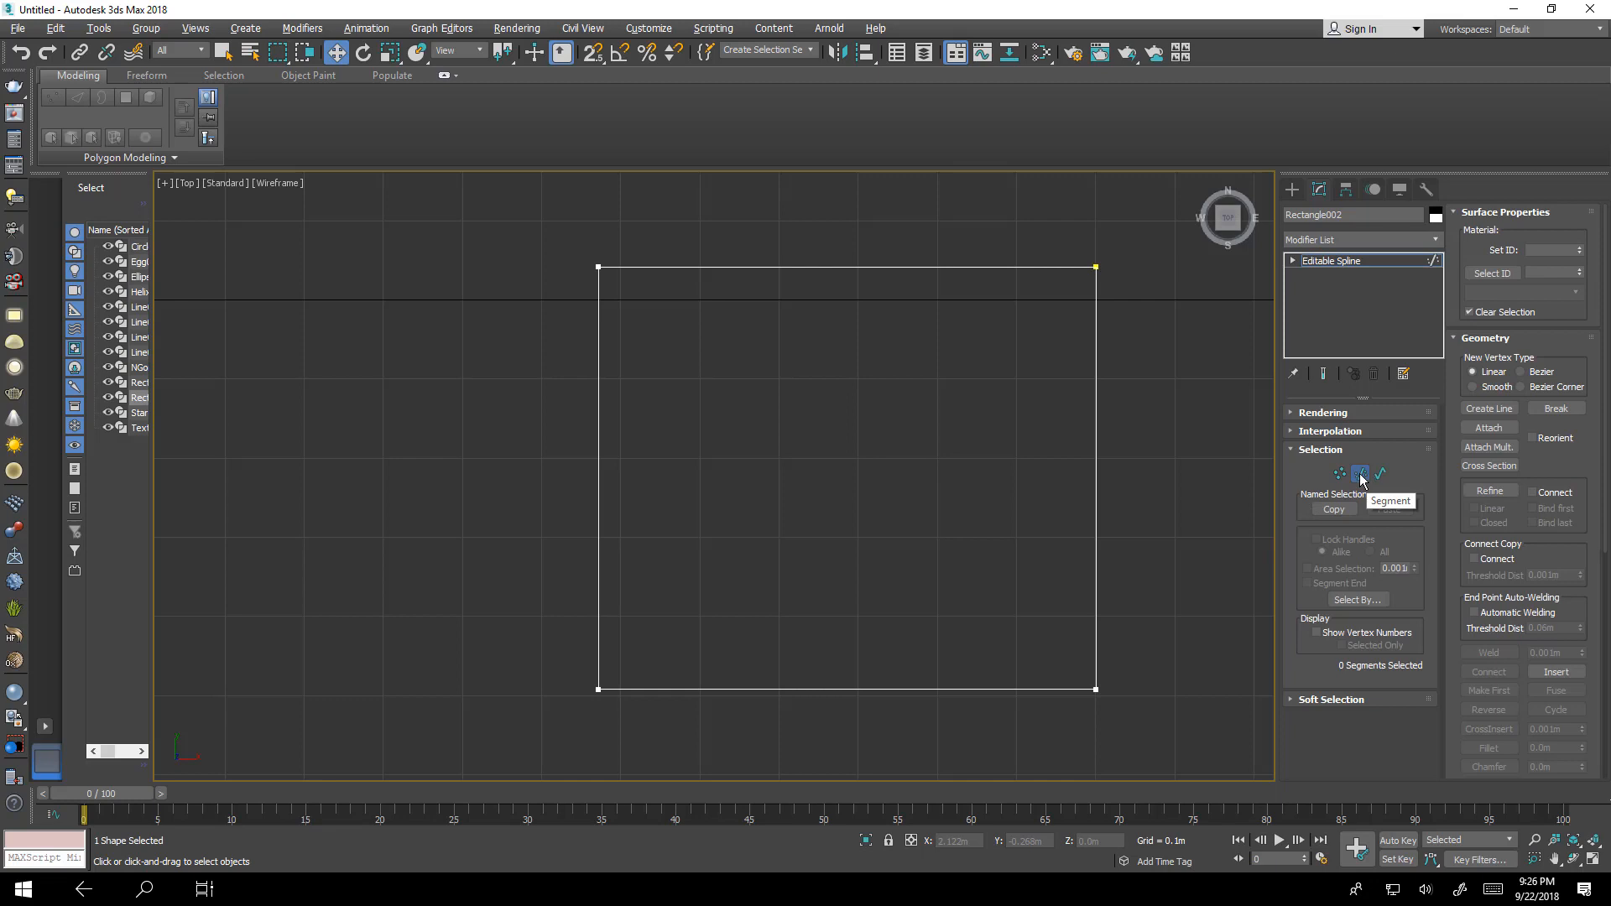
left_click(1095, 471)
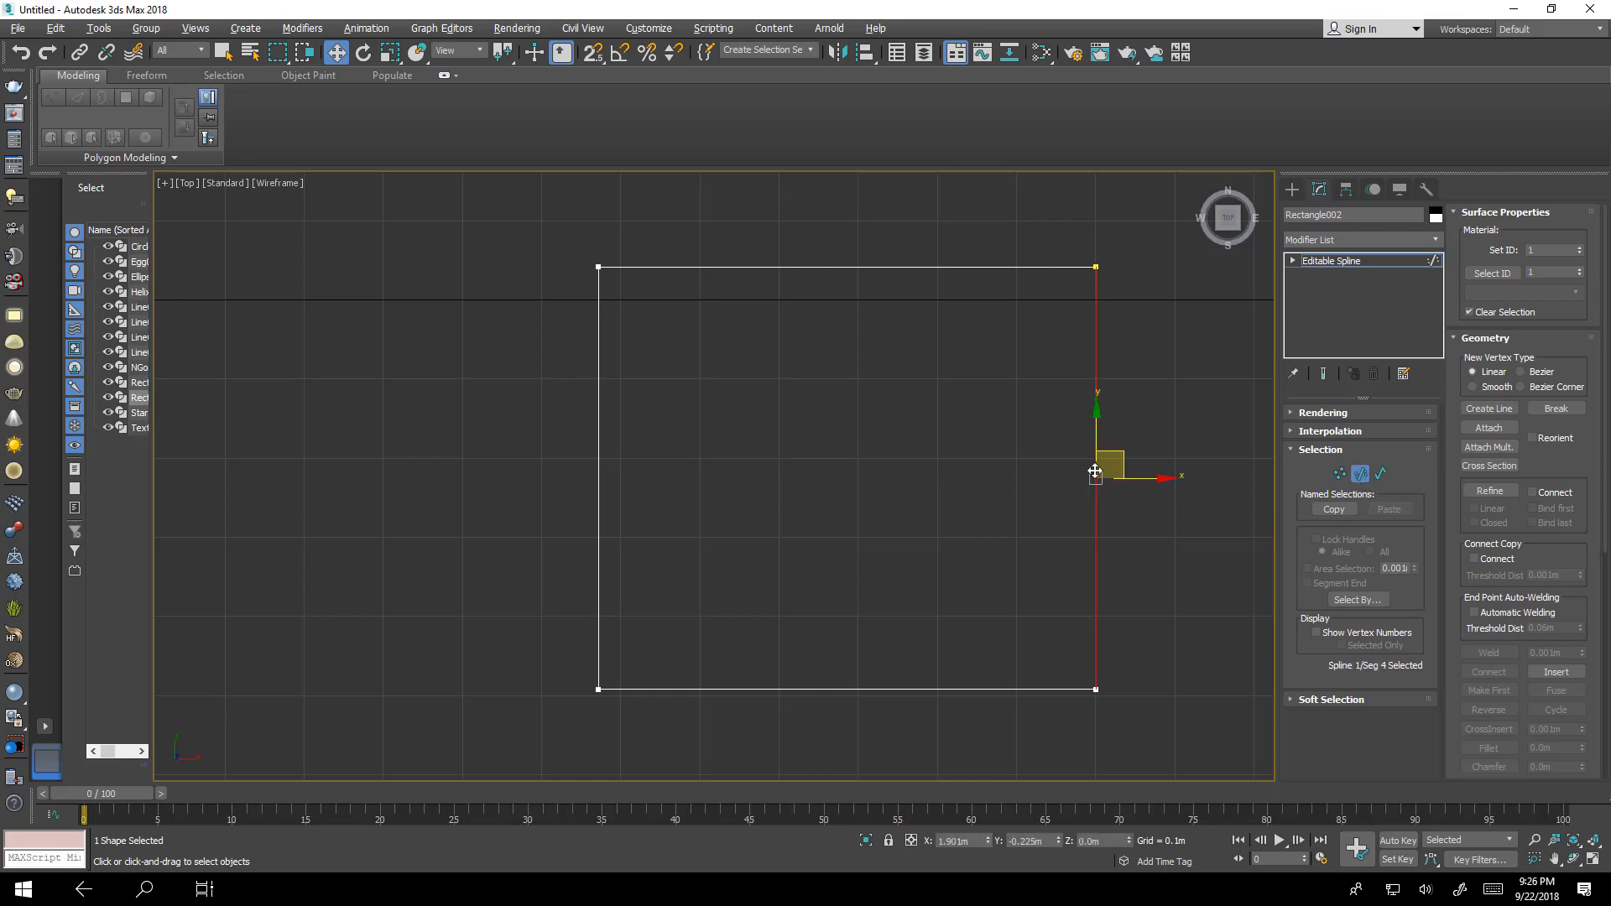
left_click(1087, 392)
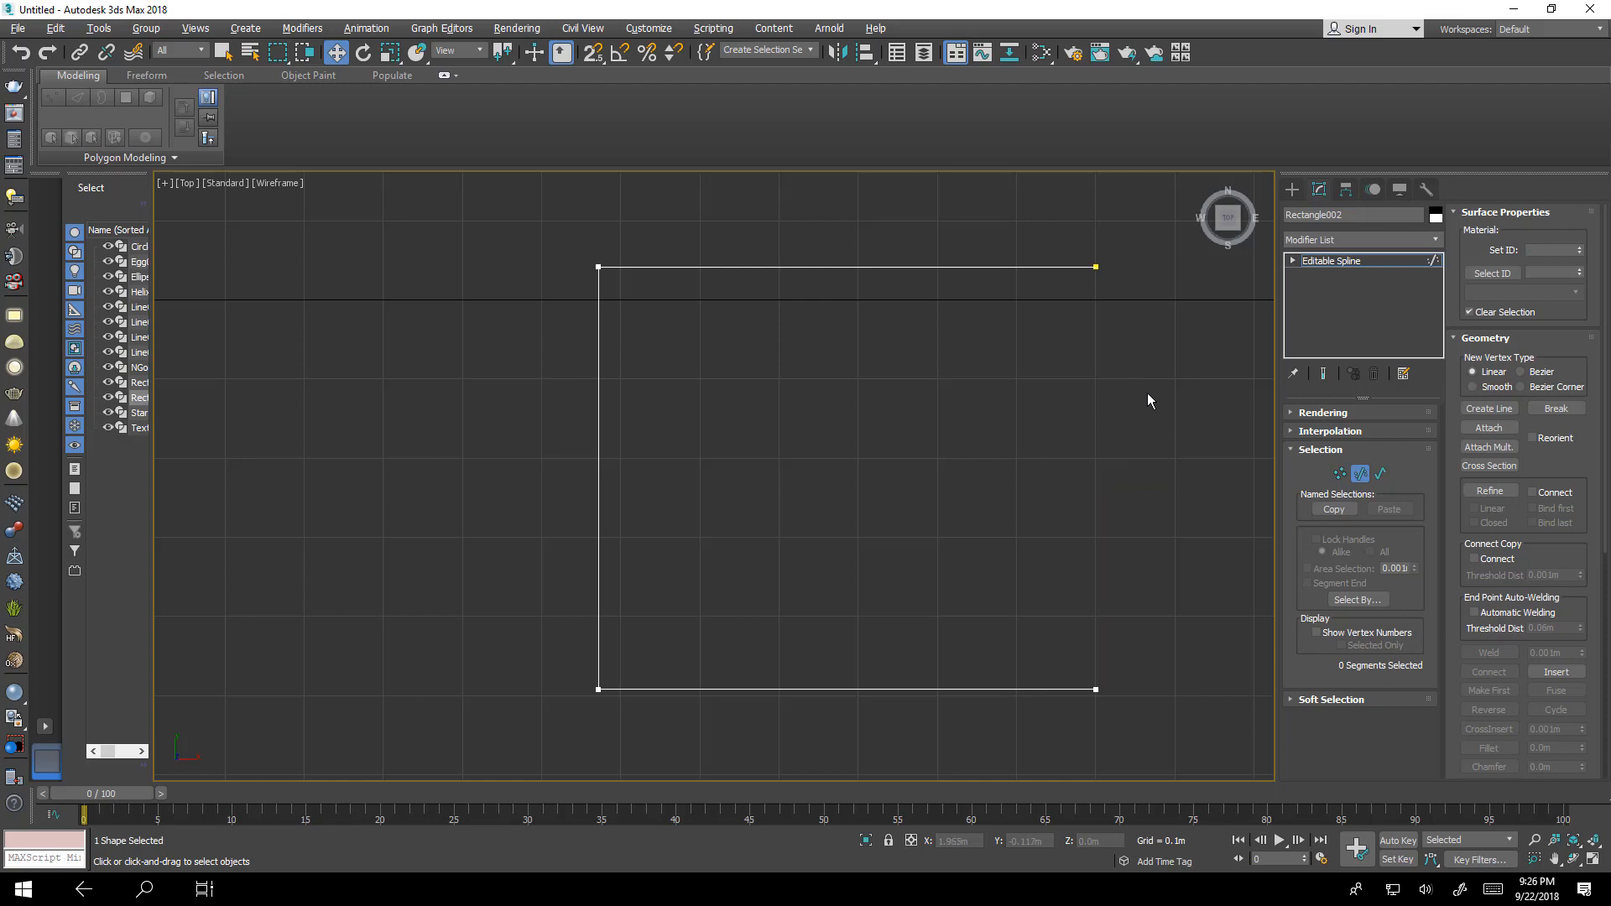
Activate the Line tool with Start New Shape turned off so that drawn lines join the open rectangle.
scroll(1146, 393, "down", 2)
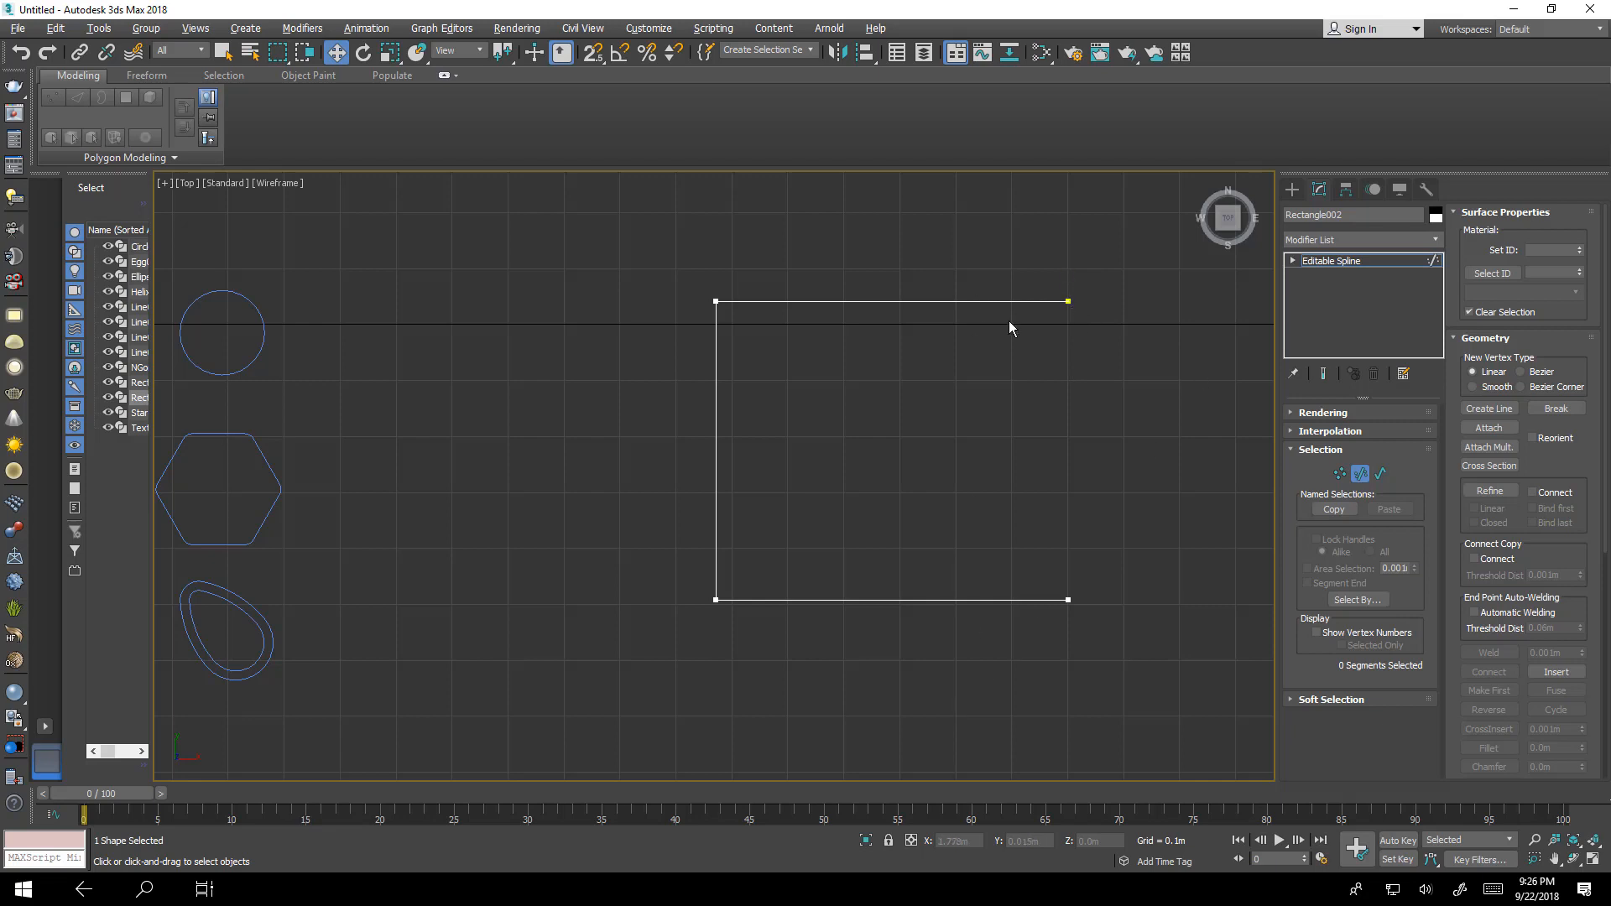
scroll(1066, 312, "down", 3)
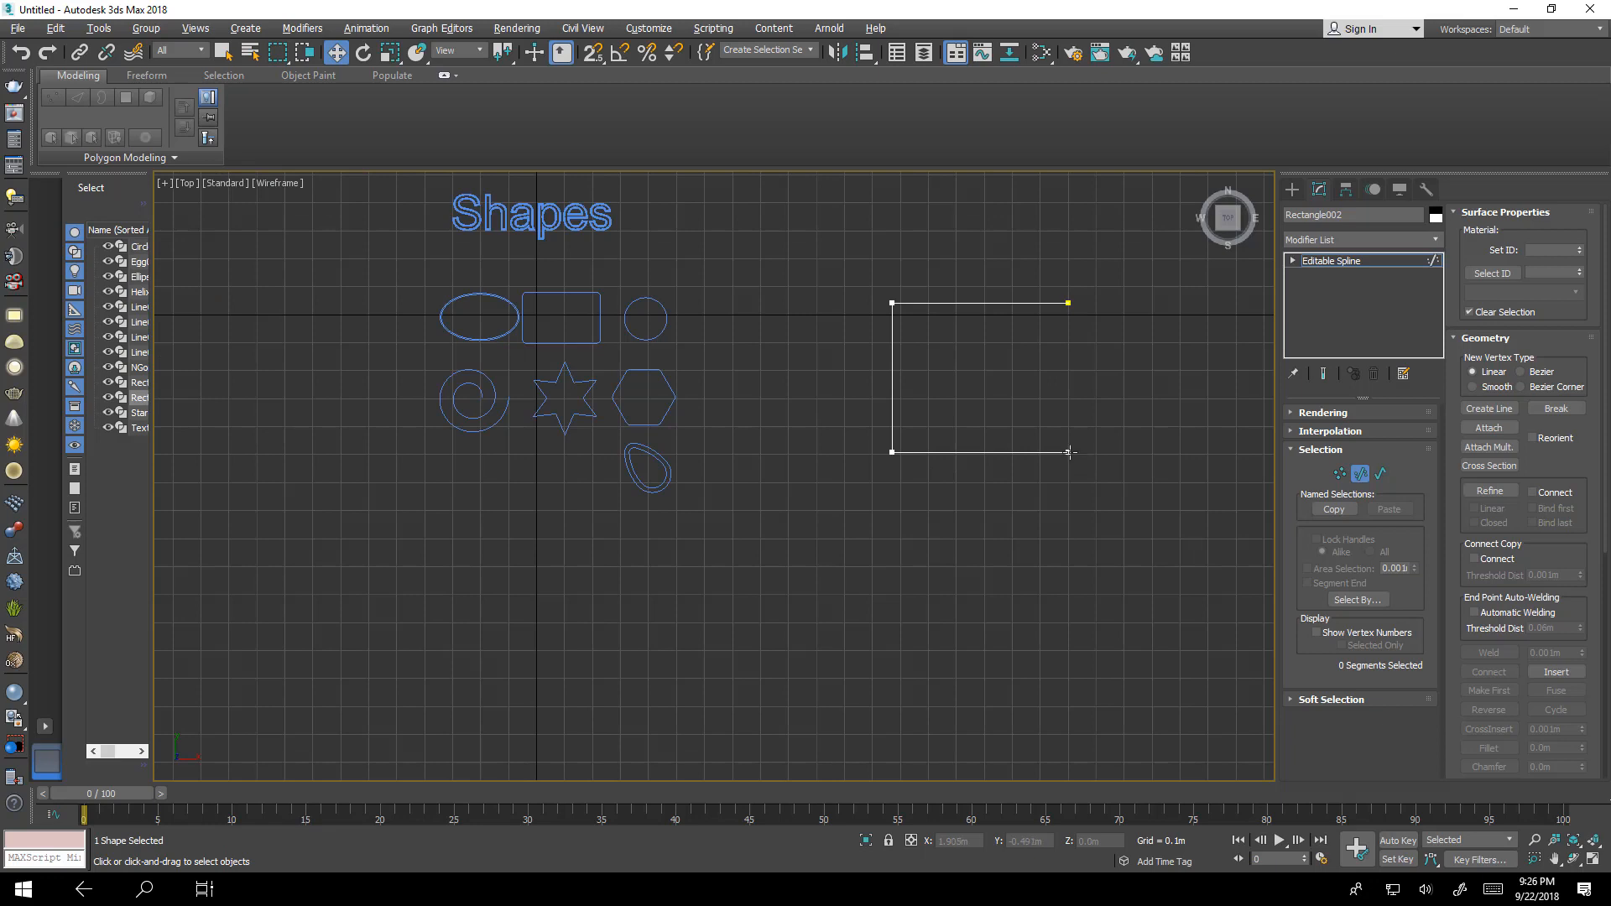
middle_click_drag(1062, 396, 1015, 448)
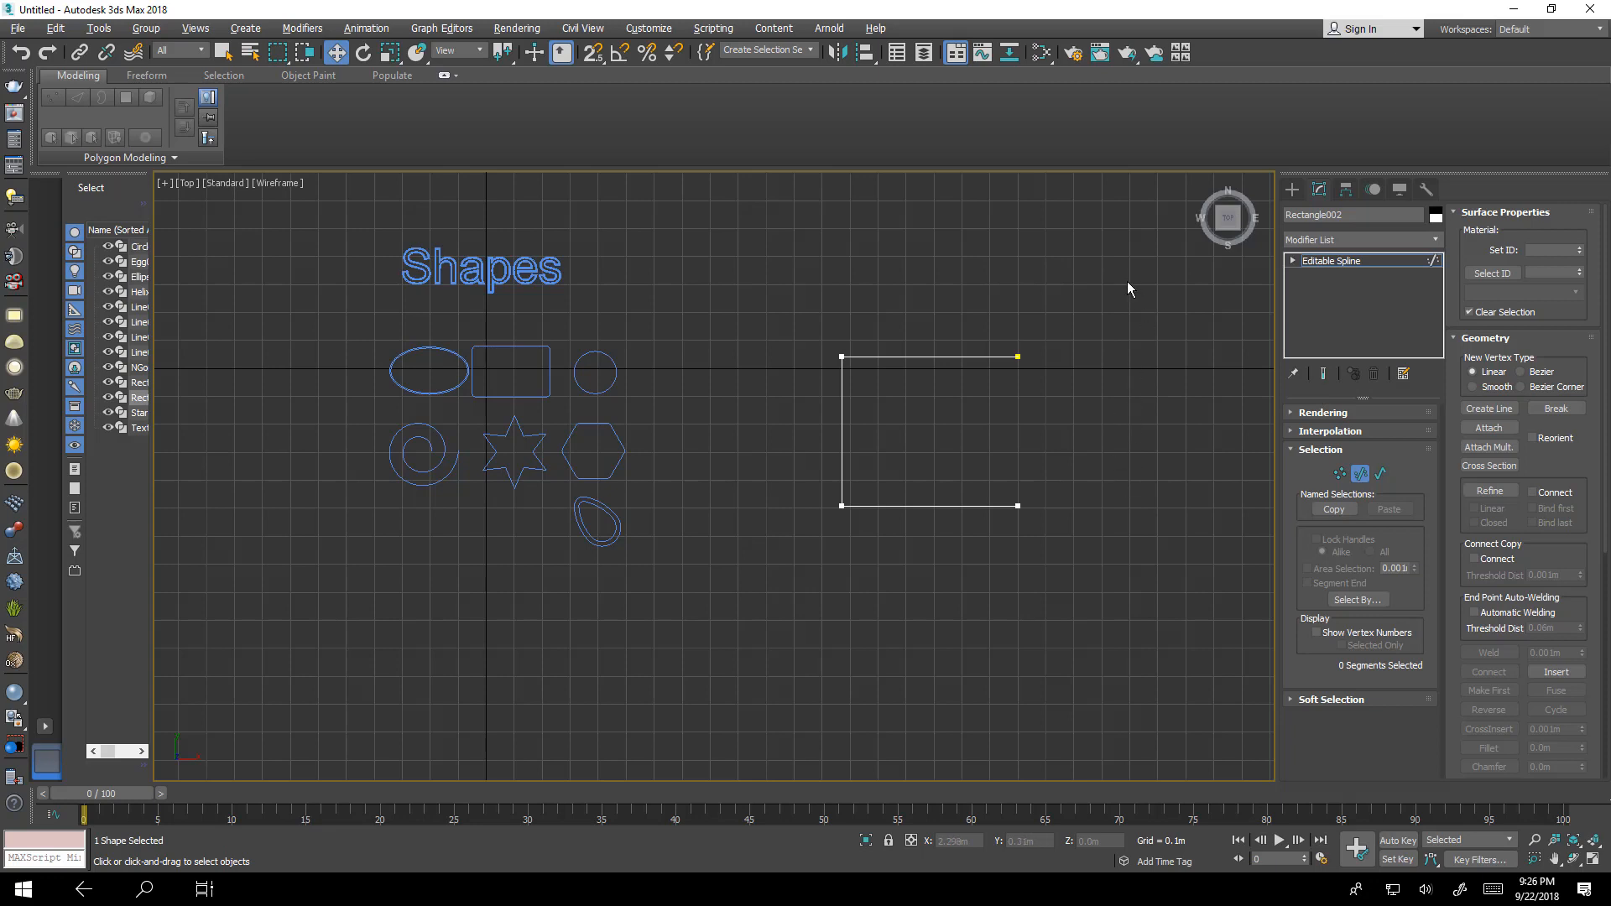
left_click(1293, 188)
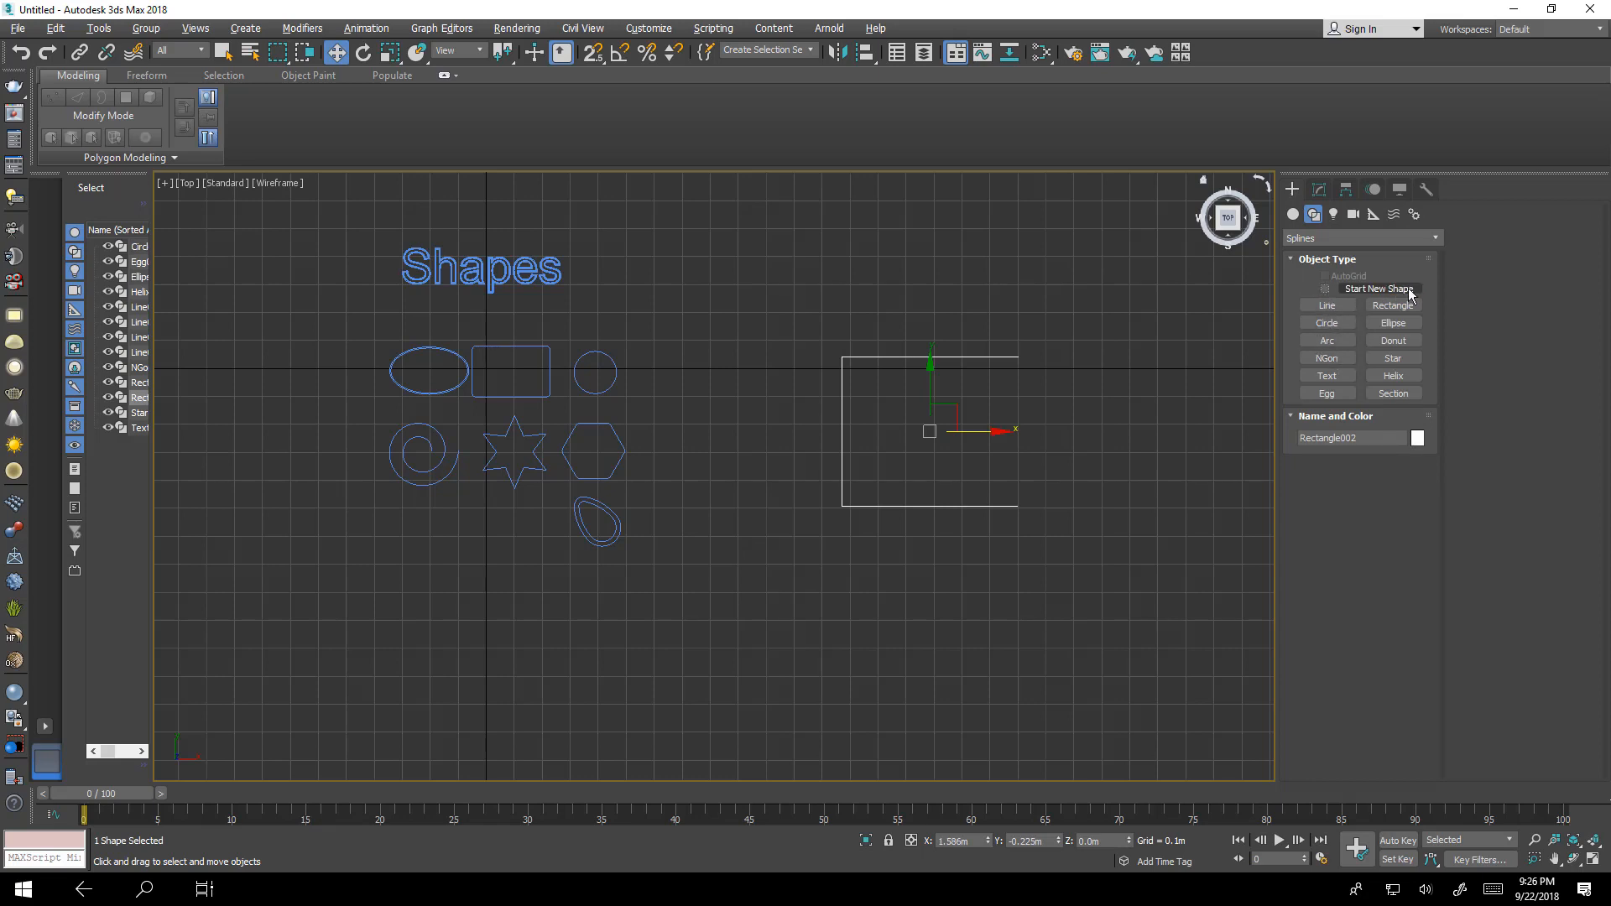
left_click(1326, 306)
scroll(1065, 491, "up", 5)
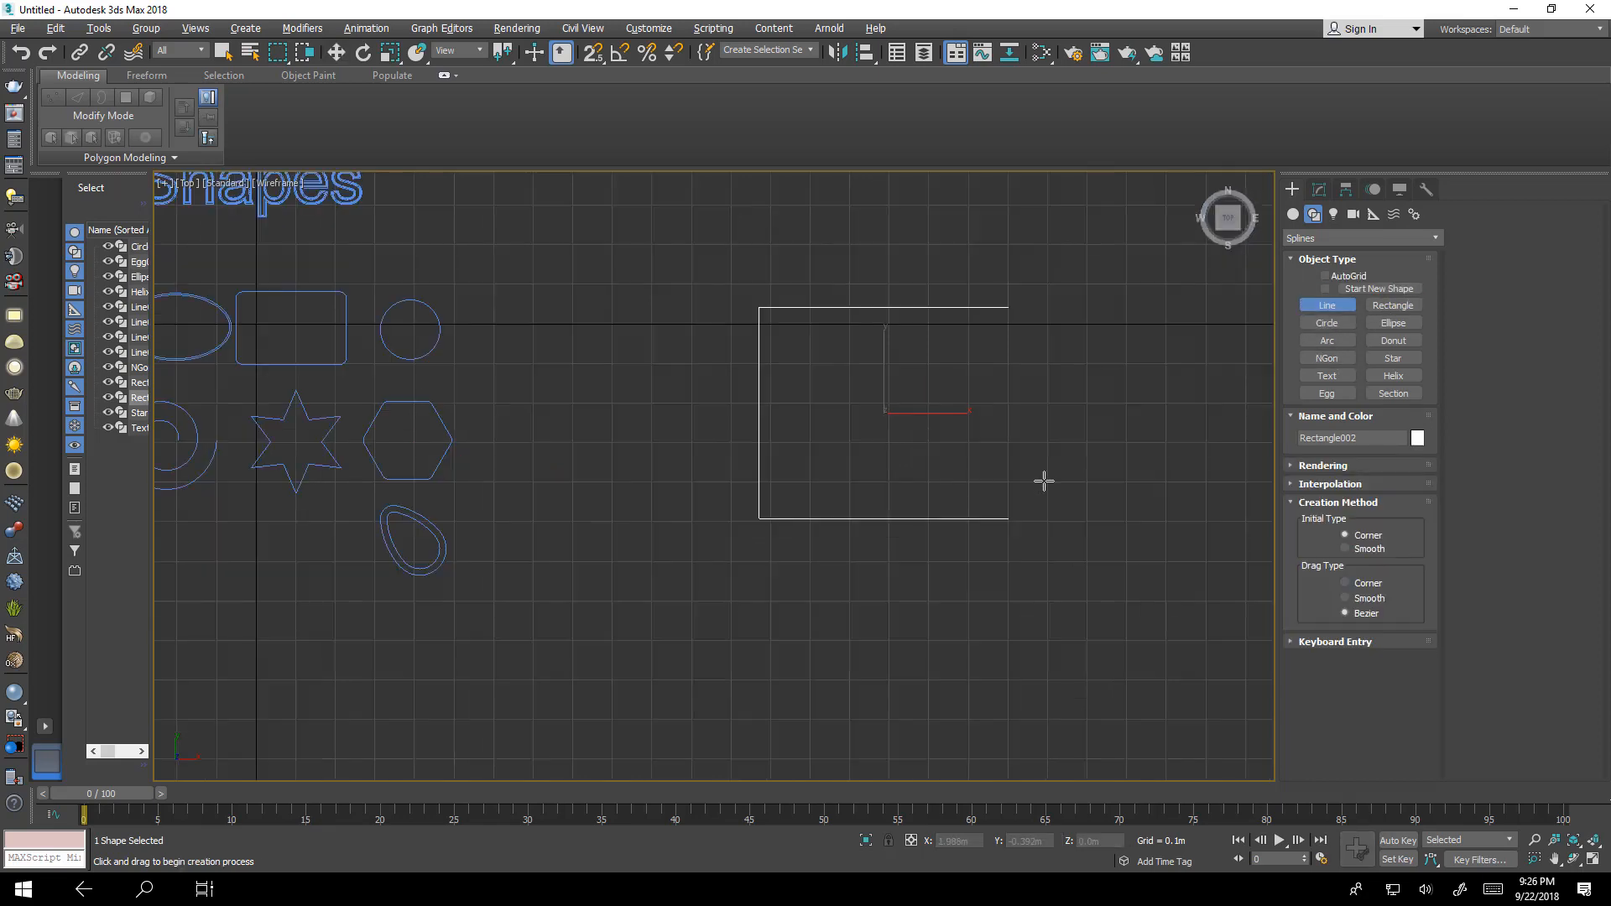
scroll(1006, 556, "down", 4)
middle_click_drag(1024, 568, 971, 582)
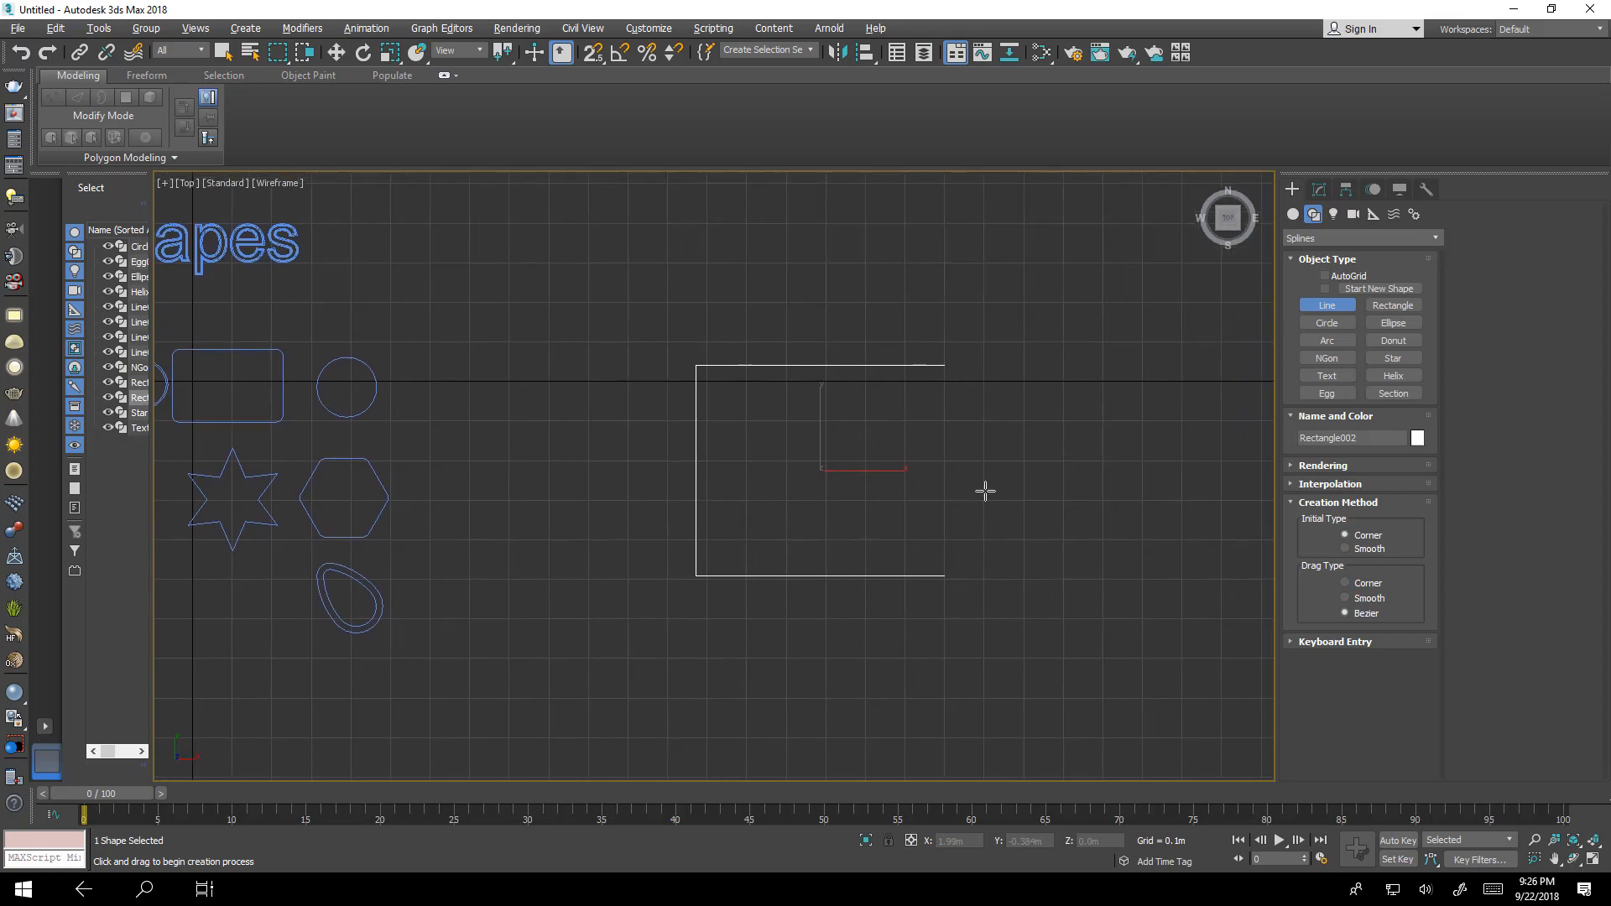
Turn on snapping and check that Vertex is the snap target.
left_click(594, 56)
right_click(590, 56)
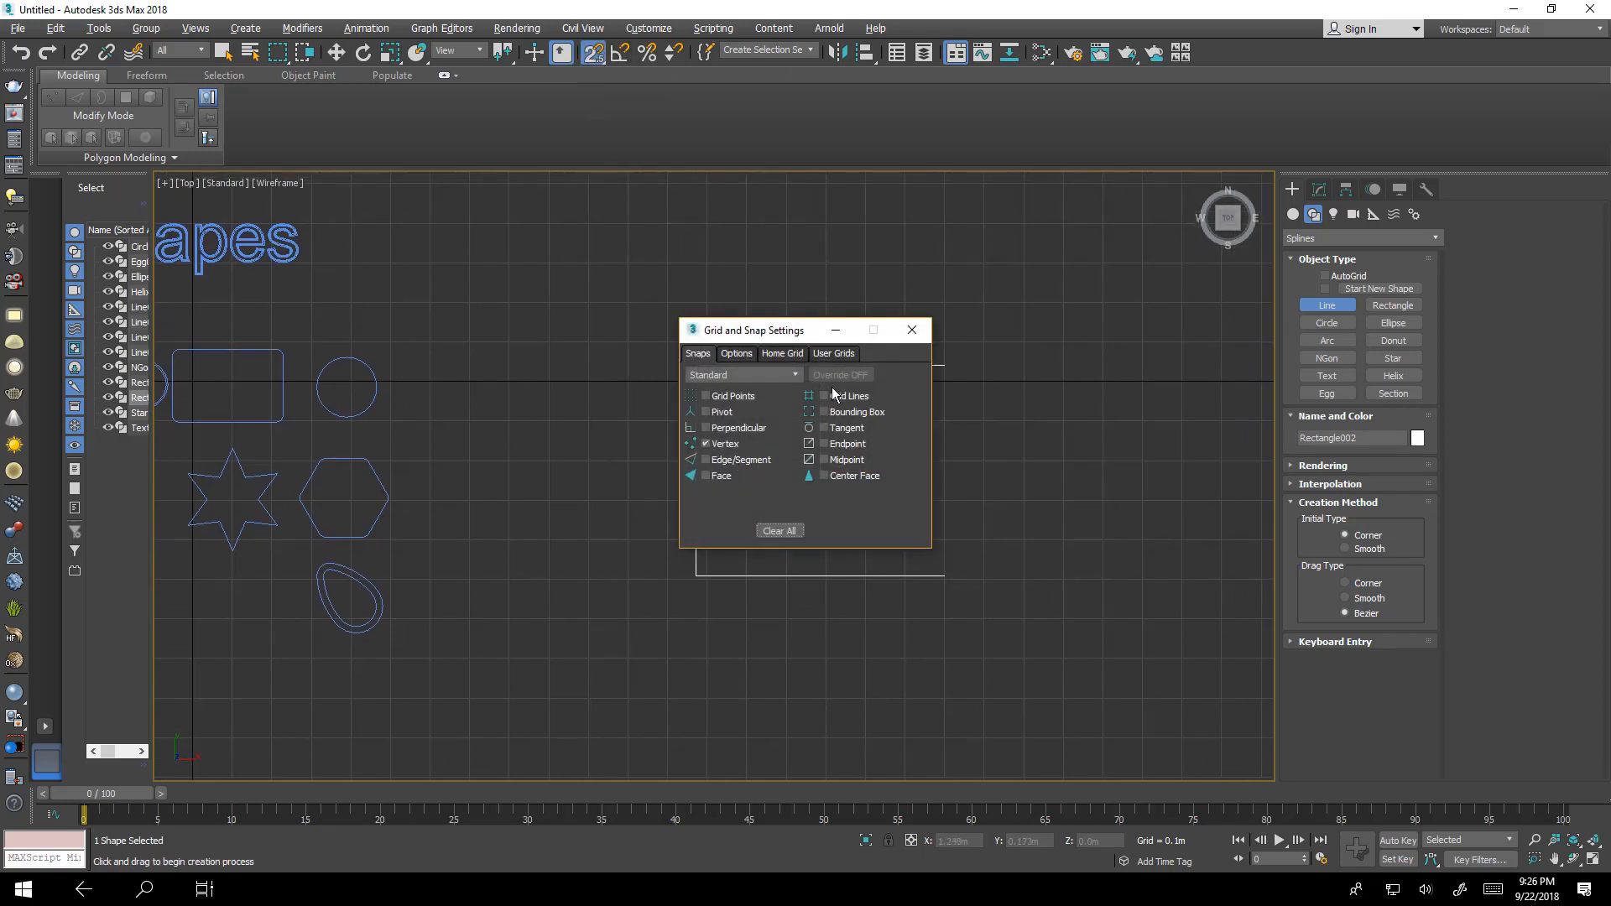
left_click(913, 330)
Draw a line from the open rectangle's lower end vertex to a point outside it and back to the upper end vertex.
right_click(987, 593)
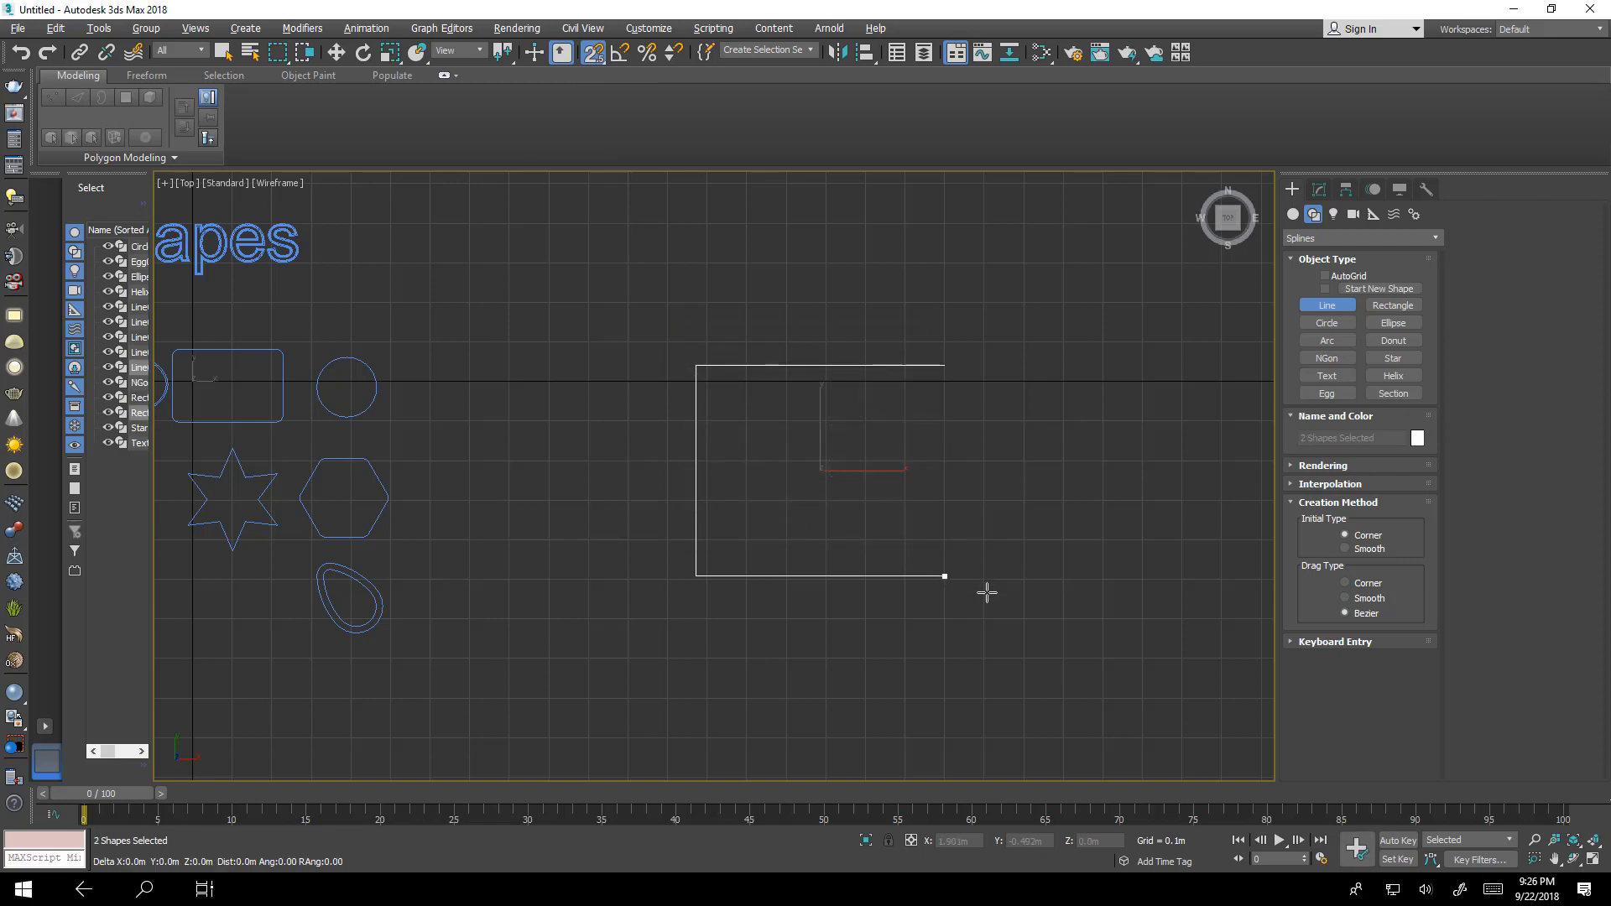
left_click(945, 576)
left_click(1089, 493)
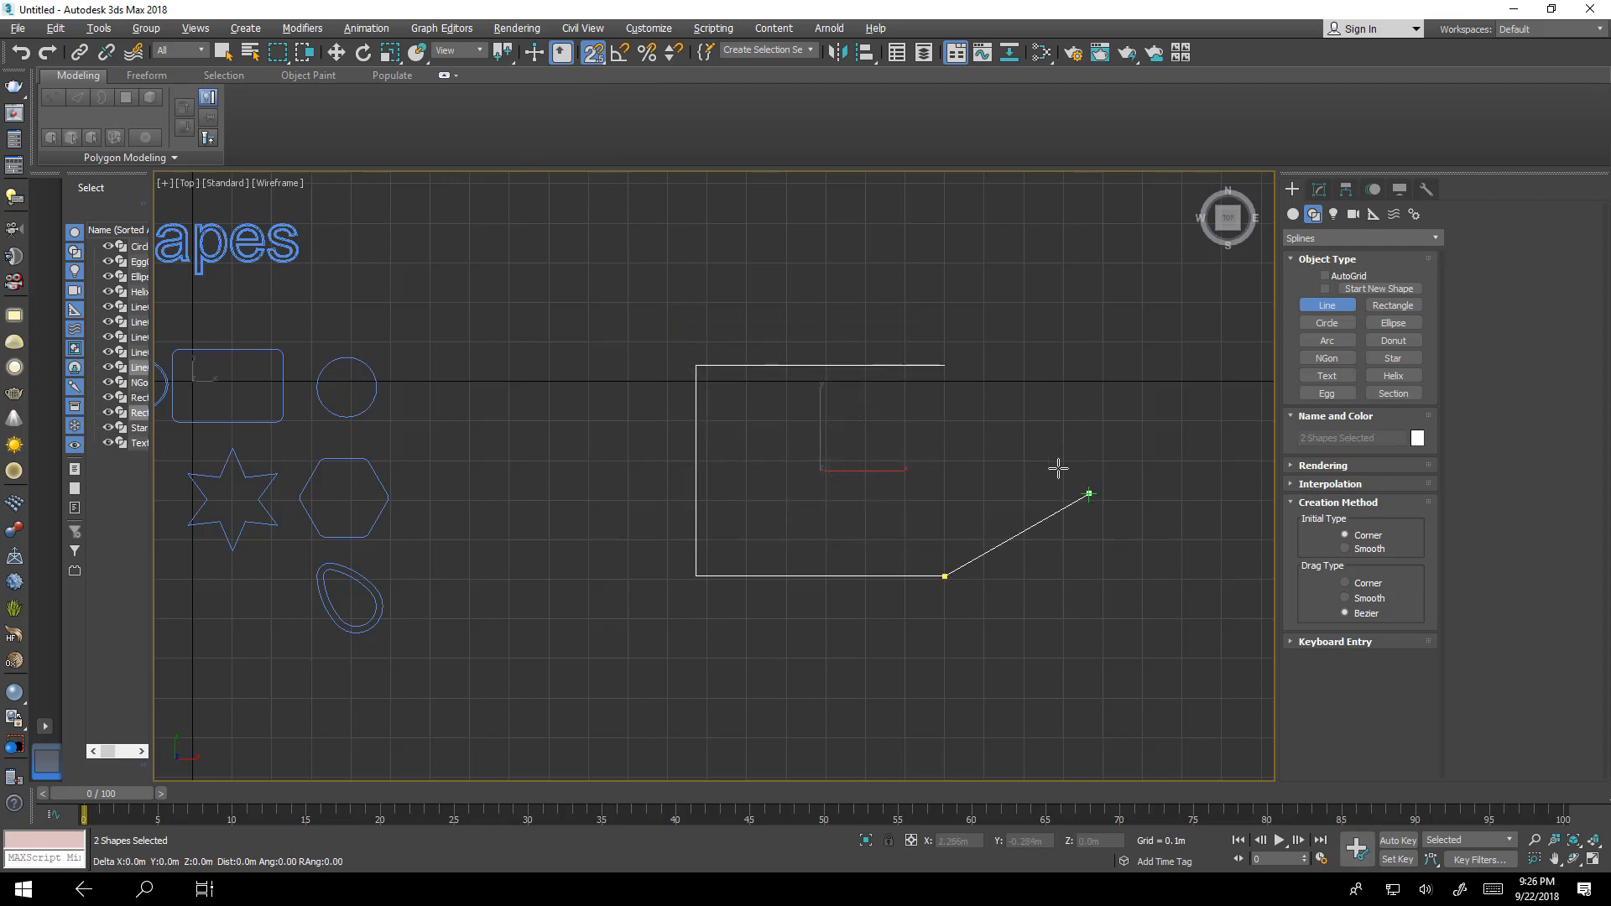
left_click(946, 365)
right_click(1041, 419)
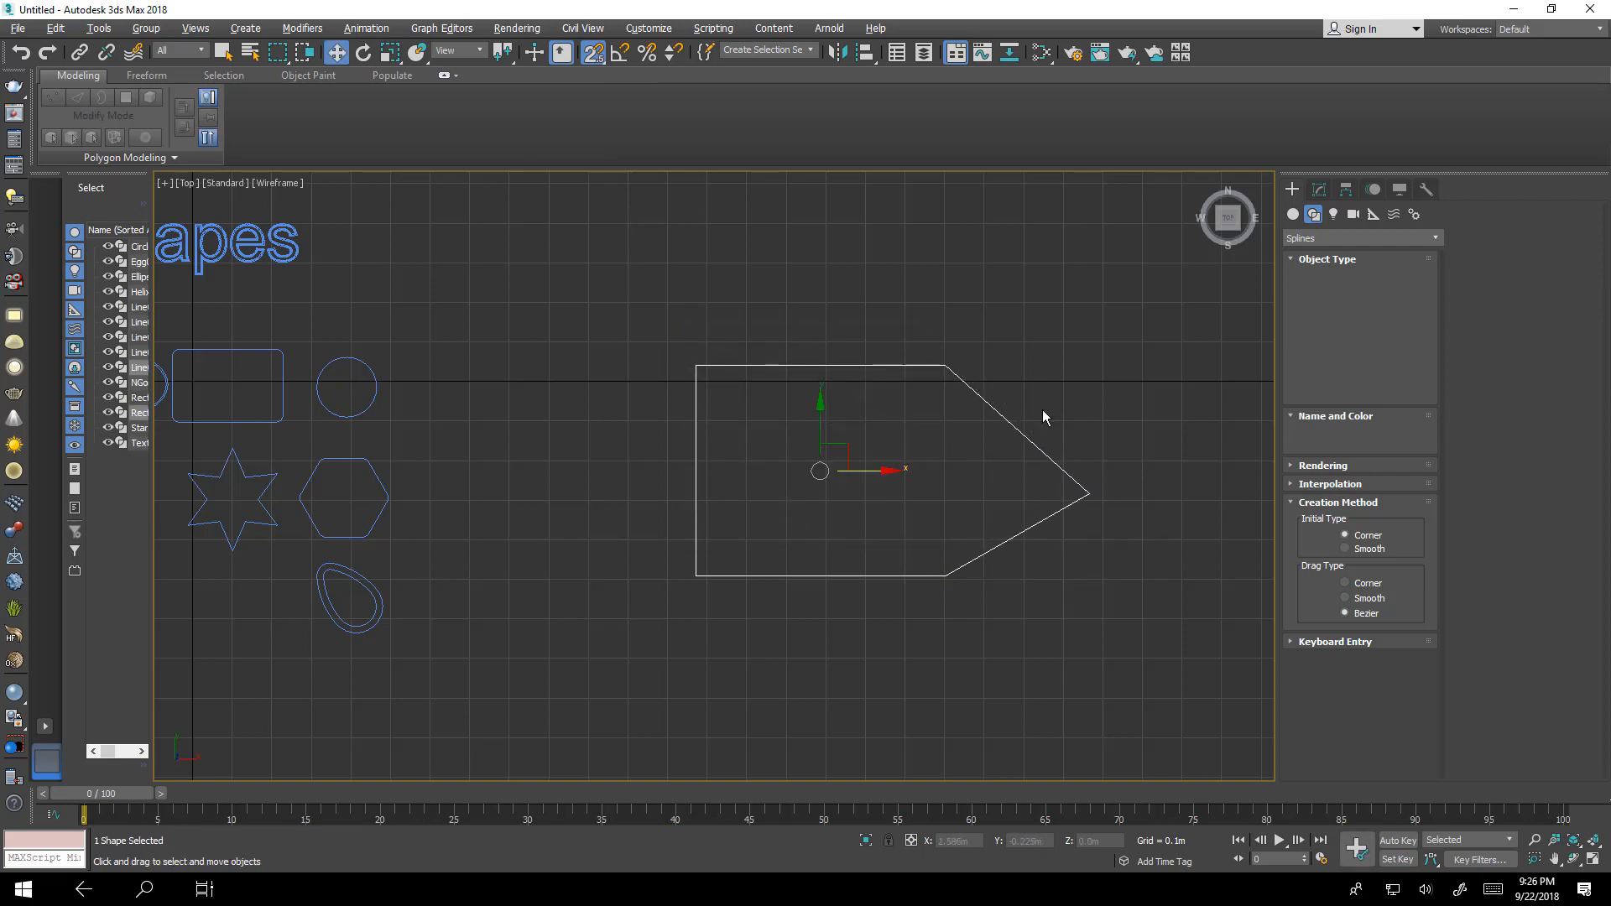
Clone the pointed rectangle shape about 0.86 m straight down as a single independent Copy.
left_click(1314, 191)
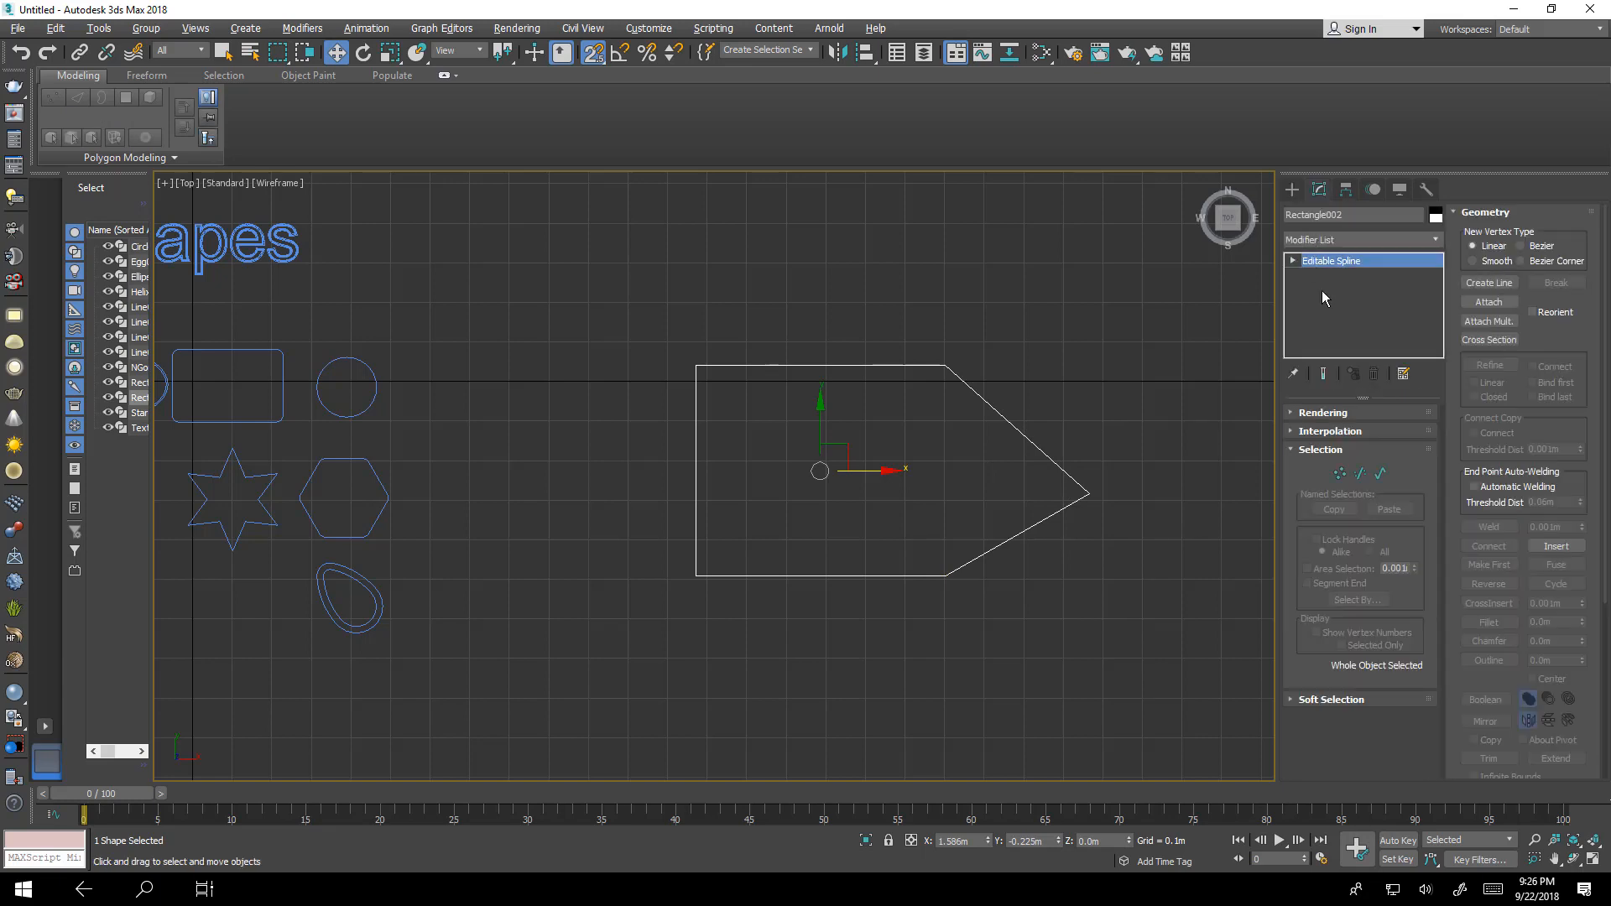
middle_click_drag(1046, 457, 1080, 399)
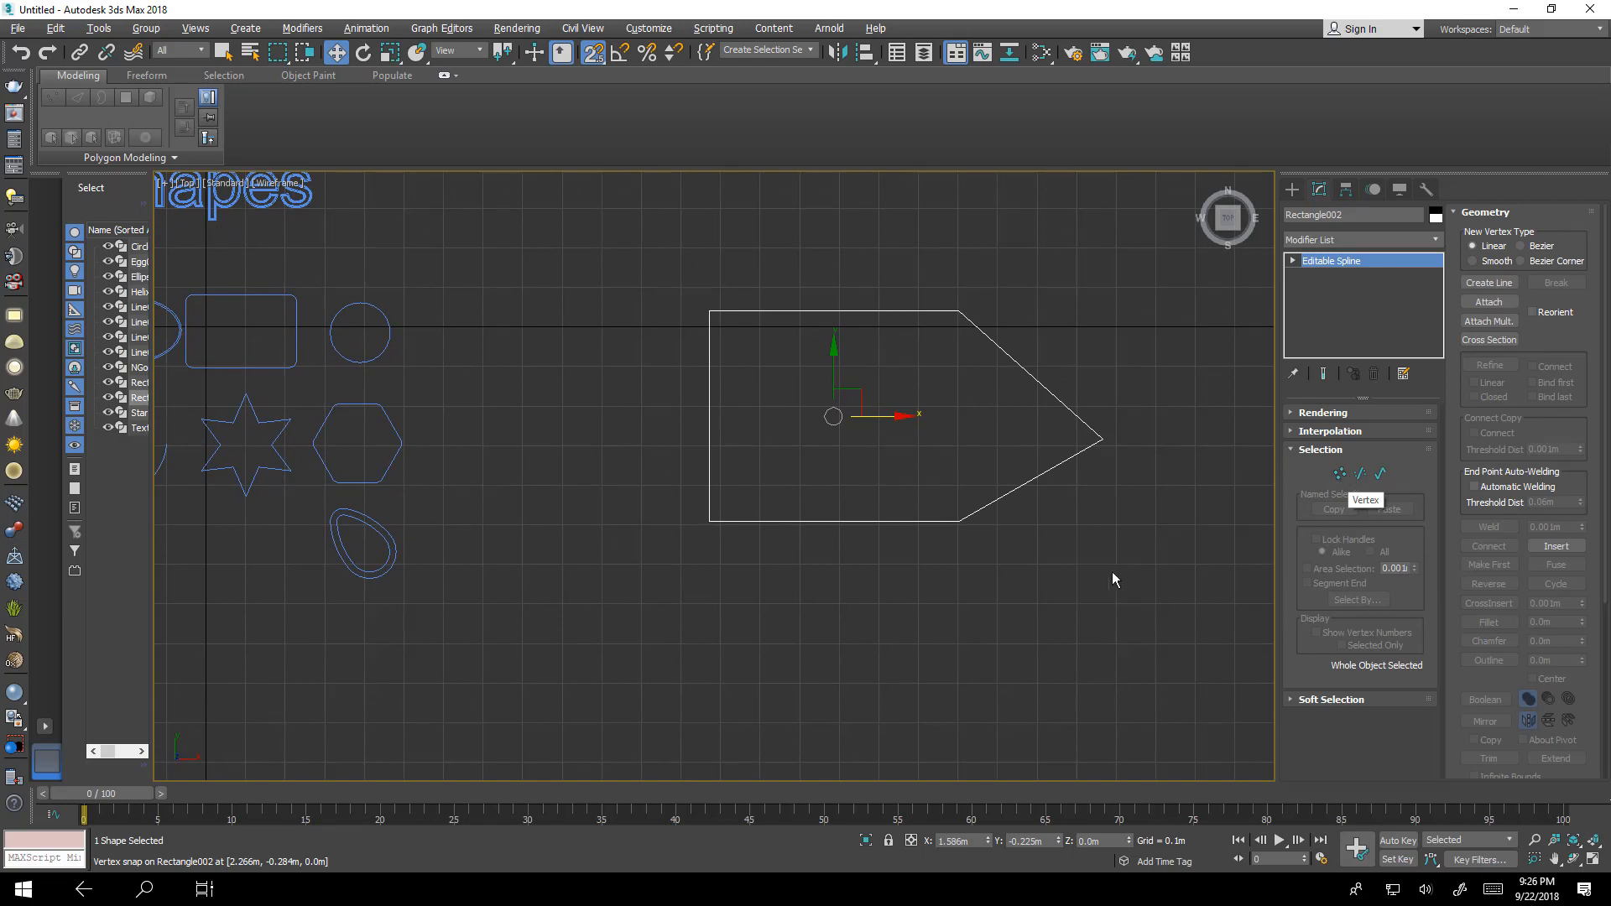
middle_click_drag(1111, 576, 1076, 472)
scroll(1162, 494, "down", 2)
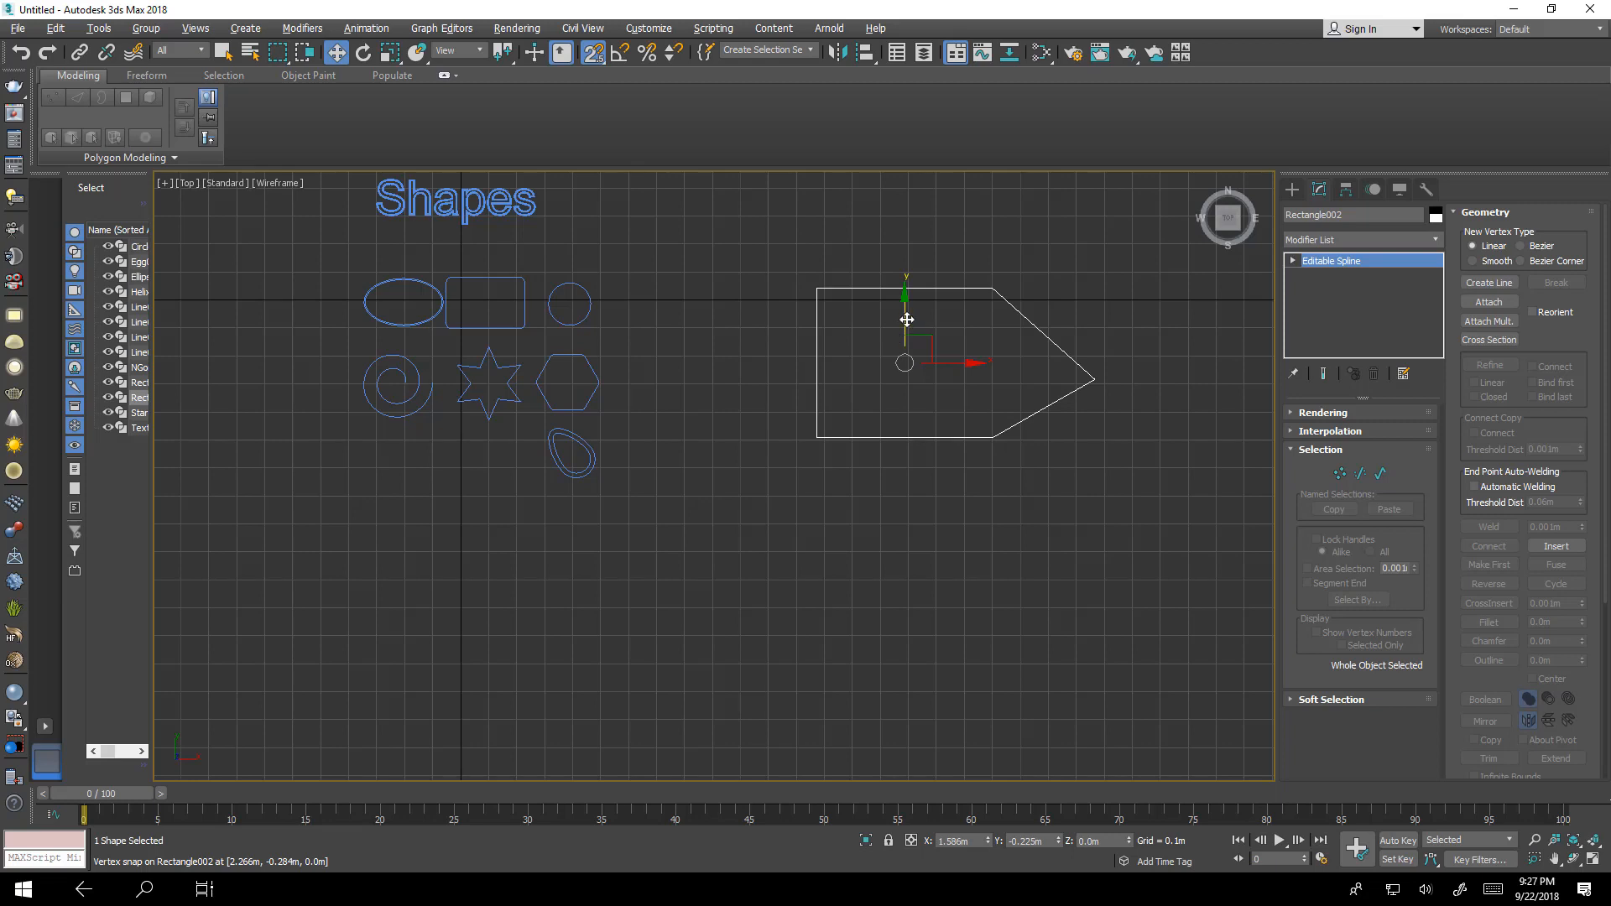
left_click_drag(907, 320, 907, 561, "shift")
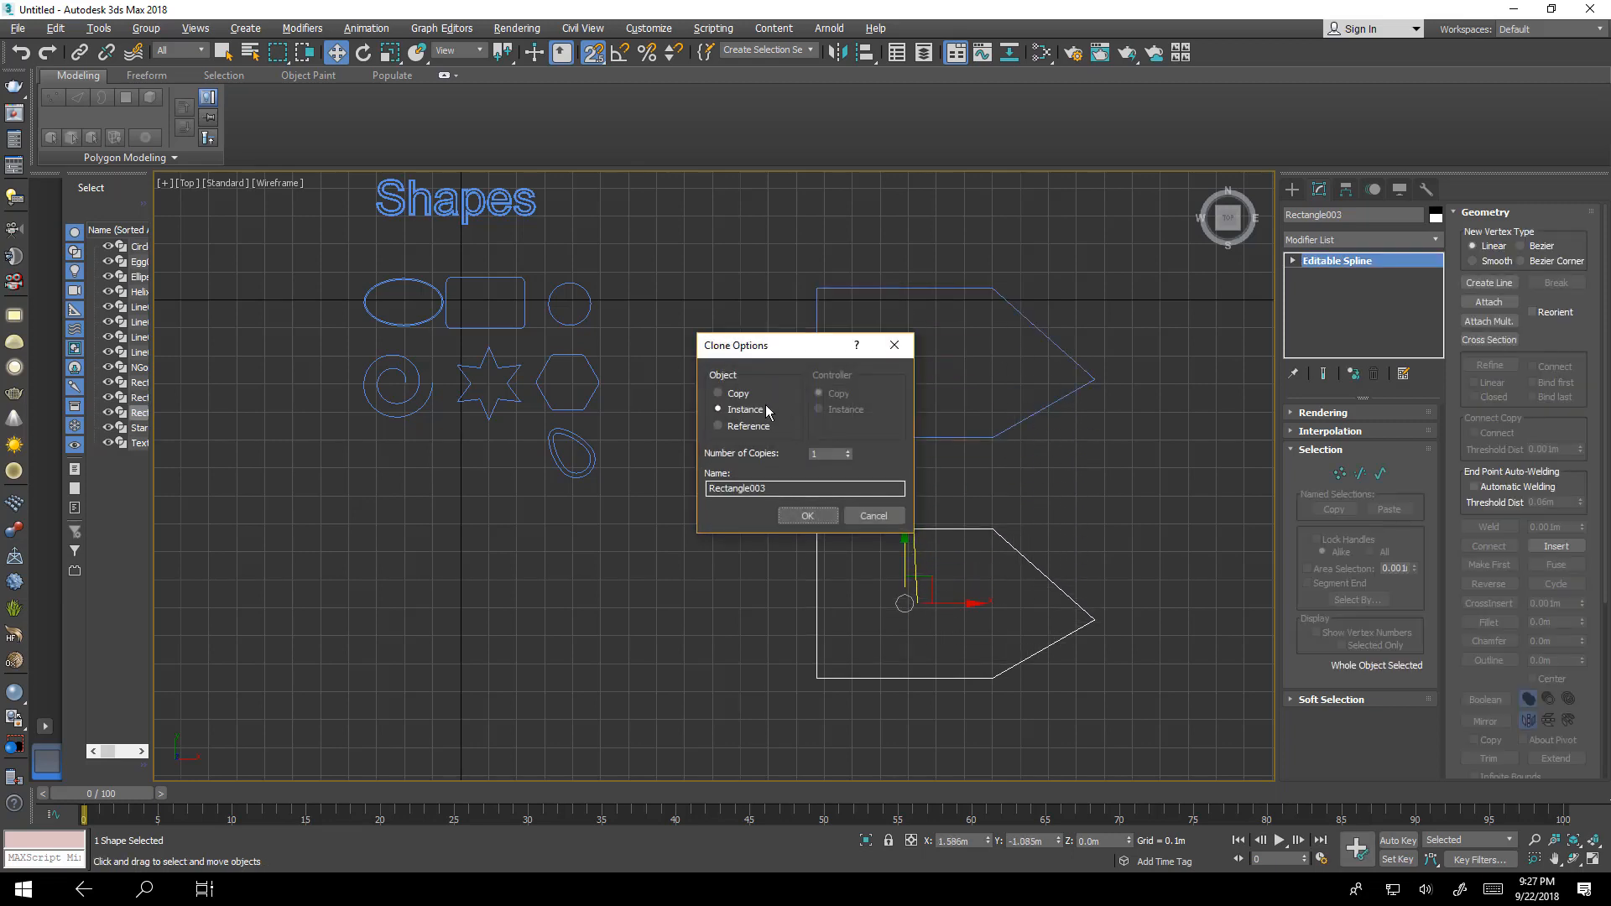
left_click(737, 393)
left_click(793, 519)
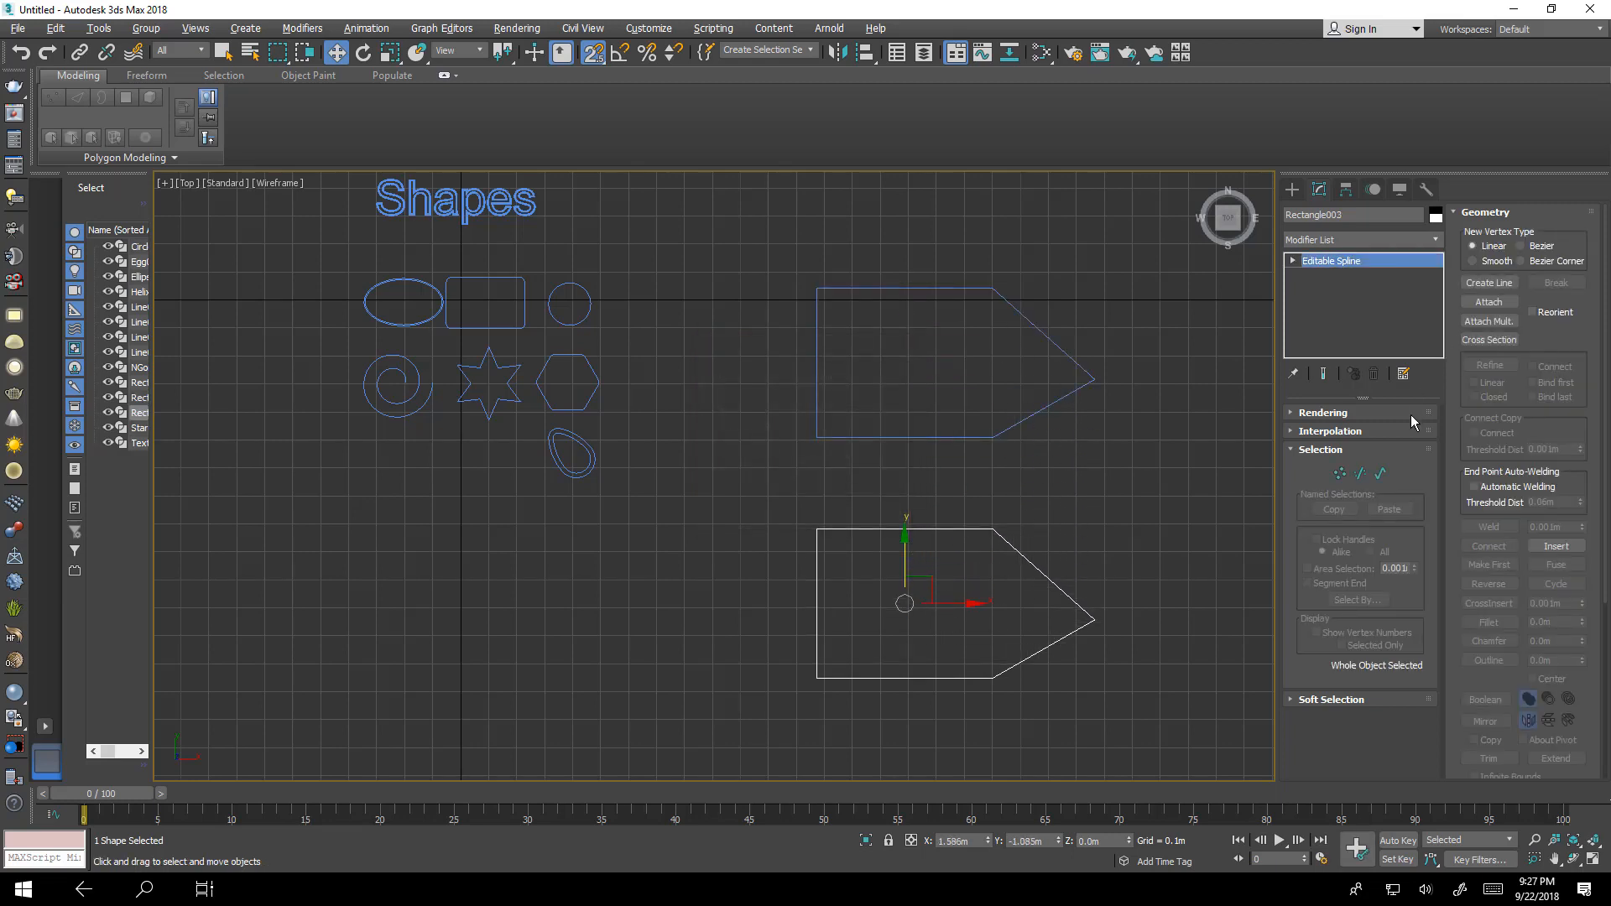
Delete the two slanted segments that form the point of the lower copy.
left_click(1360, 473)
left_click_drag(1120, 545, 1084, 683)
key("Delete")
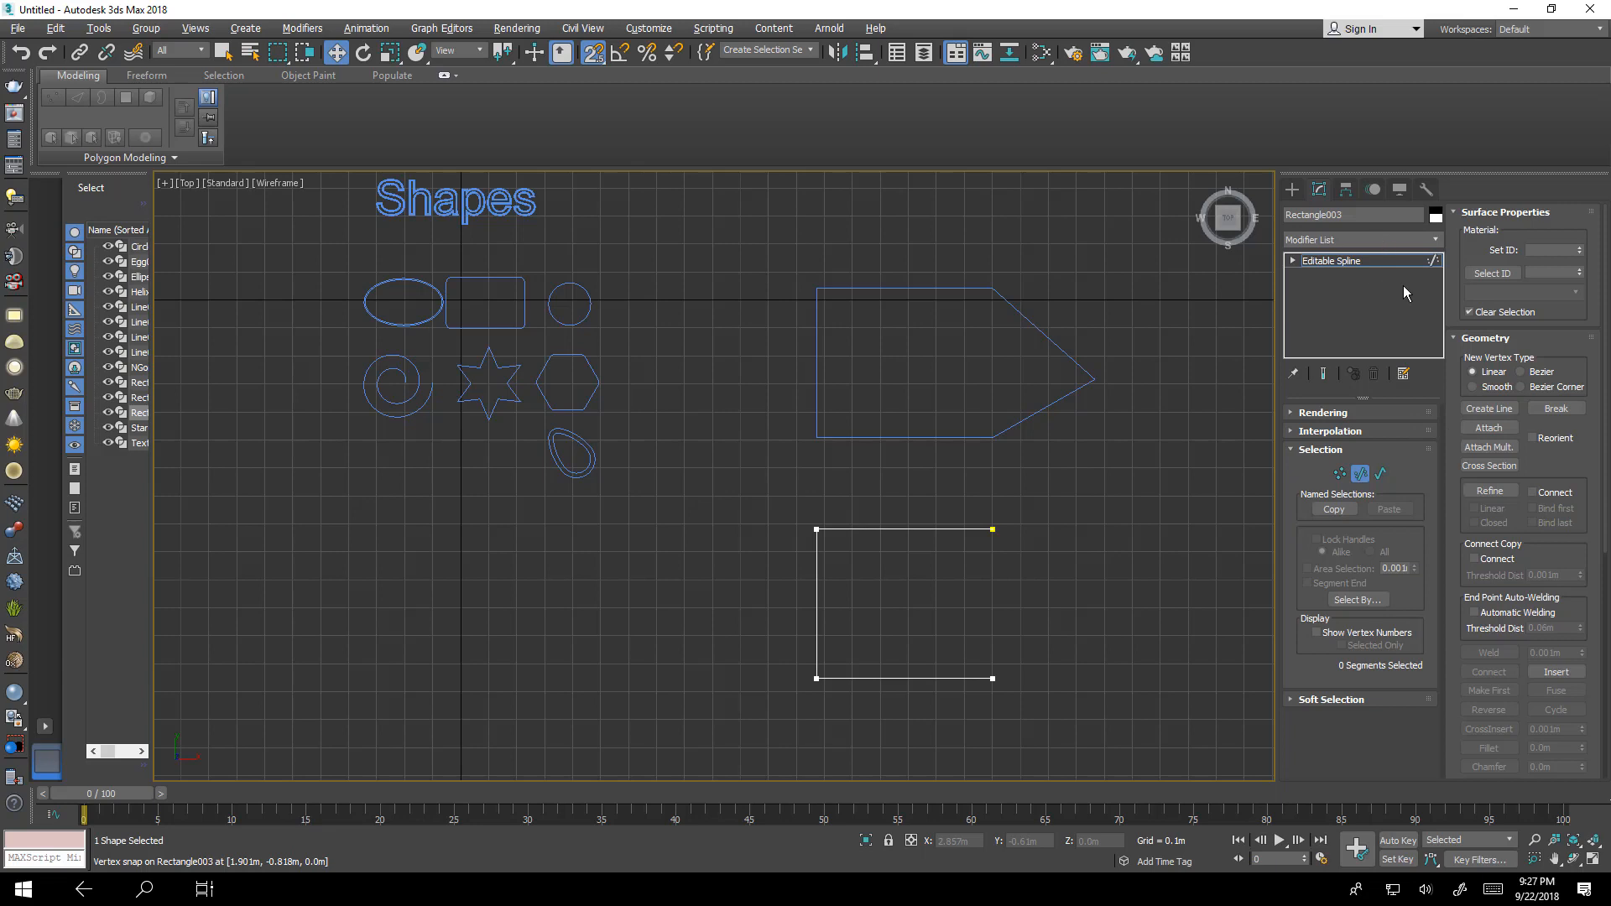
Create a line within the lower spline from its lower open end through two outside points to the upper end, welding the vertices.
left_click(1491, 411)
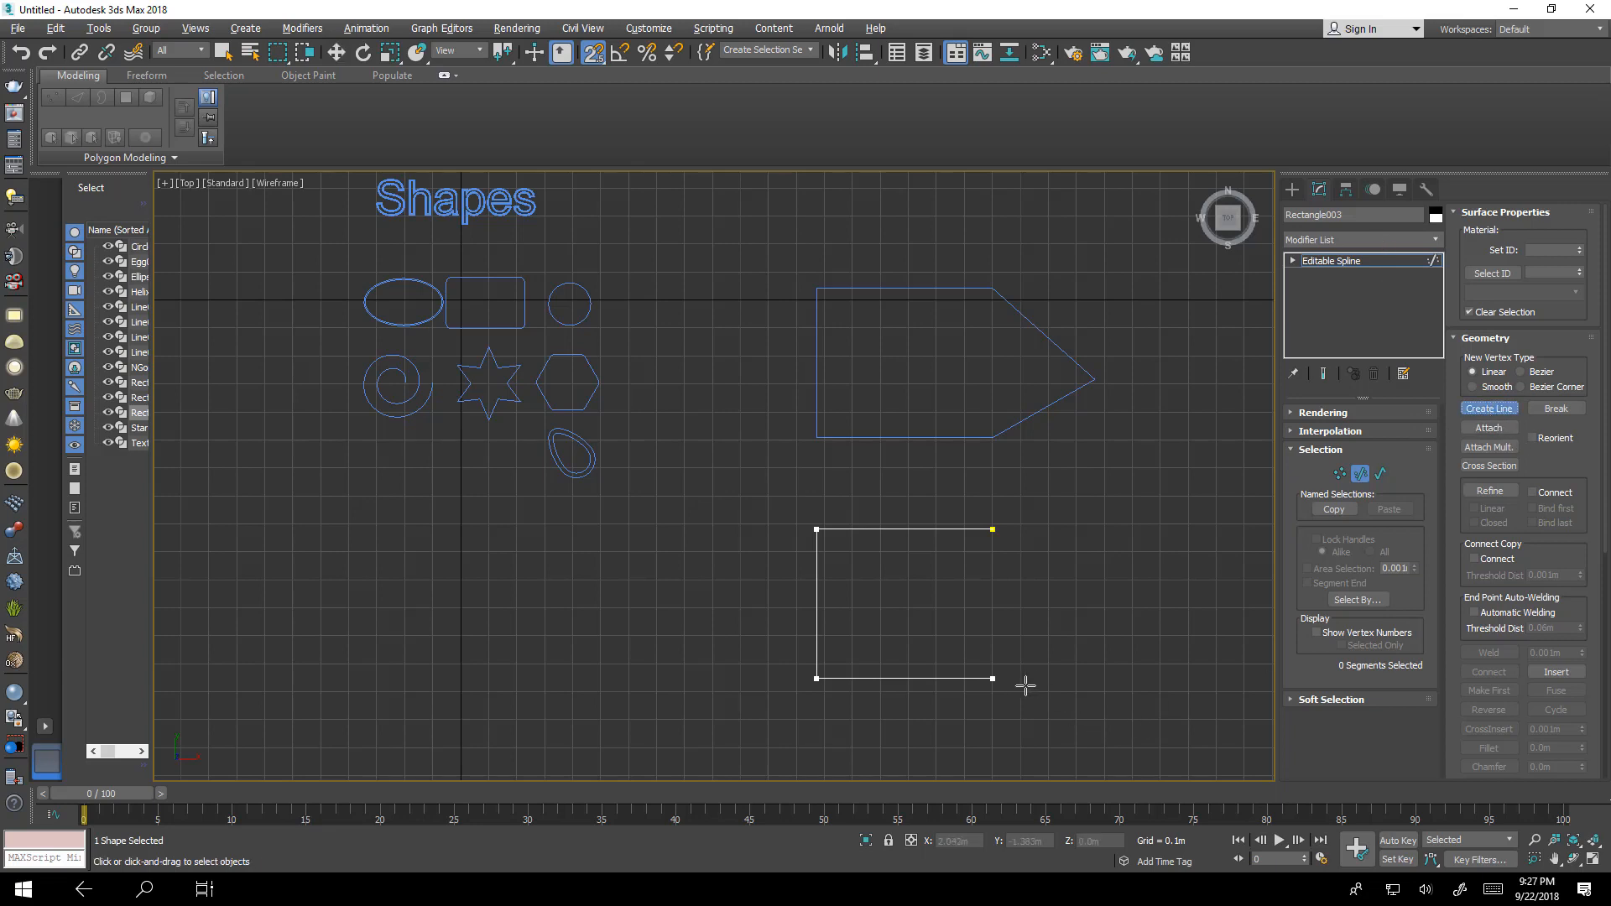
left_click(993, 678)
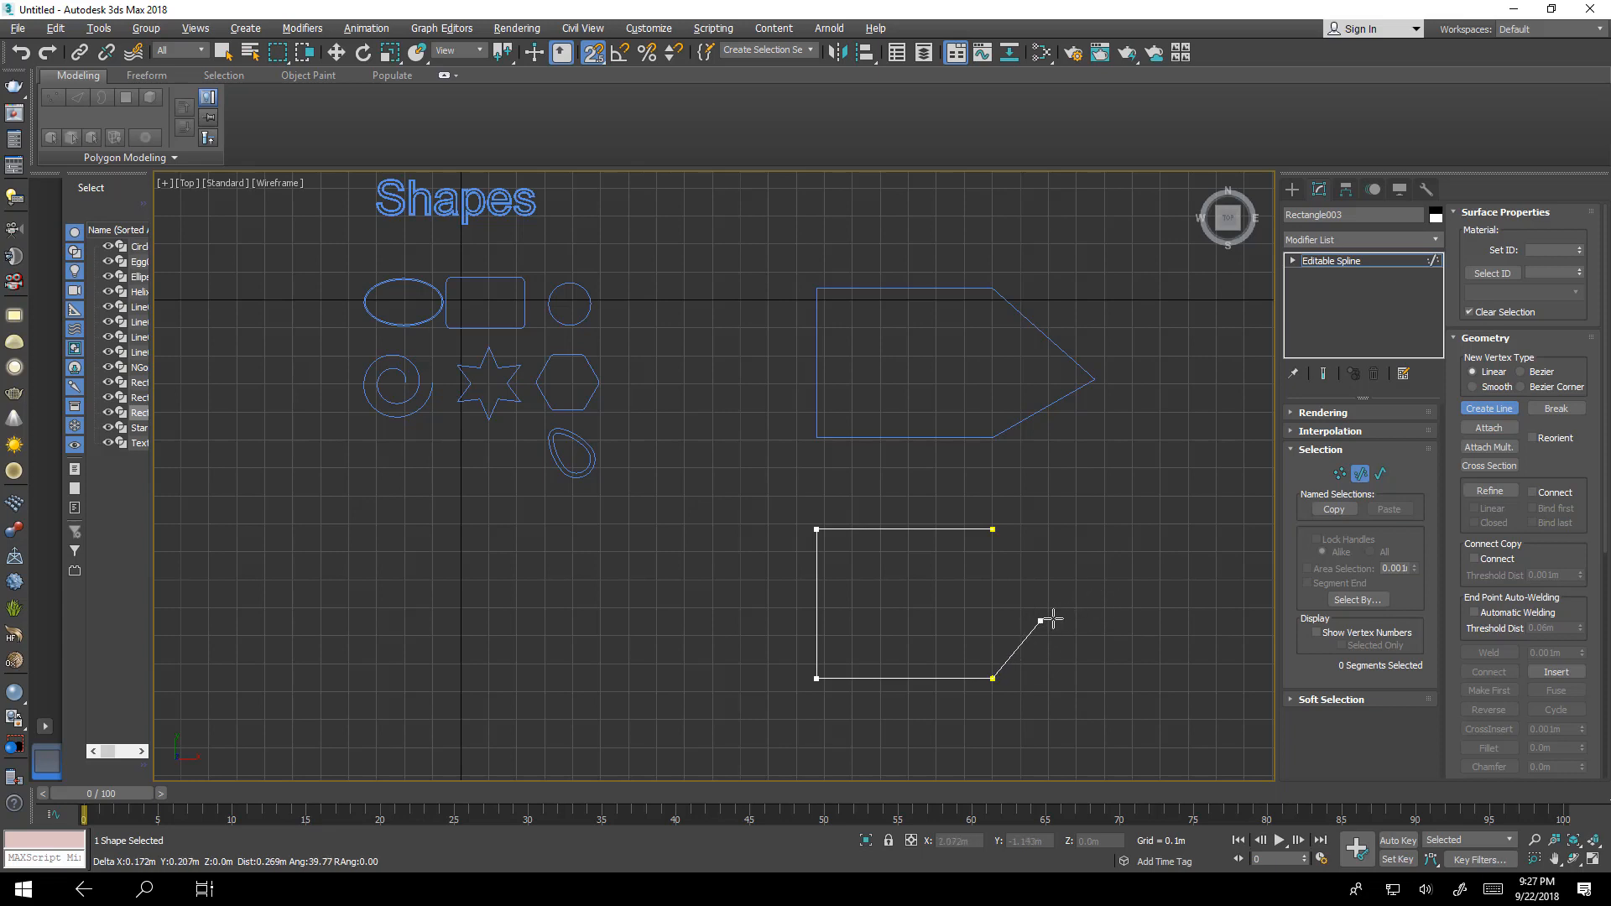
left_click(1021, 614)
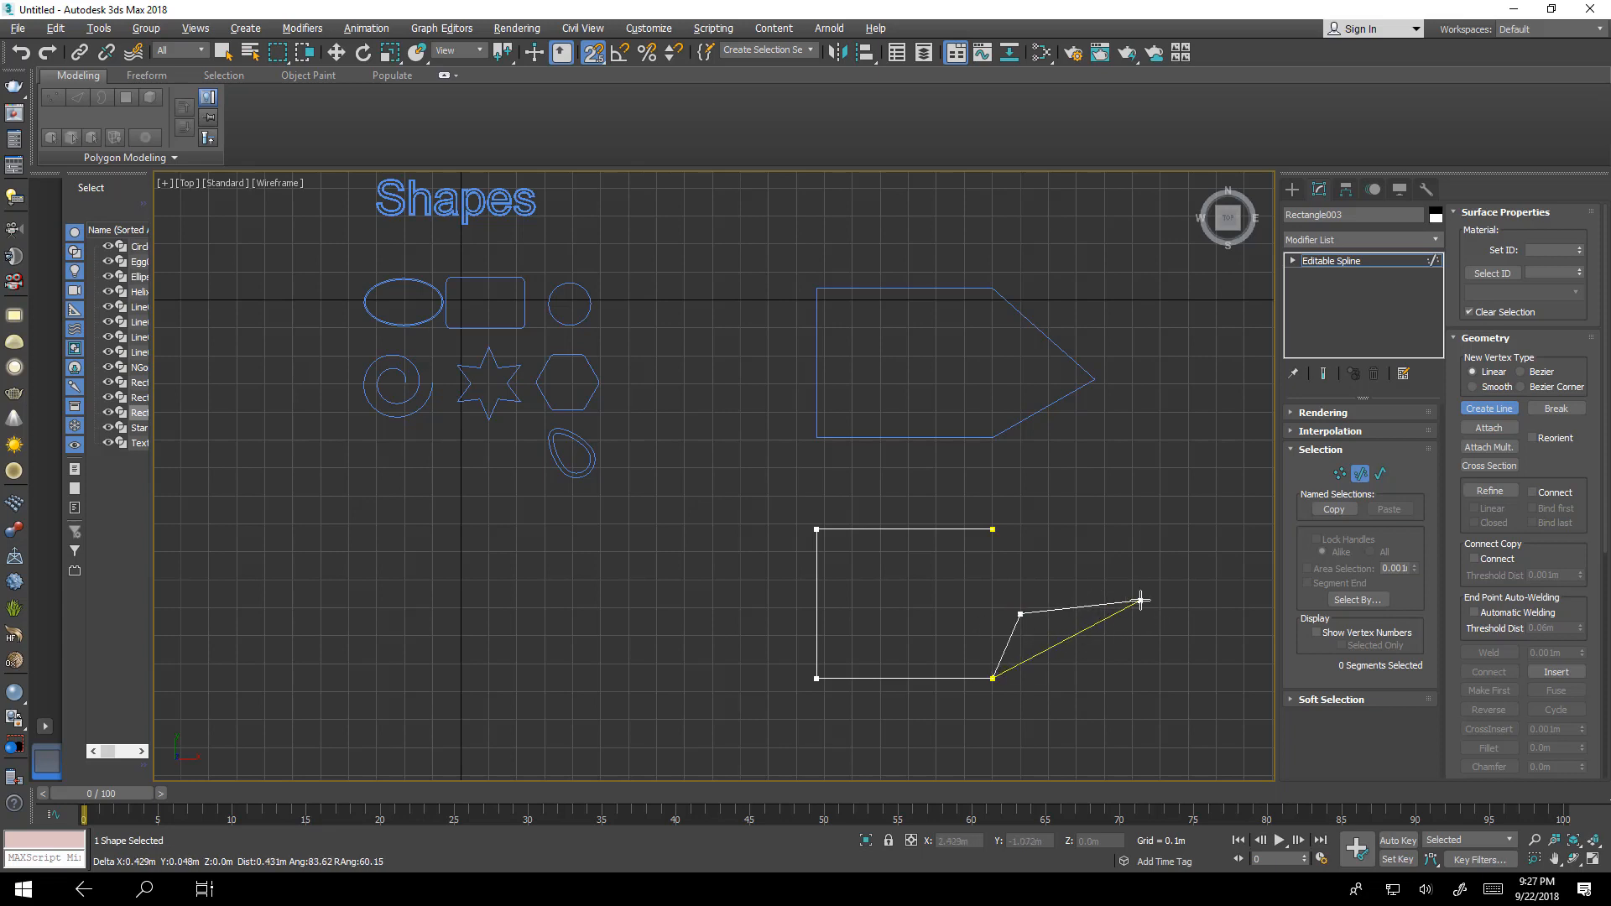
left_click(1141, 601)
left_click(992, 530)
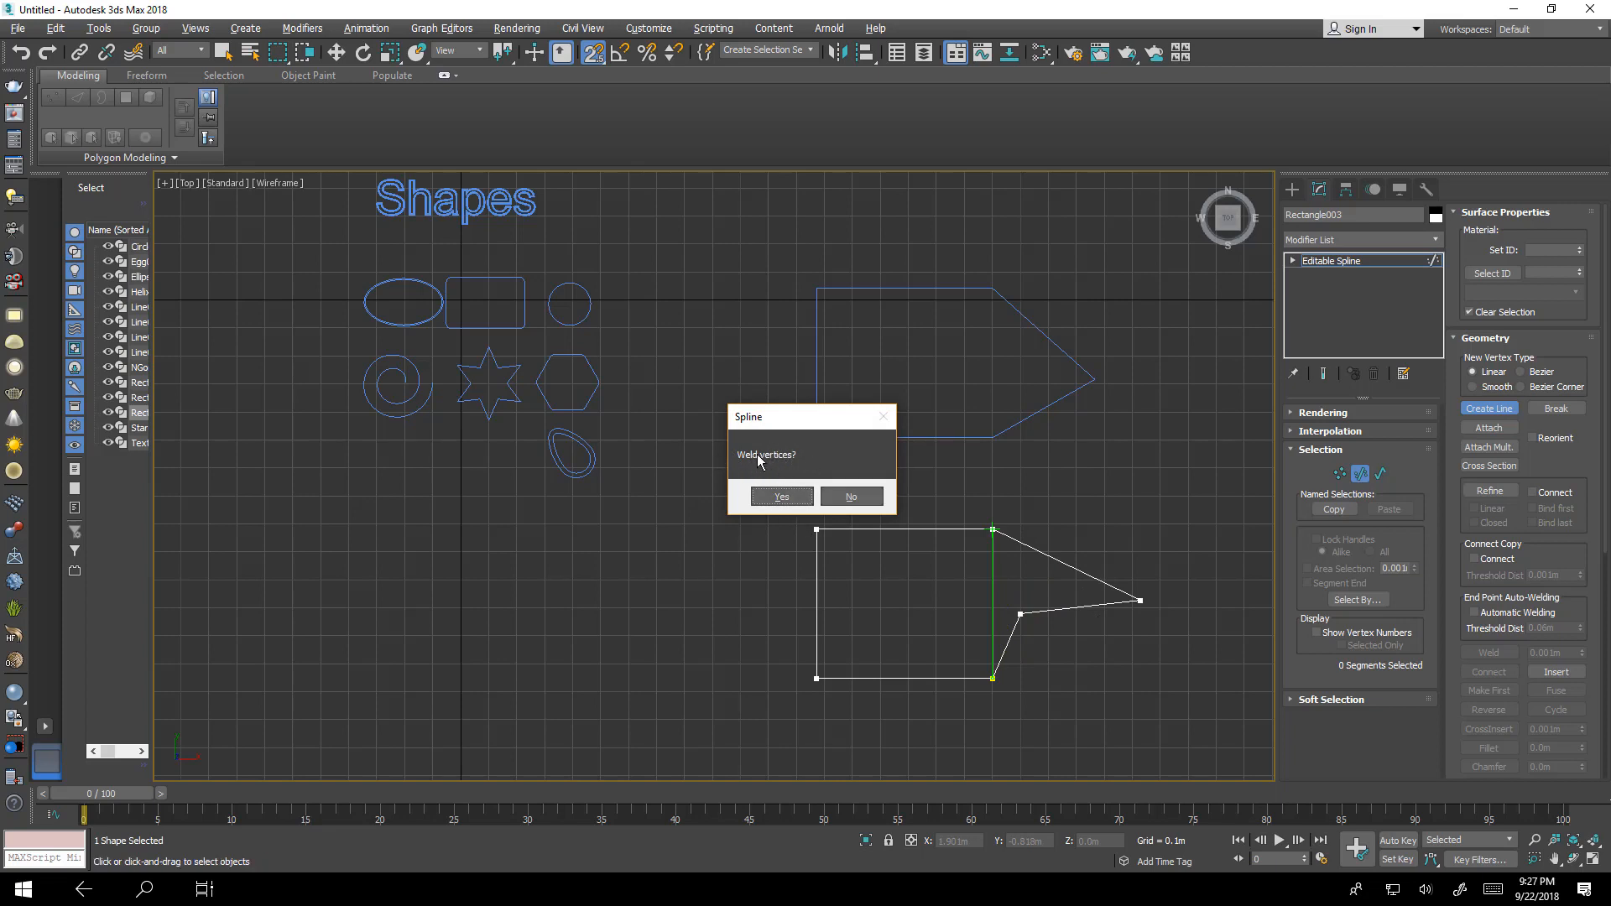
left_click(787, 501)
scroll(1110, 542, "down", 2)
middle_click_drag(1113, 561, 1067, 473)
right_click(1094, 493)
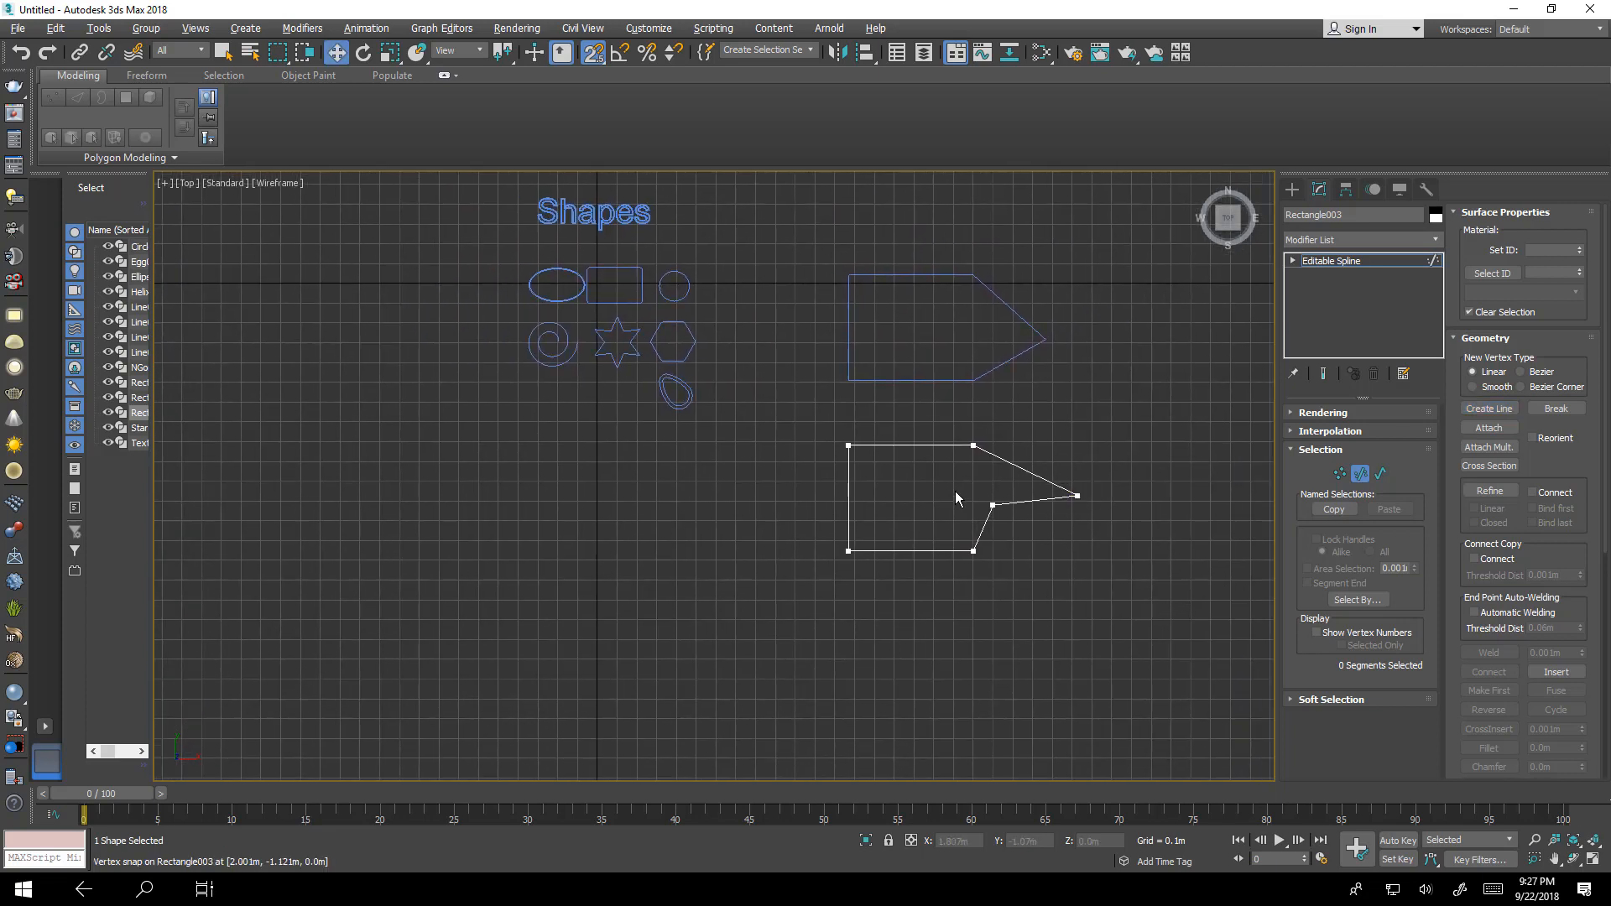
Leave segment editing and clone the notched, pointed shape about 0.85 m straight down as a single Copy.
left_click(1361, 474)
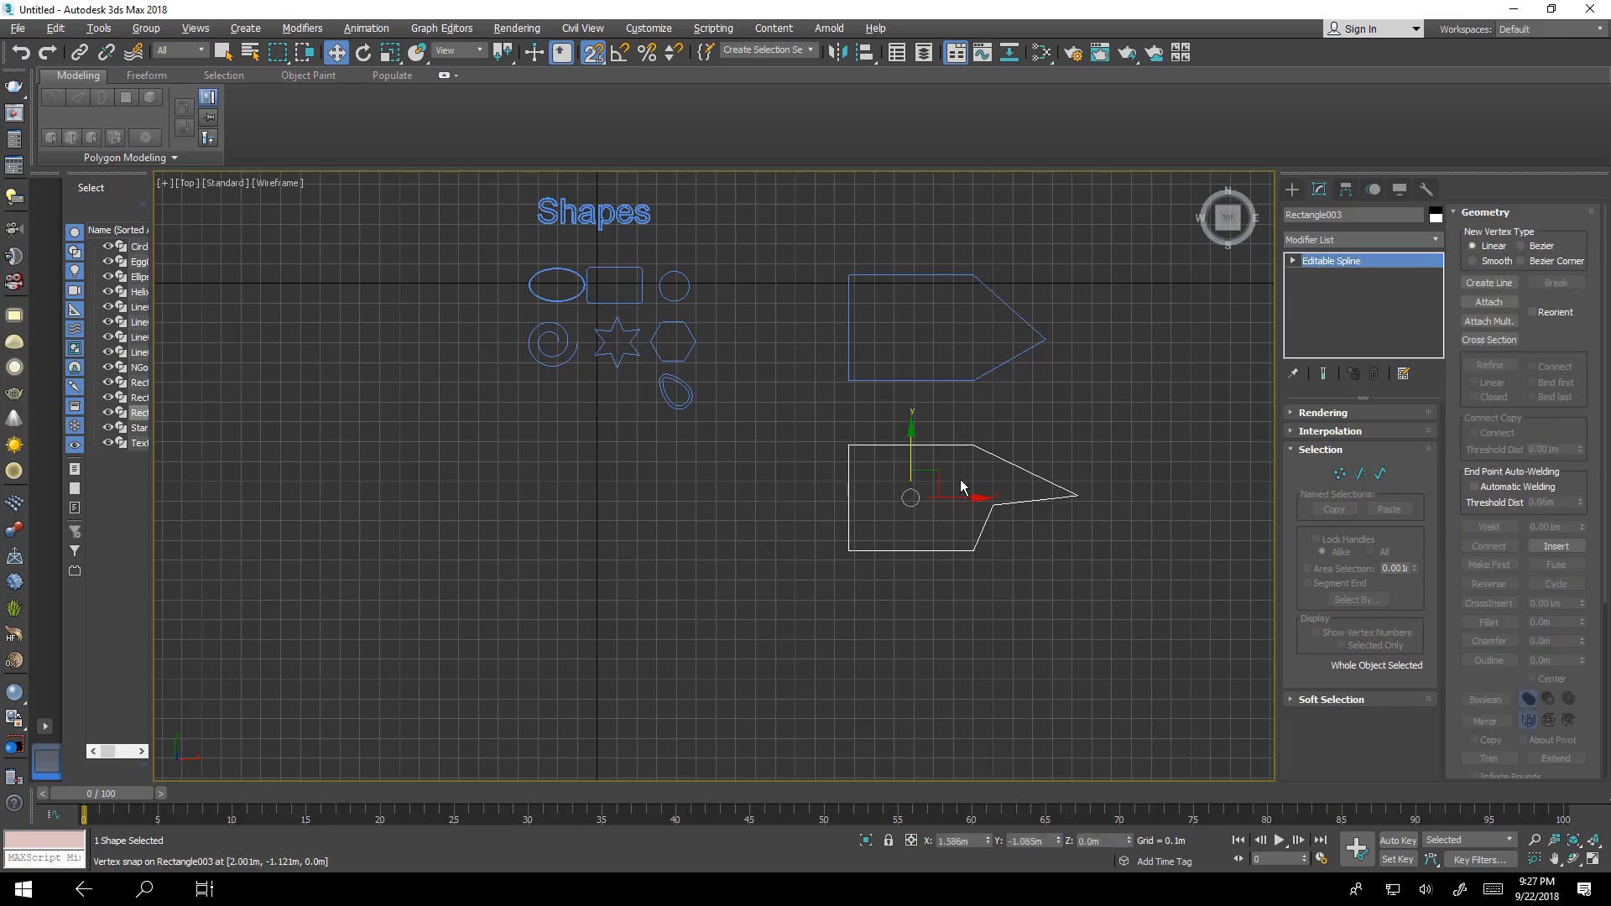
left_click_drag(993, 501, 994, 678, "shift")
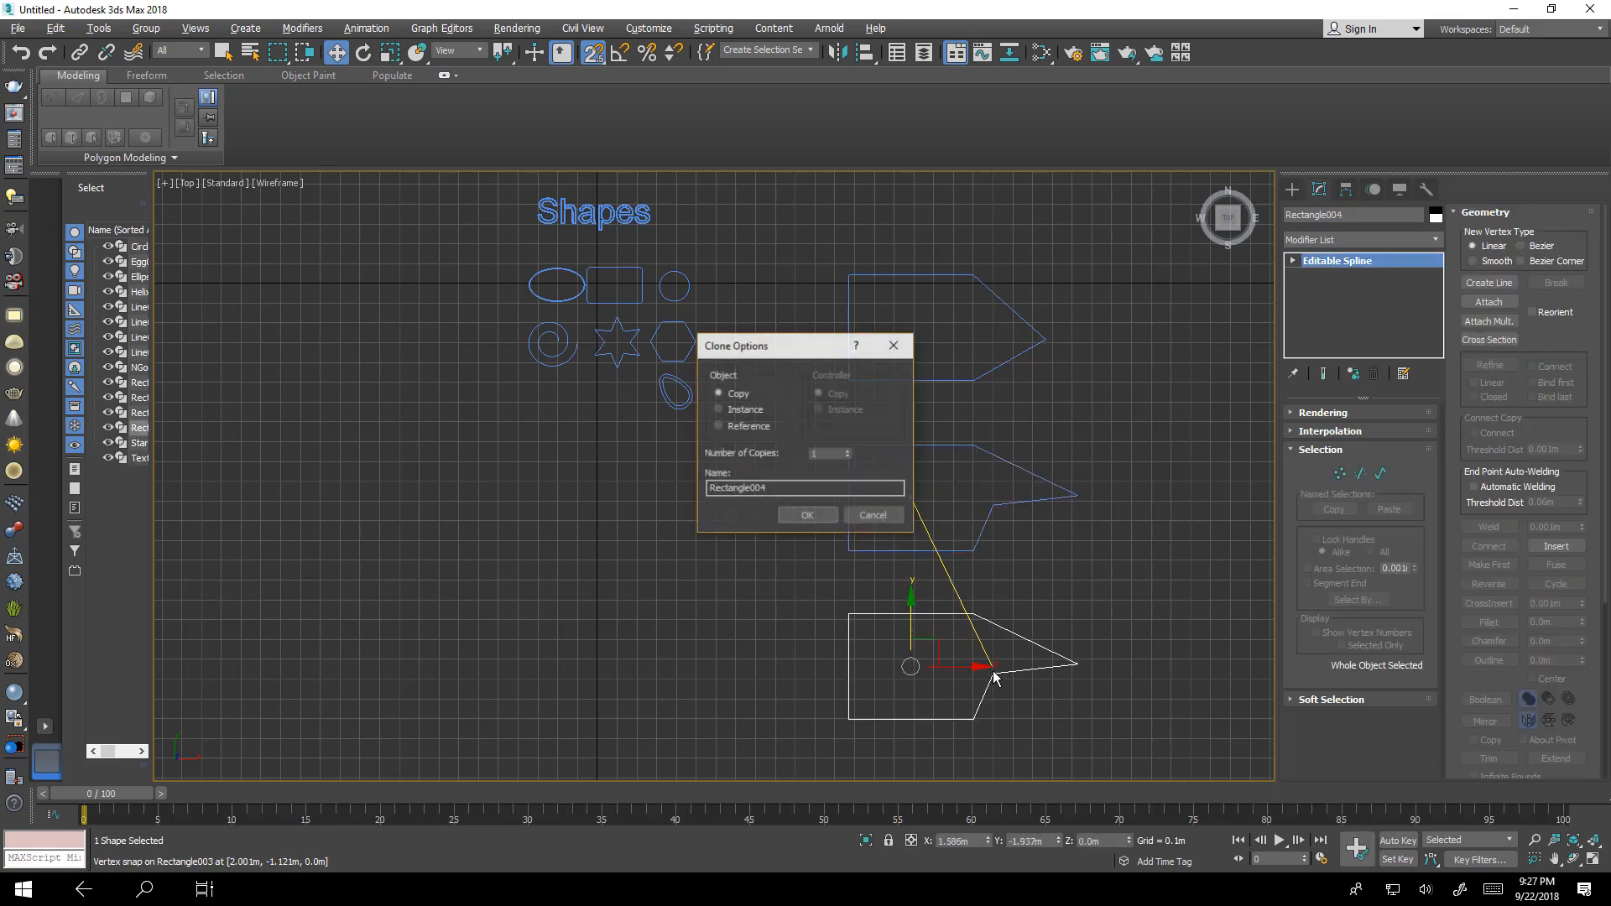
left_click(807, 514)
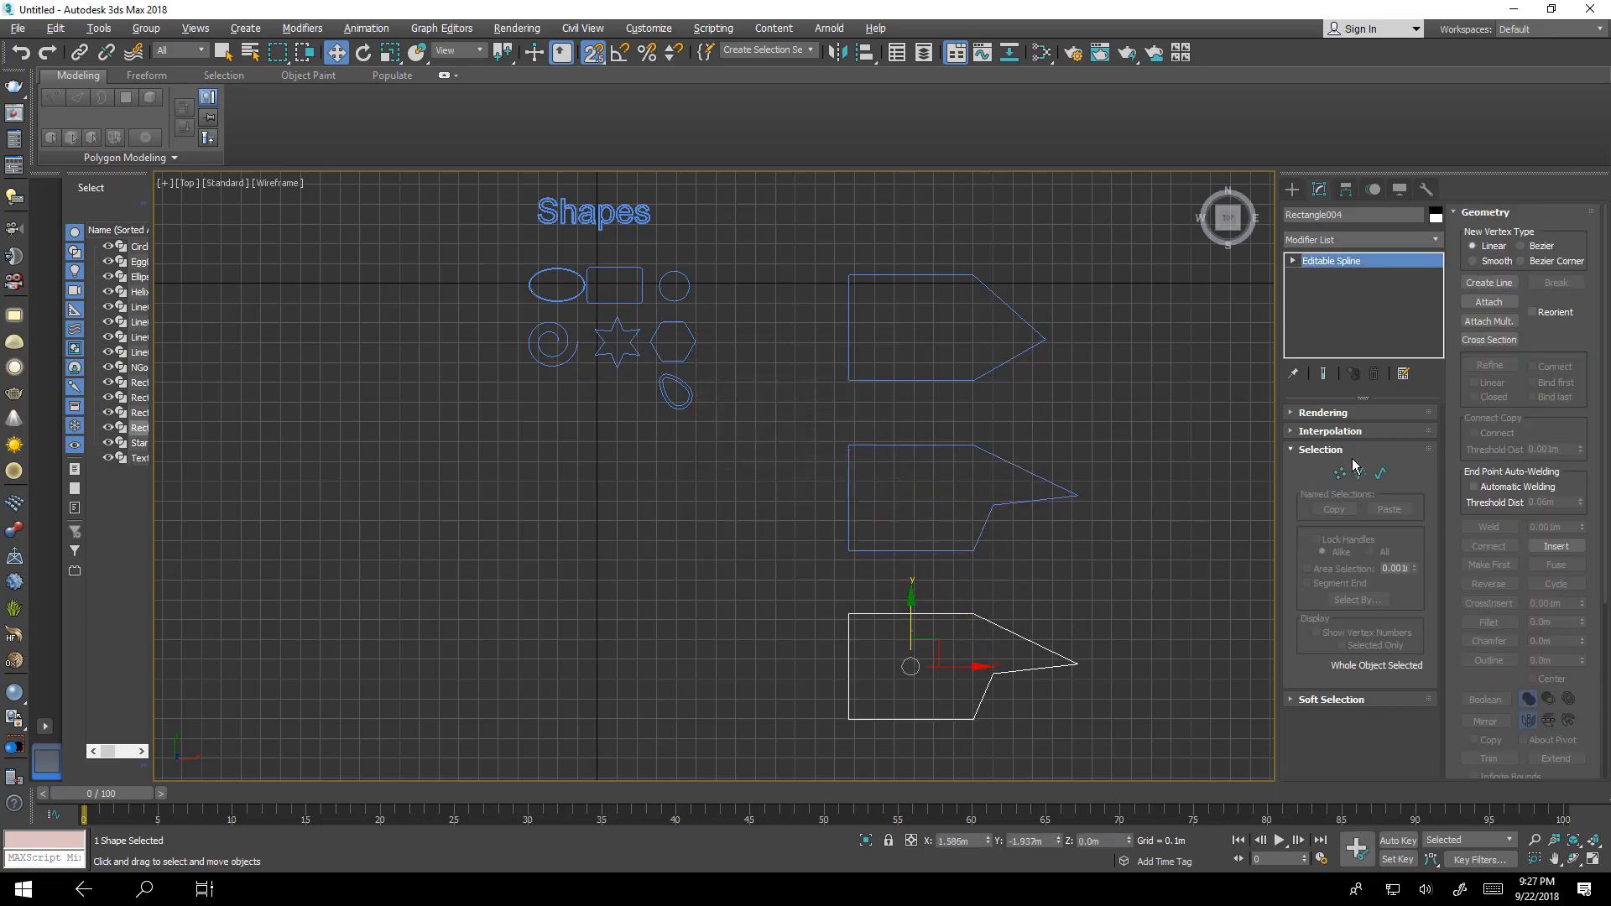
Delete the three segments that form the notched point of the lowest copy.
left_click(1359, 474)
left_click_drag(1007, 701, 988, 705)
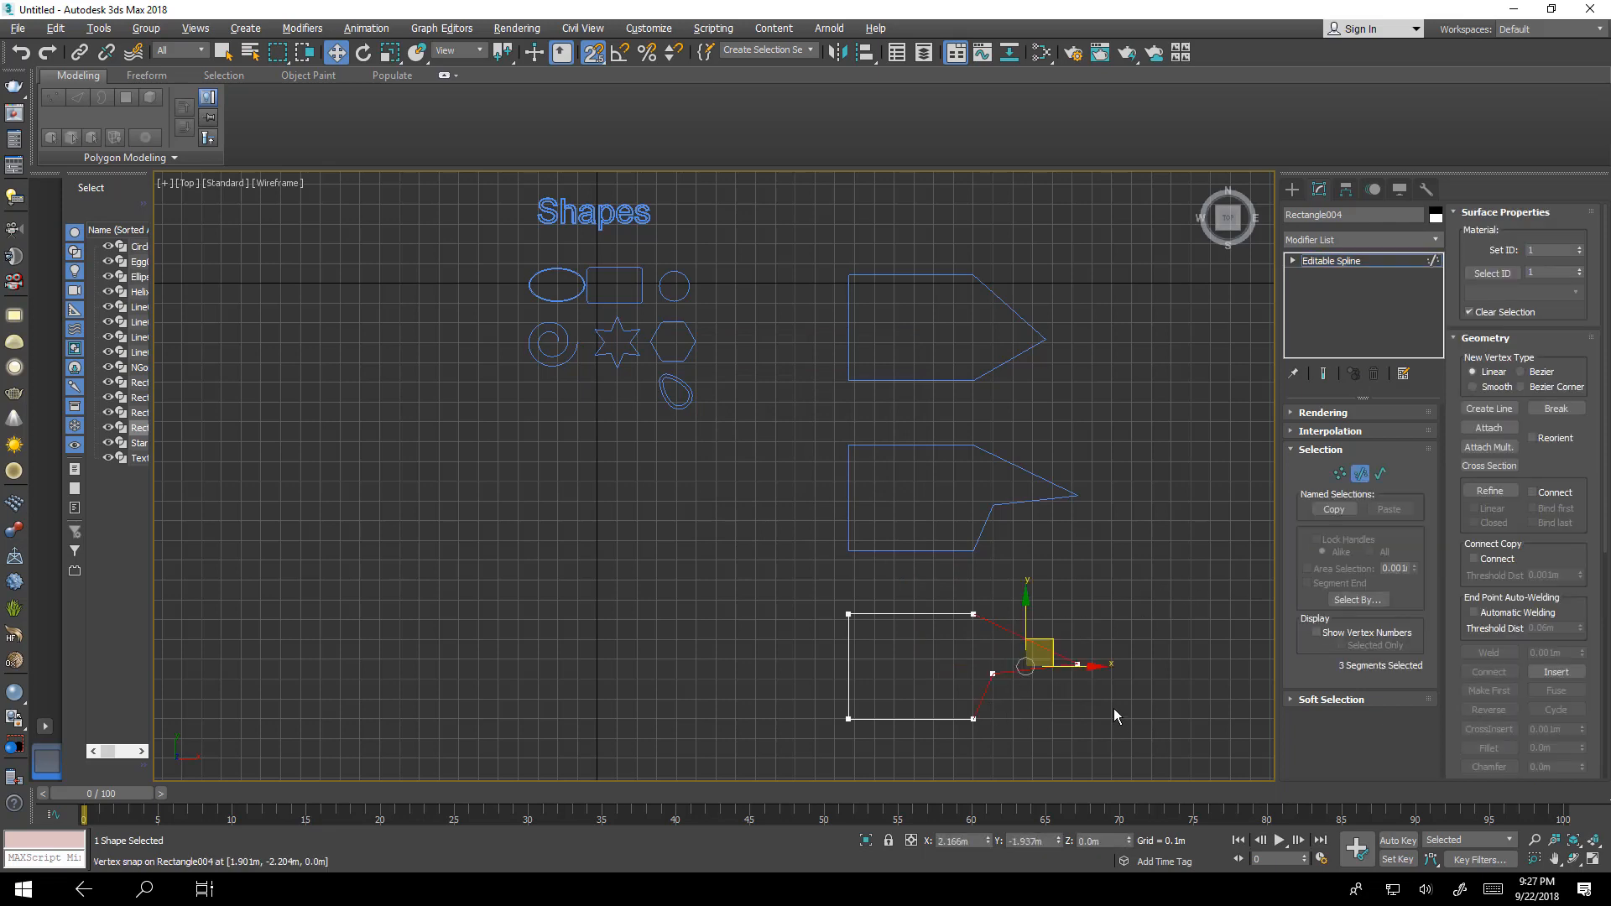
key("Delete")
middle_click_drag(1121, 632, 1115, 606)
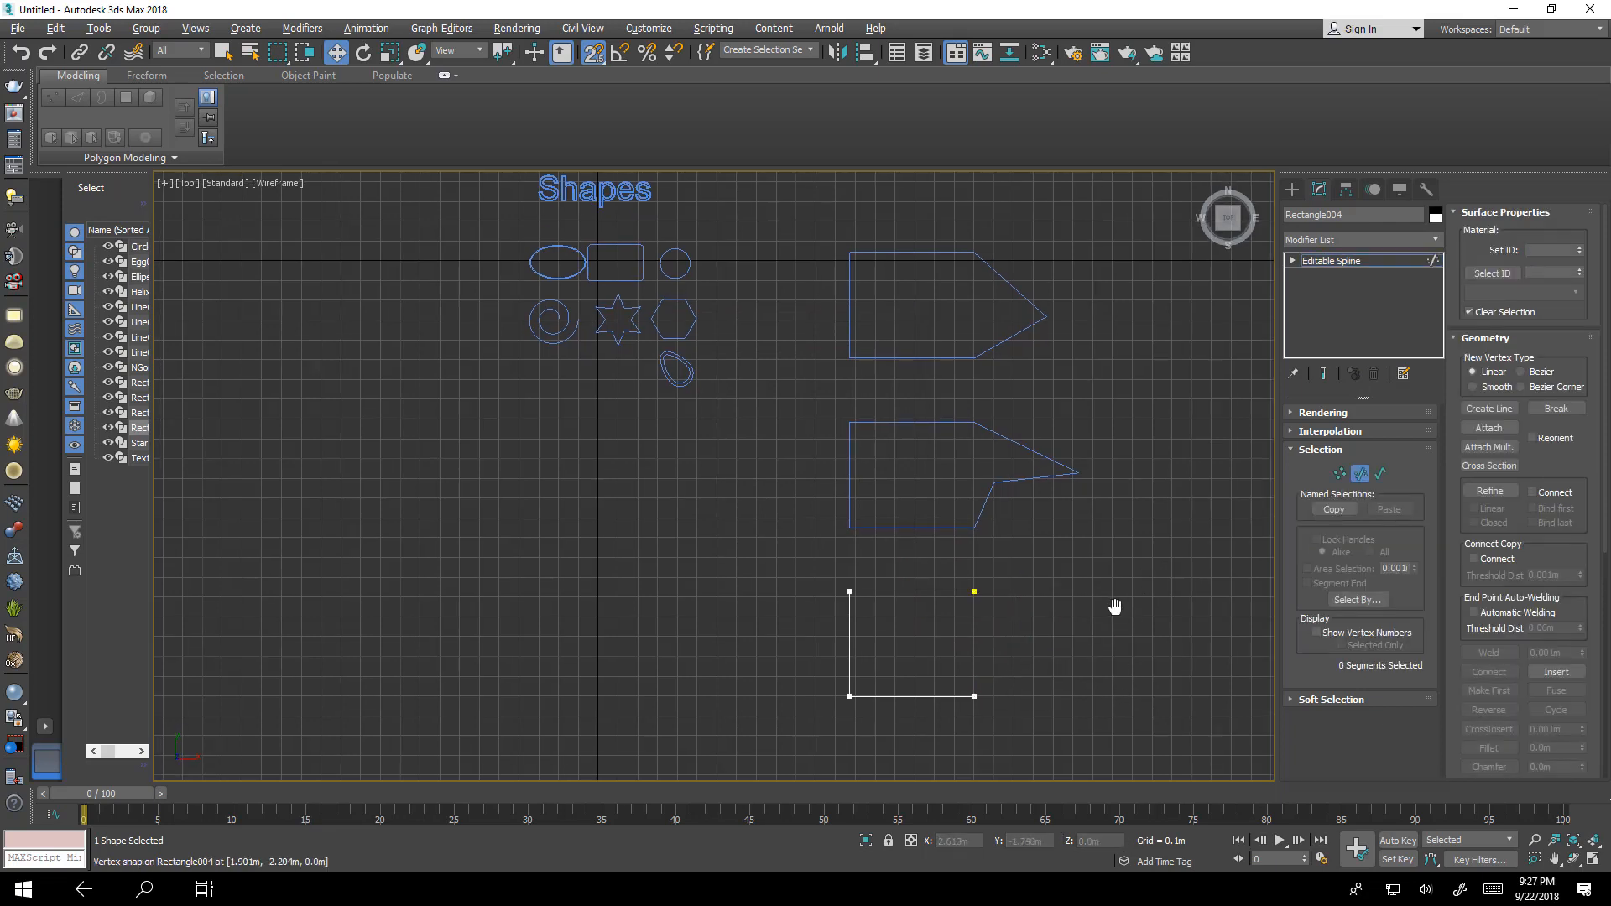
Draw an End-End-Middle arc of about 0.267 m radius bulging outward between the two open end vertices of the lowest rectangle.
left_click(1292, 189)
left_click(1327, 323)
left_click(1327, 305)
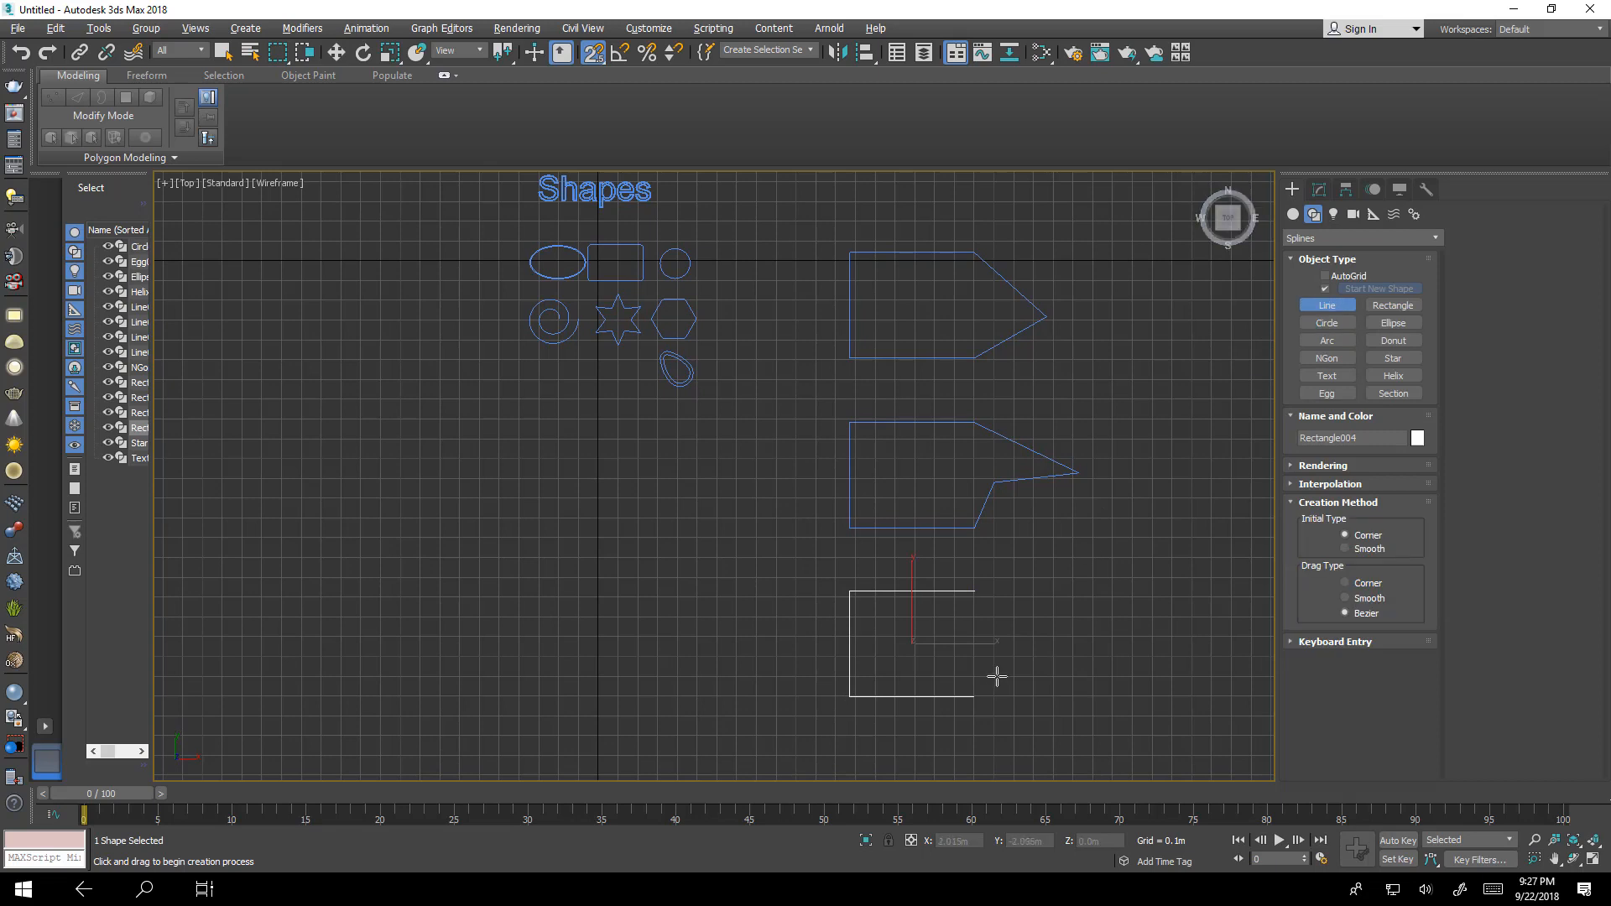
left_click(1327, 323)
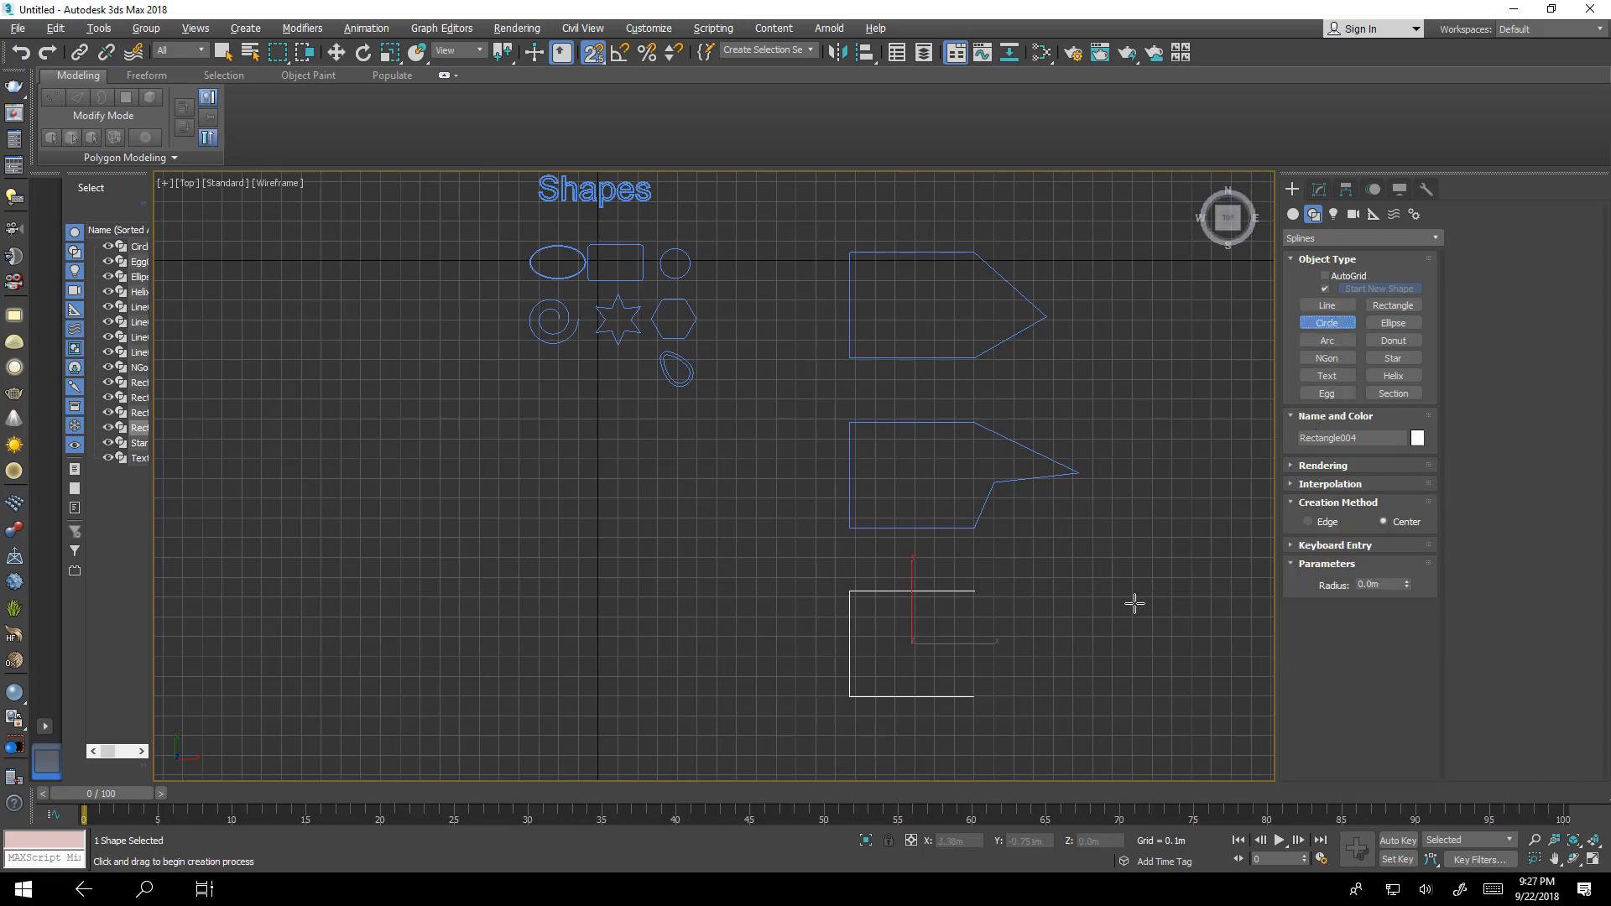
scroll(978, 674, "up", 4)
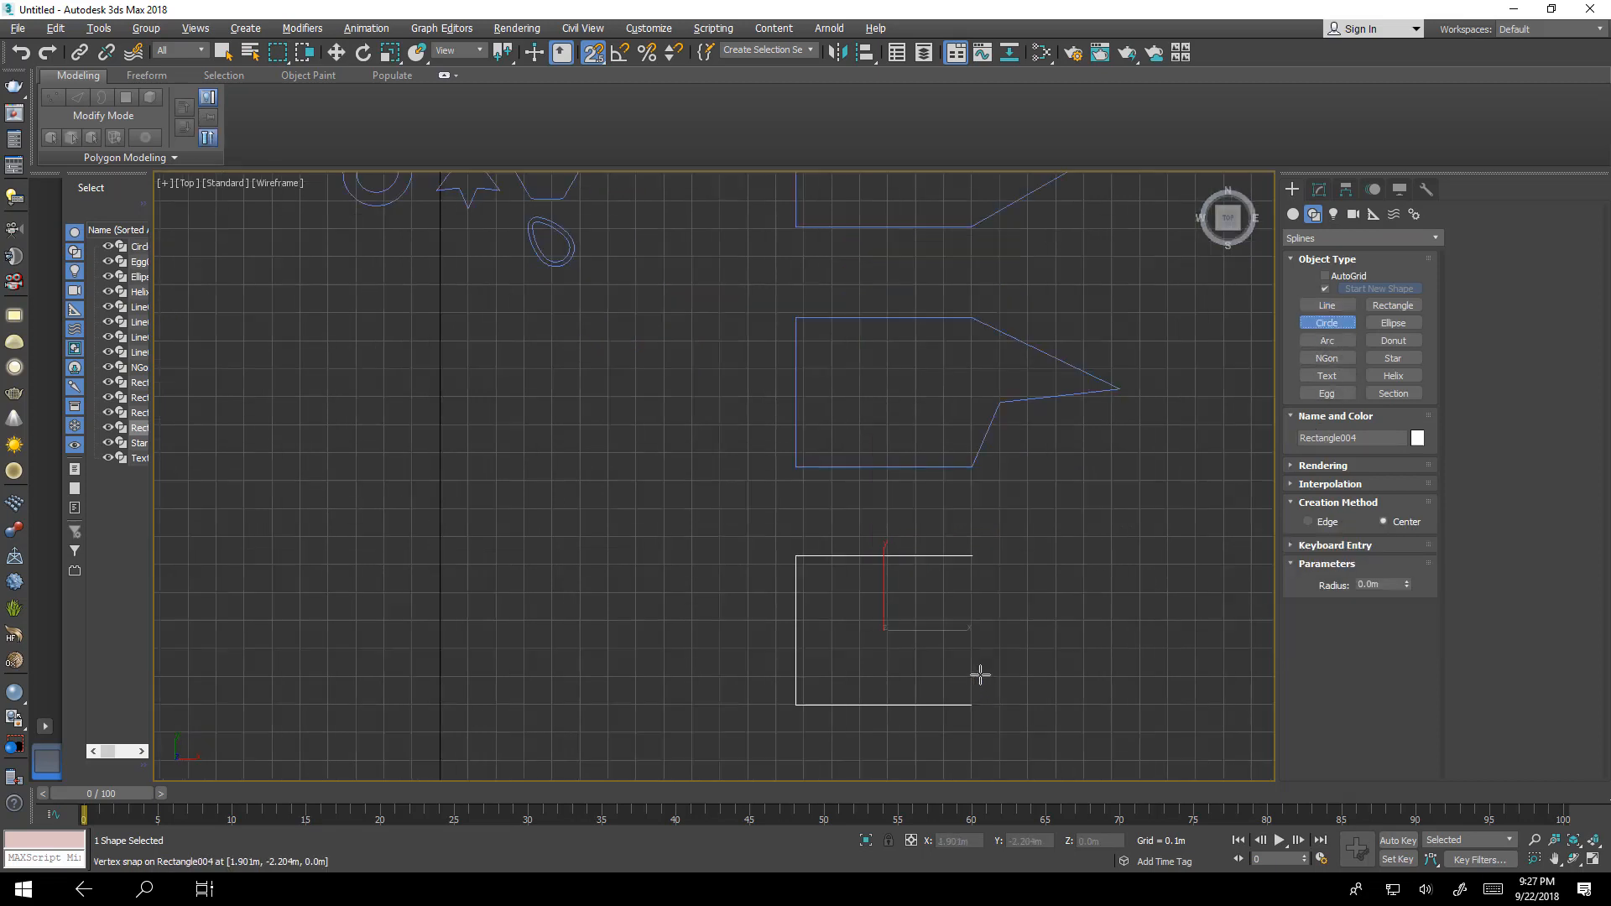
left_click(1327, 341)
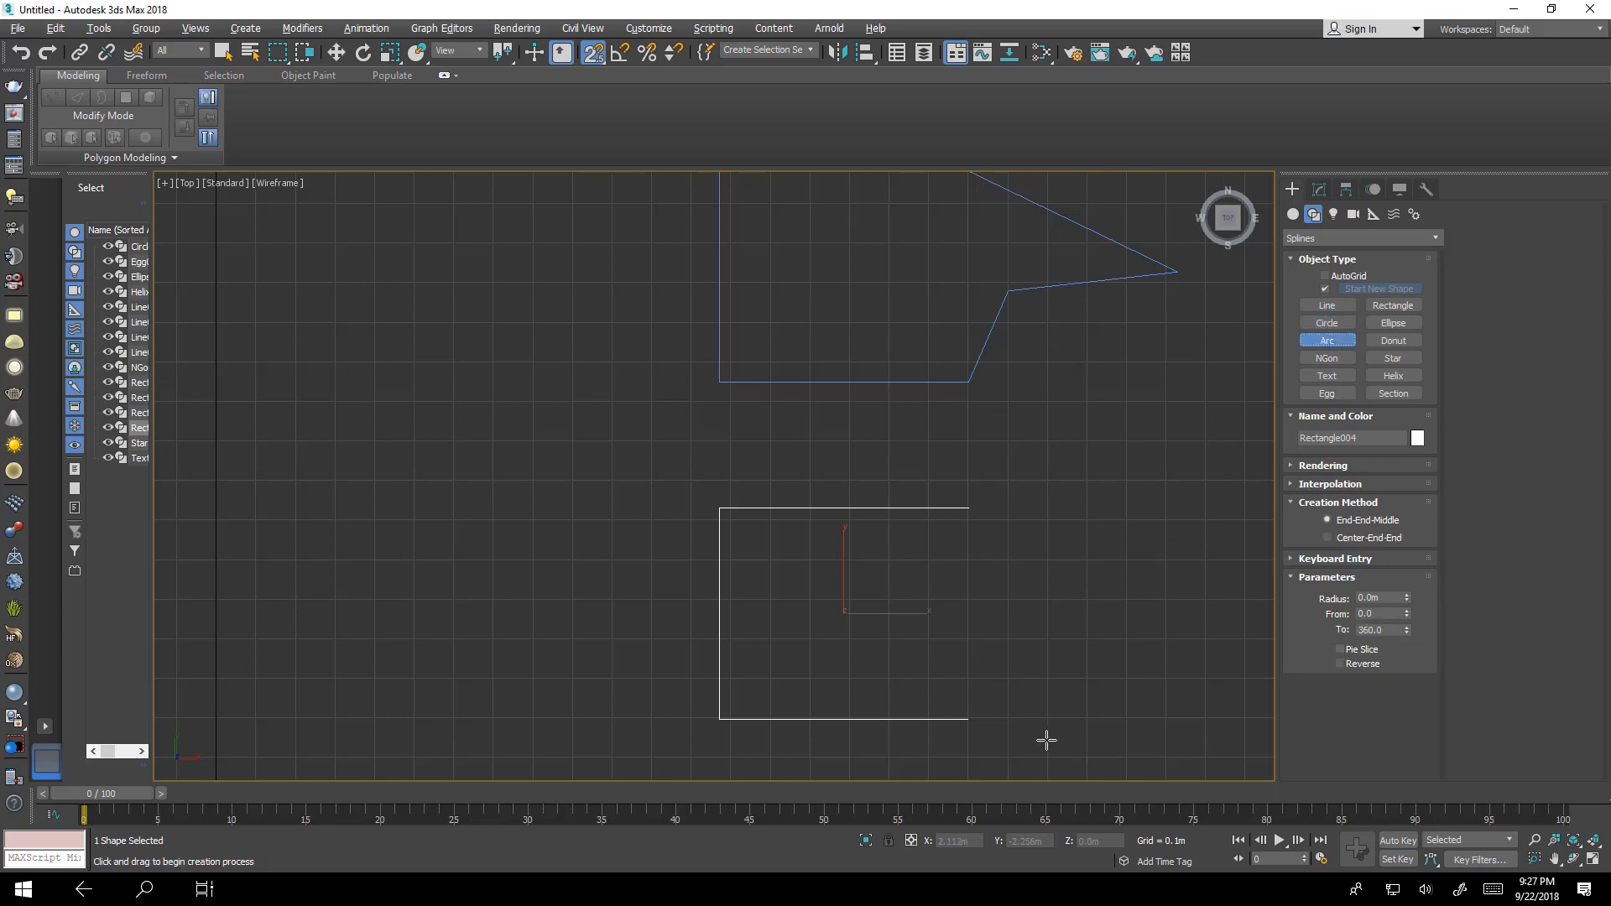
left_click(975, 719)
left_click_drag(985, 714, 971, 505)
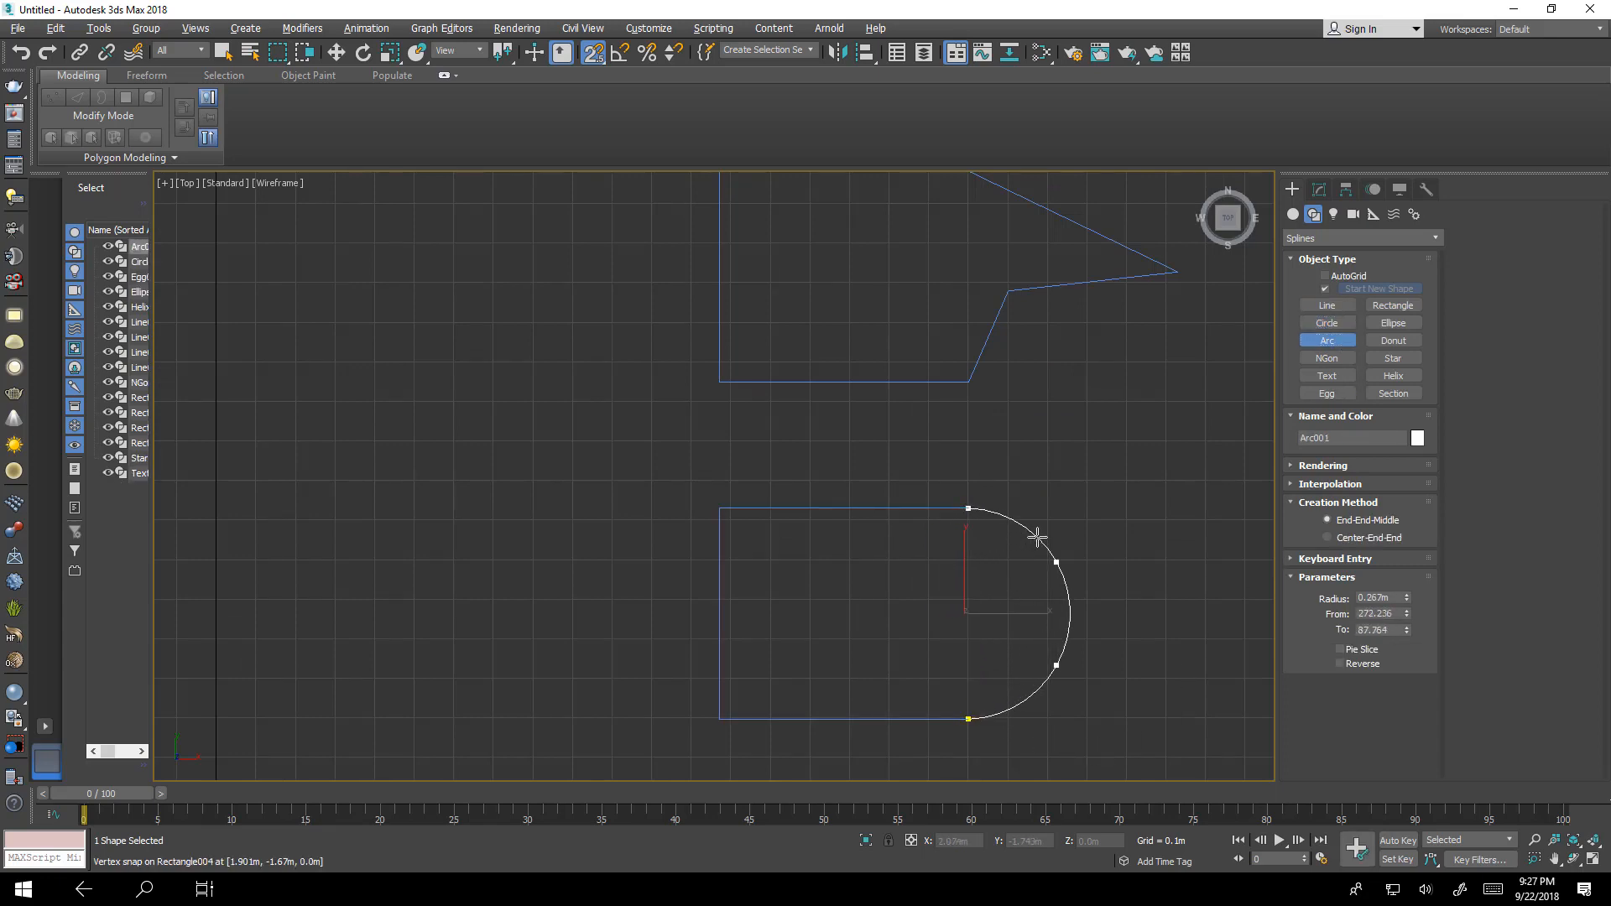
left_click(1038, 537)
right_click(1046, 645)
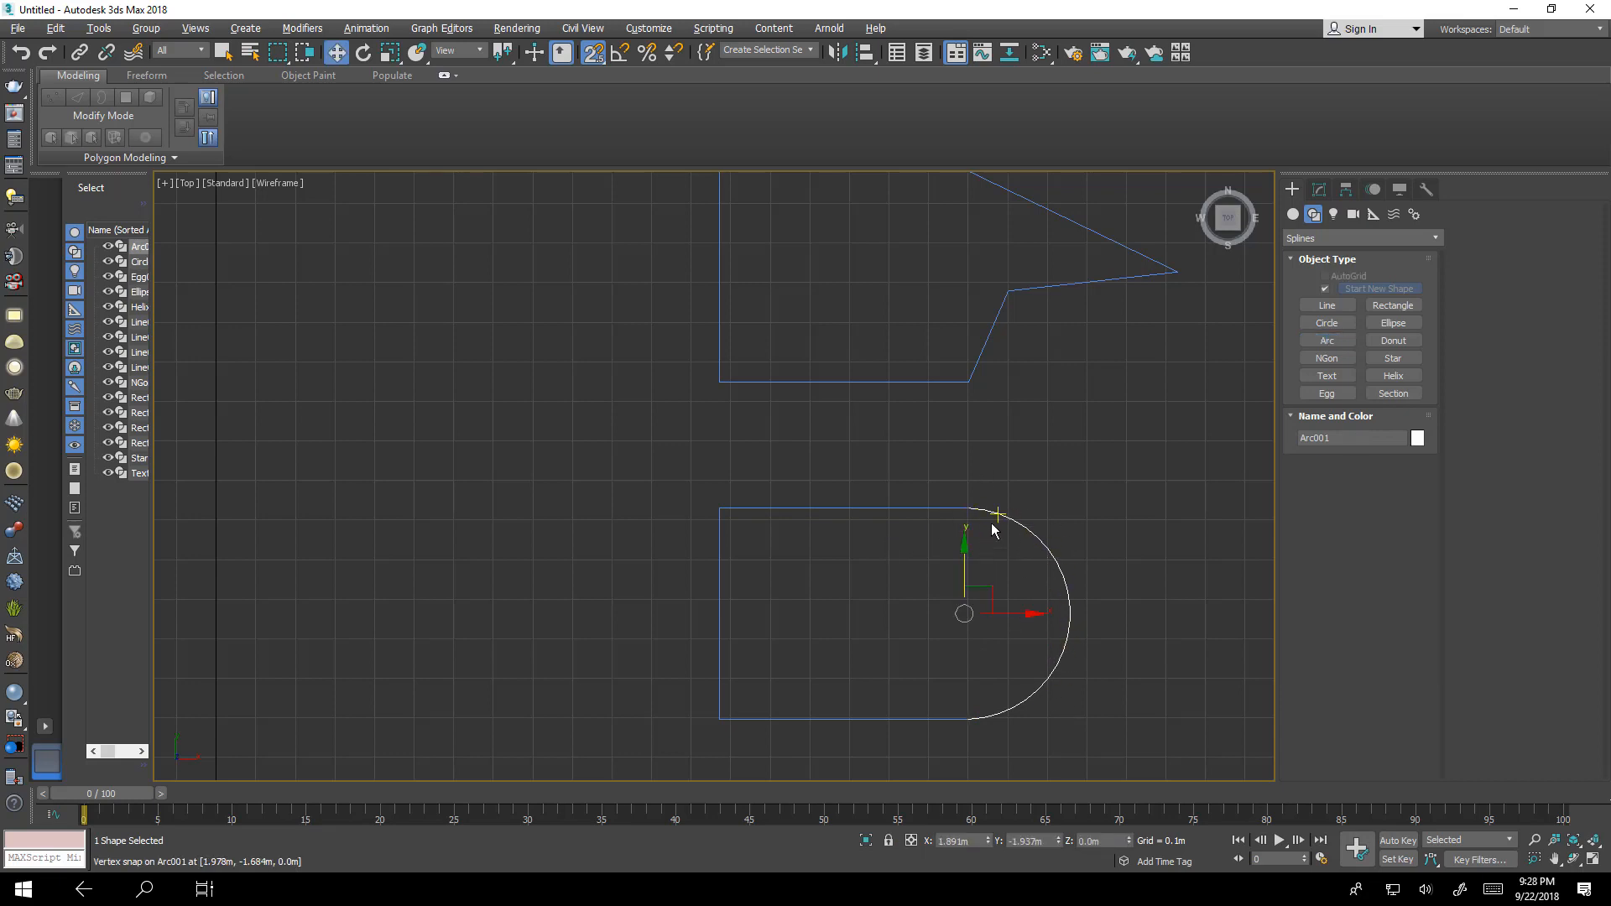
Select the open rectangle and the arc together and check which modify options they offer as separate shapes.
left_click(929, 507)
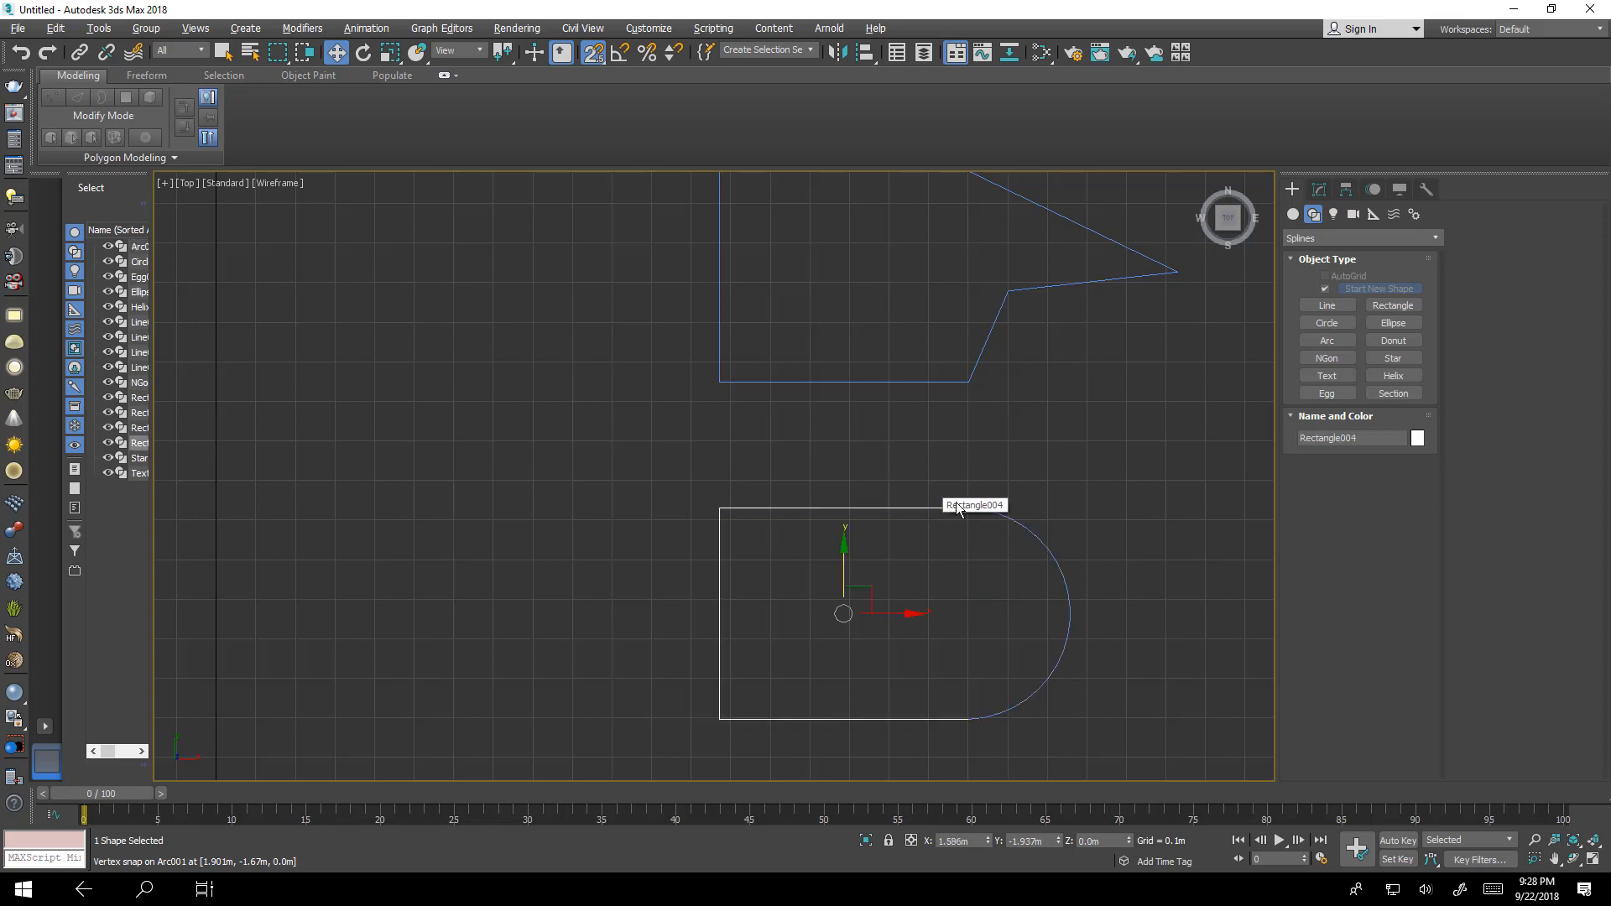
left_click(1064, 579, "ctrl")
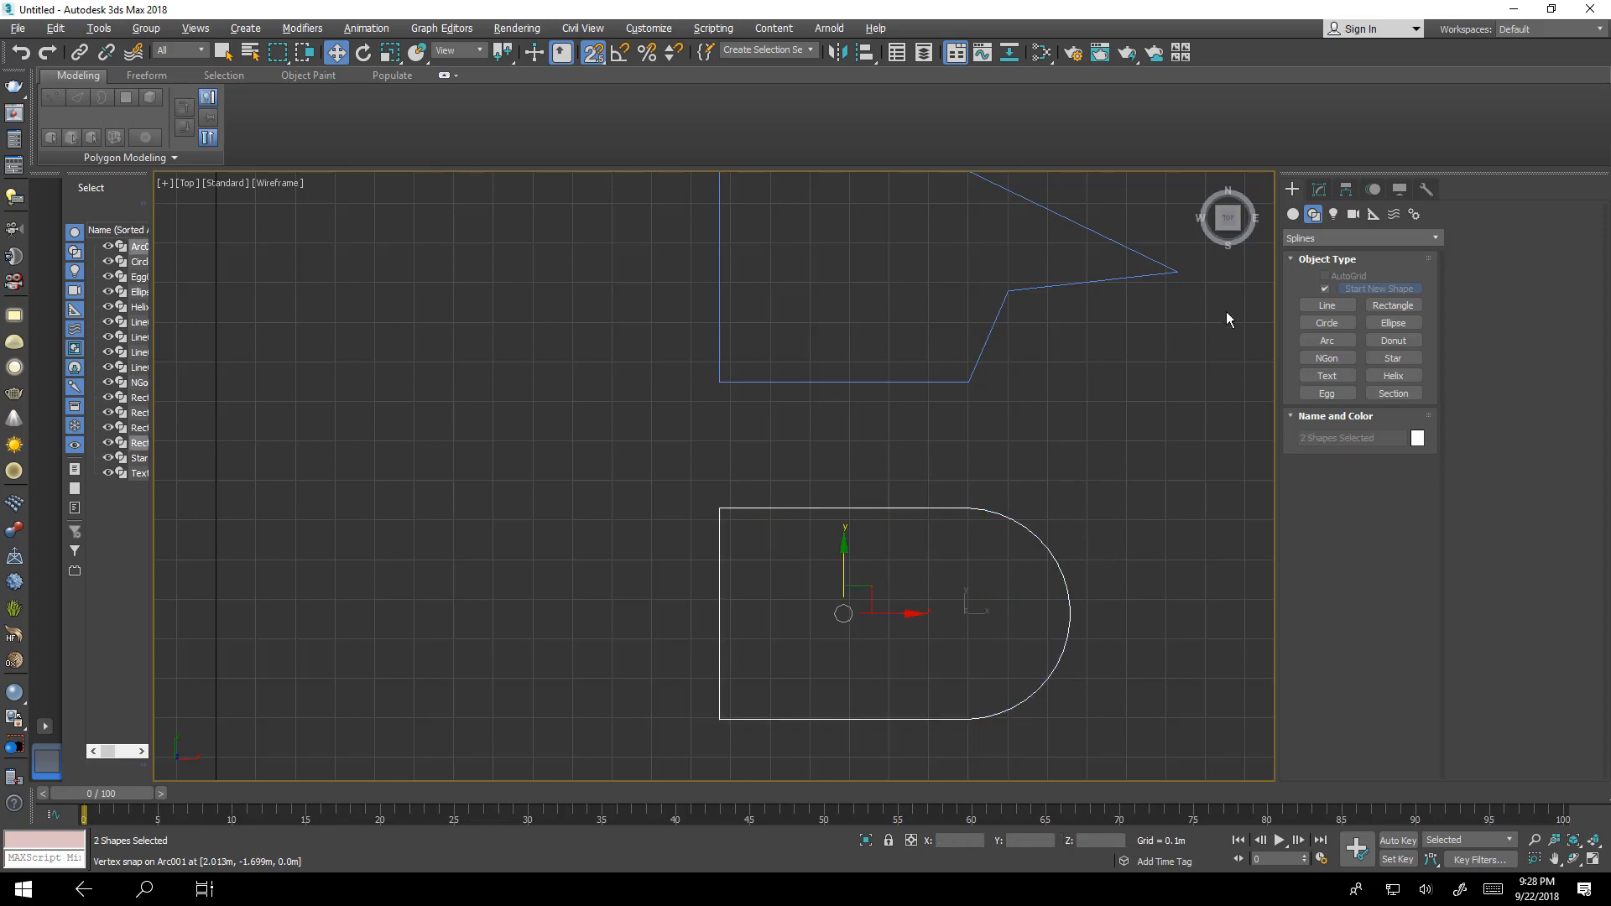
left_click(1319, 189)
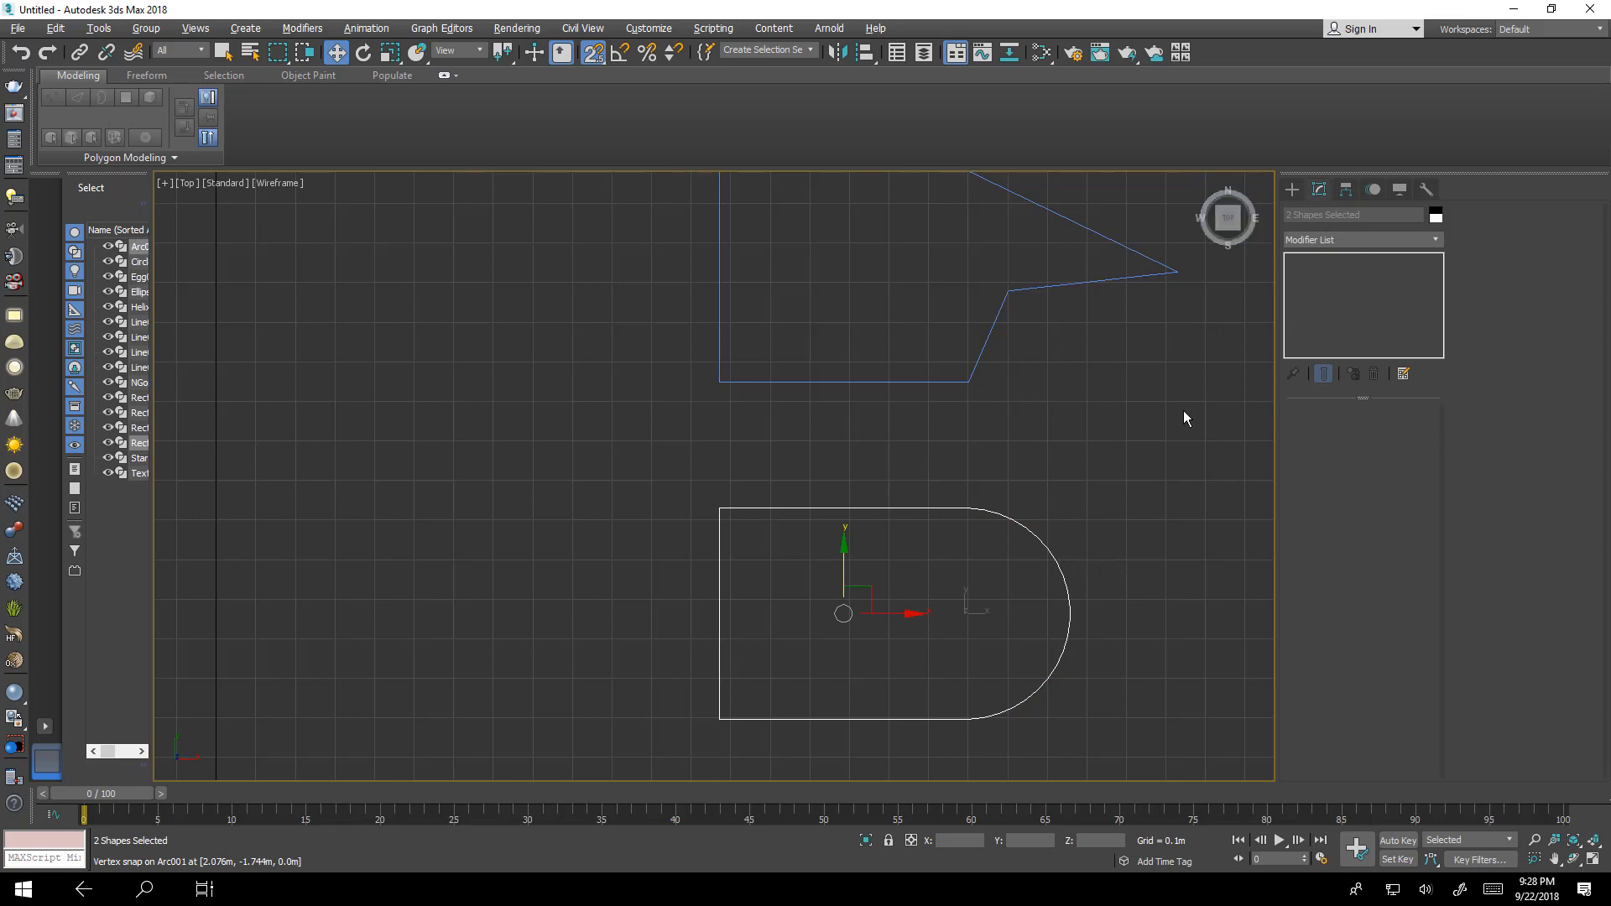
Attach the arc to the open rectangle so both belong to one editable spline.
left_click(940, 507)
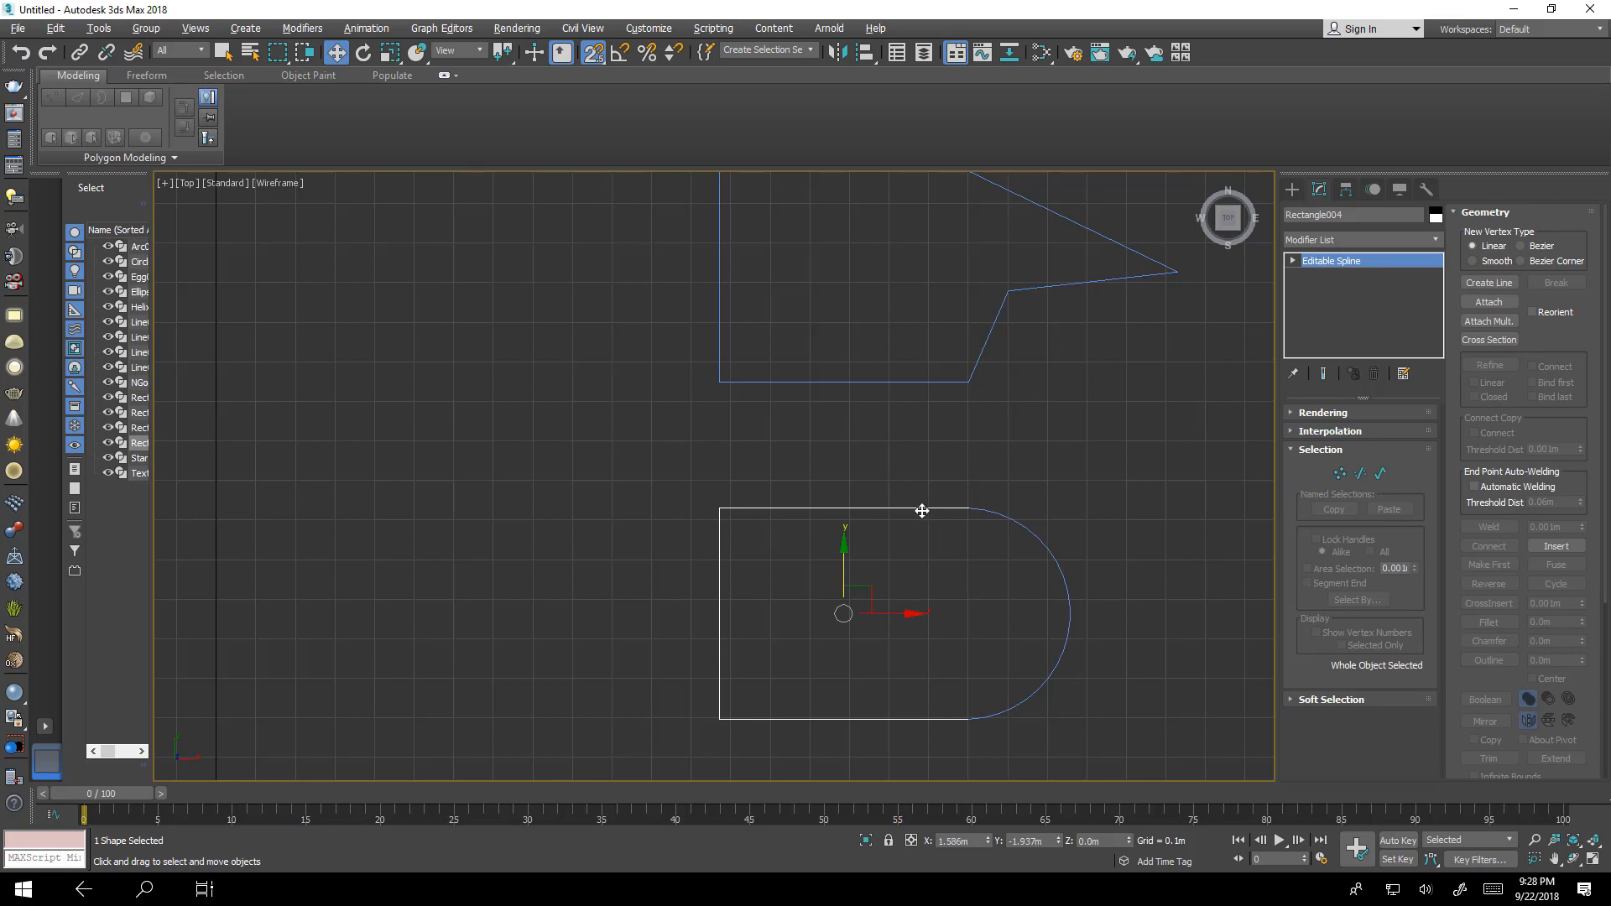
right_click(922, 511)
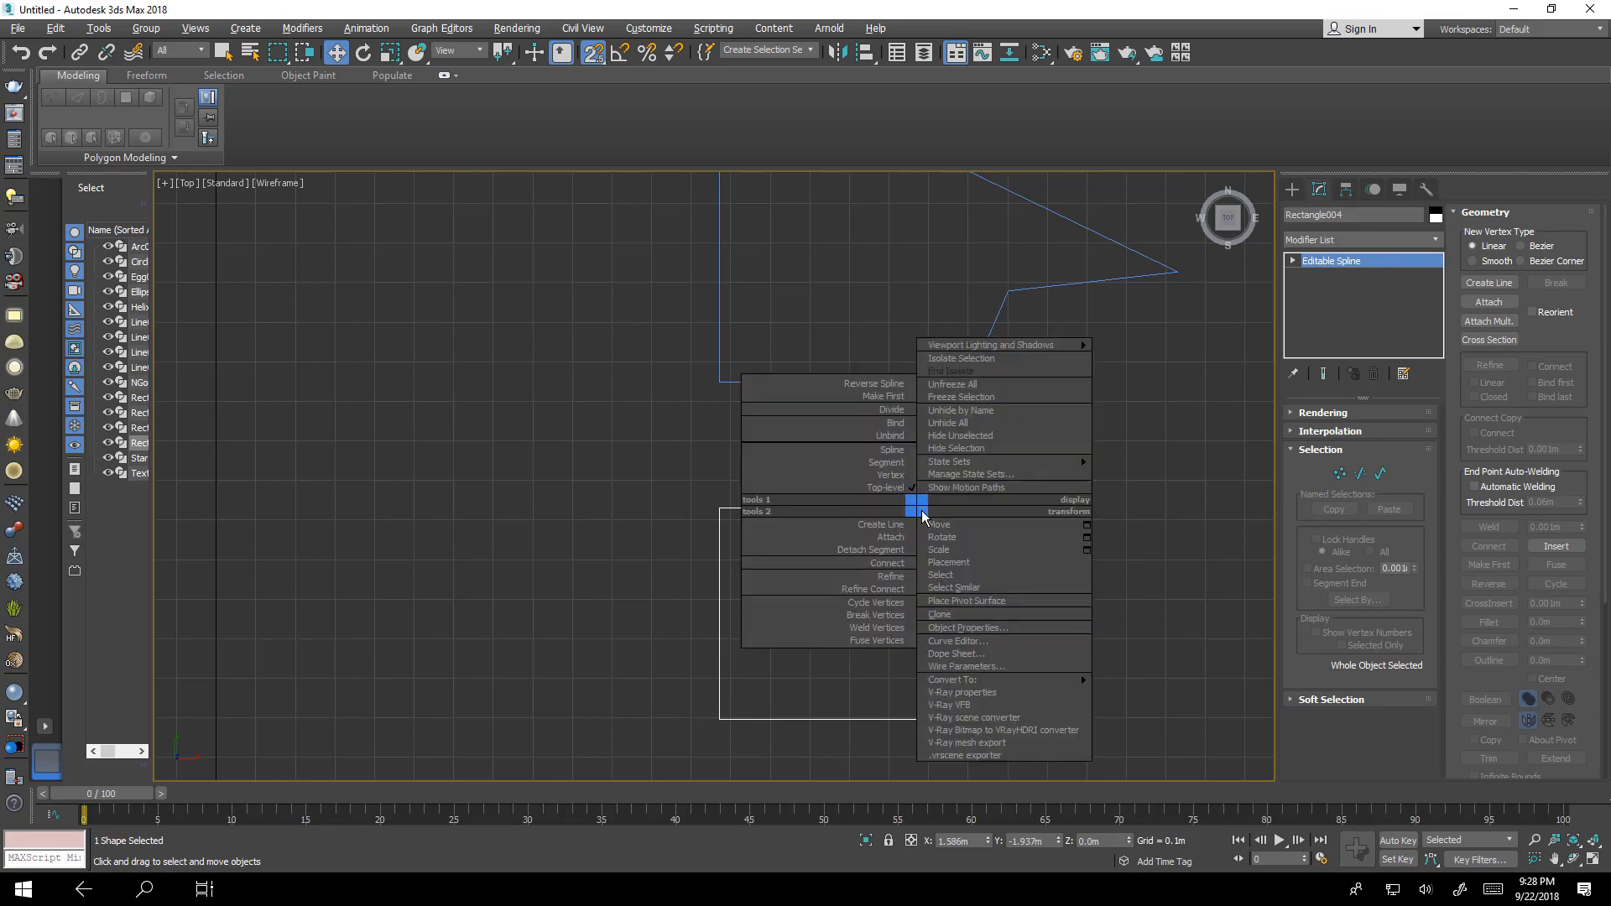
left_click(887, 538)
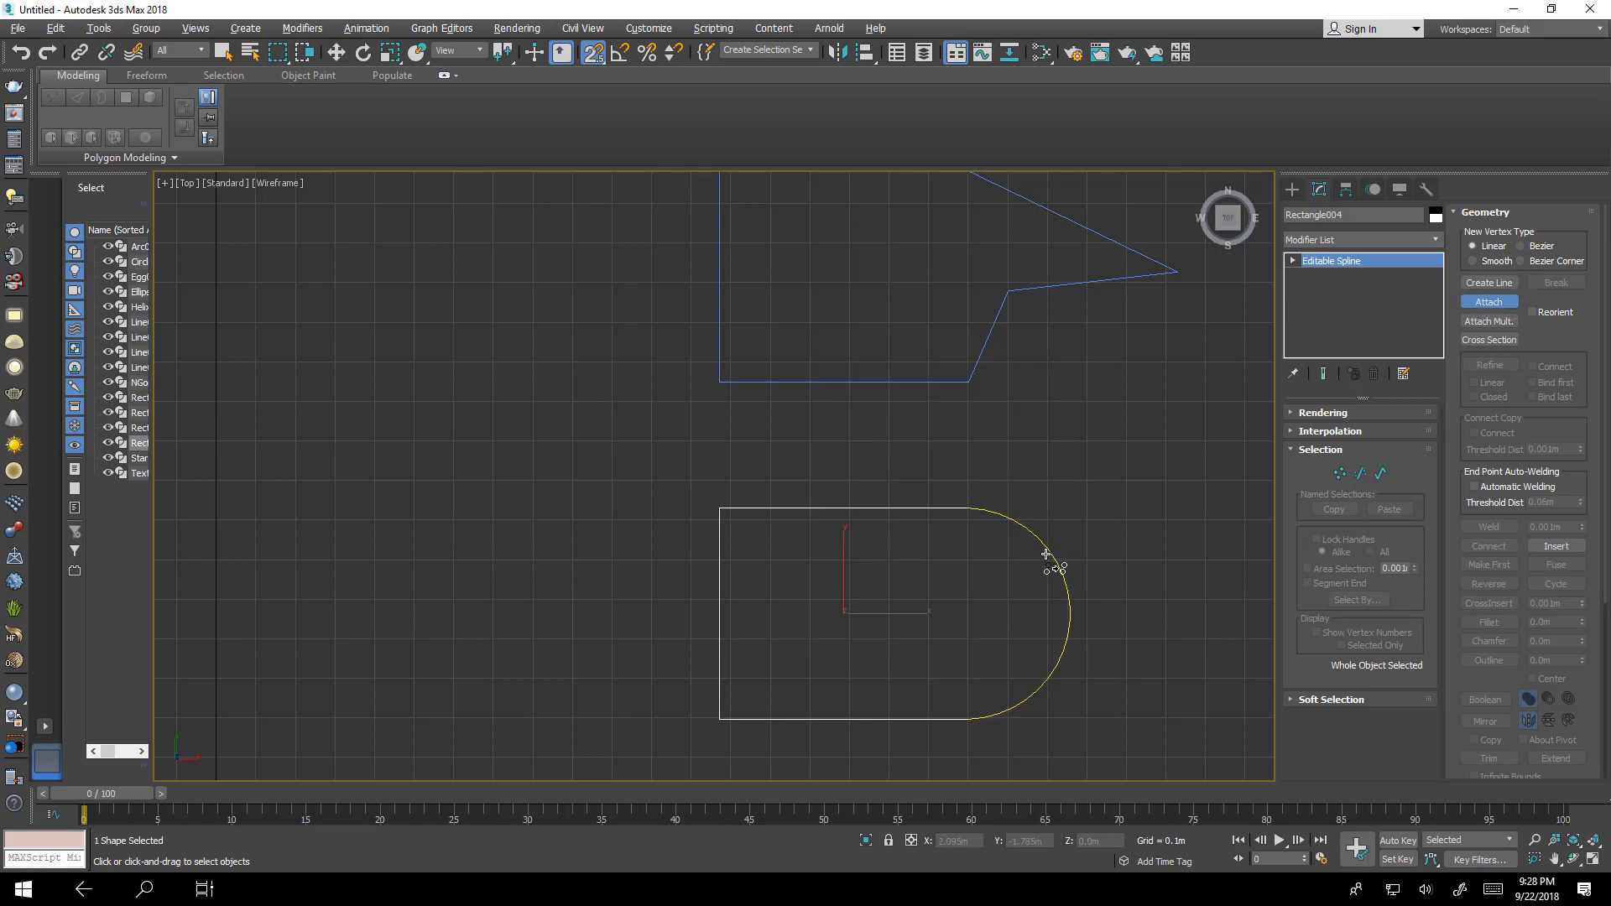
left_click(1046, 554)
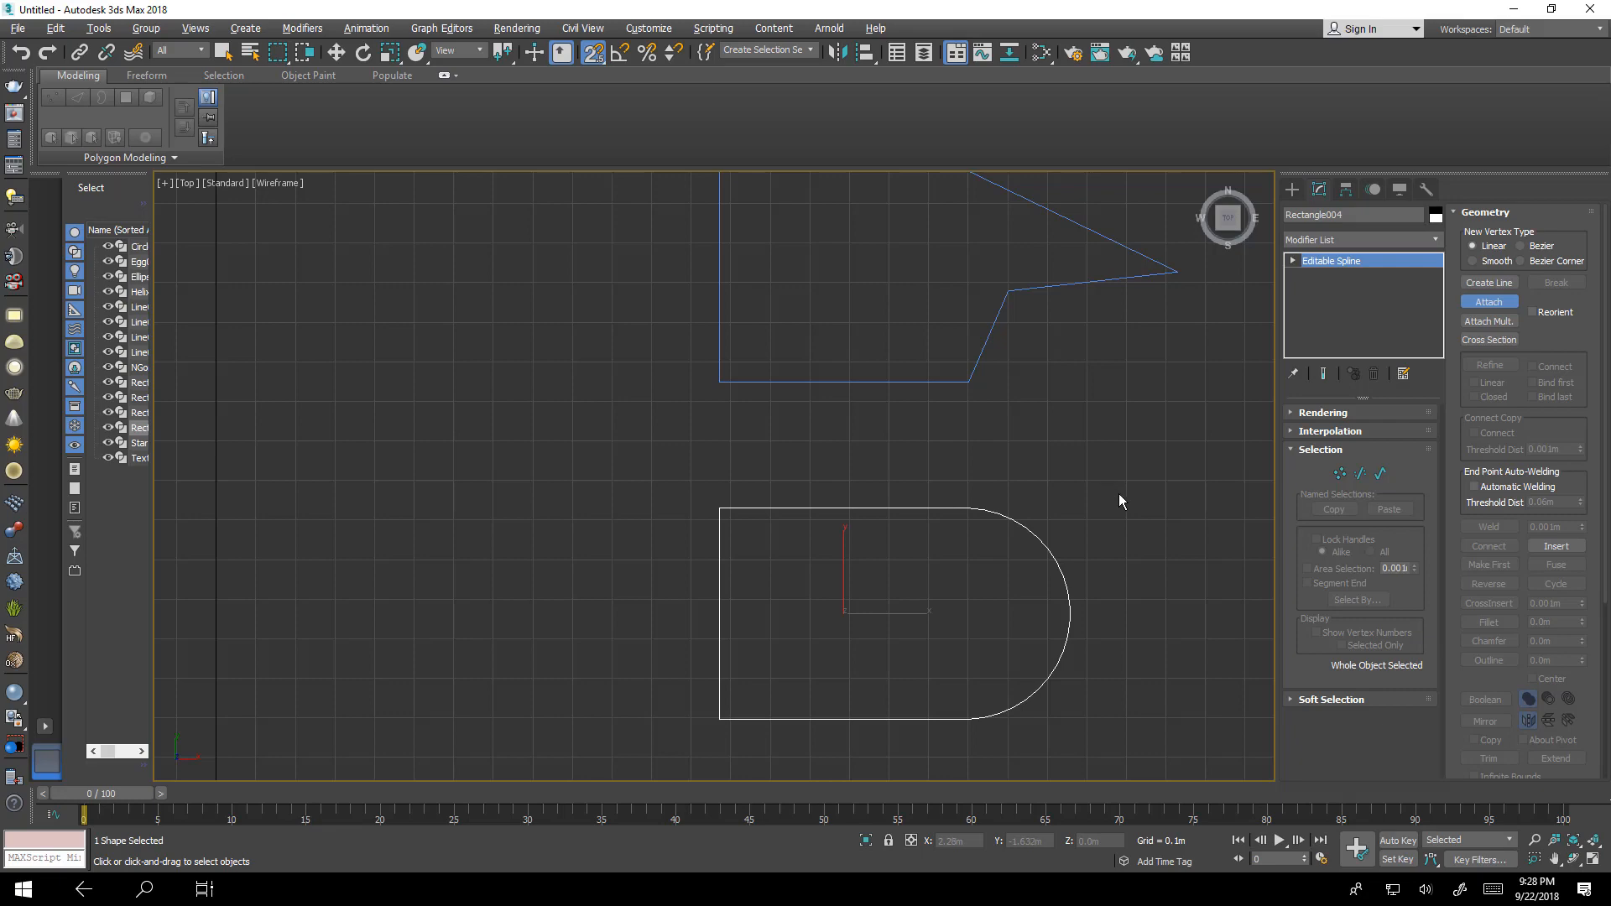
key("w")
With snapping off, move the small rounded rectangle from the shape group to beside the arc-ended shape, at about X 2.489 m, Y -1.95 m.
scroll(1125, 507, "down", 5)
scroll(1099, 437, "up", 3)
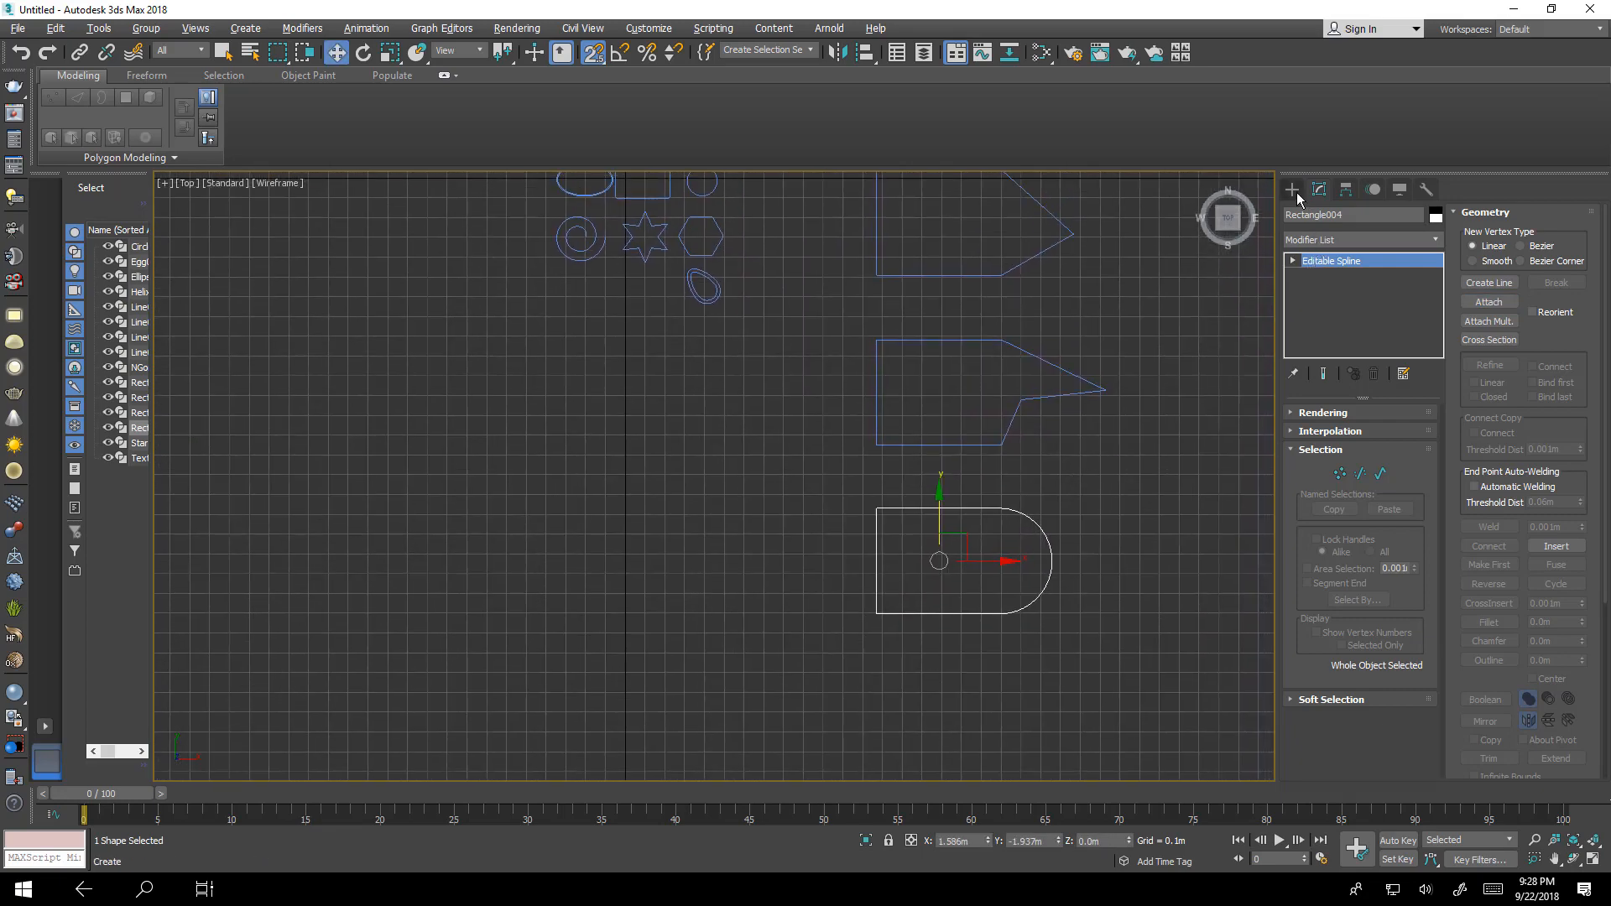
middle_click_drag(813, 289, 812, 335)
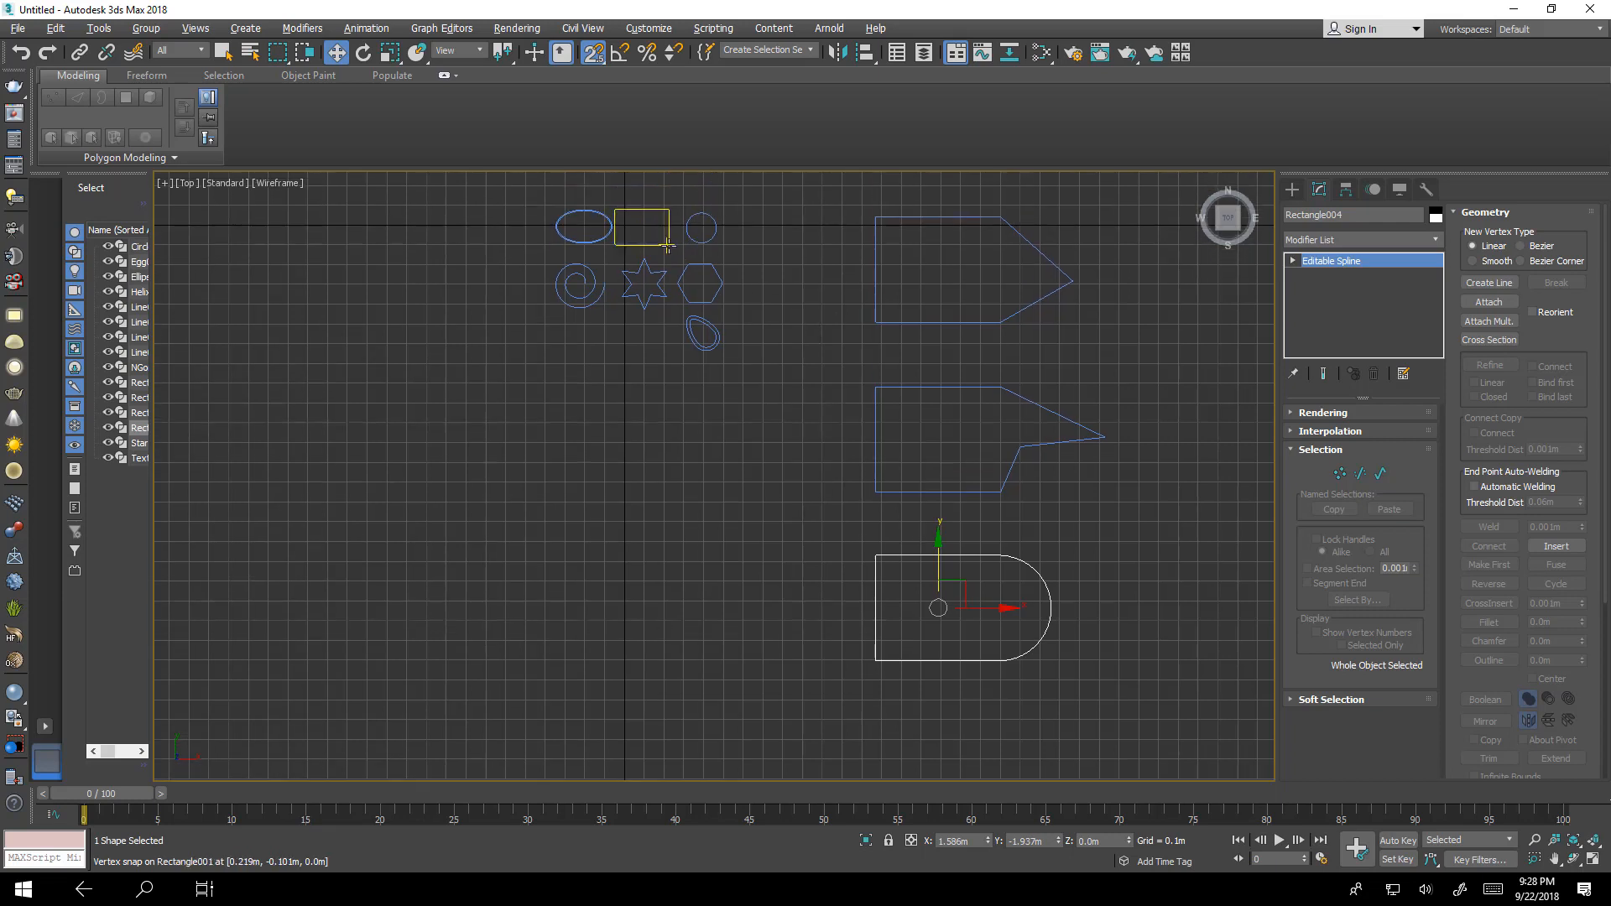
left_click(657, 211)
left_click_drag(659, 211, 1135, 585)
scroll(1136, 582, "up", 2)
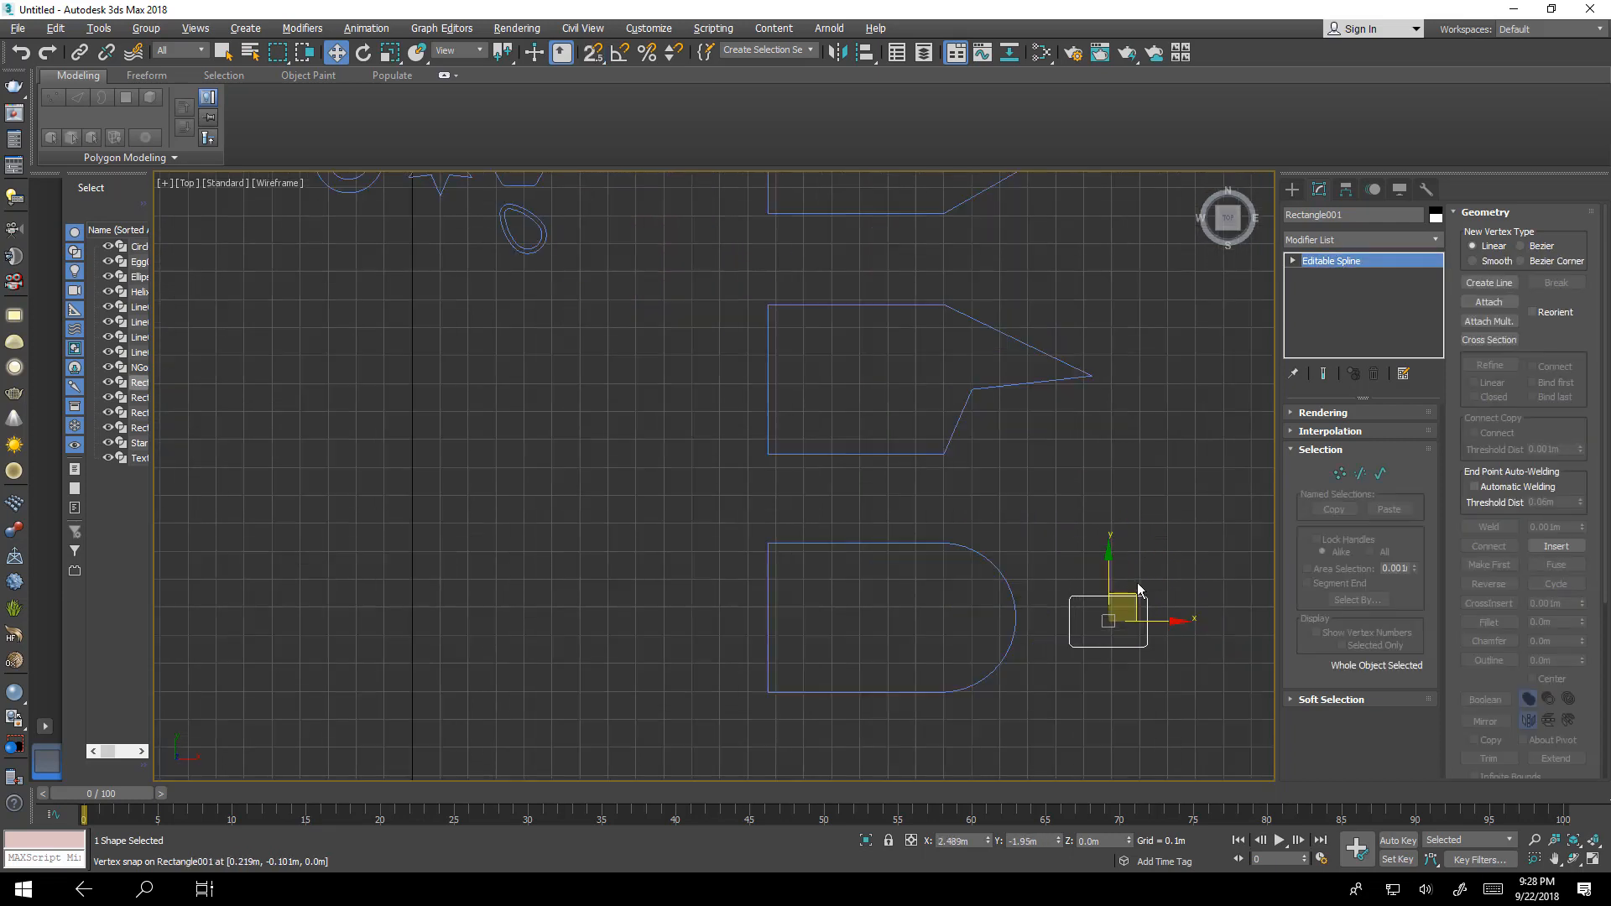
Apply an Extrude modifier to the small rounded rectangle with an amount of 1.55 m.
left_click(1336, 235)
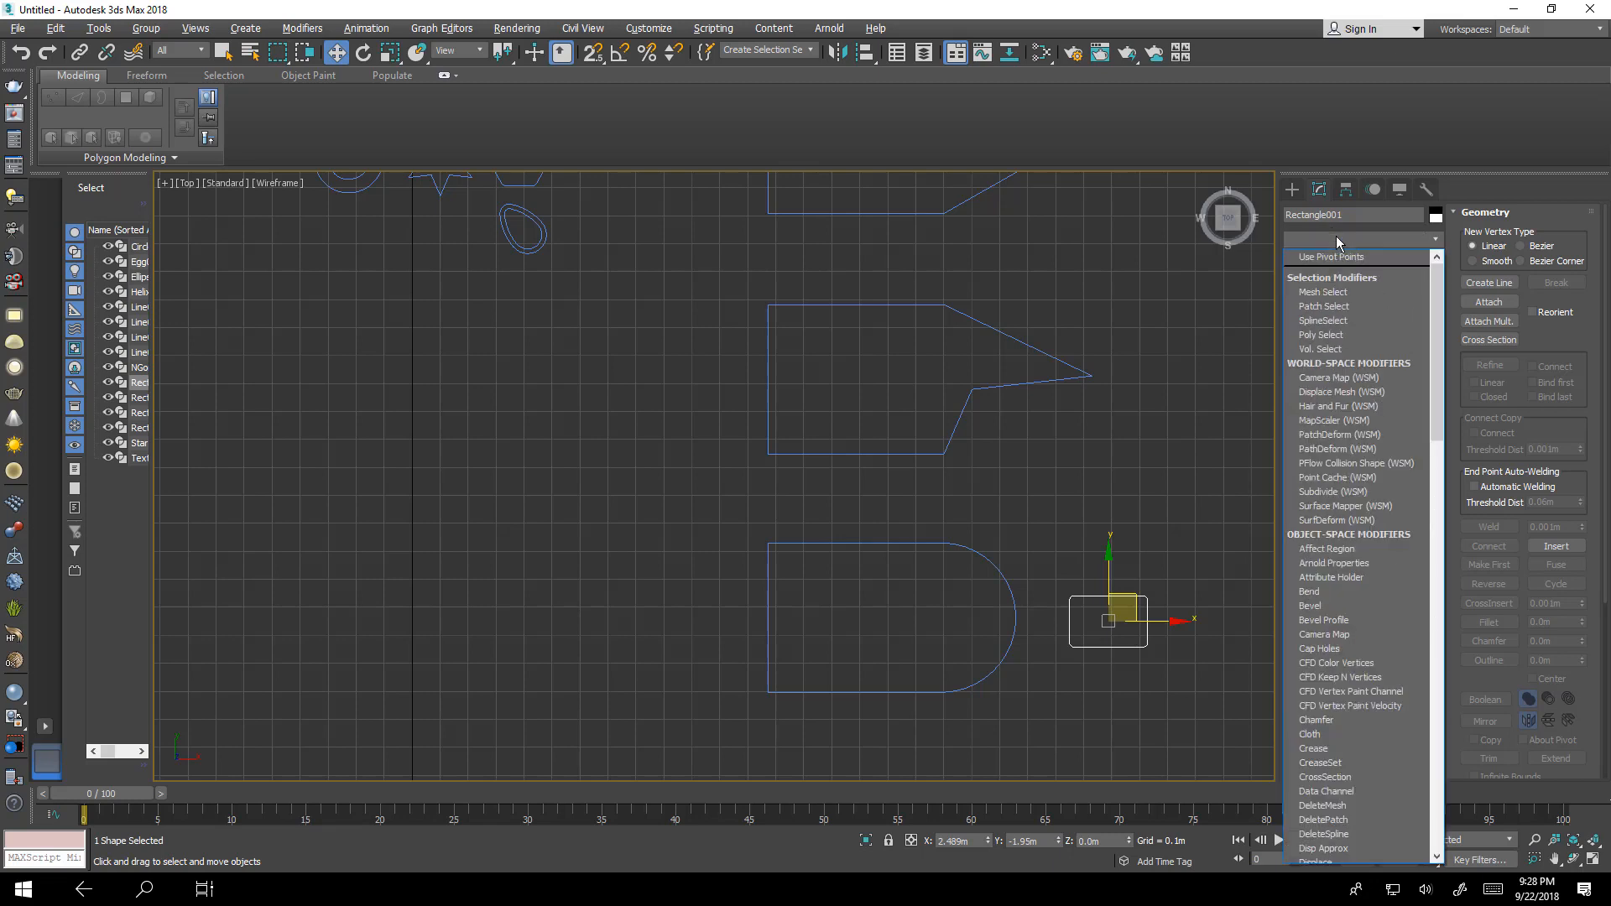
key("s")
key("e")
key("e")
key("e")
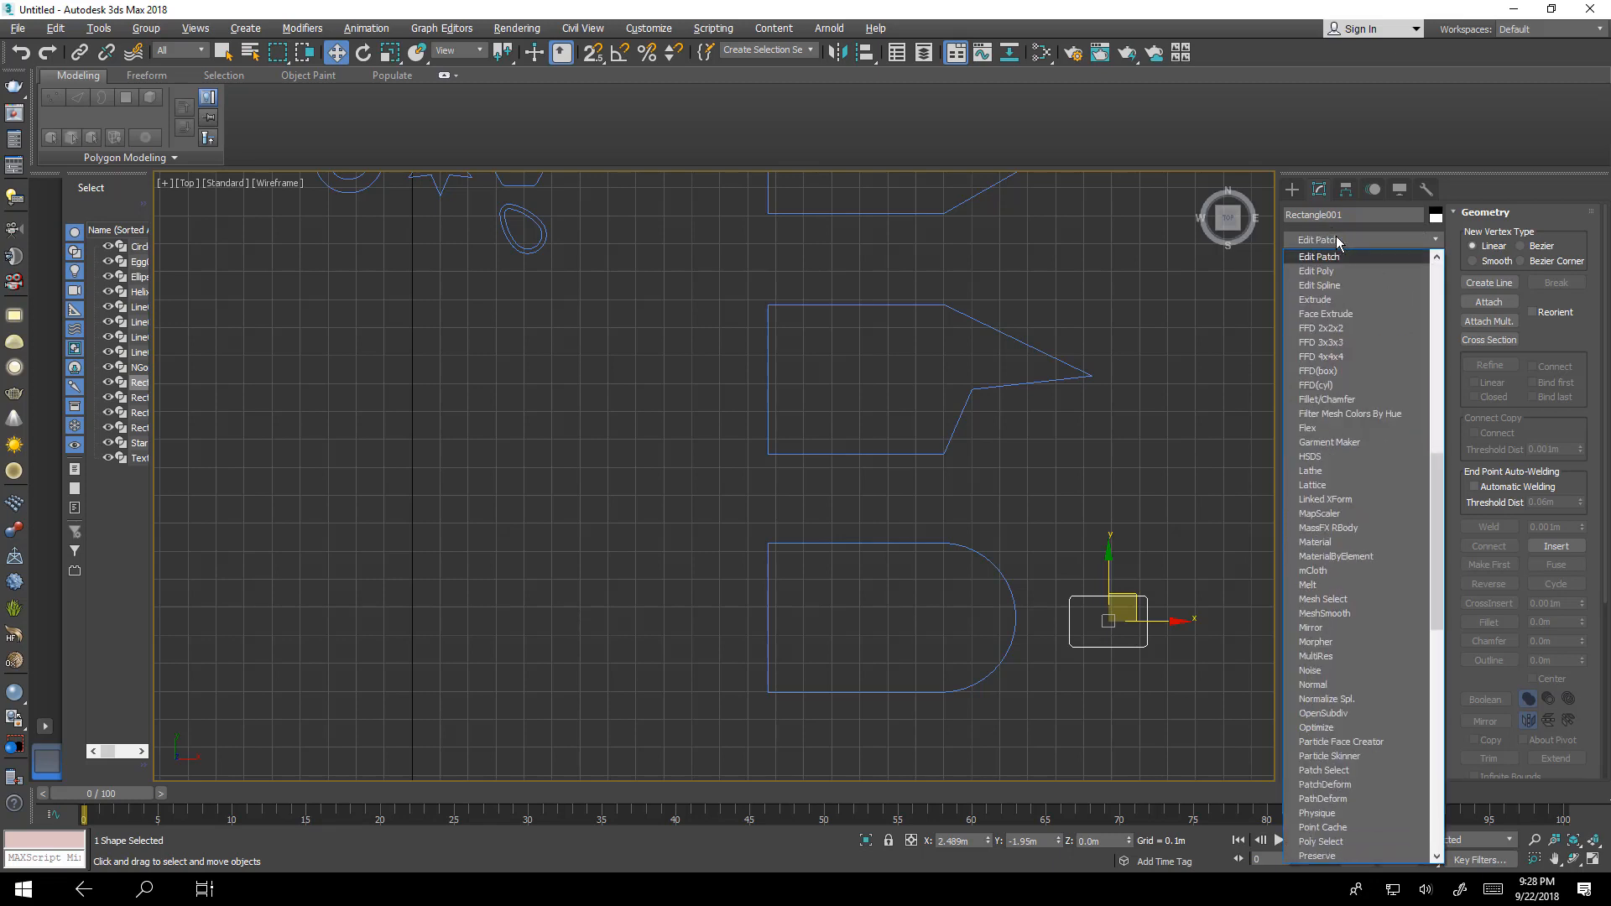
left_click(1348, 300)
left_click_drag(1413, 435, 1402, 188)
Maximize the Perspective view, frame the extruded rounded rectangle and examine its capped solid form.
middle_click_drag(1083, 549, 1074, 492)
key("alt+w")
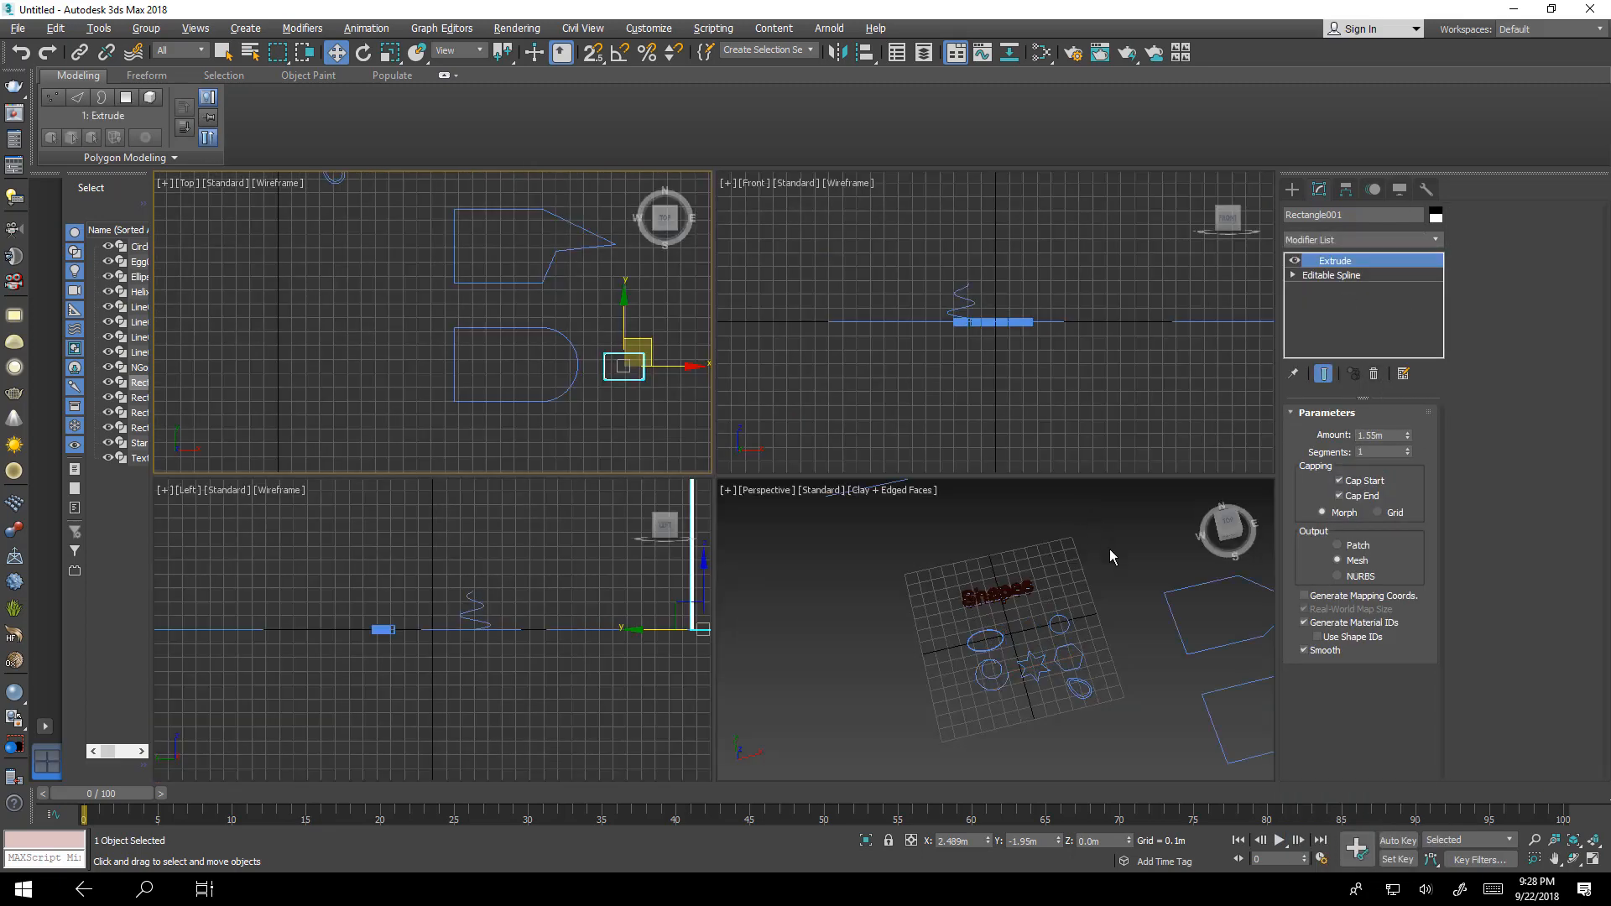
right_click(1083, 621)
key("alt+w")
key("z")
middle_click_drag(774, 609, 788, 540, "alt")
scroll(801, 600, "down", 5)
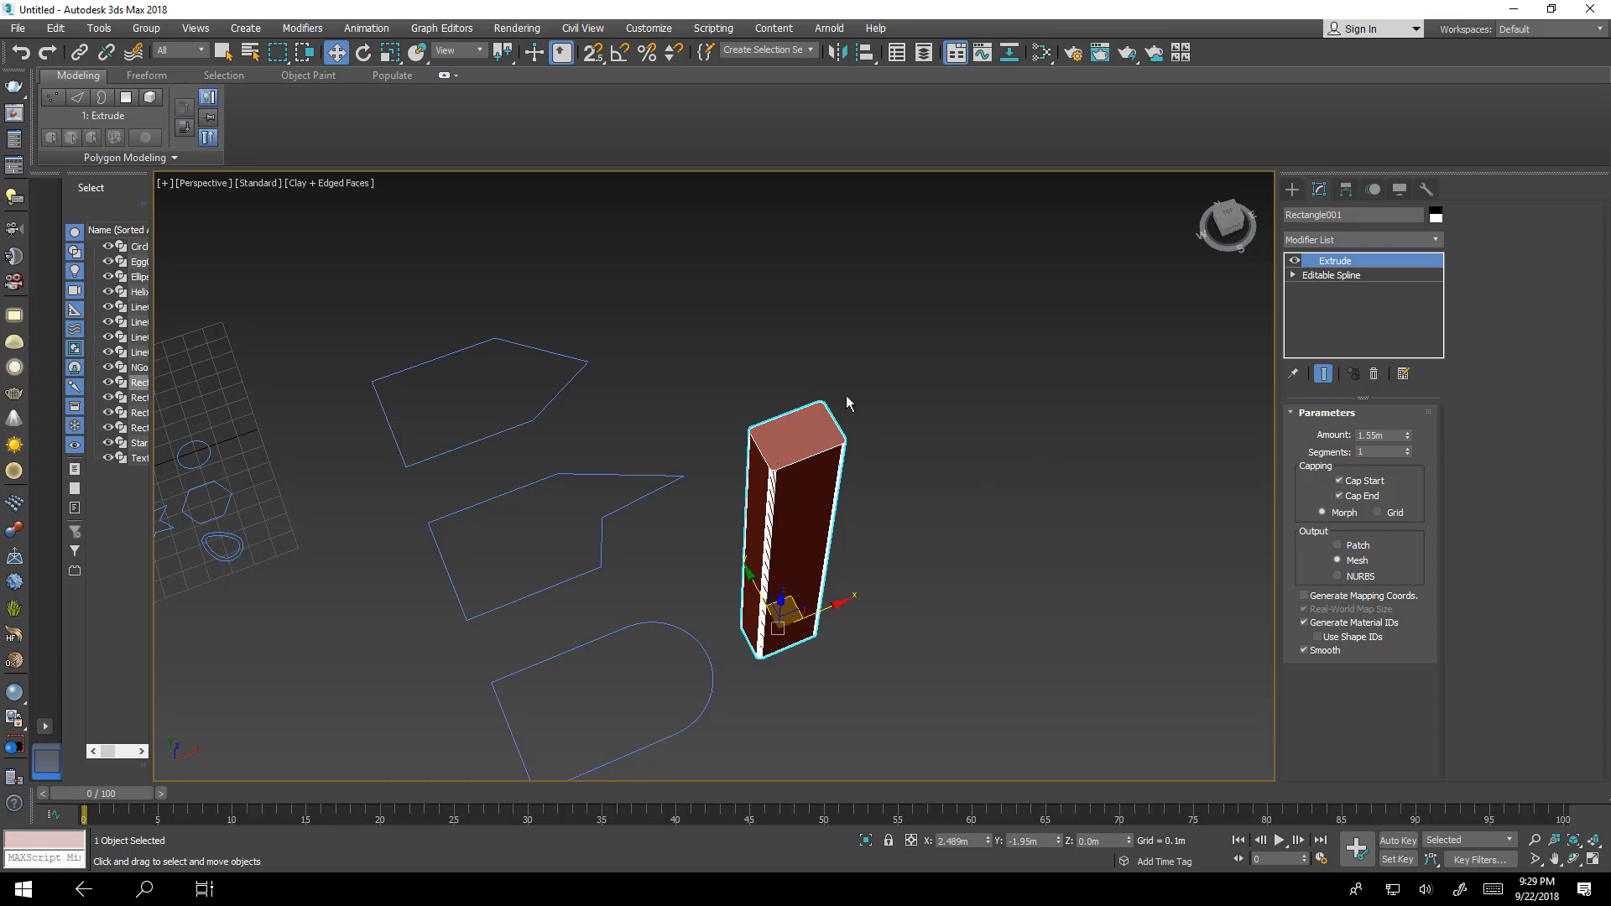
Apply an Extrude modifier of 1.55 m to the arc-ended shape and inspect whether its ends are capped.
middle_click_drag(862, 550, 995, 504)
left_click(825, 610)
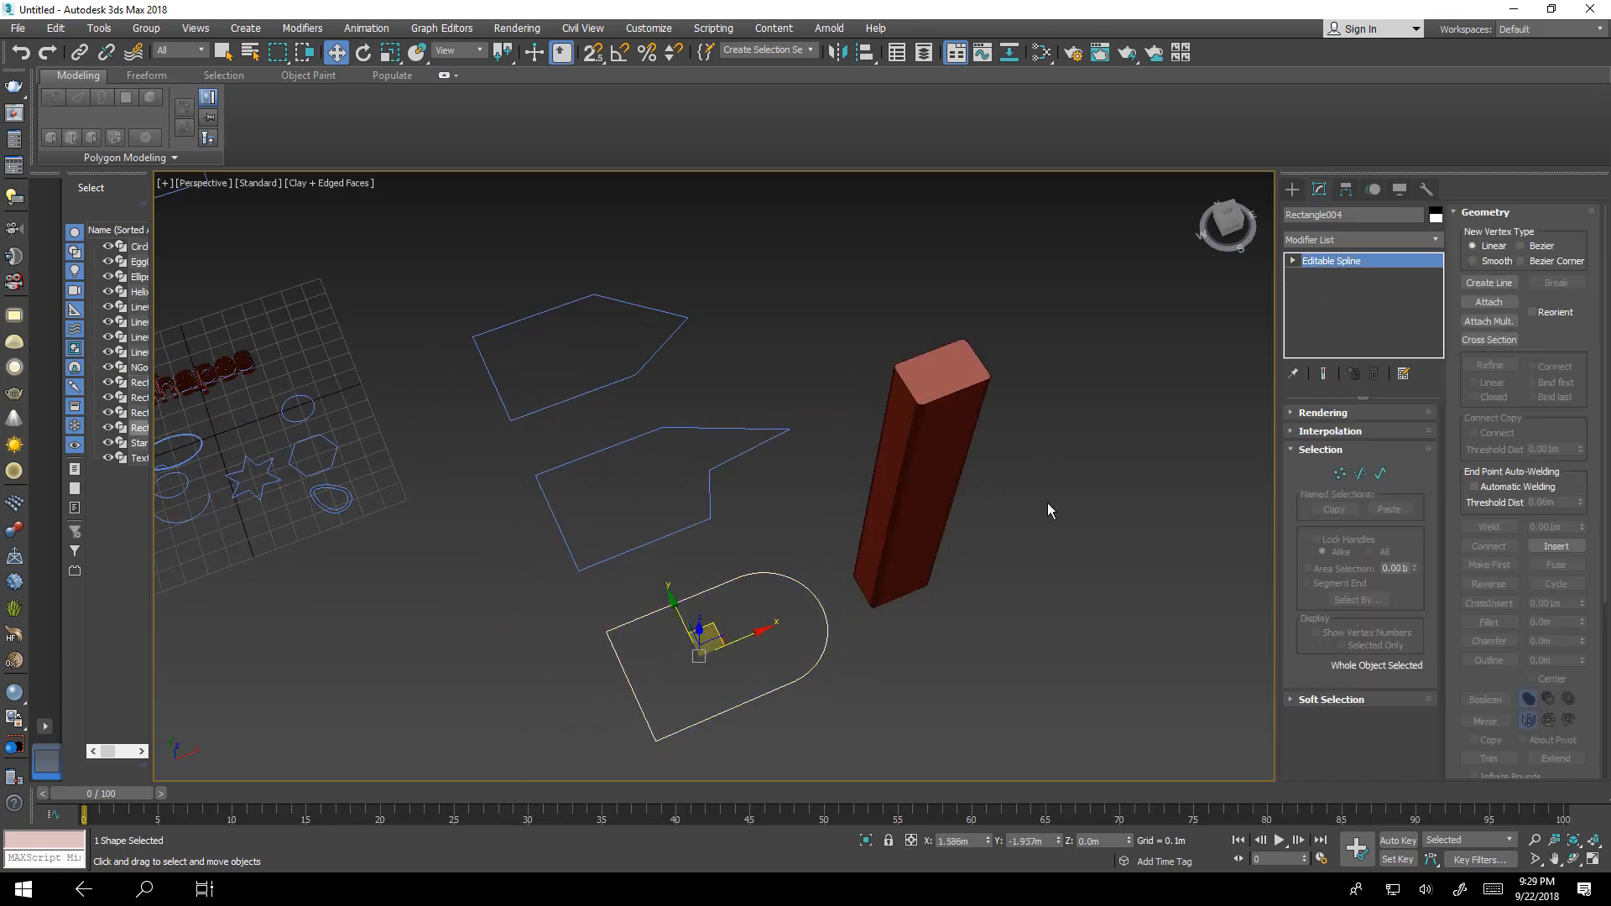
left_click(1348, 241)
key("e")
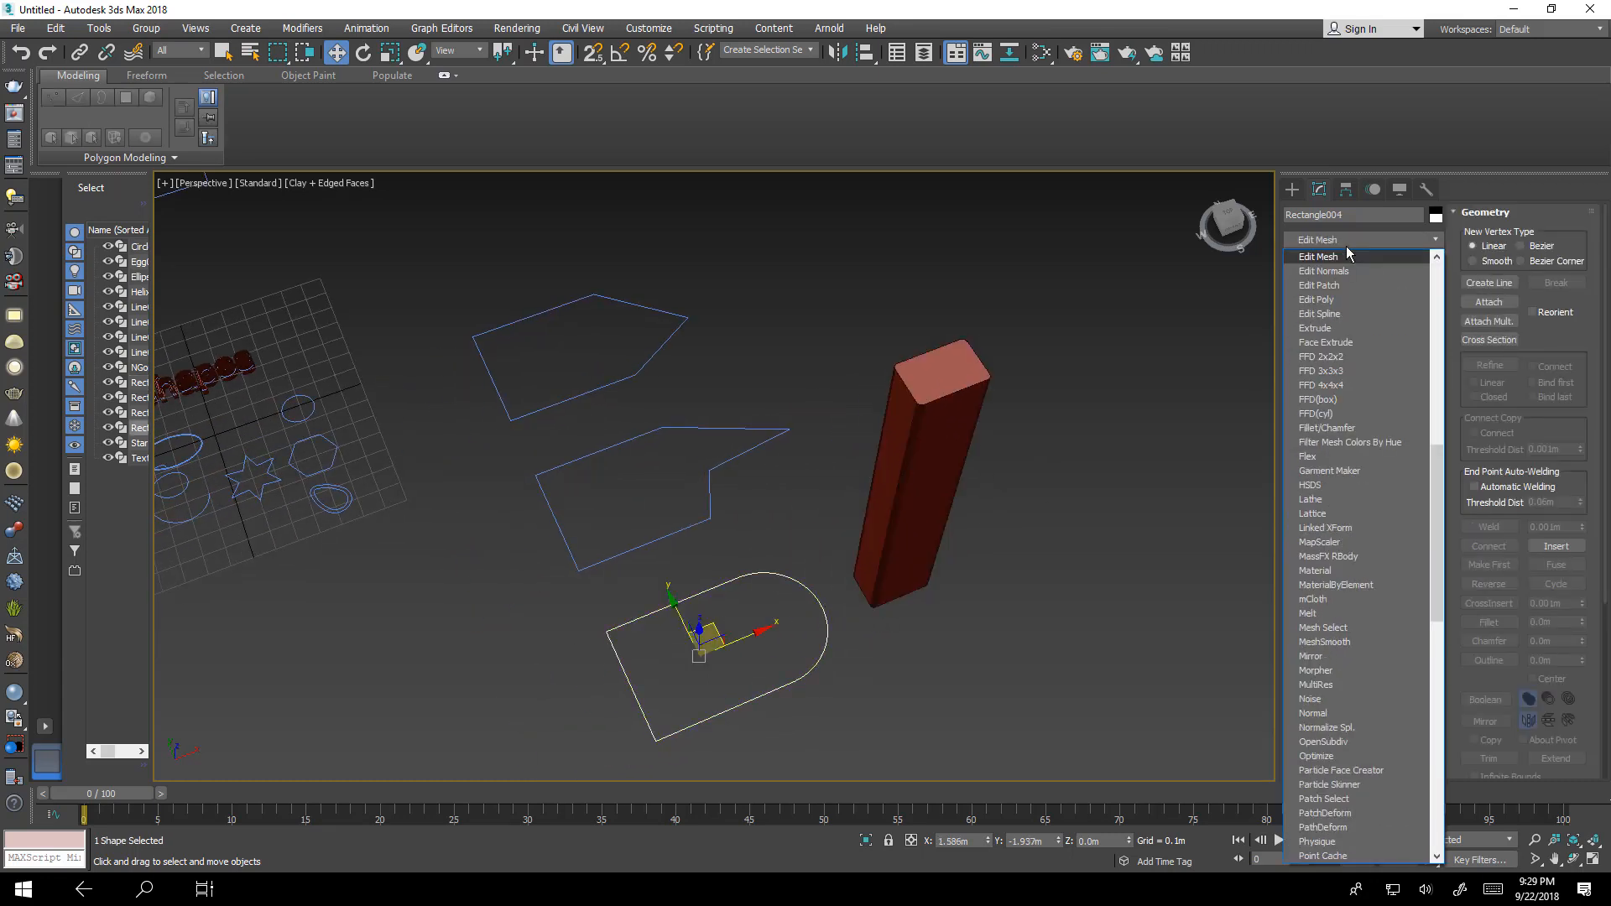
left_click(1334, 329)
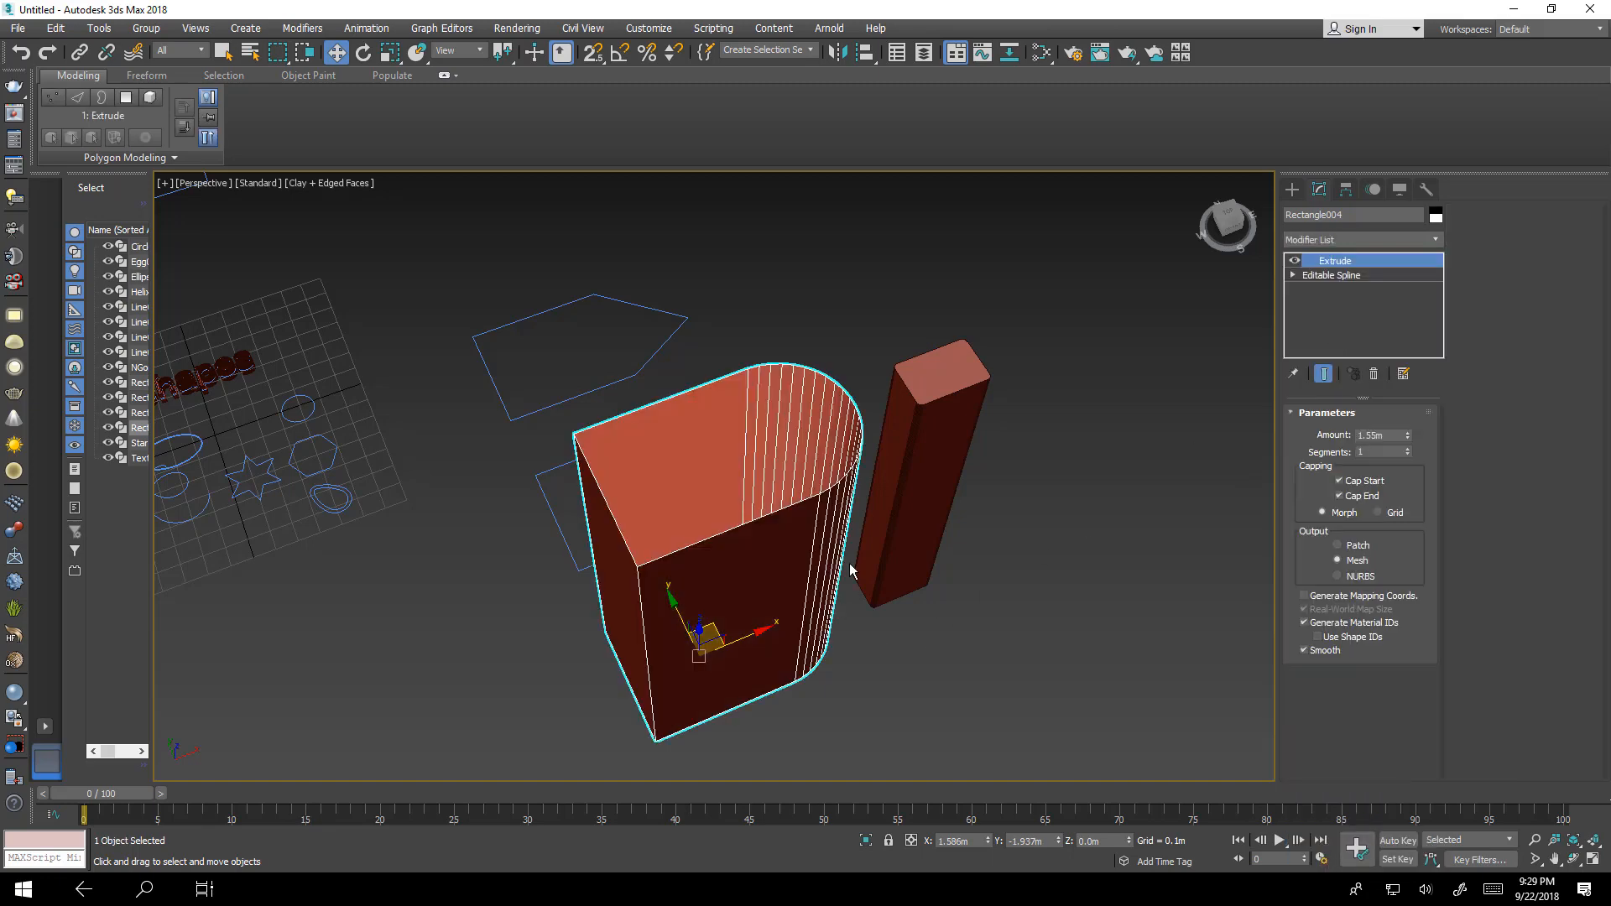
middle_click_drag(851, 571, 883, 589, "alt")
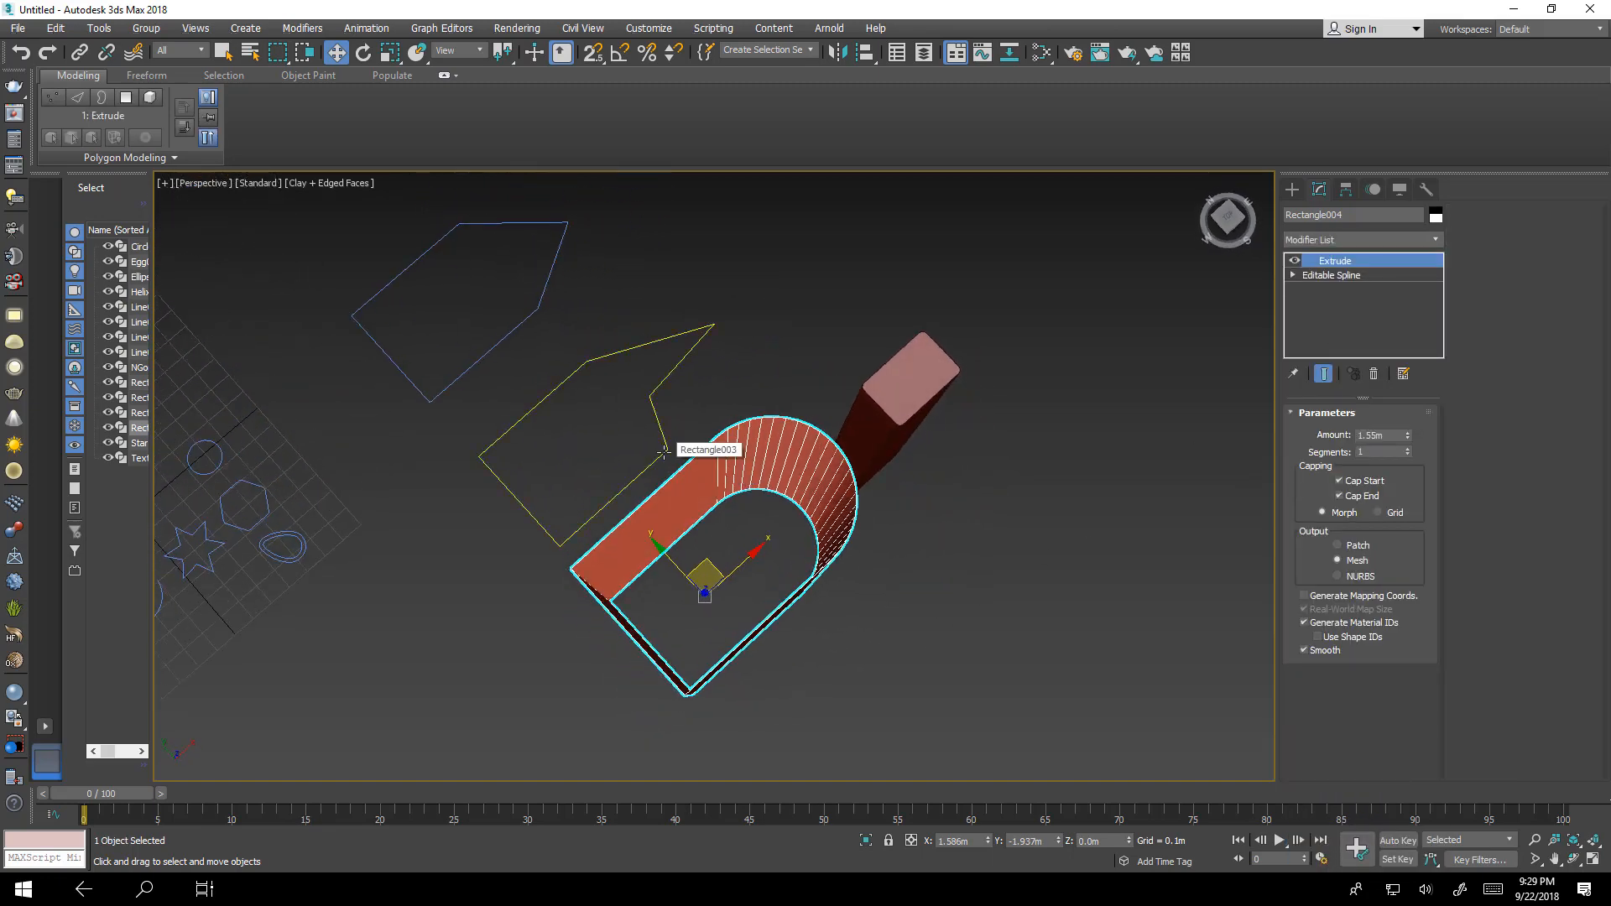
Copy the Extrude modifier from the arc-ended shape and paste it as an instance onto the notched pointed shape.
right_click(1331, 262)
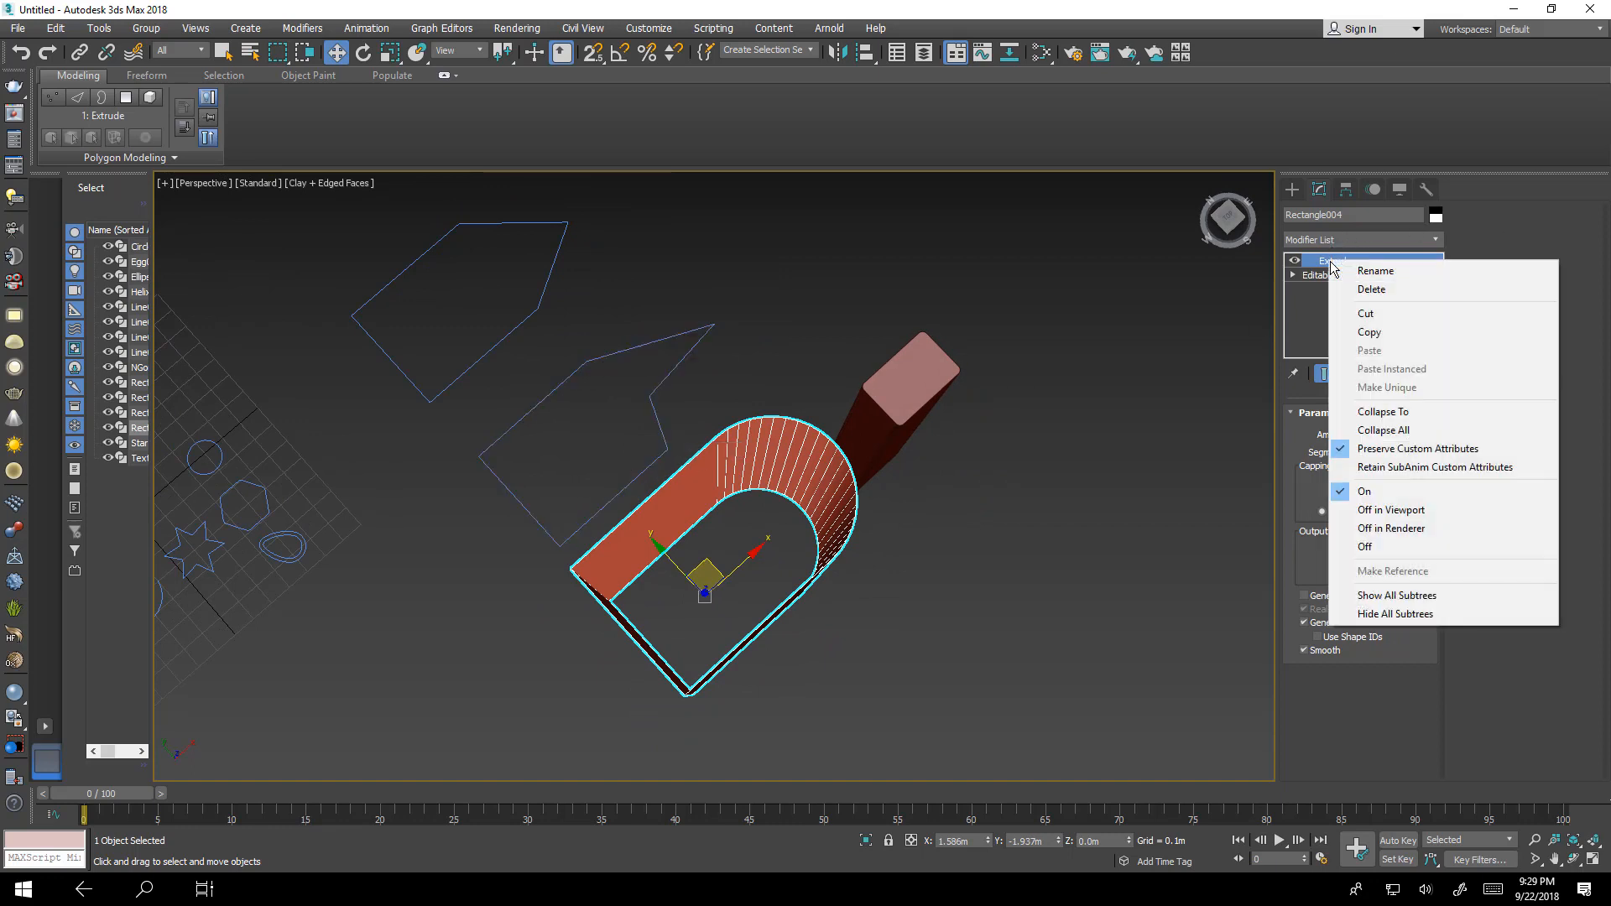
left_click(1367, 316)
left_click(672, 369)
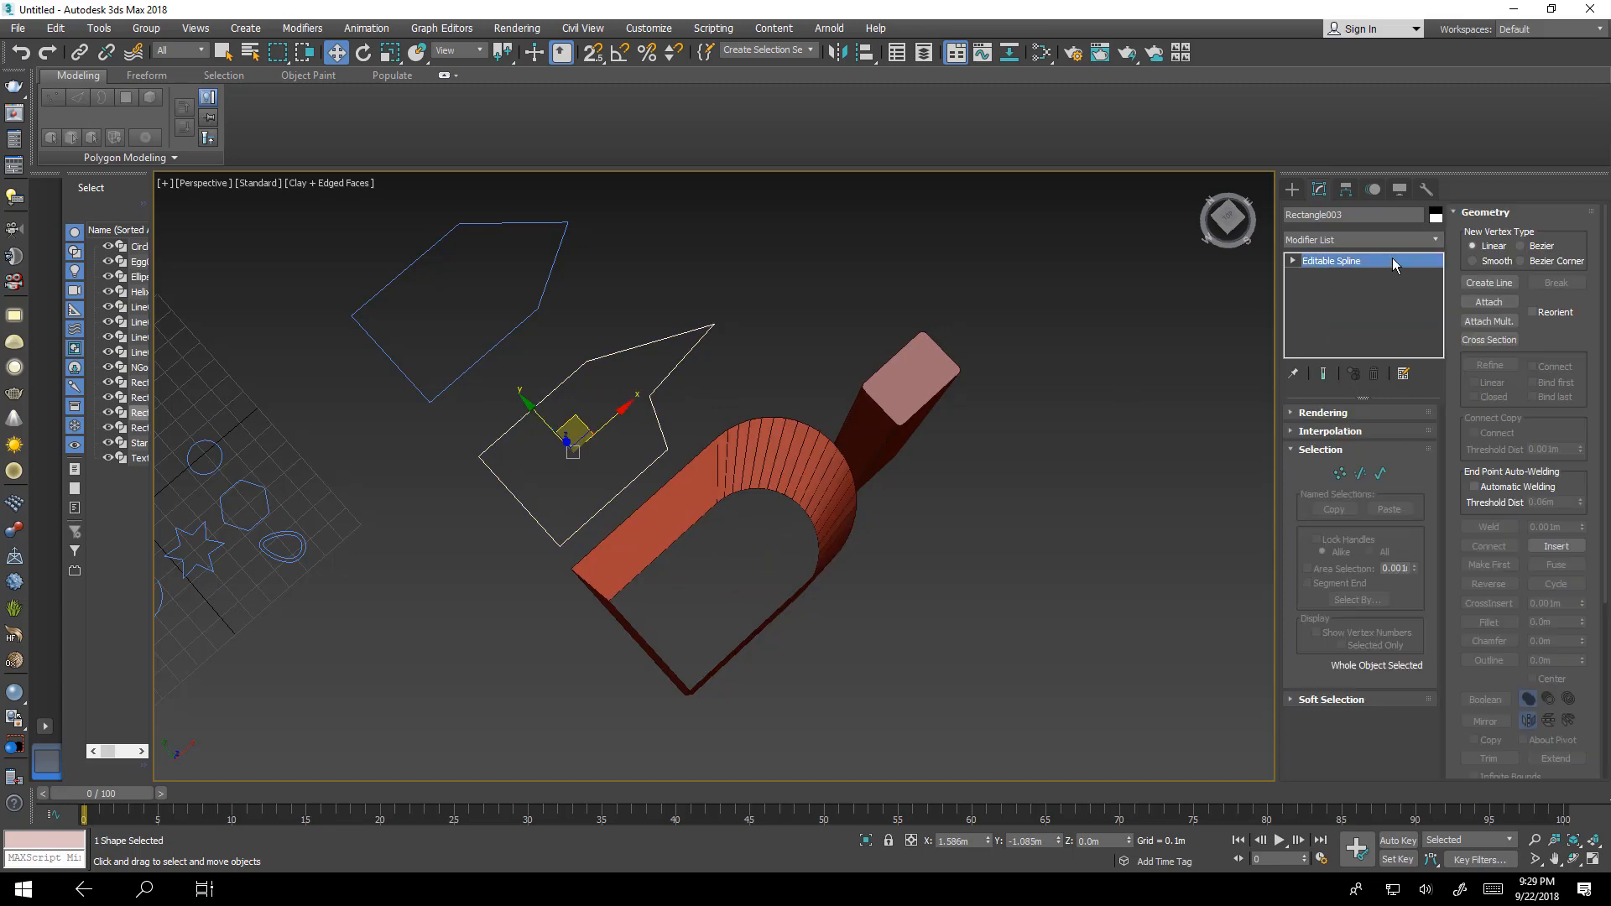
right_click(1392, 259)
left_click(1365, 283)
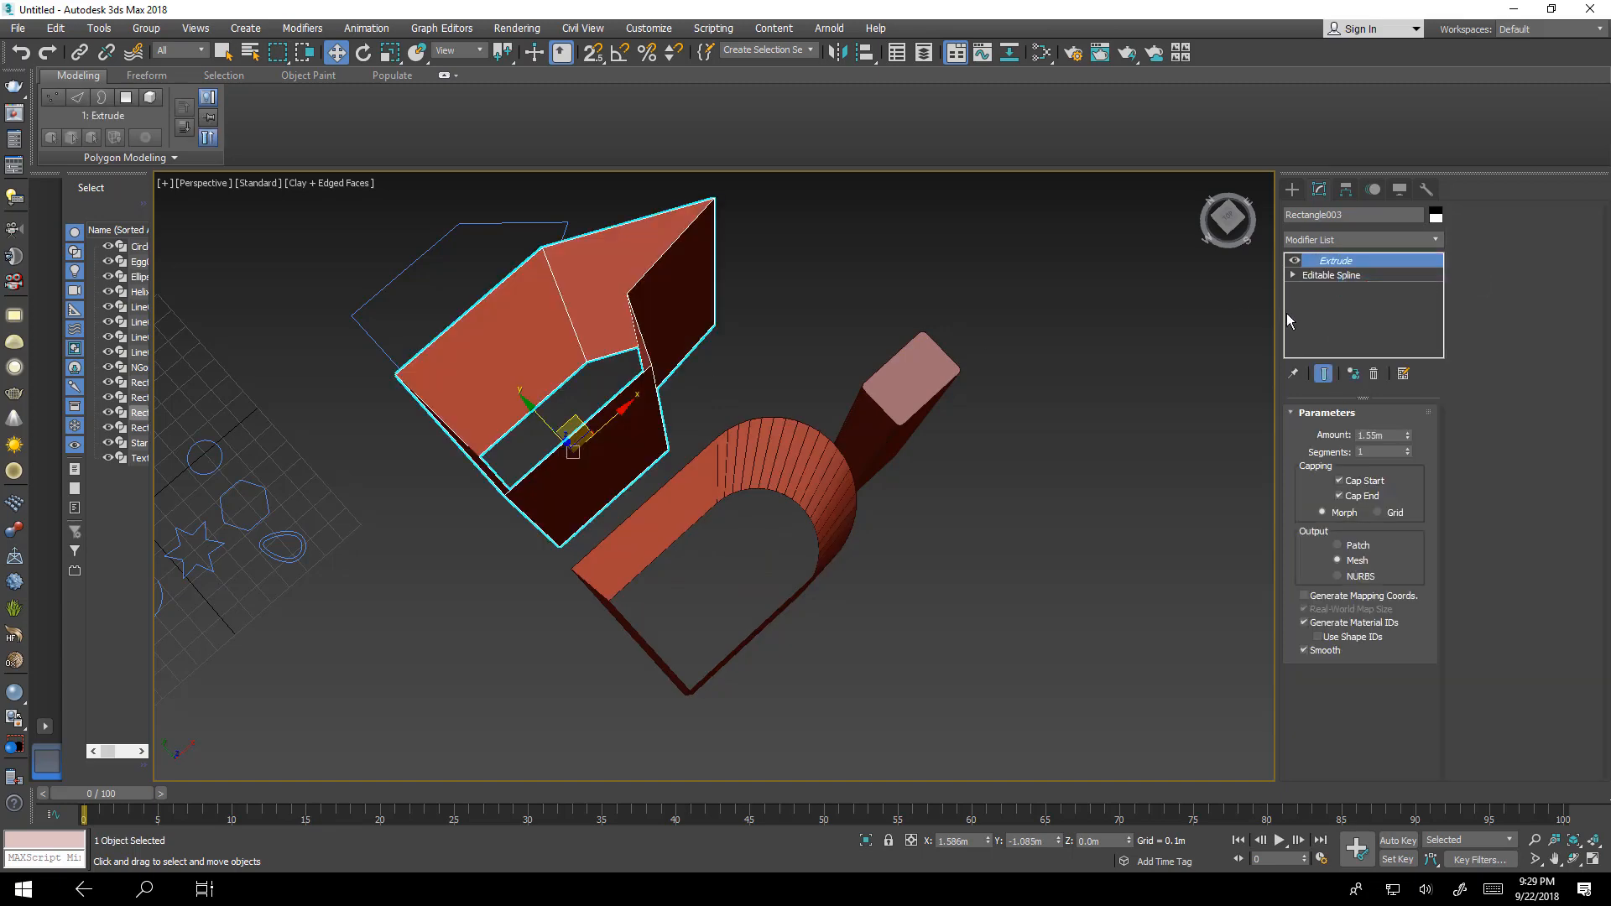
middle_click_drag(820, 349, 1035, 439)
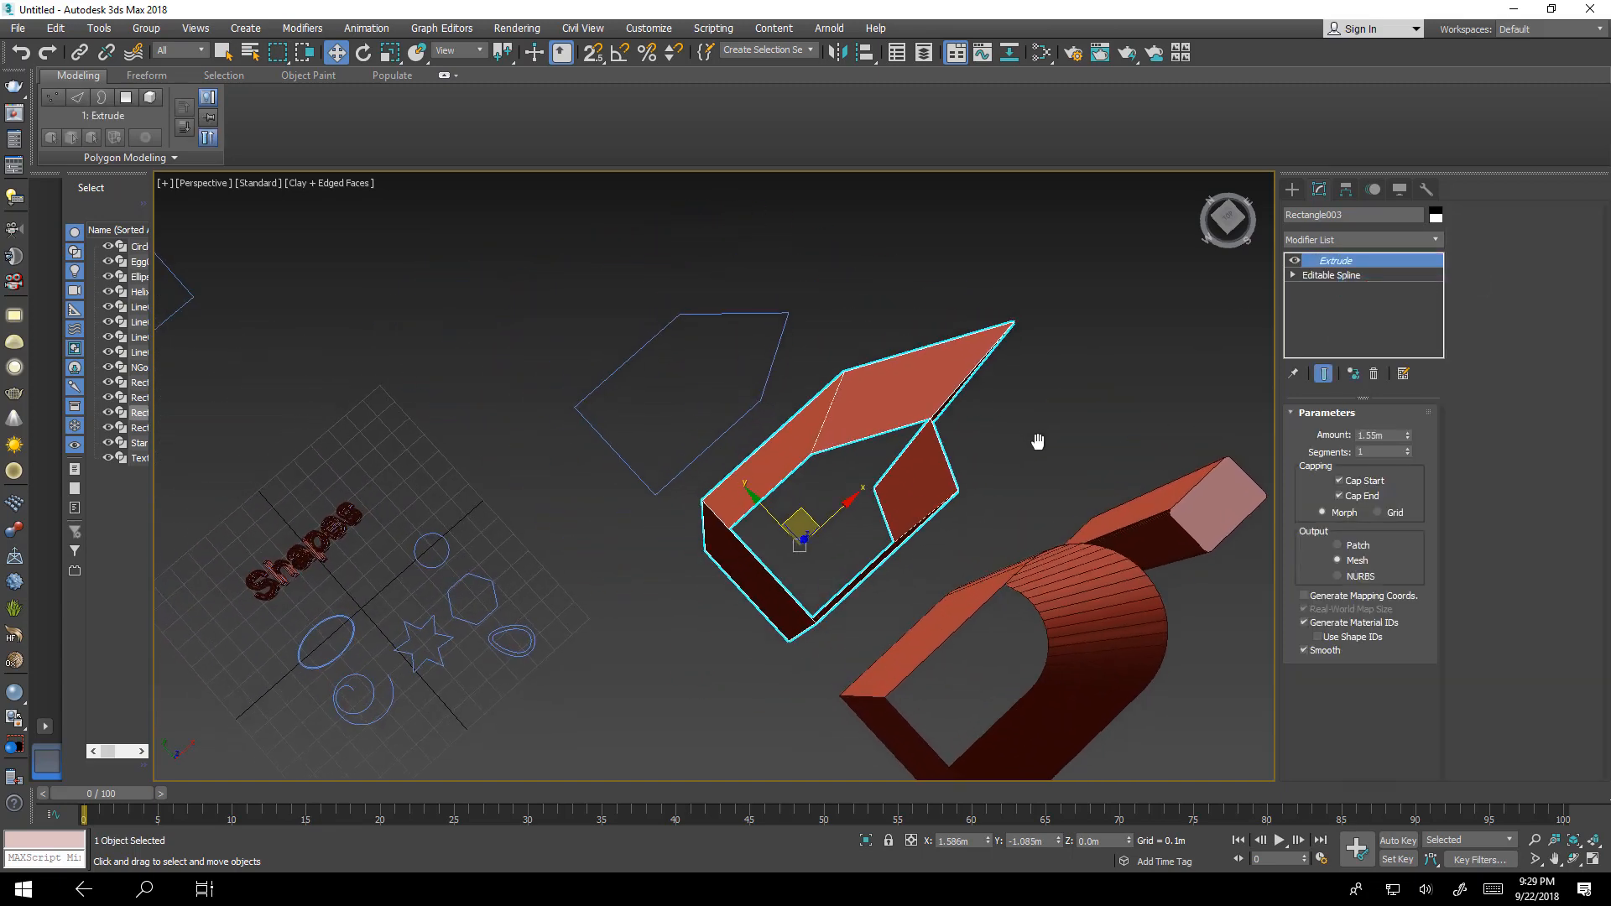
Paste the copied Extrude modifier as an instance onto the five-sided pointed shape and orbit to inspect its open ends.
left_click(786, 380)
right_click(1351, 264)
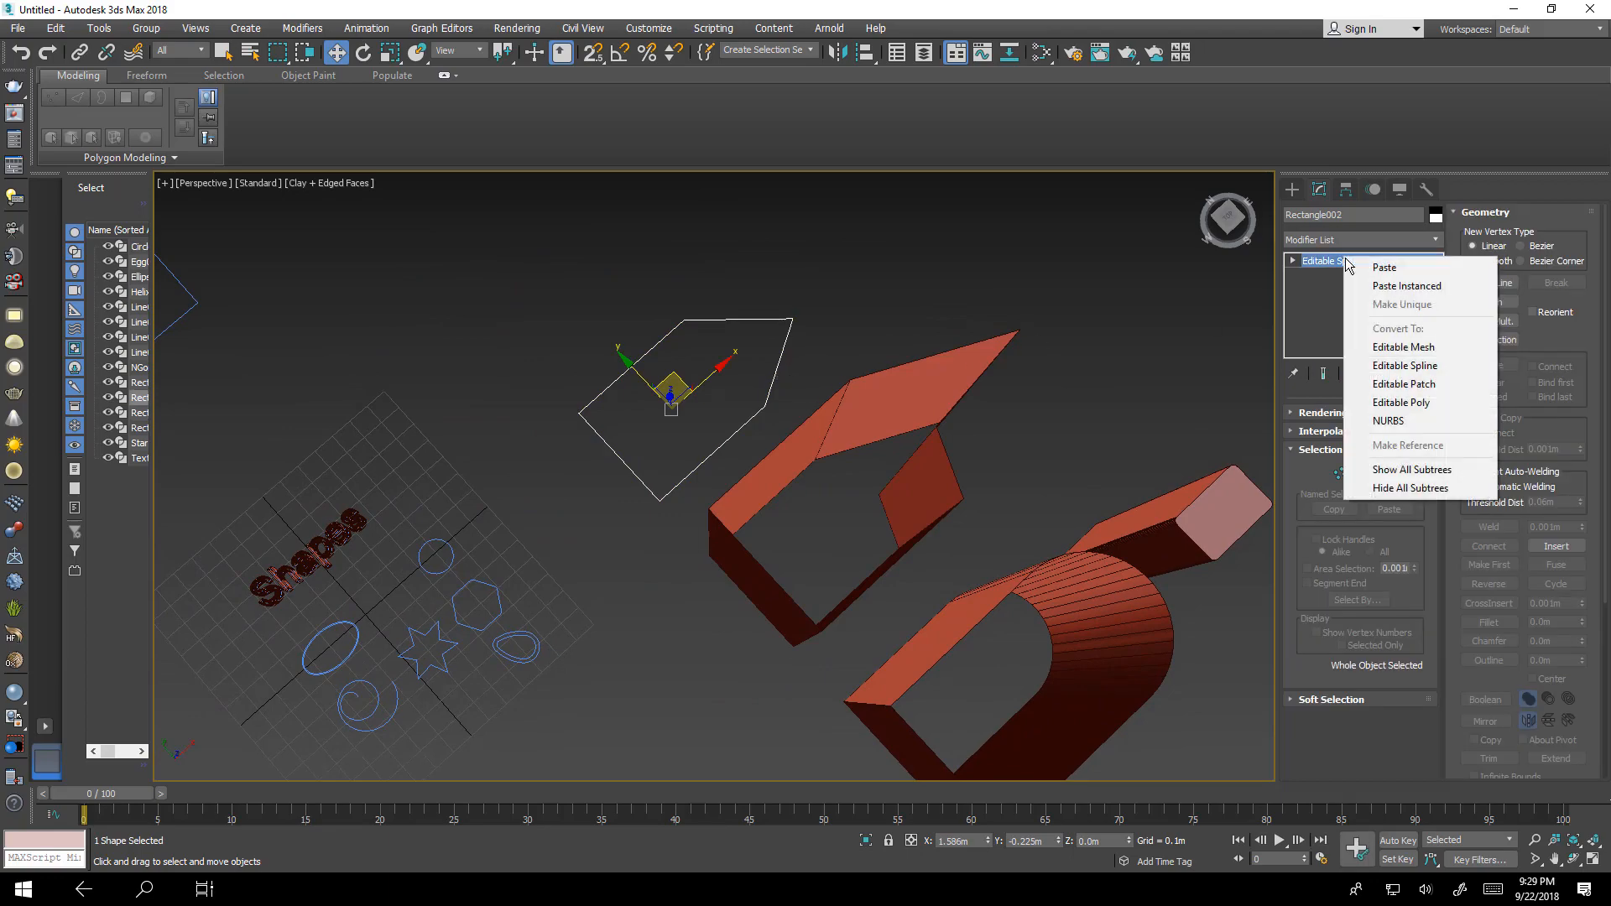
left_click(1377, 285)
middle_click_drag(971, 501, 902, 497, "alt")
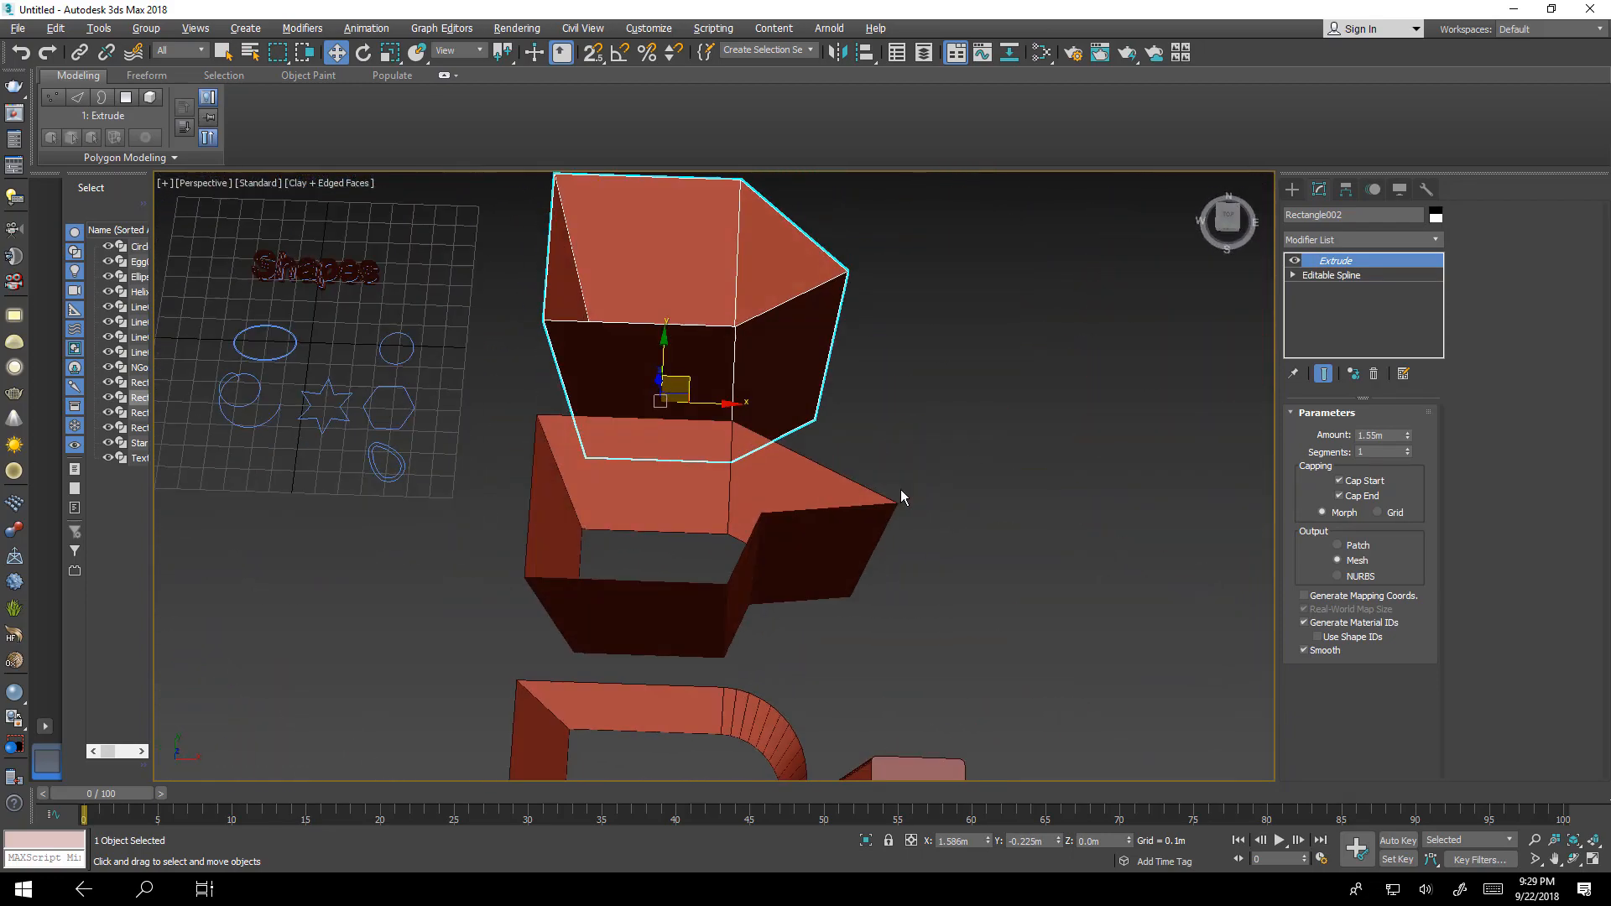
Turn off the five-sided shape's Extrude modifier and frame its Editable Spline in the maximized Top view.
left_click(1314, 276)
left_click(1295, 261)
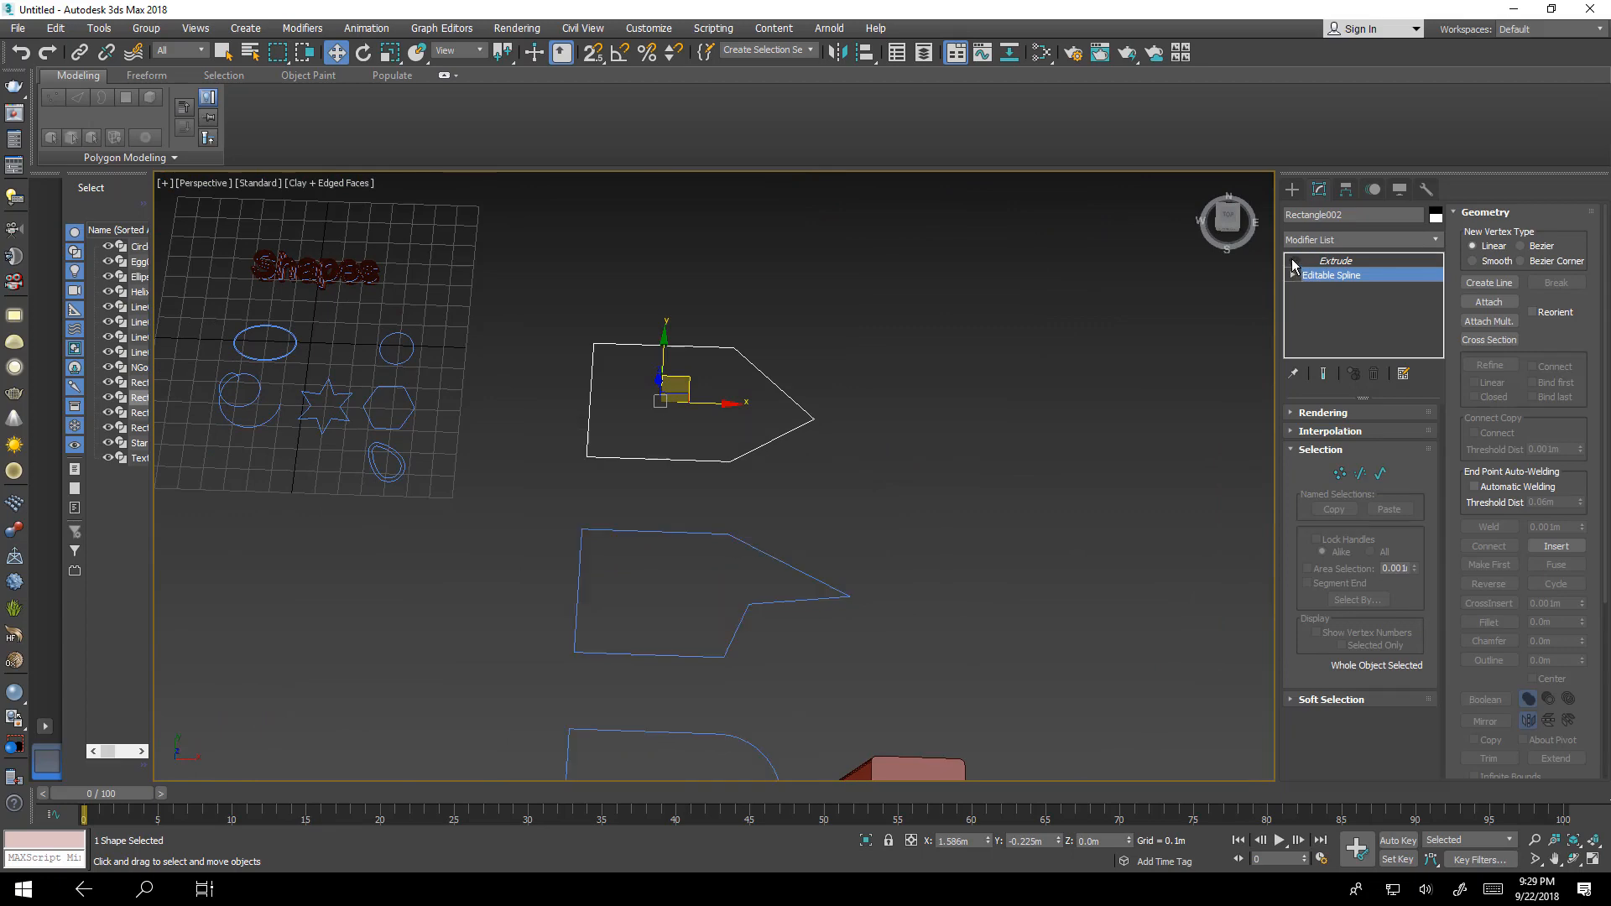
middle_click_drag(737, 475, 838, 467)
key("alt+w")
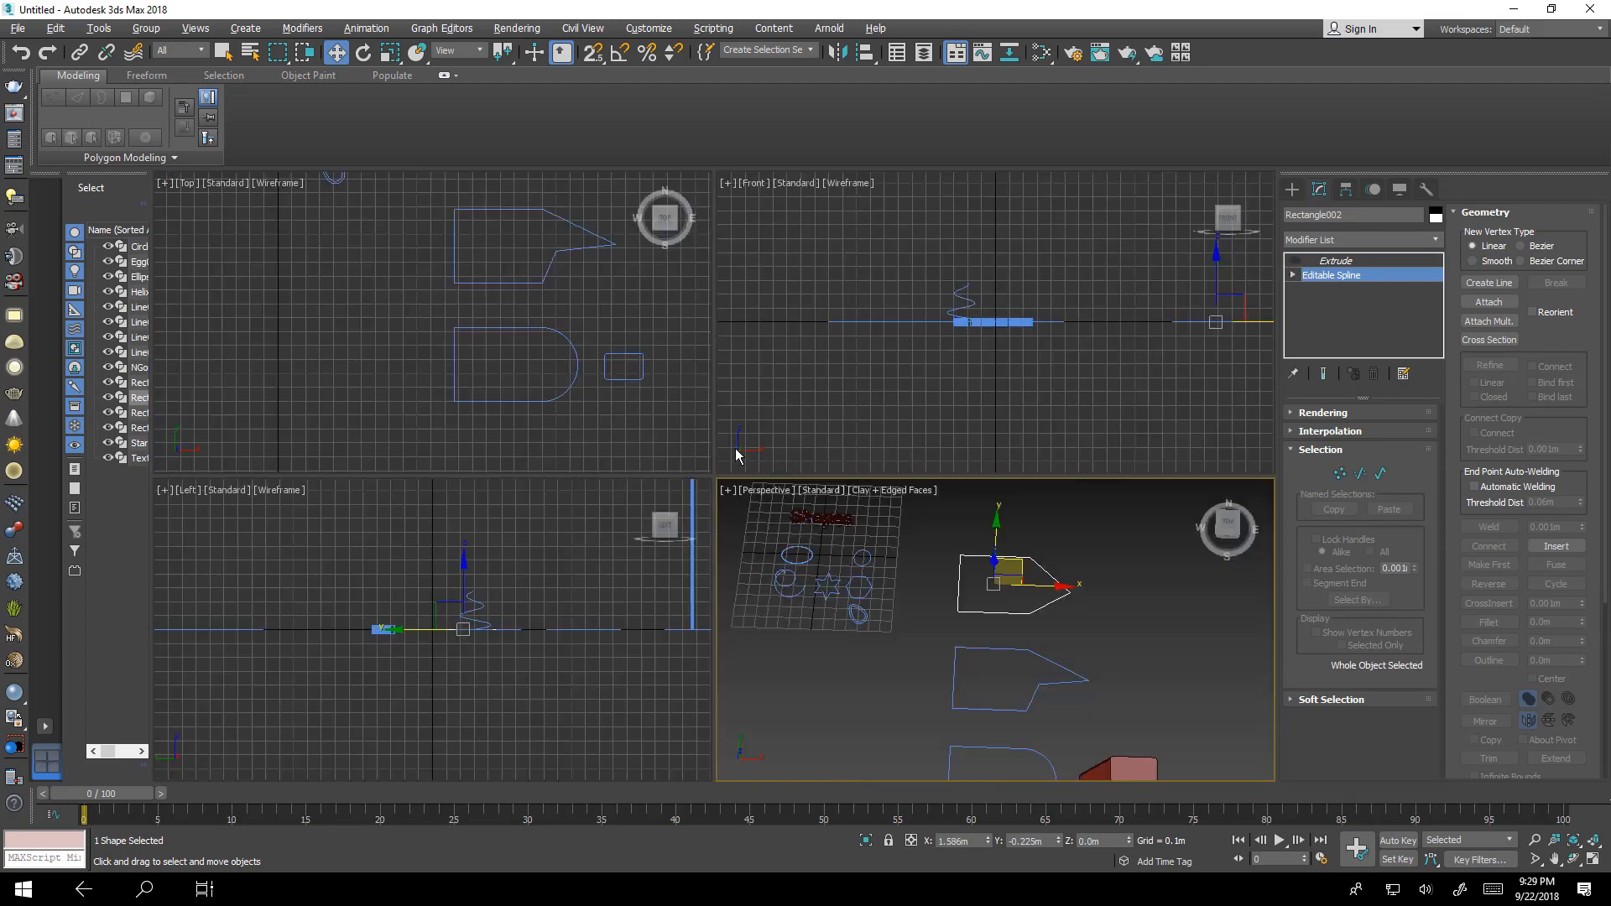
key("alt+w")
key("z")
scroll(709, 411, "down", 5)
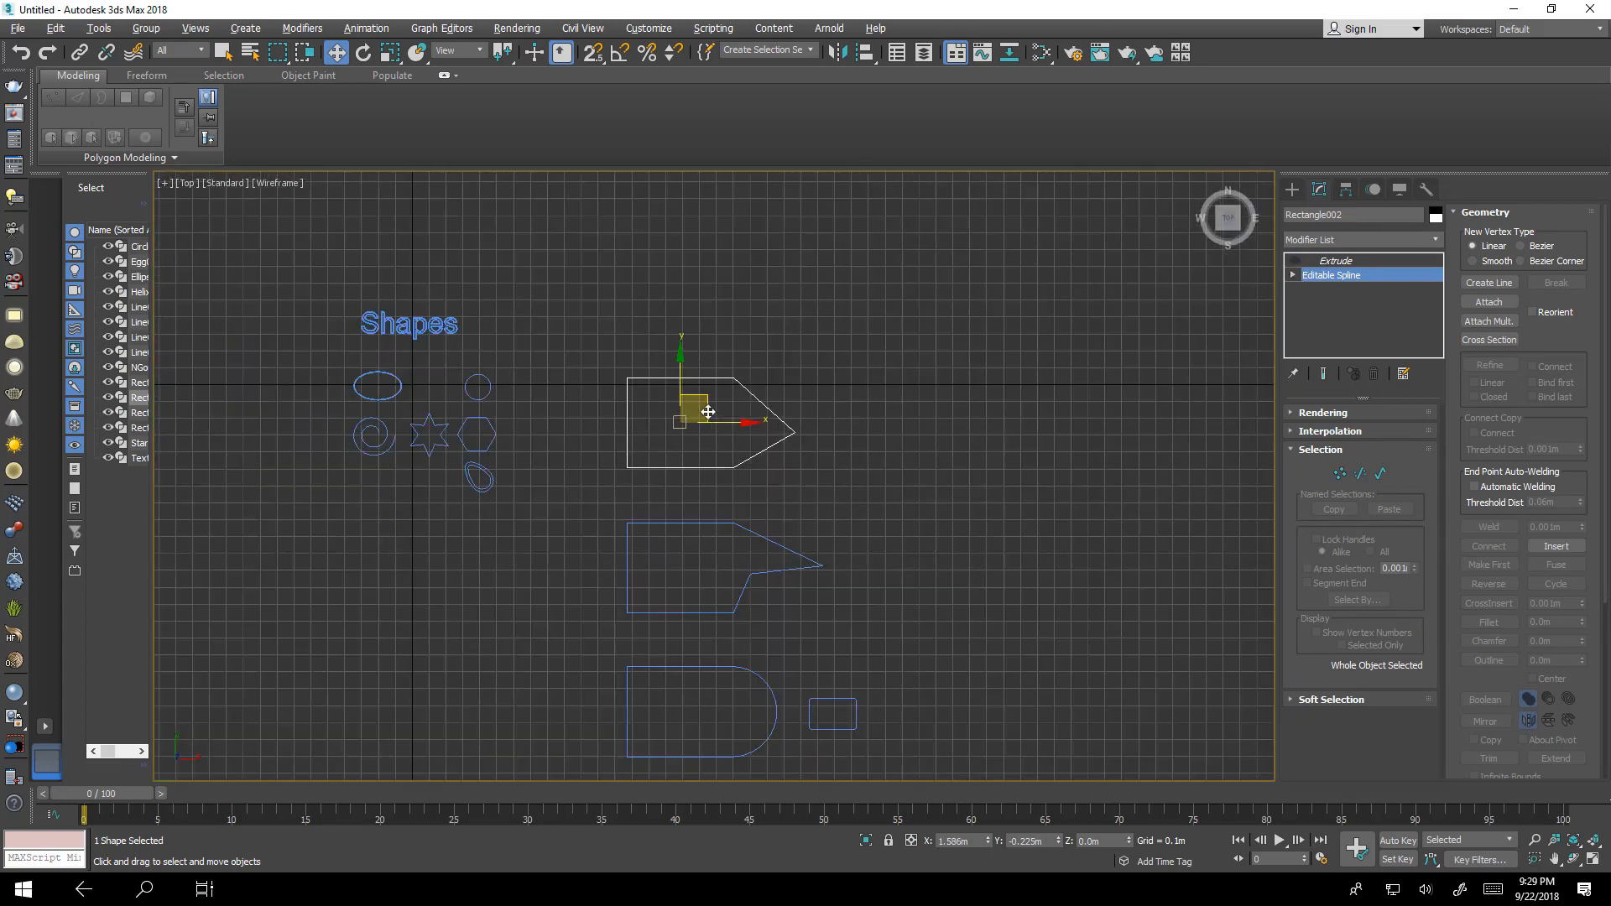
scroll(708, 411, "up", 1)
scroll(709, 409, "up", 5)
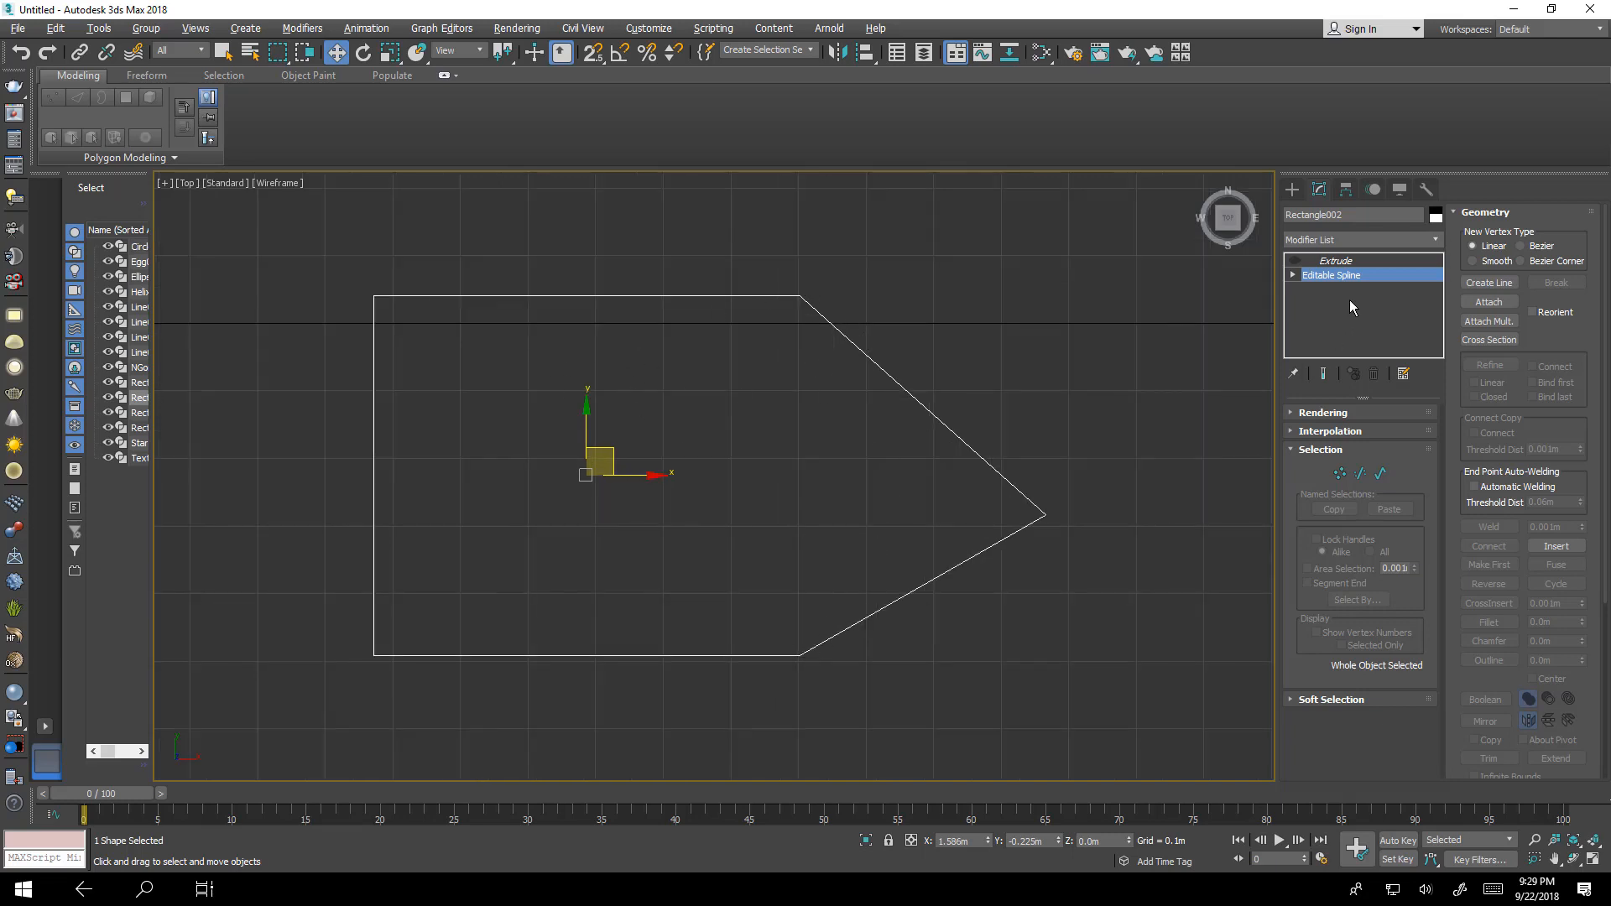
Enter Vertex level on the five-sided spline, check the selection count at its lower-right corner, and enable Show Vertex Numbers.
left_click(1340, 474)
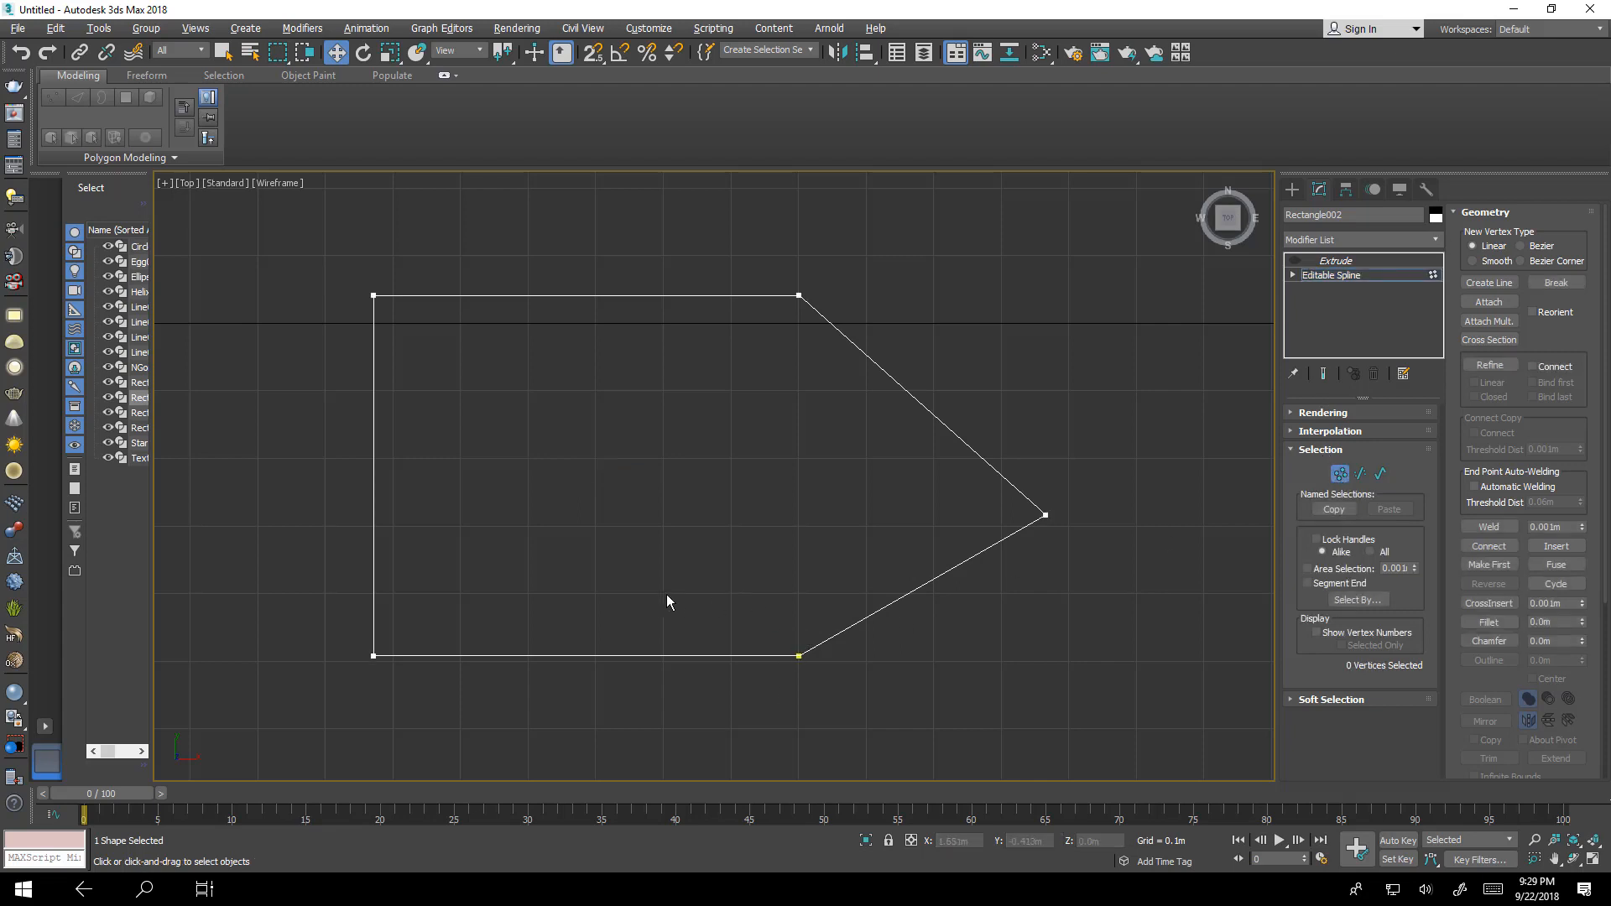
left_click_drag(879, 692, 878, 692)
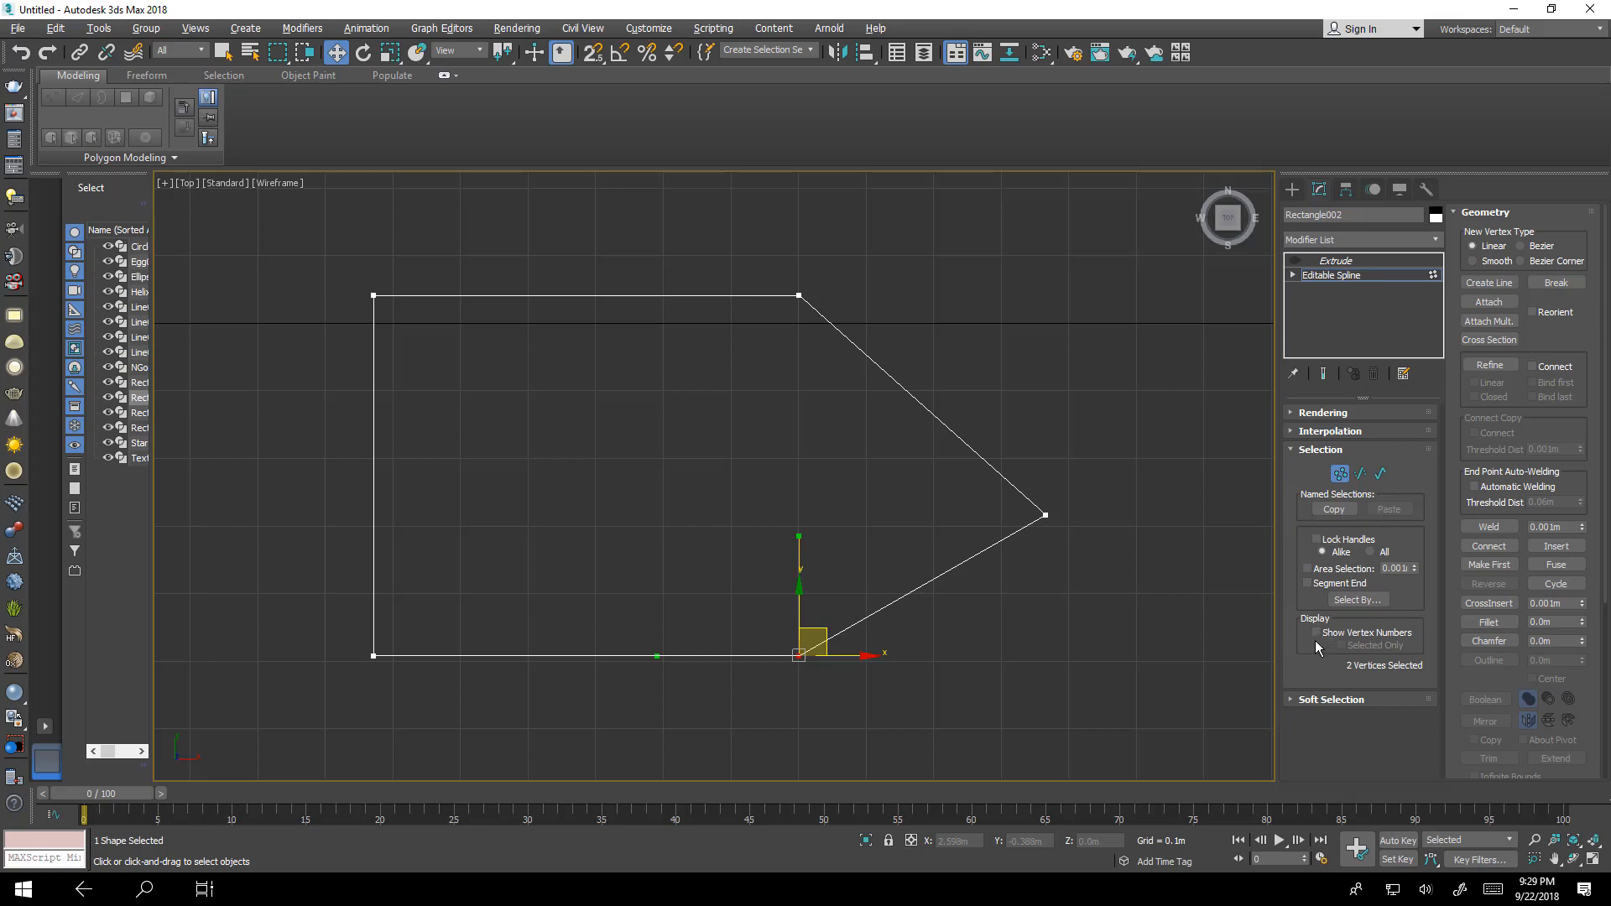
left_click(1137, 697)
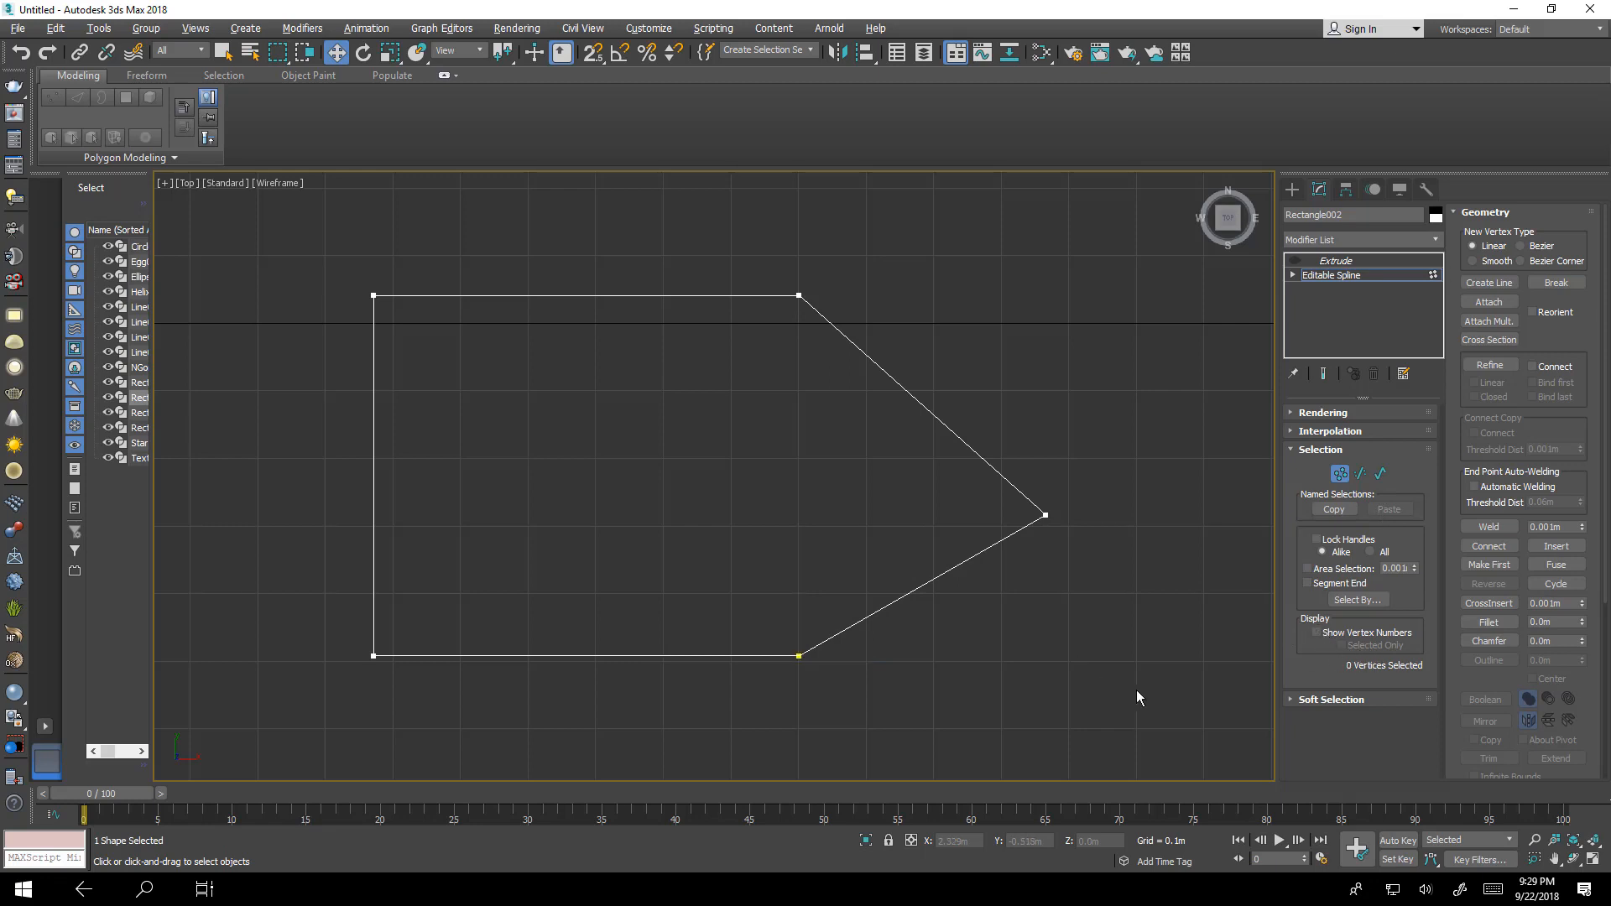
left_click(1316, 633)
Examine the vertex numbers at each corner of the five-sided spline, looking for restarted or overlapping numbering.
scroll(916, 470, "up", 2)
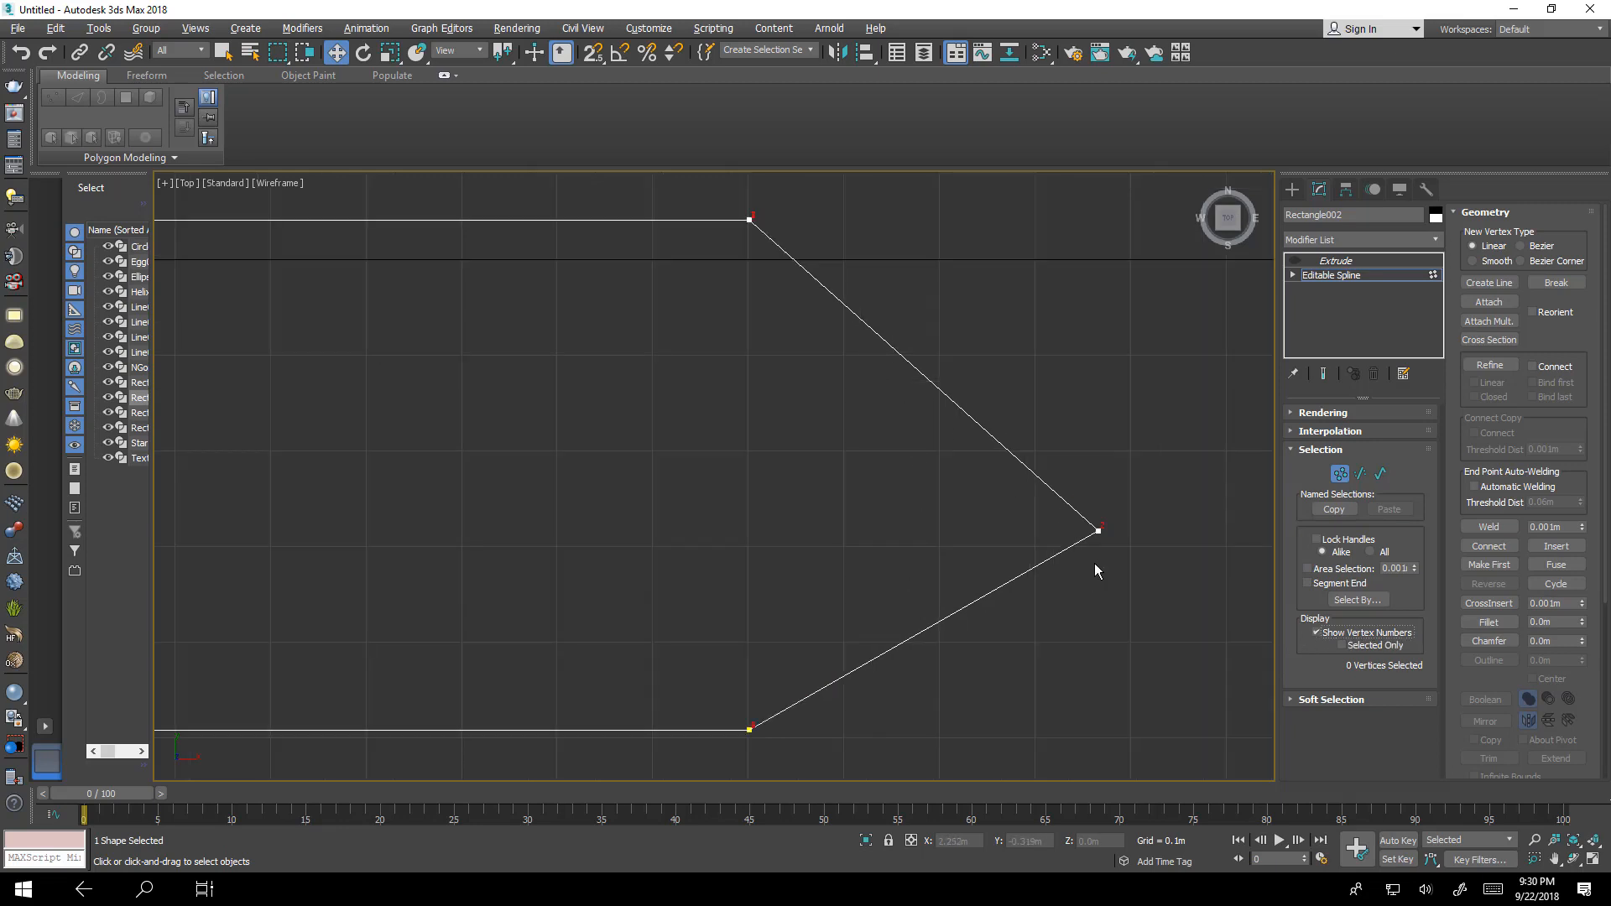
scroll(1096, 564, "up", 5)
scroll(958, 596, "down", 4)
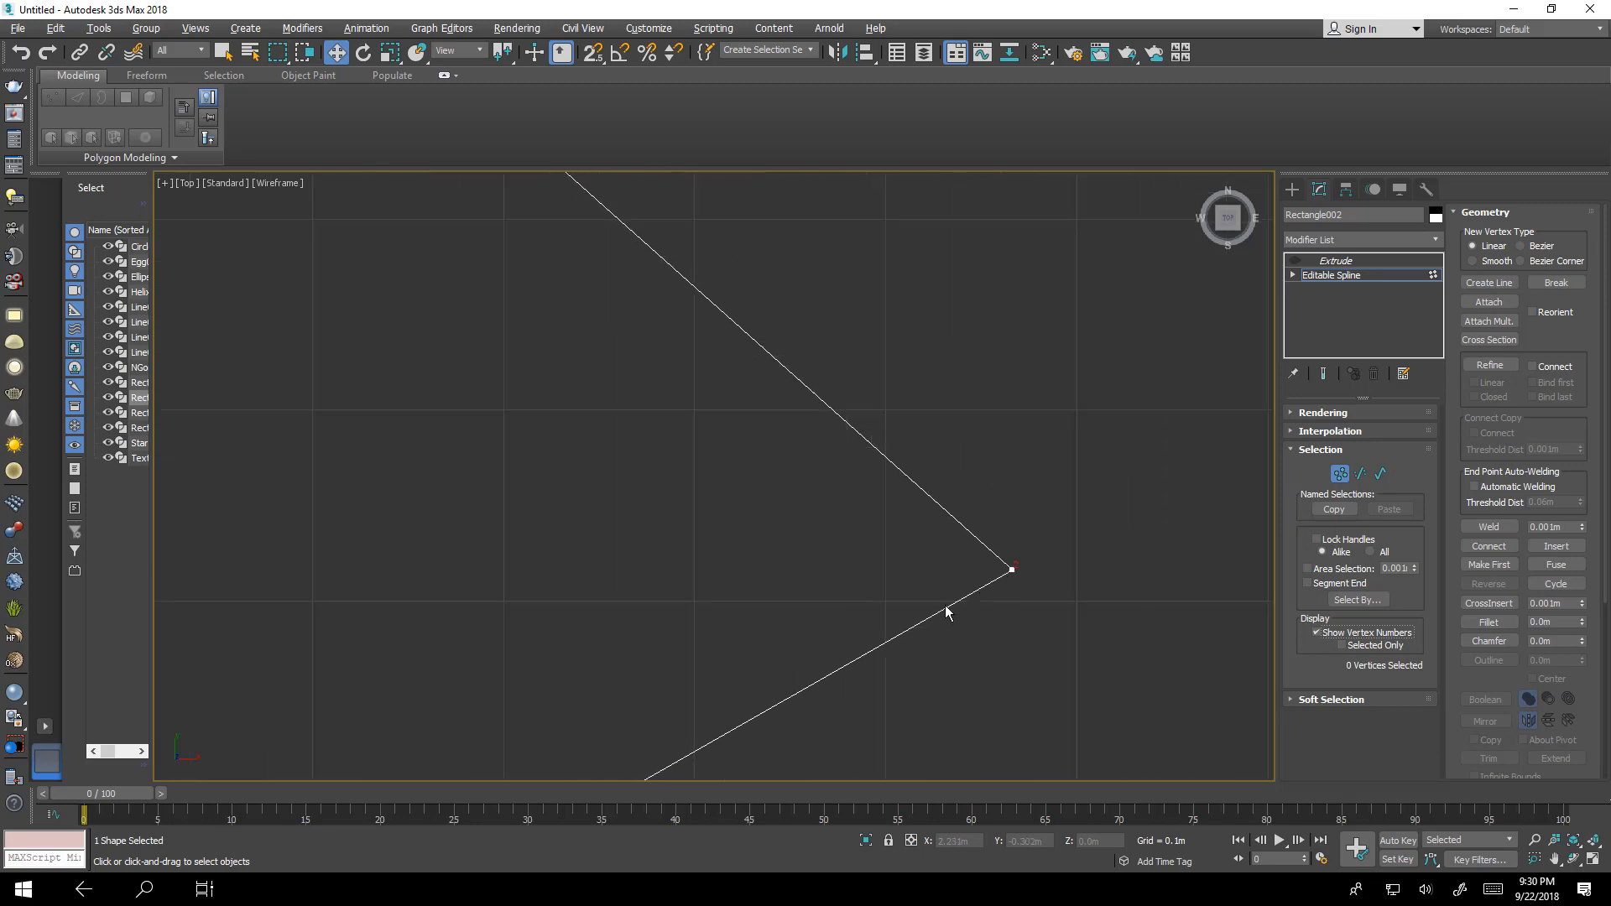
middle_click_drag(940, 614, 1080, 294)
middle_click_drag(523, 634, 879, 461)
scroll(844, 451, "up", 8)
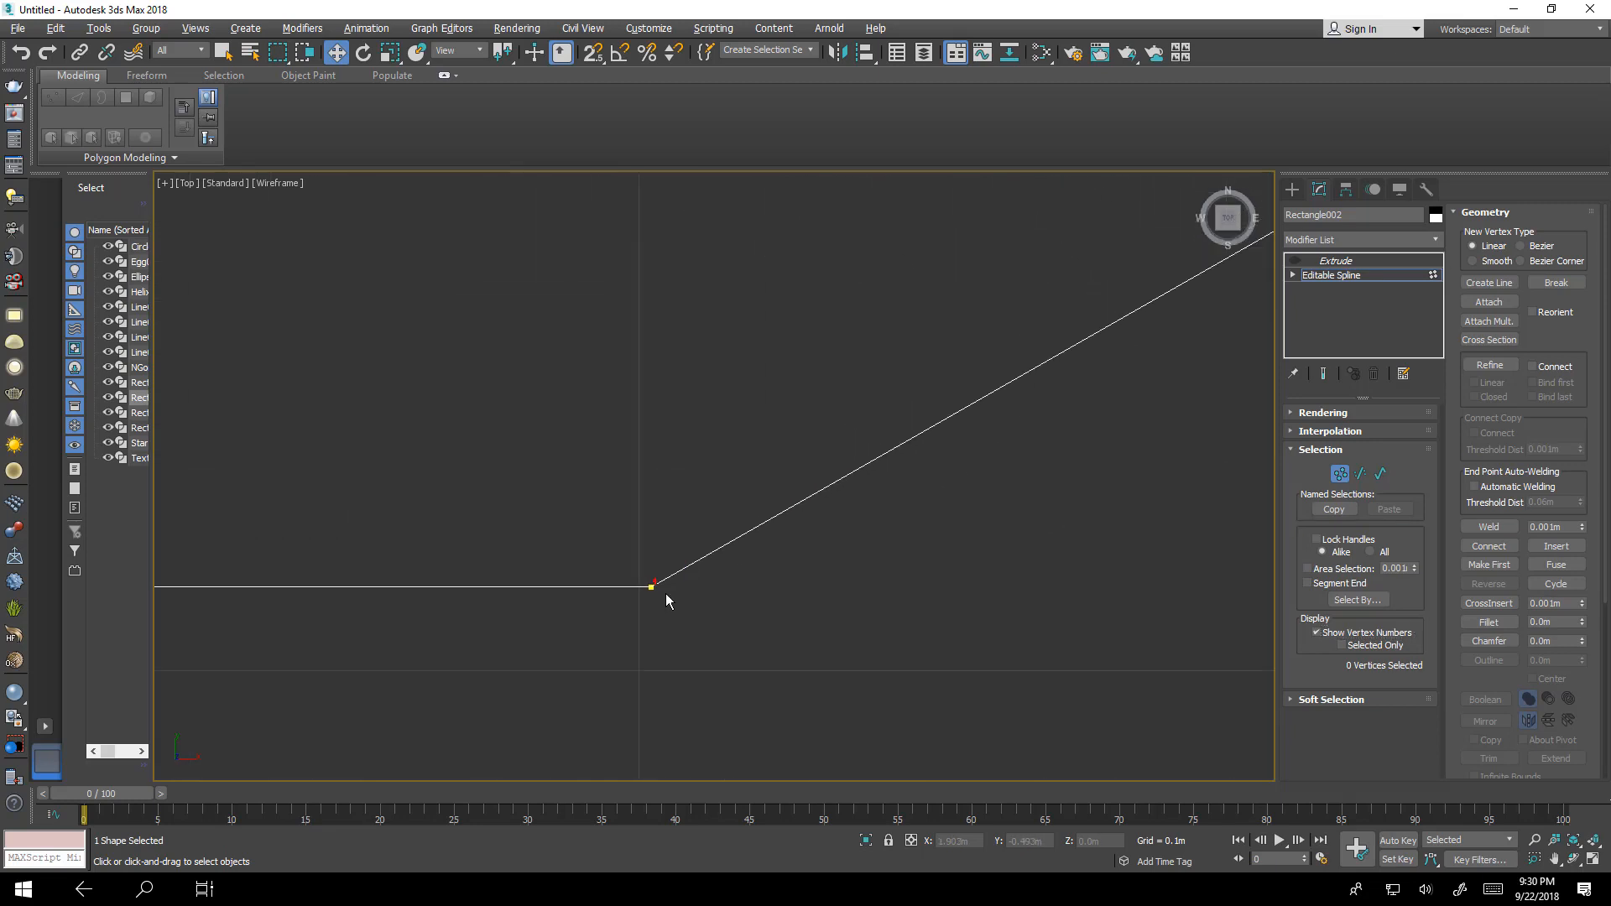
scroll(683, 574, "down", 7)
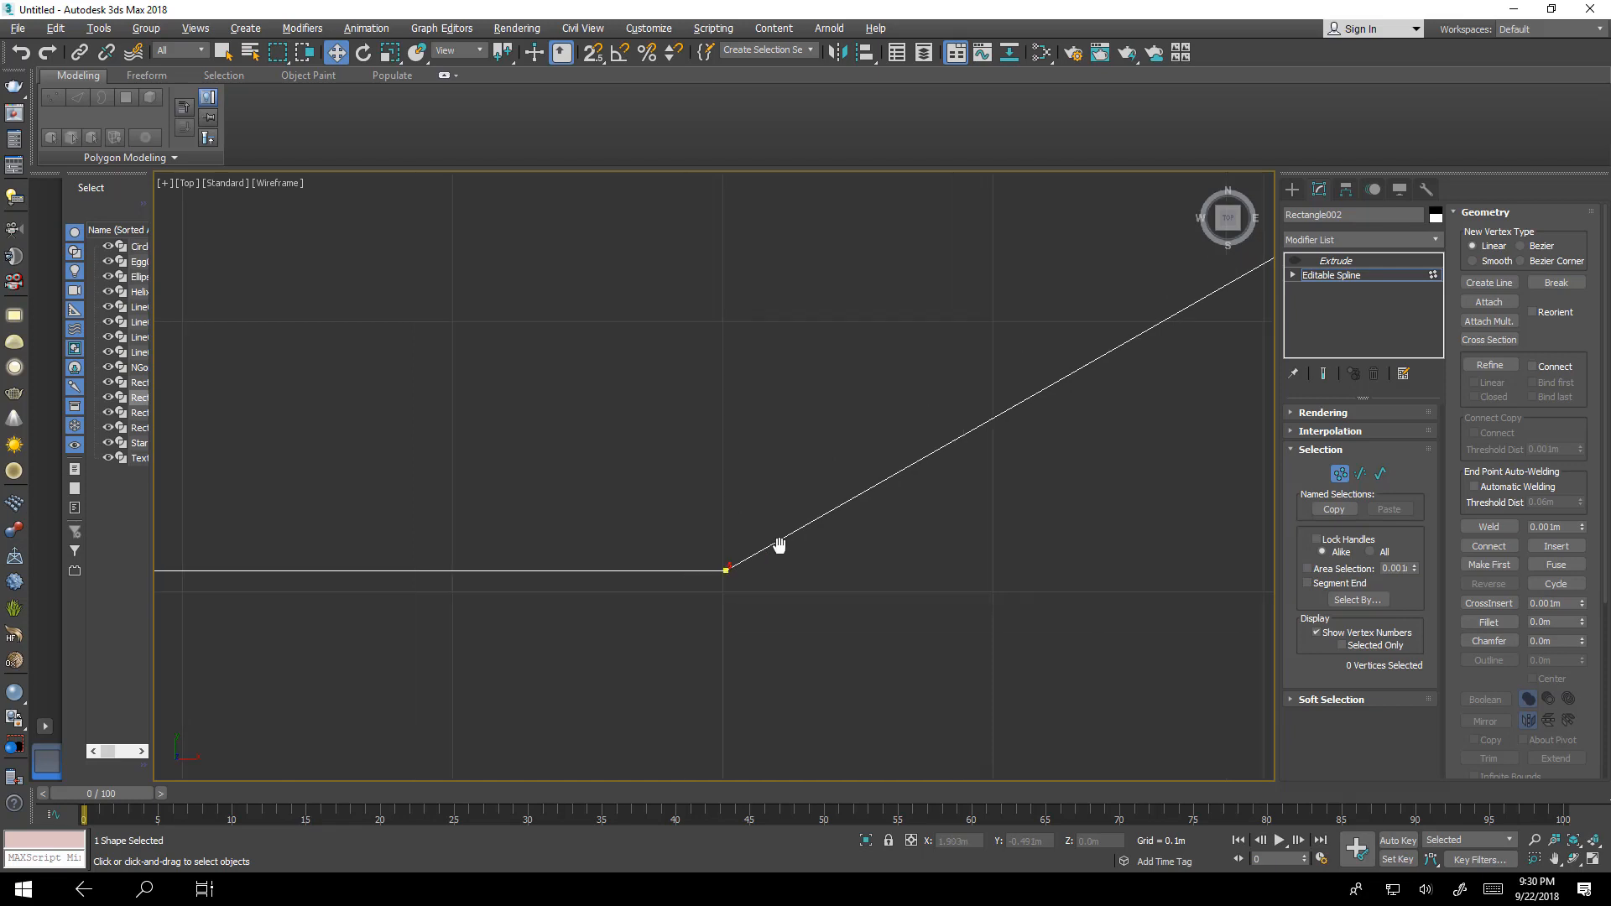
scroll(872, 507, "down", 2)
scroll(547, 503, "up", 6)
scroll(580, 520, "down", 6)
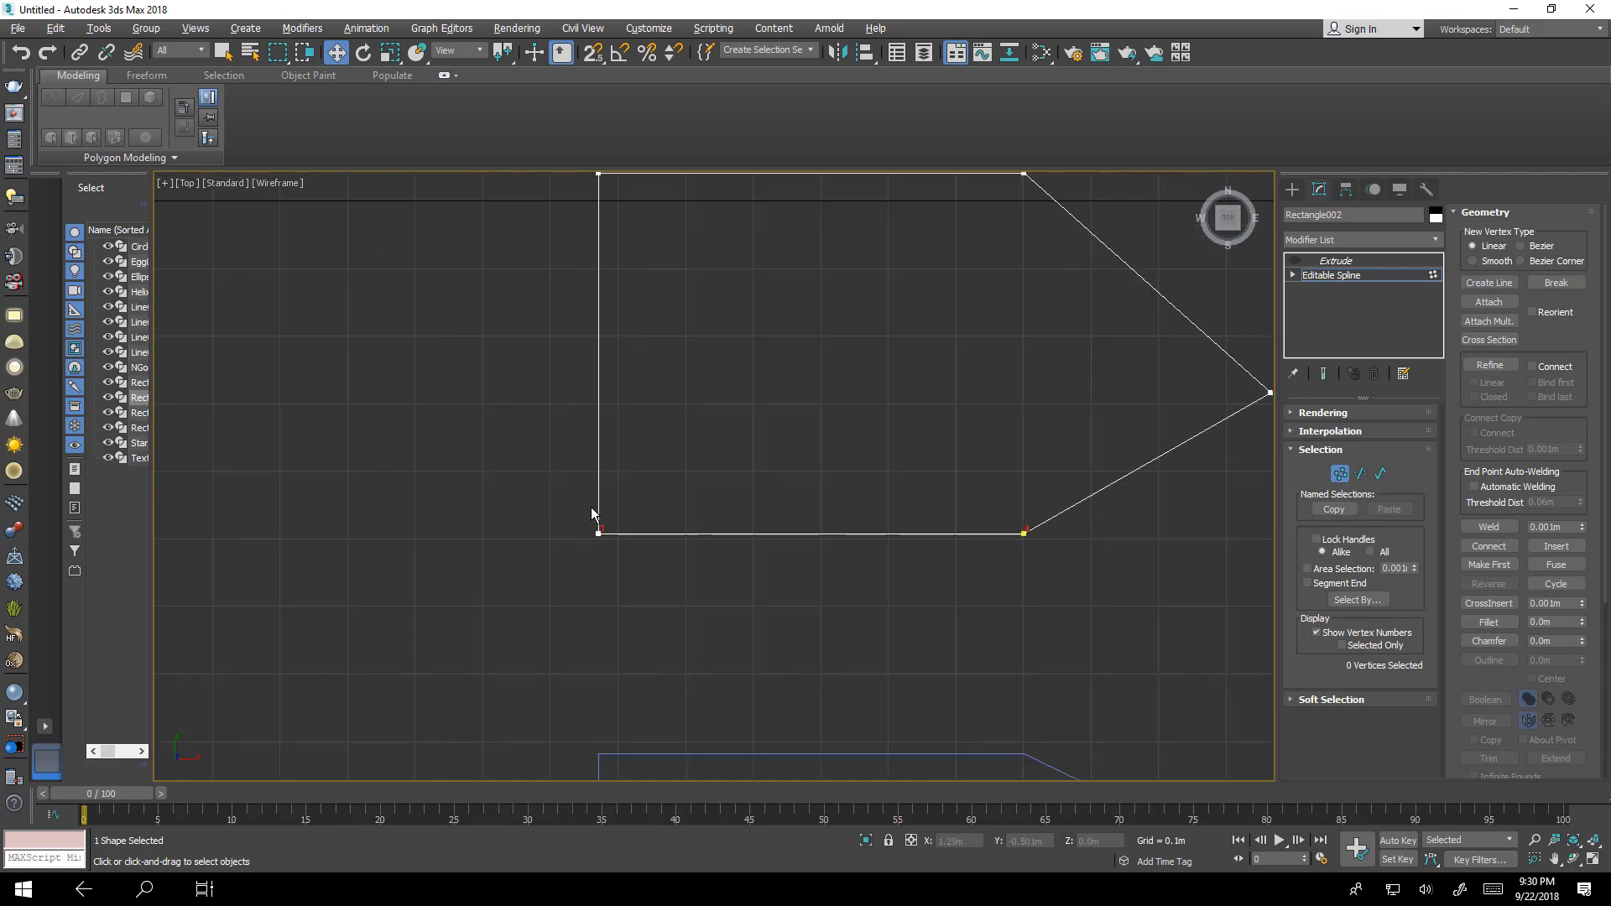
middle_click_drag(600, 326, 611, 409)
scroll(611, 420, "up", 3)
scroll(612, 268, "down", 3)
middle_click_drag(591, 274, 519, 328)
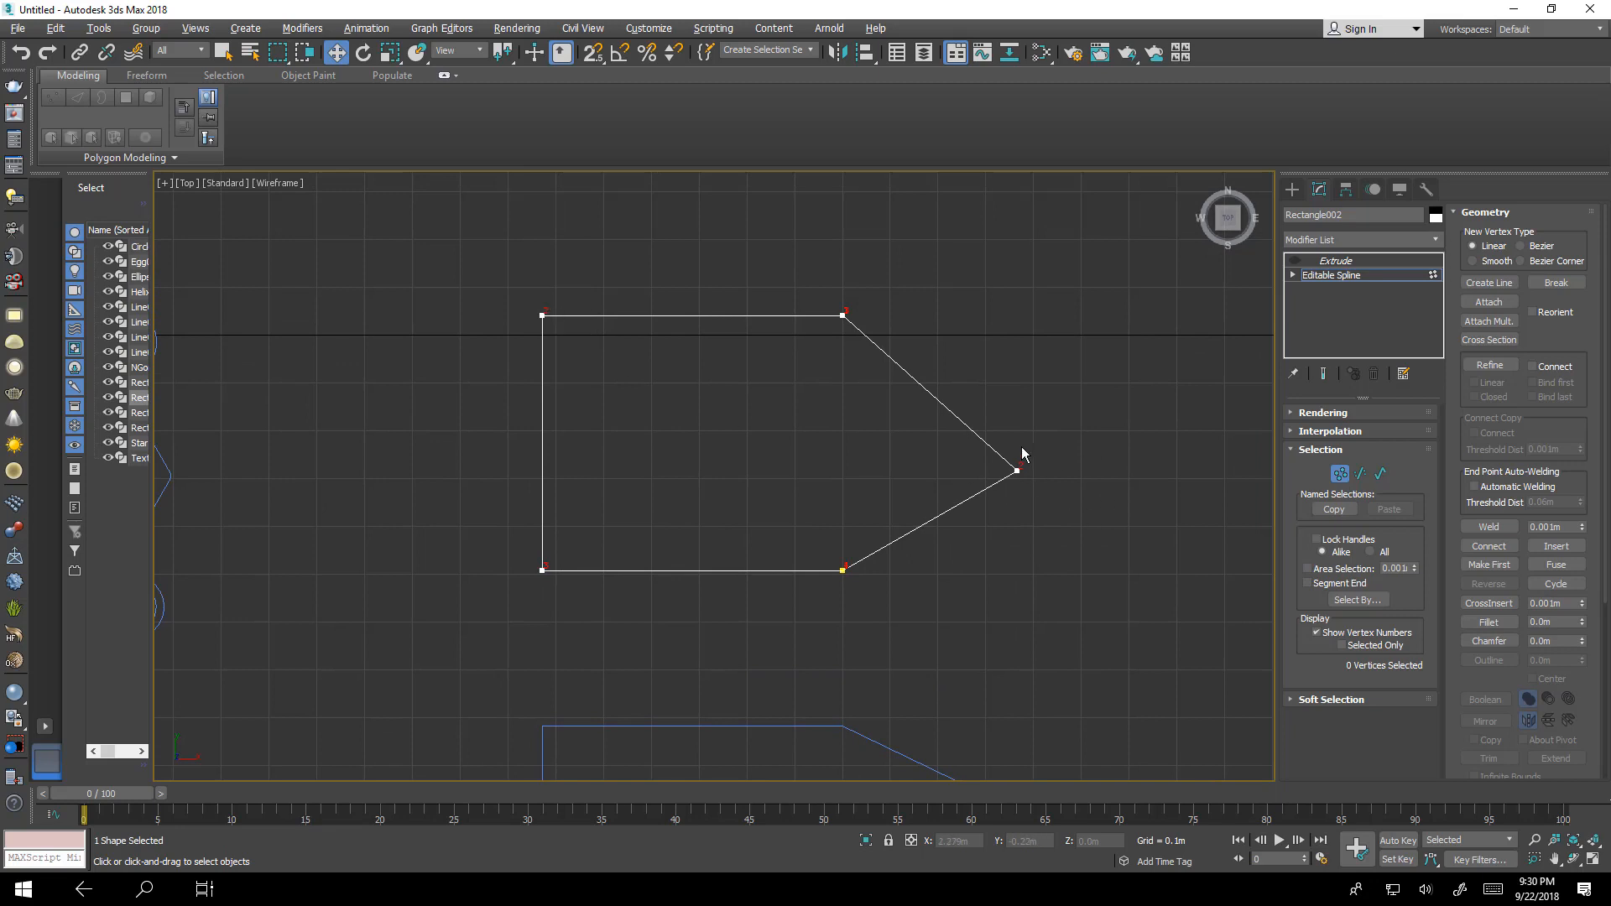
scroll(872, 344, "up", 8)
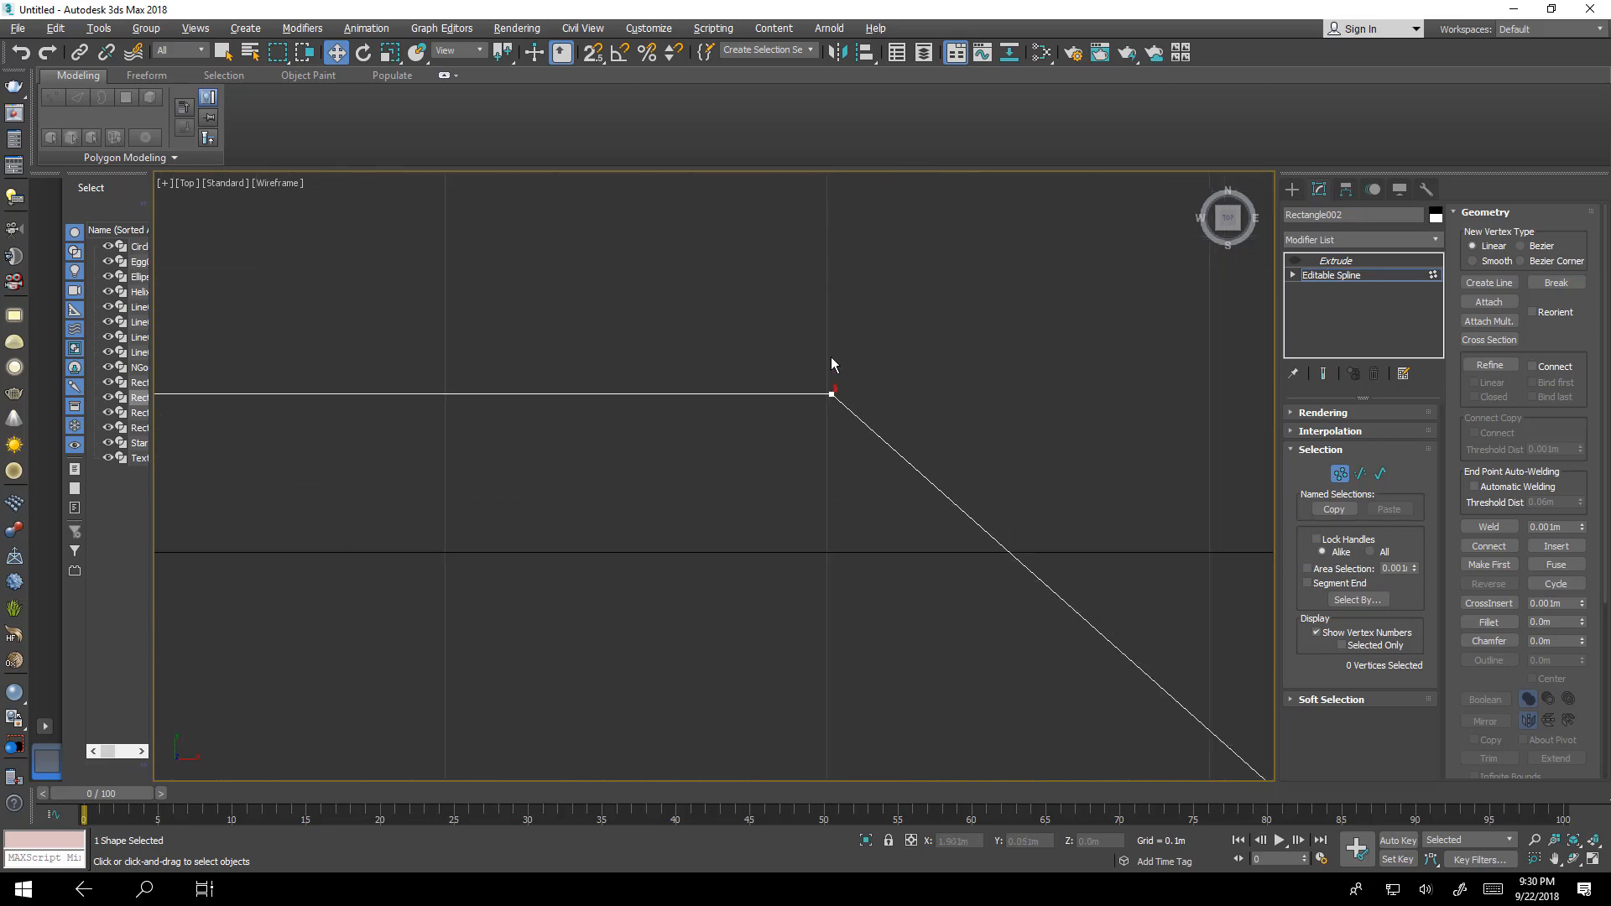
scroll(831, 394, "down", 4)
middle_click_drag(875, 486, 835, 402)
scroll(839, 407, "down", 2)
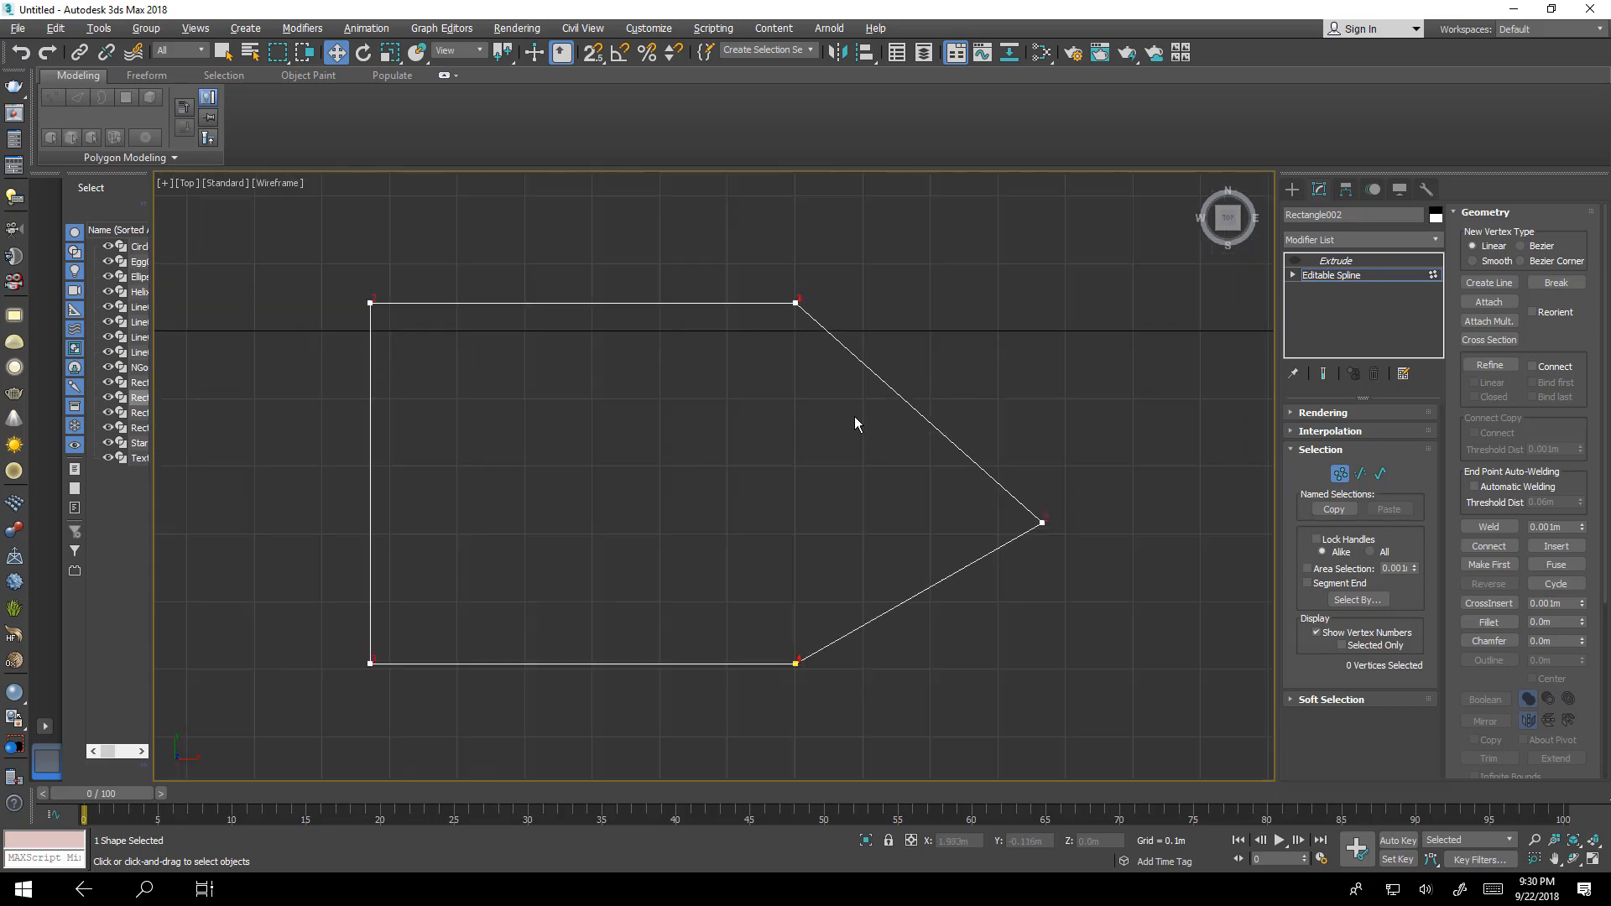
middle_click_drag(1014, 544, 971, 493)
Try moving a single vertex away from the spline's lower-right corner to test whether the segments are joined.
left_click(765, 626)
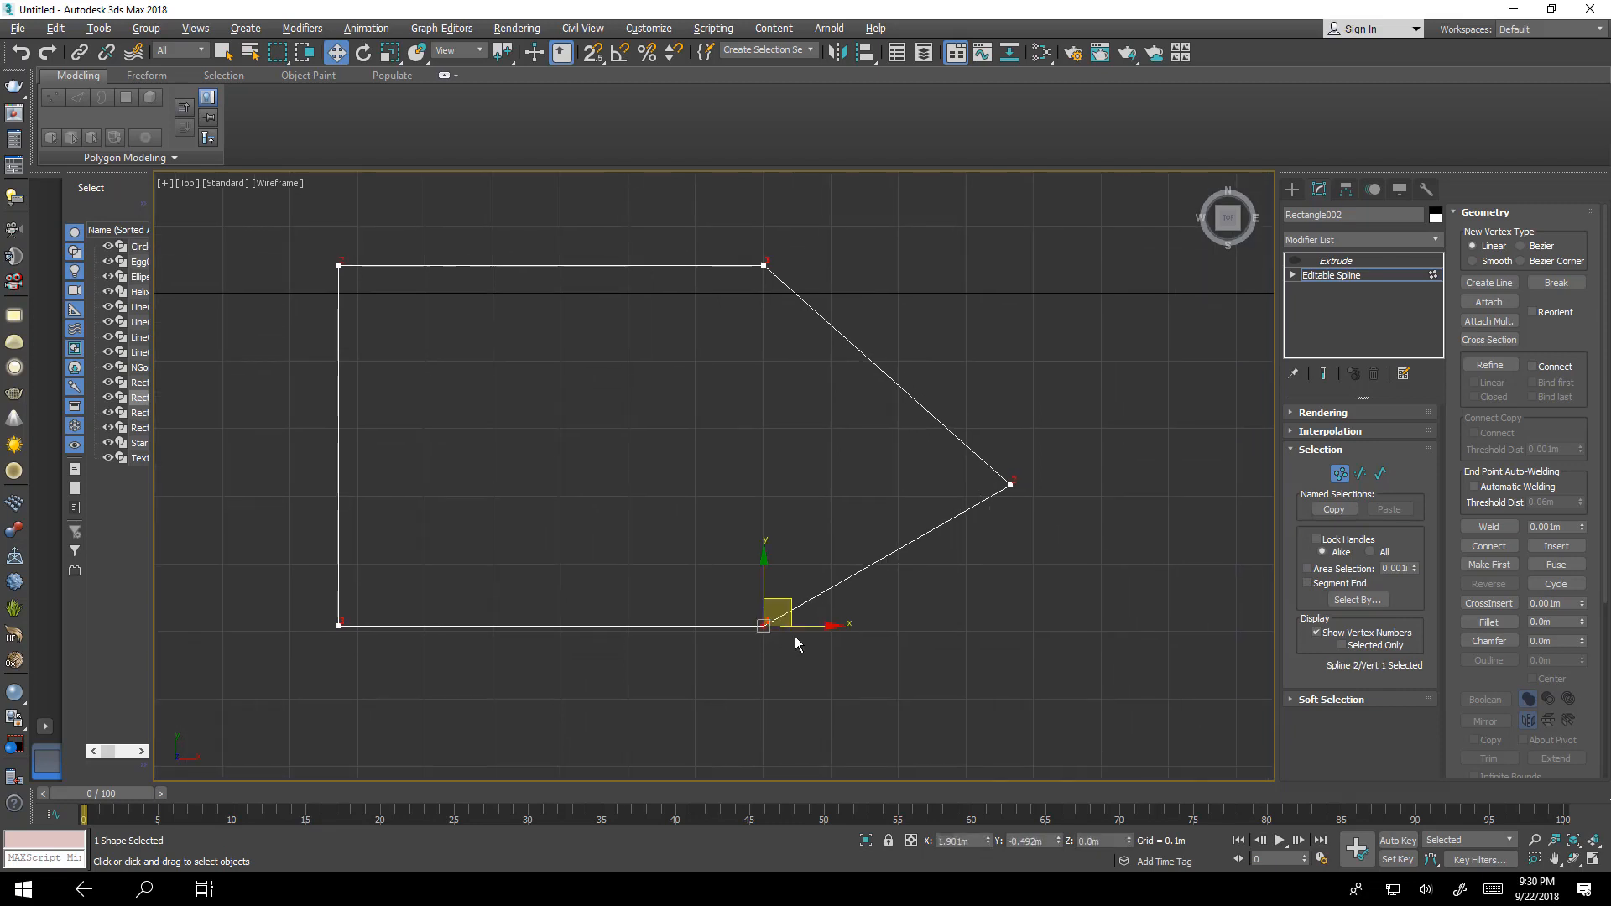
left_click_drag(789, 601, 881, 489)
right_click(881, 489)
left_click(878, 687)
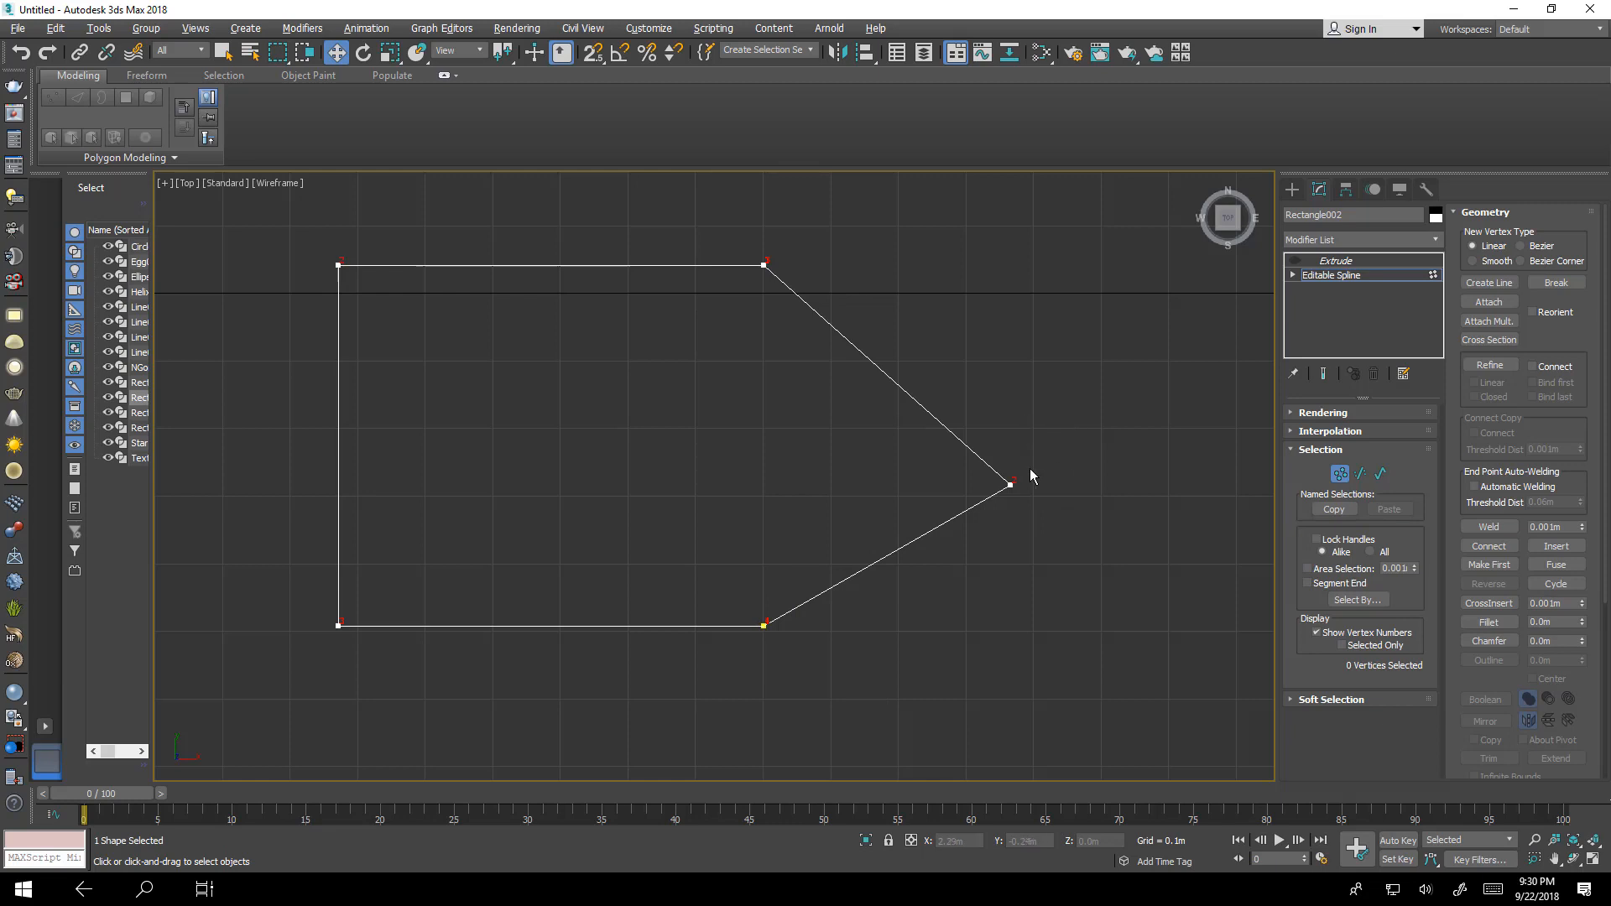
Region-select the pointed tip and the lower-right corner in turn to compare how many vertices lie at each.
left_click(1010, 485)
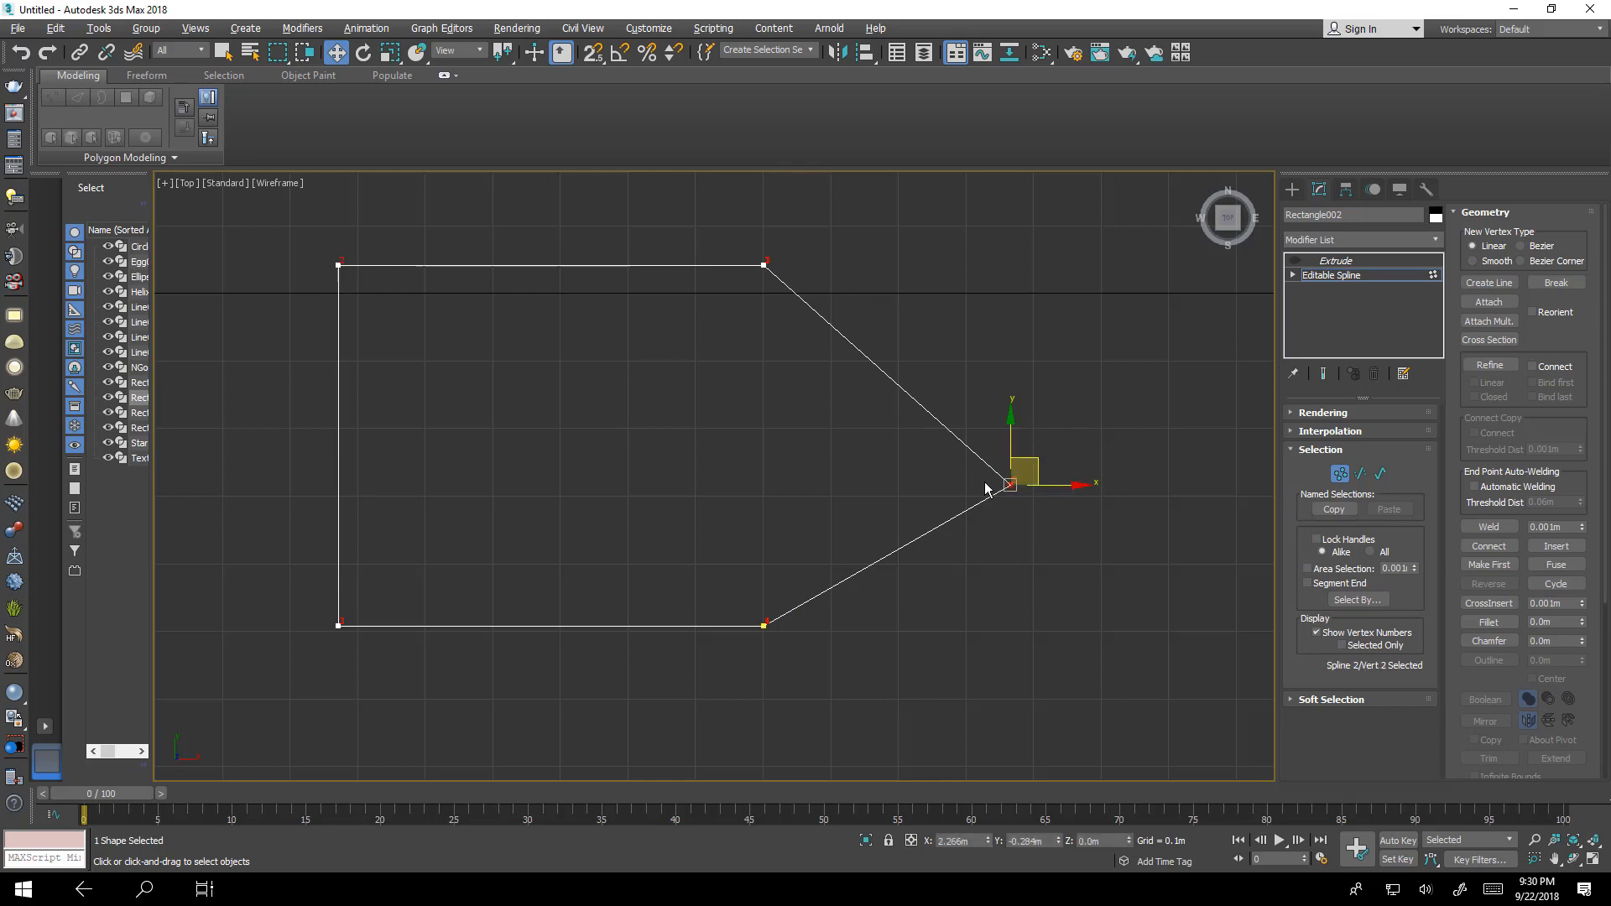
left_click(1080, 422)
left_click_drag(1077, 421, 940, 546)
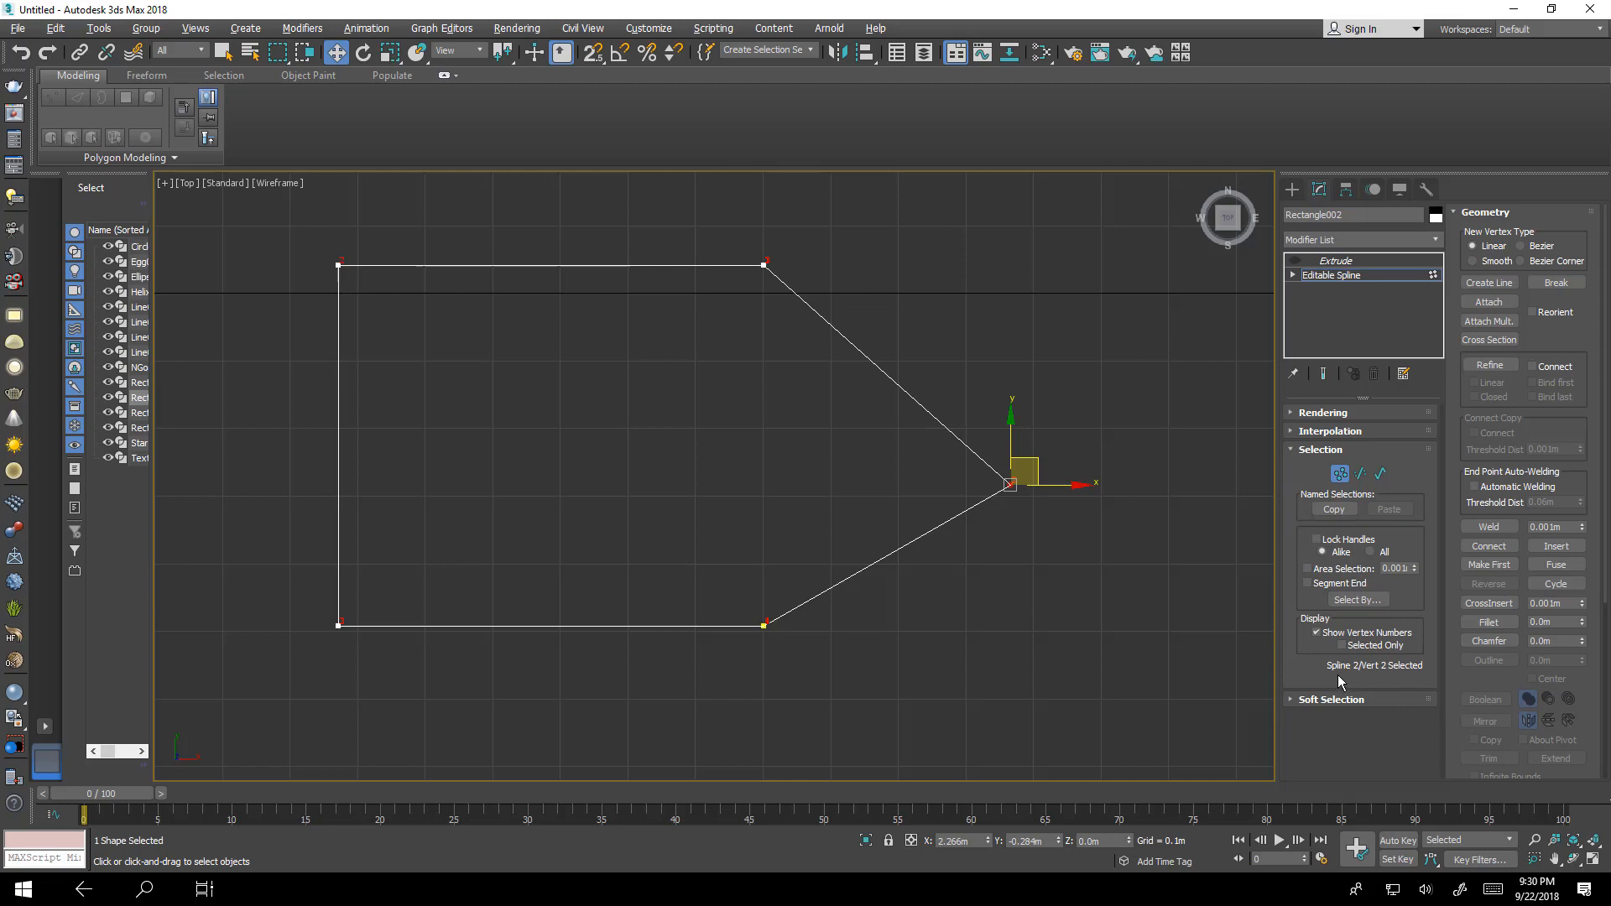
left_click(870, 651)
left_click_drag(809, 649, 720, 577)
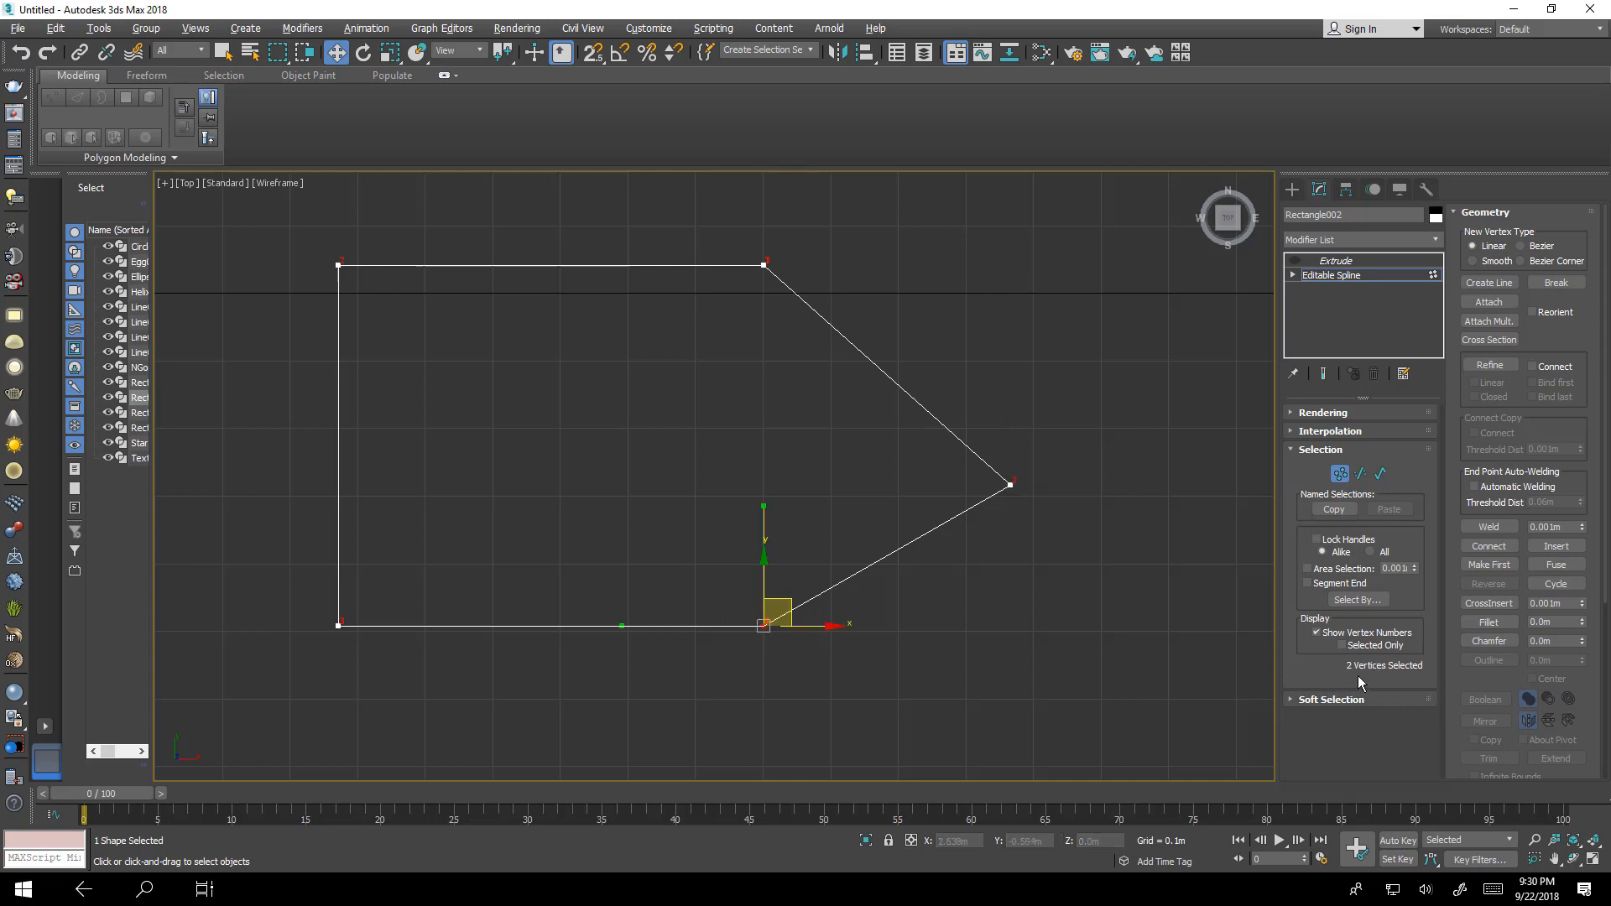
Select the overlapping vertices at the spline's upper-right corner, weld them, and inspect the joined corner.
left_click_drag(793, 236, 732, 315)
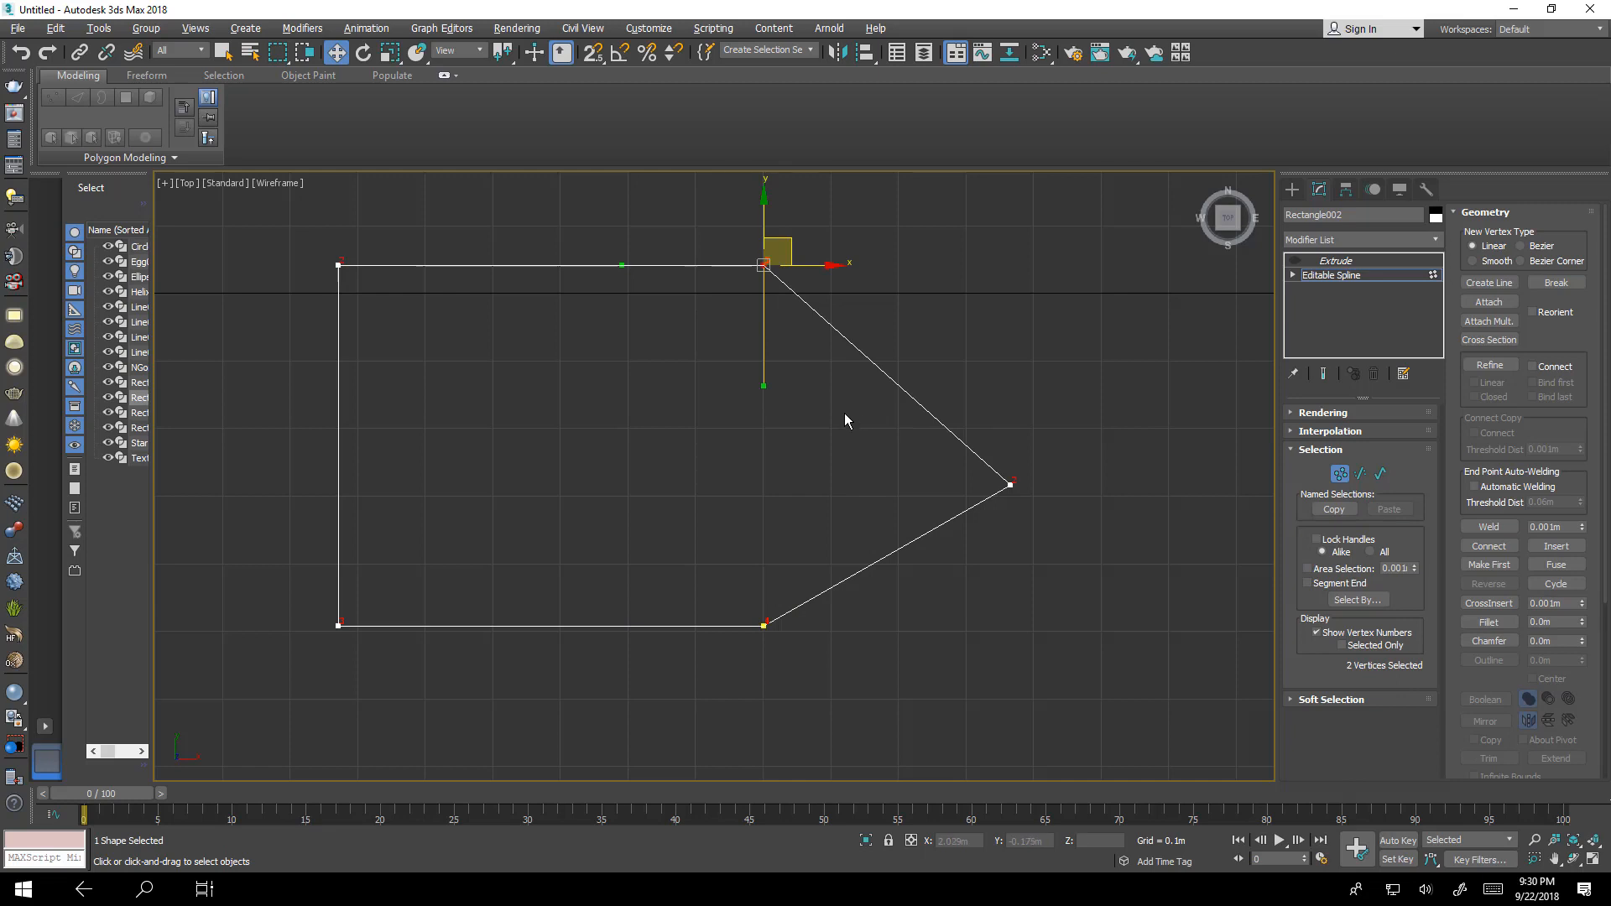
middle_click_drag(795, 504, 818, 461)
middle_click_drag(833, 359, 833, 512)
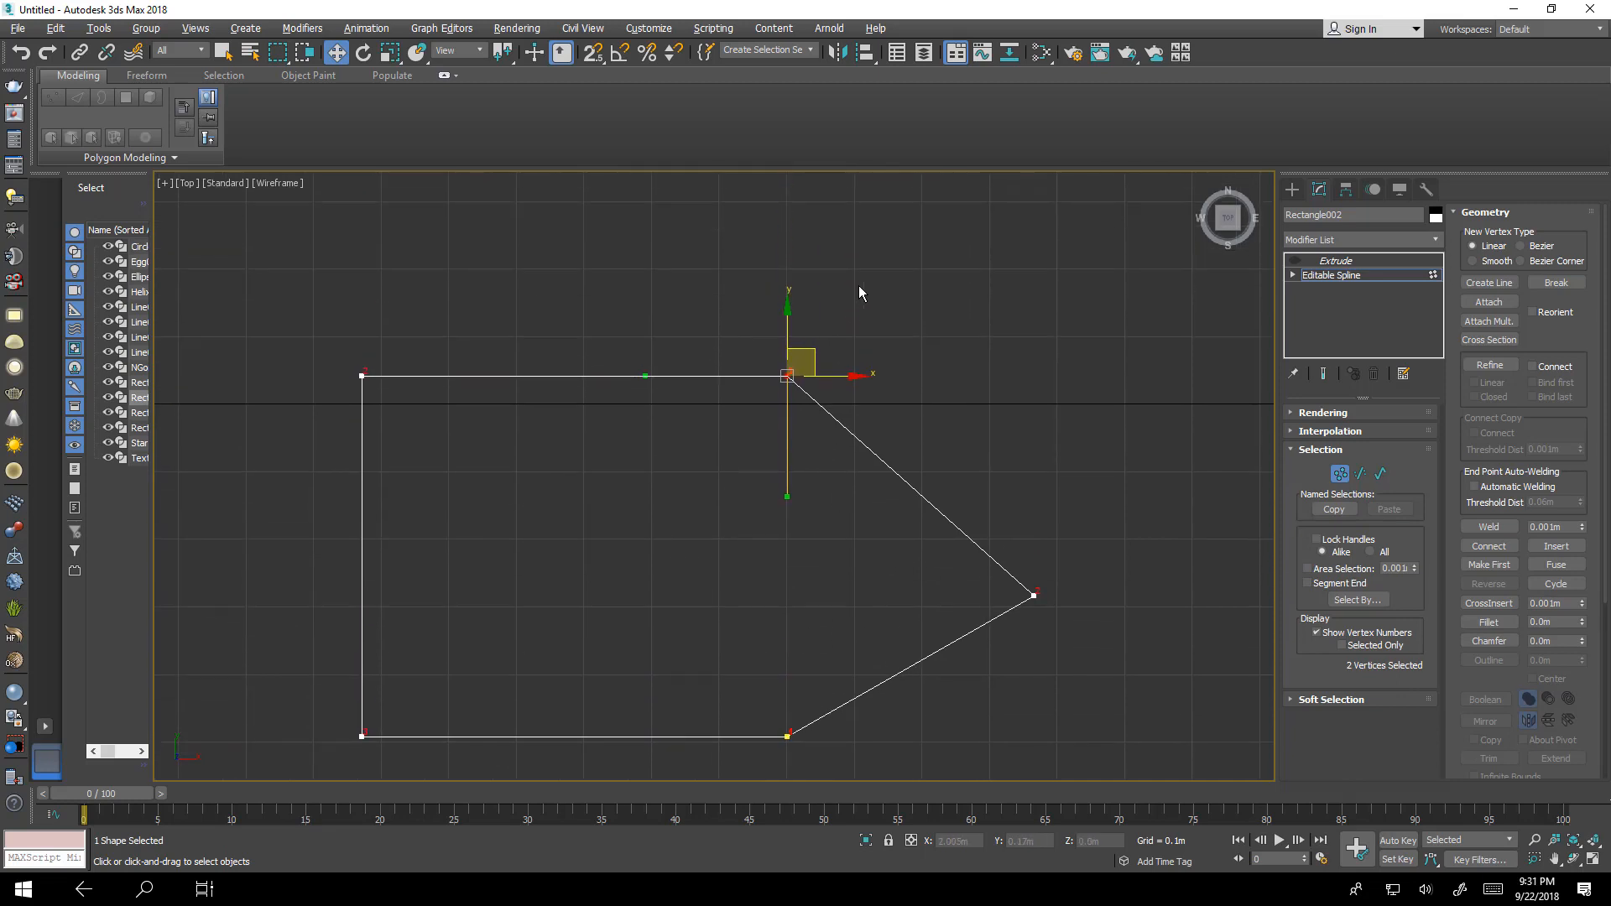
left_click_drag(776, 396, 734, 441)
left_click(1486, 529)
scroll(784, 377, "up", 5)
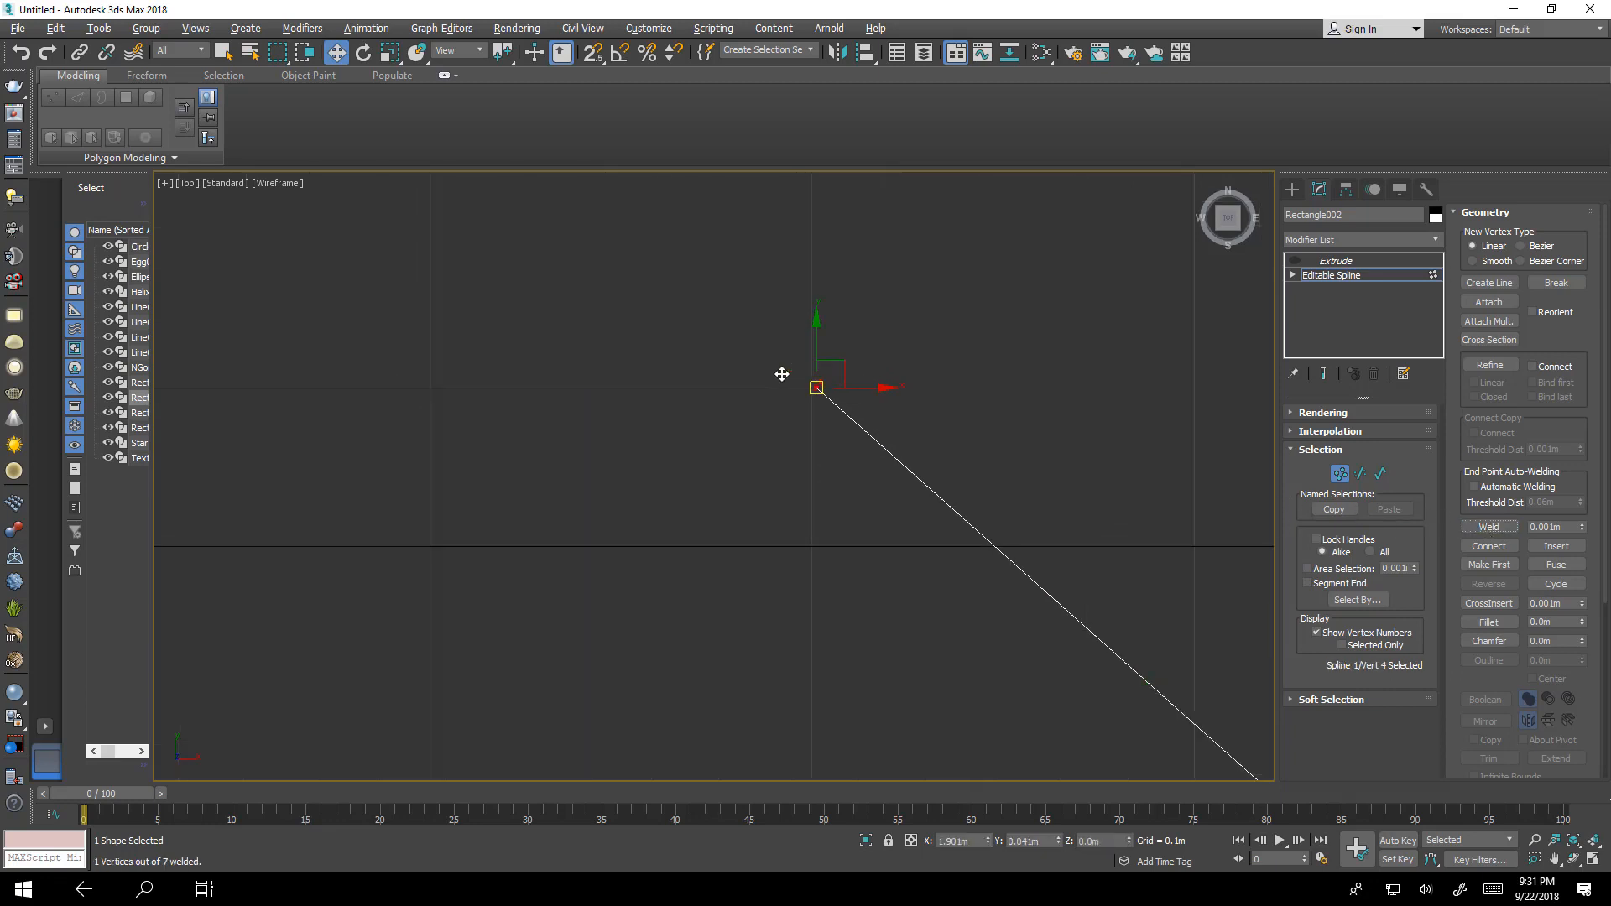
scroll(793, 408, "down", 5)
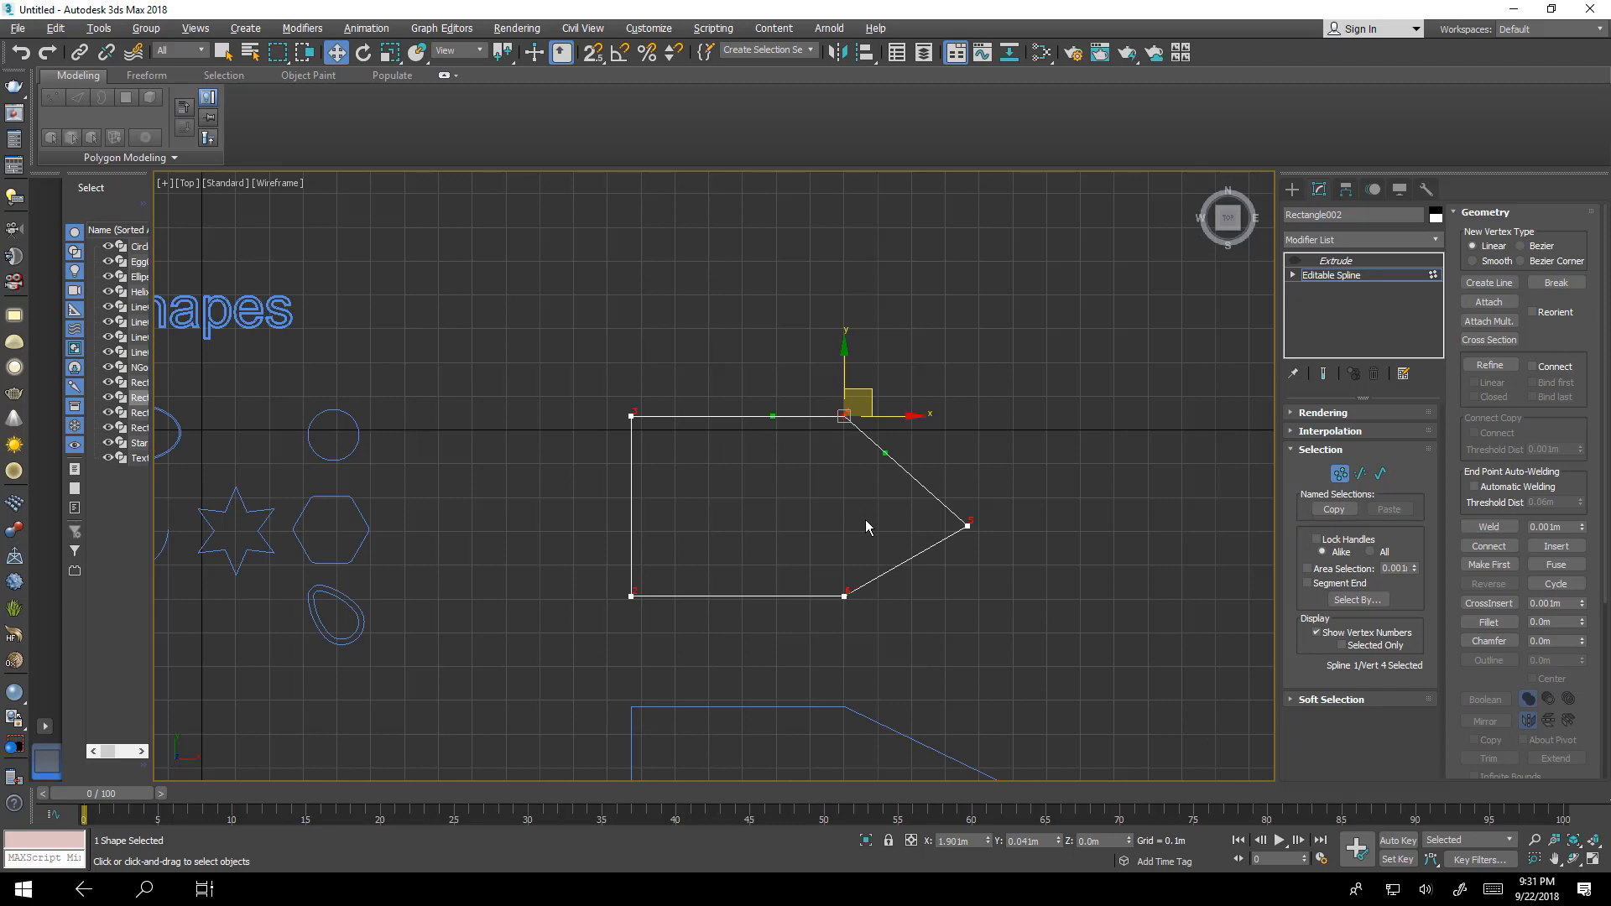
Check the vertex count at the upper-right corner, and weld the overlapping vertices at the spline's lower-right corner.
left_click(890, 355)
left_click_drag(890, 358, 796, 443)
left_click_drag(808, 563, 807, 565)
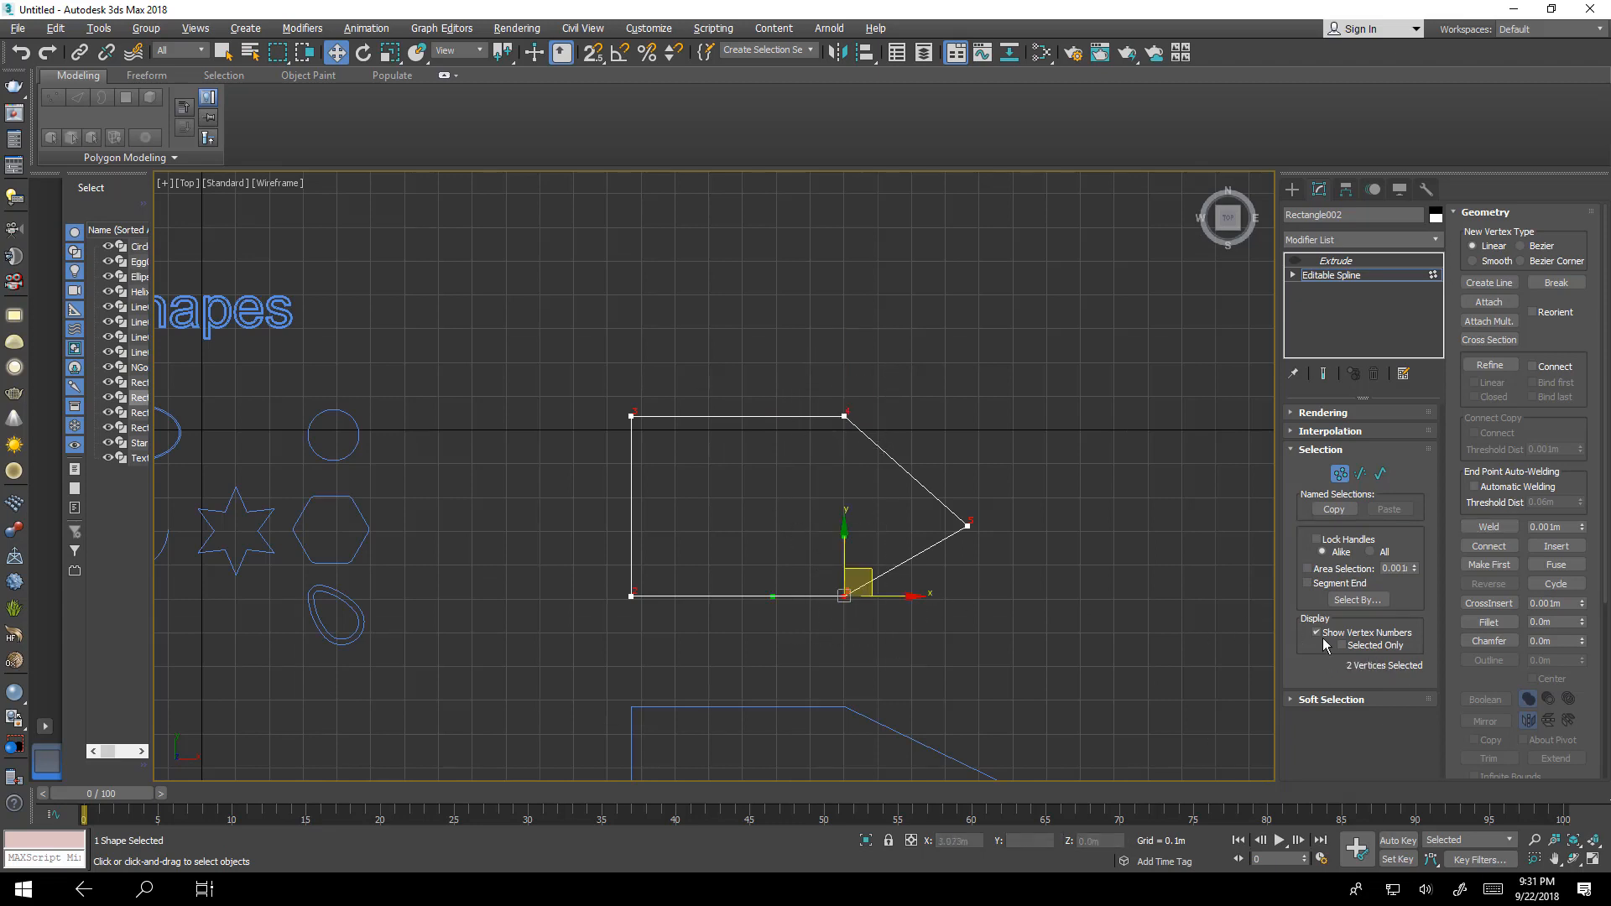
left_click(1489, 527)
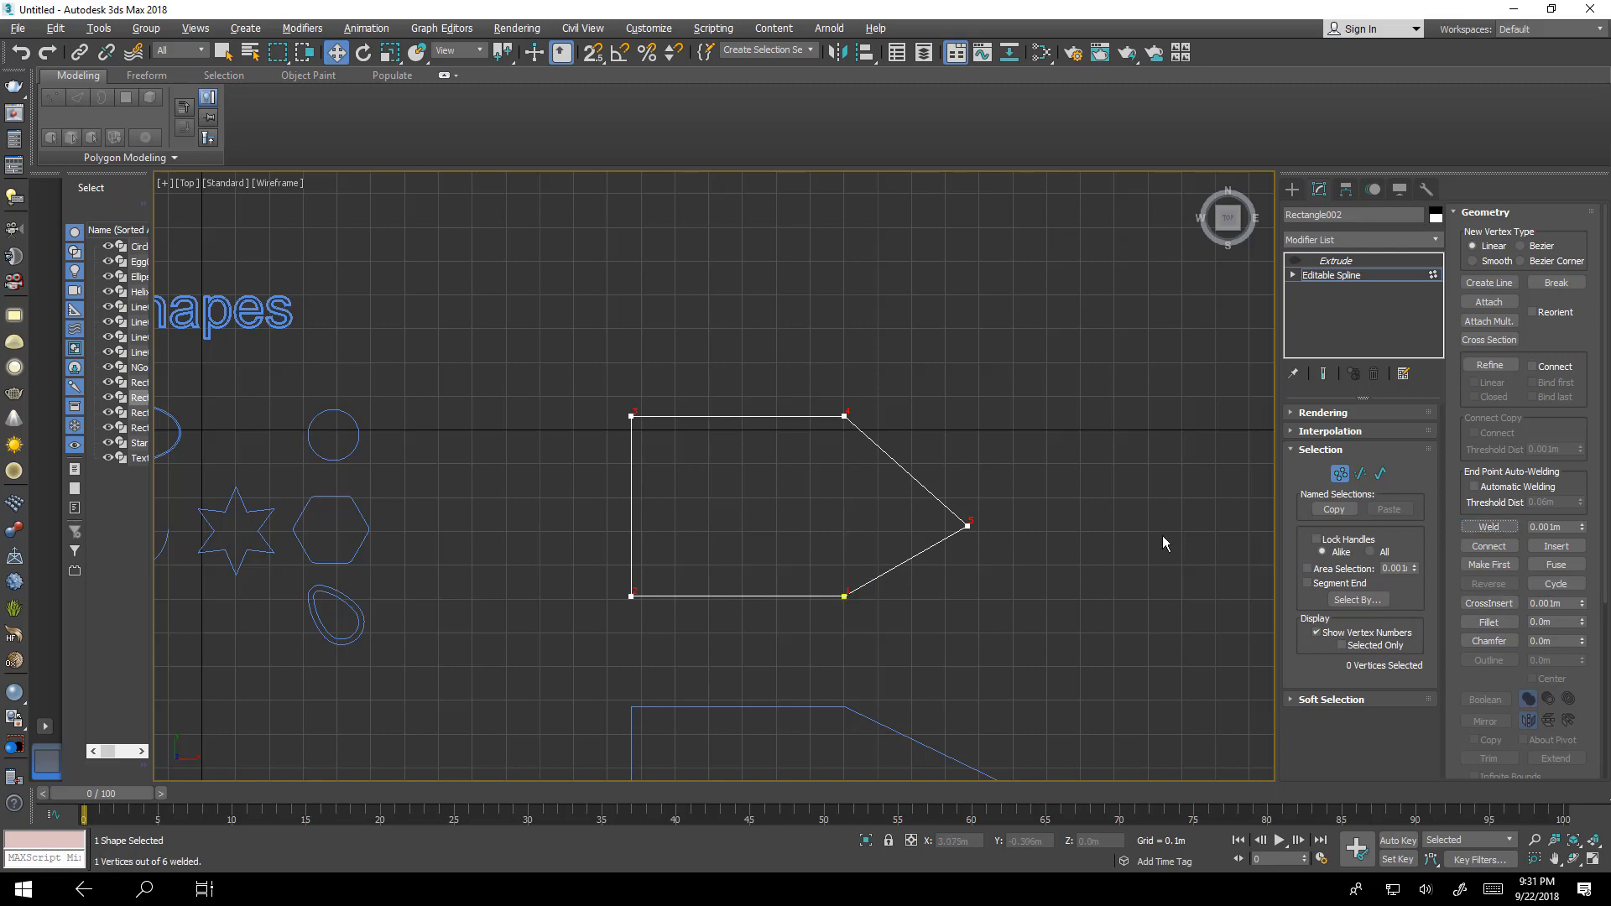
Return to the maximized Perspective view and turn the five-sided shape's Extrude modifier back on.
middle_click_drag(1032, 507, 1032, 442)
scroll(1032, 442, "down", 2)
middle_click_drag(913, 461, 923, 417)
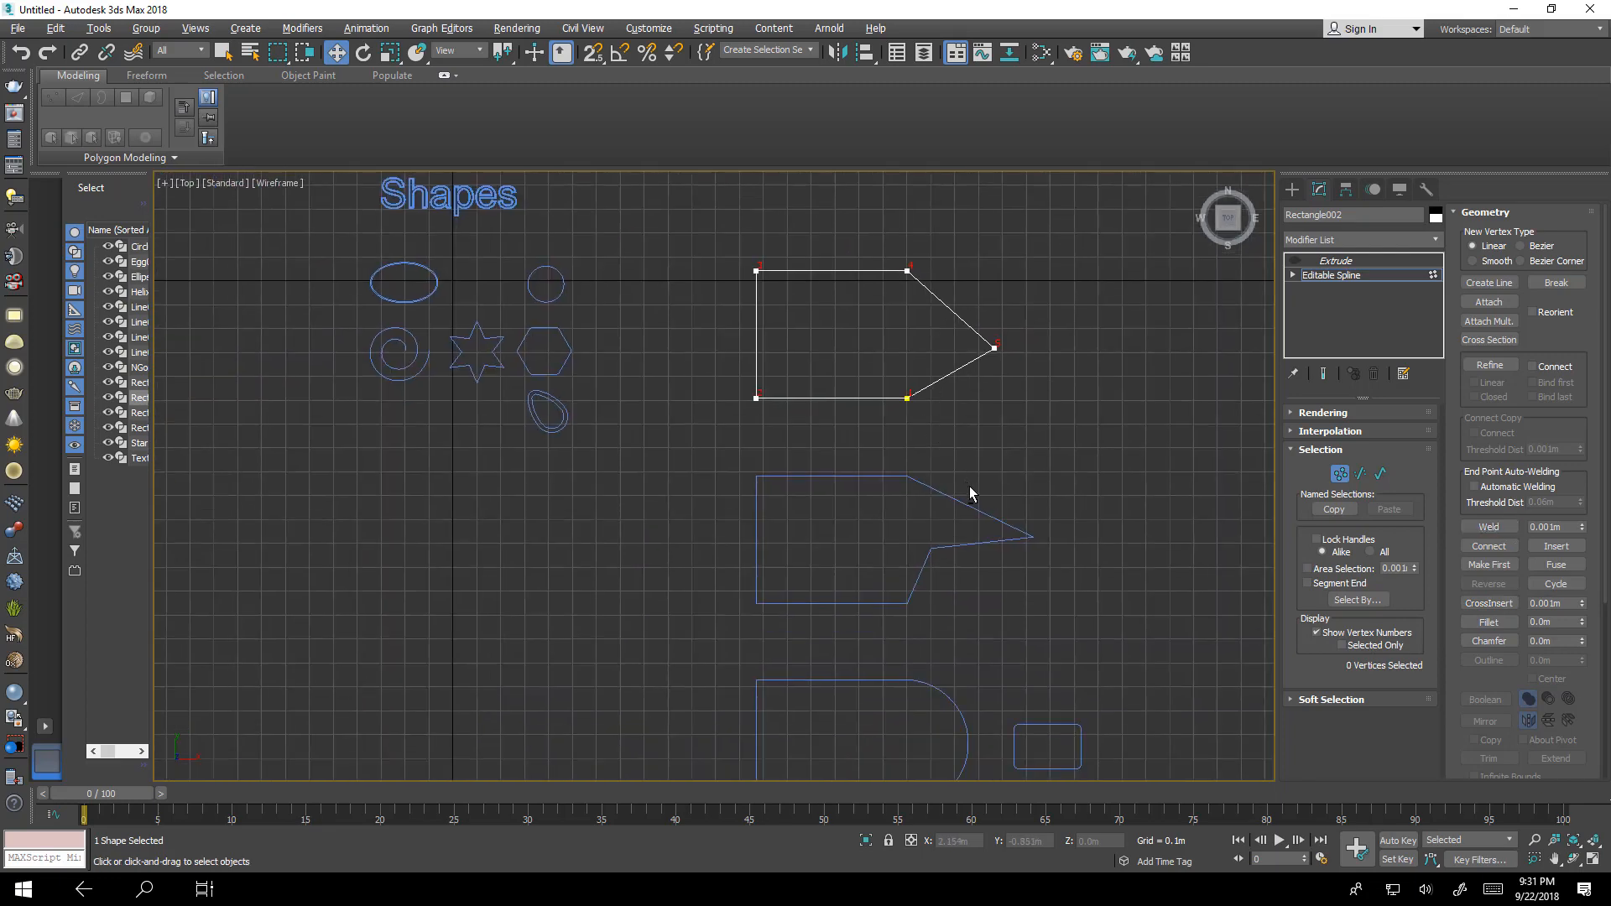
key("alt+w")
key("alt+w")
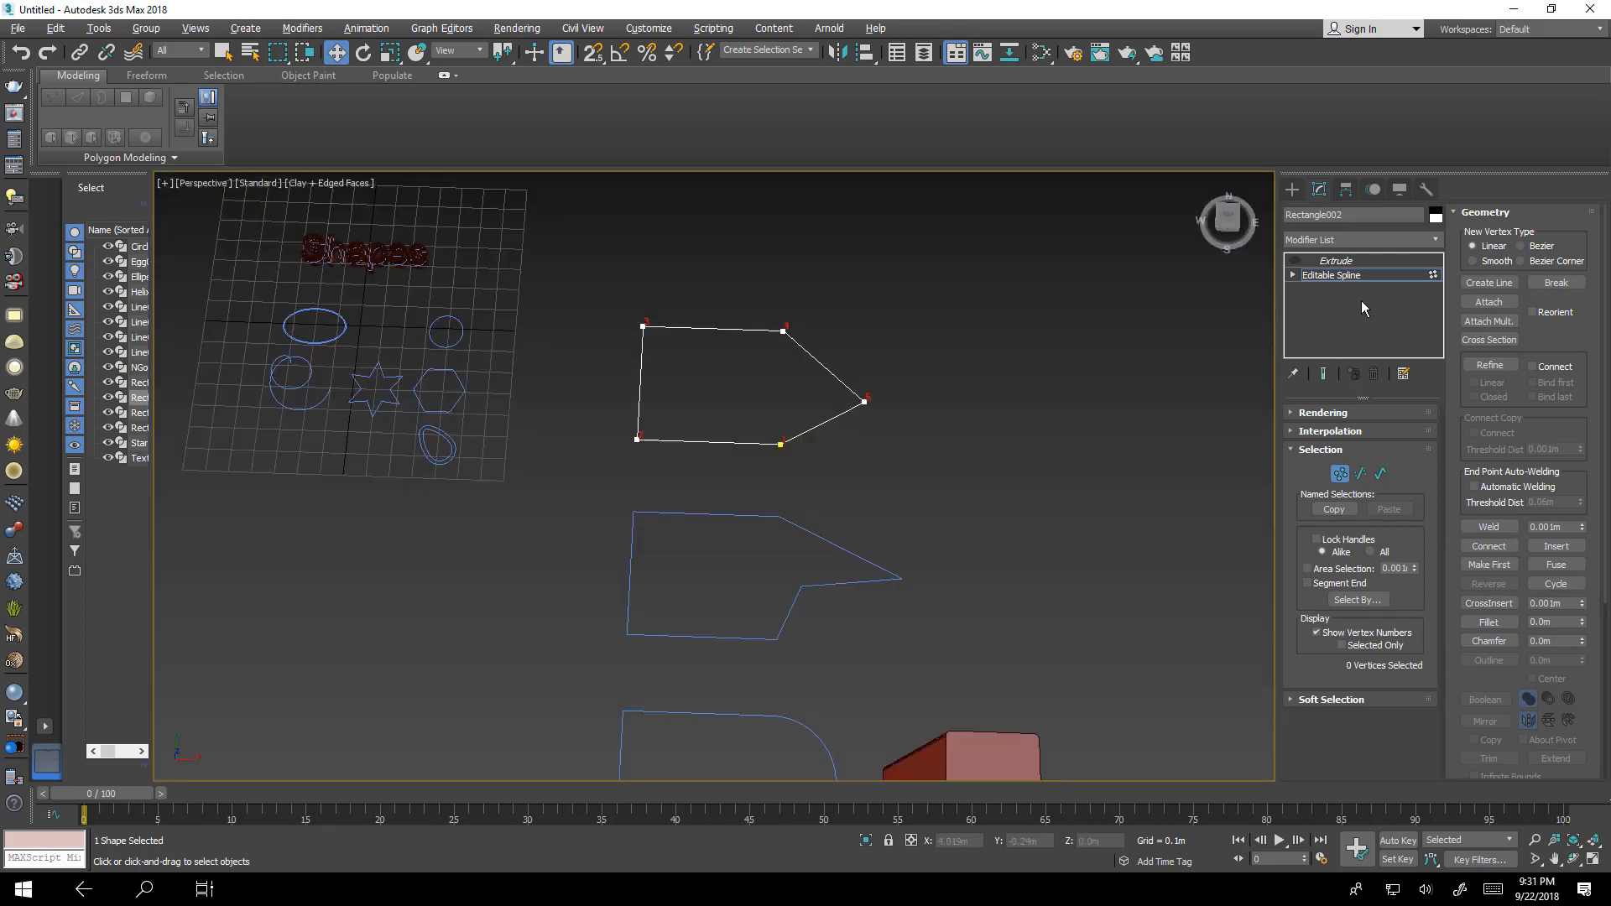
left_click(1295, 261)
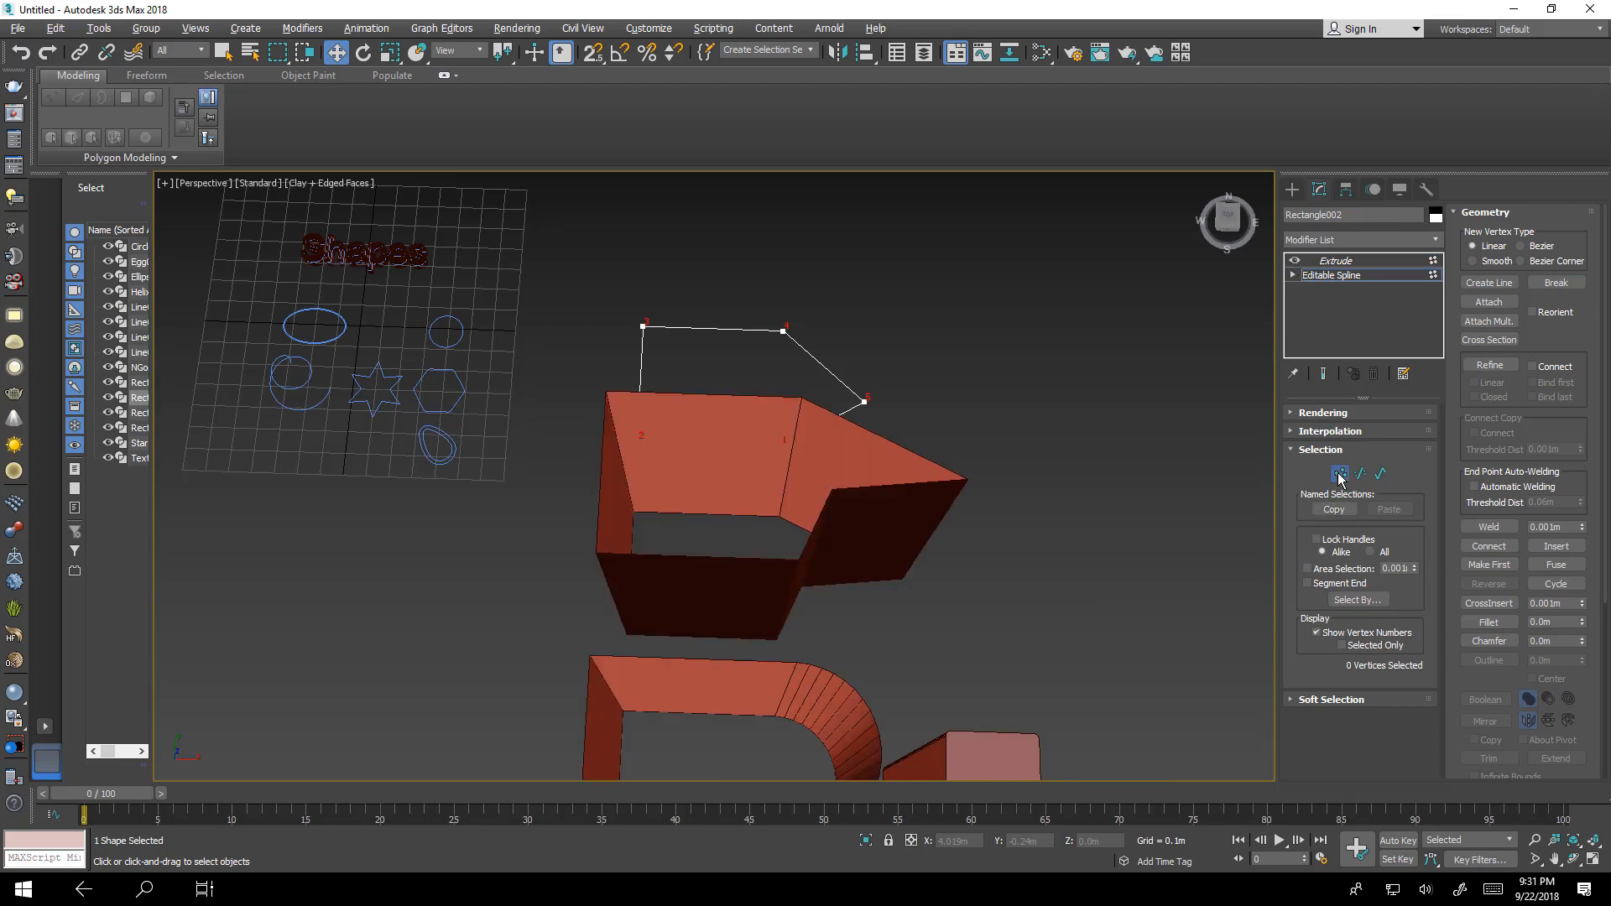
Turn off the five-sided shape's Extrude modifier and switch to the maximized Top view.
left_click(1339, 276)
left_click(1340, 261)
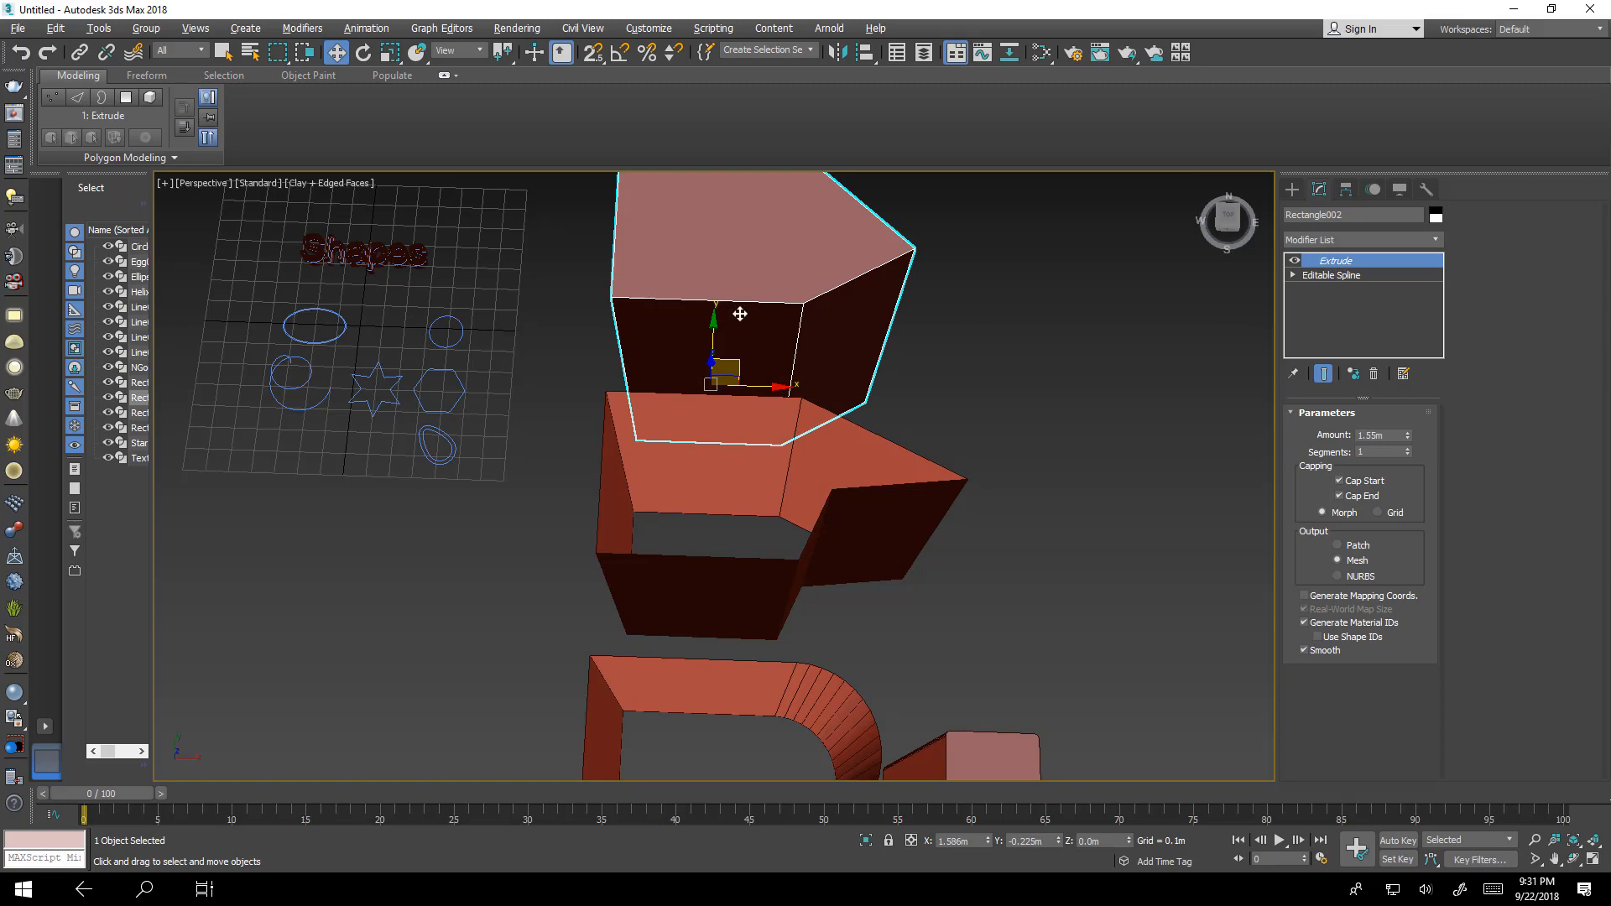
left_click(1295, 261)
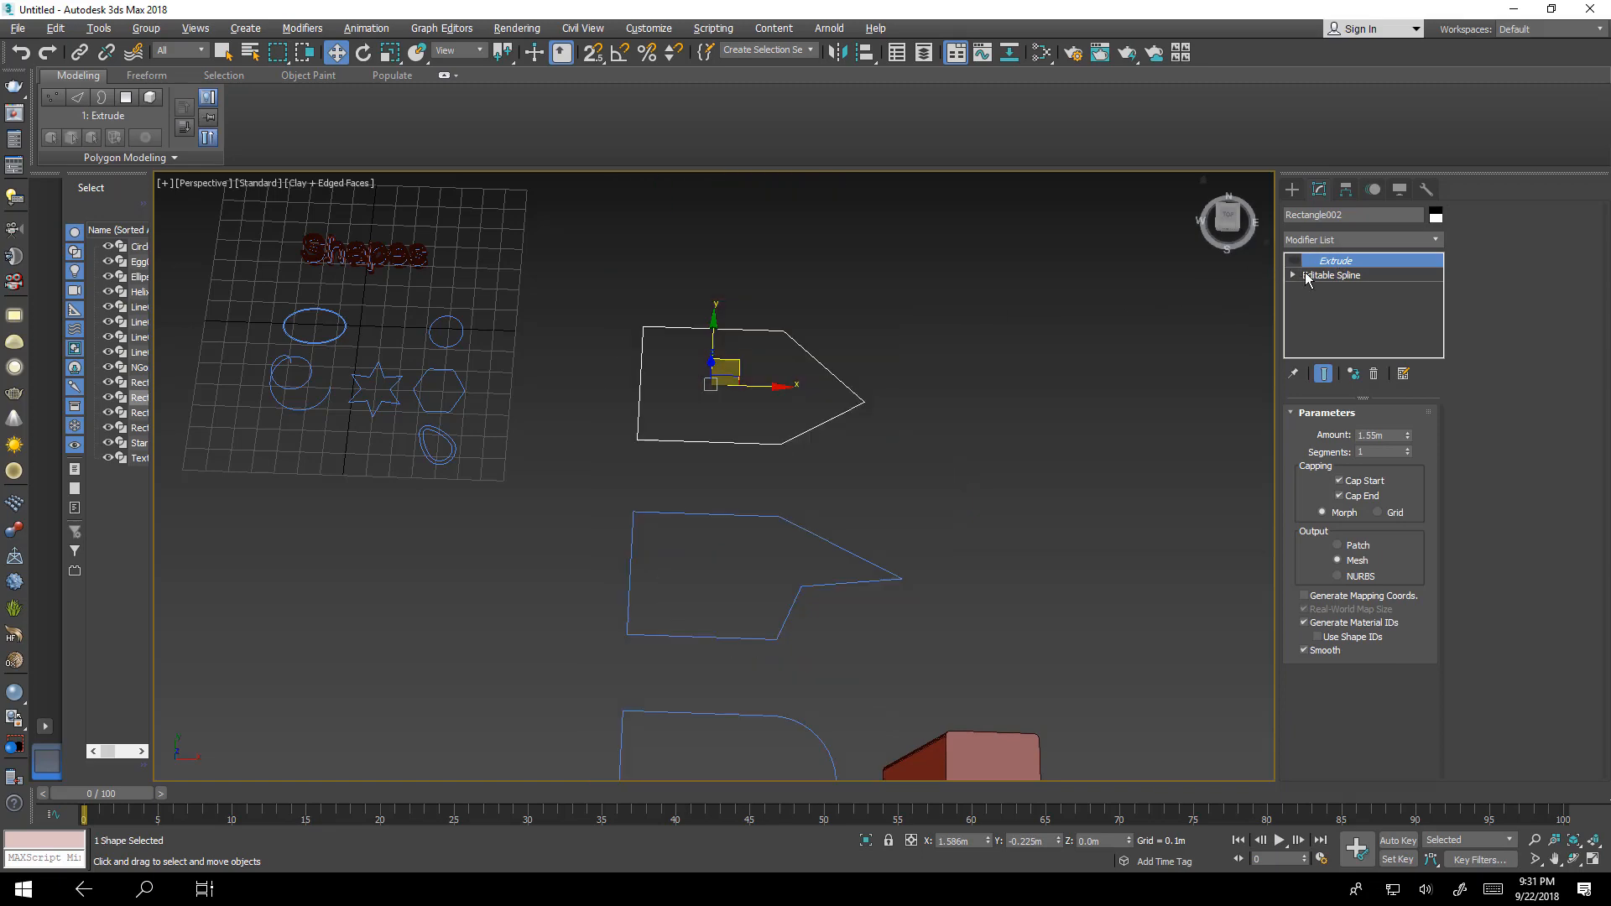
left_click(1311, 275)
key("alt+w")
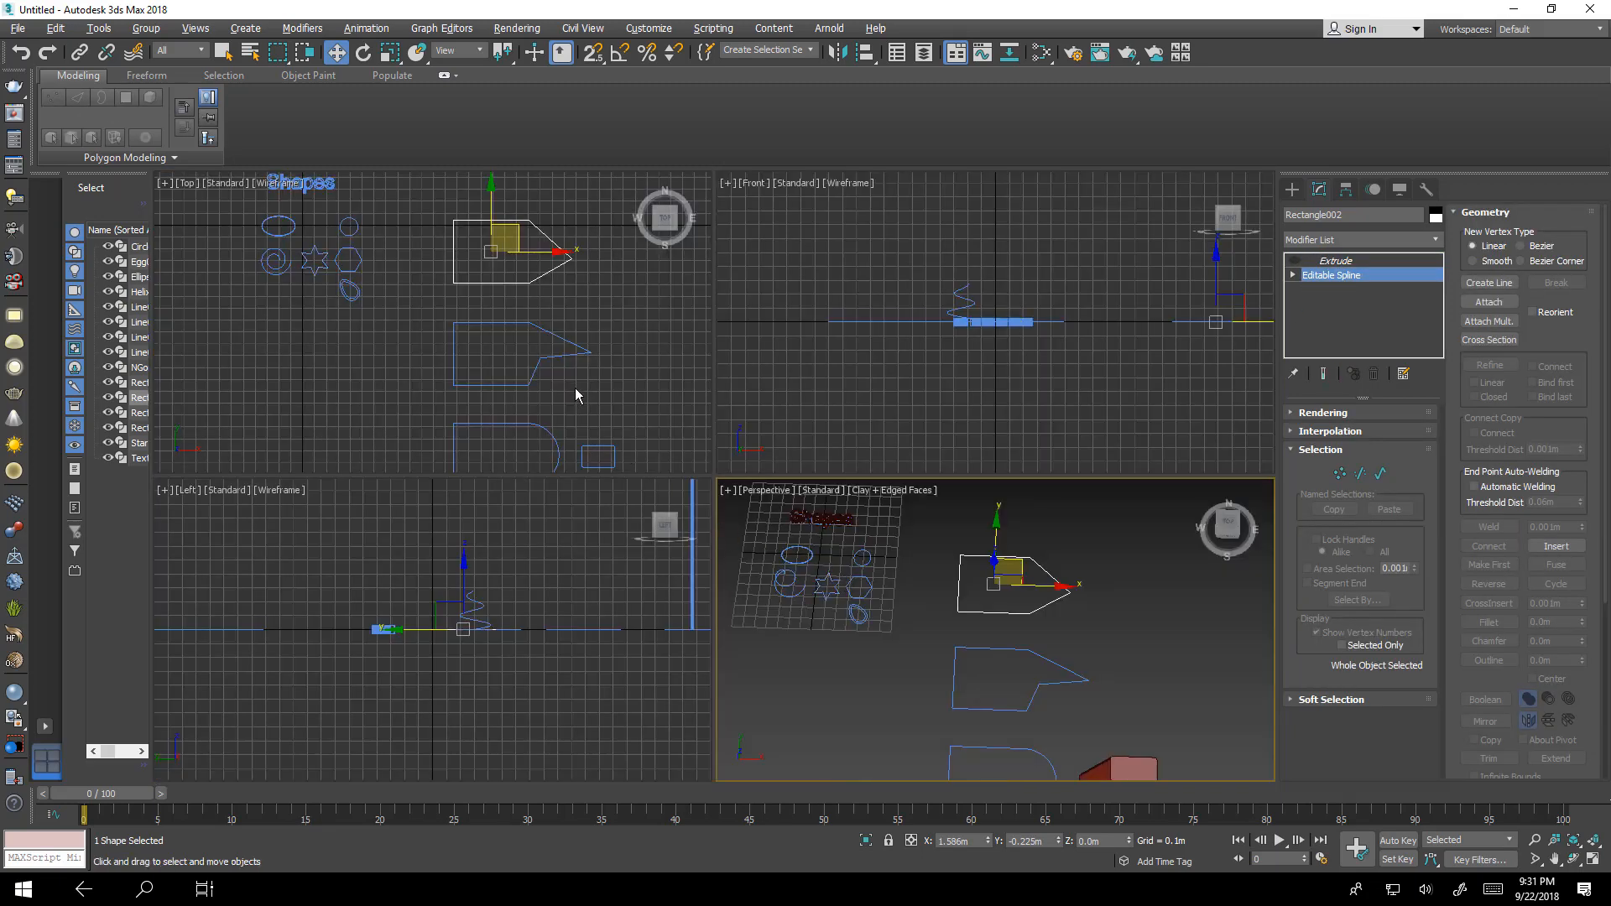
key("alt+w")
Weld the overlapping vertices at both right-hand corners of the notched shape's spline in one selection, and undo the weld.
left_click(973, 510)
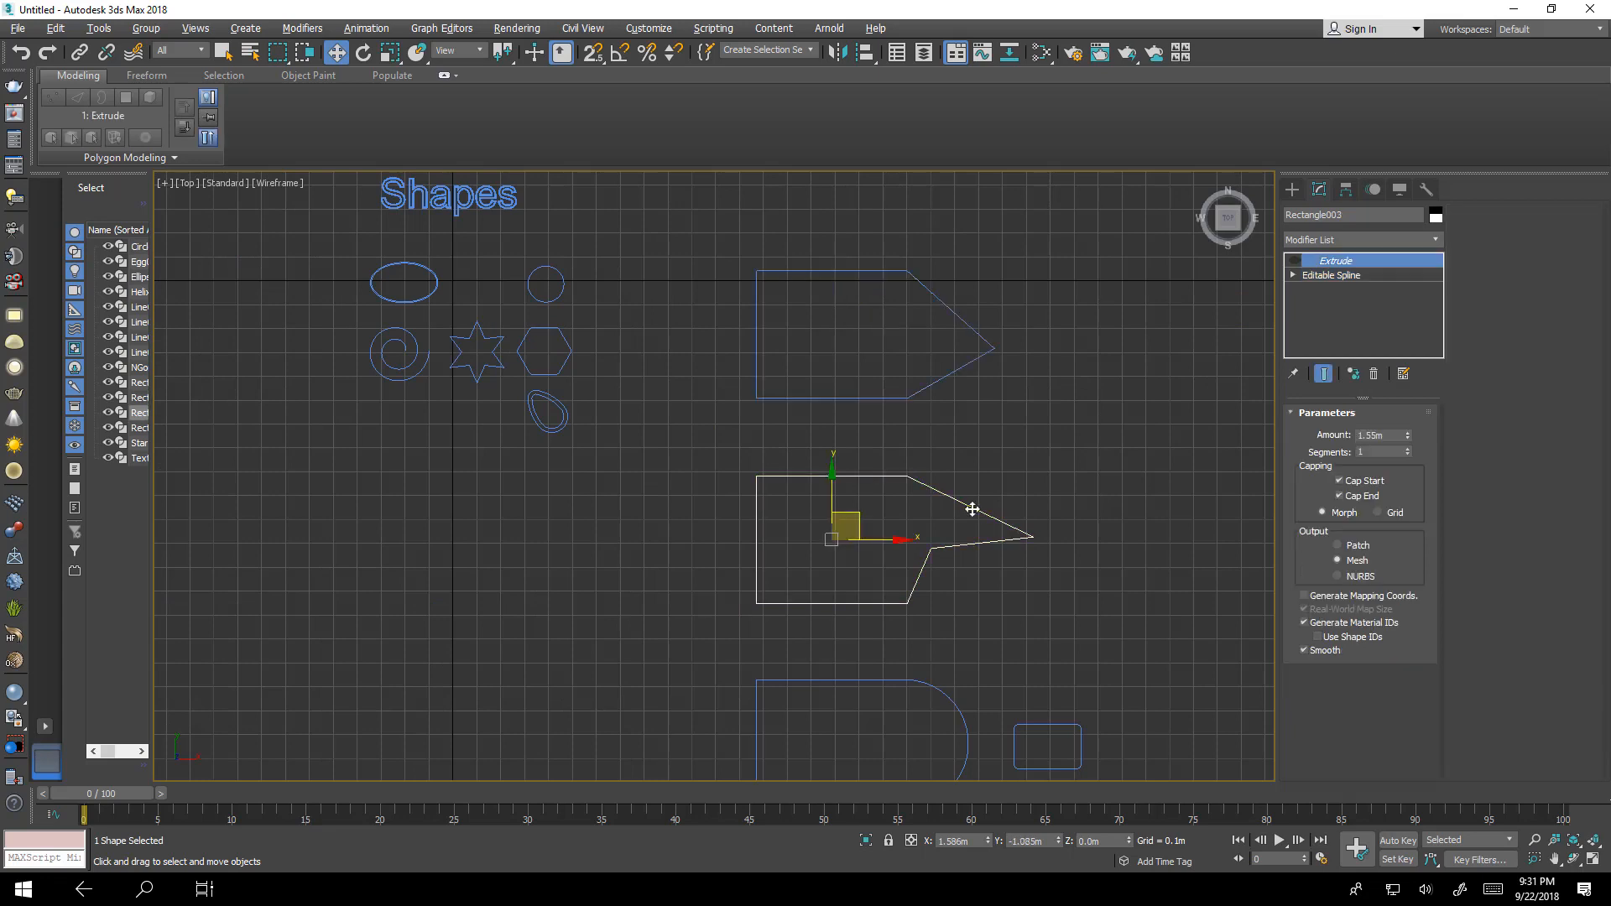
left_click(1336, 277)
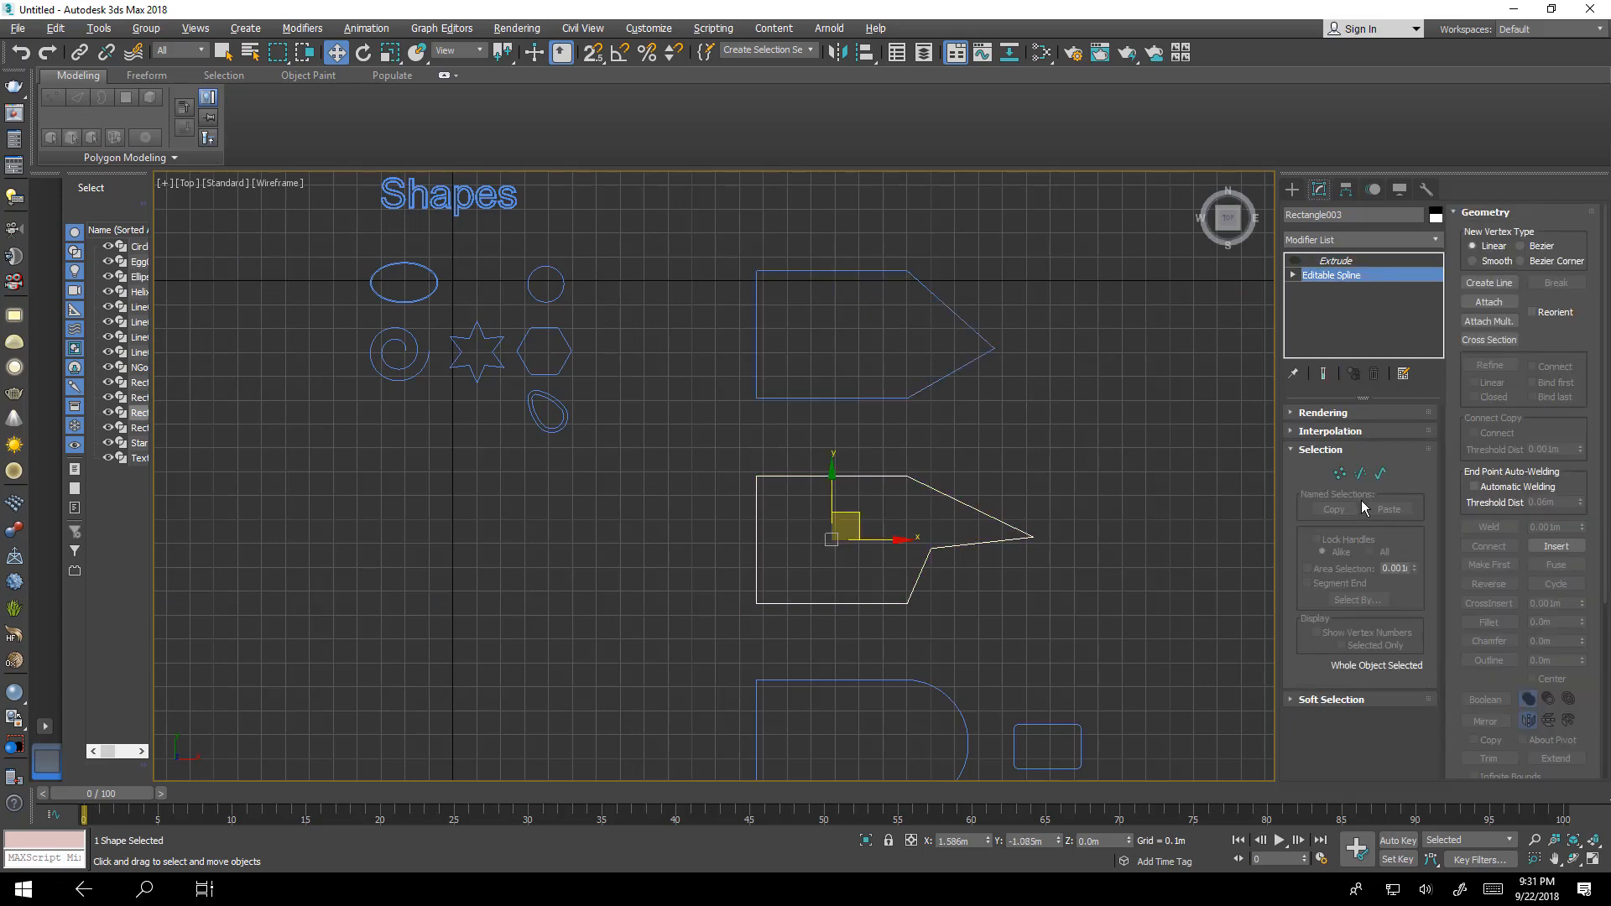
left_click(1340, 475)
left_click_drag(959, 454, 877, 626)
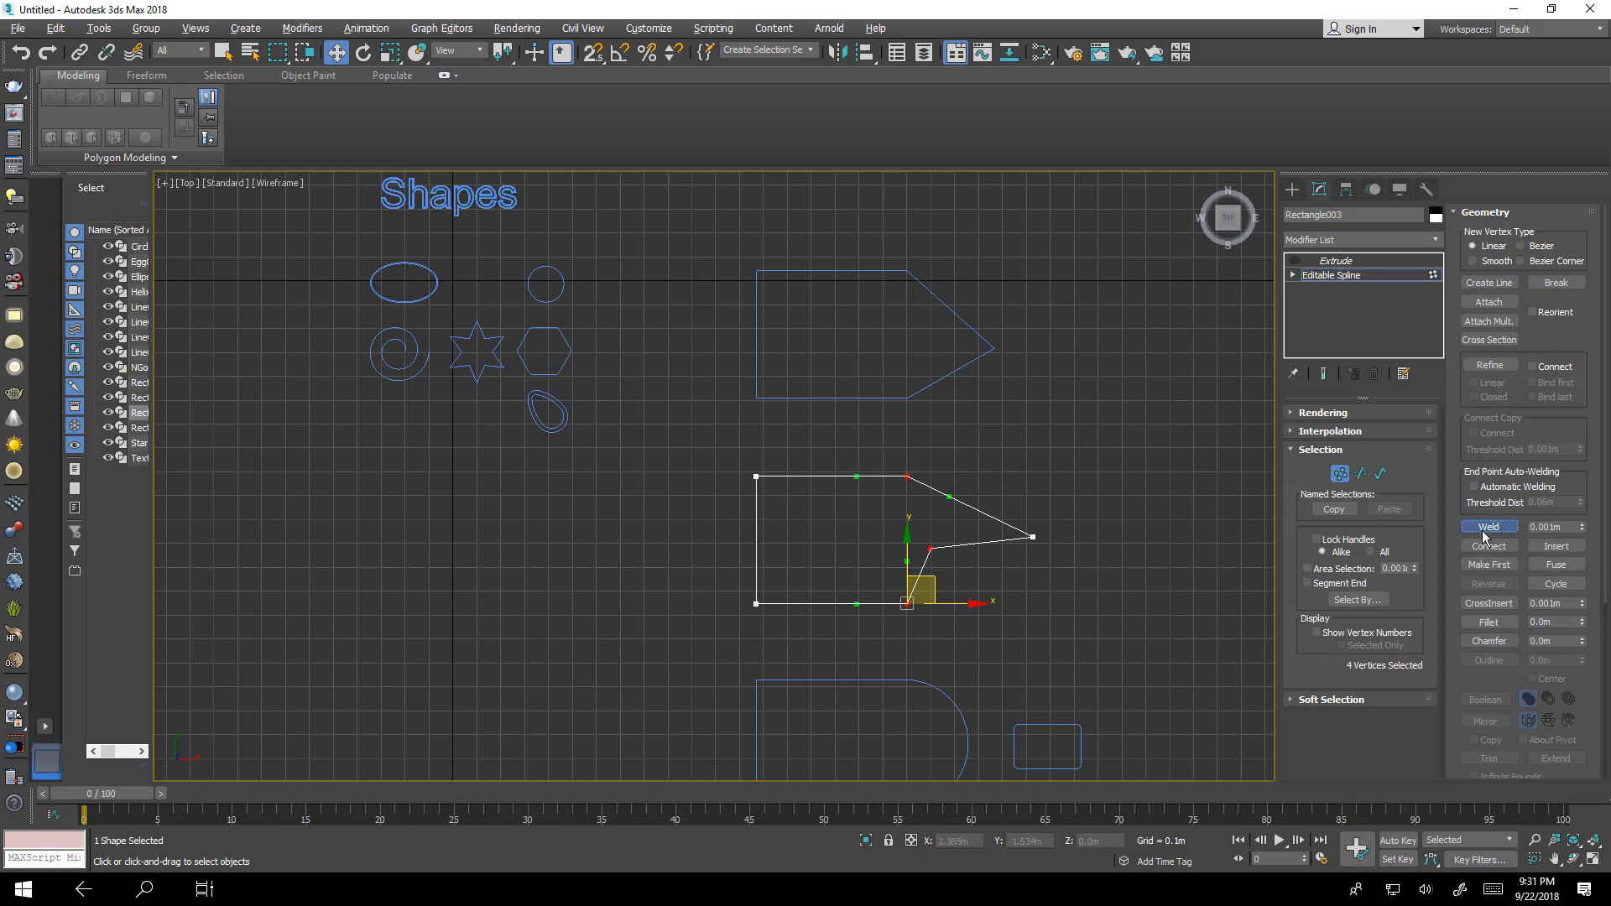
left_click(1487, 528)
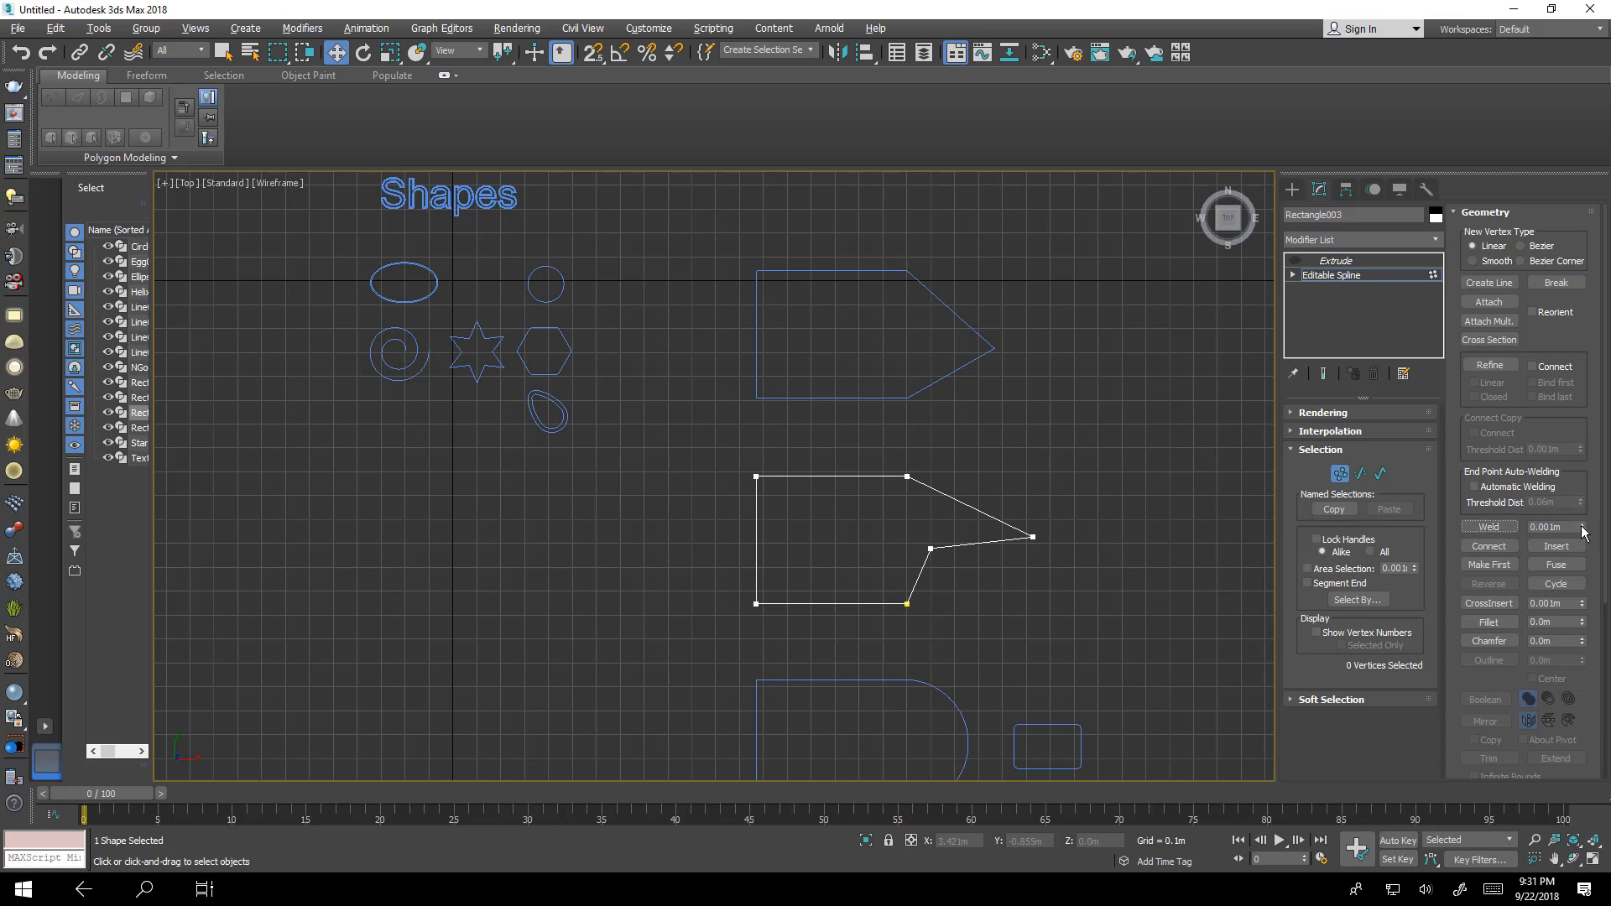
middle_click_drag(829, 569, 792, 530)
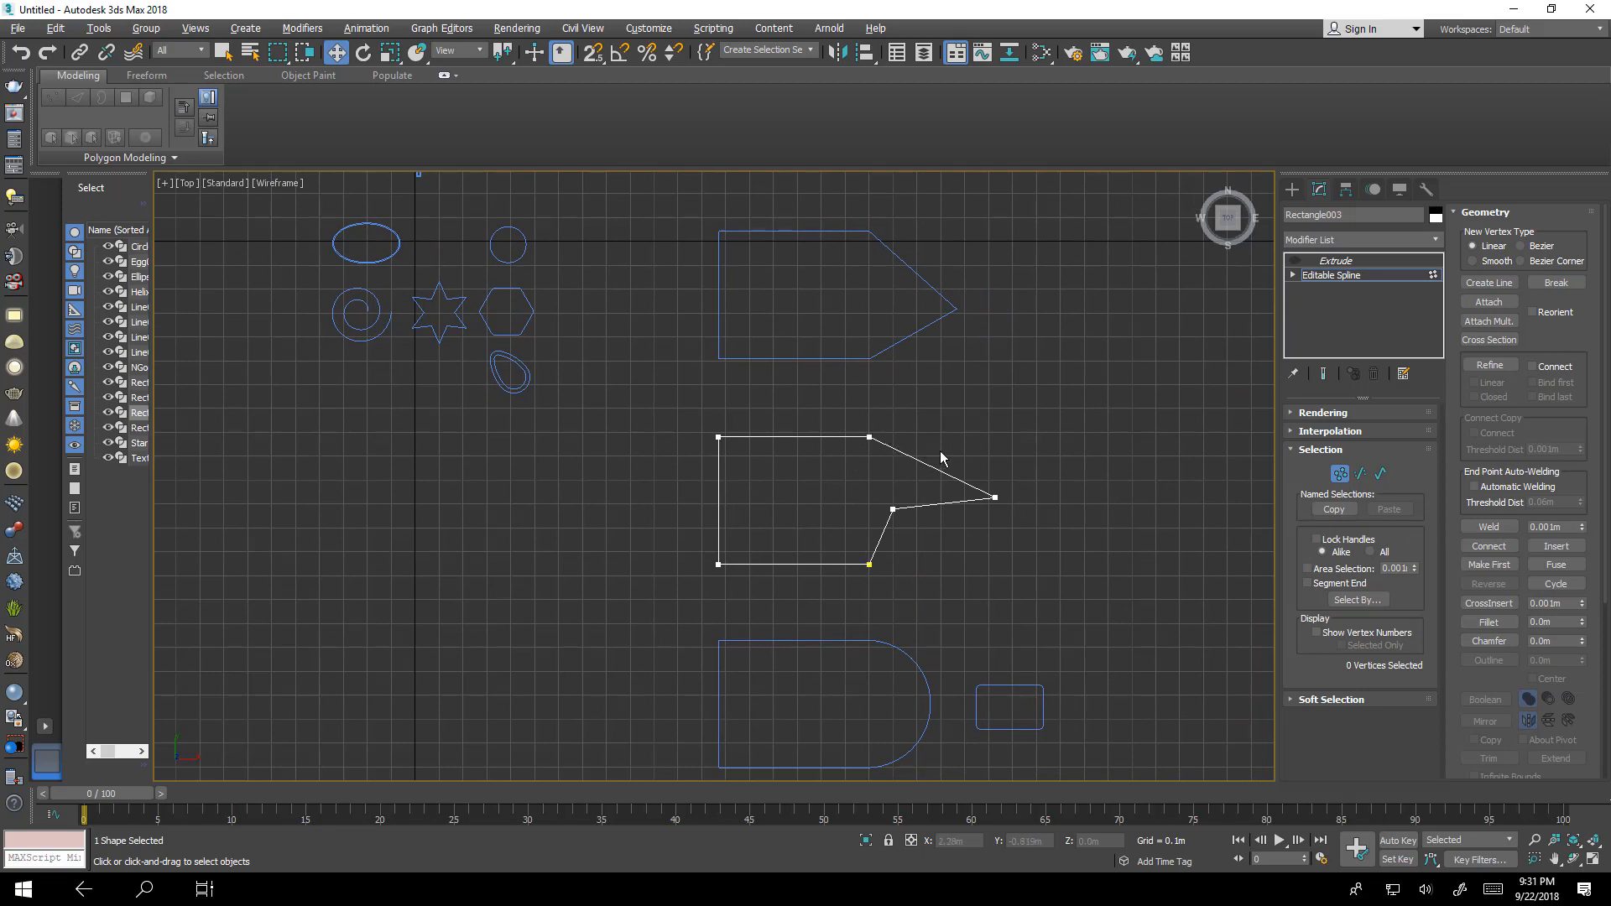
key("ctrl+z")
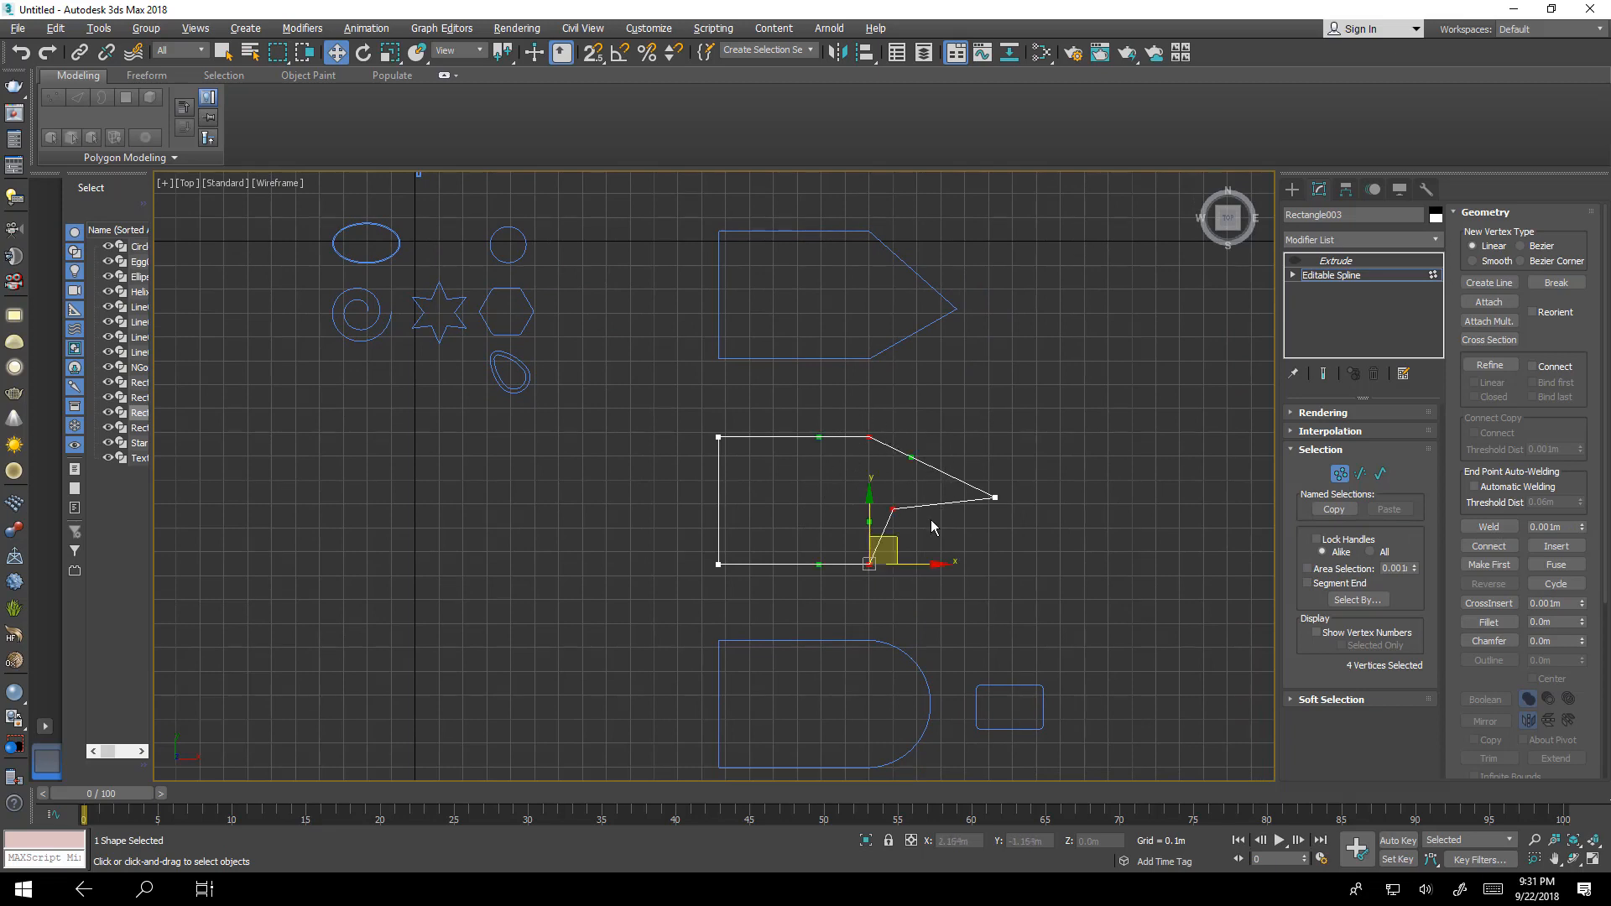
Measure the distance between the notched shape's upper and lower right-hand corners with a vertex-snapped Tape, and remove the tape.
middle_click_drag(1016, 494, 1023, 449)
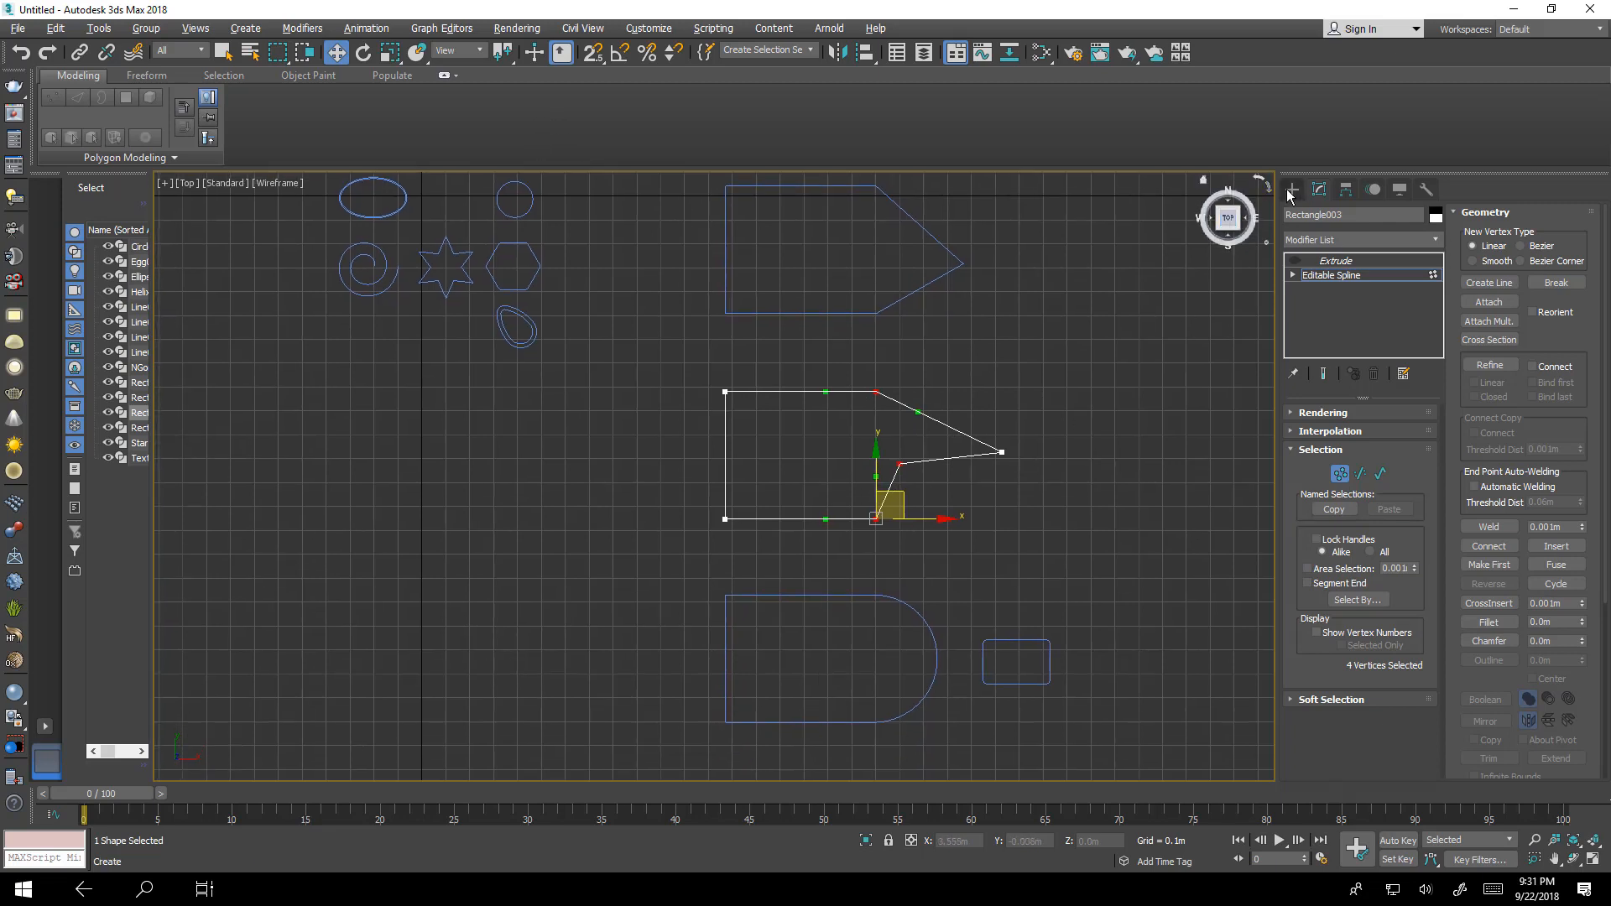
left_click(1292, 189)
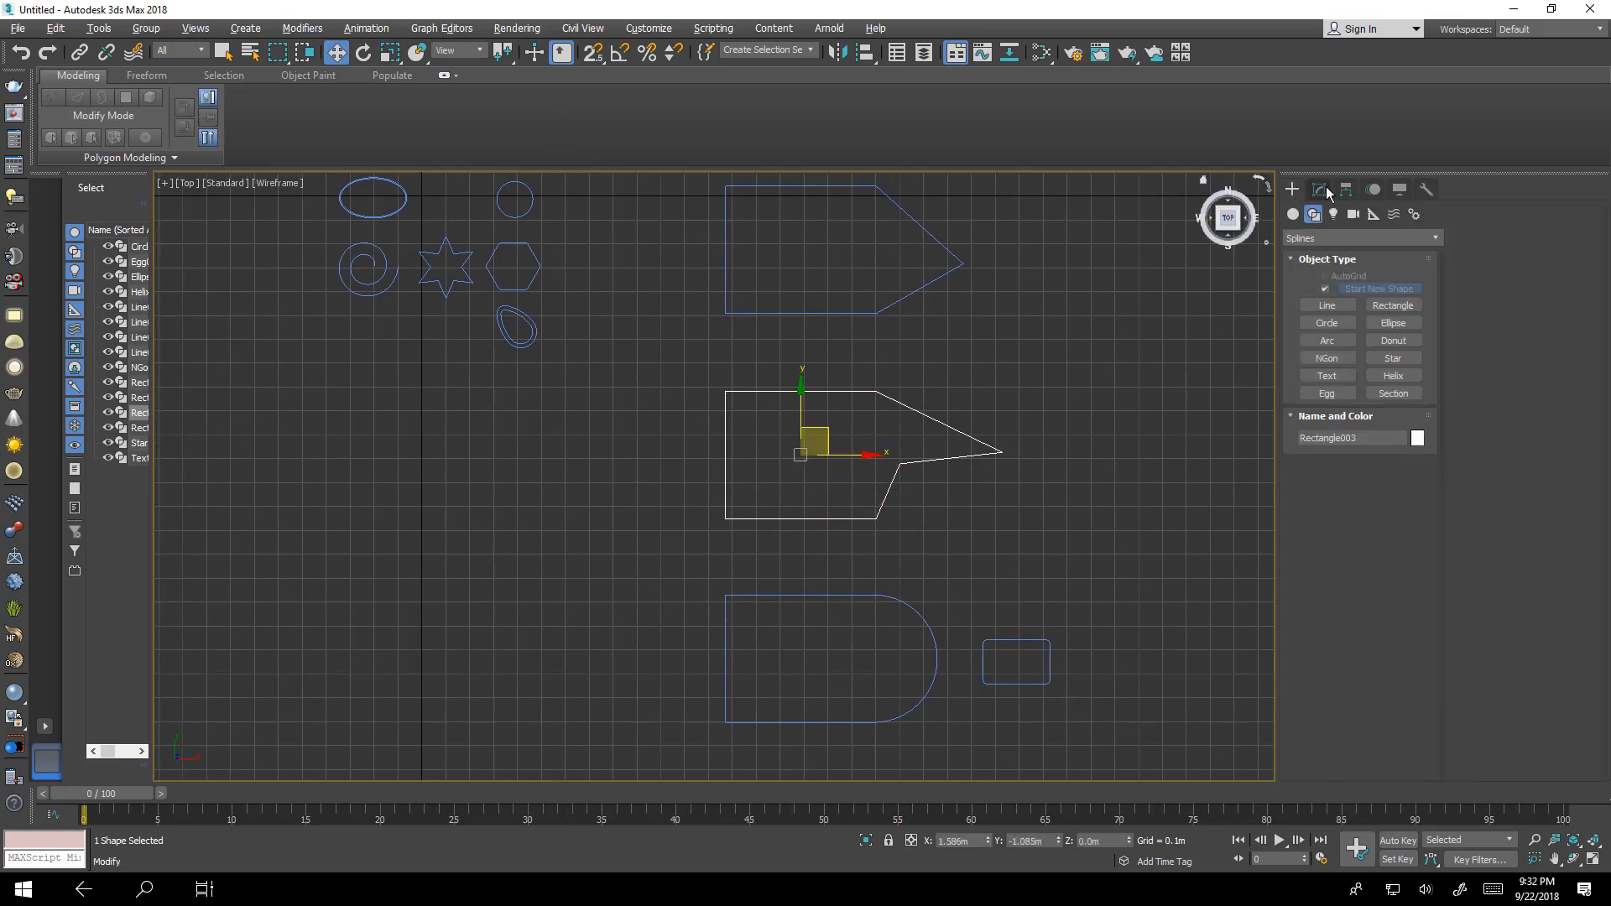
left_click(1373, 215)
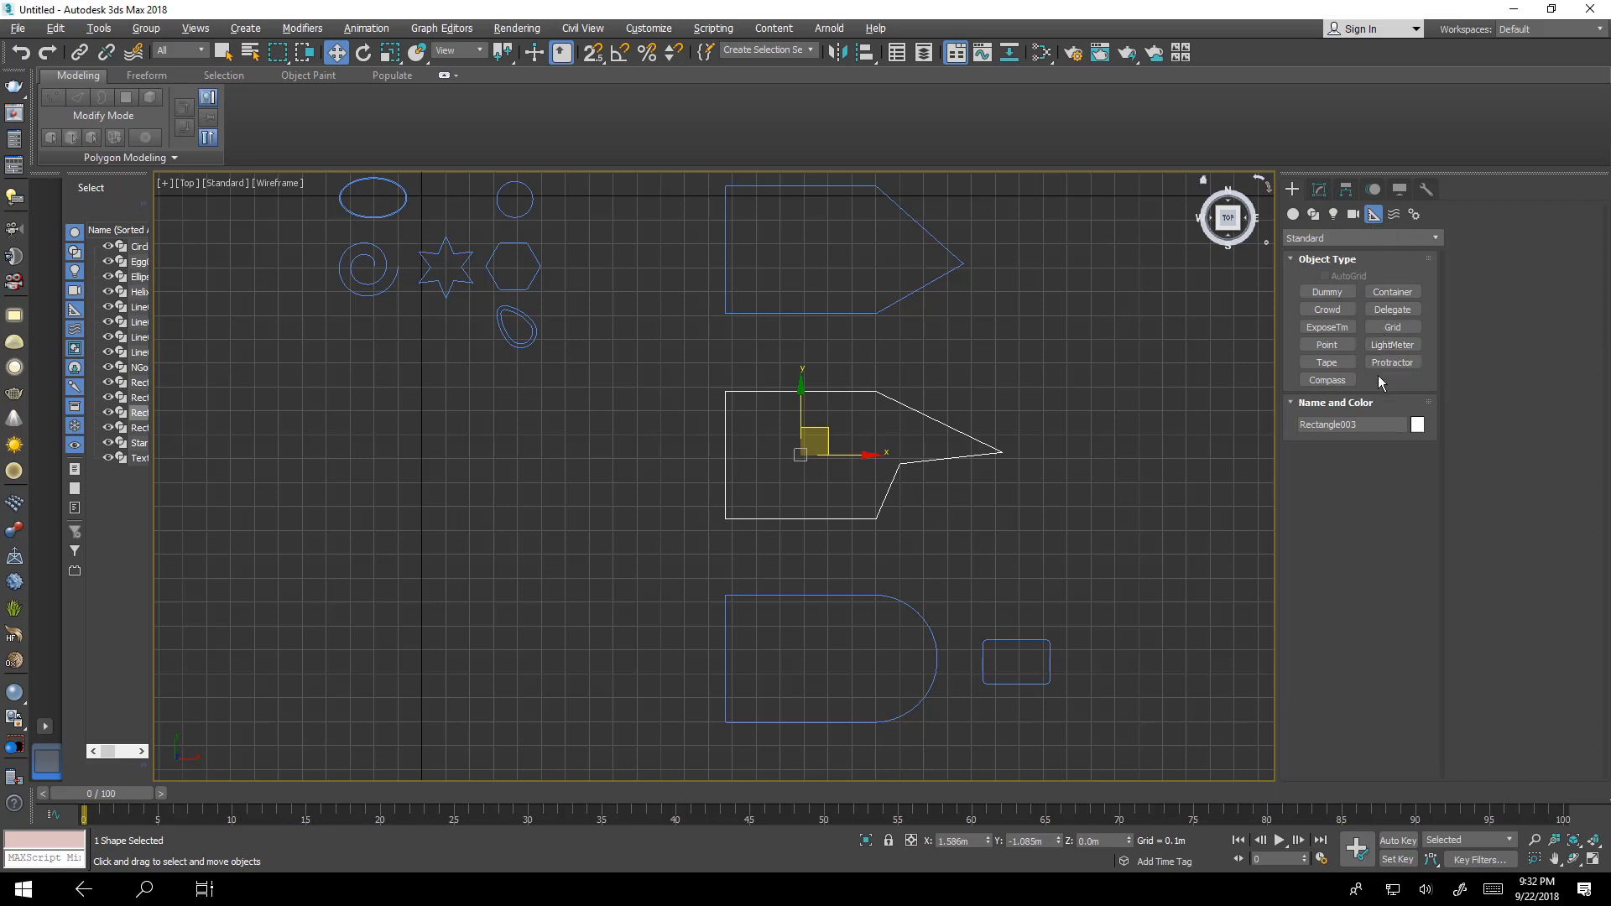
left_click(1326, 362)
key("s")
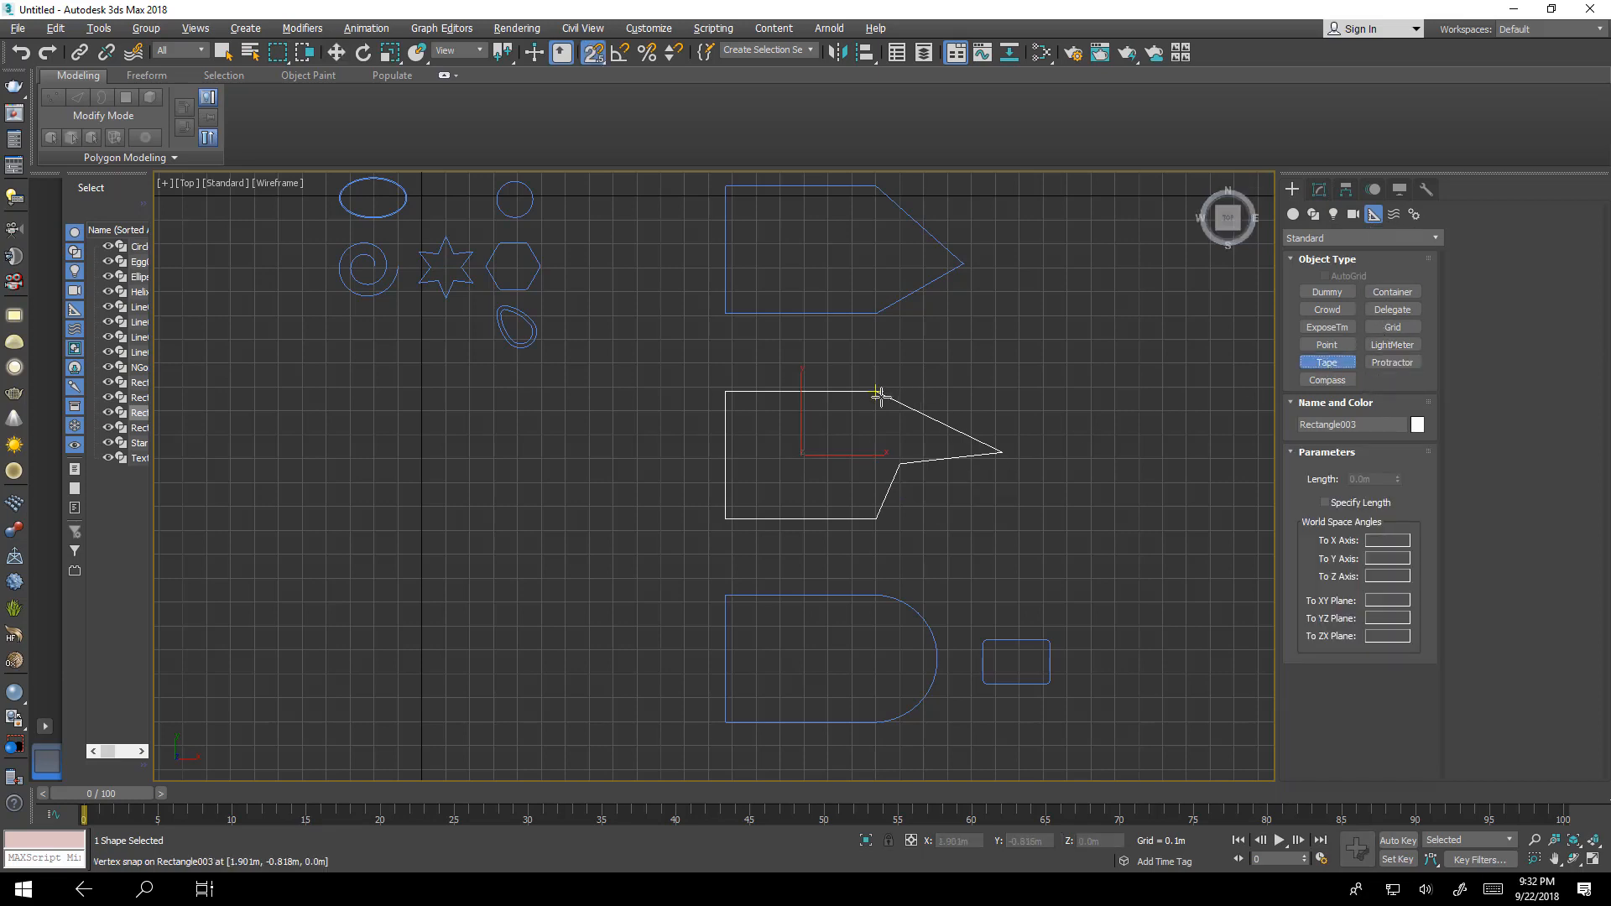
left_click_drag(877, 393, 877, 517)
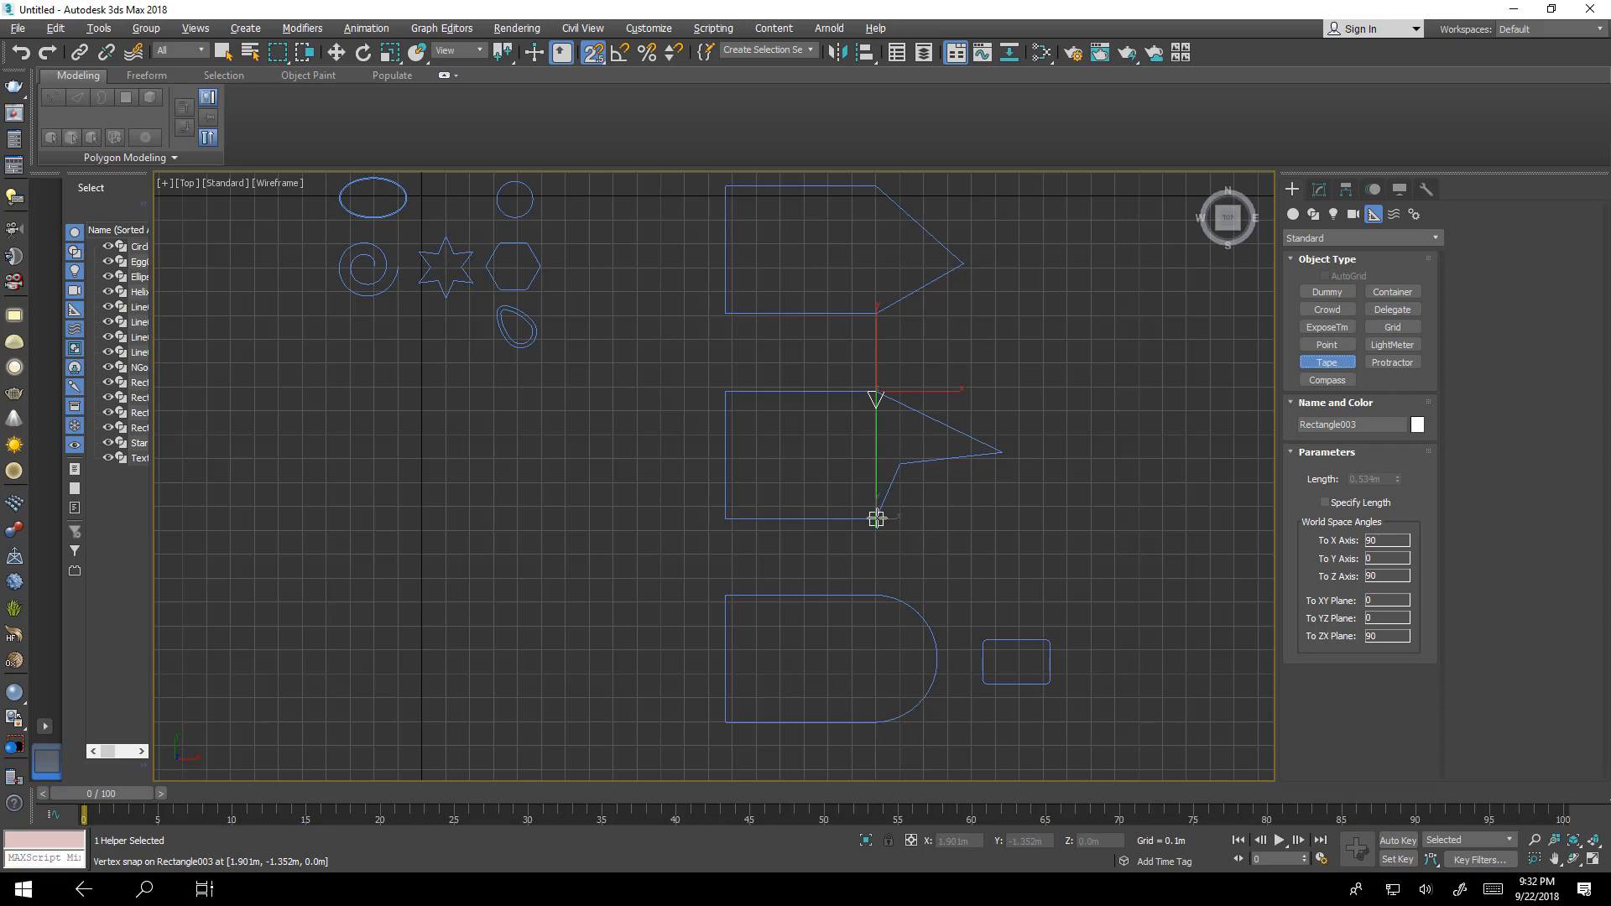
right_click(877, 519)
right_click(923, 451)
key("shift+e")
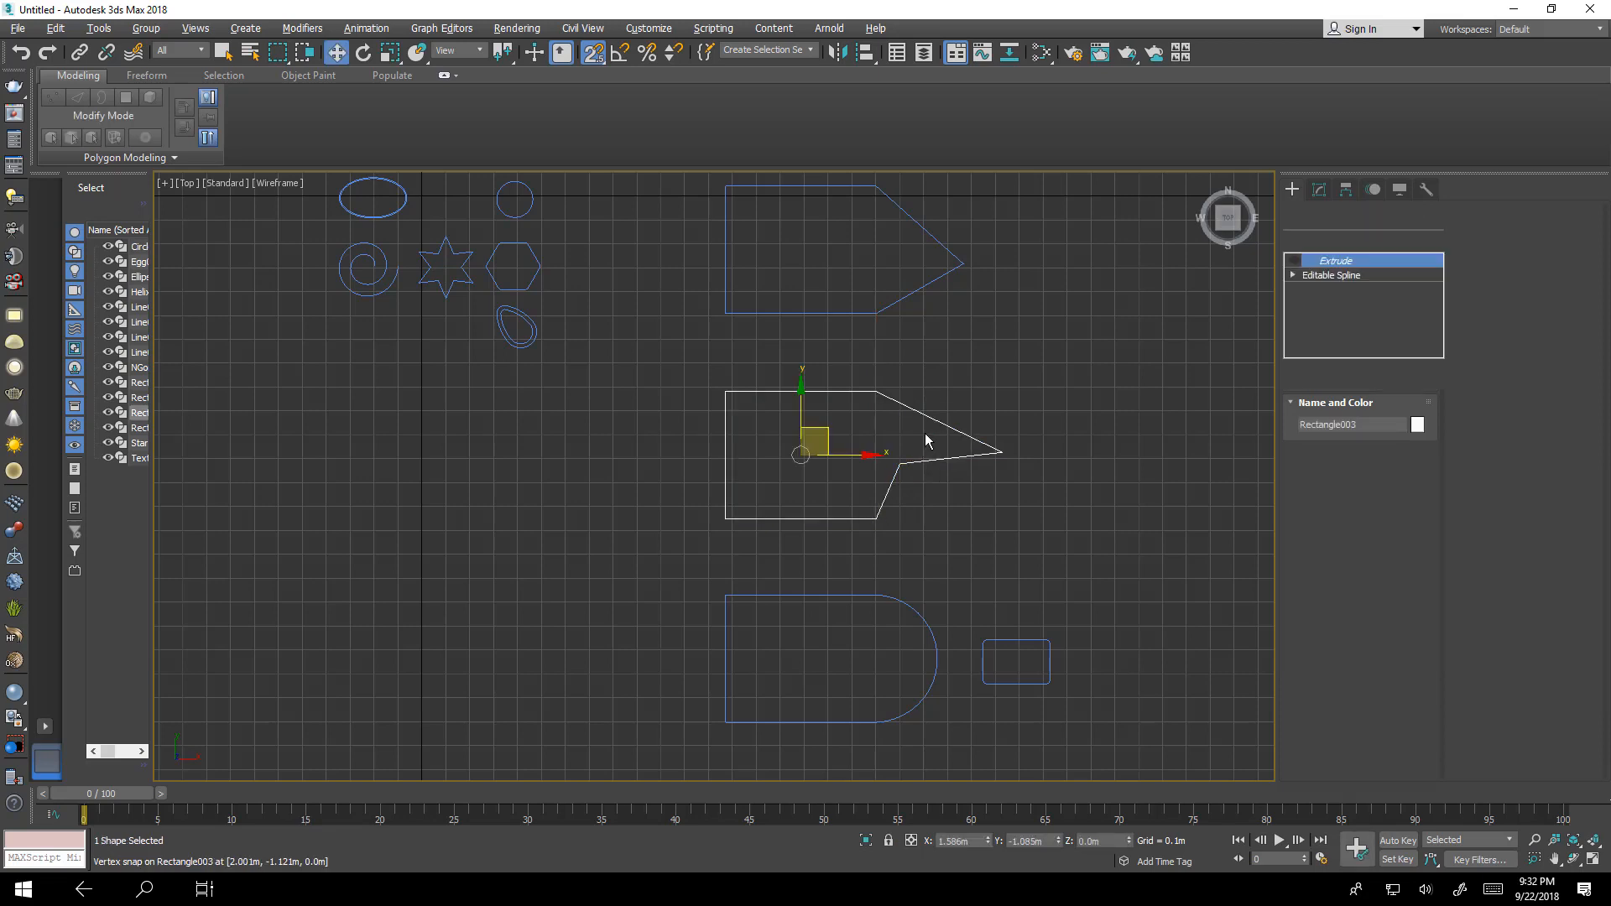
Weld the vertices around the notched shape's right-hand corners with the weld threshold set to 0.6 m, and undo the weld.
left_click(1381, 277)
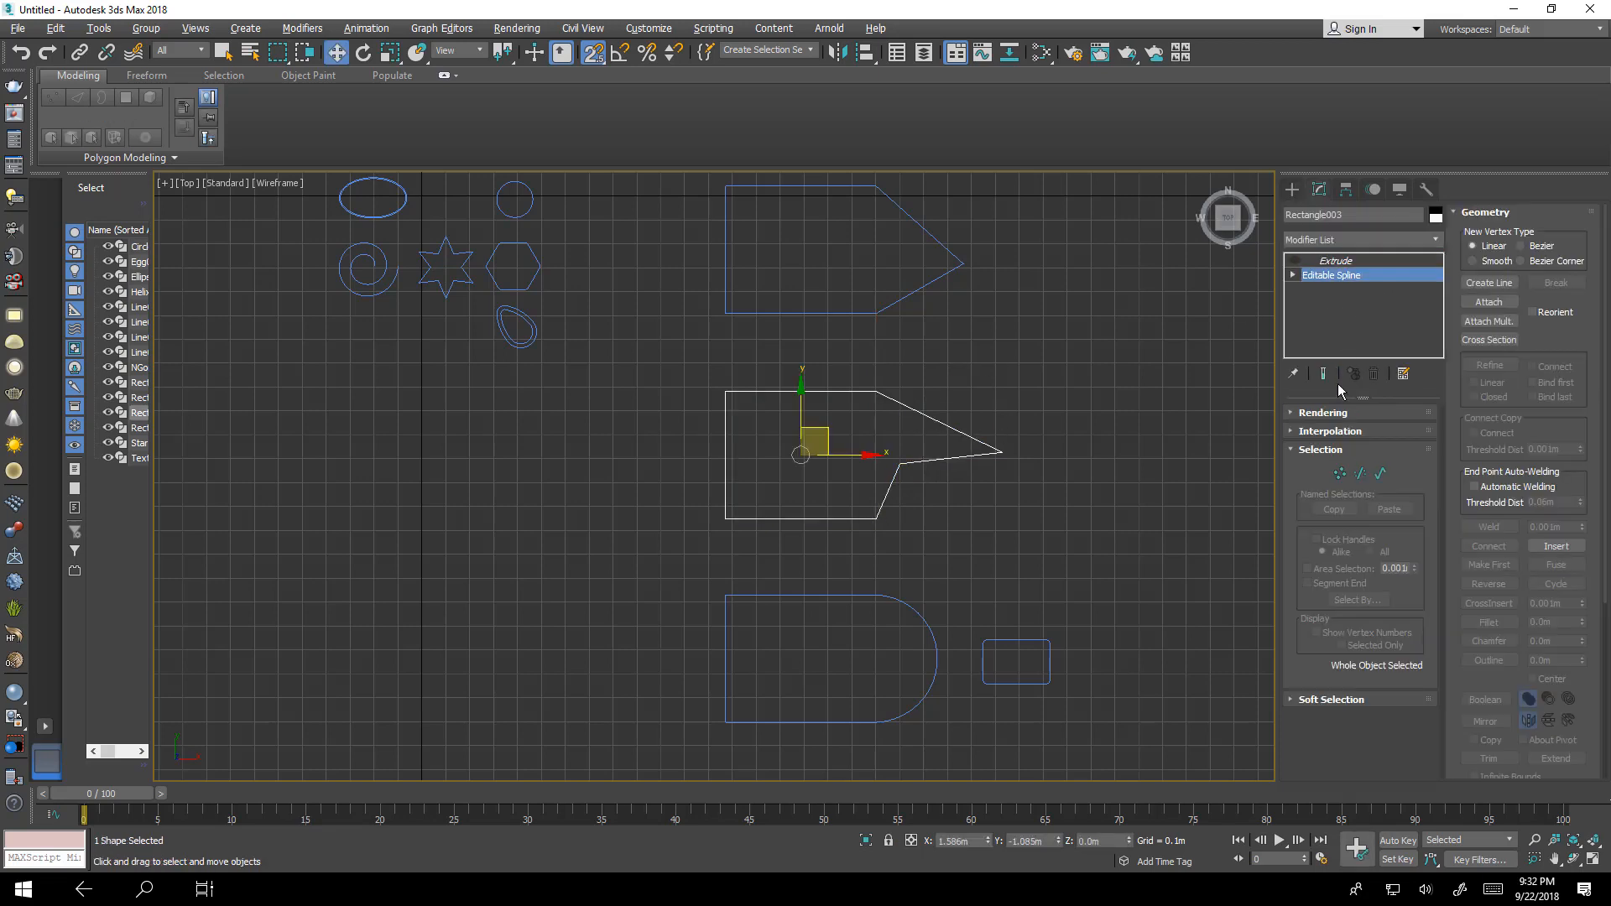
left_click(1340, 473)
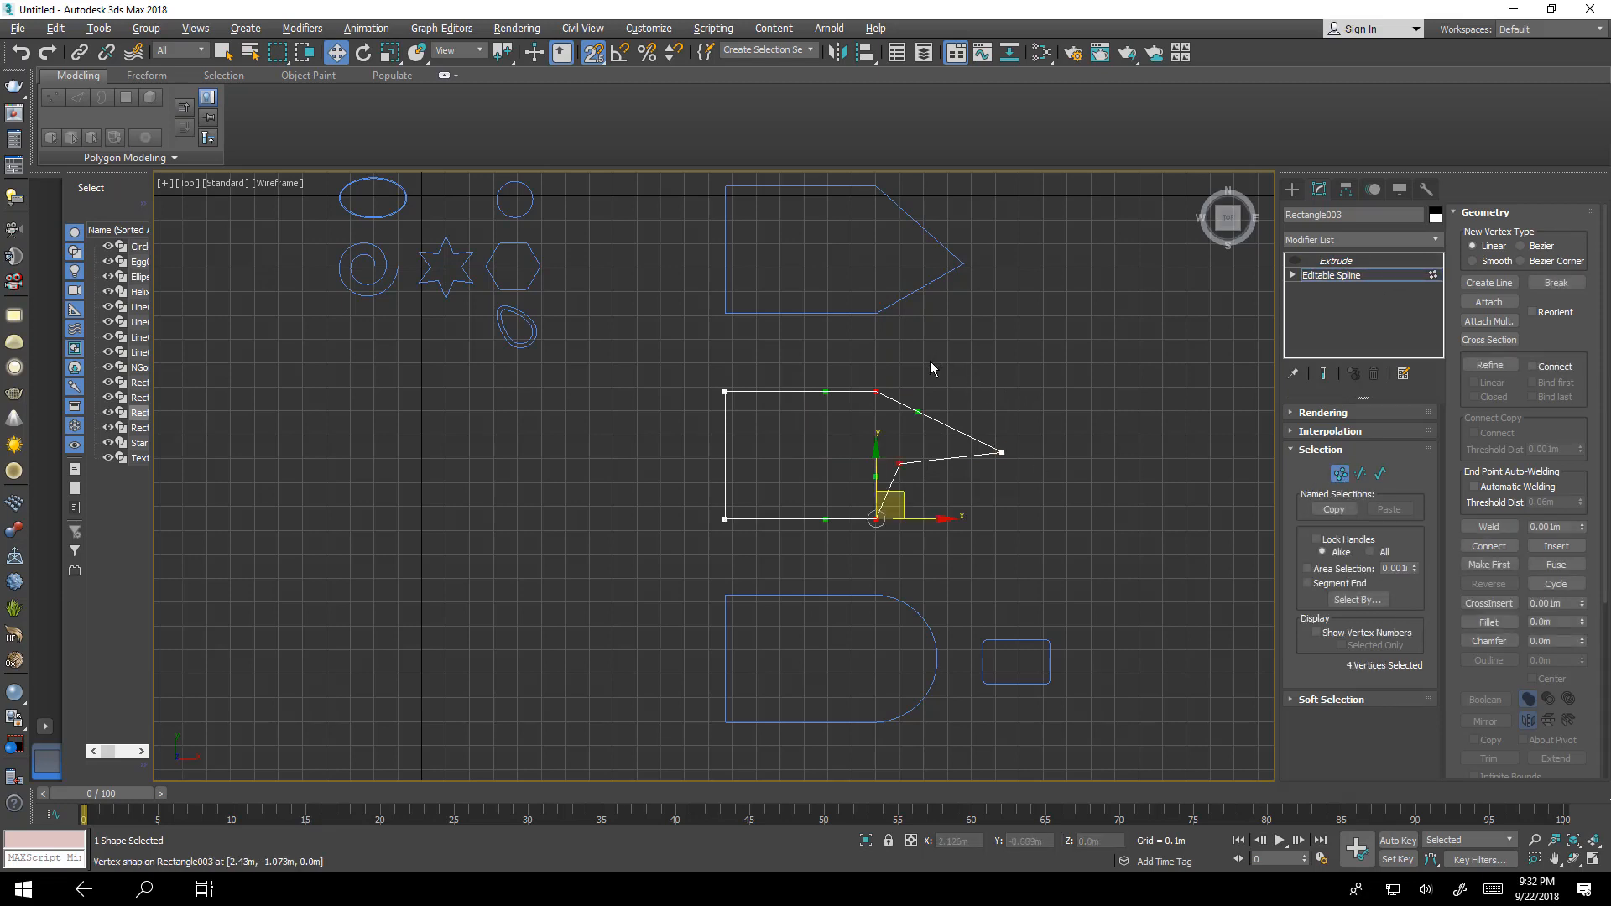
left_click_drag(913, 365, 878, 521)
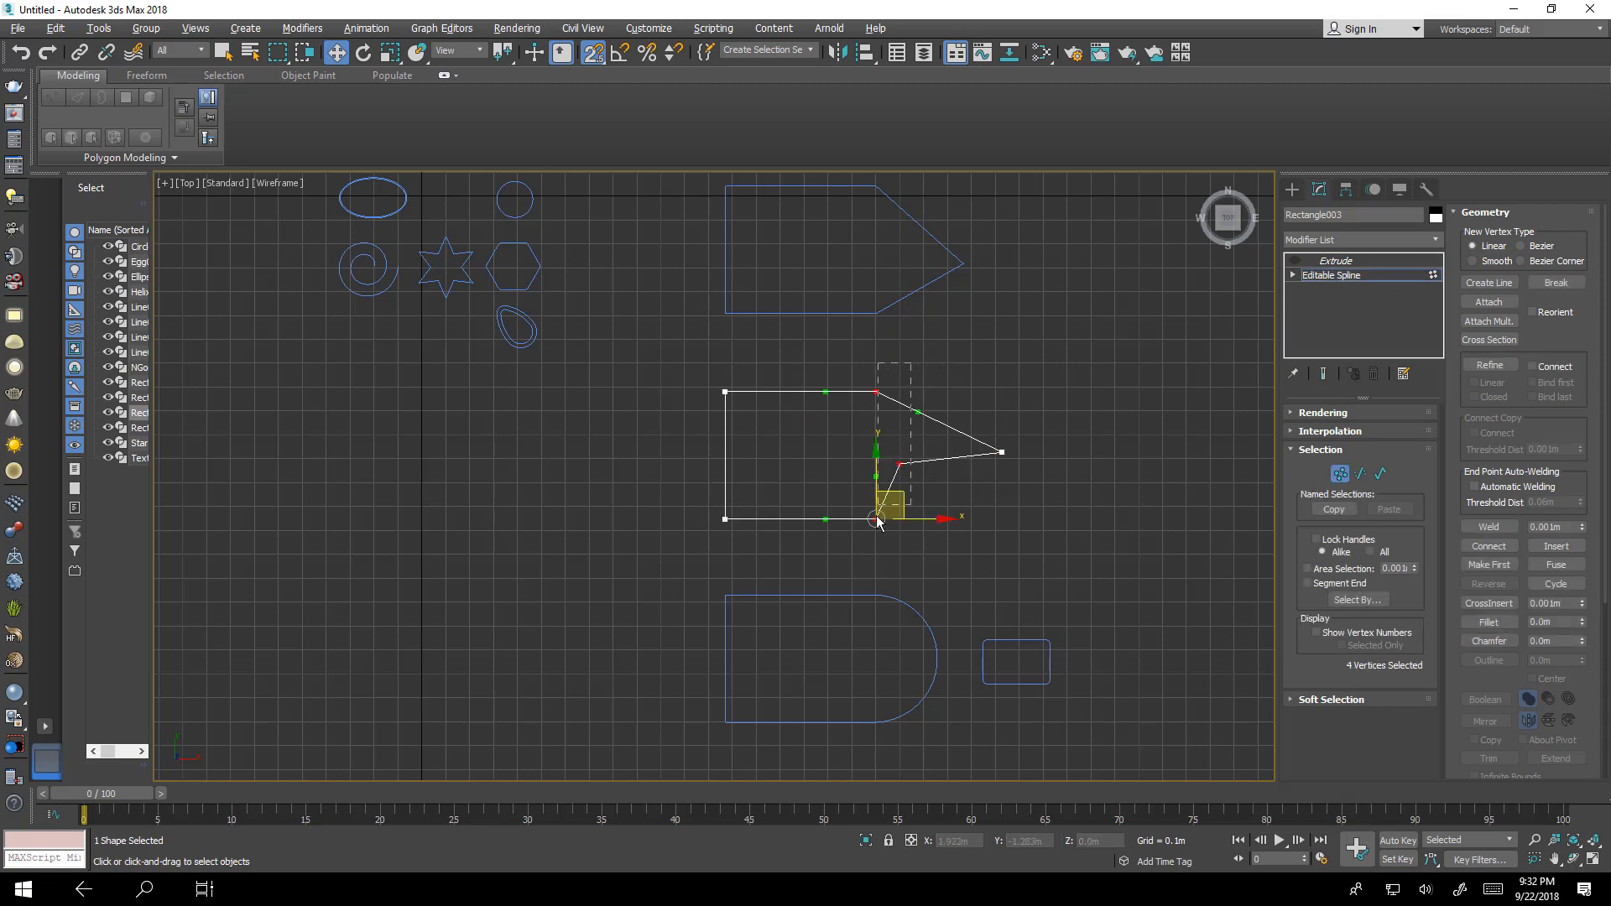
left_click(1552, 527)
left_click(1488, 529)
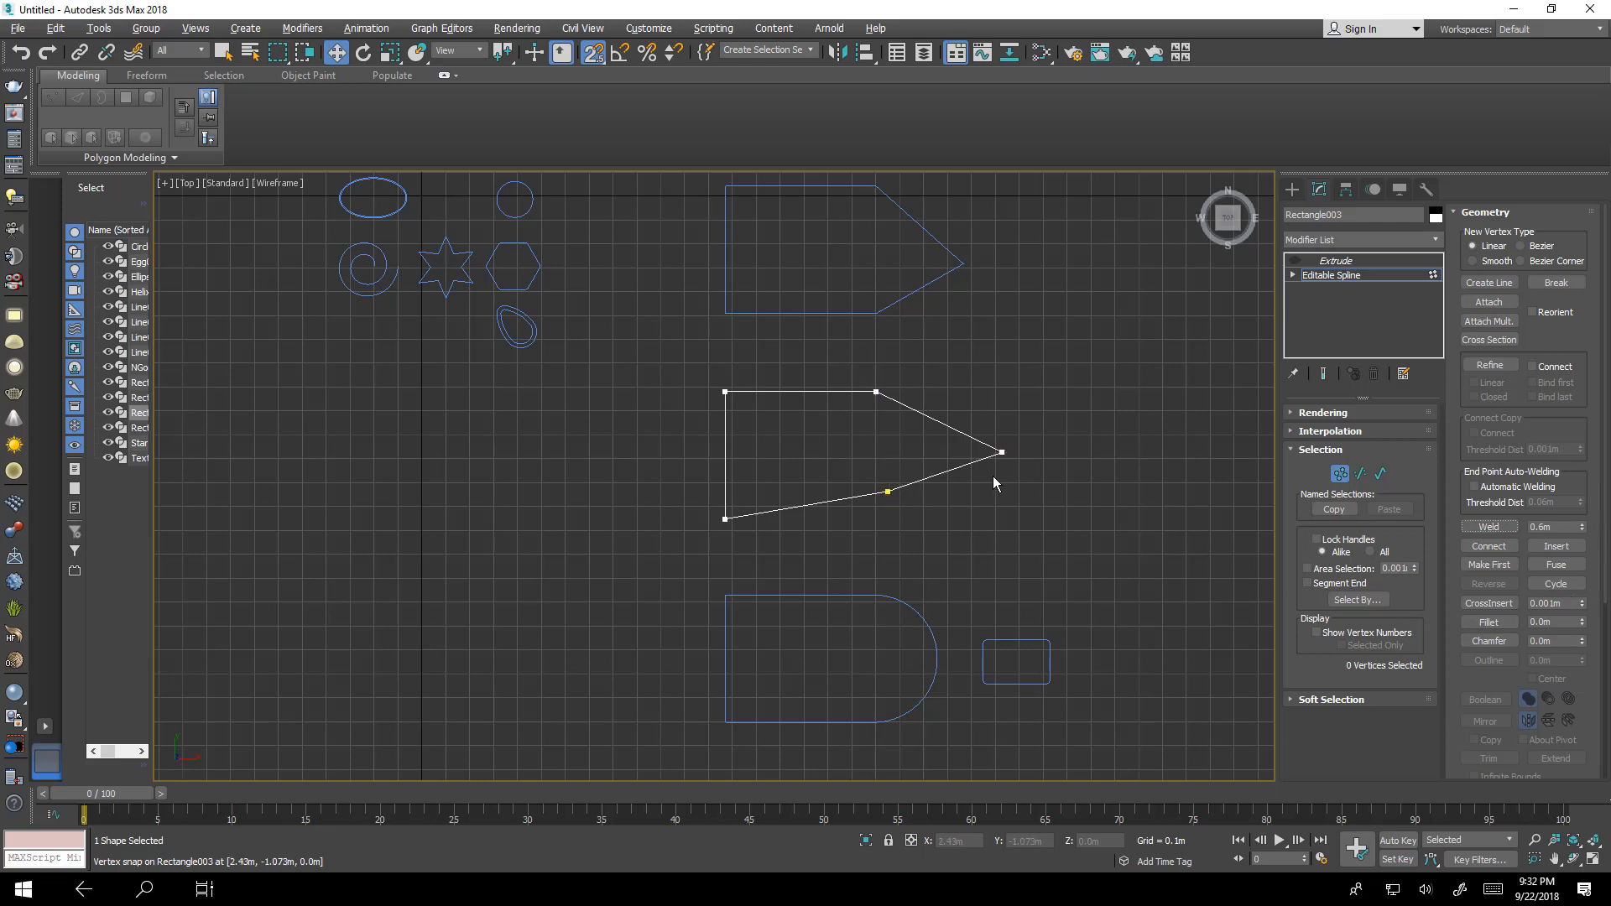
key("ctrl+z")
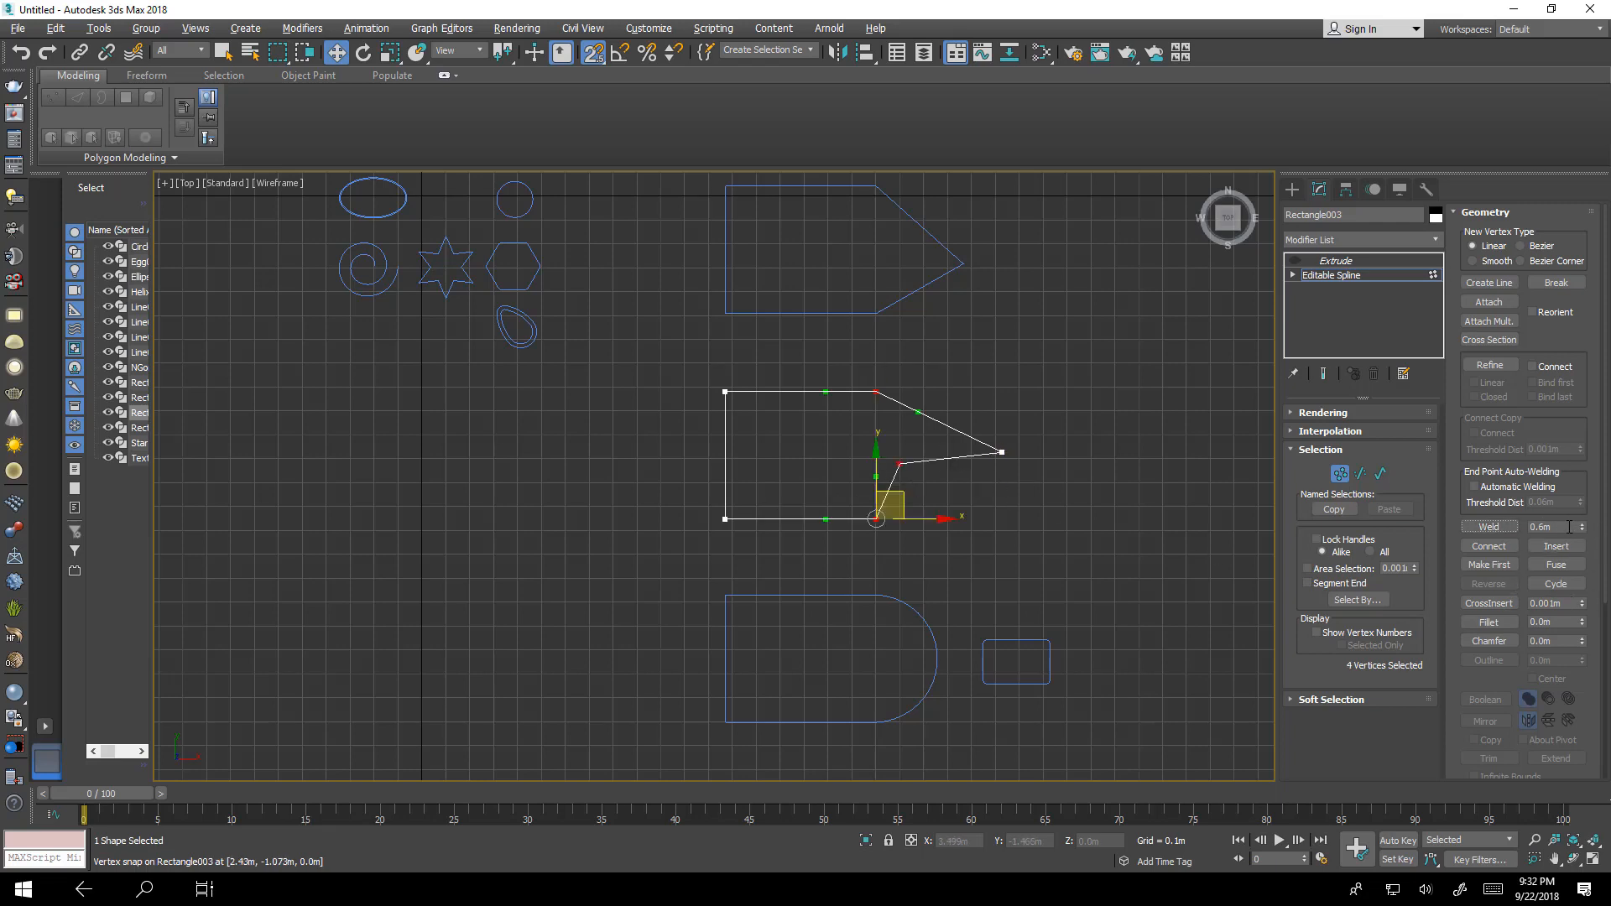
Check the vertex count at the notched shape's lower-right corner, and leave vertex editing.
left_click(960, 540)
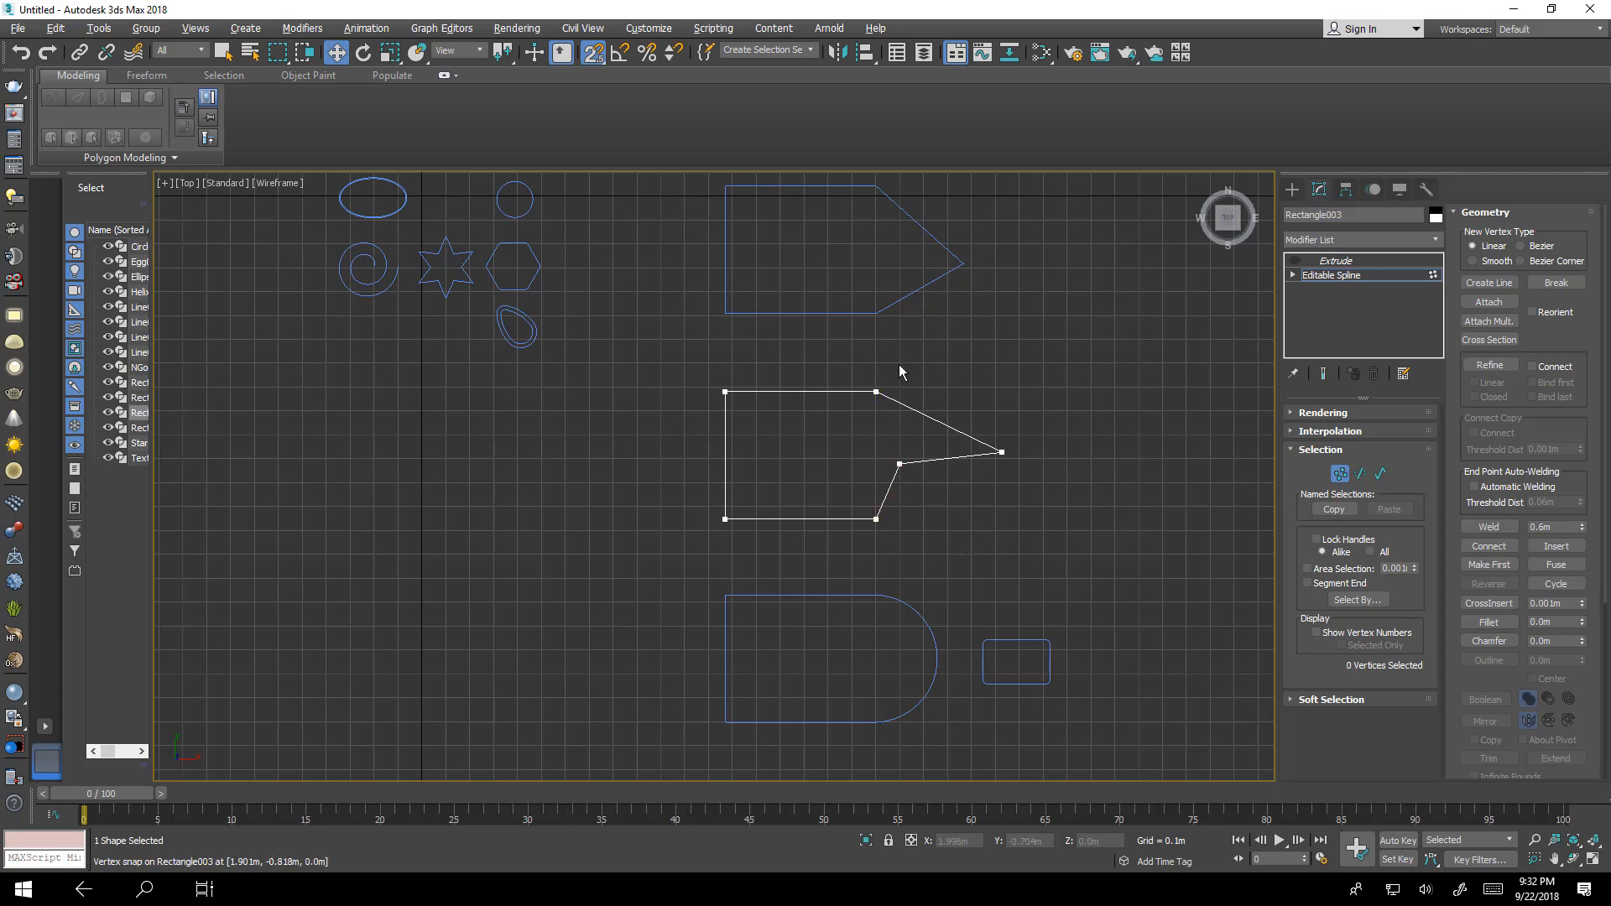
left_click_drag(851, 395, 849, 397)
left_click_drag(917, 504, 784, 557)
middle_click_drag(1026, 565, 1075, 405)
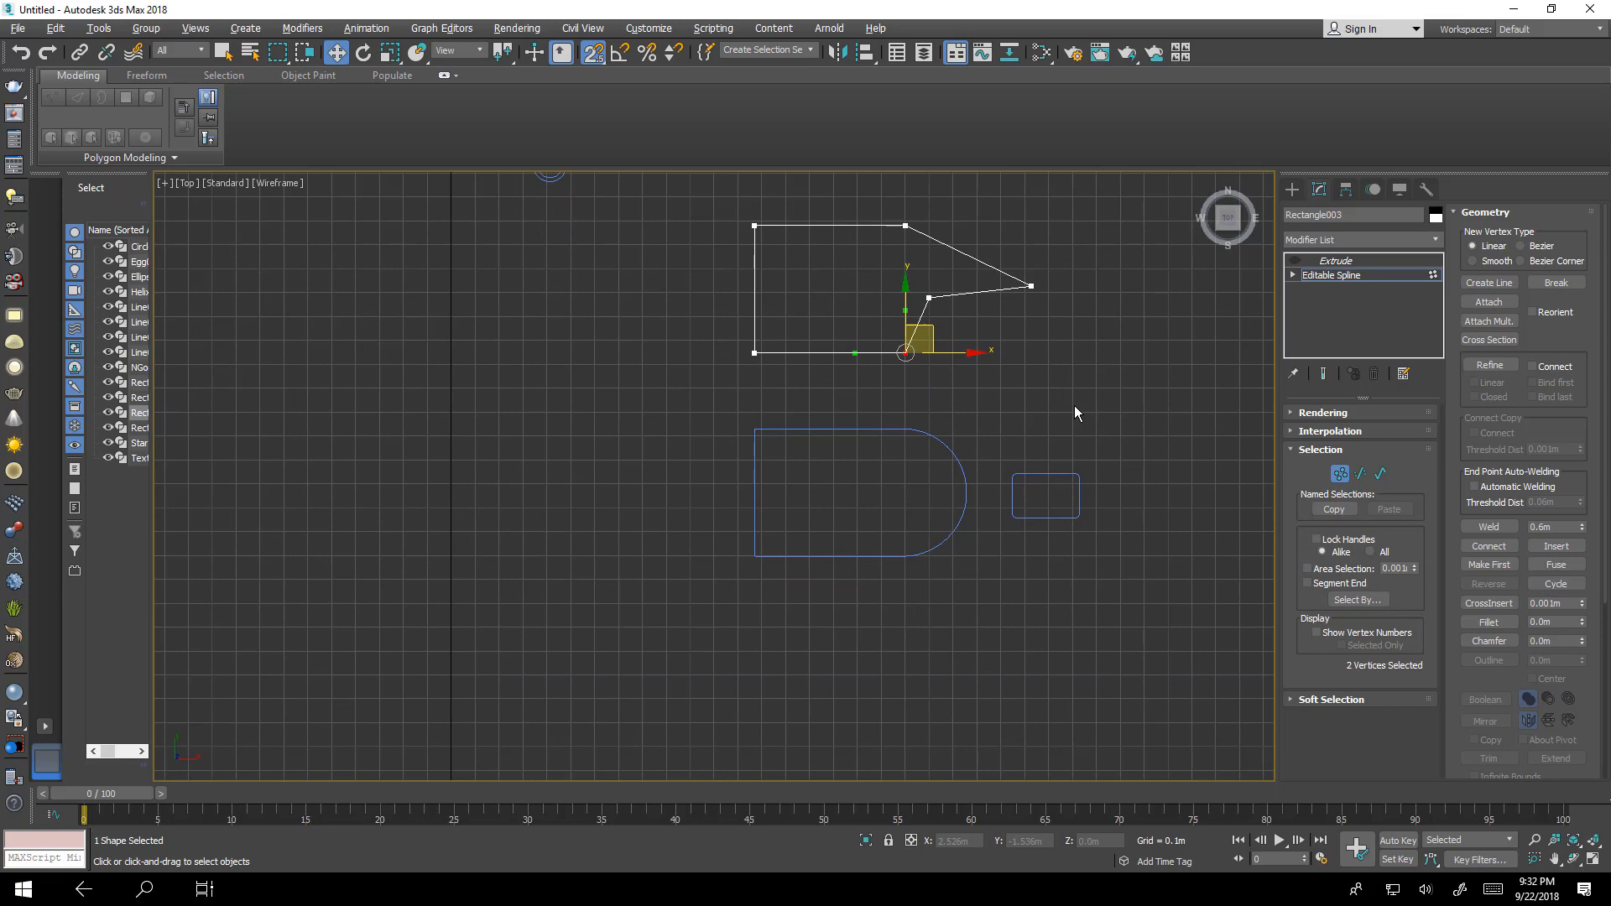
left_click(1340, 474)
Check how many vertices lie where the round-ended shape's straight edges meet its arc.
left_click(965, 492)
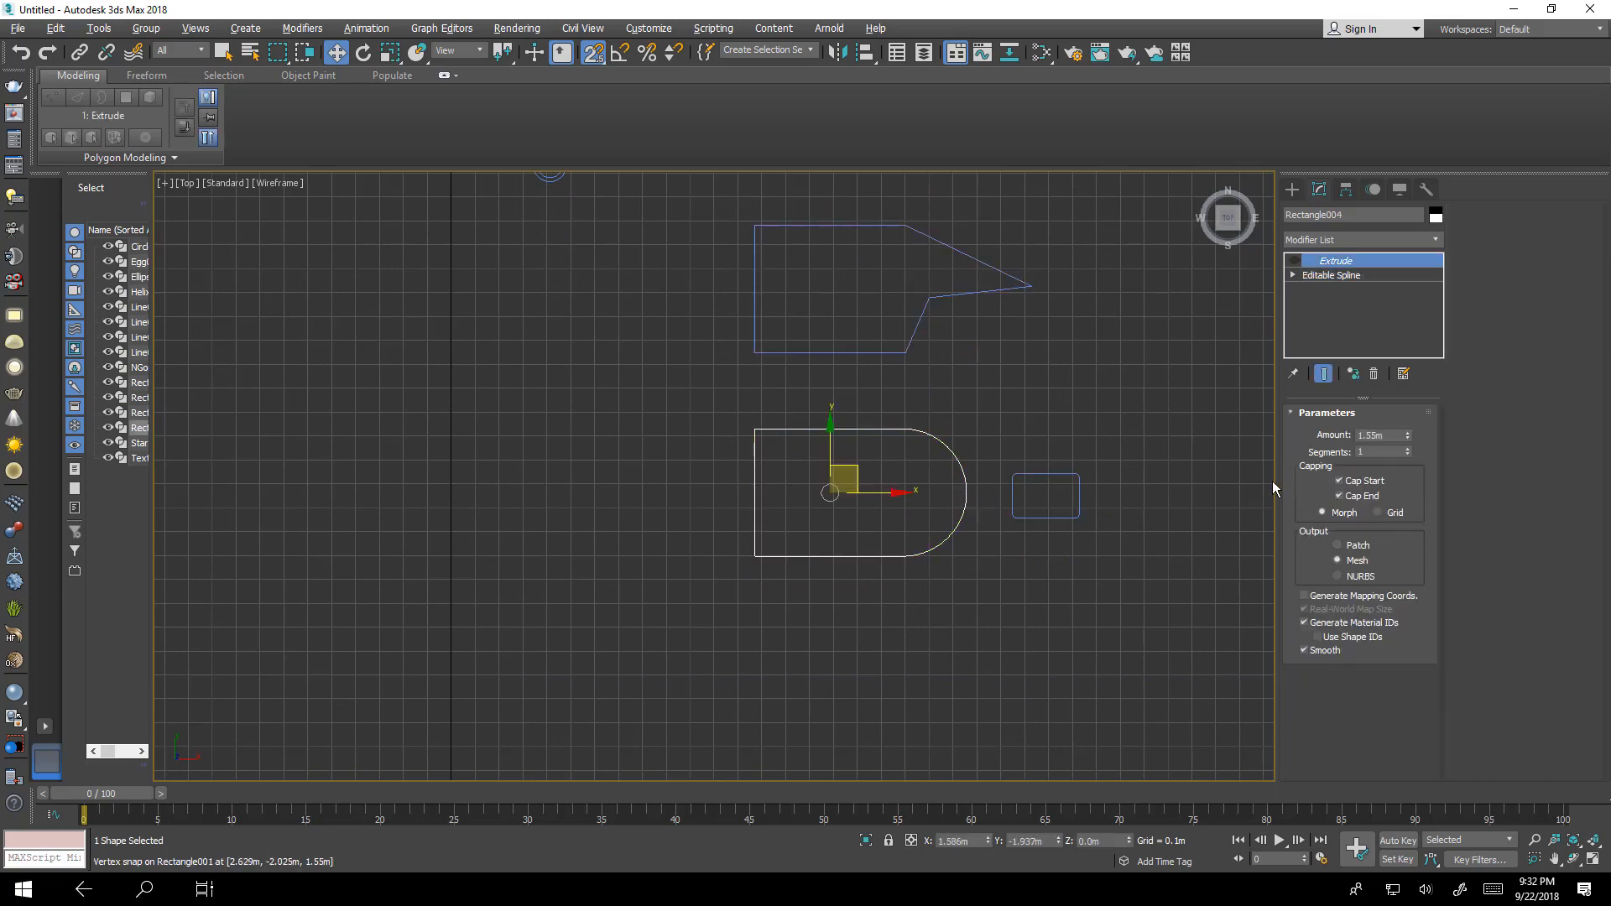
left_click(1327, 277)
left_click(1340, 475)
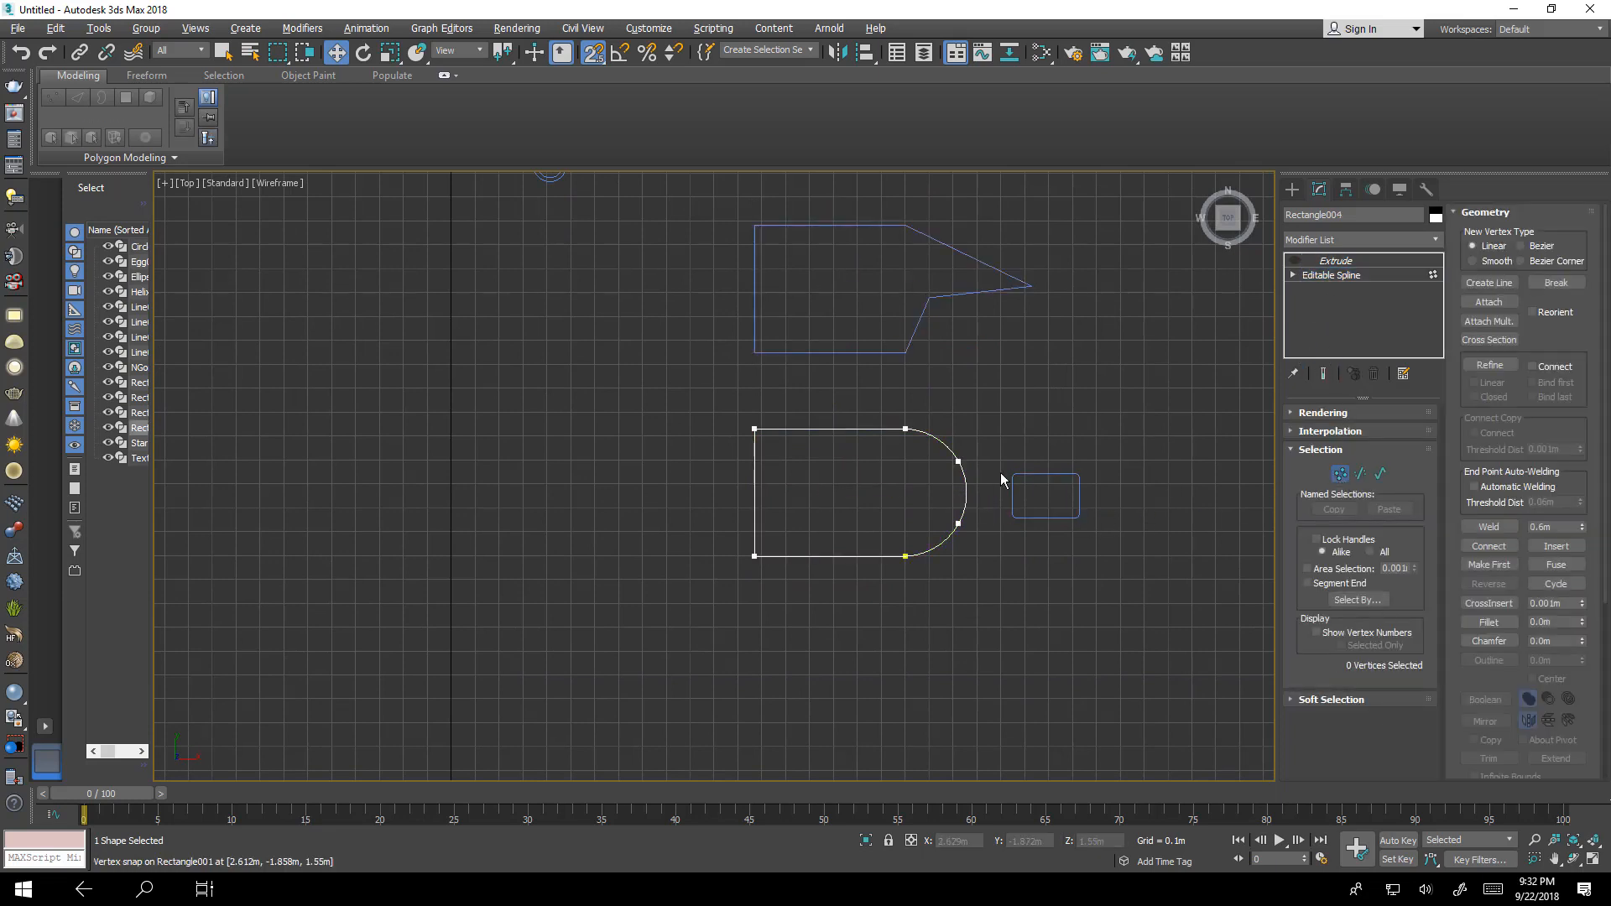
left_click_drag(938, 404, 868, 588)
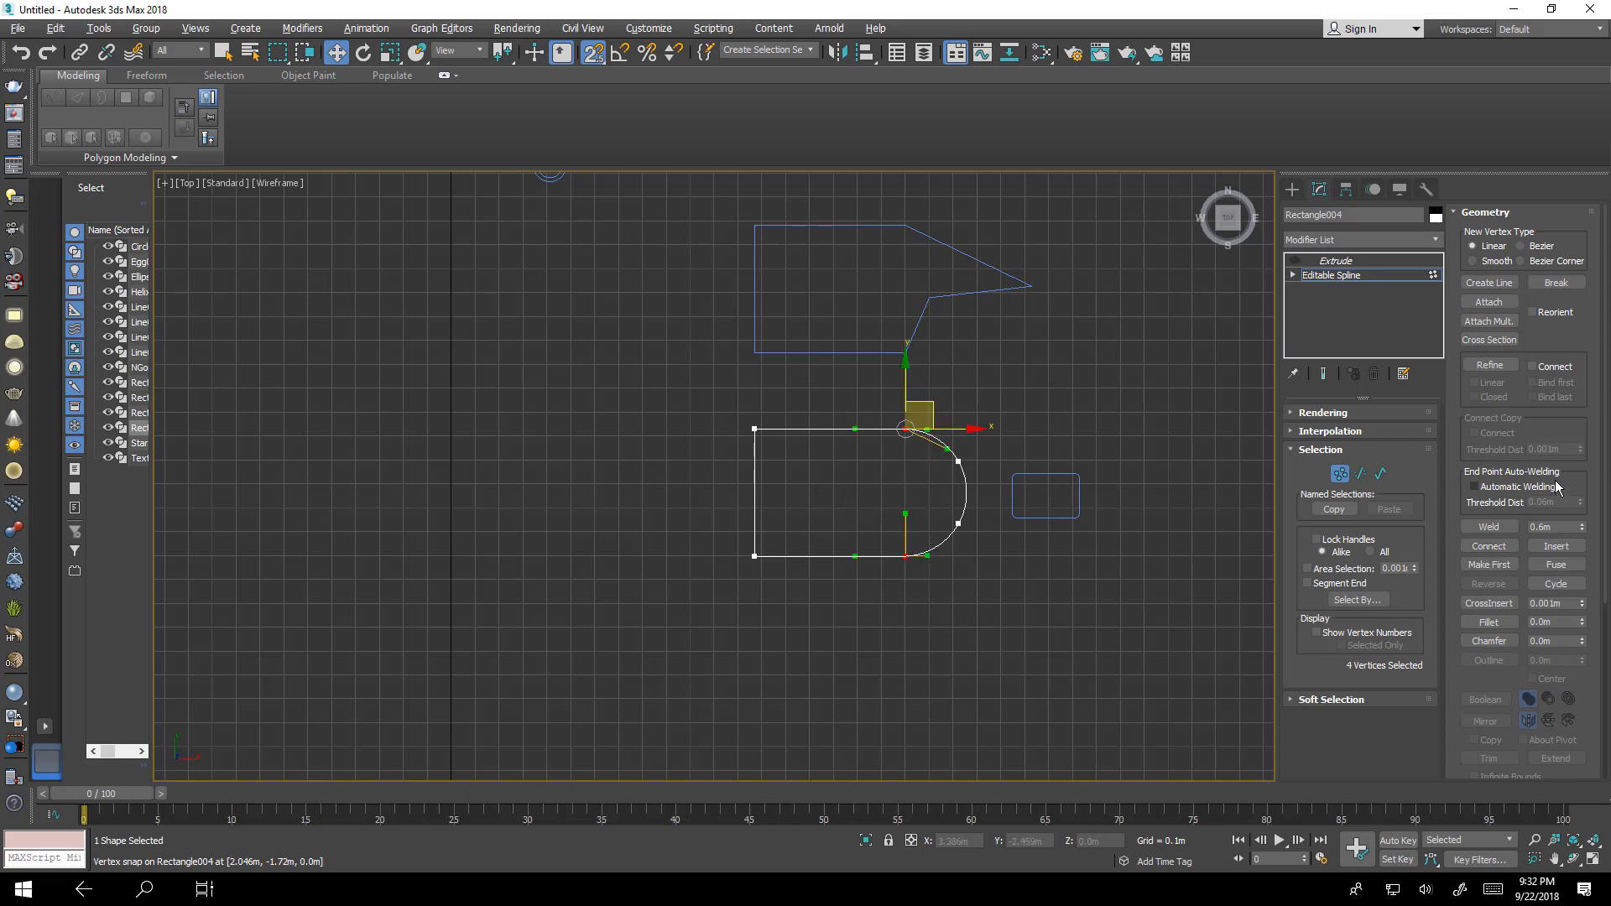
left_click(882, 449)
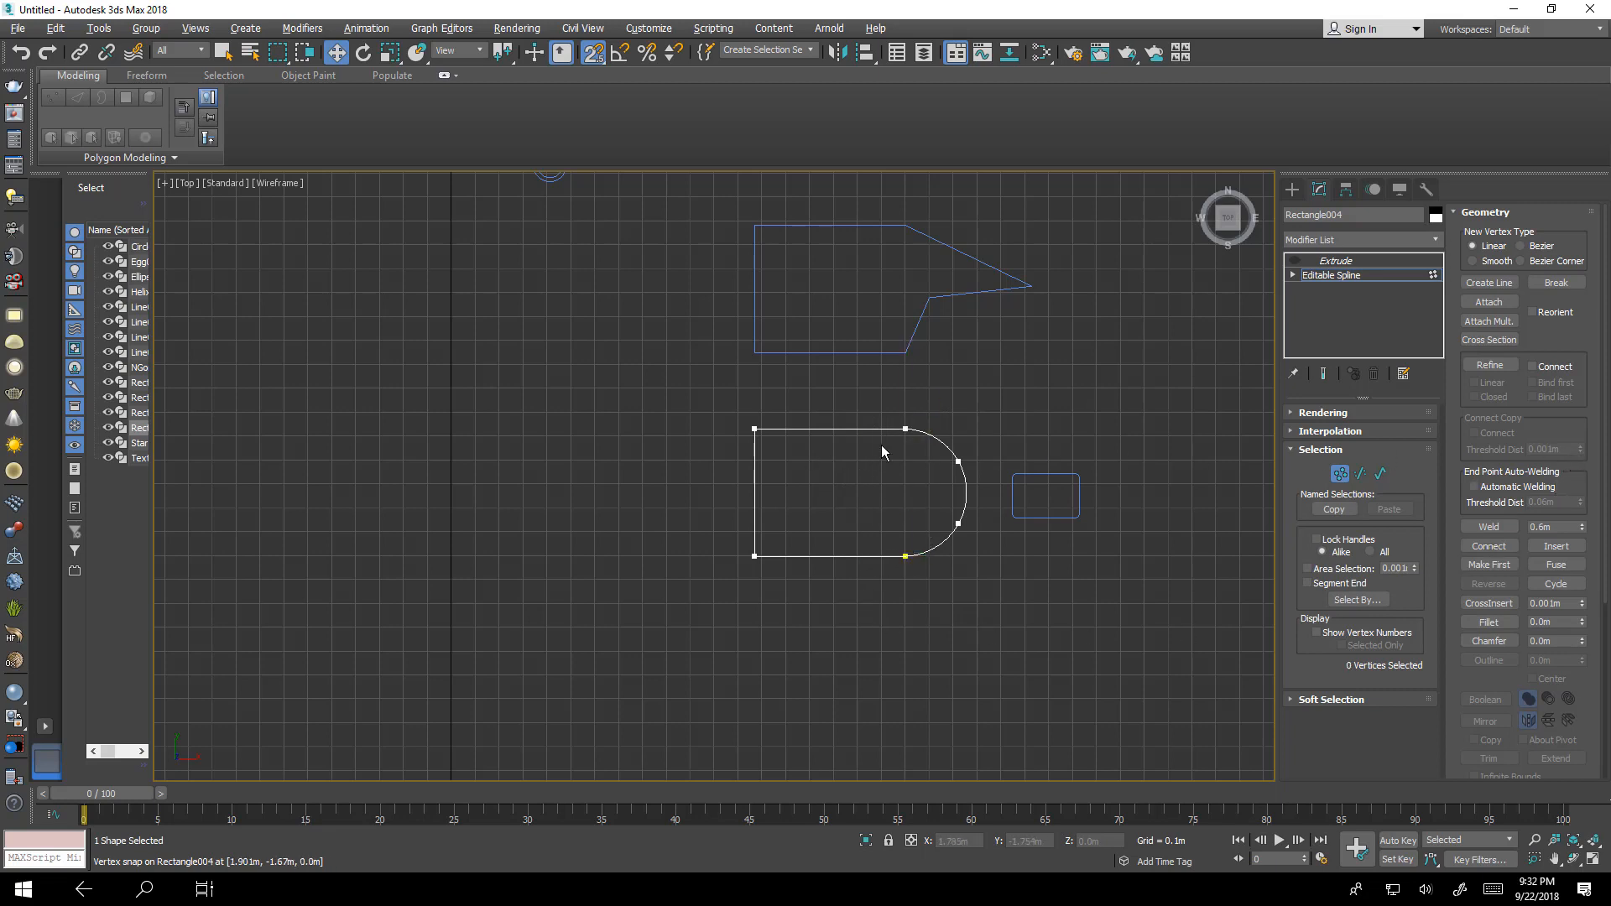
Move the arc's upper end vertex on the round-ended shape up about 0.07 m with snapping off.
left_click(904, 429)
left_click_drag(907, 392, 907, 420)
scroll(911, 370, "up", 5)
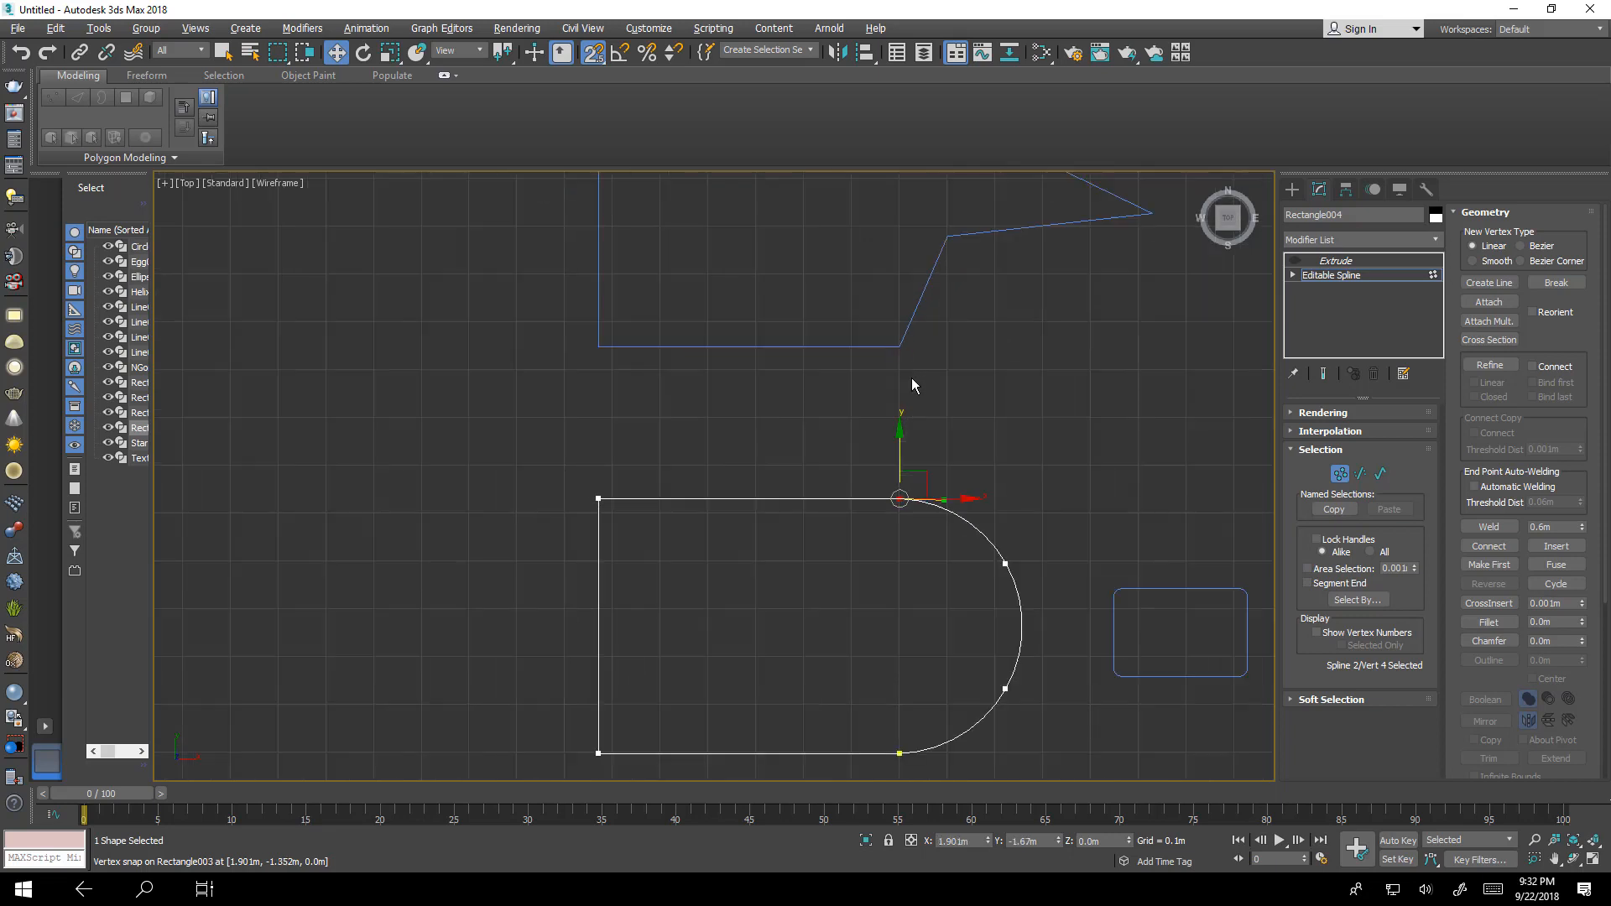
scroll(907, 493, "down", 2)
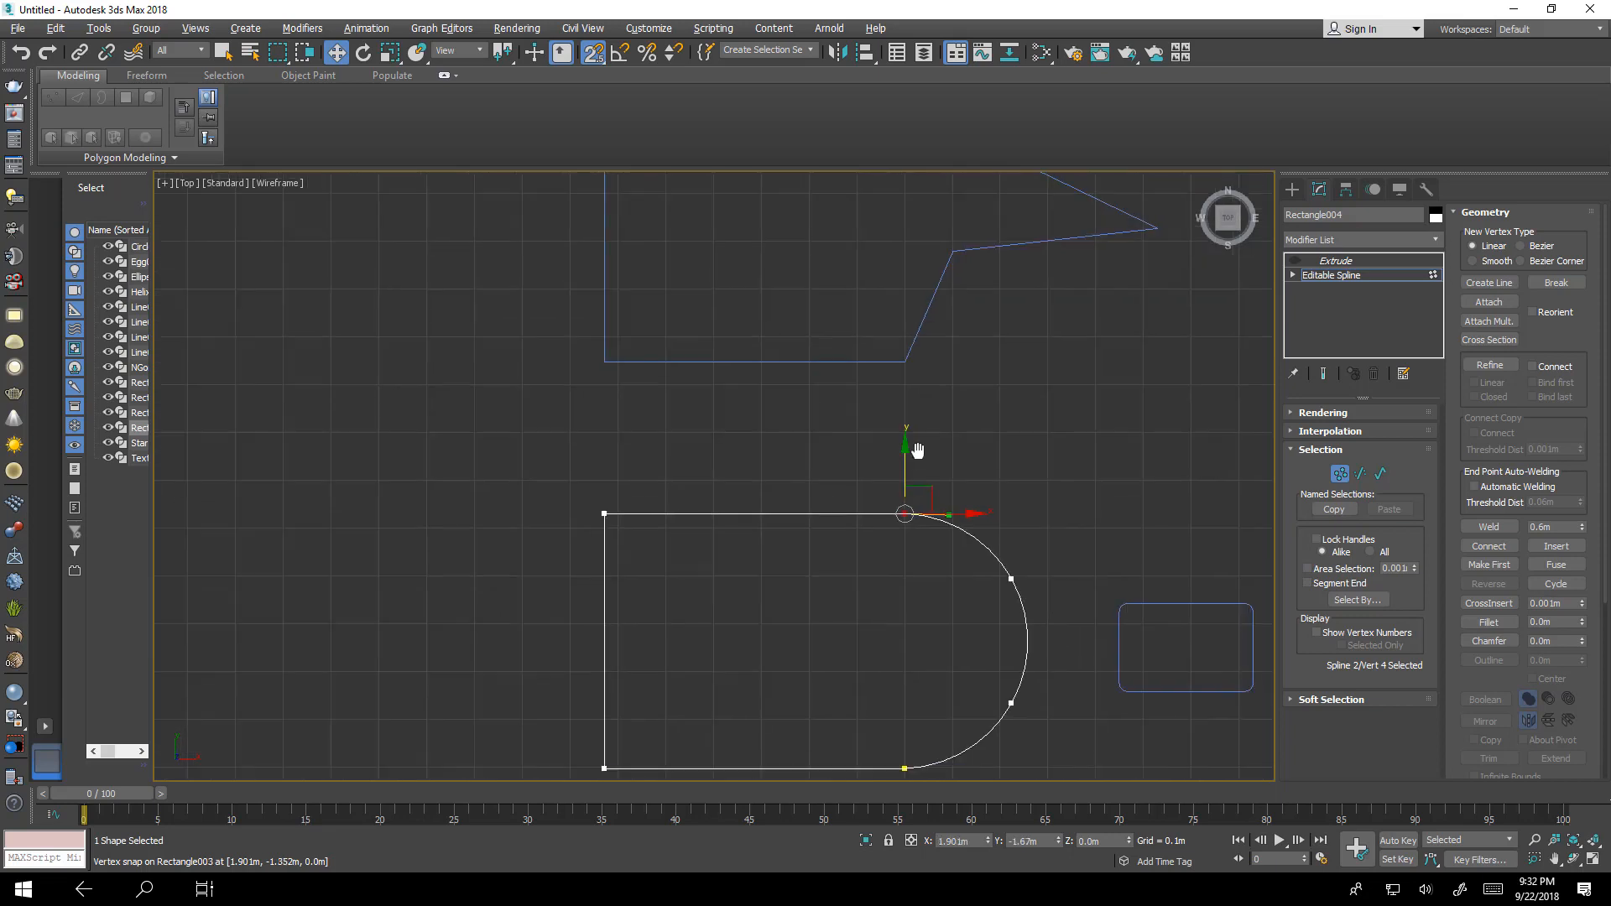
left_click_drag(915, 437, 913, 404)
scroll(935, 506, "up", 2)
scroll(934, 505, "up", 2)
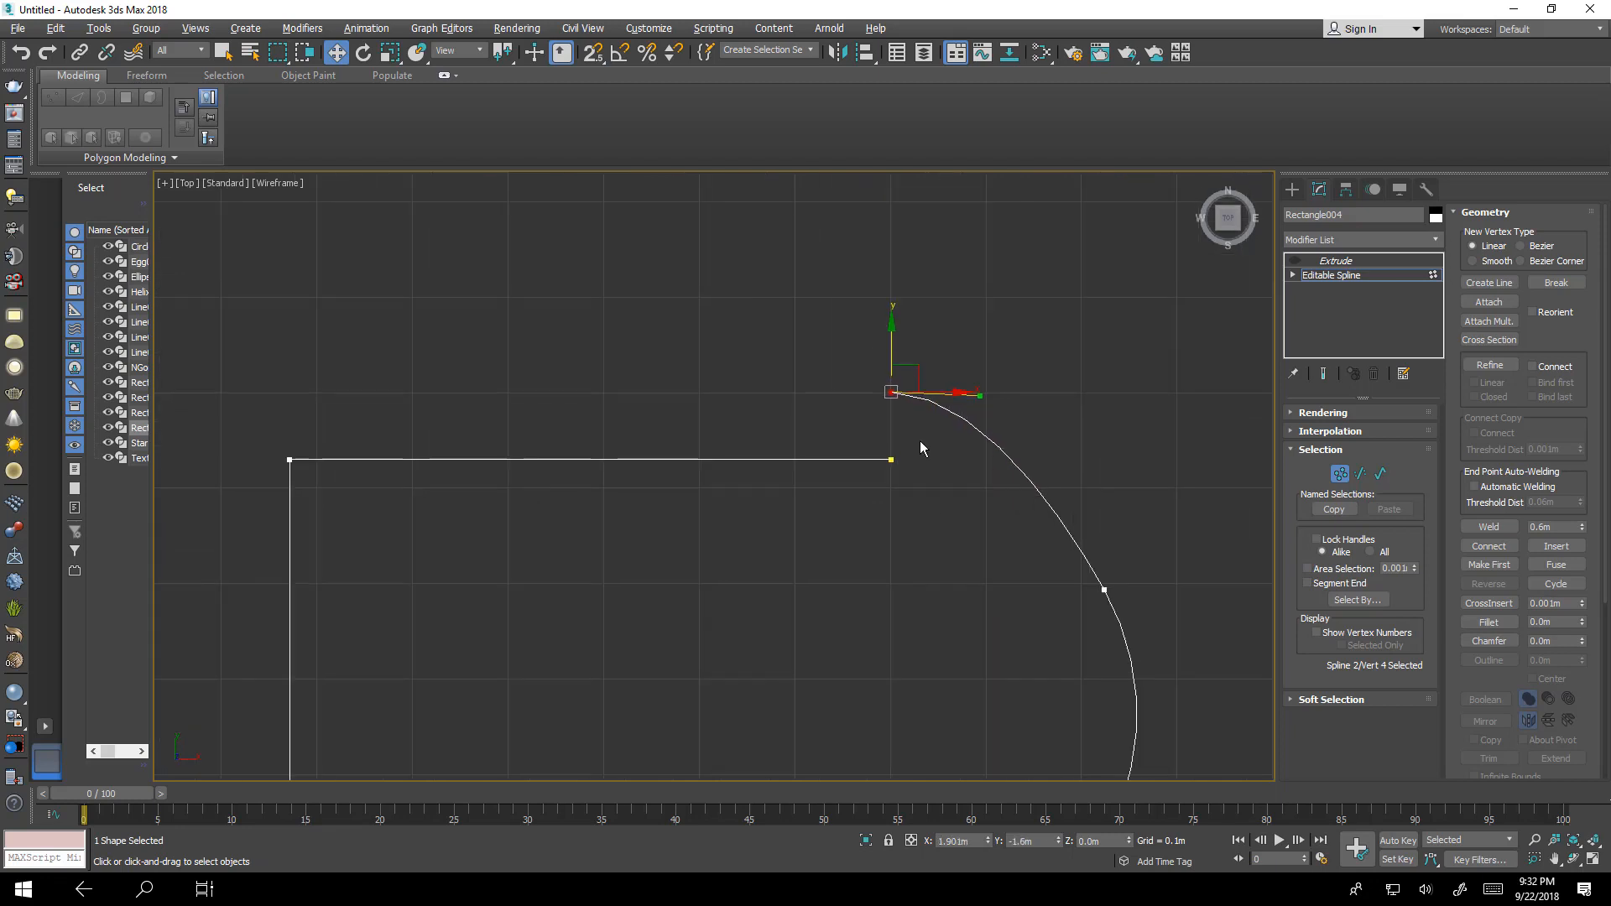
Select the two separated end vertices at the top of the arc, fuse them, and weld them.
left_click(874, 406)
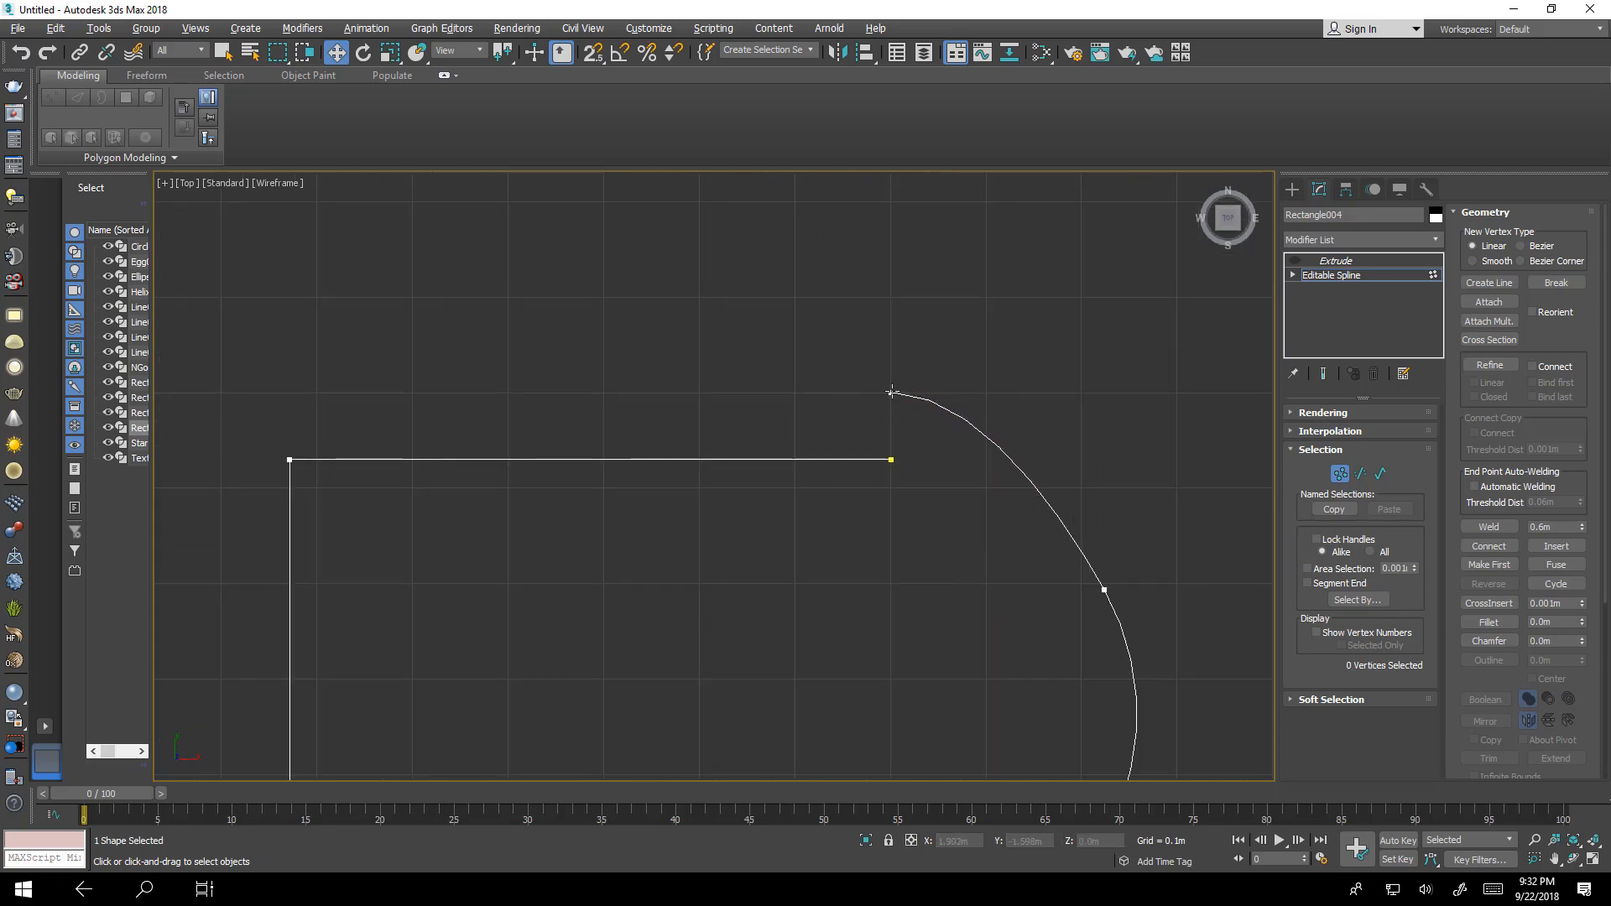
left_click_drag(853, 359, 897, 470)
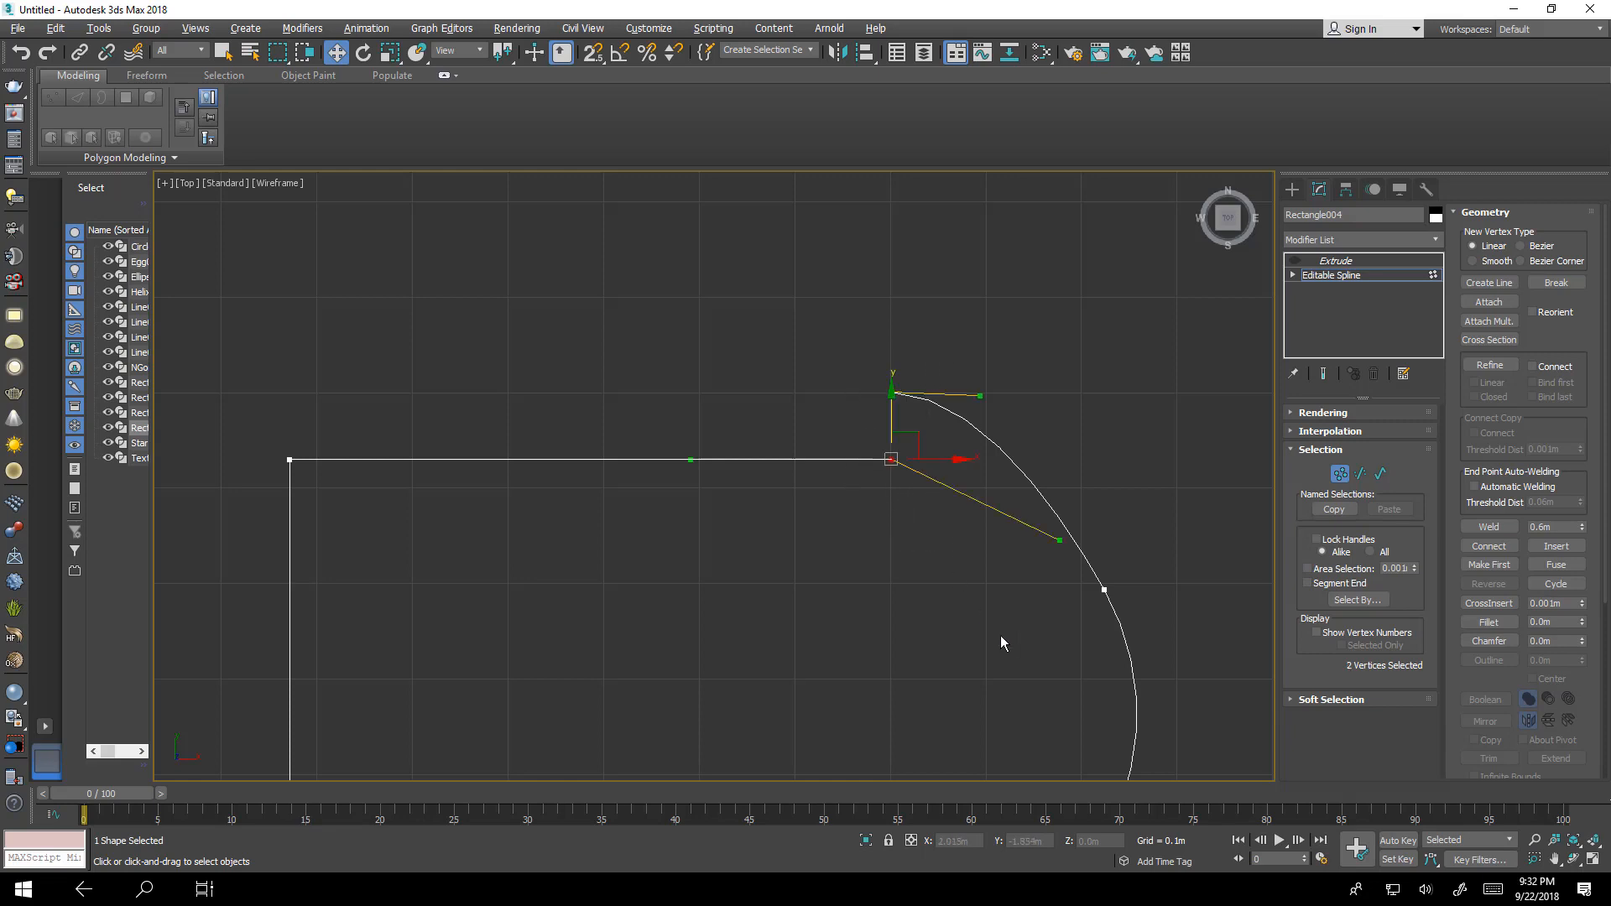
left_click(1559, 567)
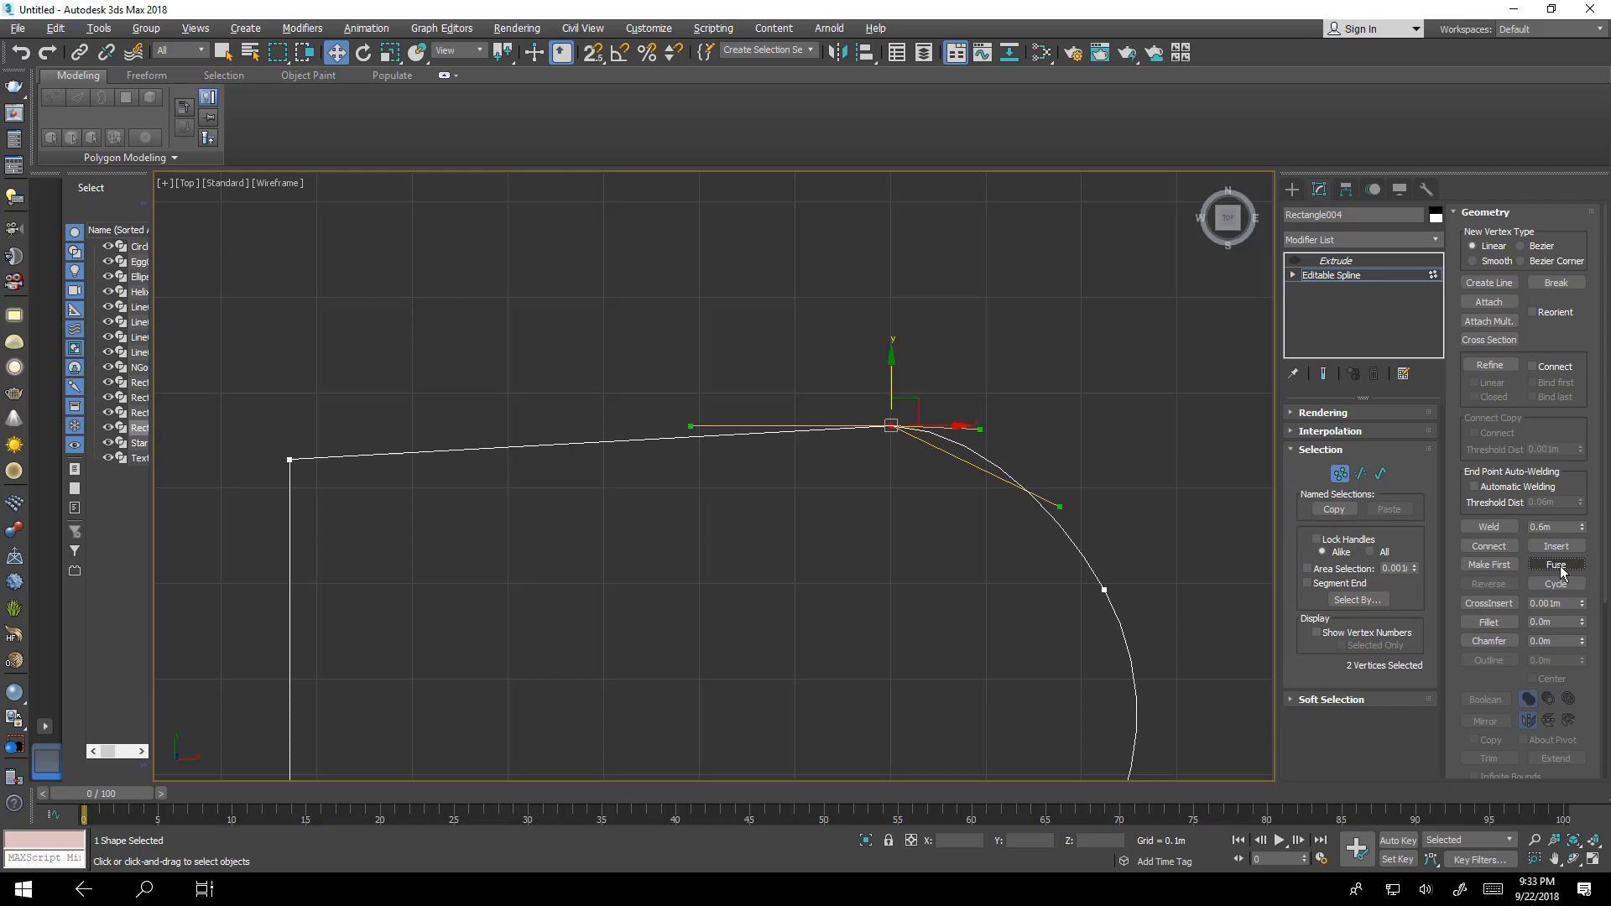
left_click(1489, 527)
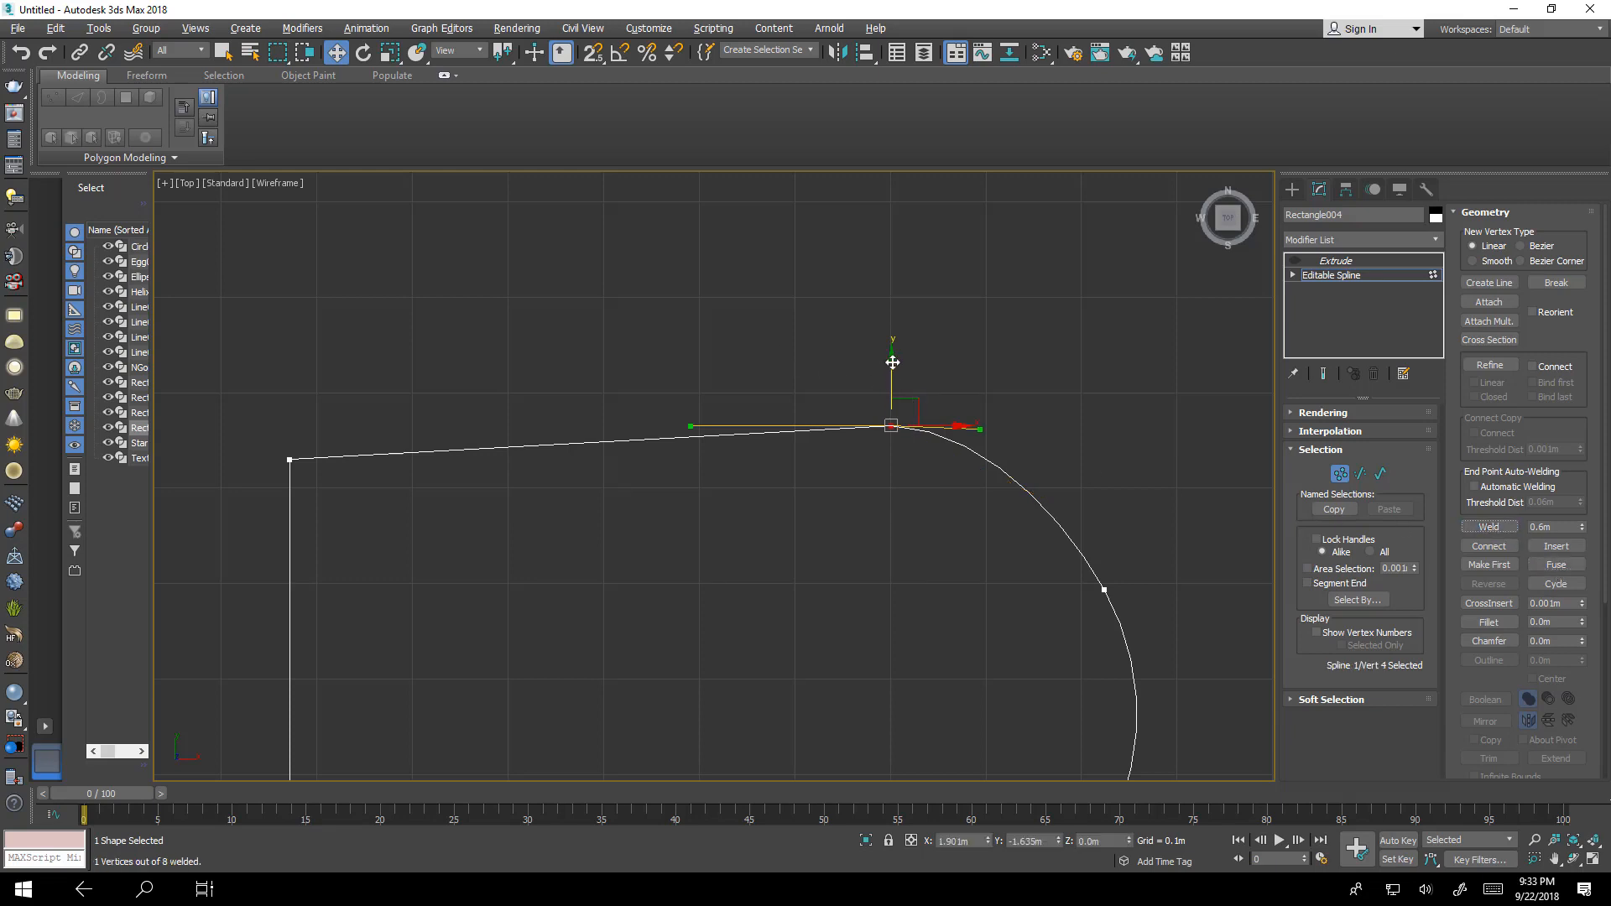
Turn snapping on and move the welded vertex along Y to line up with the shape's upper-left corner.
key("s")
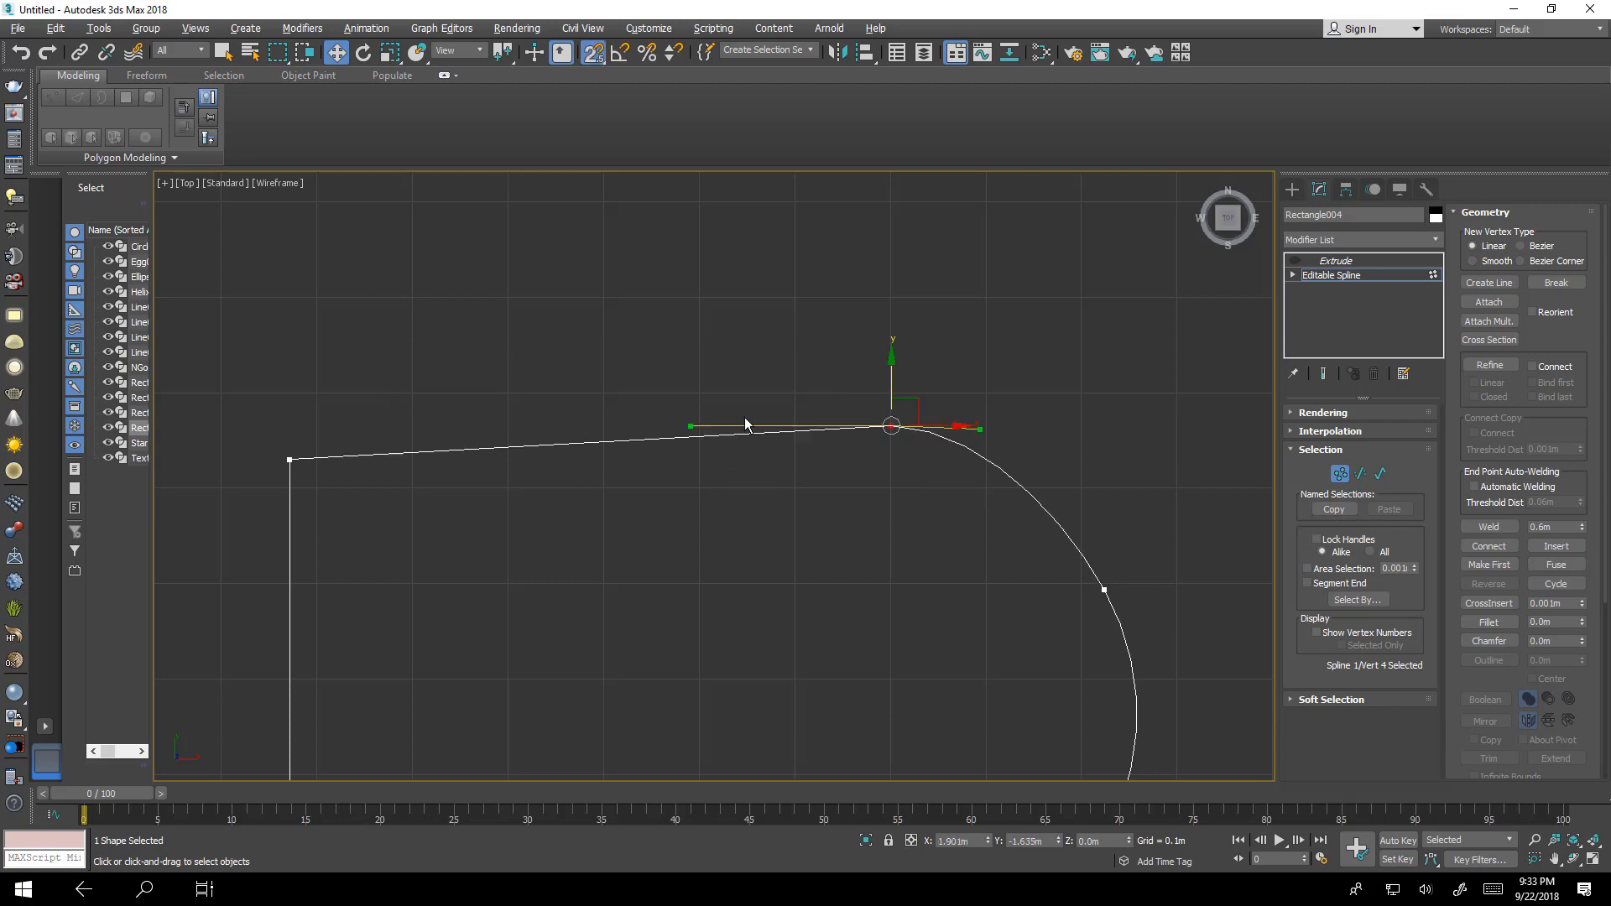
left_click_drag(896, 384, 292, 461)
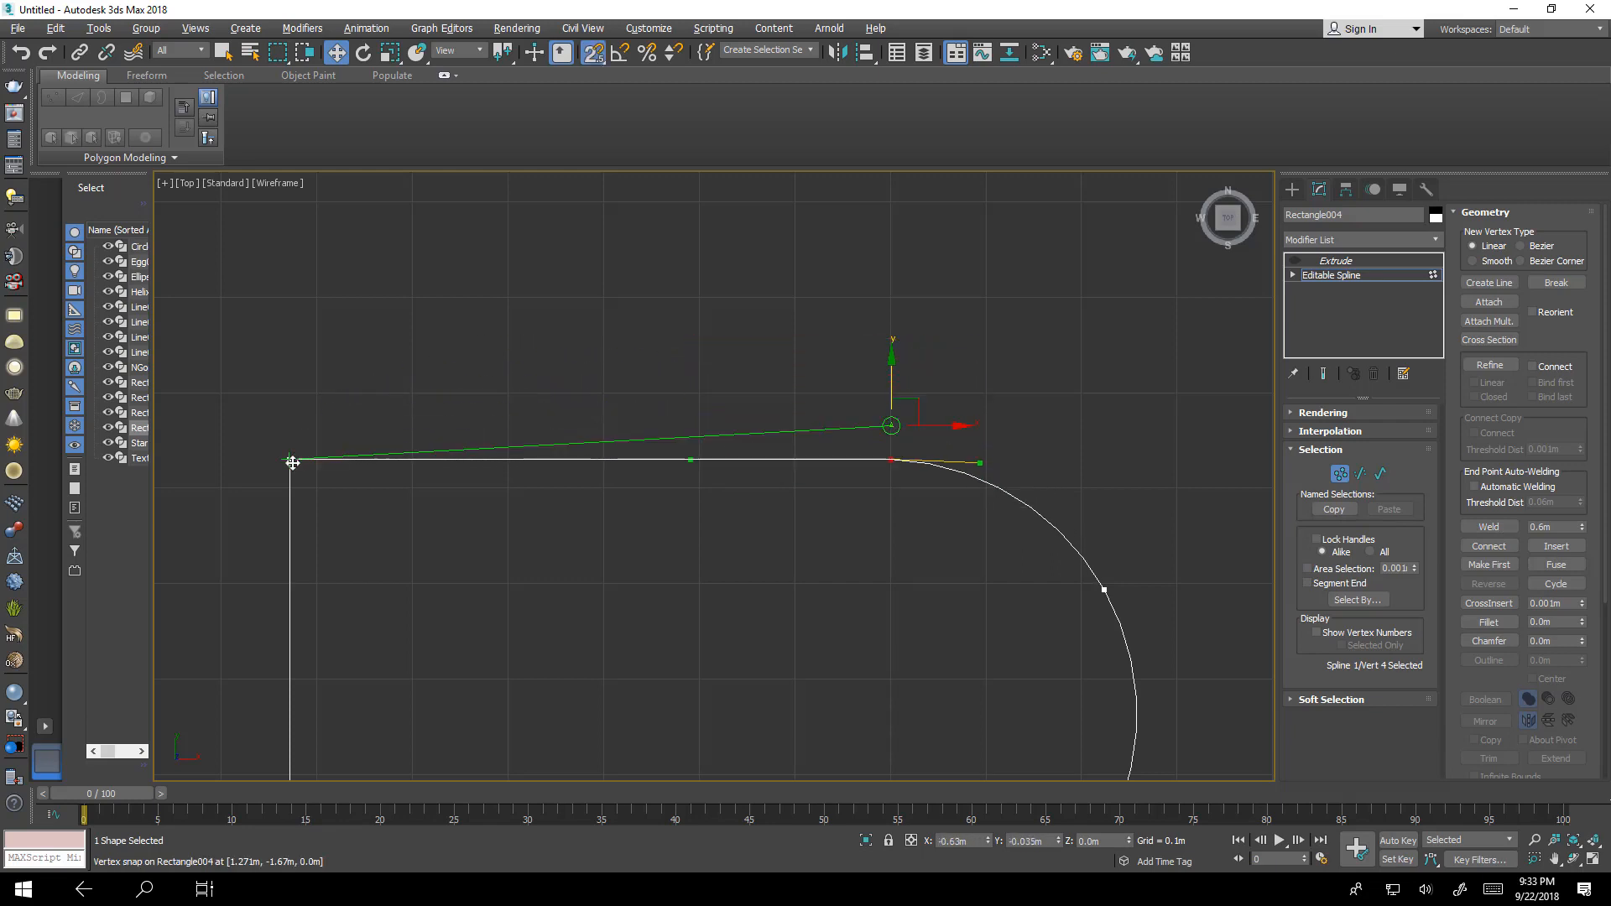
Return the round-ended shape to its Extrude level and check its capping against the neighbouring solids in the maximized Perspective view.
scroll(855, 534, "down", 4)
middle_click_drag(865, 552, 888, 491)
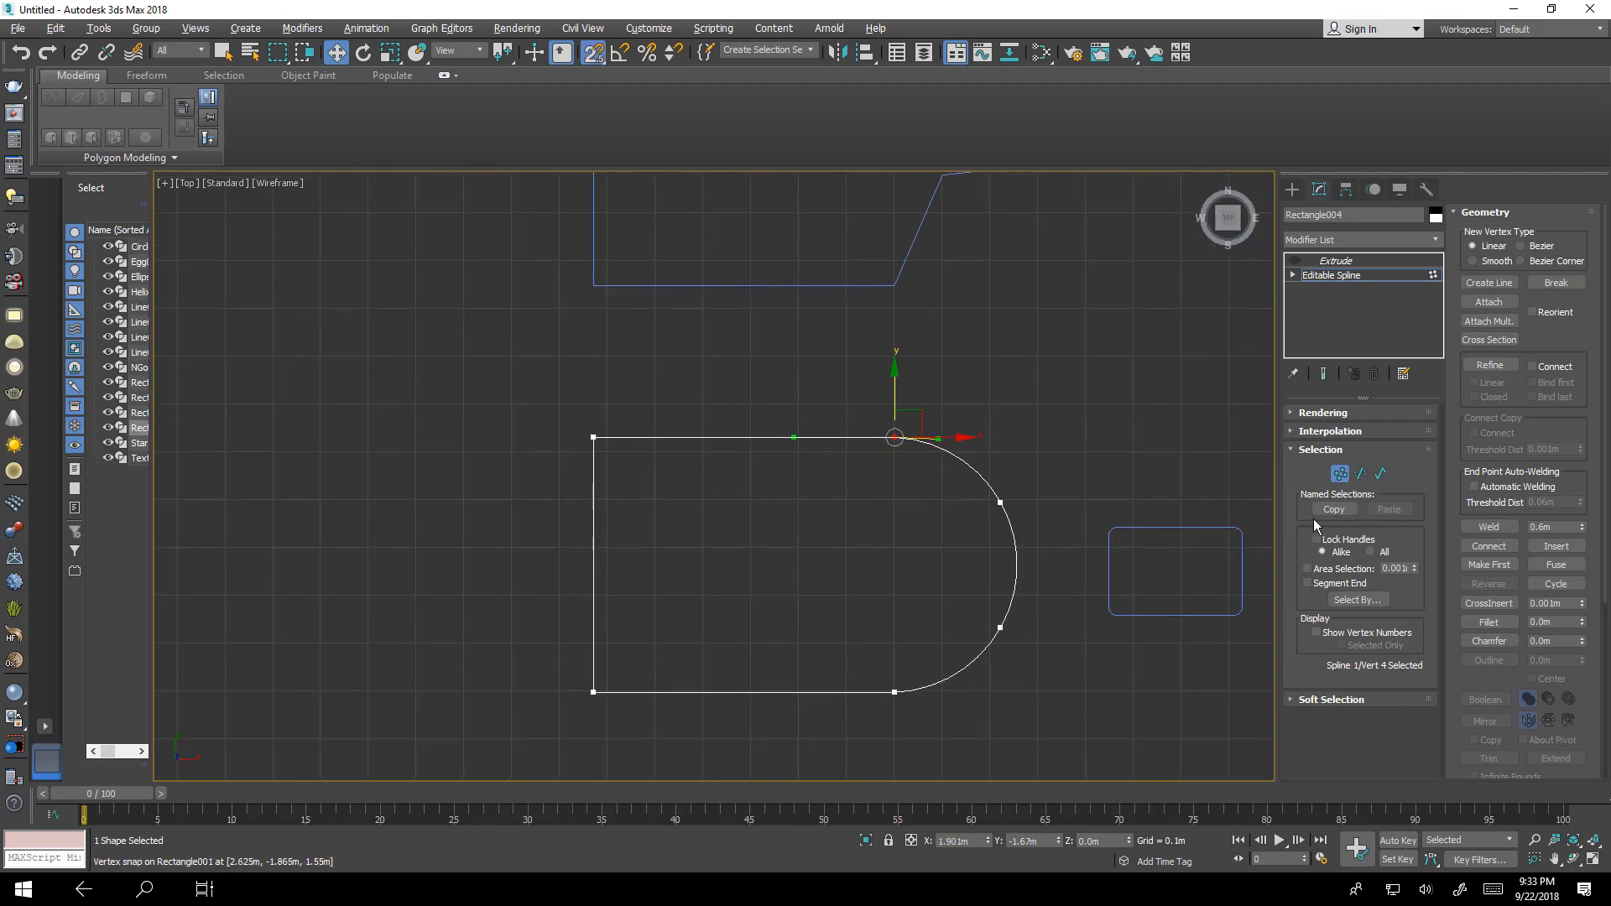
left_click(1340, 473)
left_click(1348, 264)
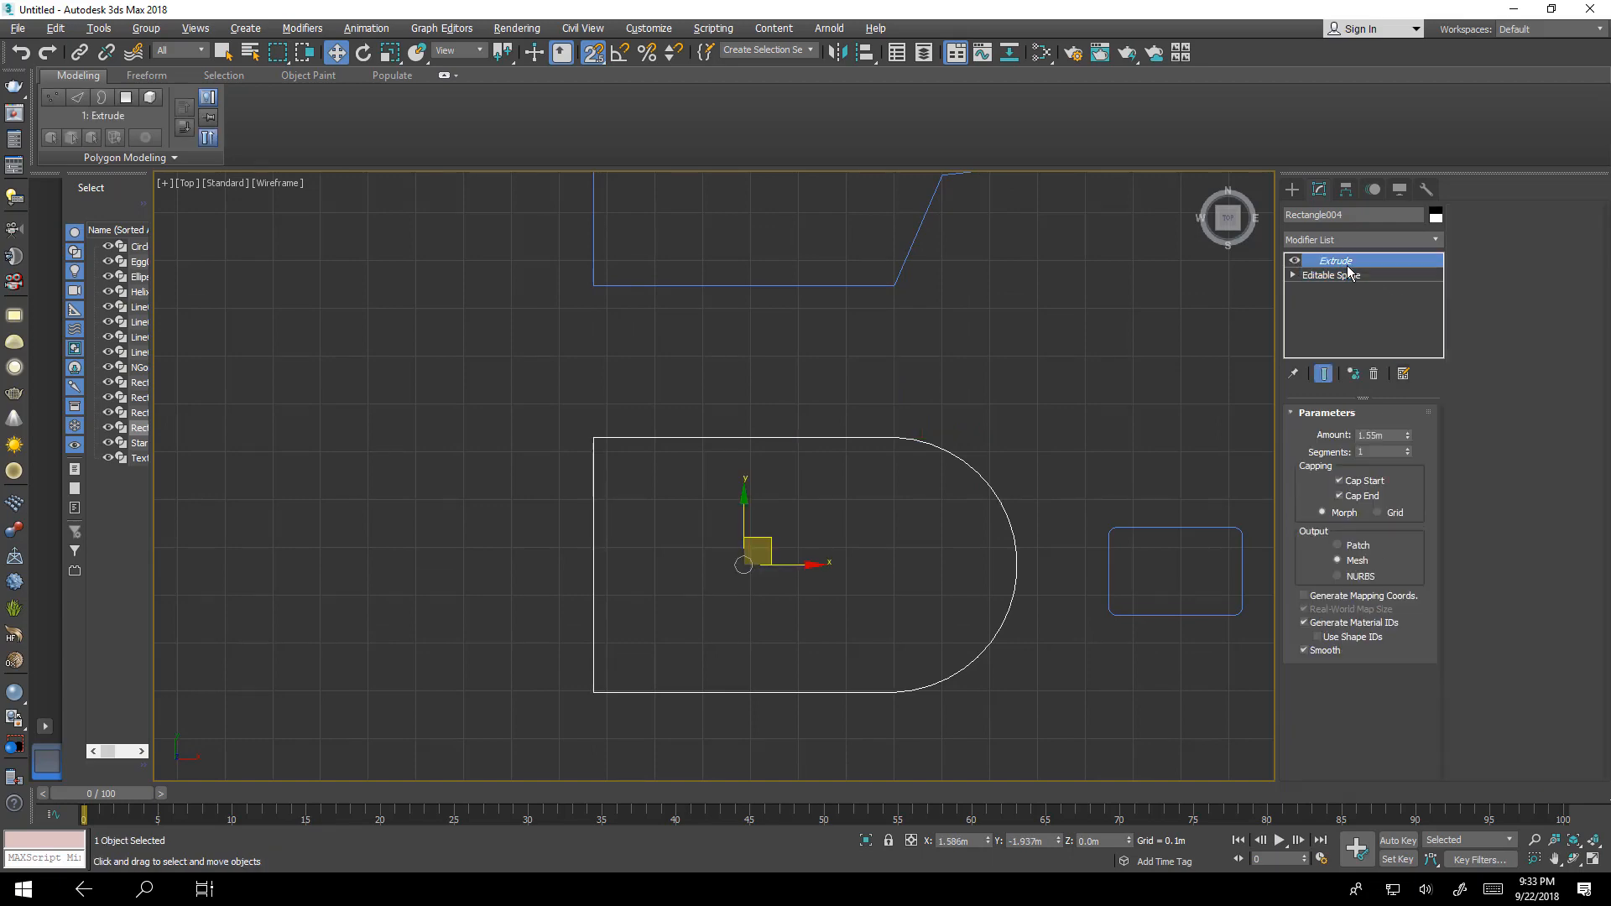
scroll(1064, 501, "down", 4)
key("alt+w")
key("alt+w")
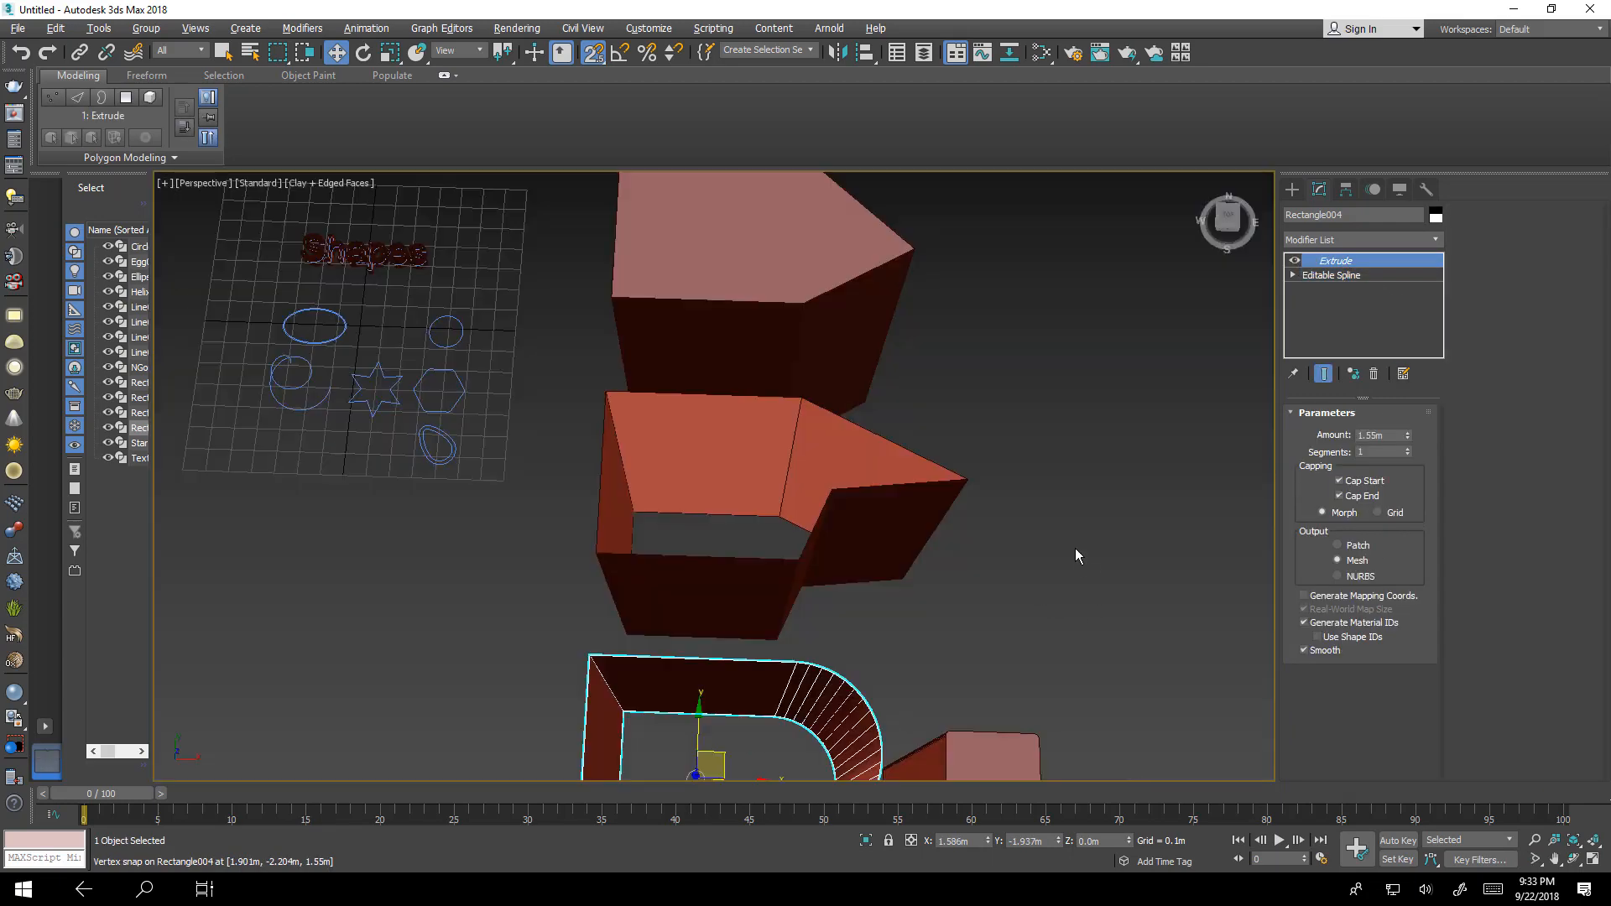
left_click(1075, 547)
left_click(815, 507)
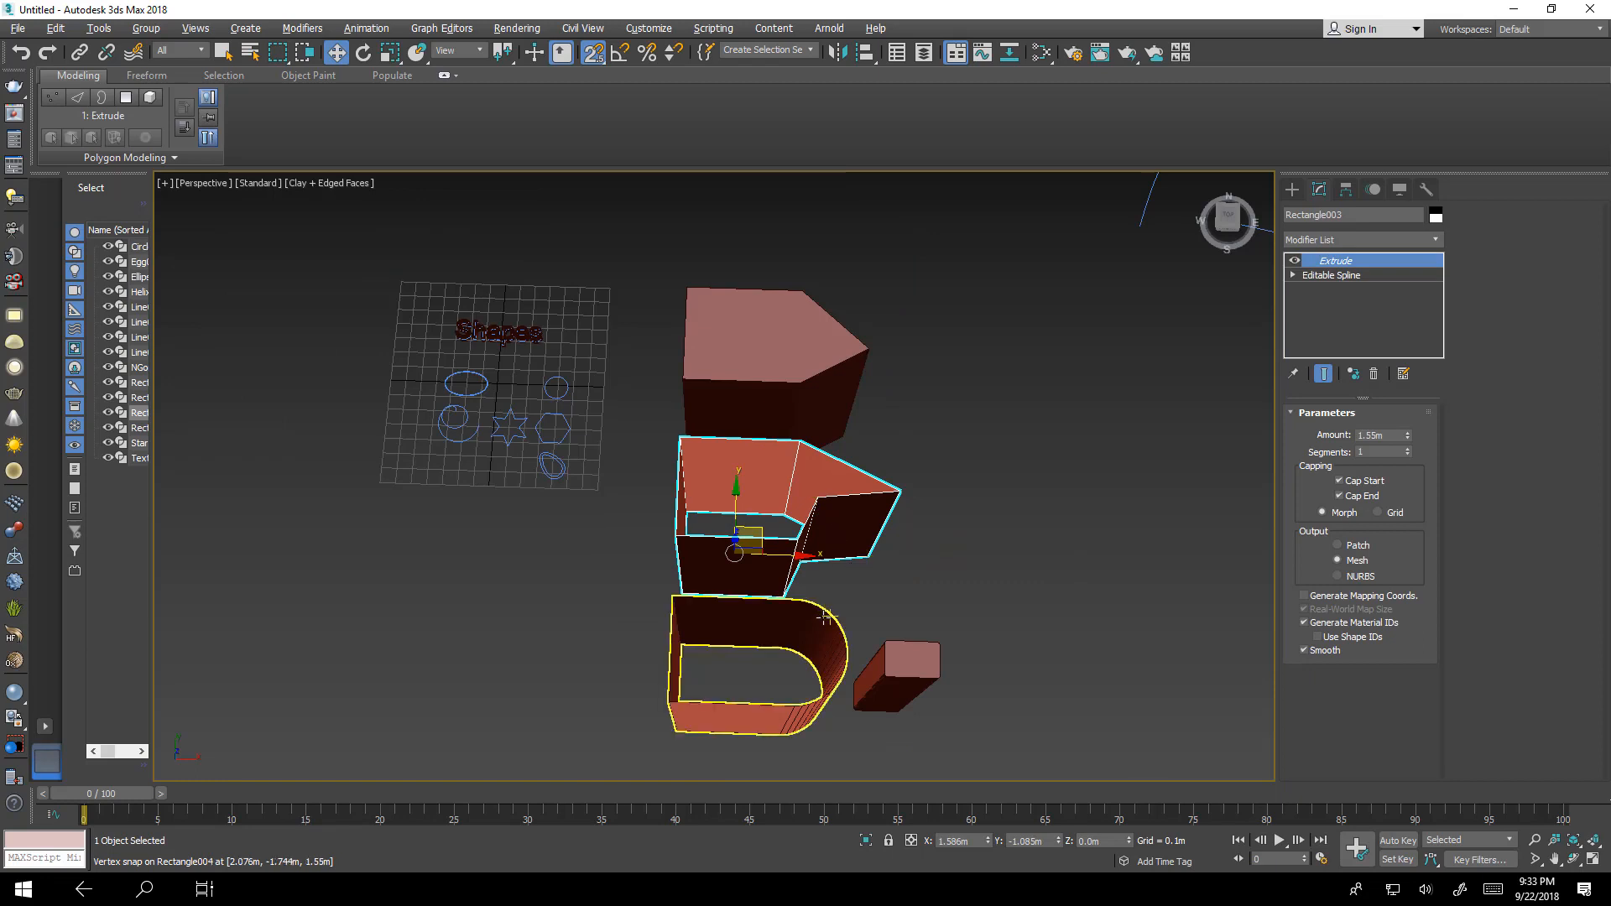
Weld the round-ended shape's two end vertices where the arc meets the lower straight edge, and show the extruded end result.
left_click(755, 629)
left_click(1334, 275)
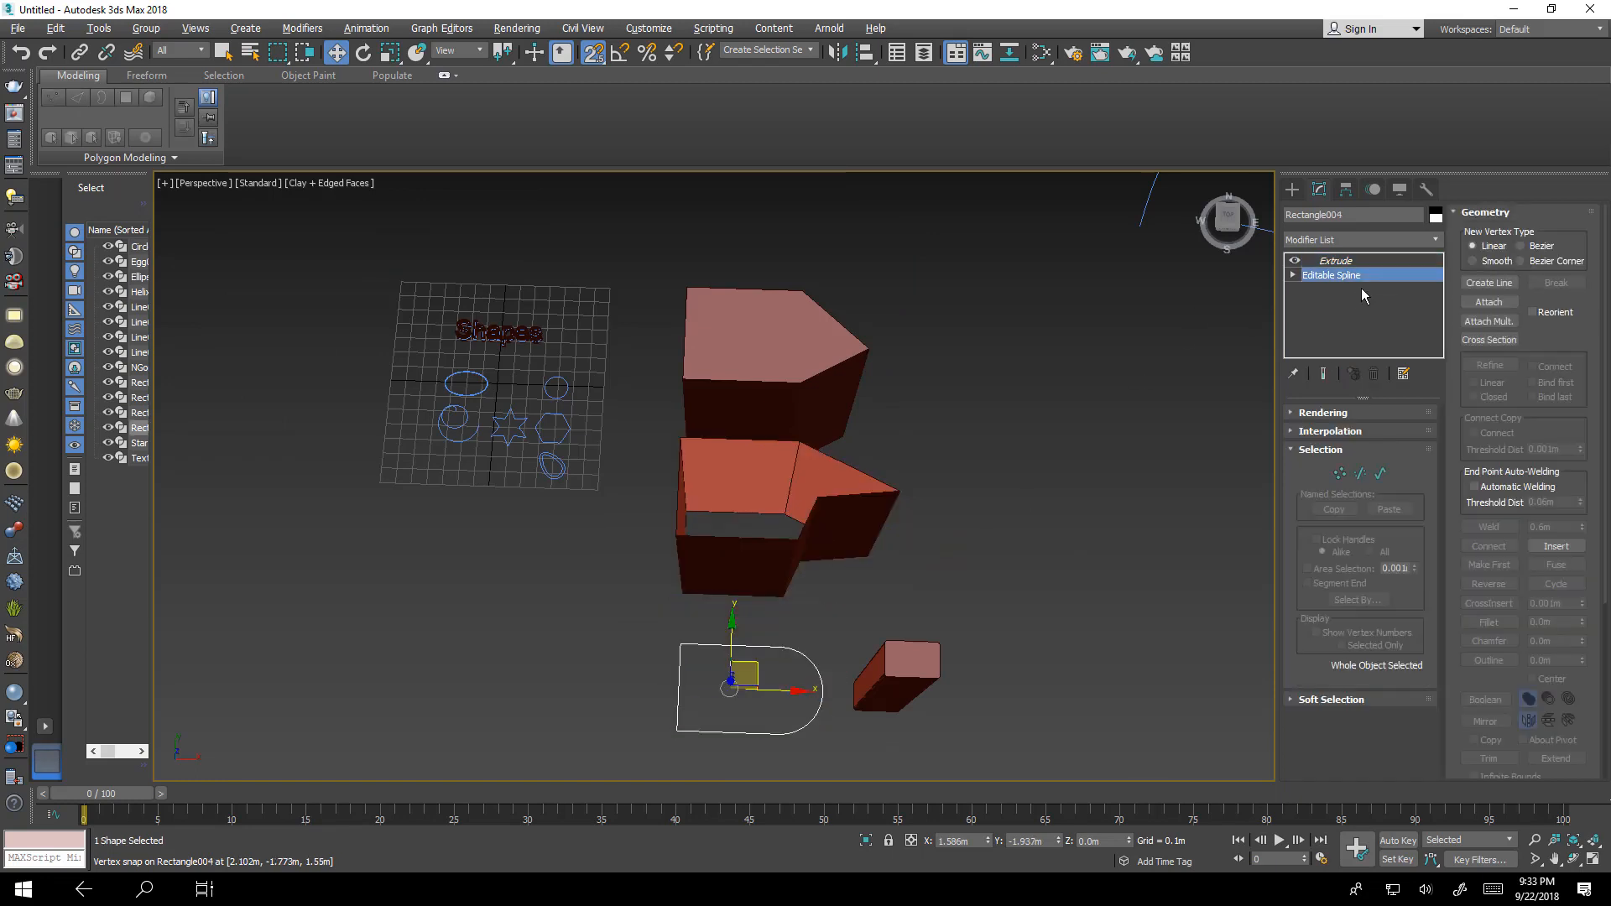
left_click(1340, 473)
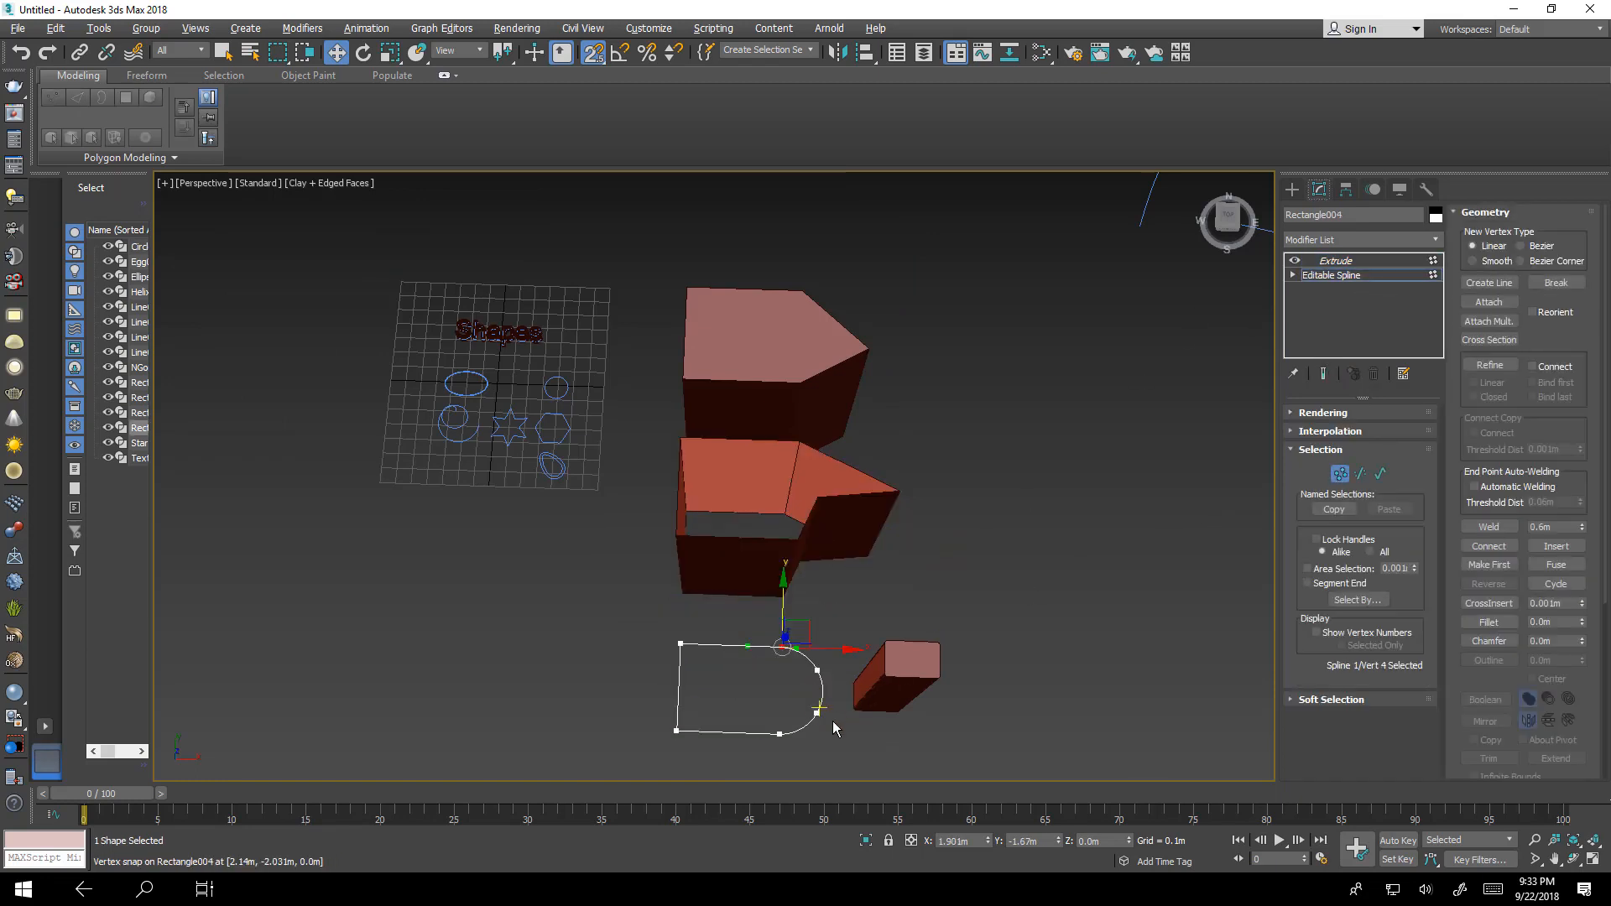
left_click_drag(747, 722, 797, 755)
left_click(1488, 526)
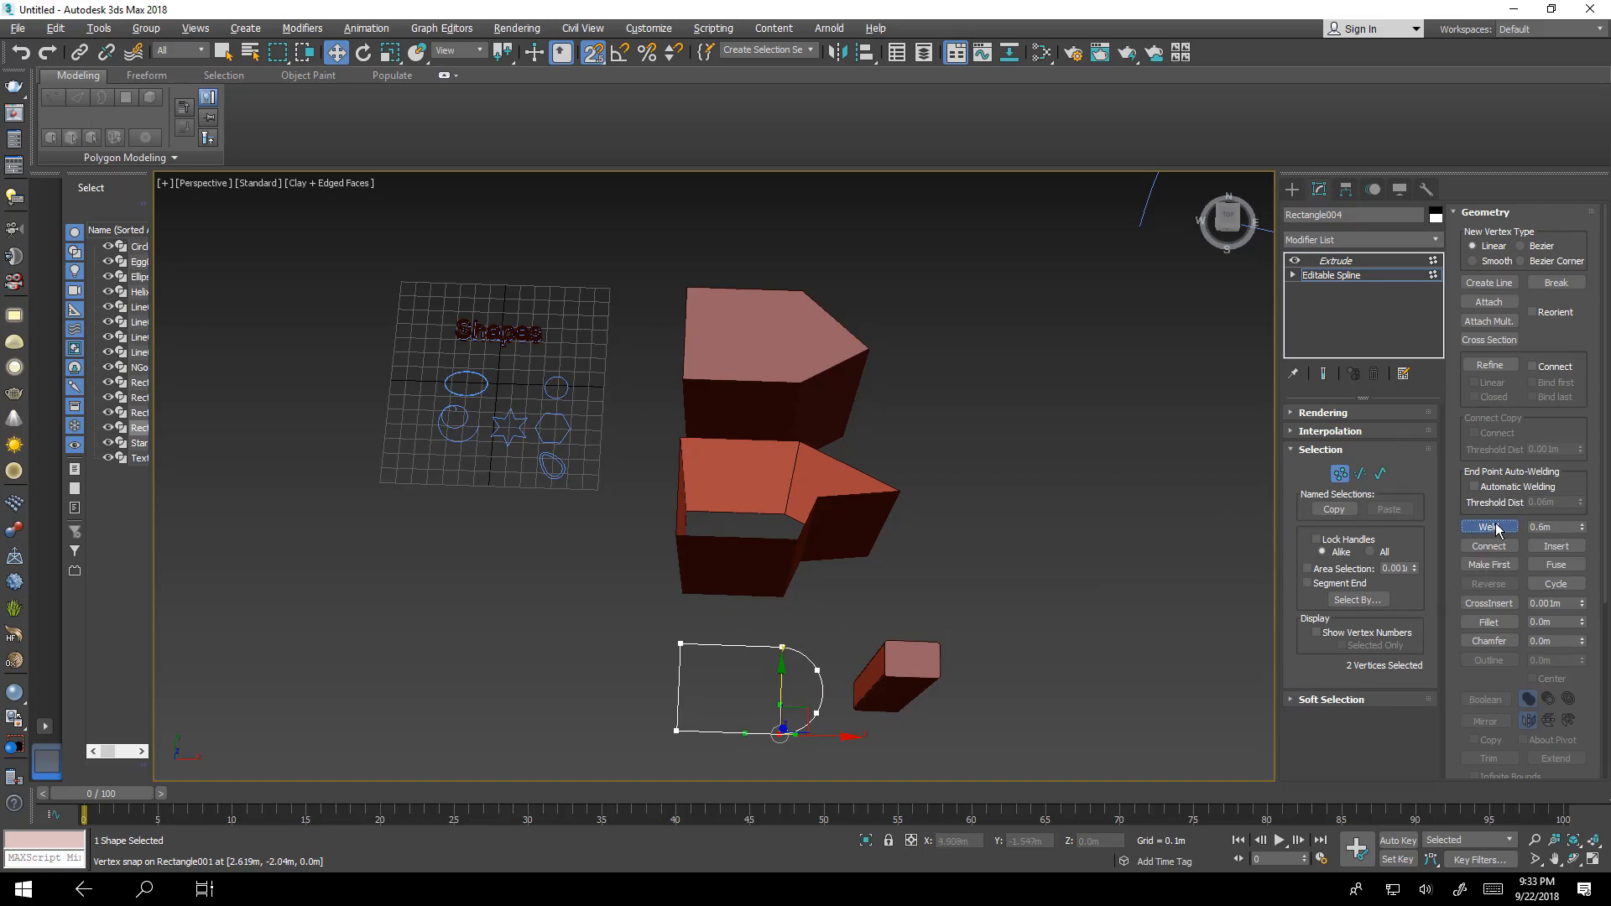
left_click(1324, 373)
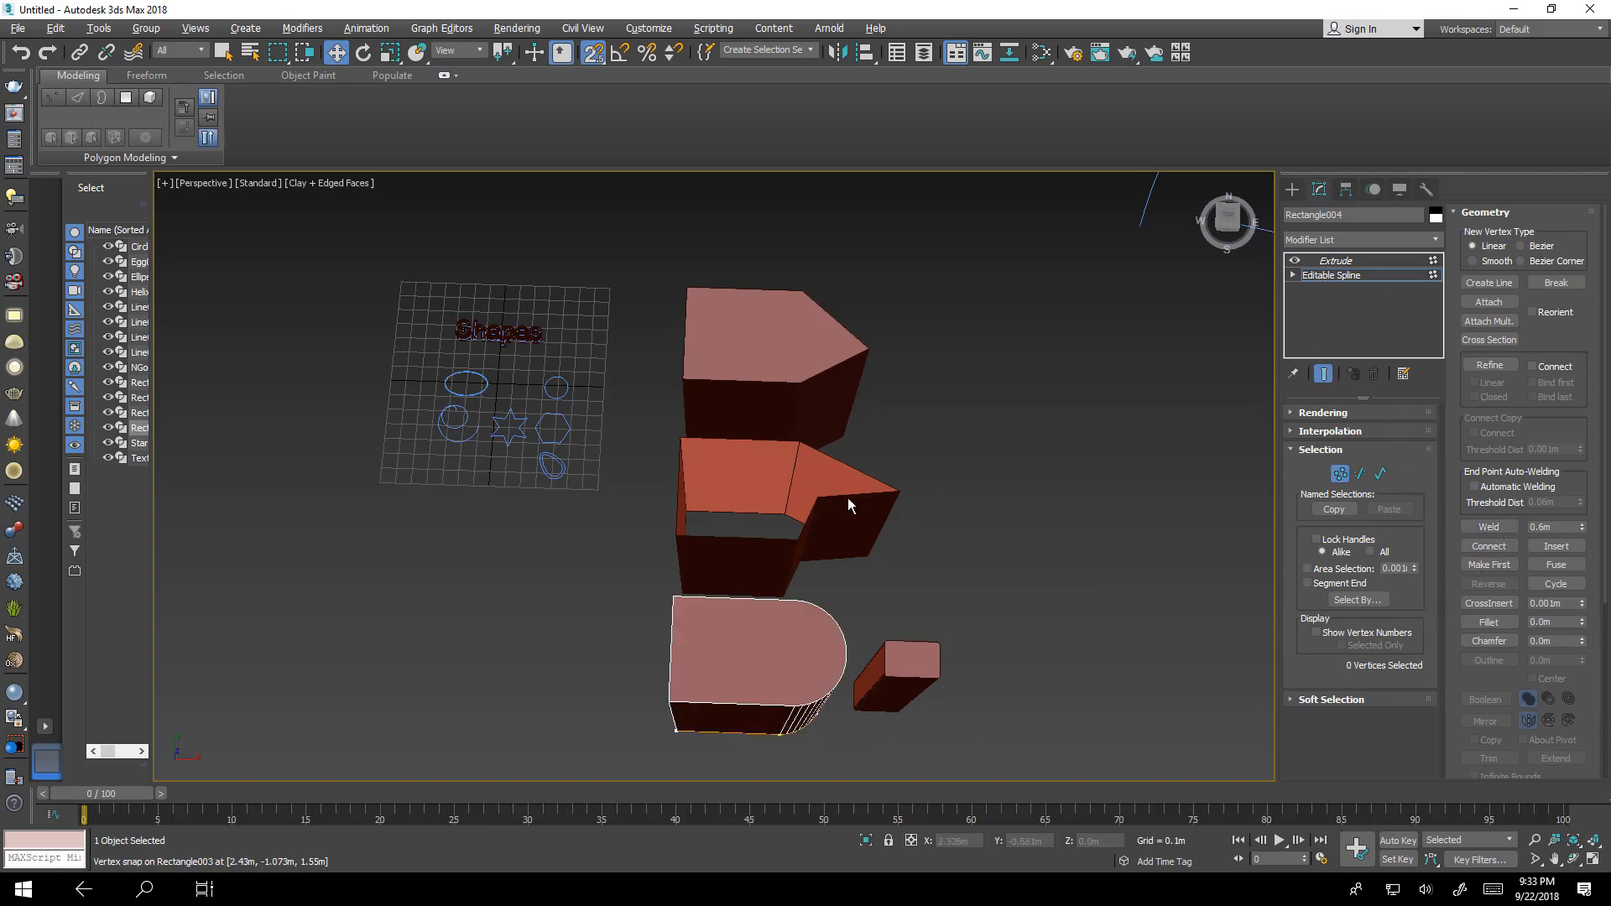
left_click(1333, 278)
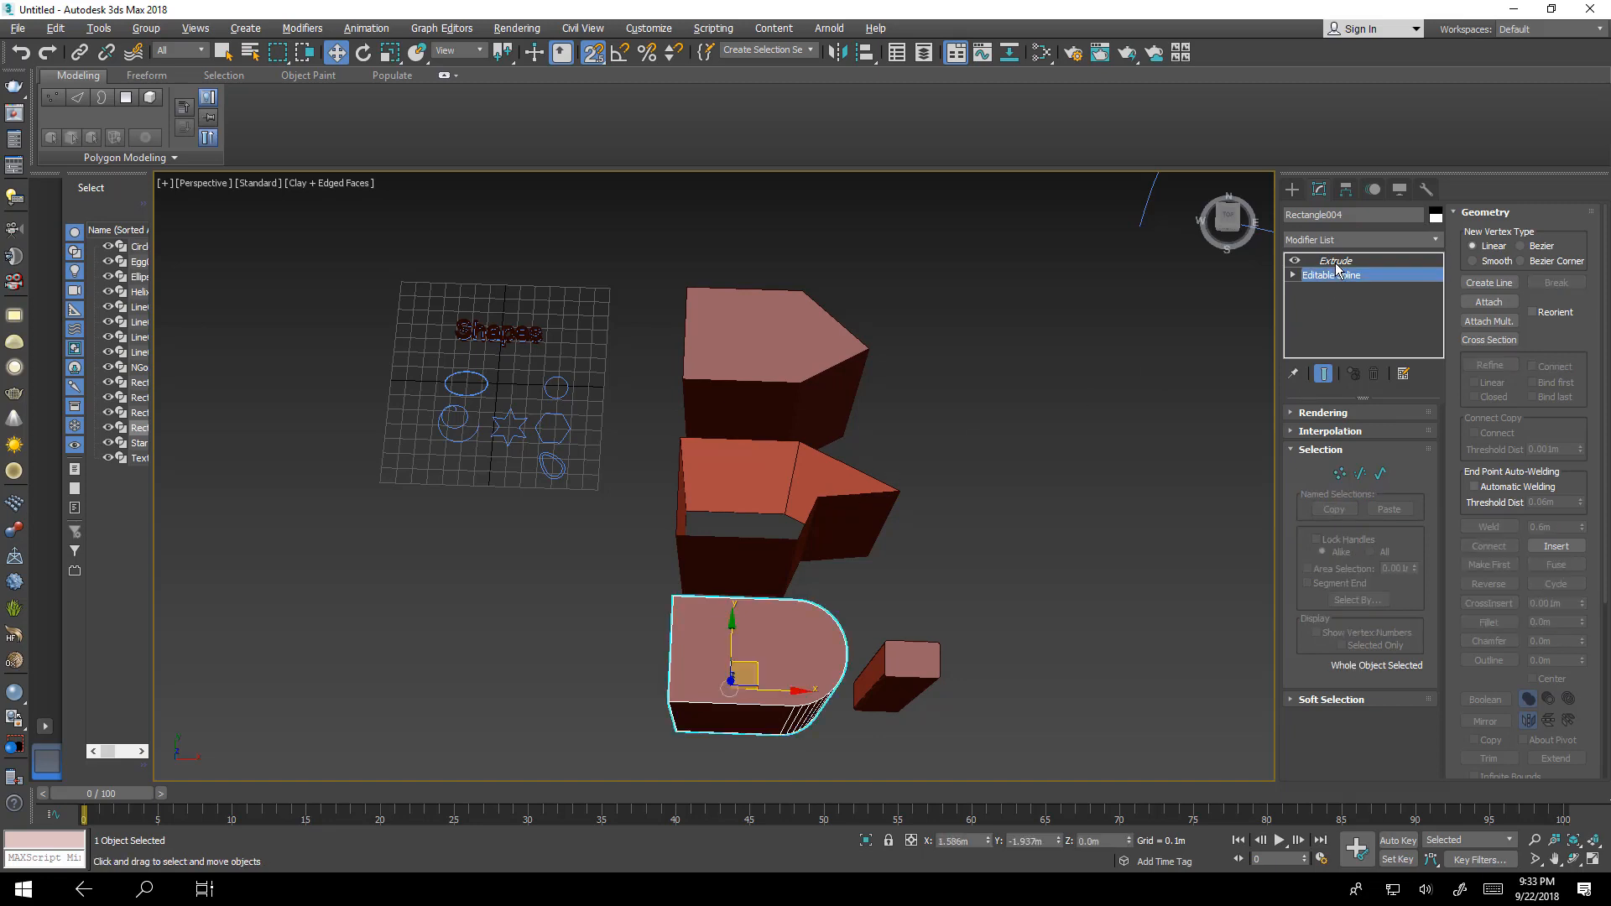
Disable the notched shape's Extrude, select the four vertices around its notch, and weld them with a 0.002 m threshold.
left_click(850, 513)
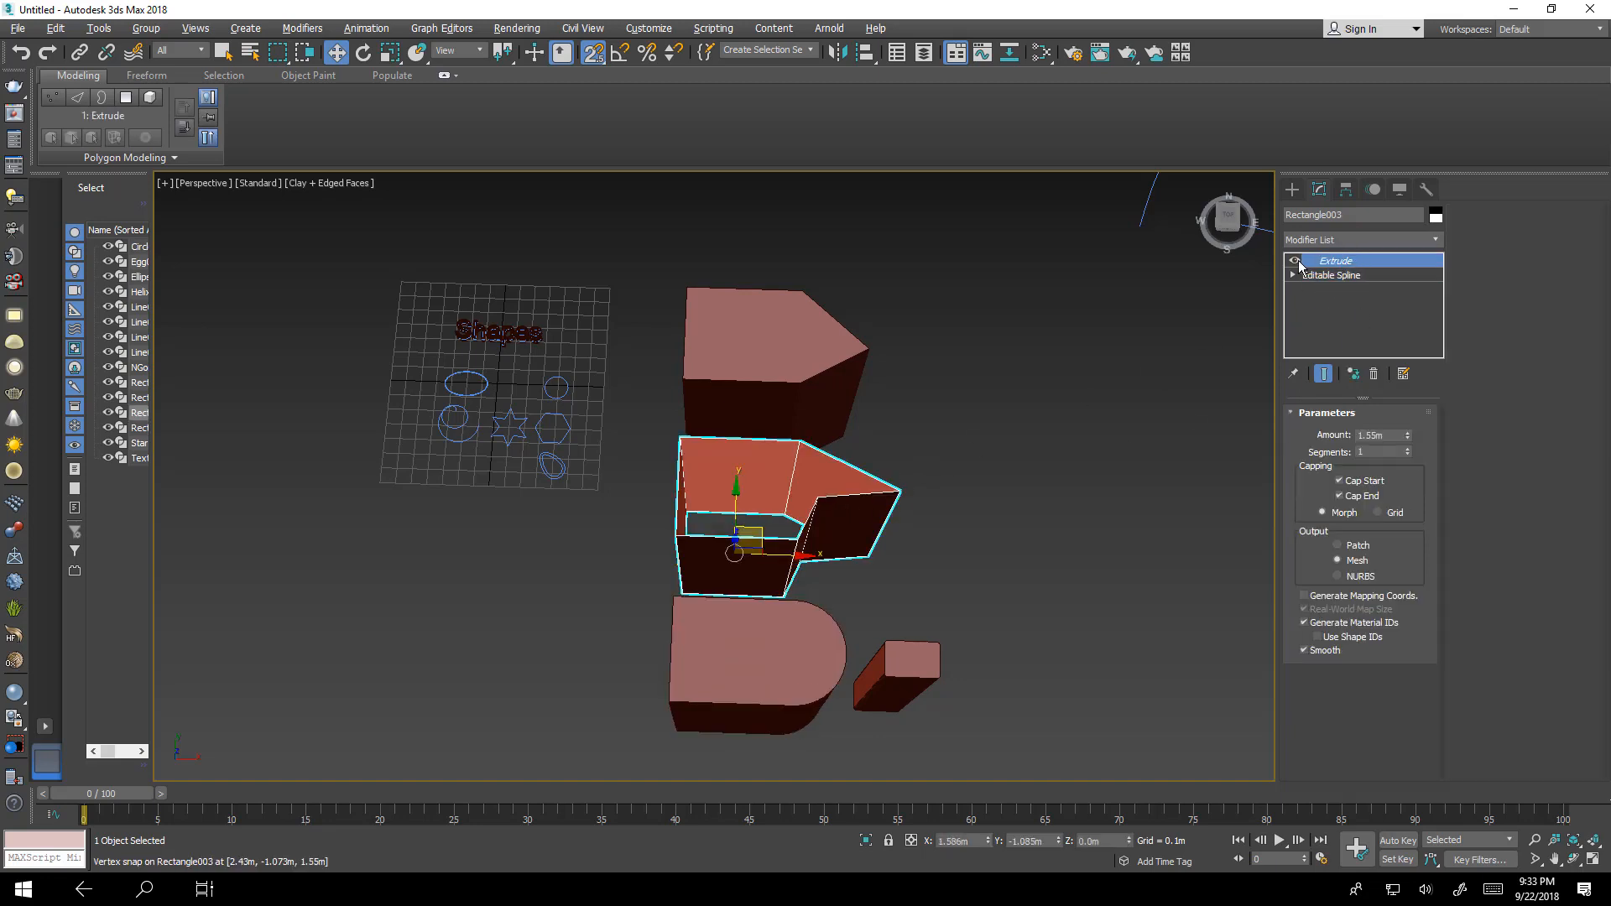
left_click(1295, 261)
left_click(1324, 276)
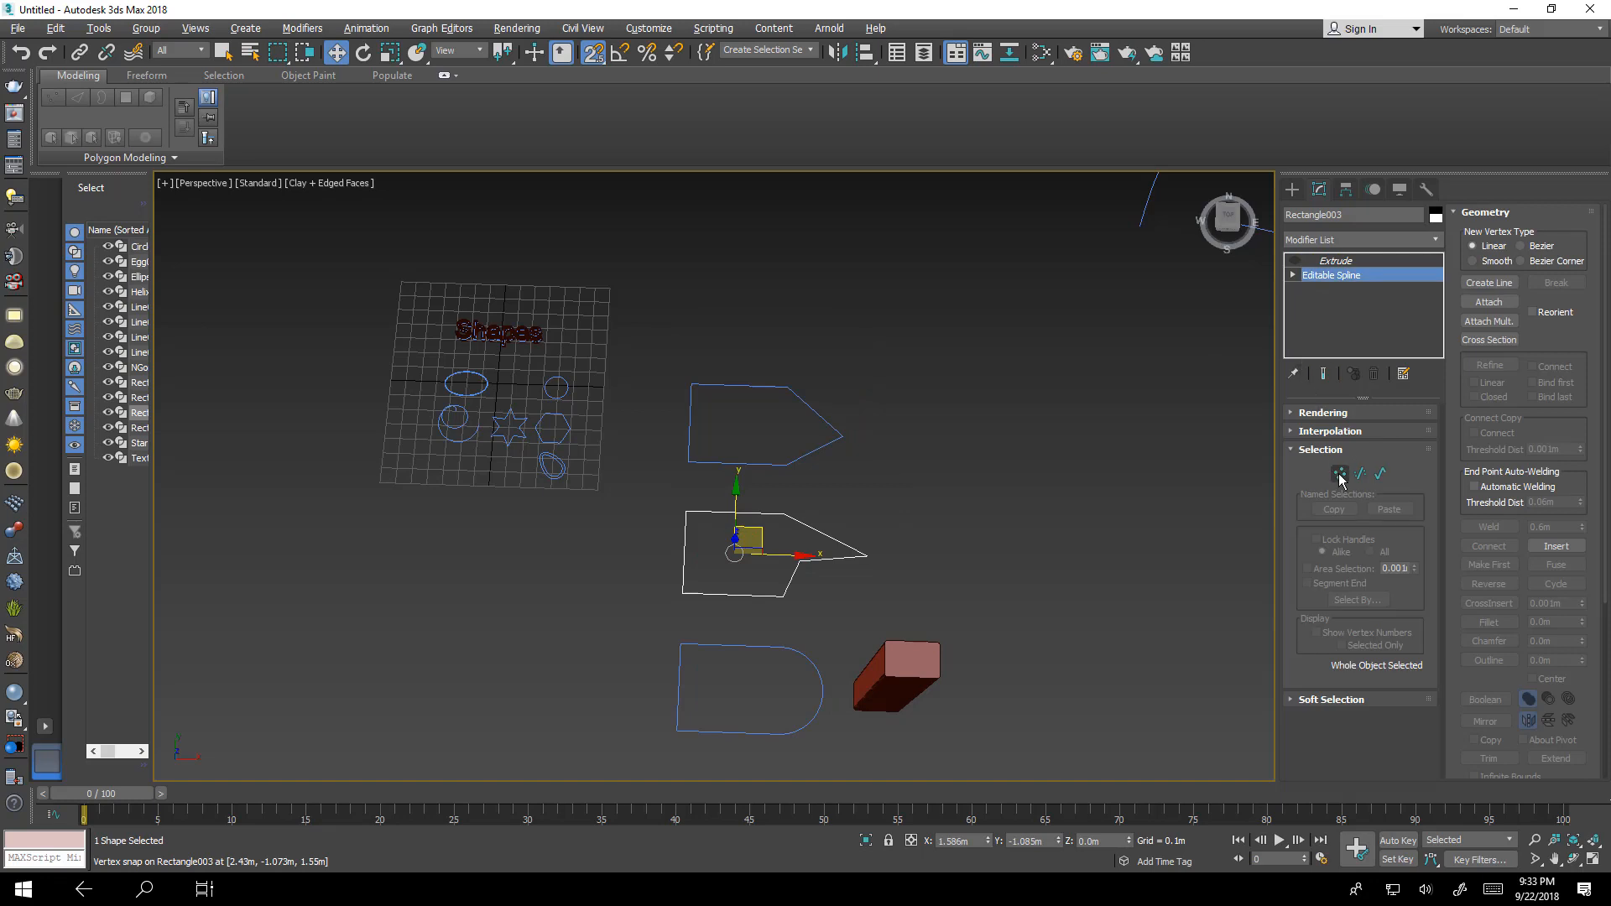
left_click(1340, 474)
left_click_drag(862, 474, 730, 613)
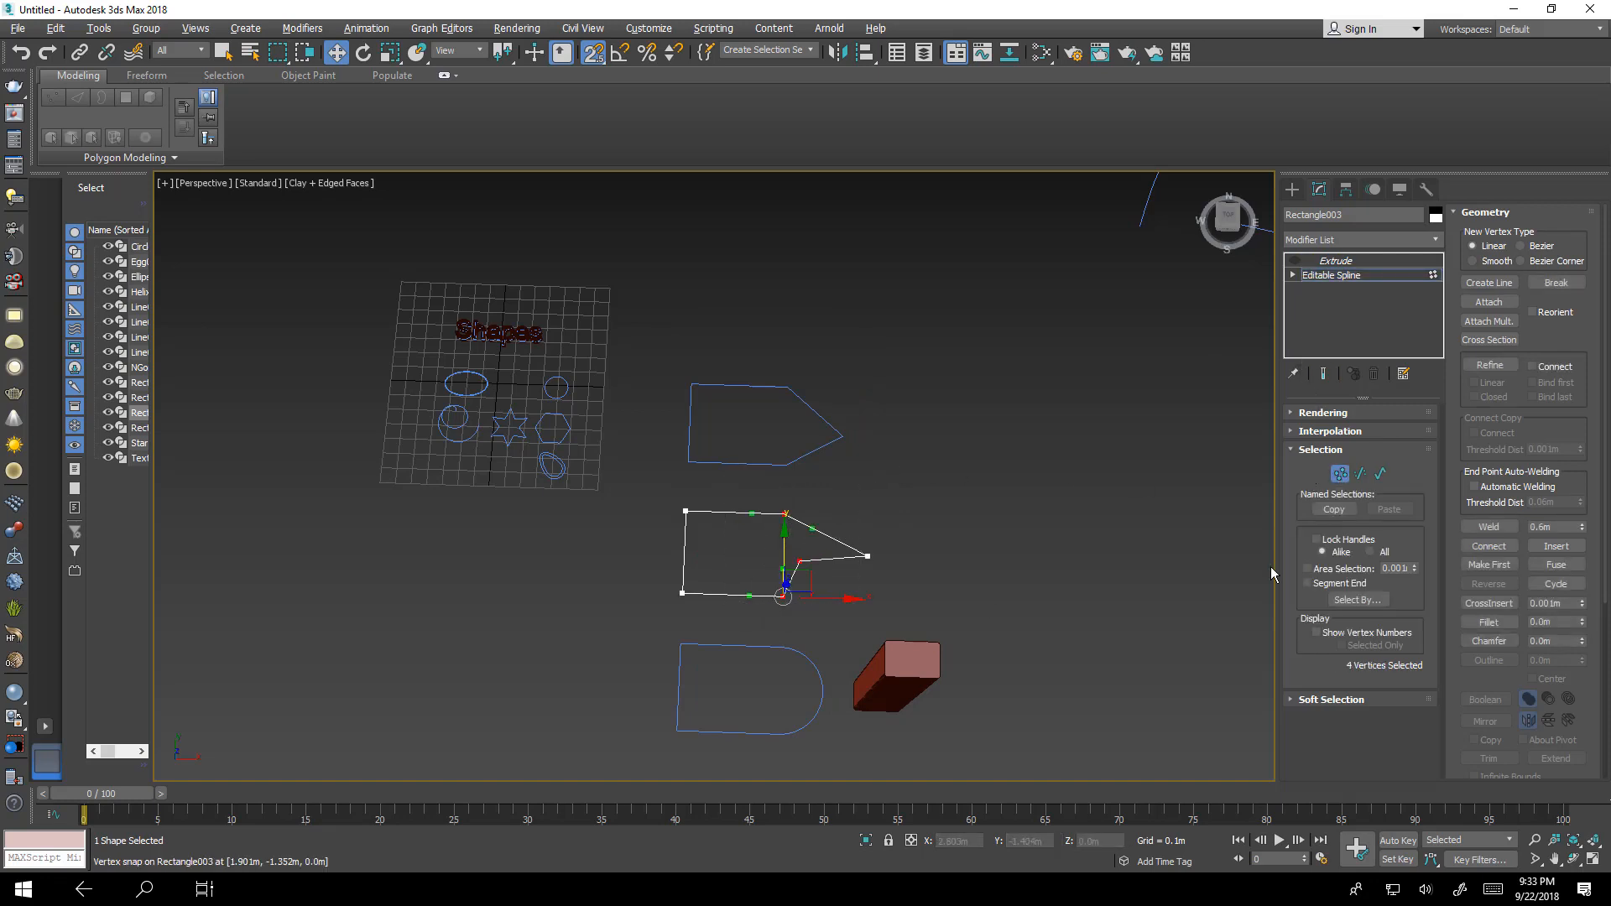
left_click(1489, 529)
type(".0")
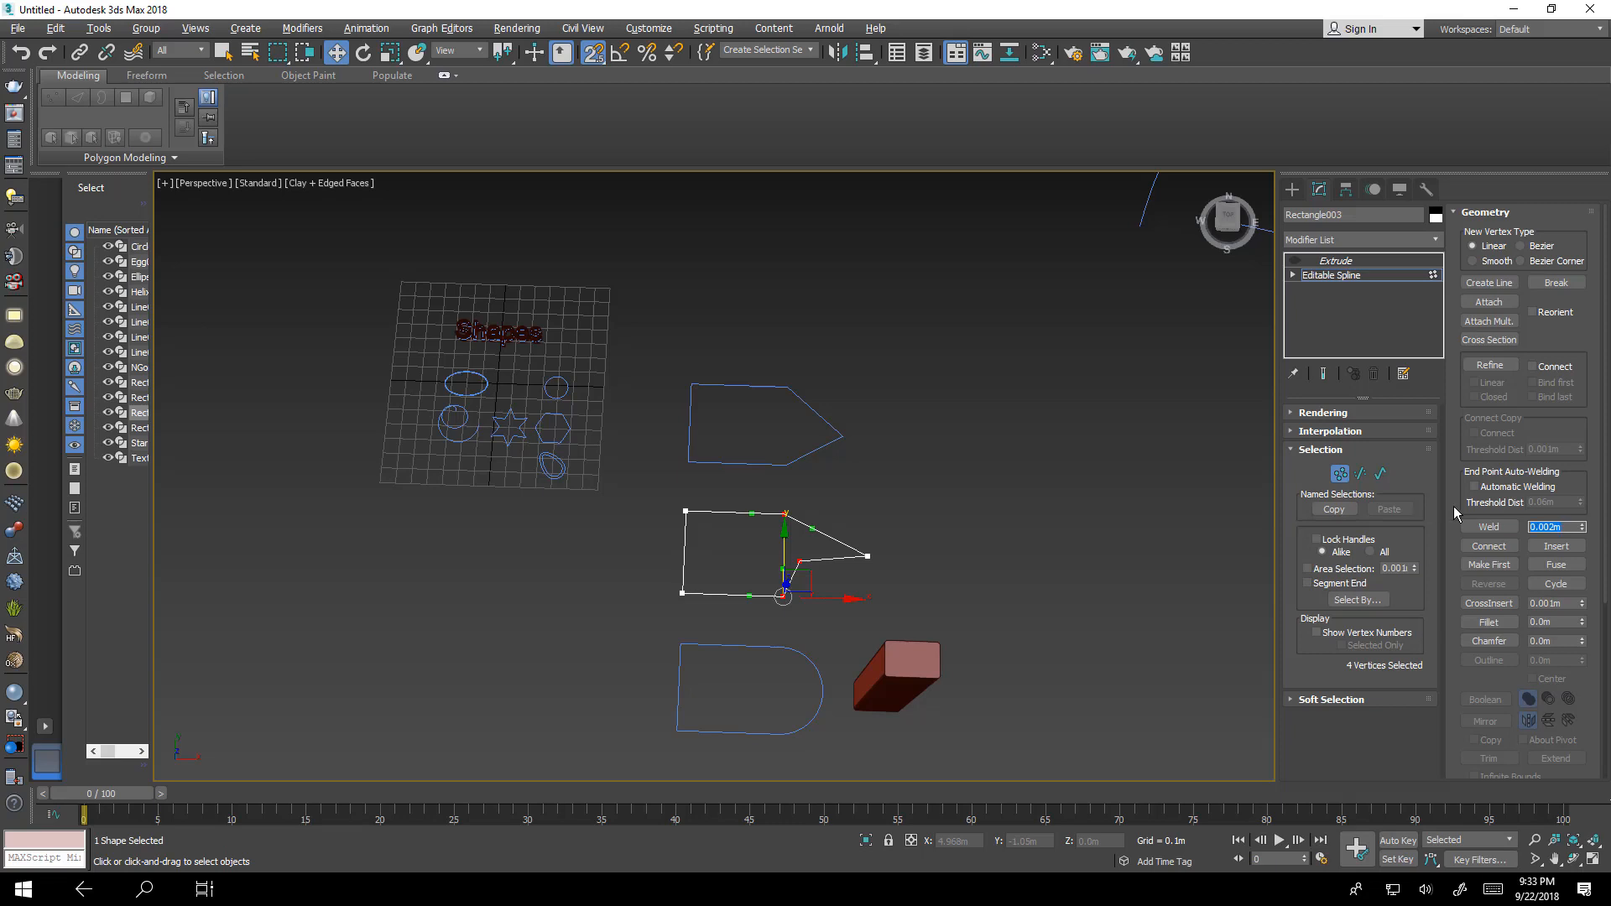
left_click(1481, 527)
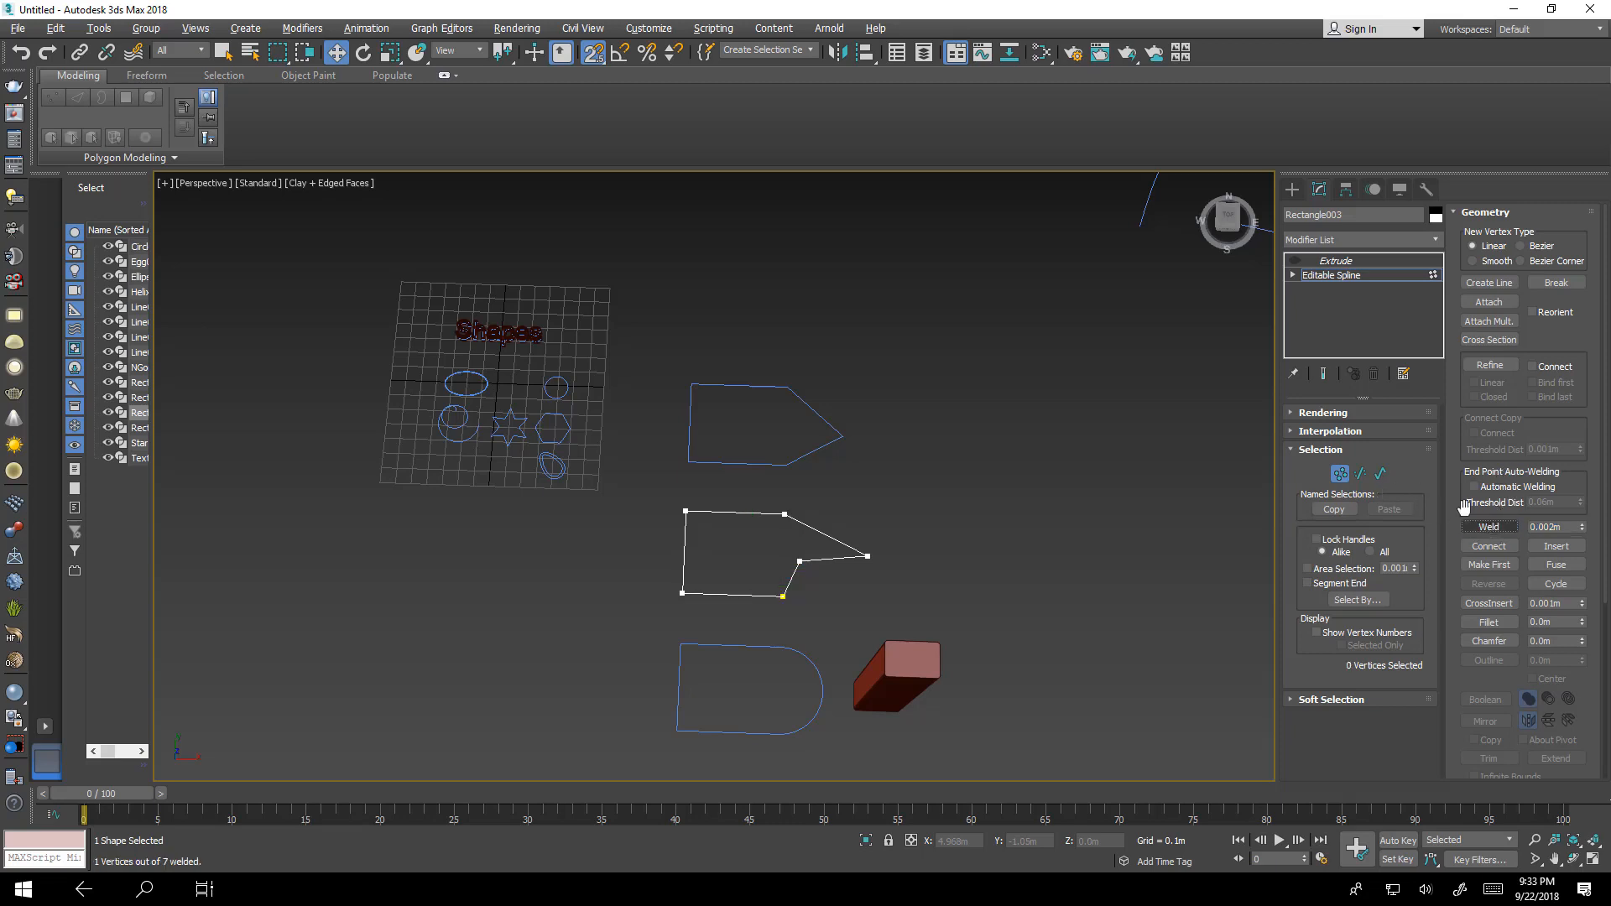
Re-enable the notched shape's Extrude and return to that modifier's level to view the solid.
left_click(1294, 261)
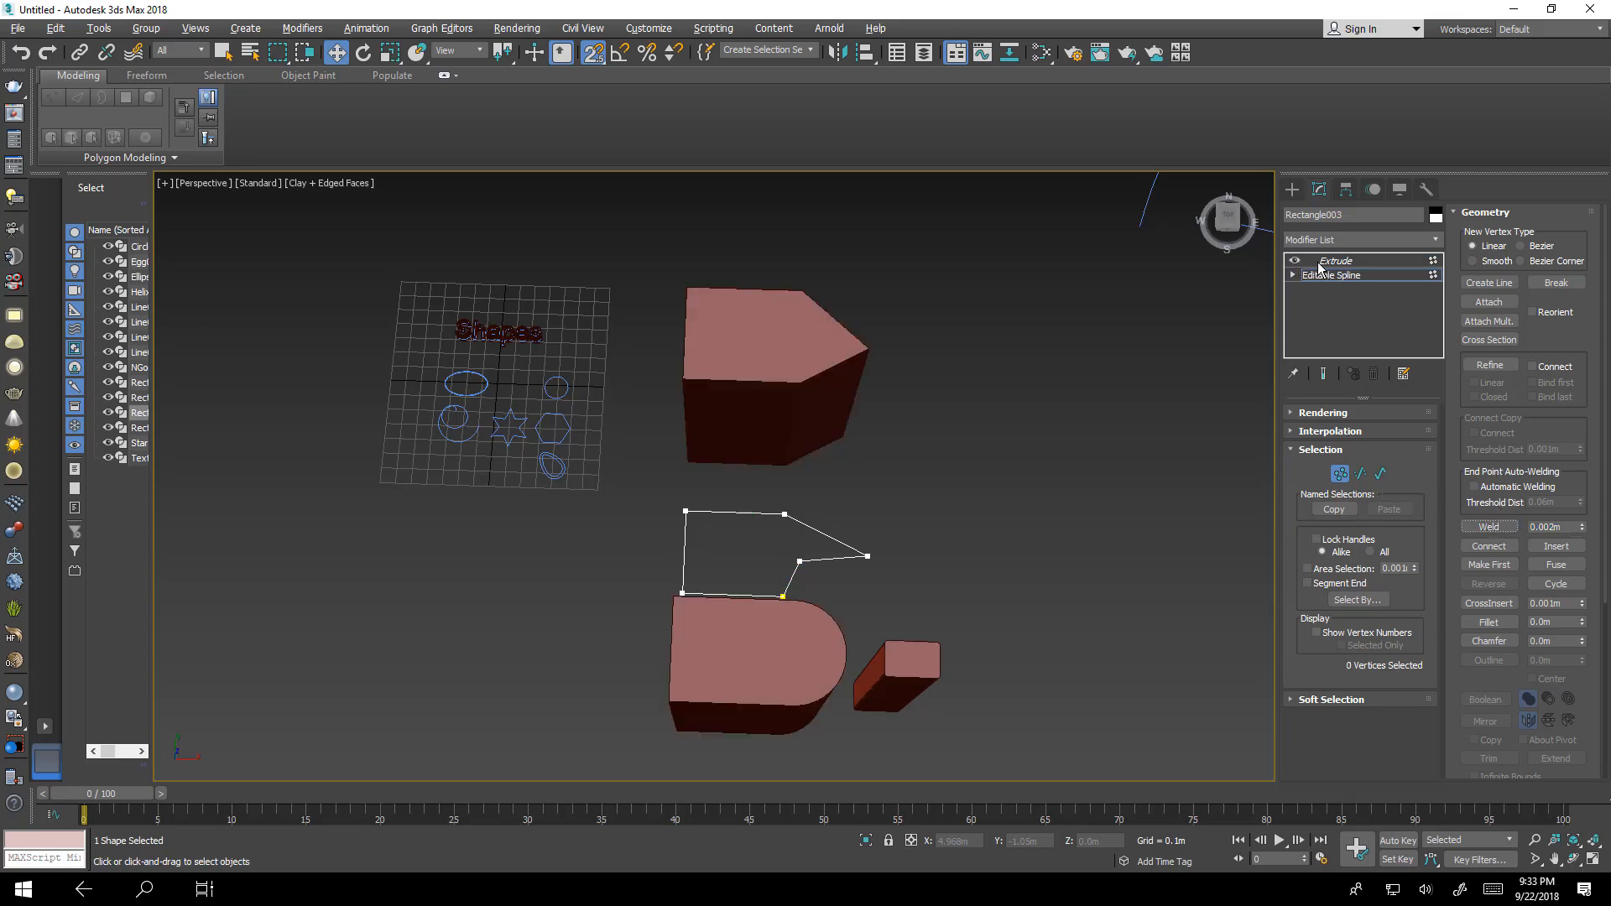
left_click(1322, 262)
scroll(974, 550, "down", 3)
middle_click_drag(974, 549, 927, 536)
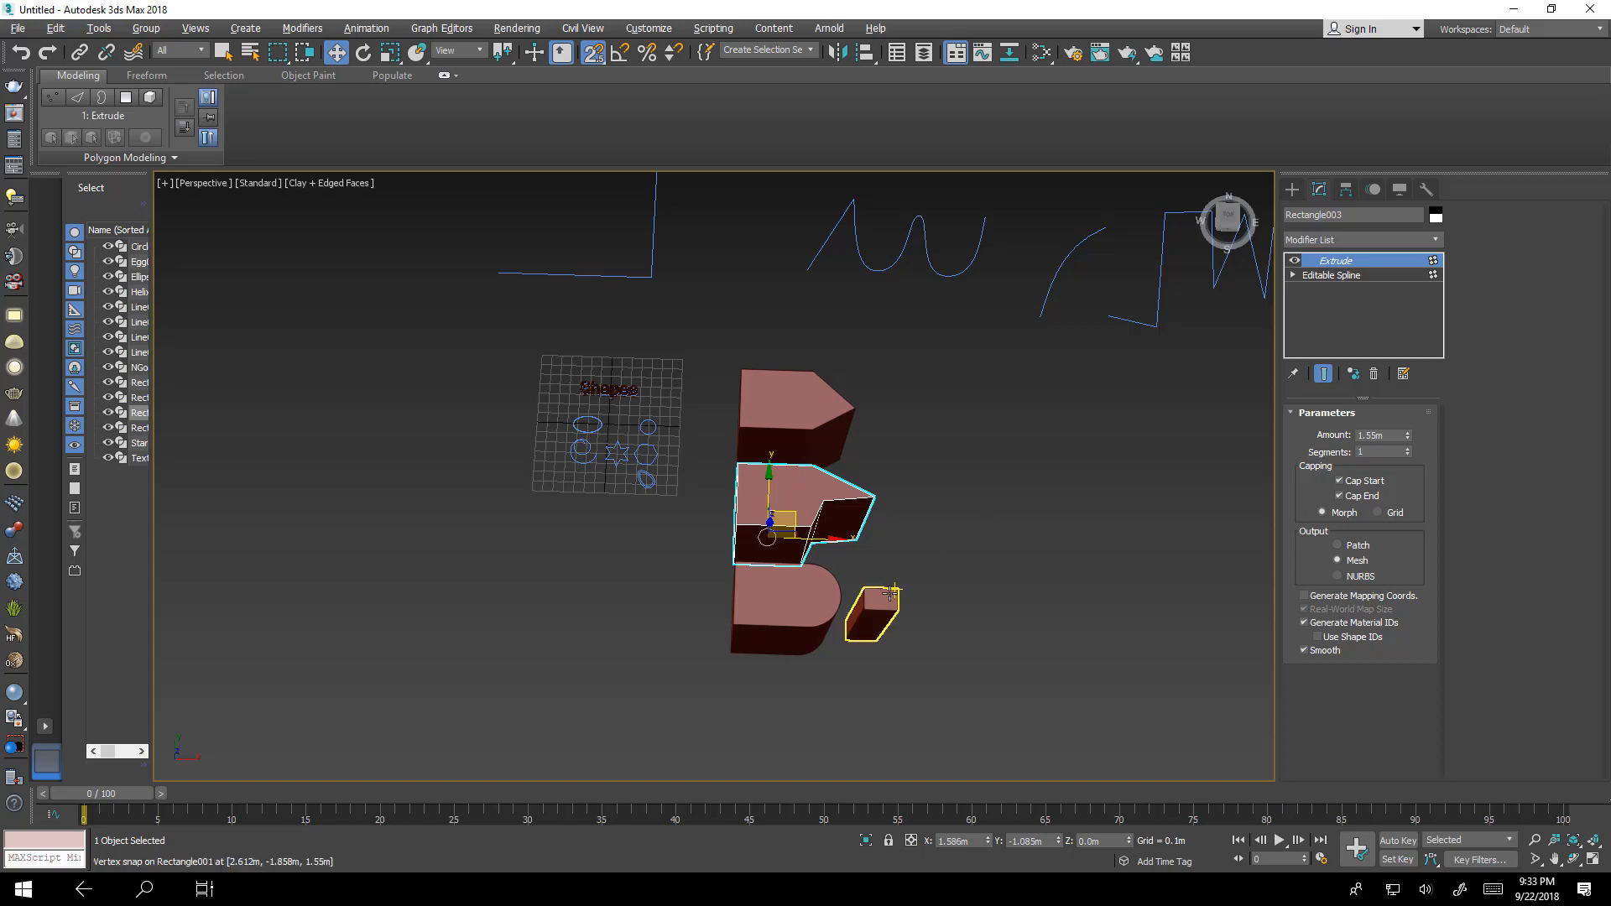
Select the open L-shaped line and frame it in the maximized Top view.
middle_click_drag(676, 542, 767, 572)
middle_click_drag(717, 222, 744, 342)
scroll(743, 342, "up", 2)
scroll(744, 342, "up", 1)
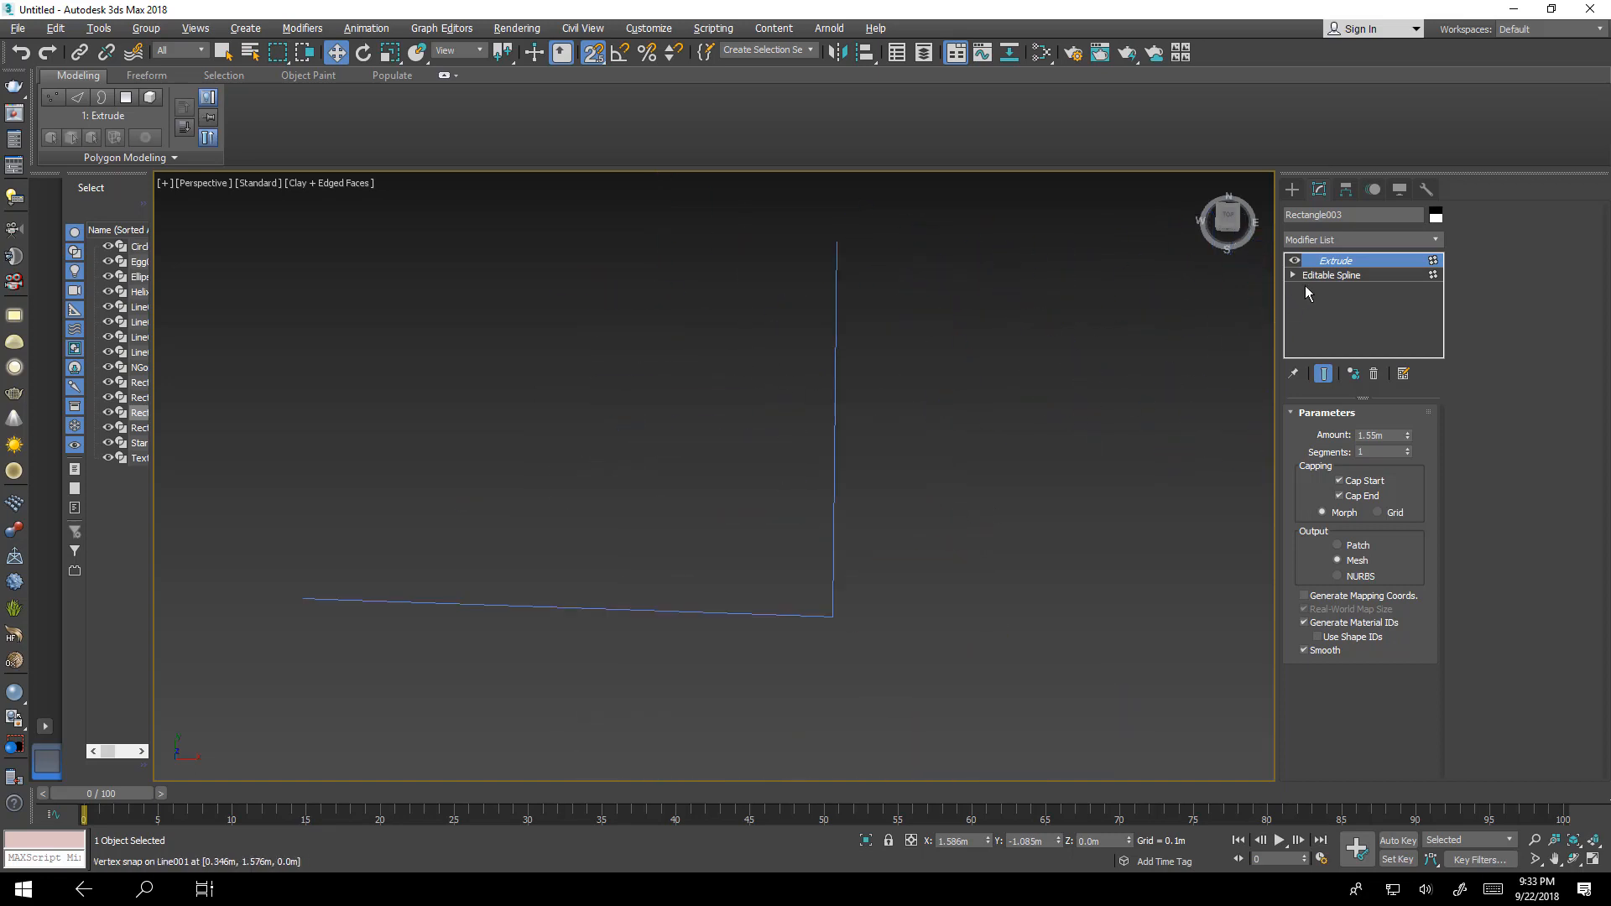
left_click(1330, 275)
scroll(898, 520, "down", 2)
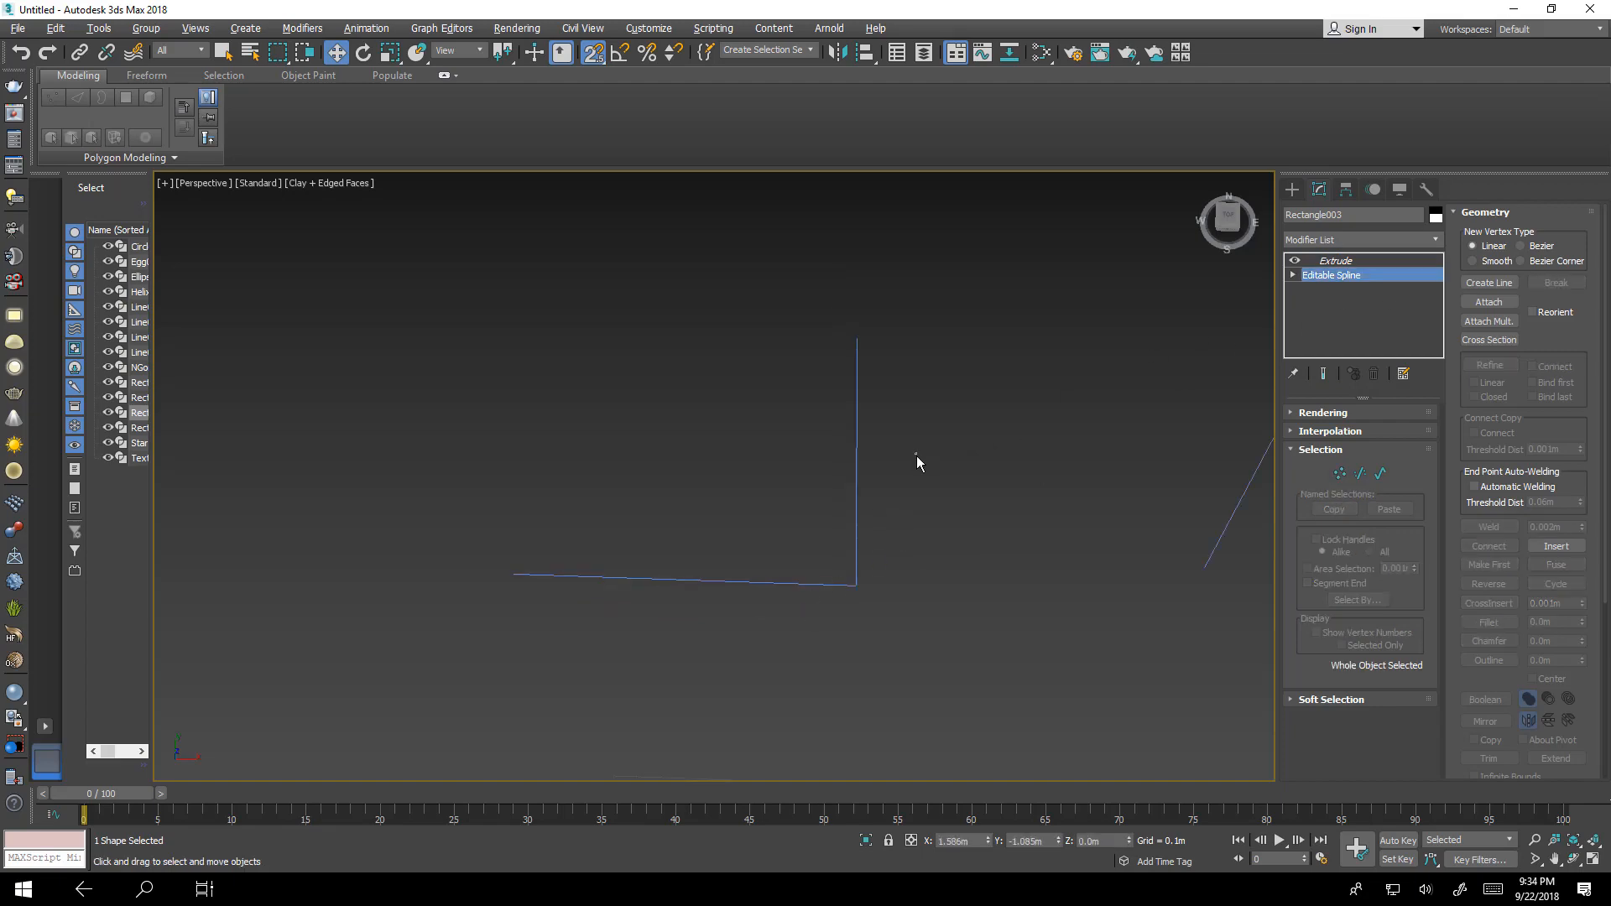
left_click_drag(916, 456, 758, 596)
key("alt+w")
right_click(538, 429)
key("alt+w")
key("z")
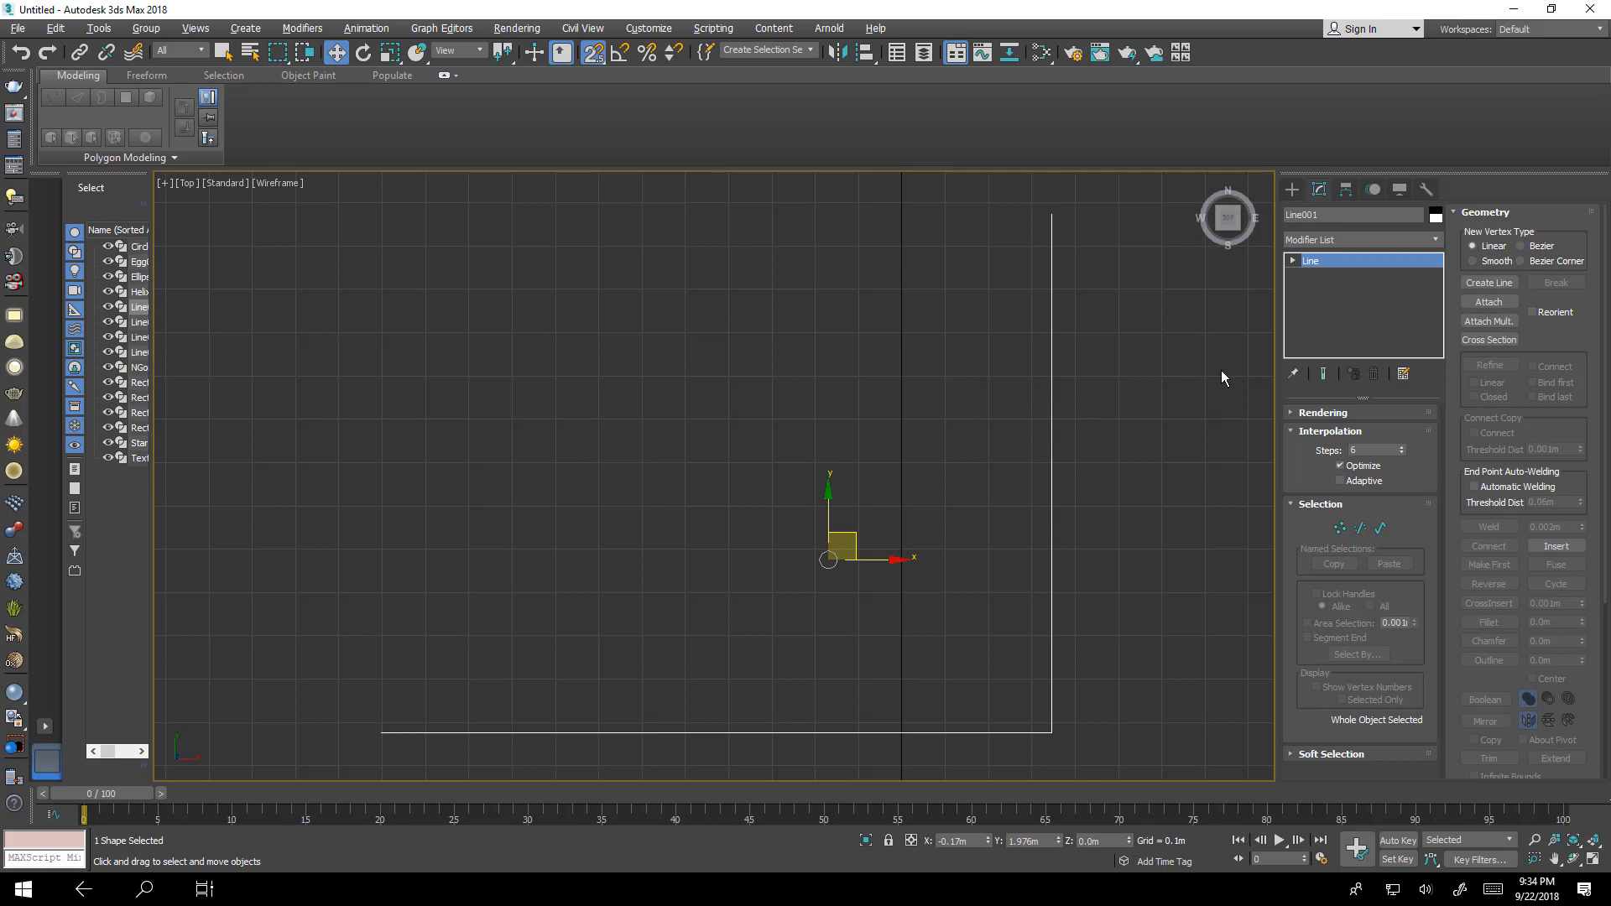
Select the L-shaped line's entire spline at Spline level and activate Outline.
left_click(1381, 528)
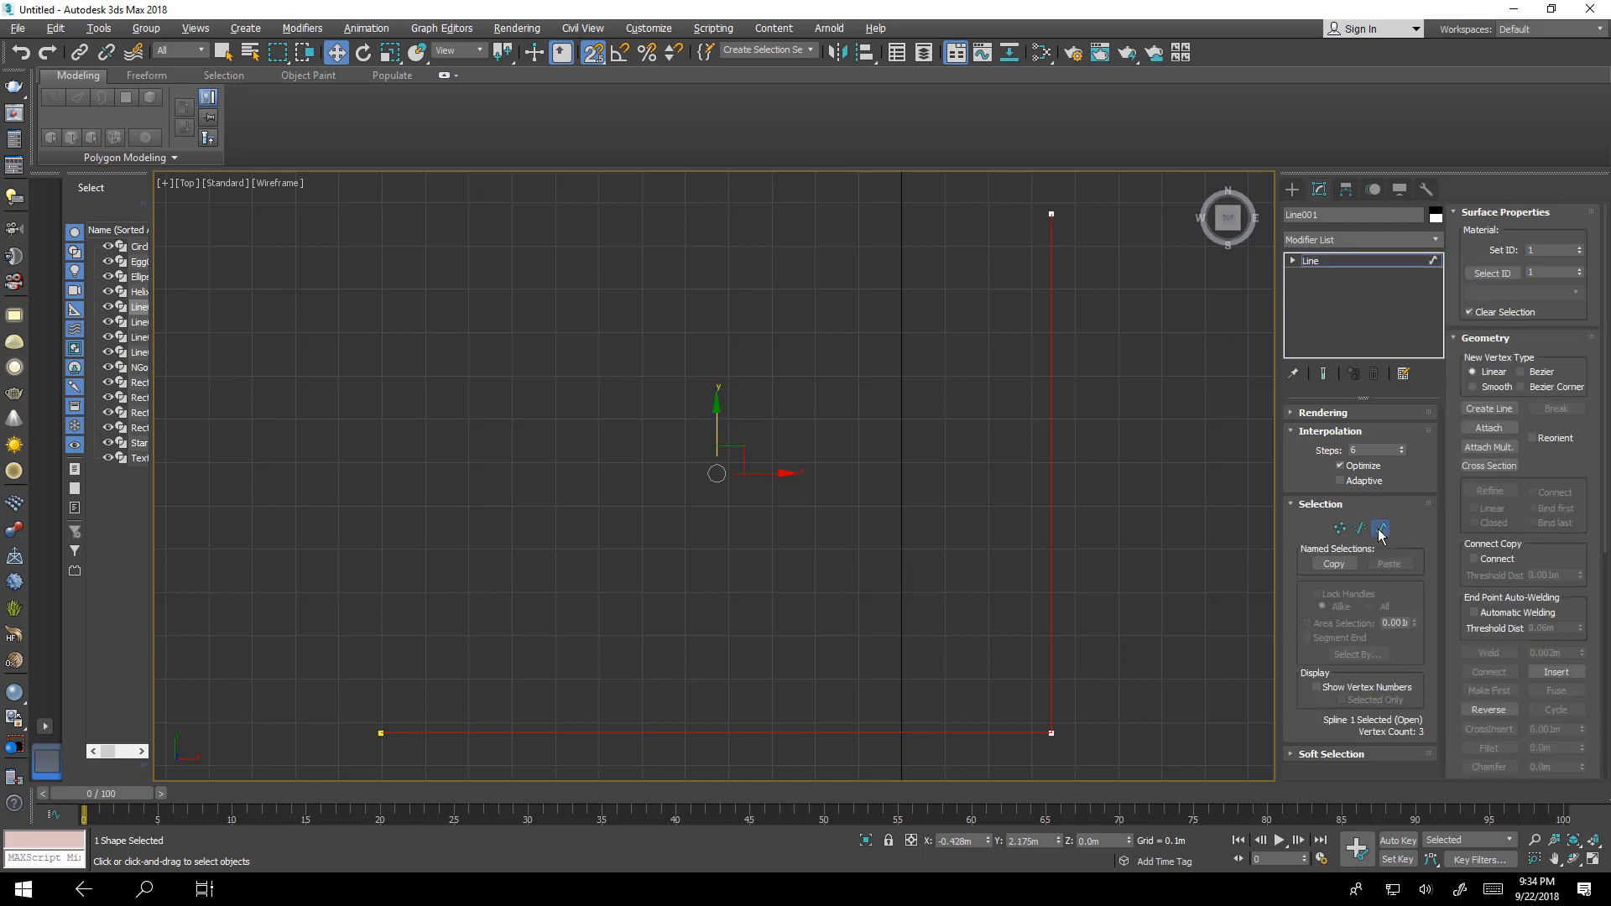
left_click(1146, 527)
left_click(729, 737)
middle_click_drag(1089, 569, 1055, 451)
left_click_drag(1575, 606, 1600, 379)
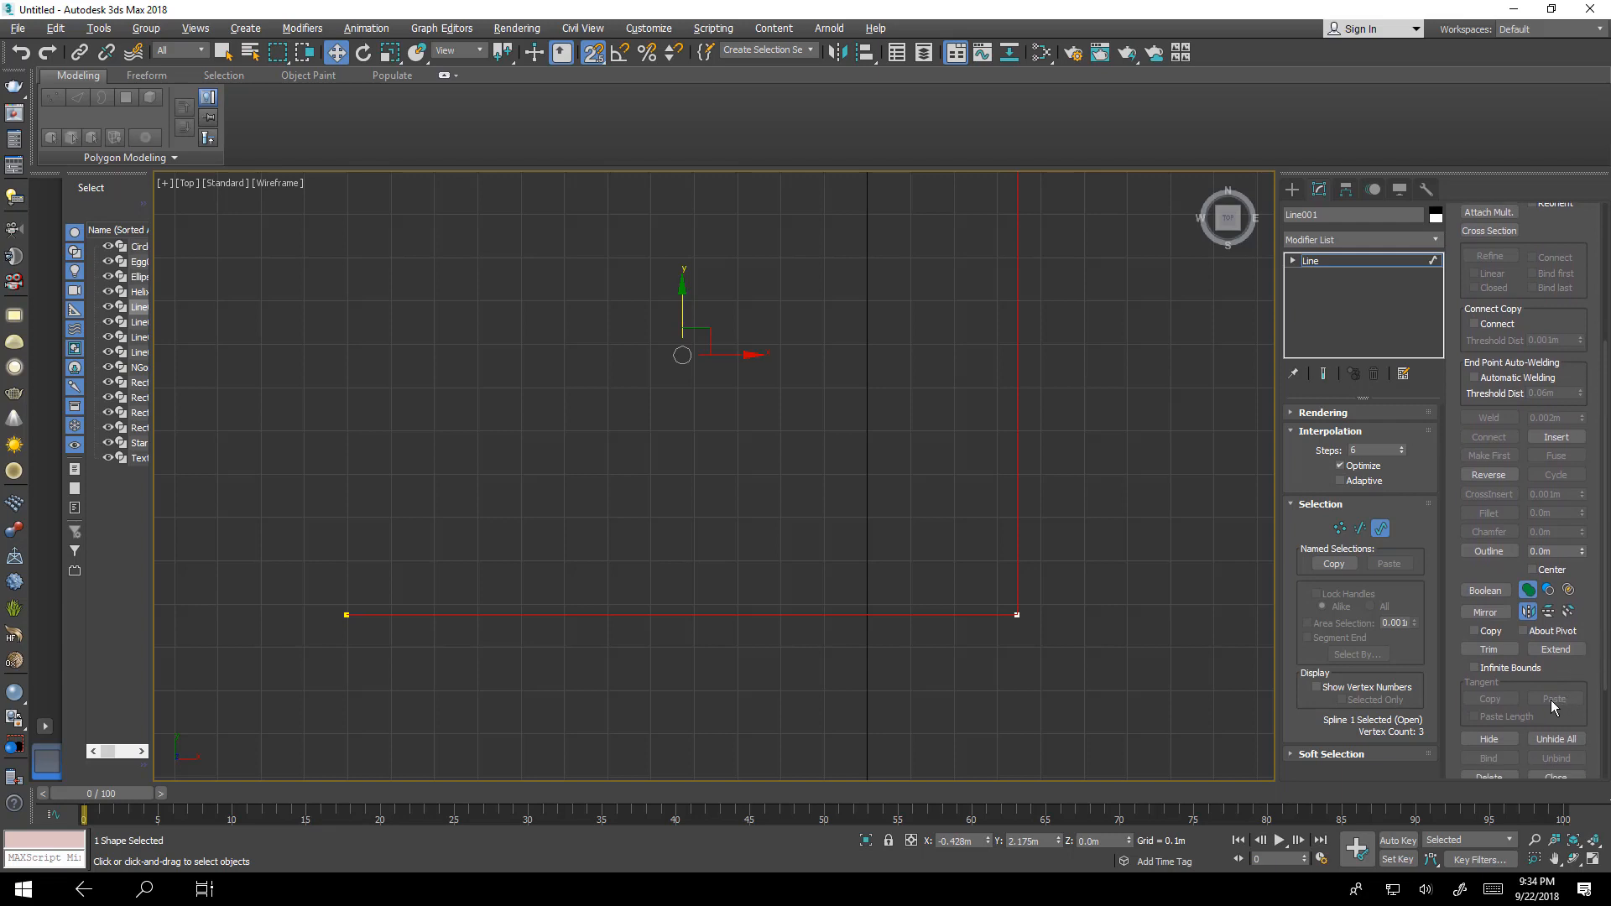
left_click(1508, 551)
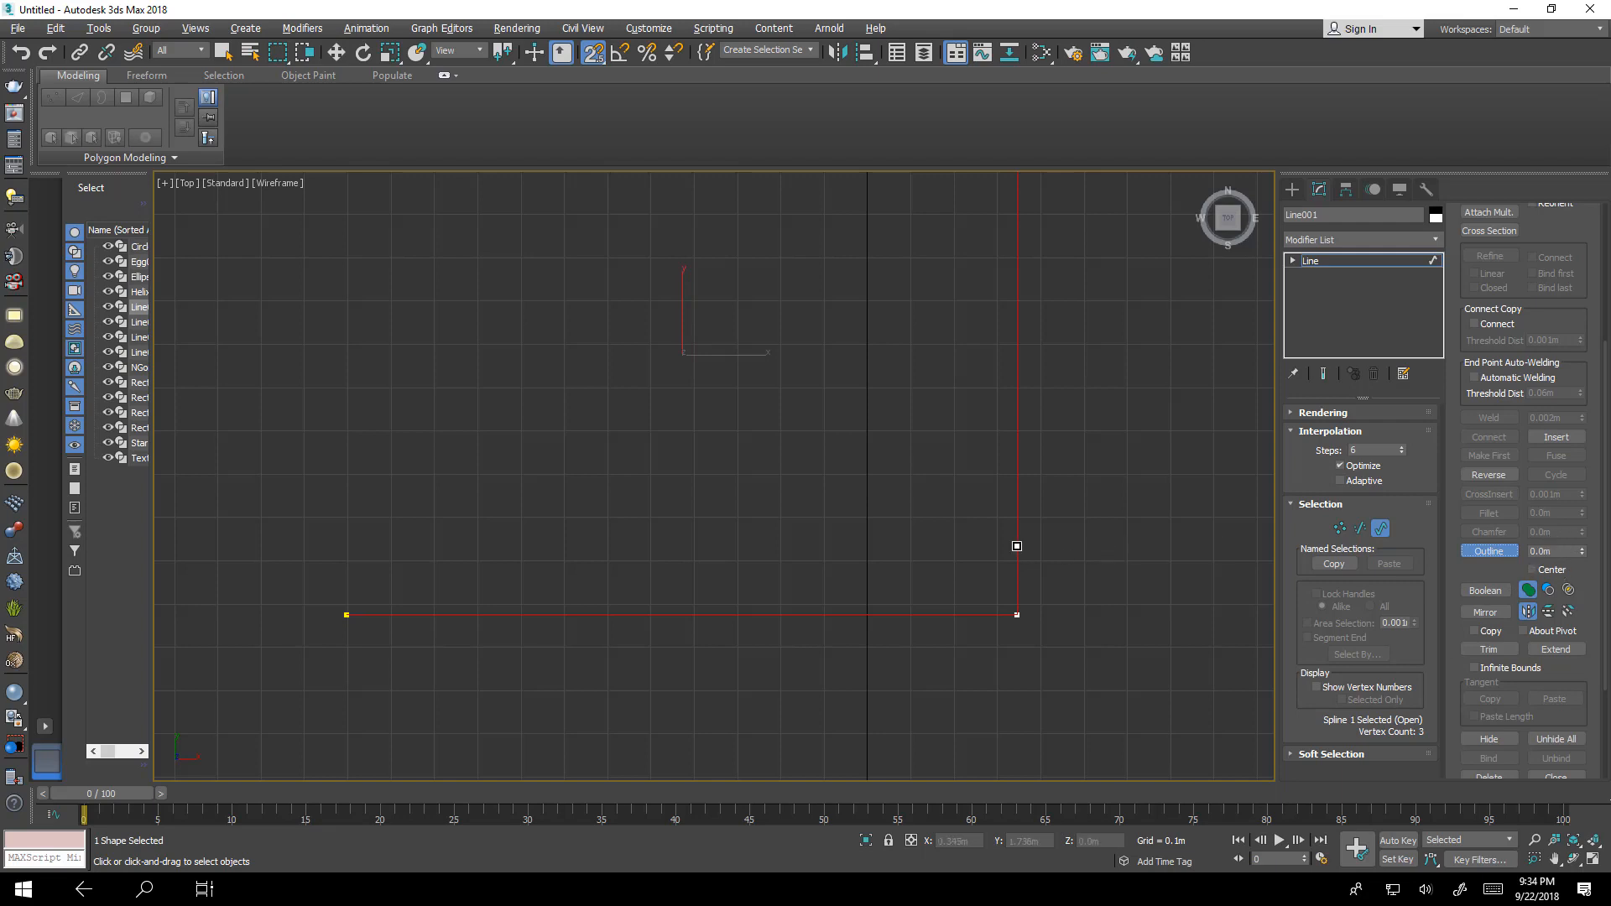
left_click_drag(1017, 547, 1024, 587)
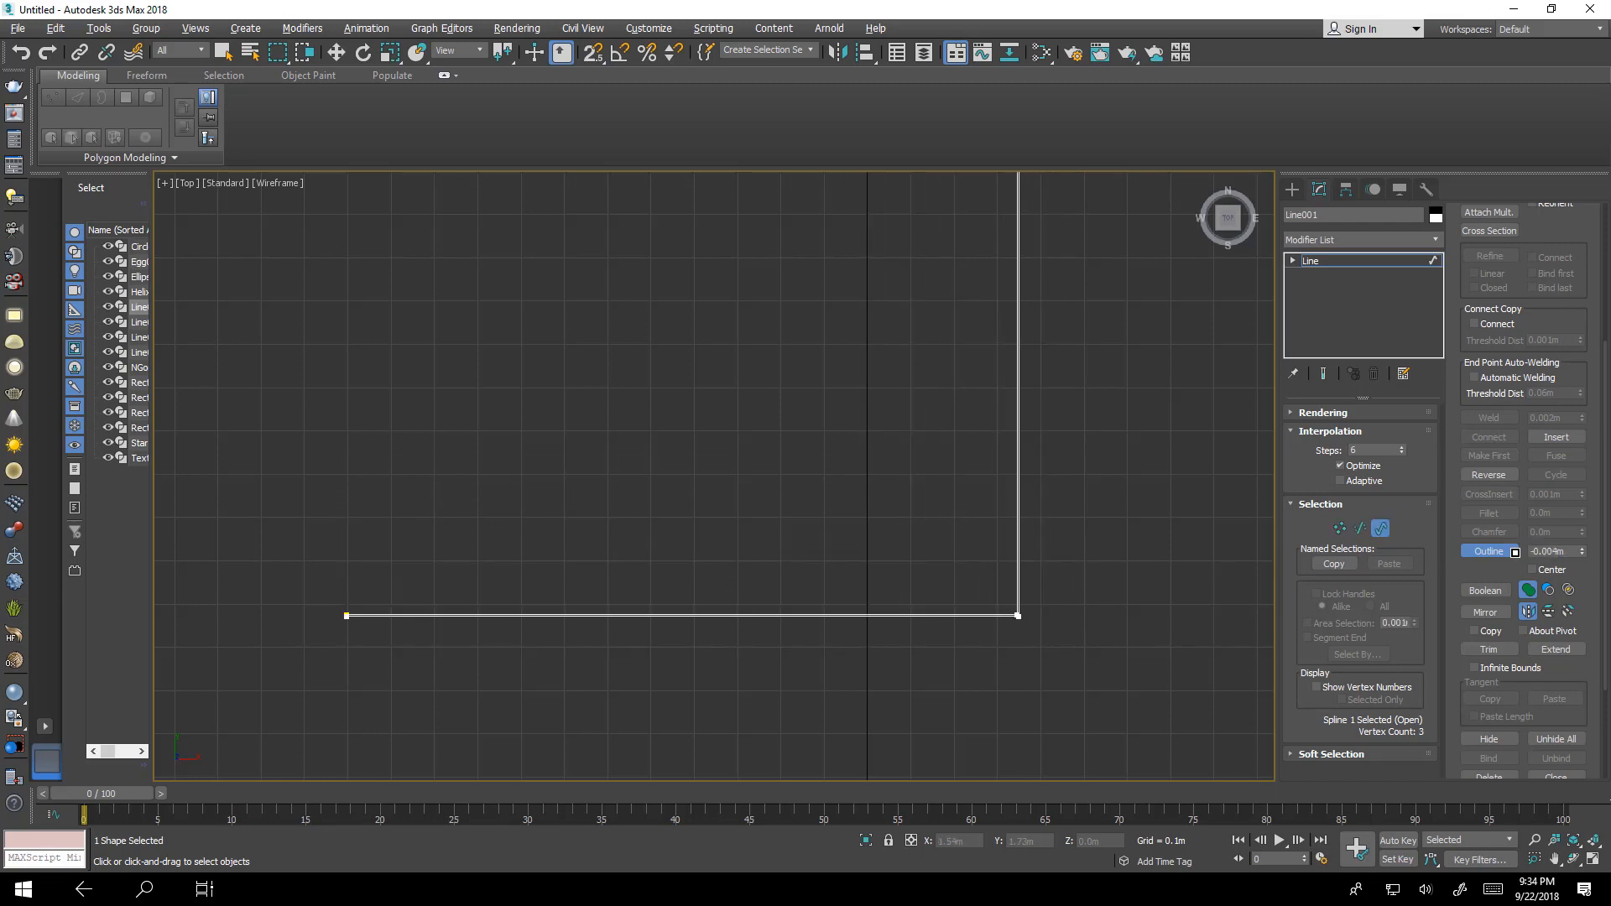
left_click_drag(1515, 552, 1101, 531)
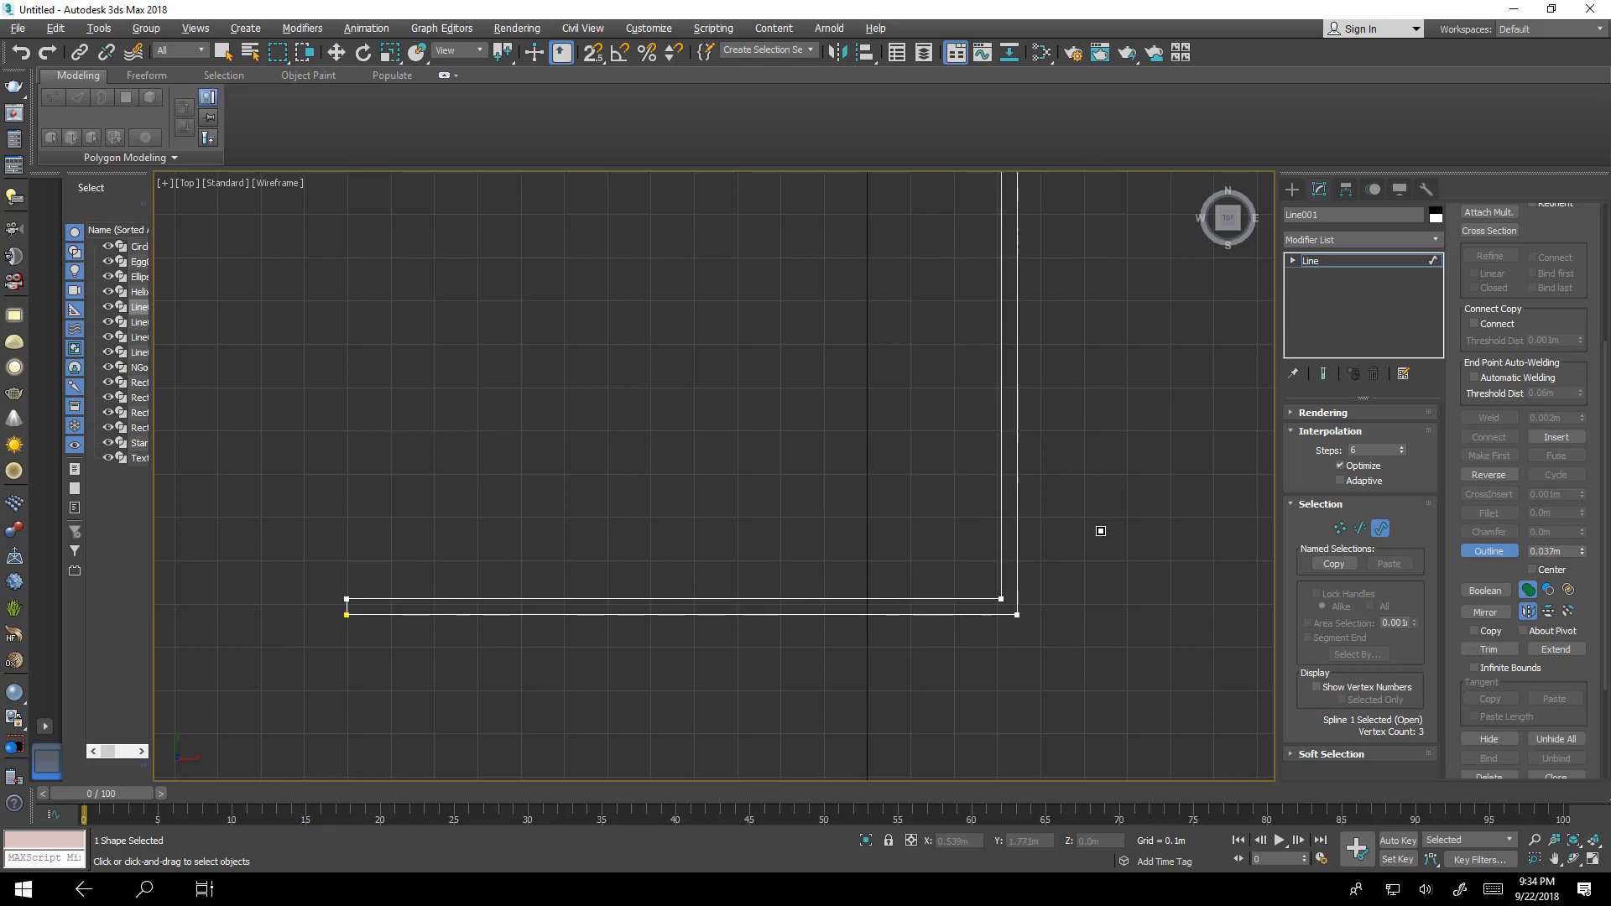
right_click(1101, 531)
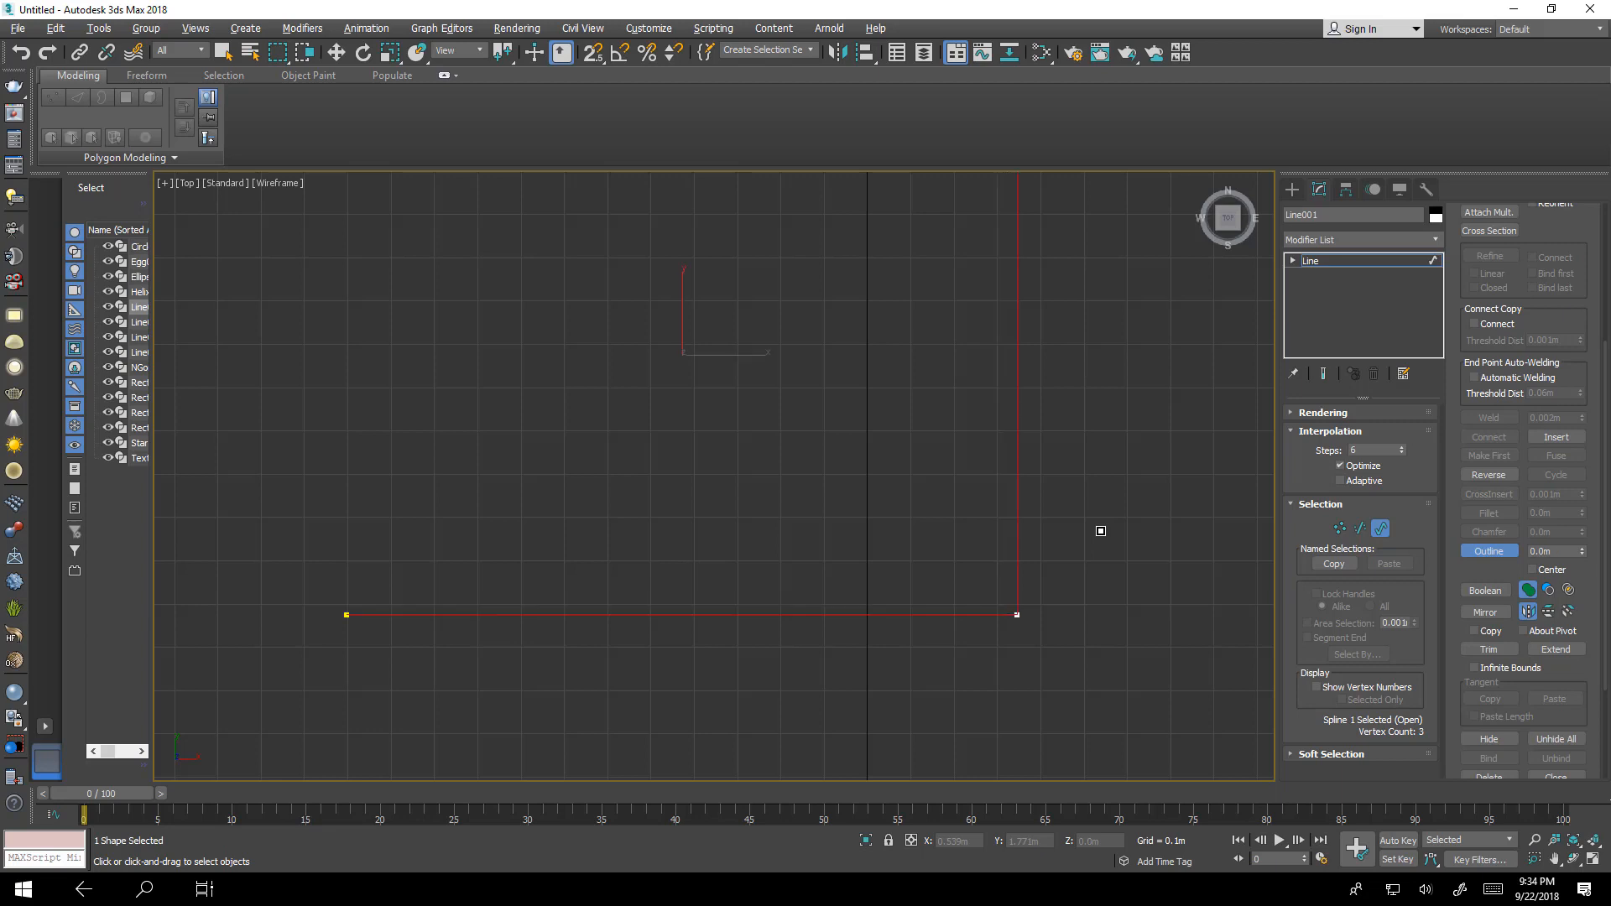
Outline the L-shaped spline by 0.05 m and return to the whole-object level.
left_click(1533, 551)
type(".05")
key("Return")
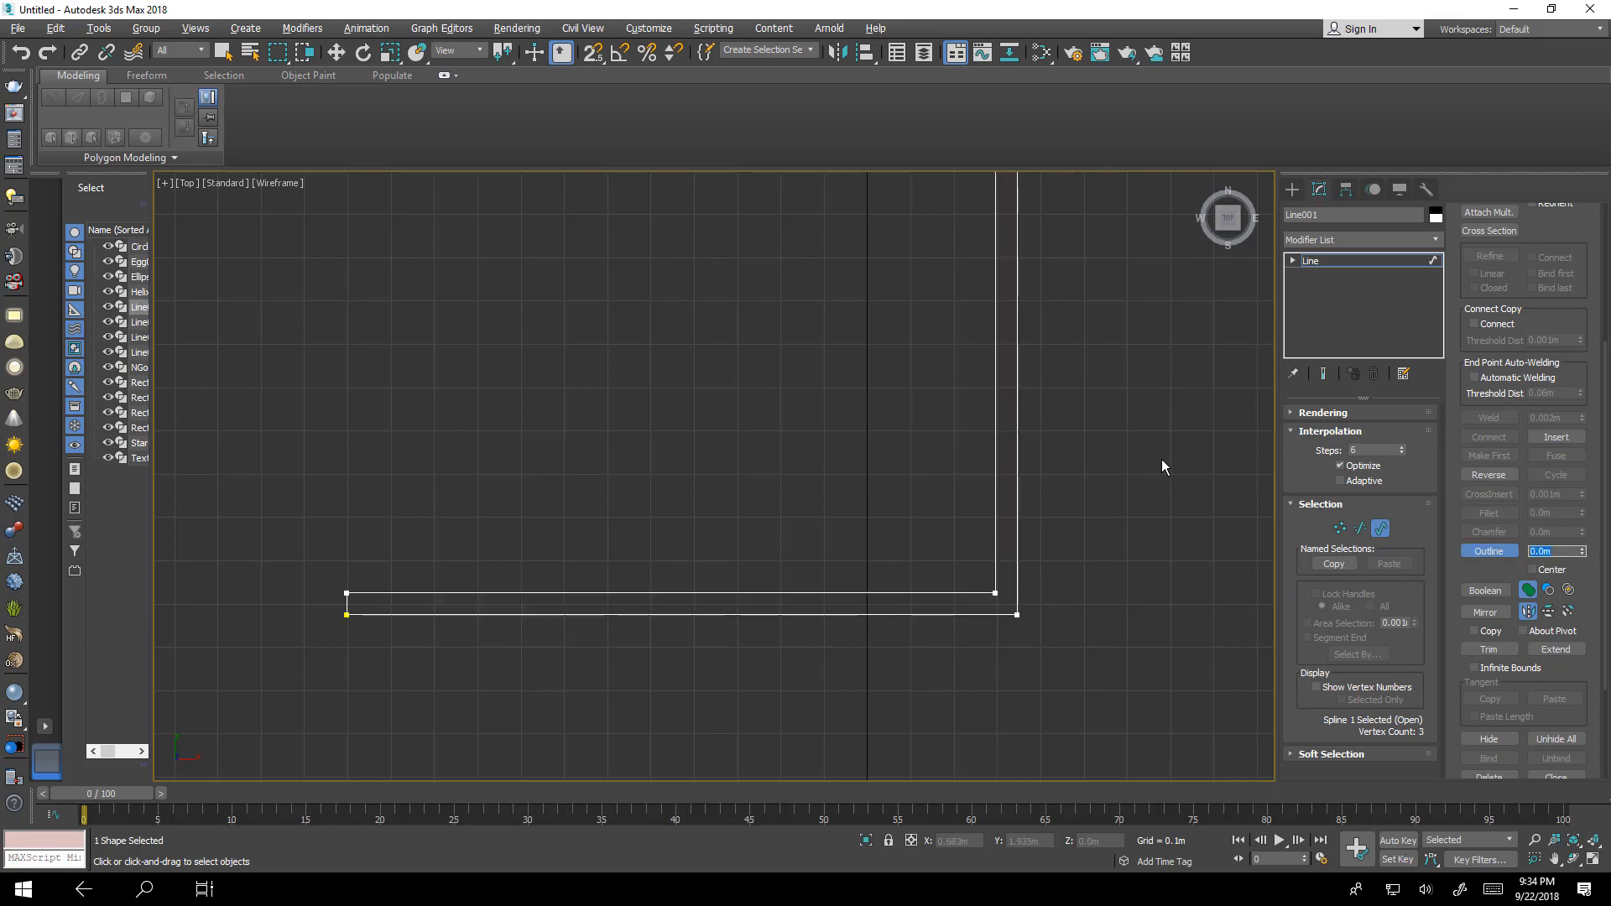
middle_click_drag(1161, 467, 1157, 490)
key("w")
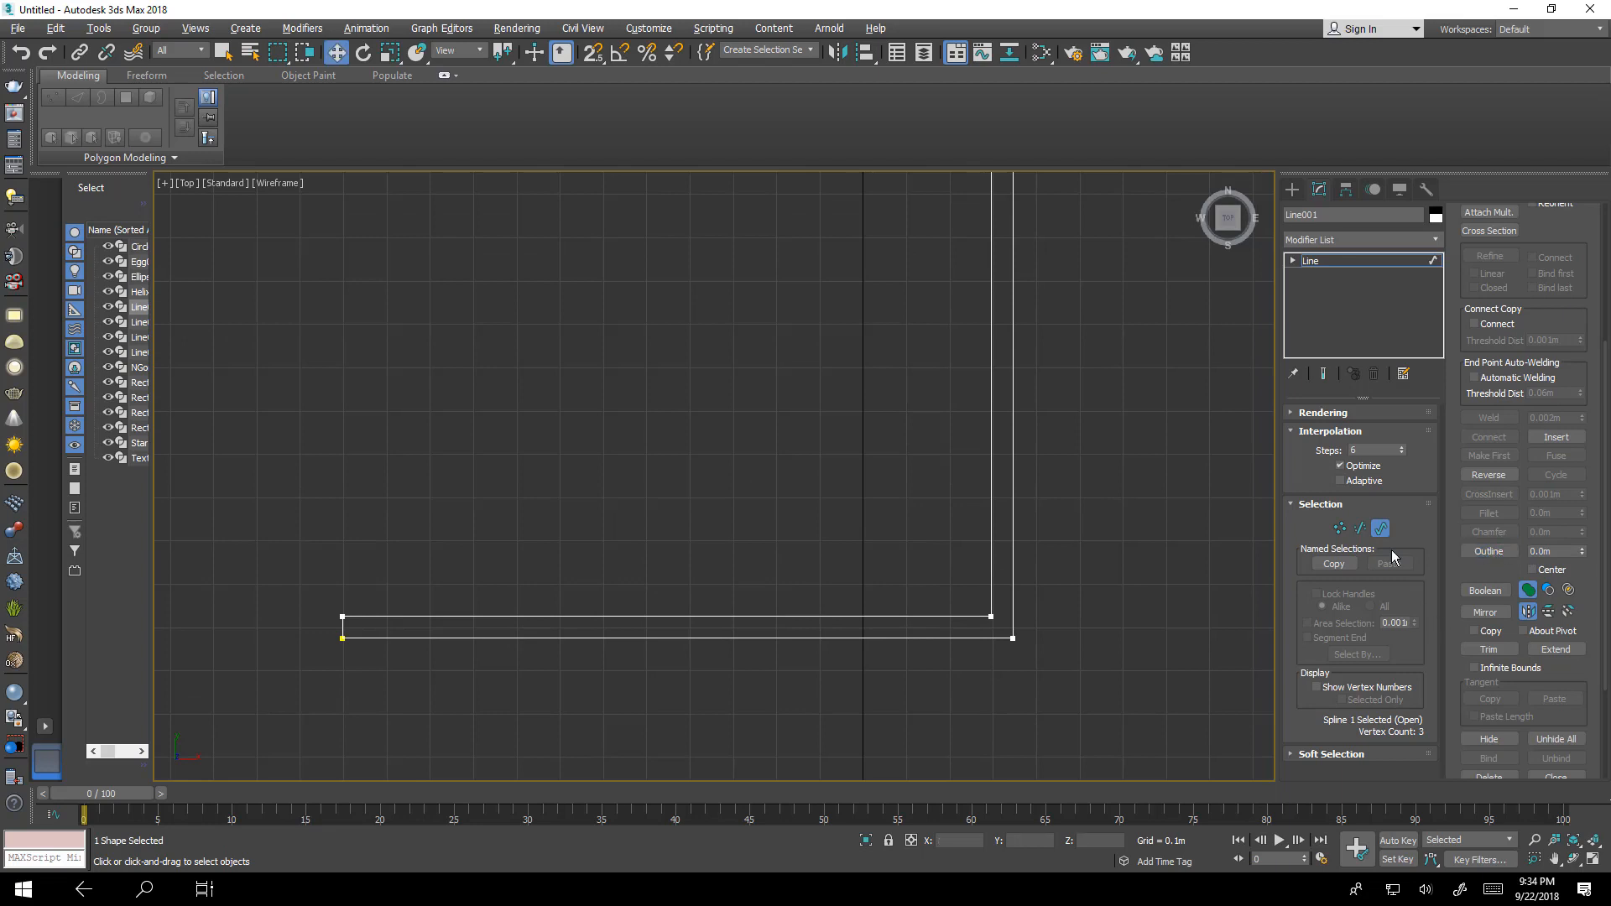
left_click(1373, 260)
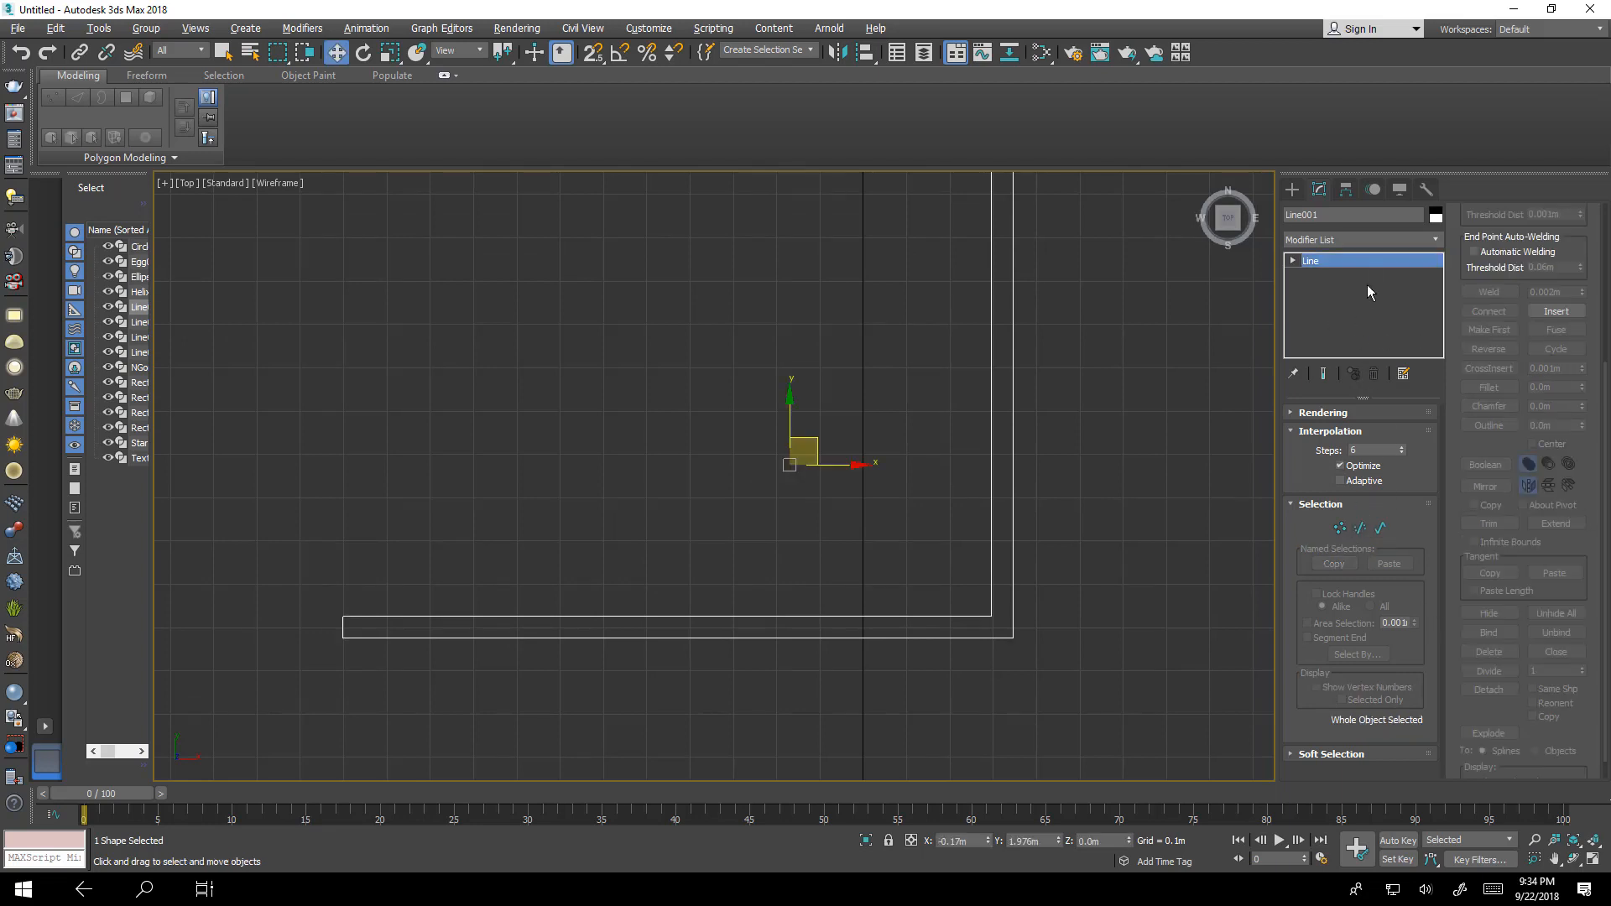
left_click(1339, 528)
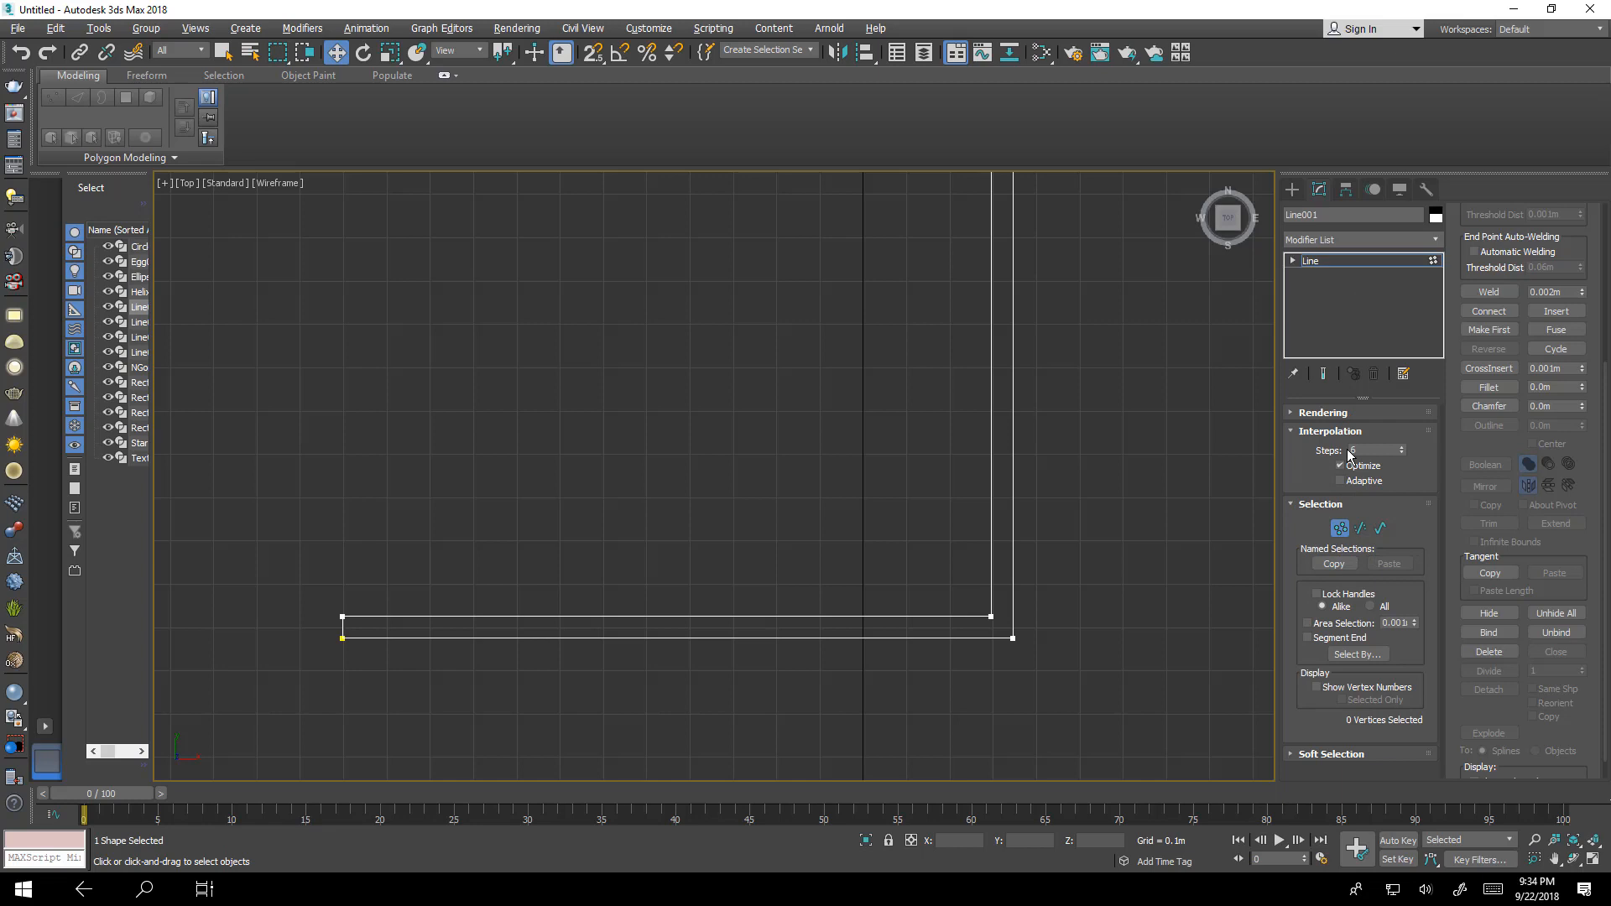
left_click(1342, 530)
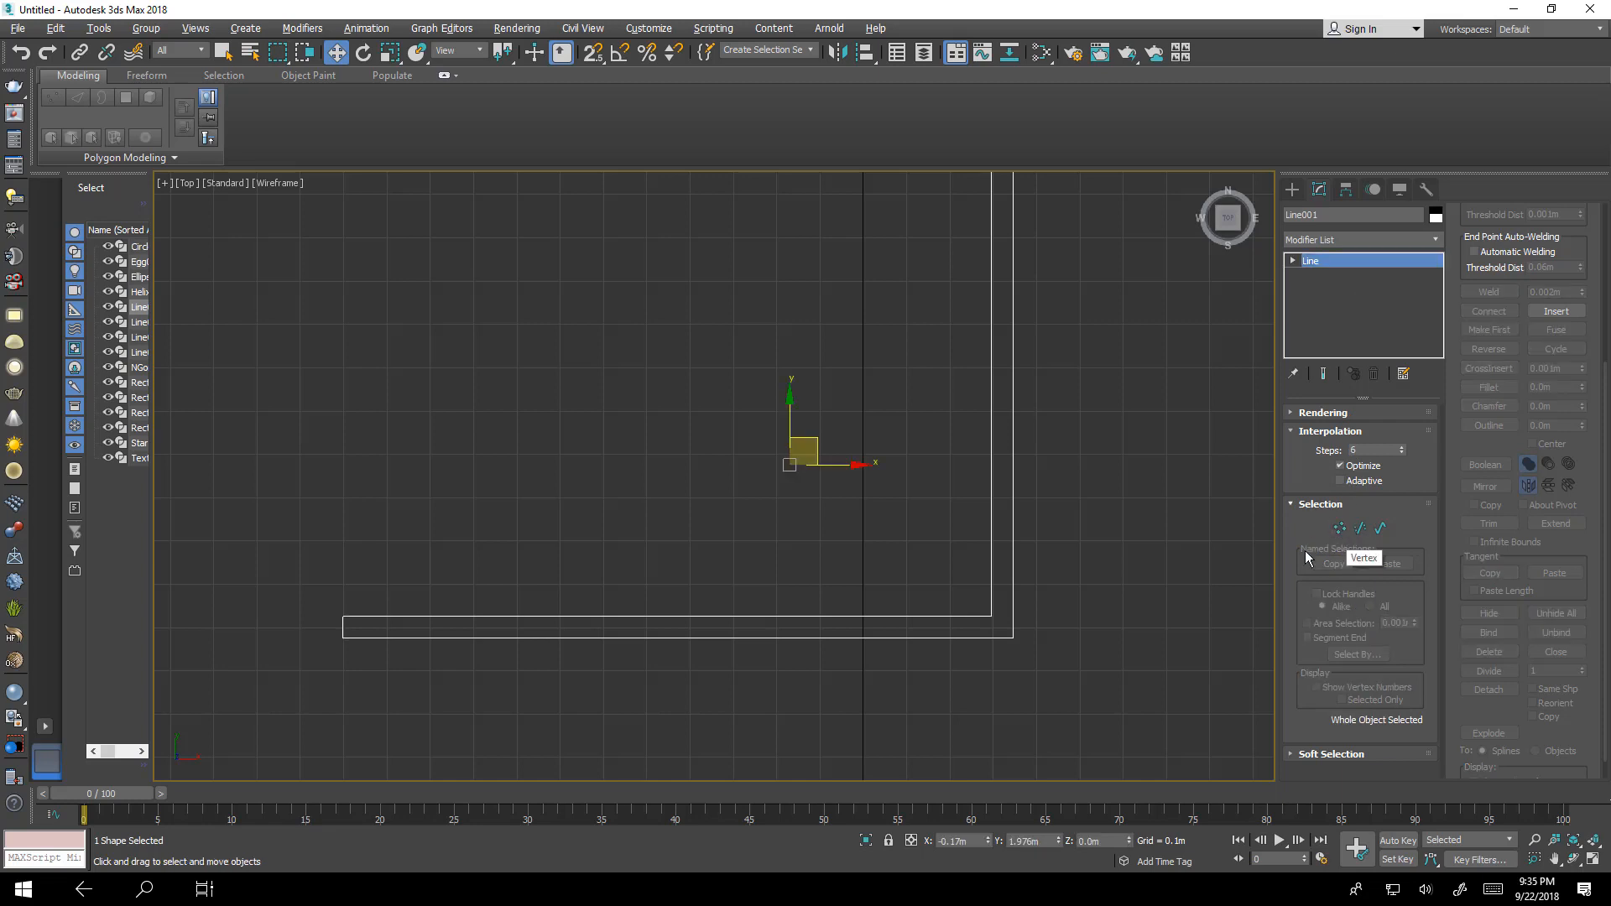
Apply an Extrude modifier to the outlined L-shape and orbit the maximized Perspective view to inspect the wall.
left_click(1363, 239)
key("e")
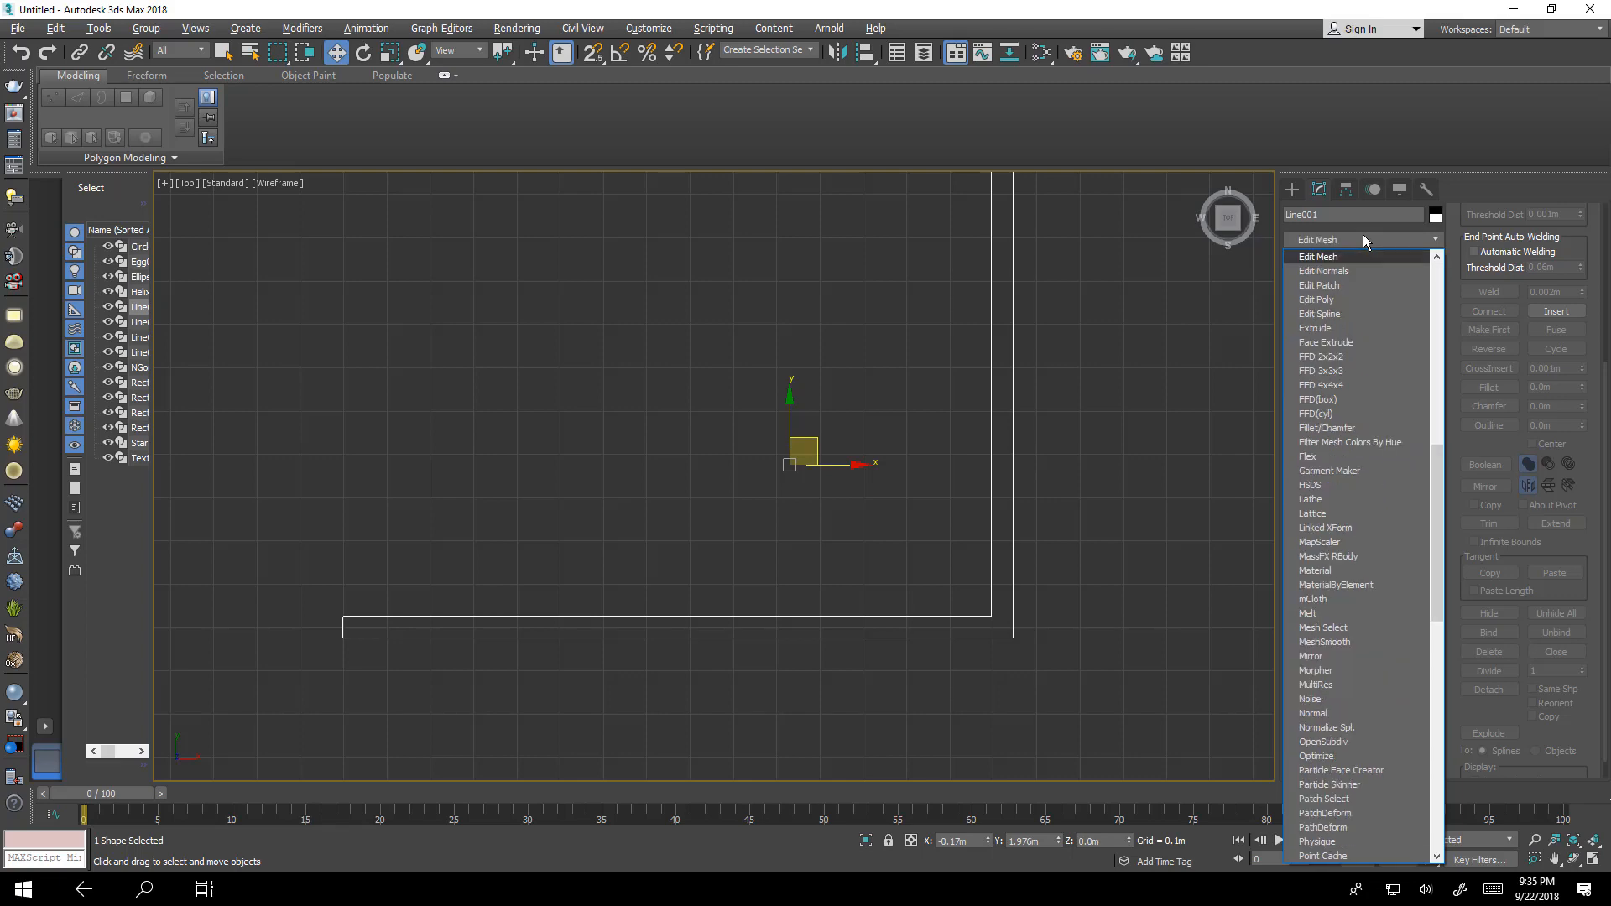
left_click(1337, 328)
key("alt+w")
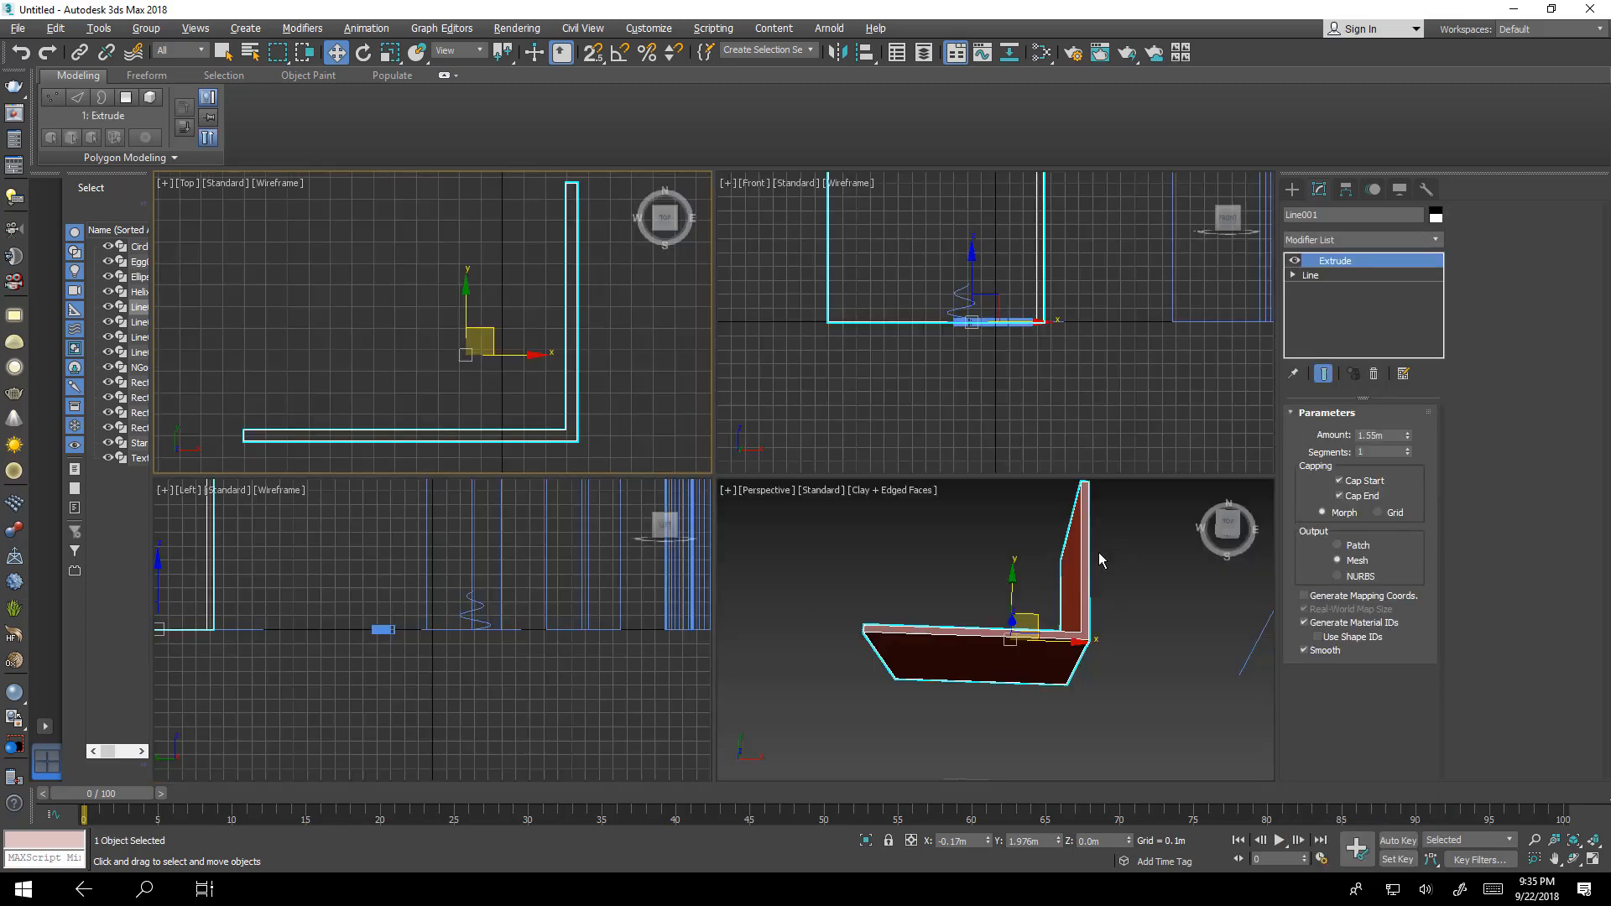
key("alt+w")
middle_click_drag(1059, 596, 944, 373, "alt")
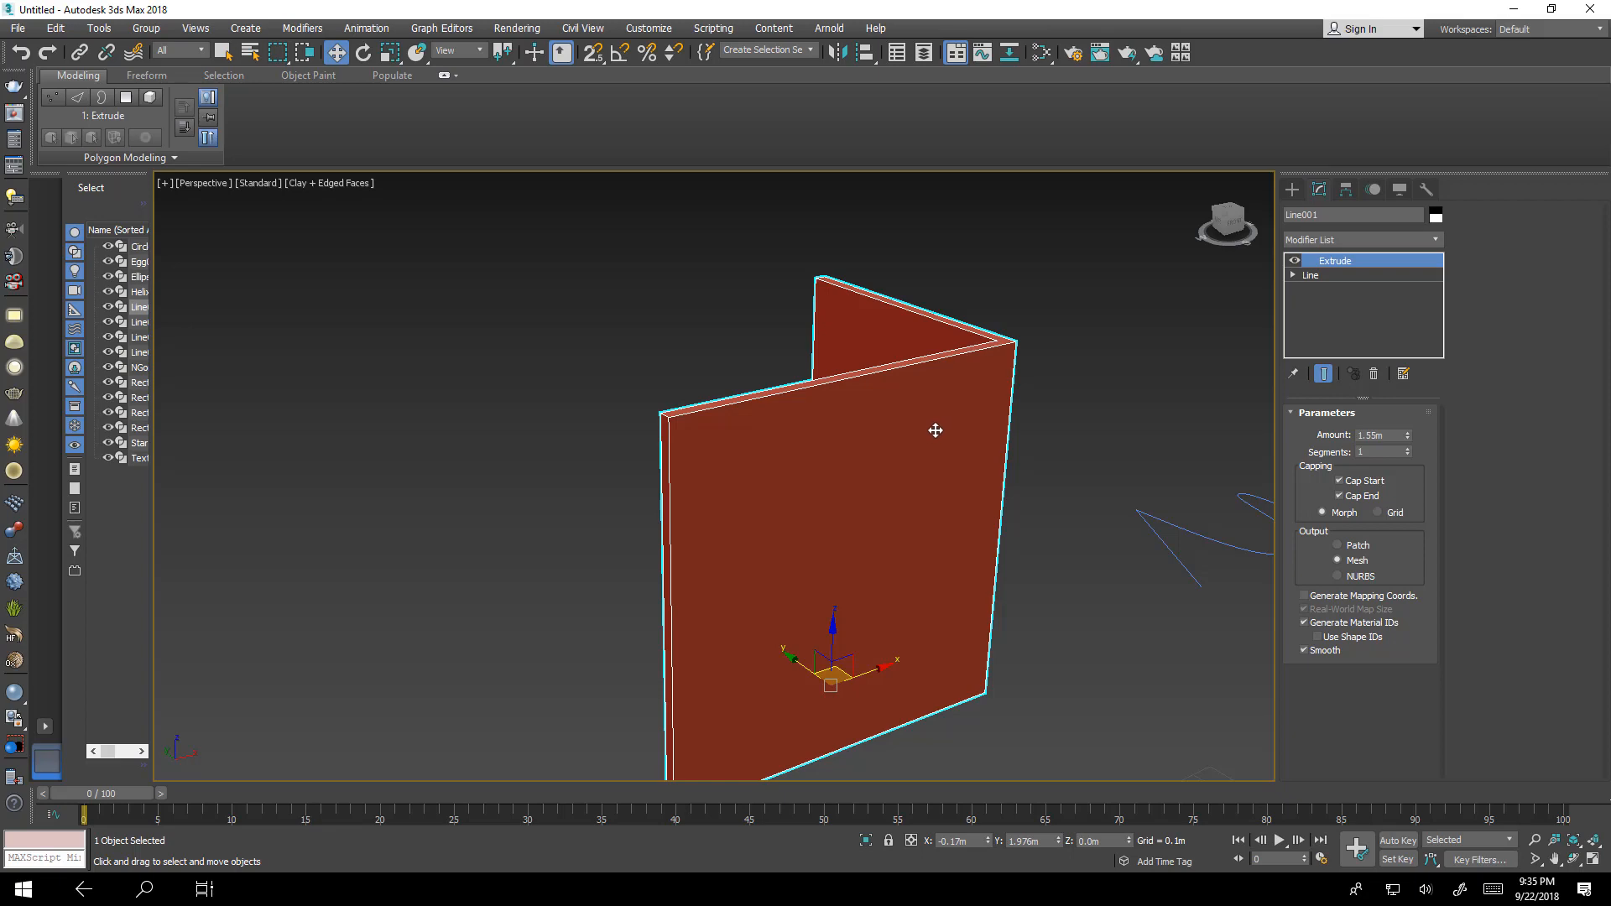
middle_click_drag(1007, 414, 1017, 382)
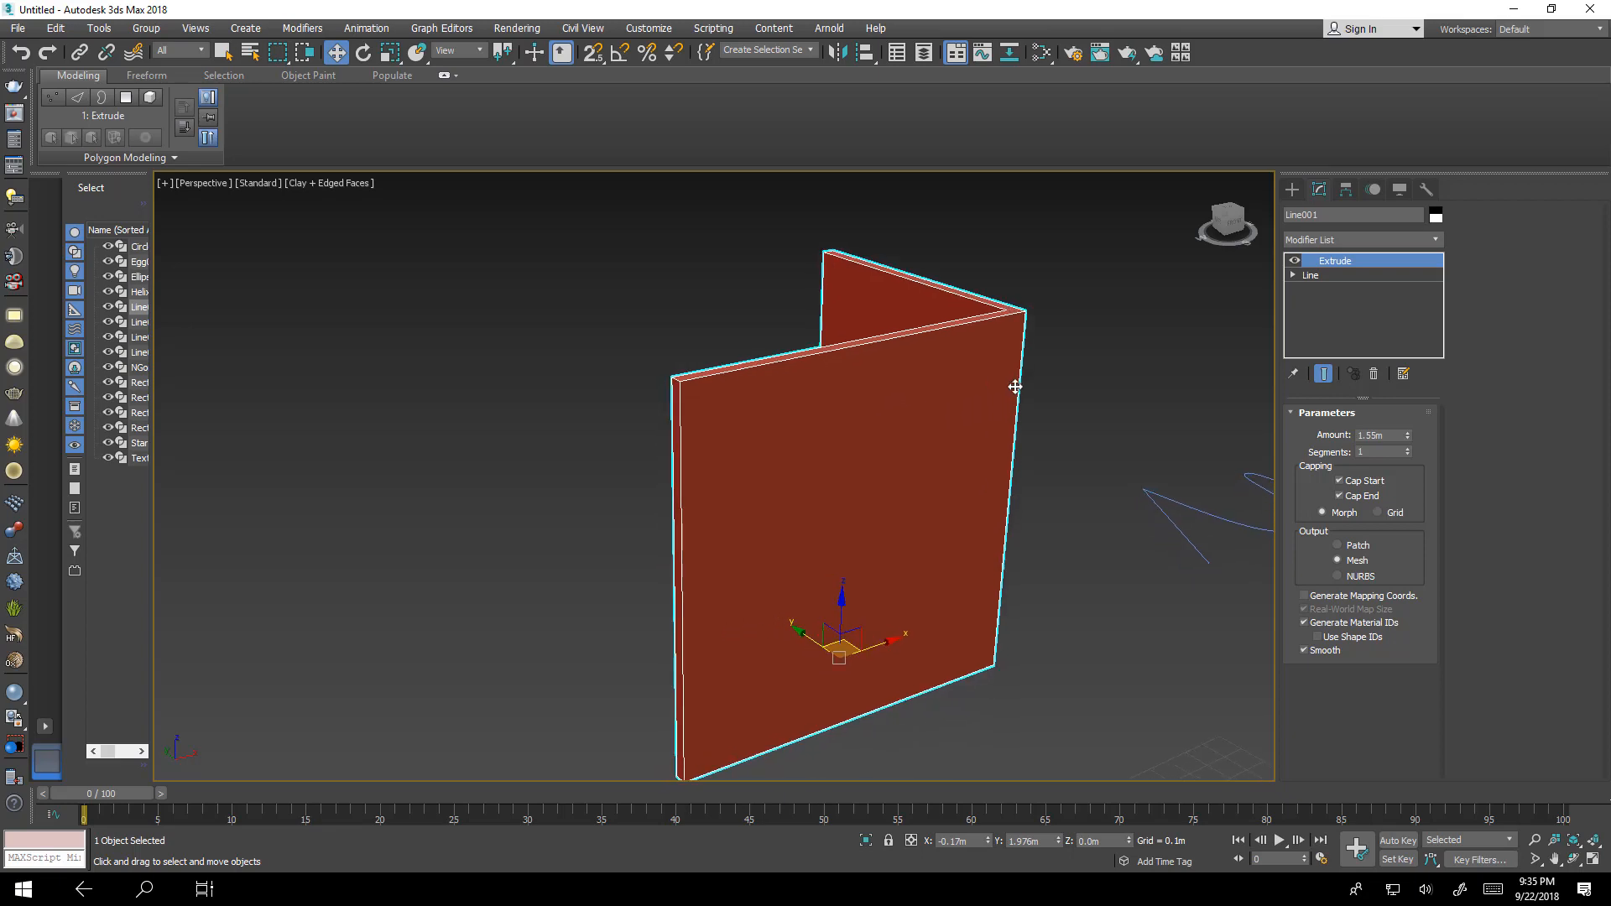